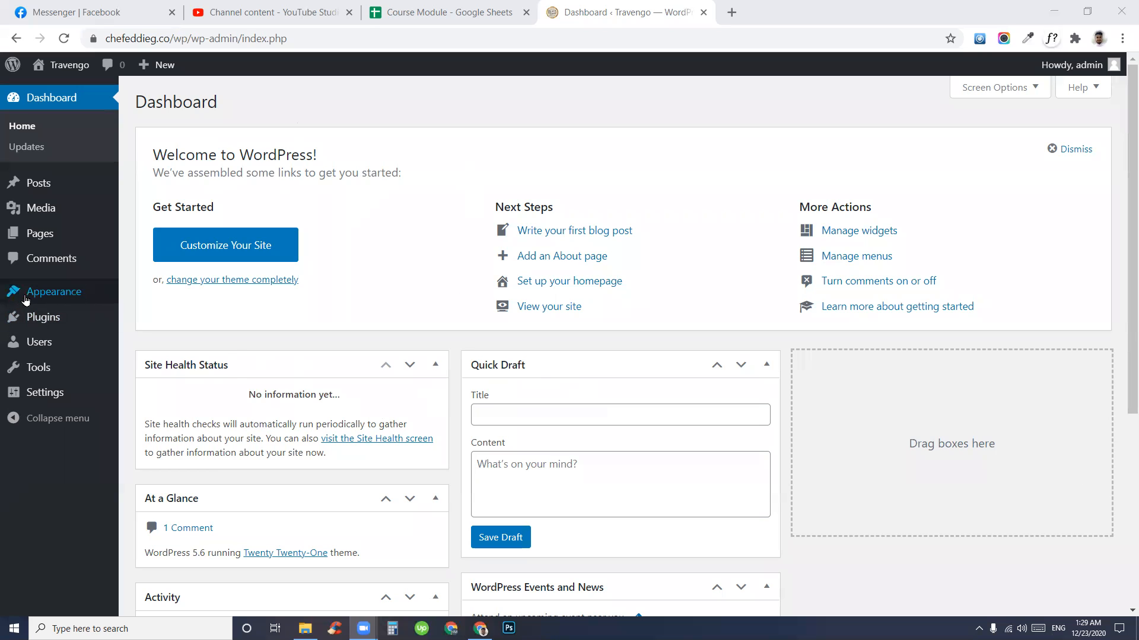
- Go to Appearance > Themes and view the installed Twenty Twenty-One theme
mouse_move(72, 291)
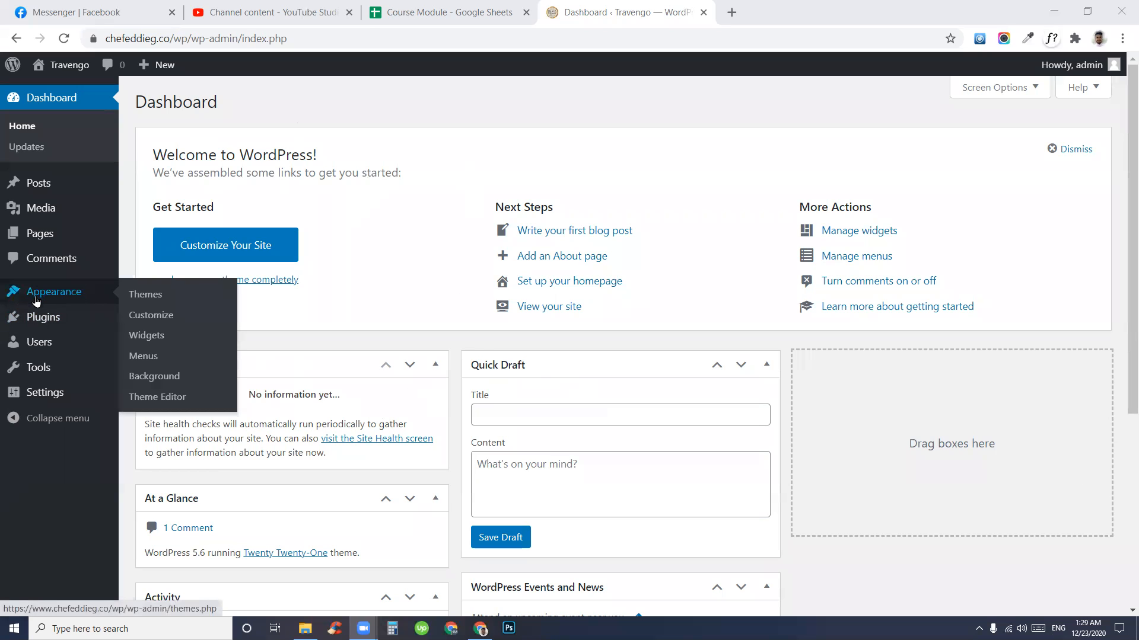
click(154, 302)
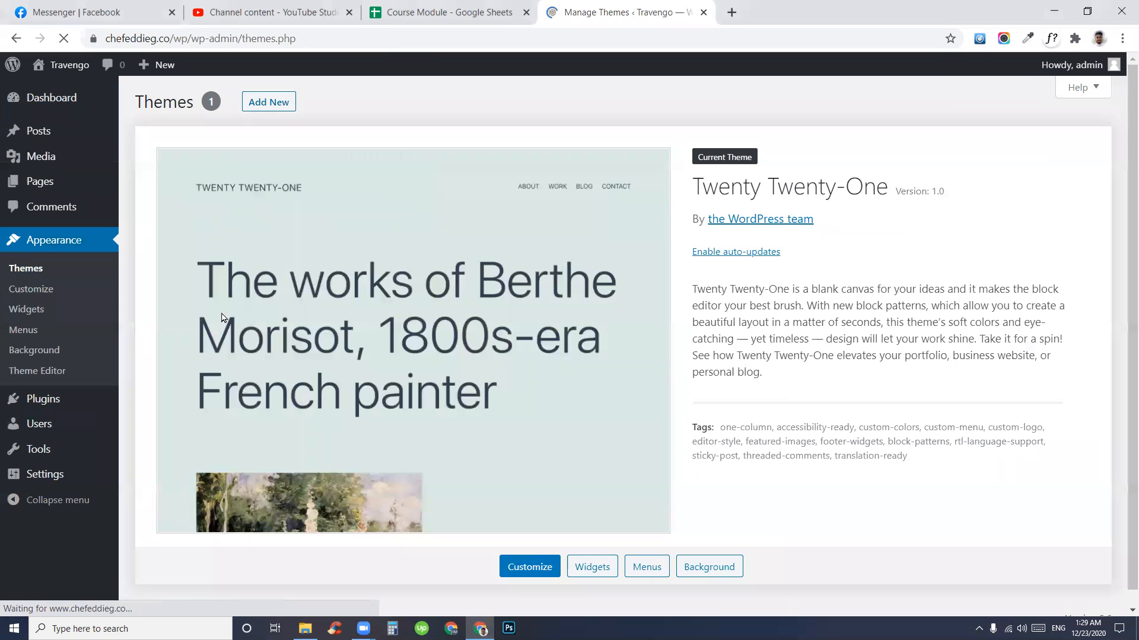
scroll(513, 347, down, 1)
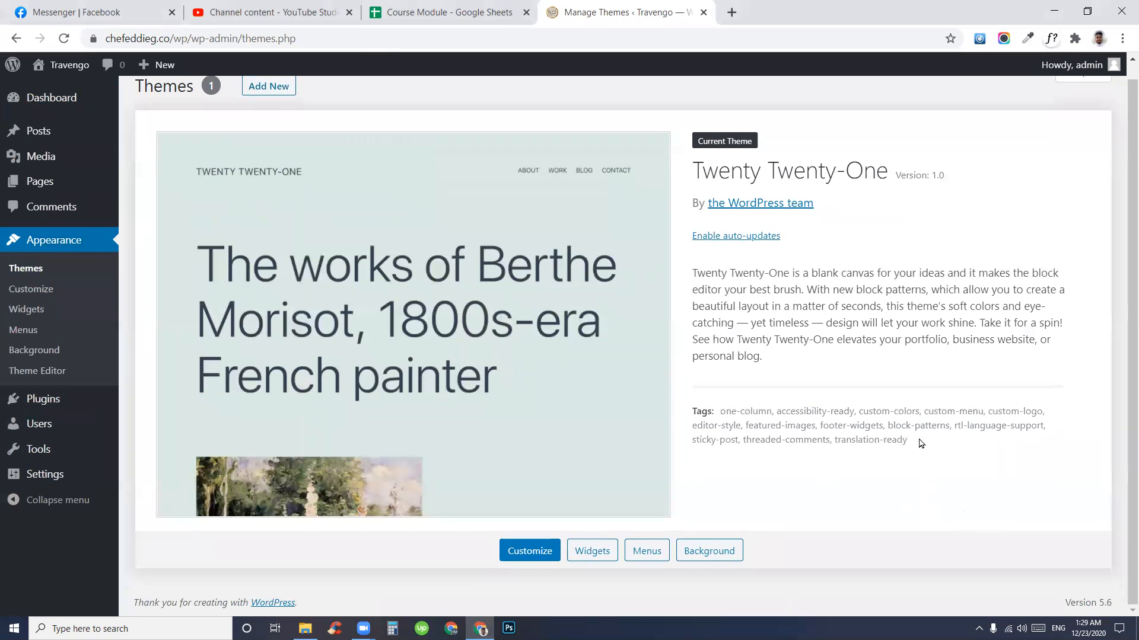
scroll(744, 330, up, 1)
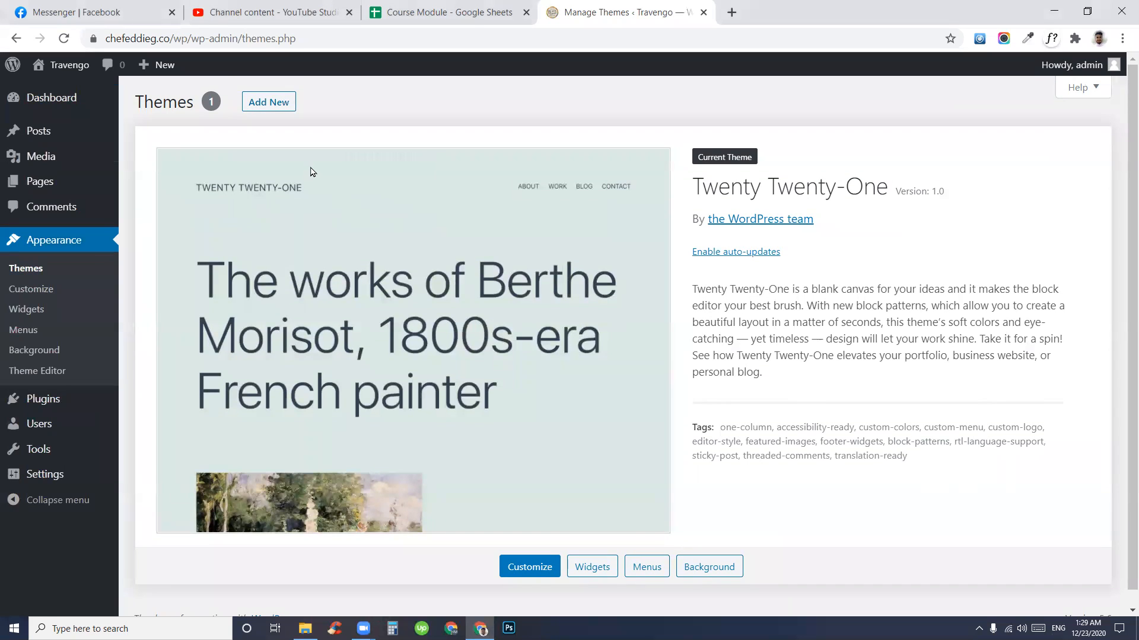
- Open the Add Themes page and browse the theme directory listing
click(268, 106)
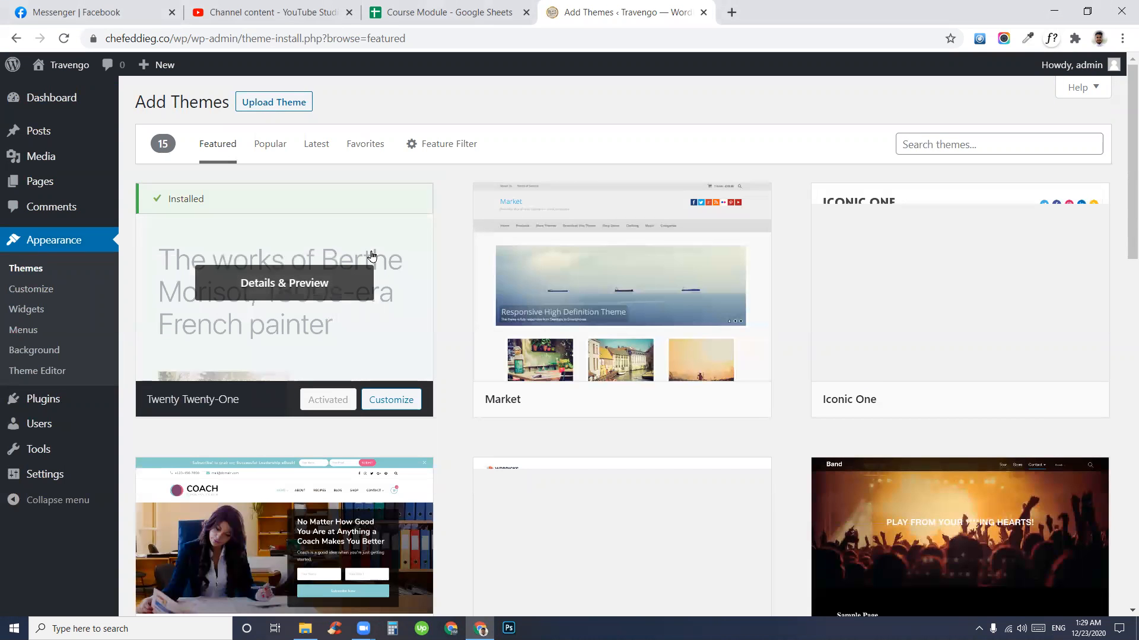
click(1027, 152)
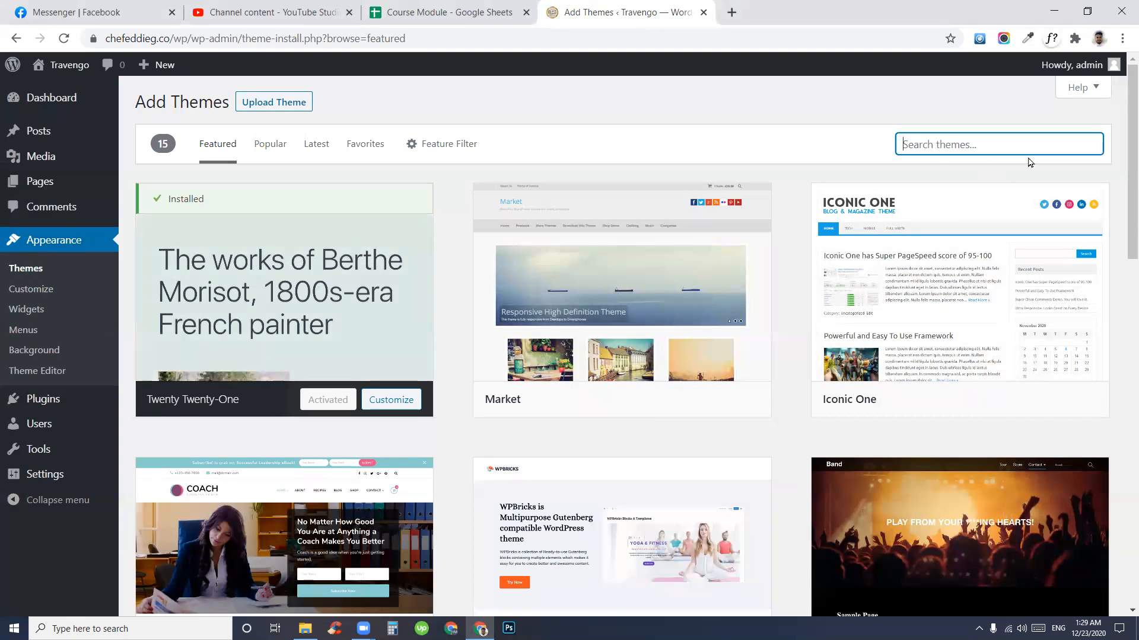
scroll(735, 388, down, 10)
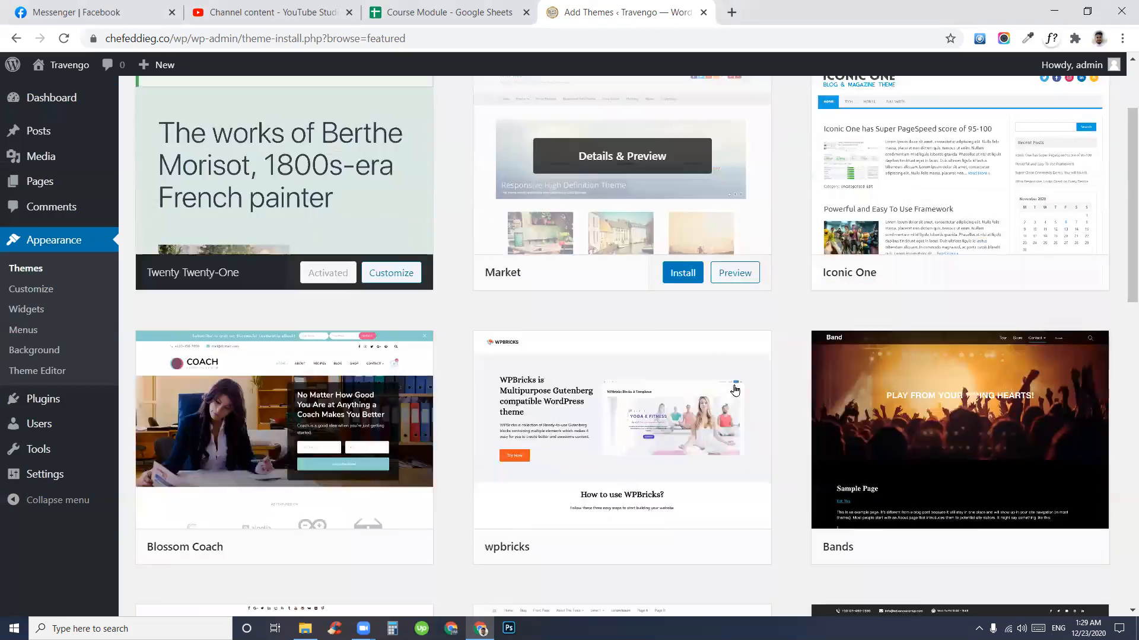
scroll(736, 399, up, 10)
scroll(355, 368, down, 4)
scroll(268, 289, up, 4)
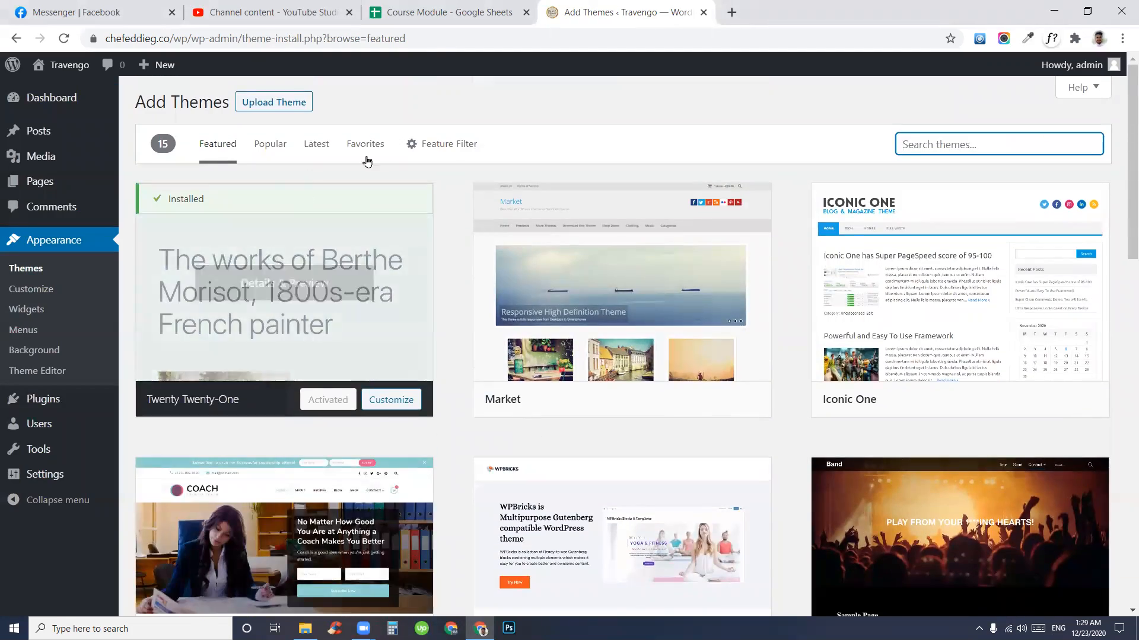
- Reveal the Upload Theme panel for choosing a theme .zip file
click(259, 104)
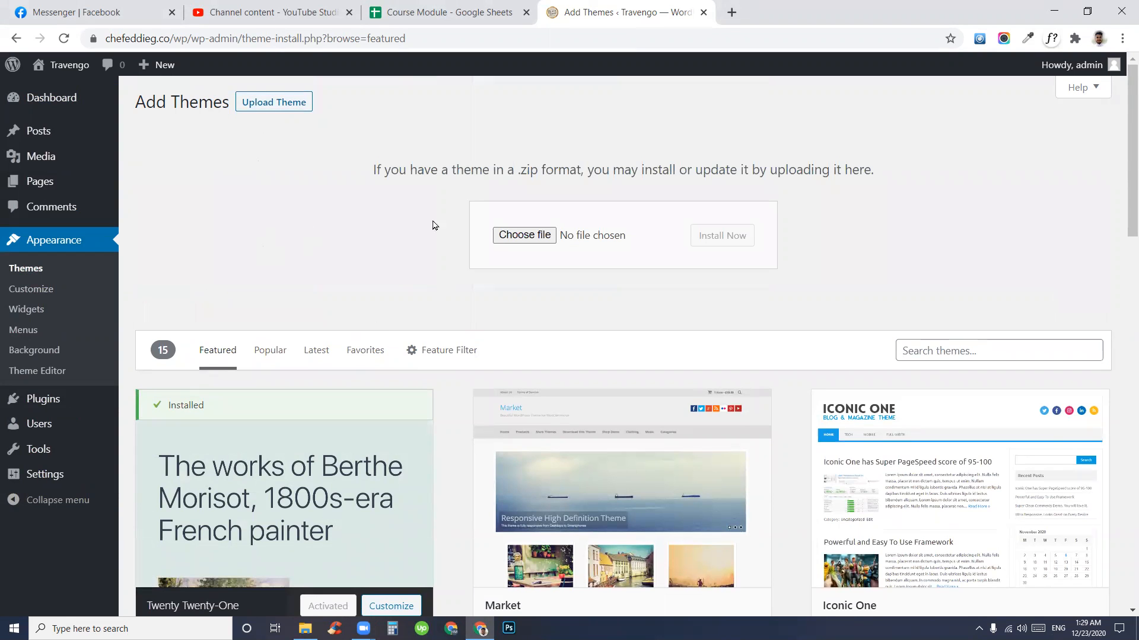
drag(389, 172, 600, 173)
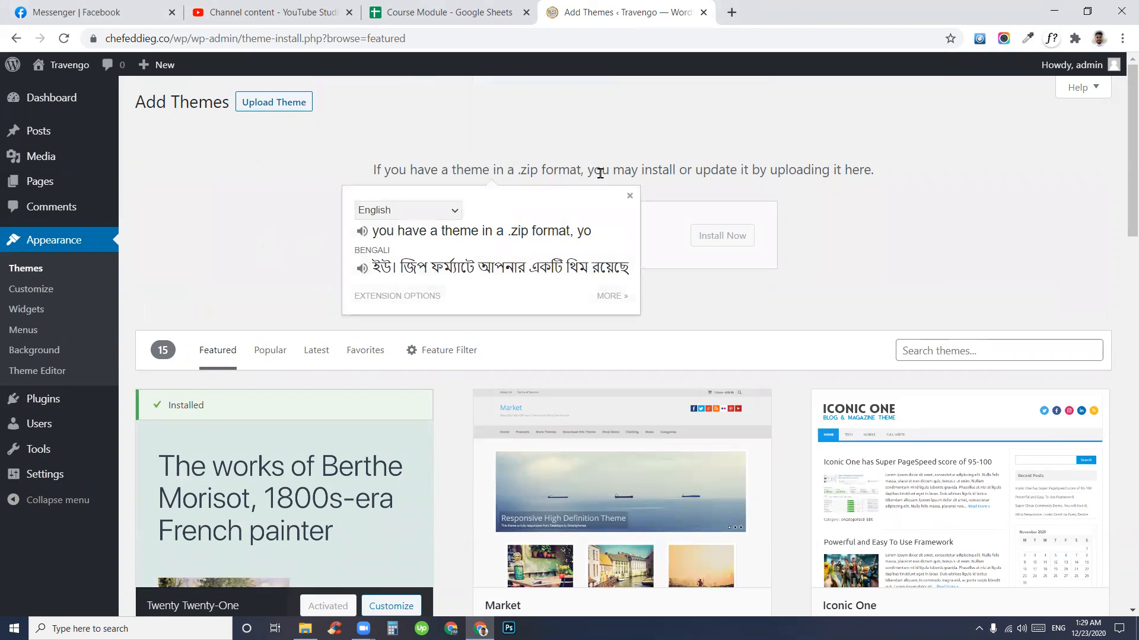
click(600, 173)
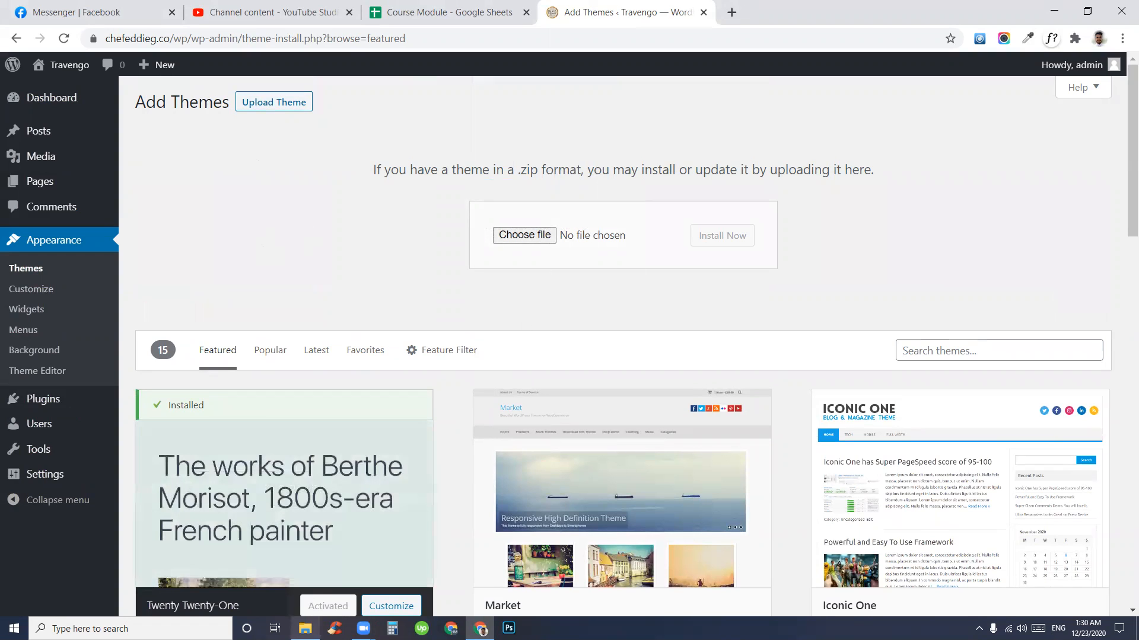
- Bring File Explorer forward, refresh the folder, and select Martfury-Package.2.5.5.zip
click(305, 628)
right_click(407, 307)
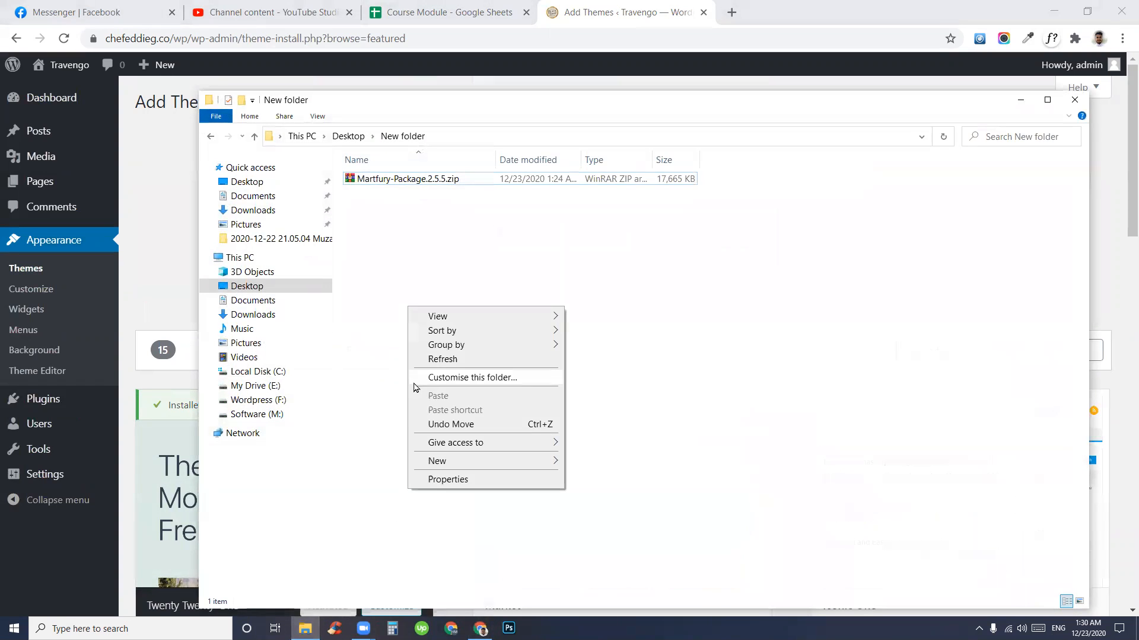
click(432, 362)
right_click(409, 240)
click(385, 180)
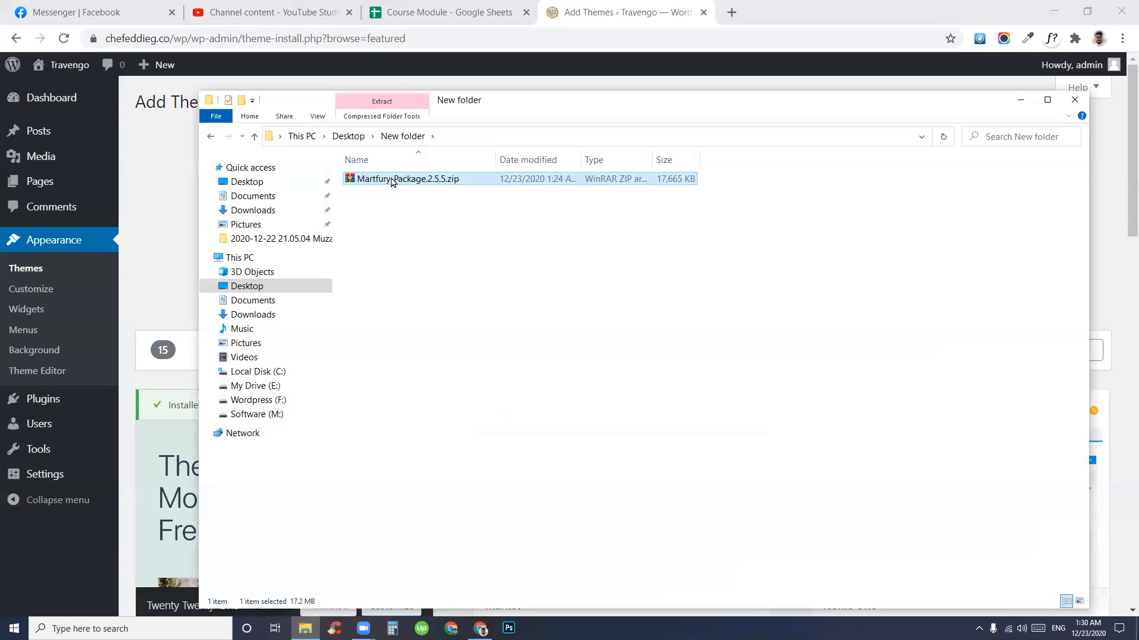
- Extract the archive to a Martfury-Package.2.5.5 folder and open it
right_click(392, 178)
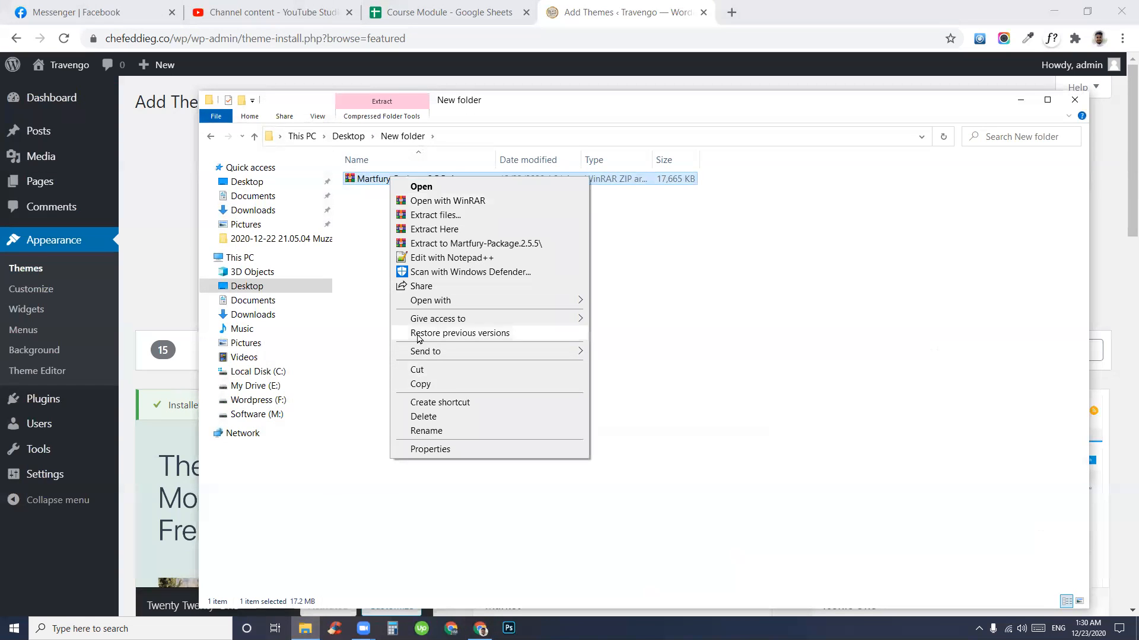
click(435, 243)
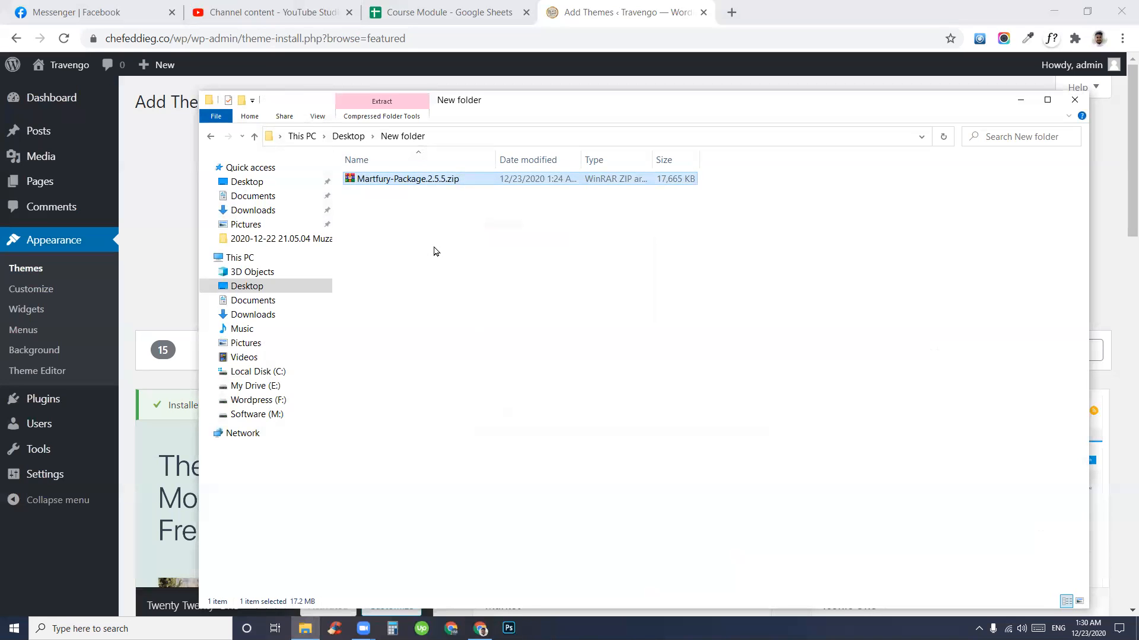
double_click(409, 179)
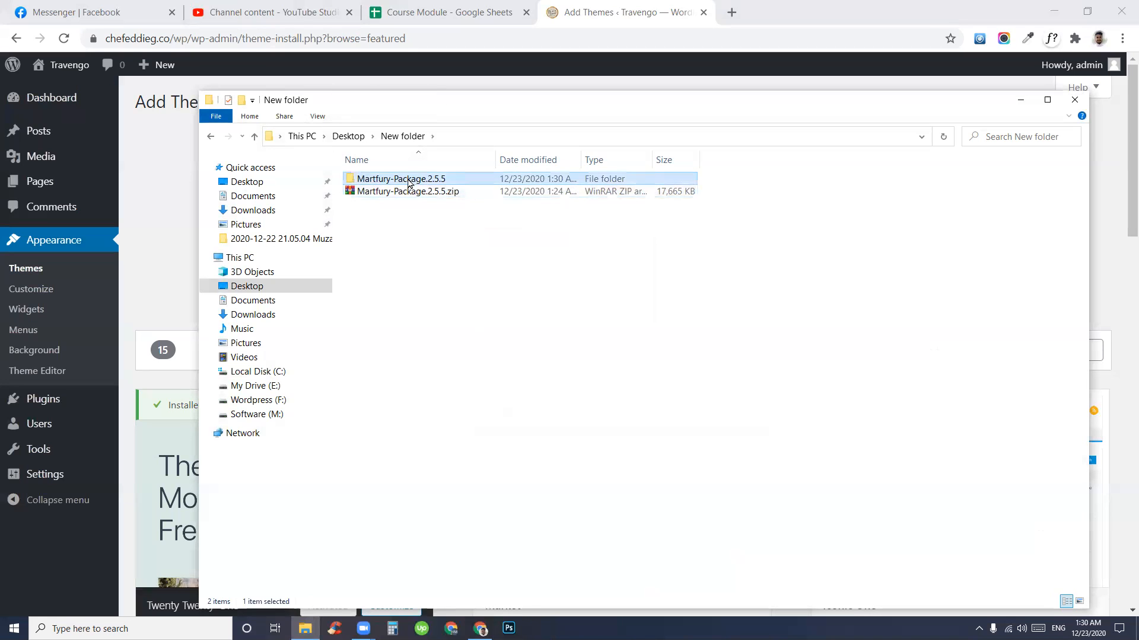
drag(427, 251, 457, 169)
- Open the Martfury-Package subfolder and point out martfury.zip and martfury-child.zip
click(459, 267)
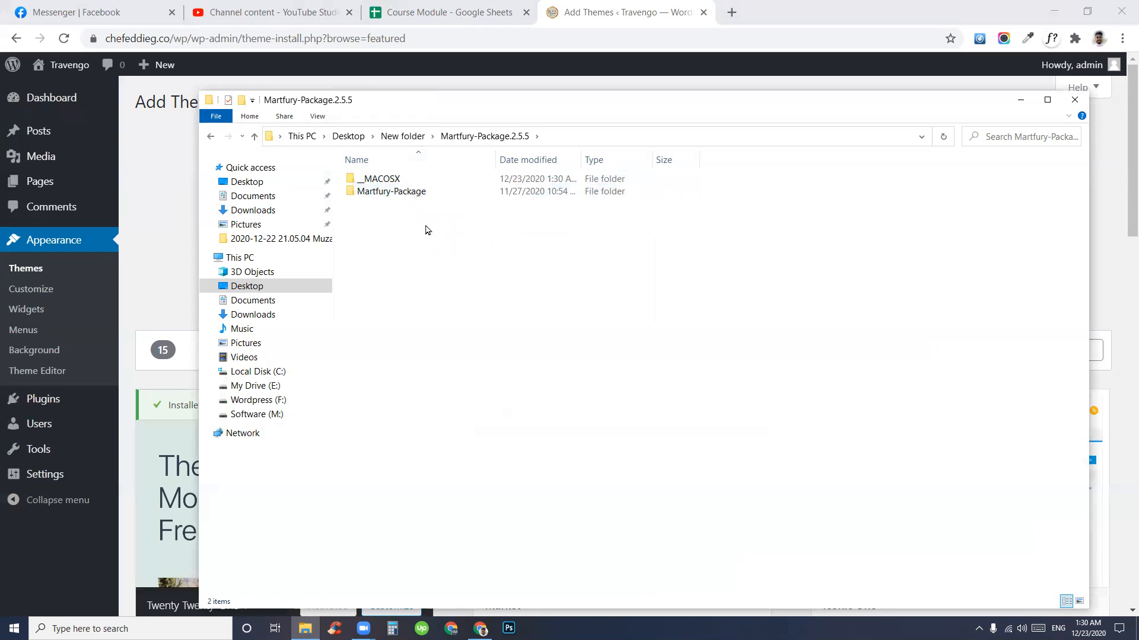
double_click(407, 192)
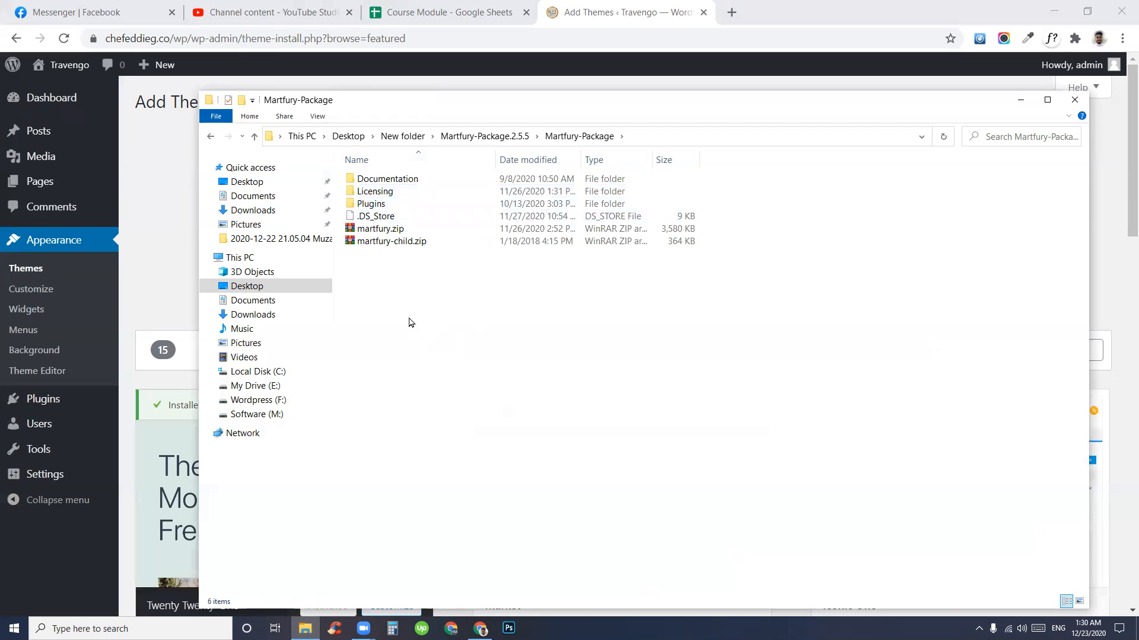
click(397, 233)
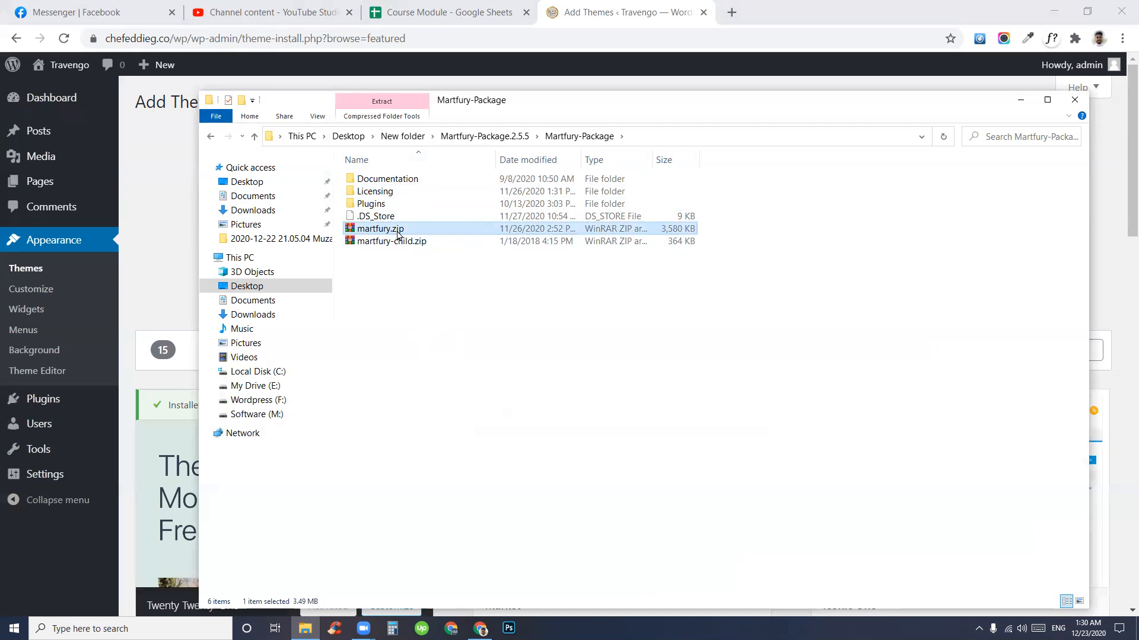
click(425, 294)
click(400, 243)
- Select both theme zips together, then point out each archive again
drag(418, 317, 418, 234)
click(394, 265)
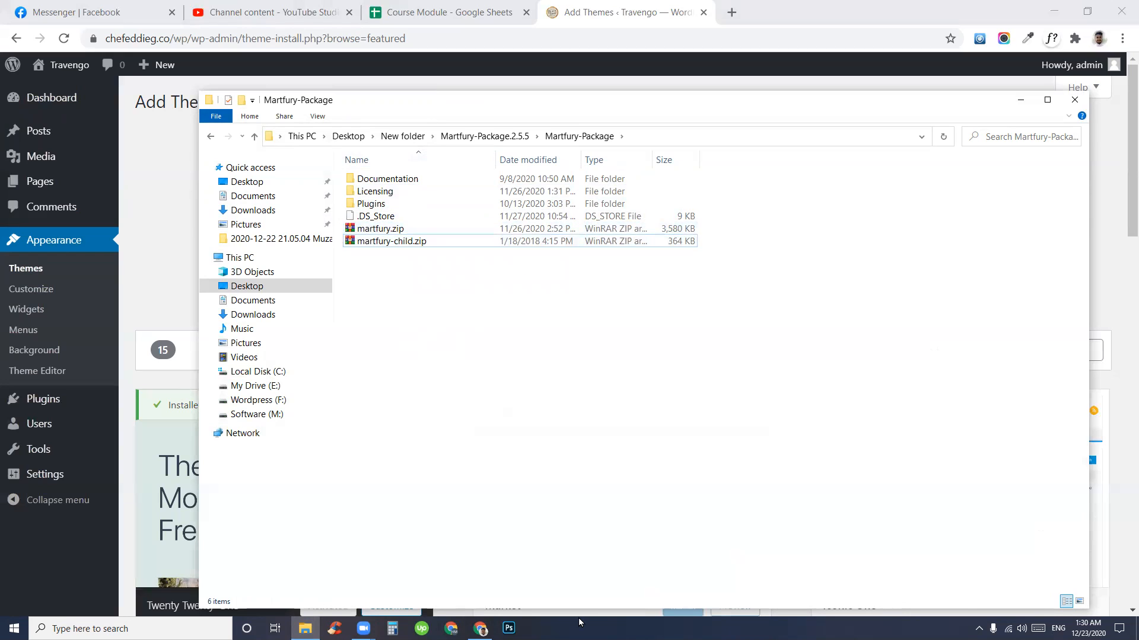
click(391, 232)
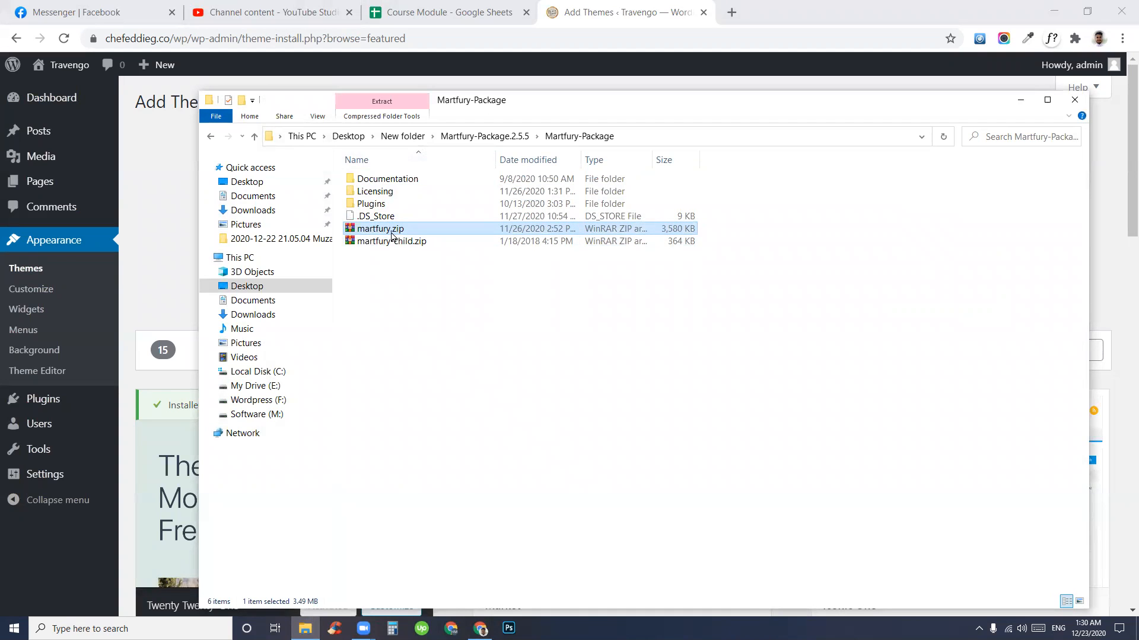
click(423, 306)
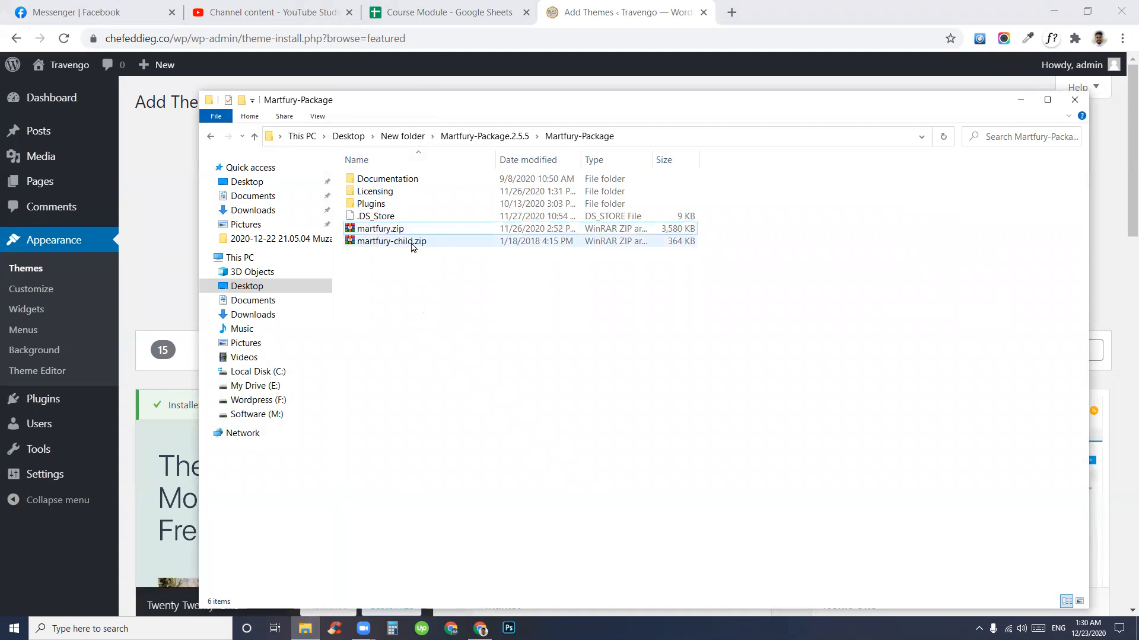
click(416, 245)
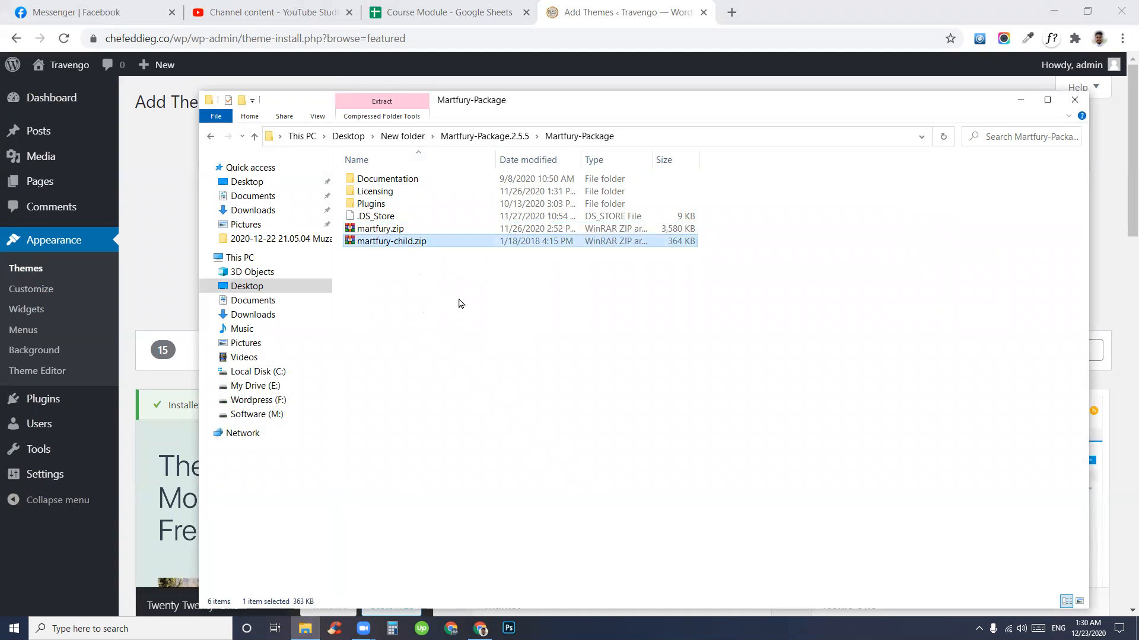
click(439, 345)
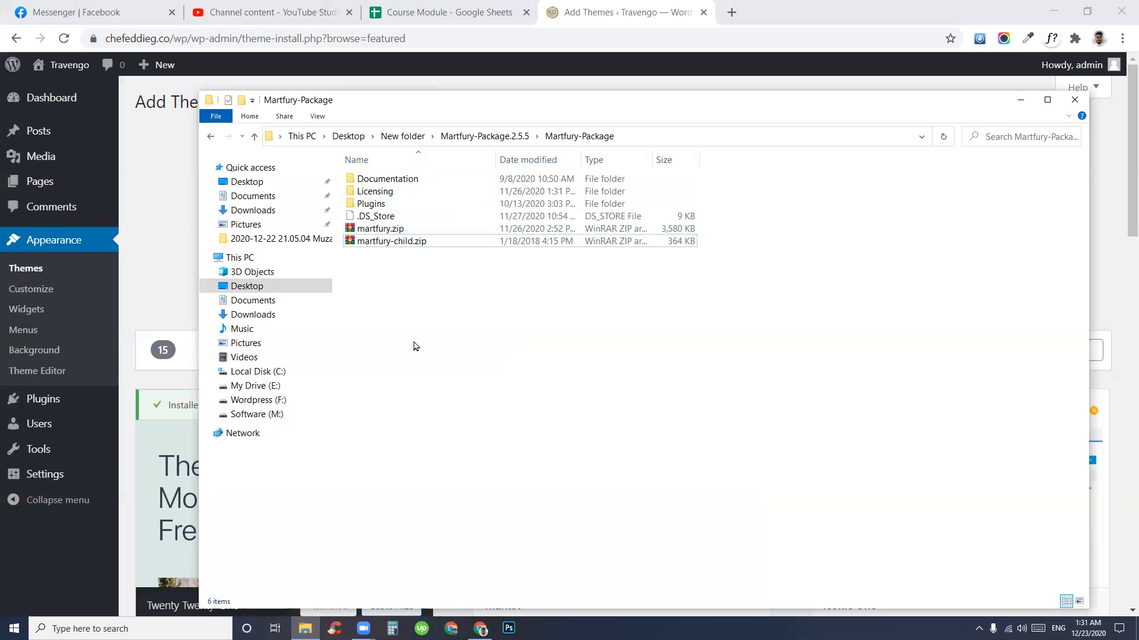
click(390, 232)
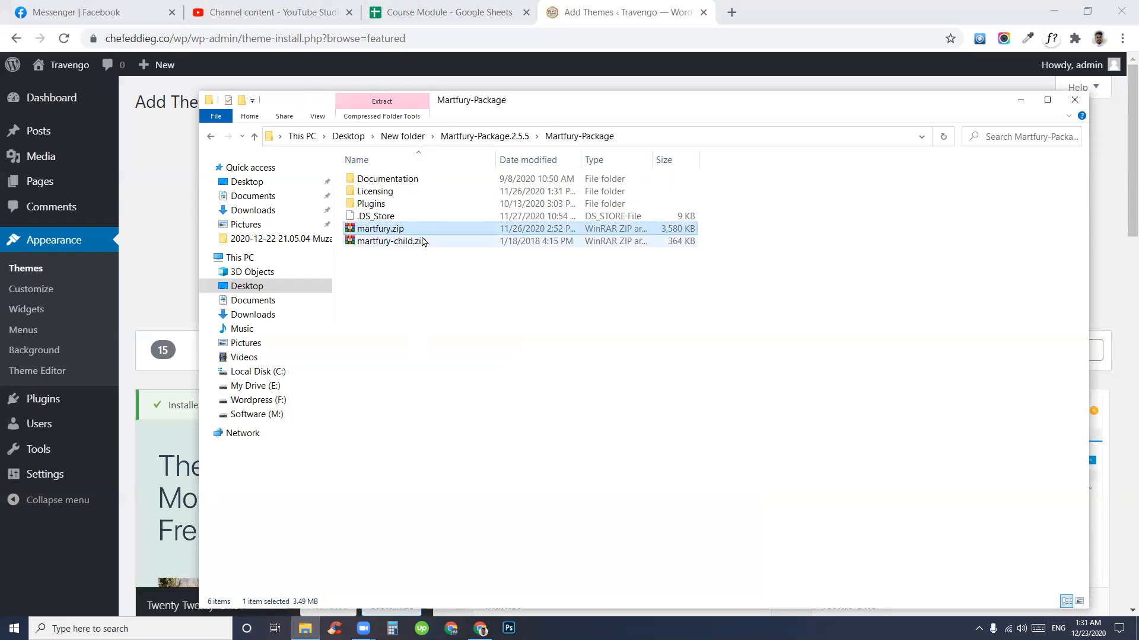
click(427, 382)
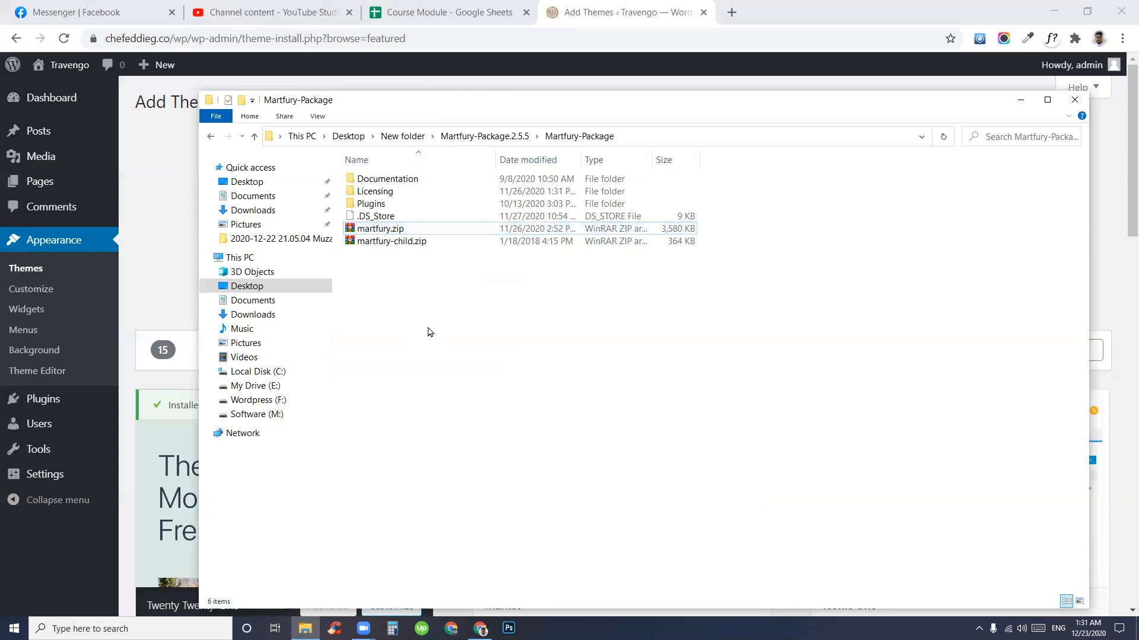
drag(424, 307, 461, 336)
click(400, 231)
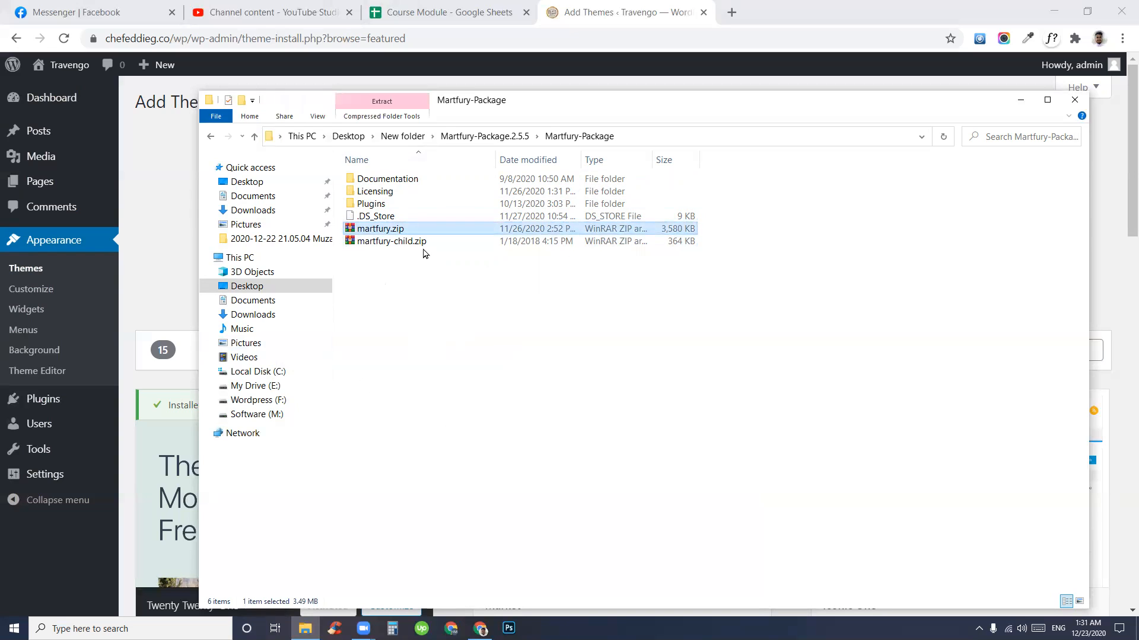
click(425, 254)
click(428, 246)
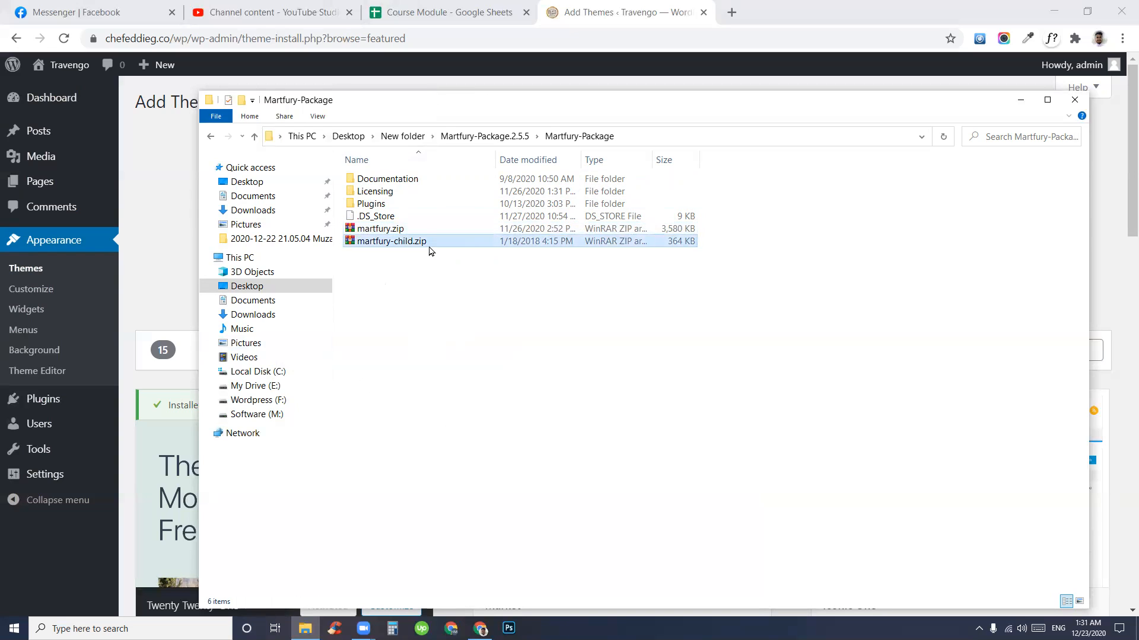
click(442, 316)
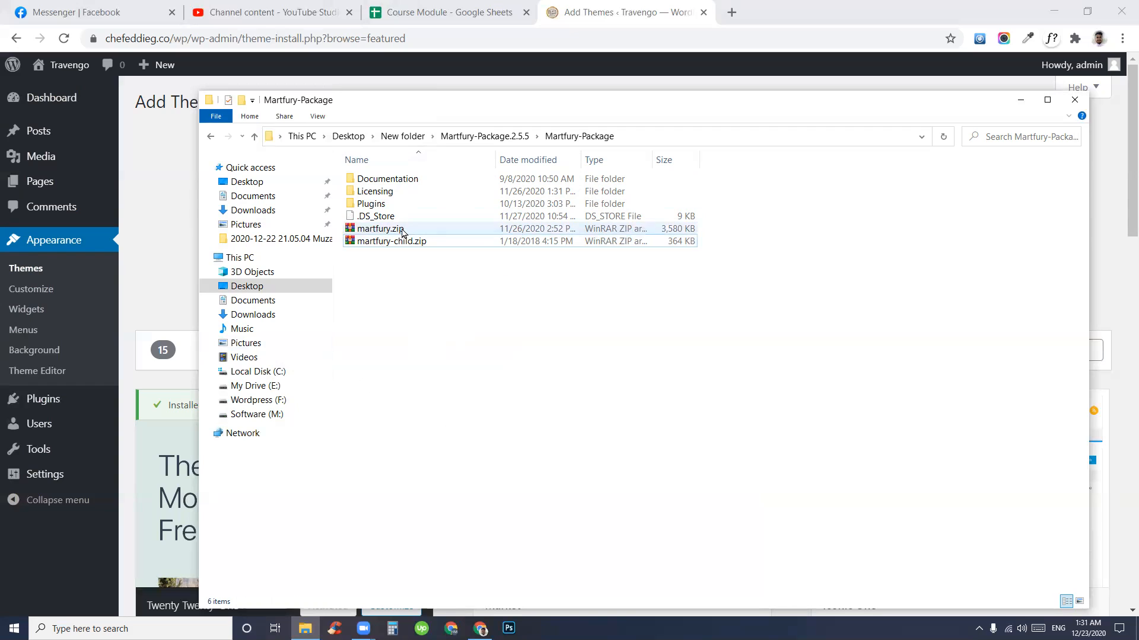
- Compare martfury-child.zip with martfury.zip, ending with the 3,580 KB martfury.zip selected
click(411, 230)
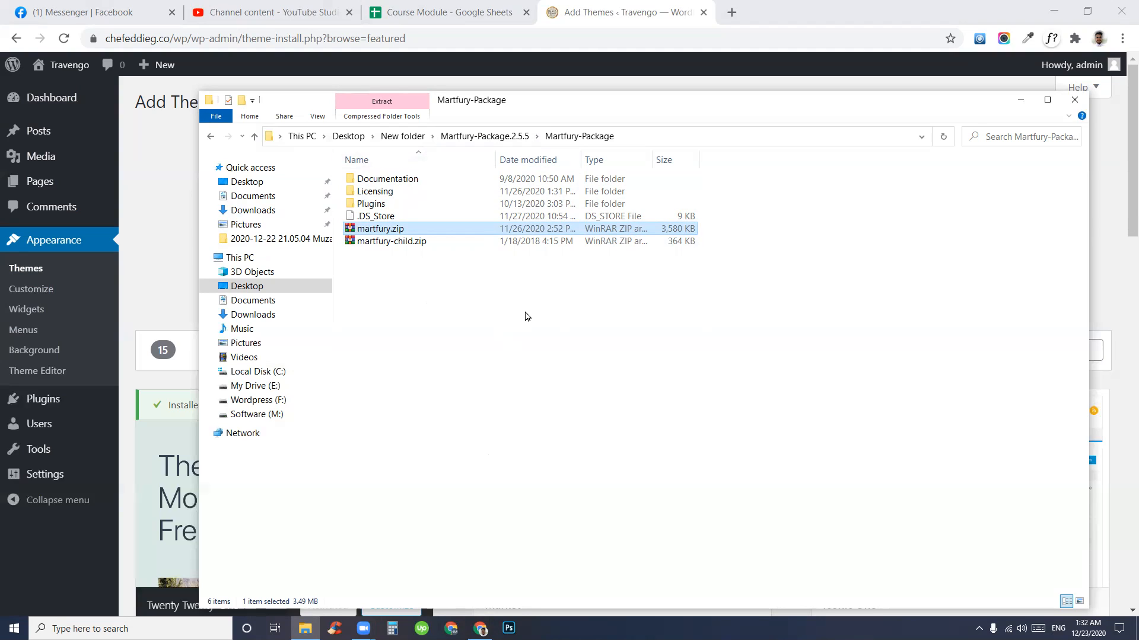
click(450, 294)
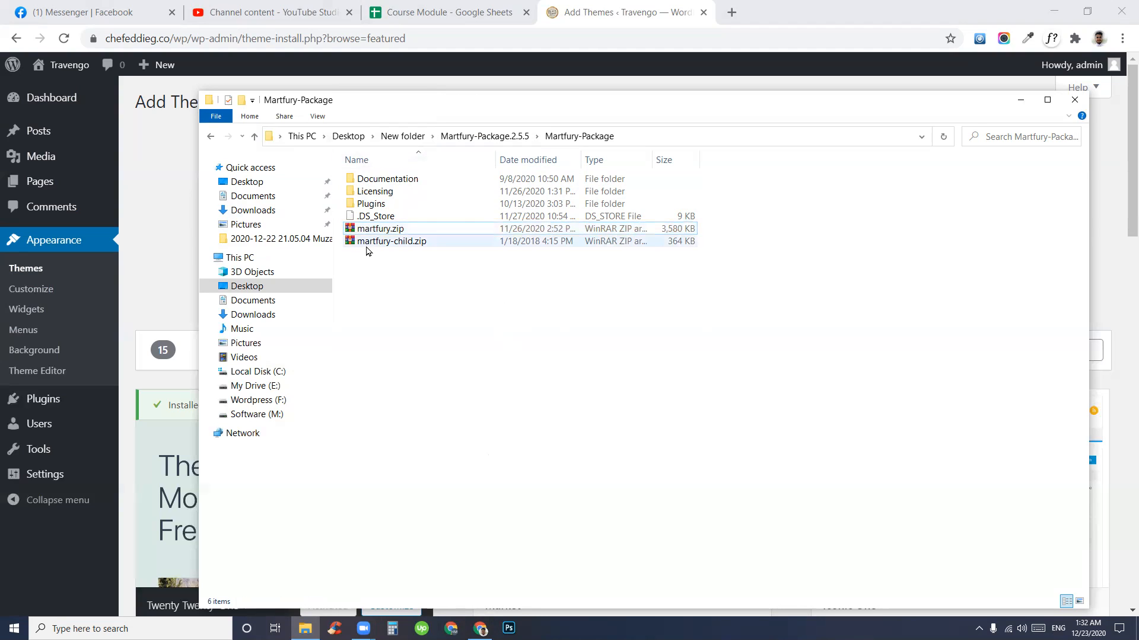
click(366, 248)
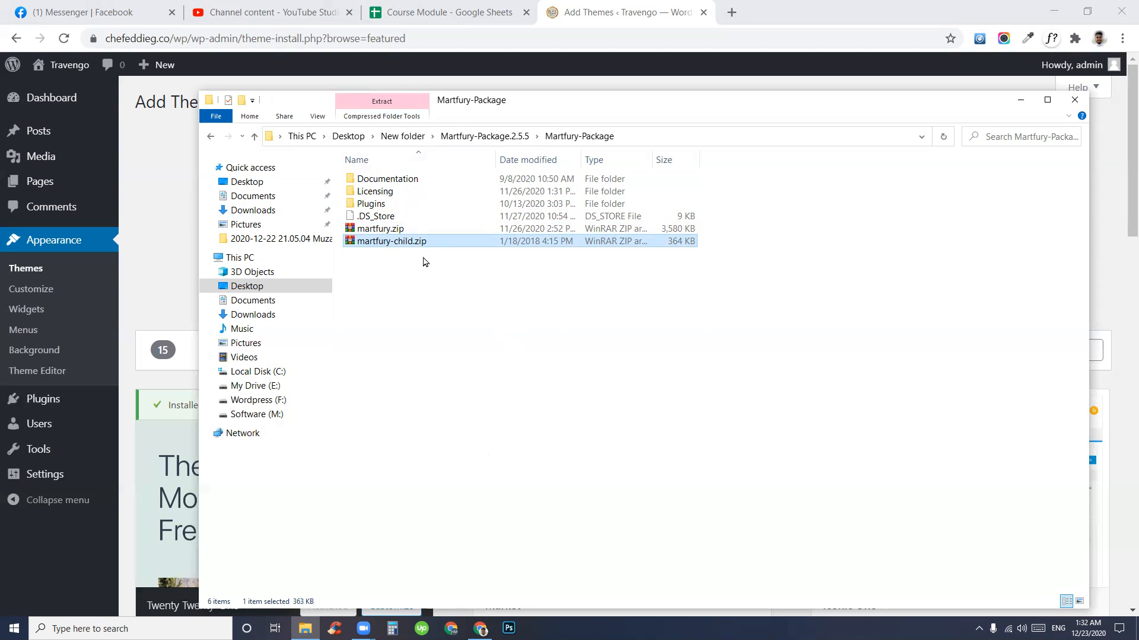
click(436, 293)
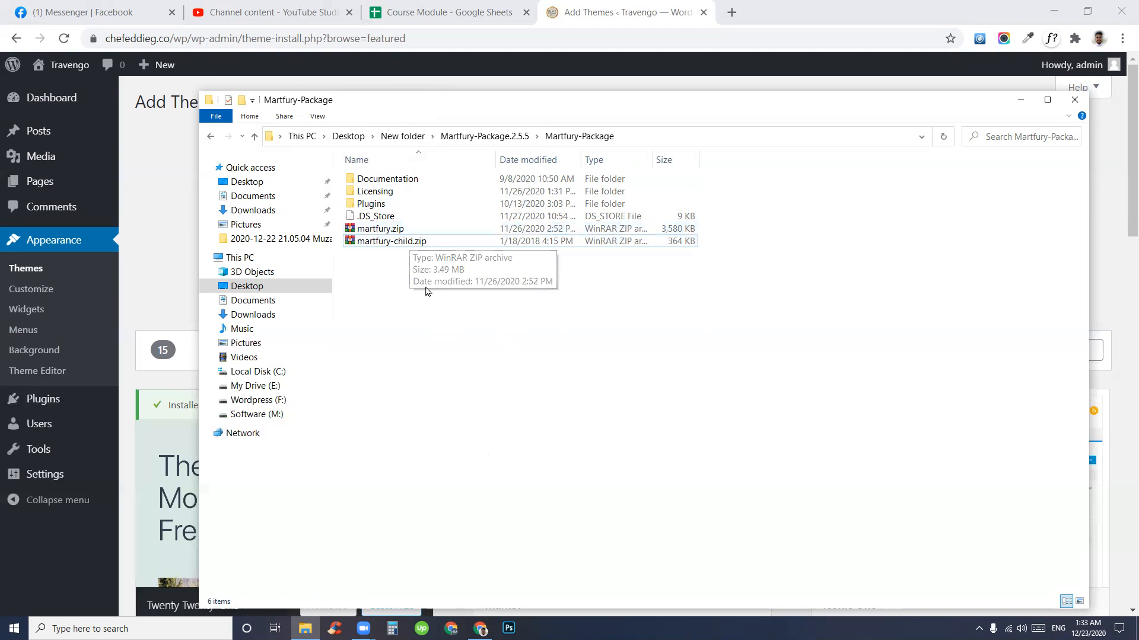
drag(475, 281, 402, 279)
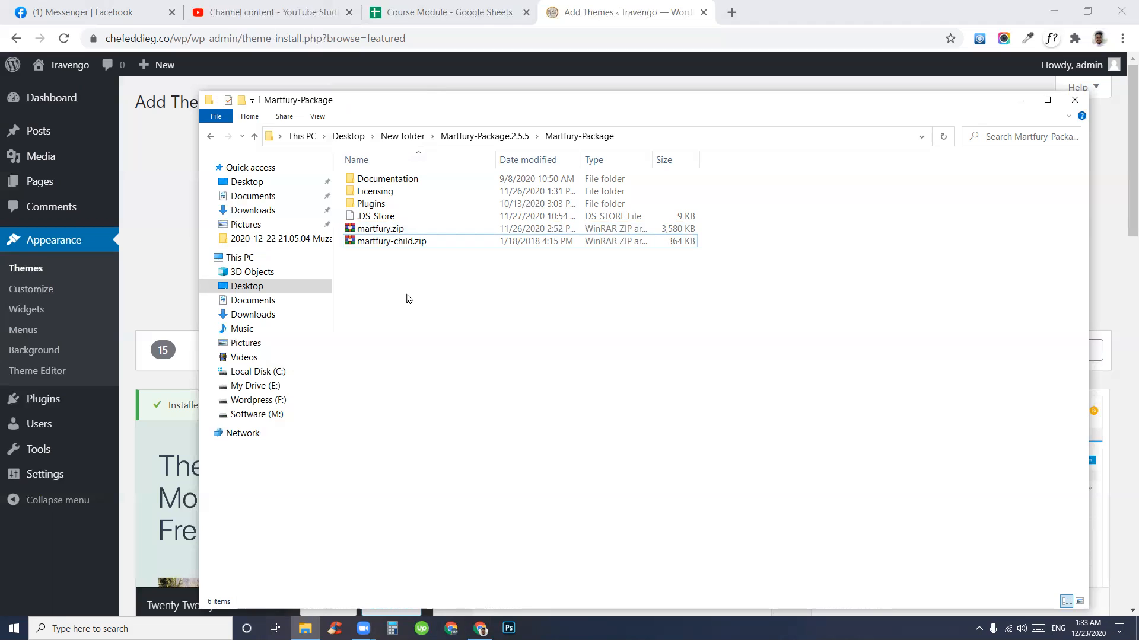
click(440, 229)
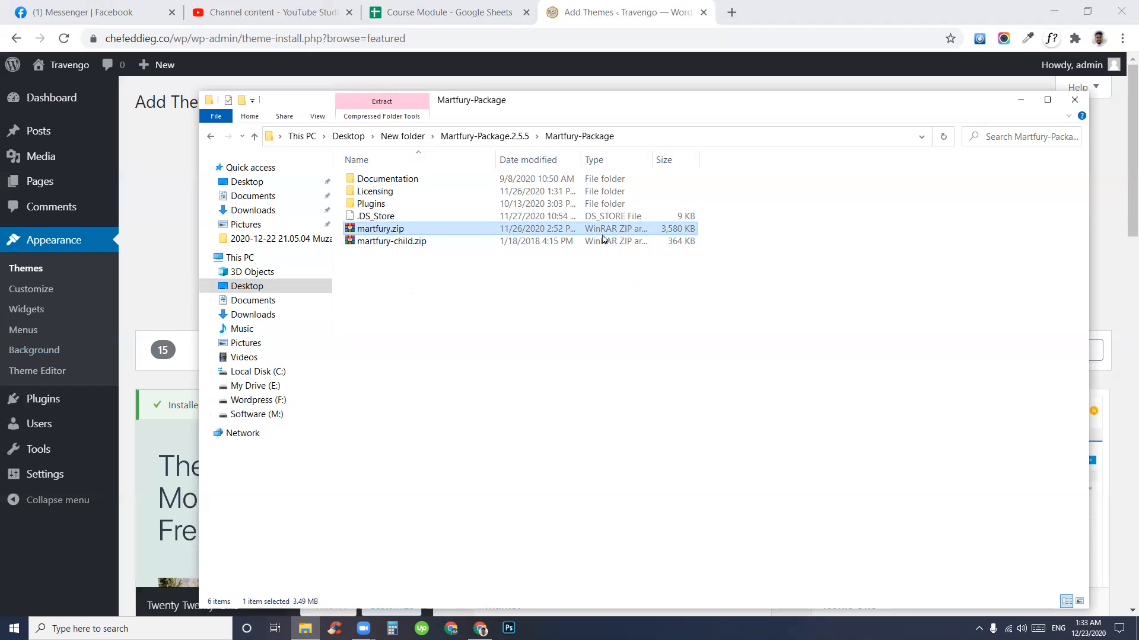
- Upload martfury.zip from Desktop > New folder > Martfury-Package and install it
click(170, 282)
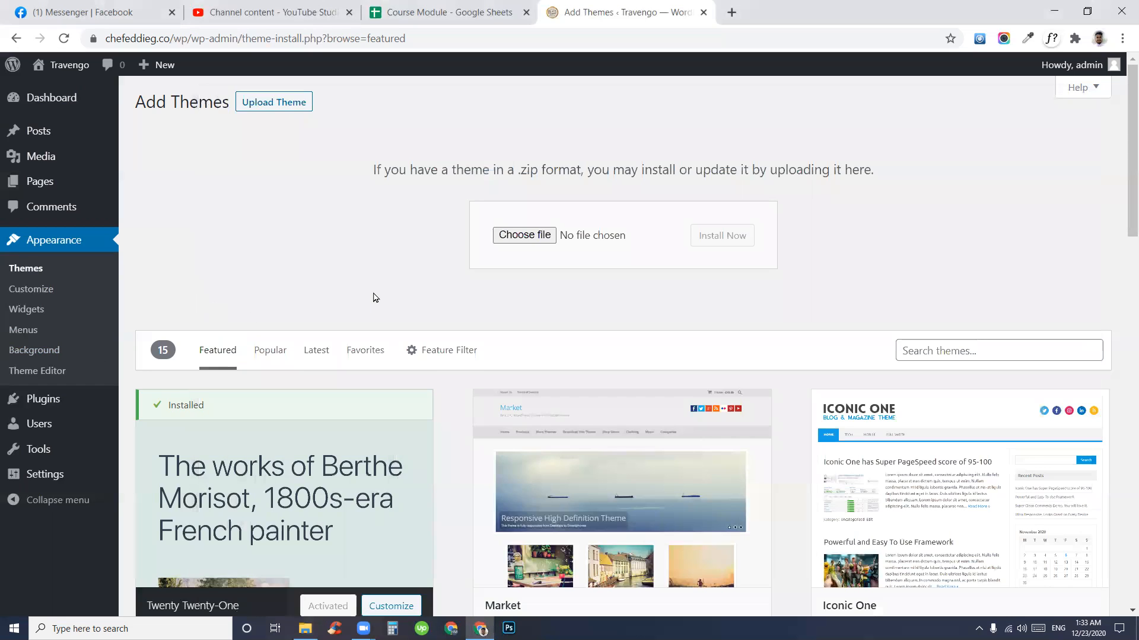
click(525, 235)
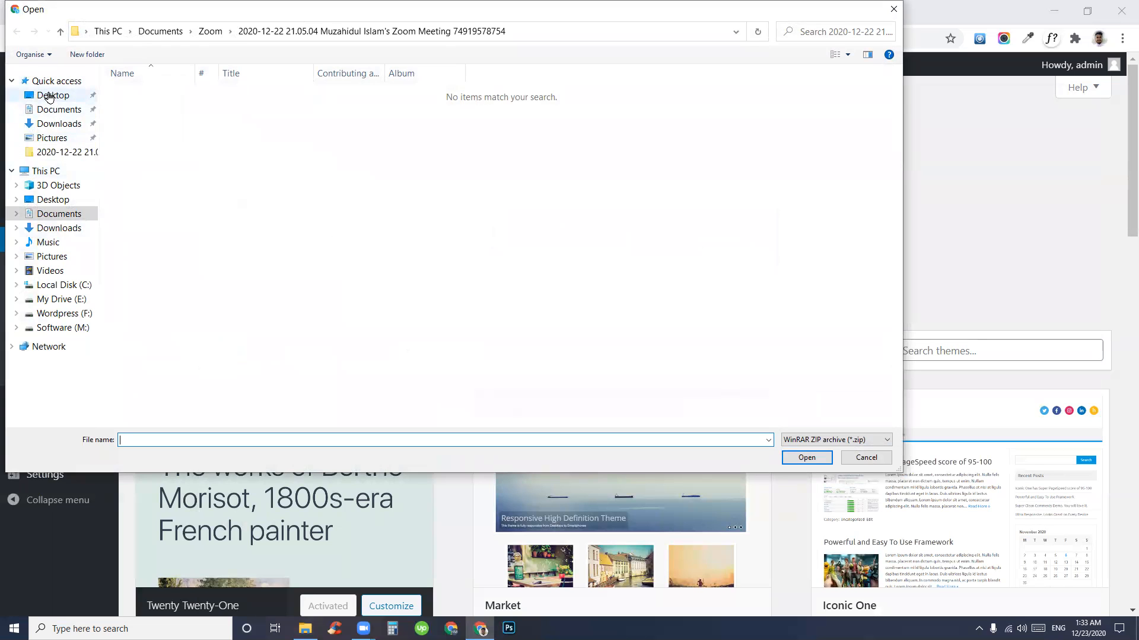
click(49, 97)
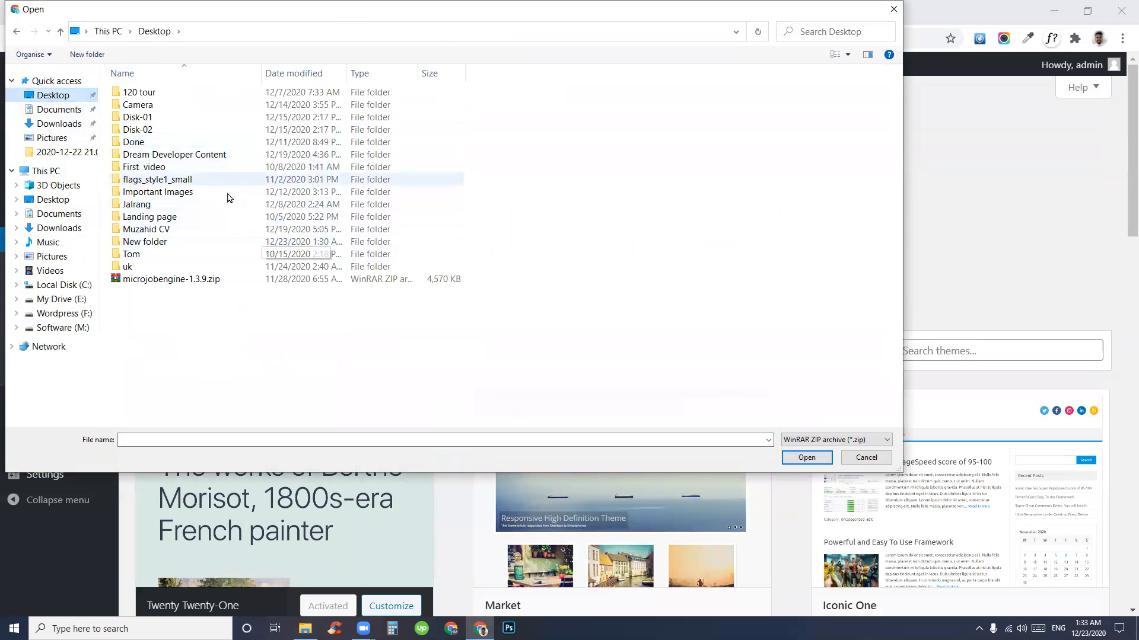
double_click(182, 243)
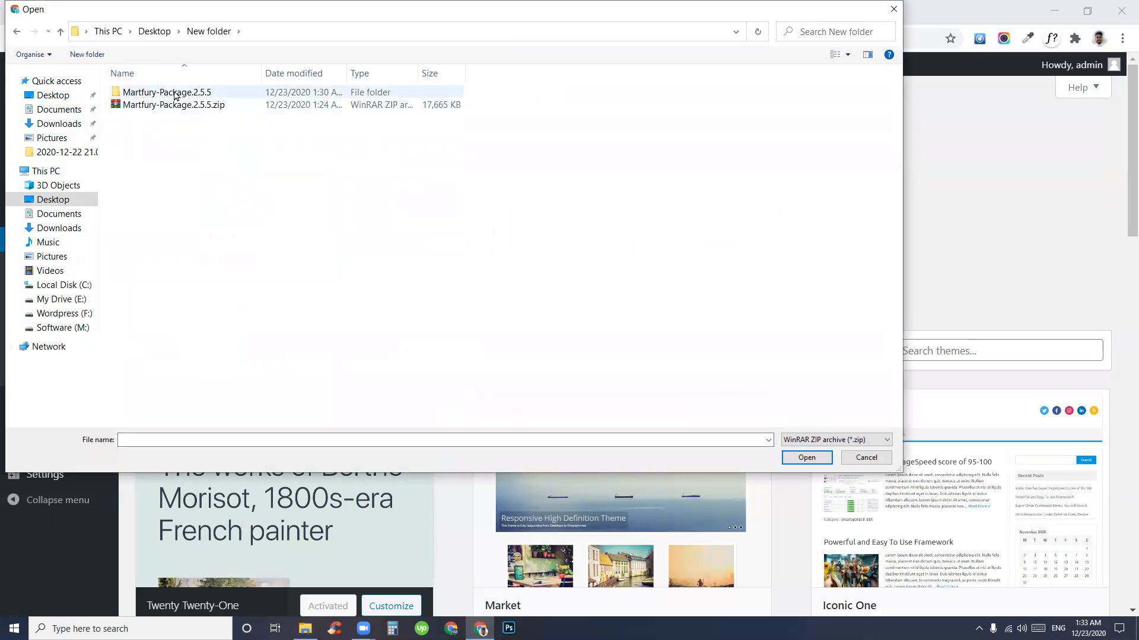
double_click(196, 93)
double_click(183, 106)
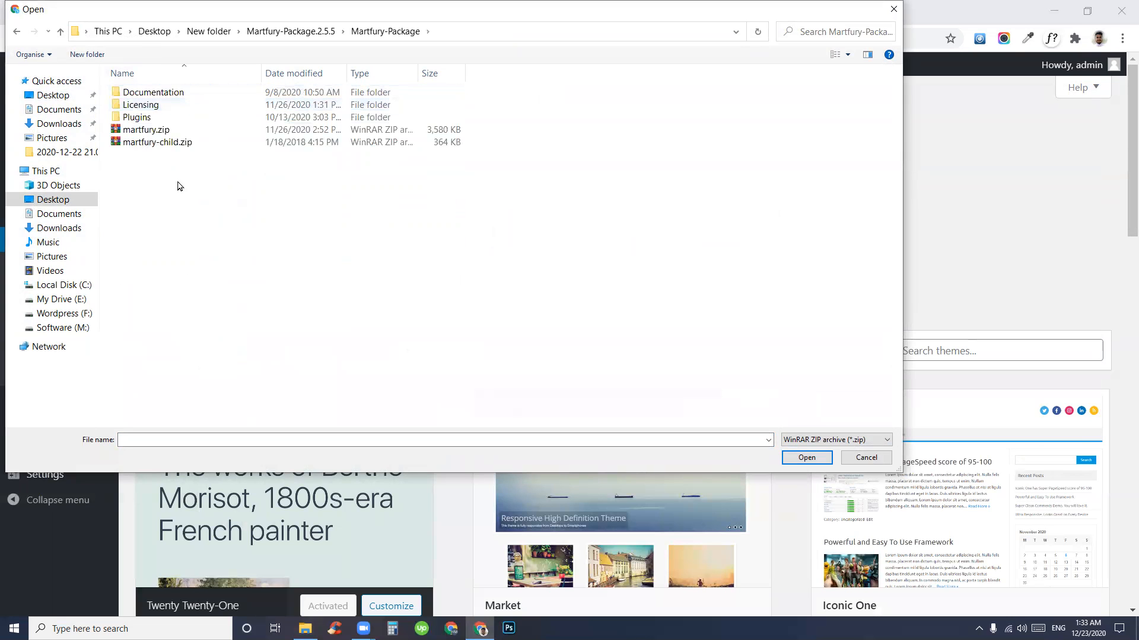
click(157, 135)
click(802, 458)
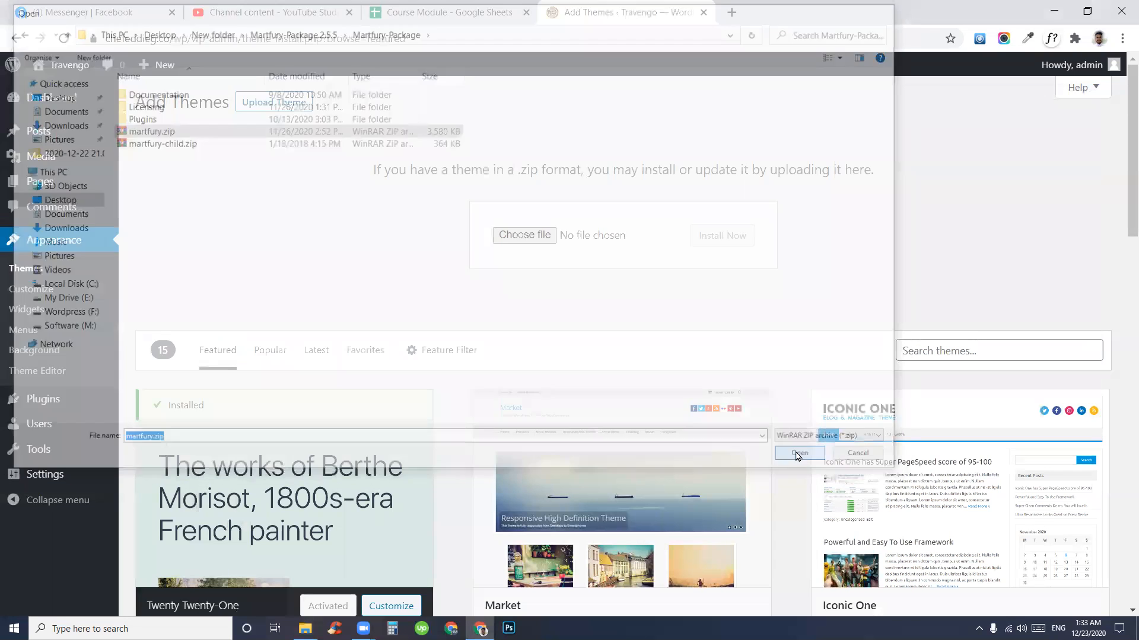
click(718, 237)
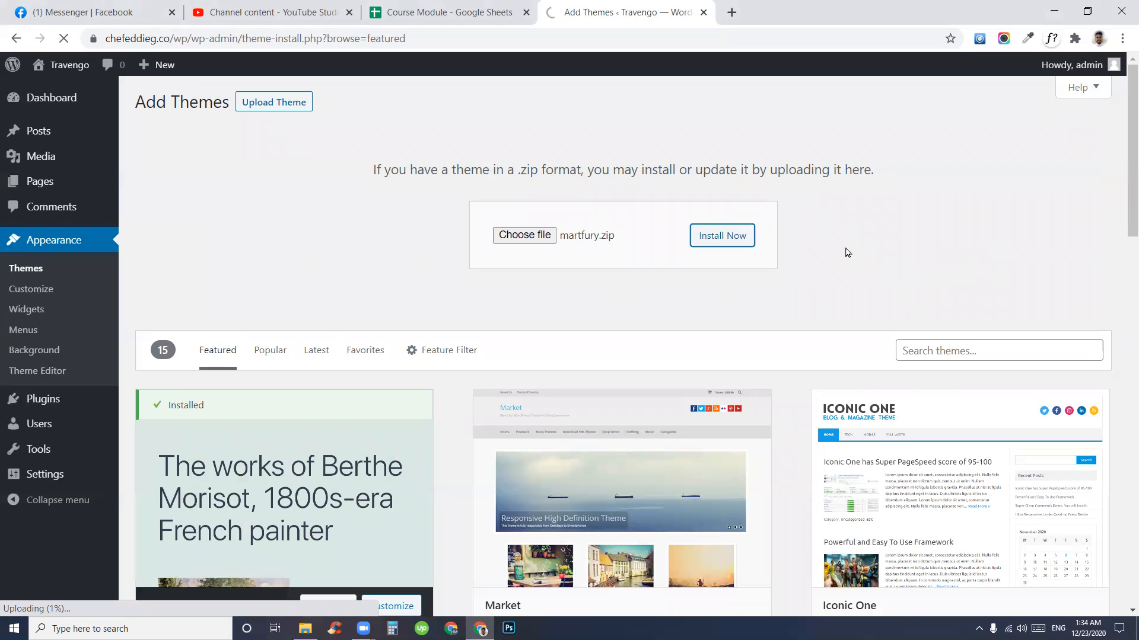
- Capture a screenshot of the successful installation result, then return to the themes list
key(Print)
drag(0, 36, 1127, 638)
drag(2, 546, 310, 621)
drag(4, 580, 107, 620)
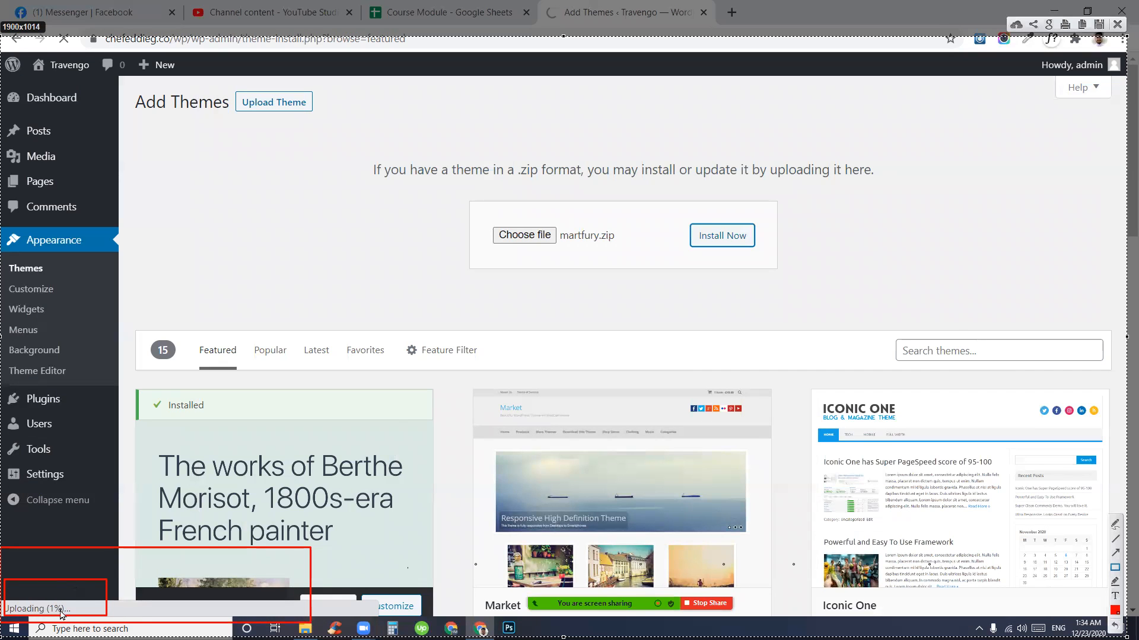
key(Escape)
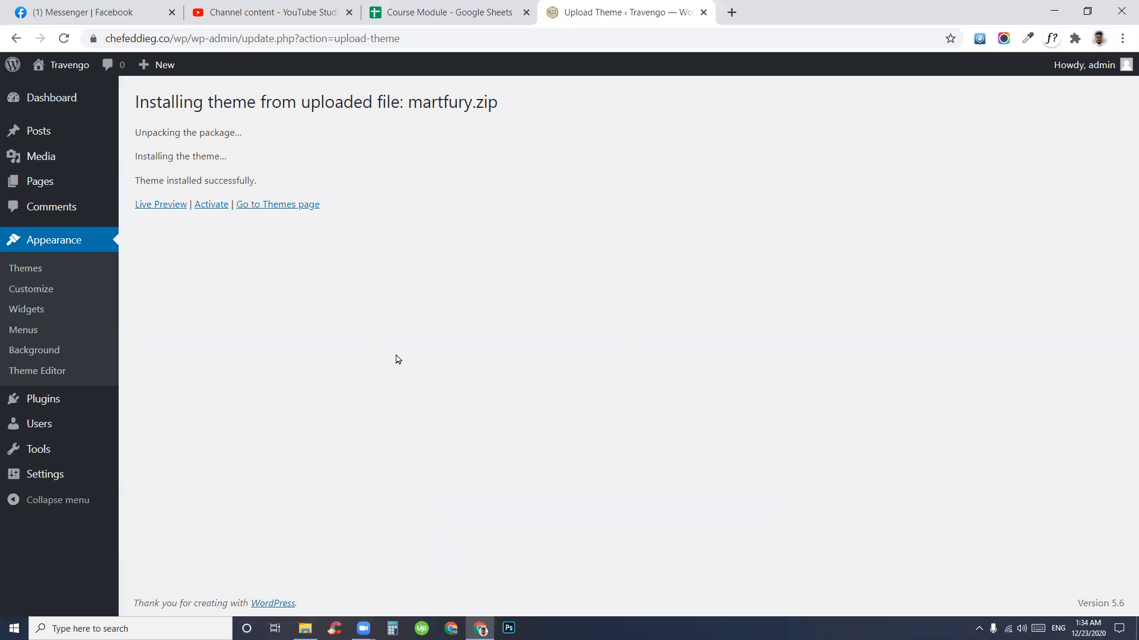
drag(156, 100, 496, 130)
click(659, 209)
click(25, 269)
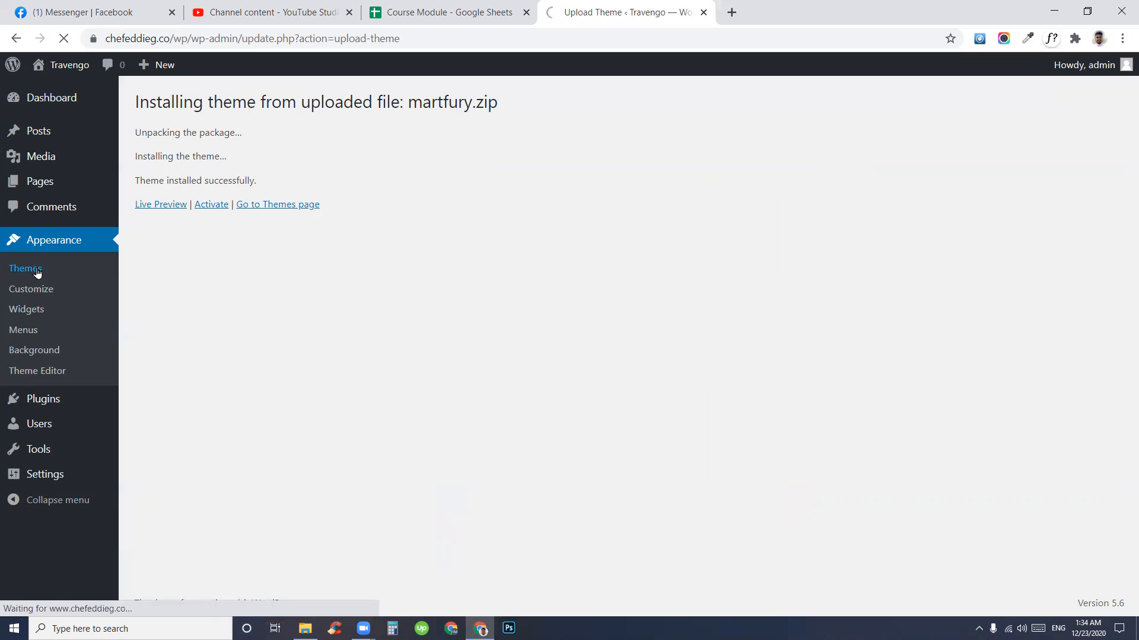
- Upload and install martfury-child.zip, then activate the Martfury Child theme
click(266, 104)
click(267, 104)
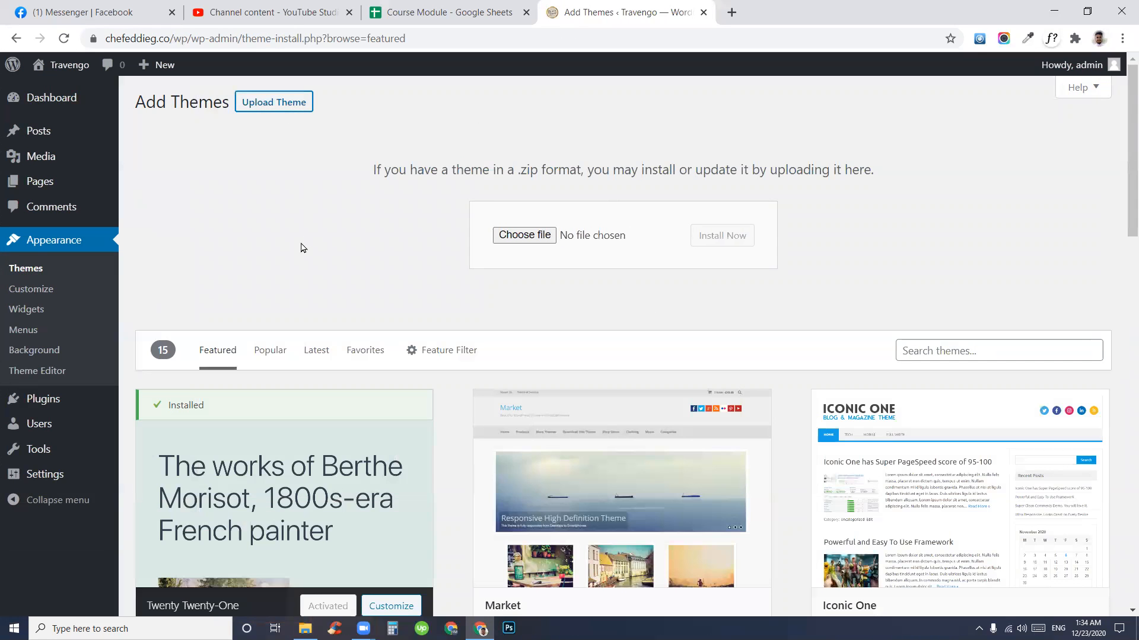
click(533, 236)
click(202, 144)
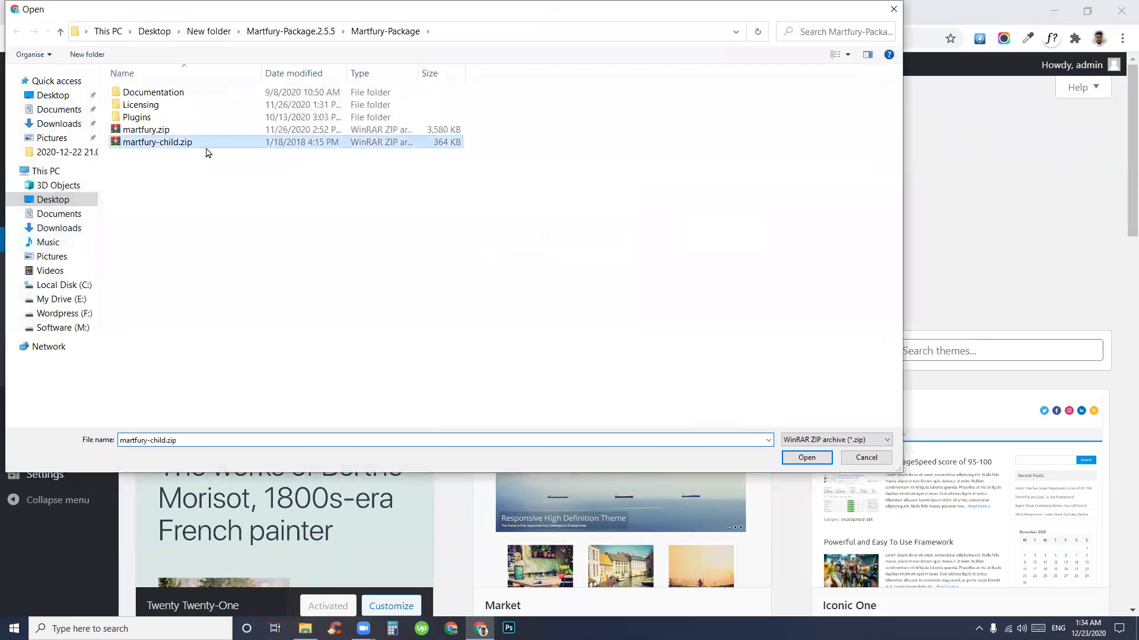
click(820, 461)
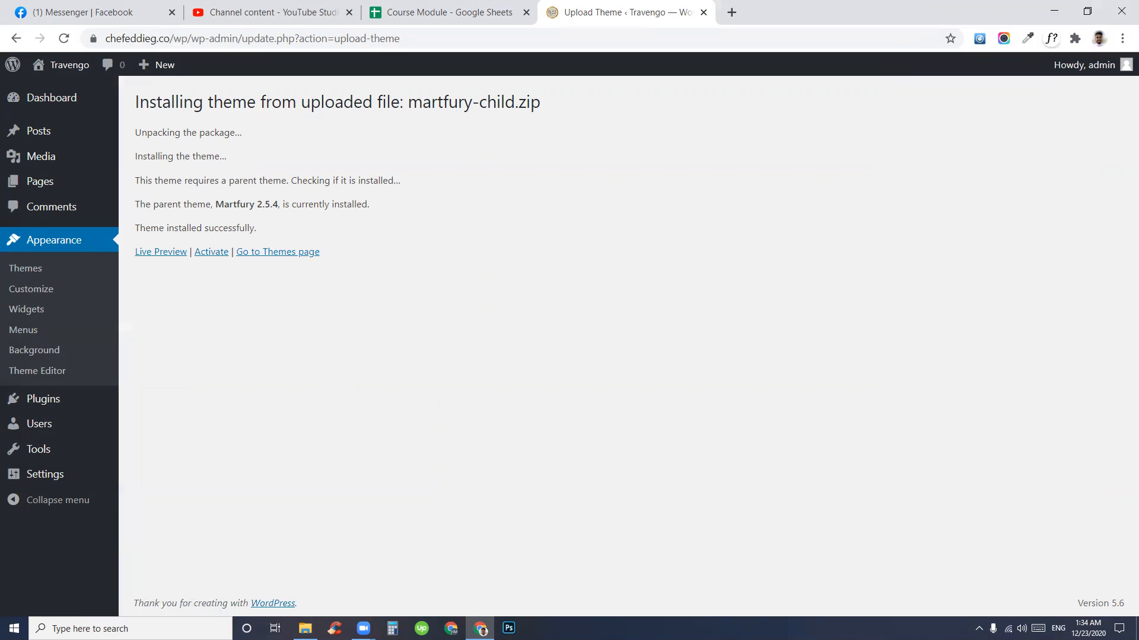
click(215, 255)
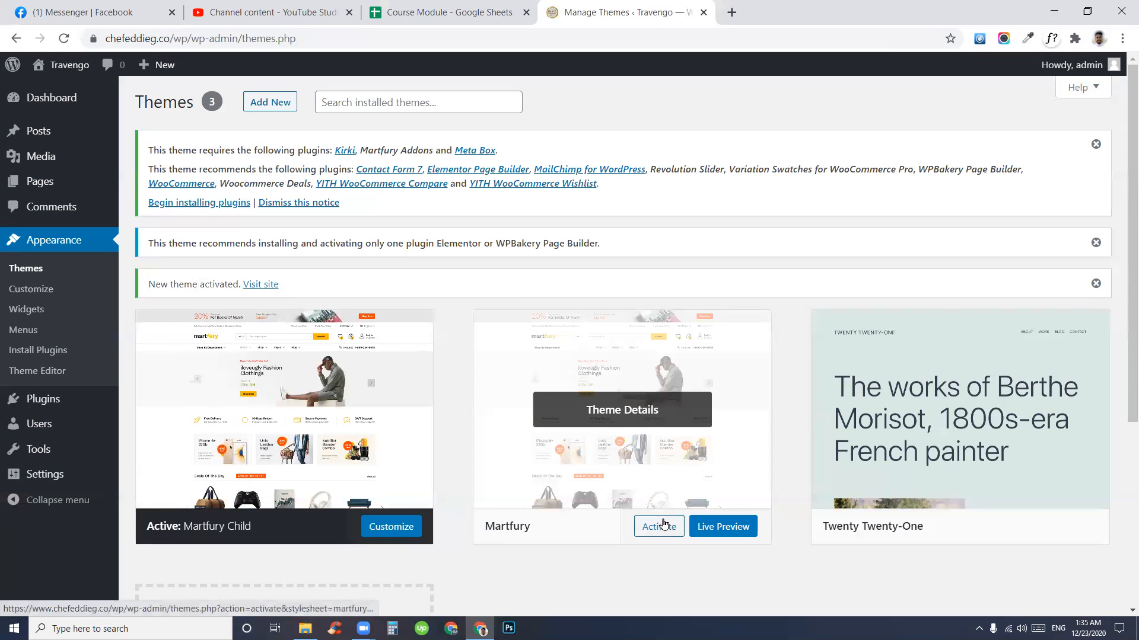
- Activate Martfury, delete Martfury Child, and highlight the resulting required plugins notice
click(668, 532)
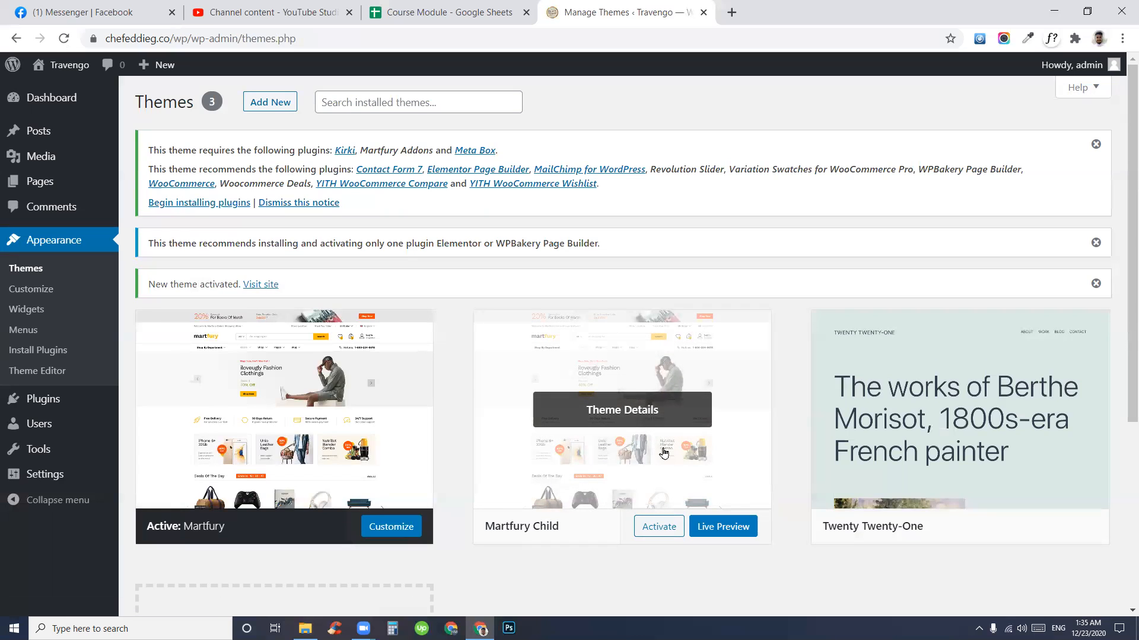
click(600, 415)
click(1090, 584)
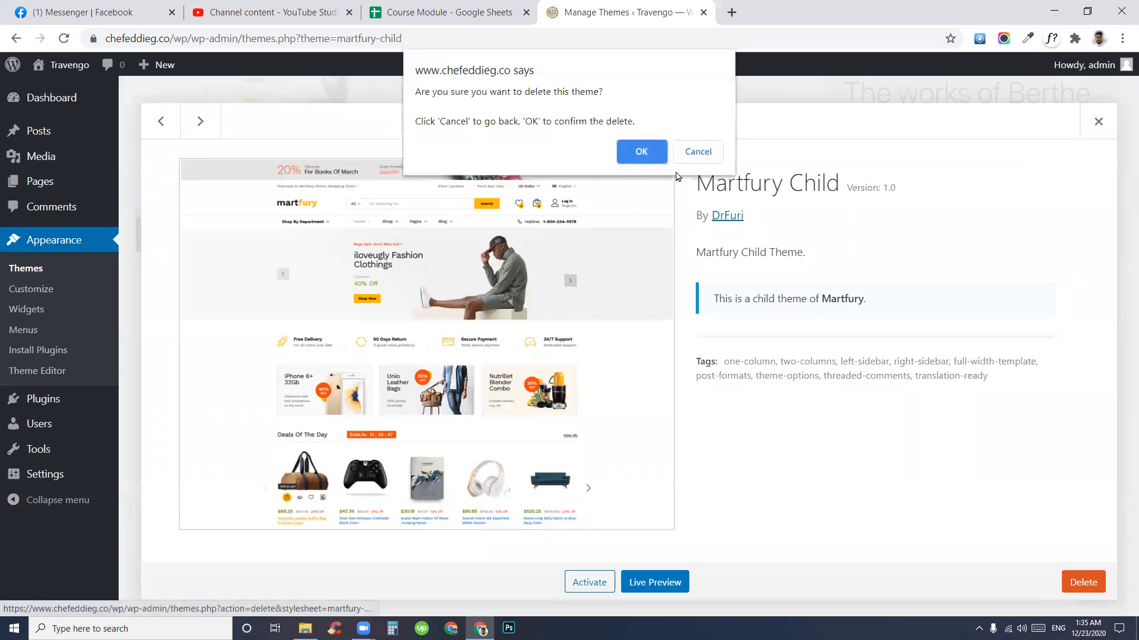
click(637, 153)
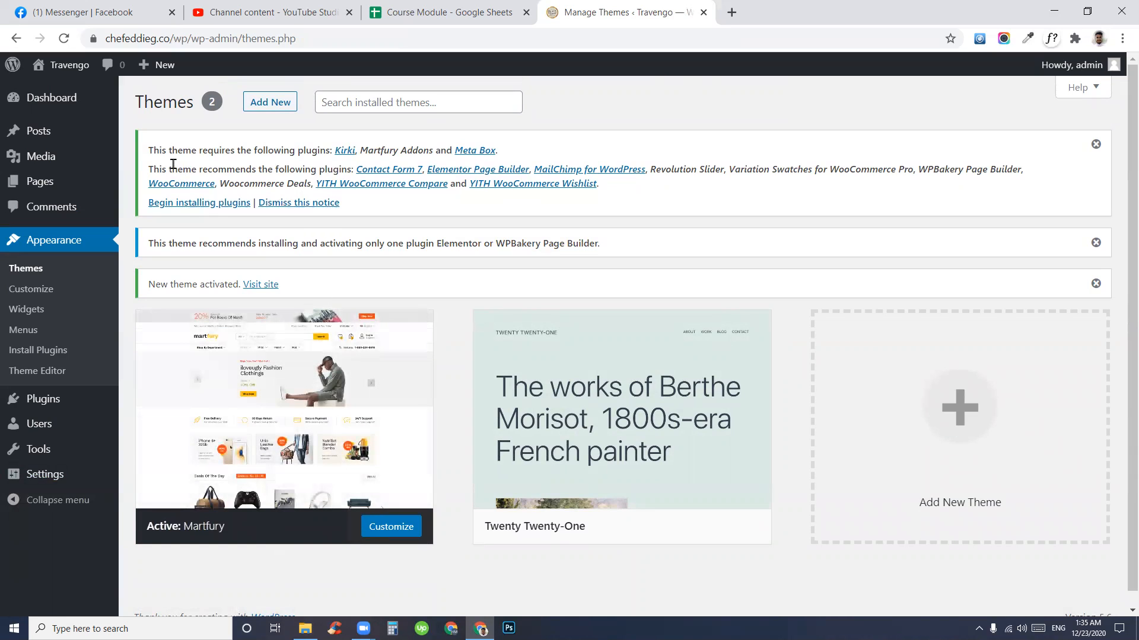
drag(153, 152, 761, 216)
click(760, 216)
- Open the Install Required Plugins list and highlight its Required and Recommended labels
click(187, 205)
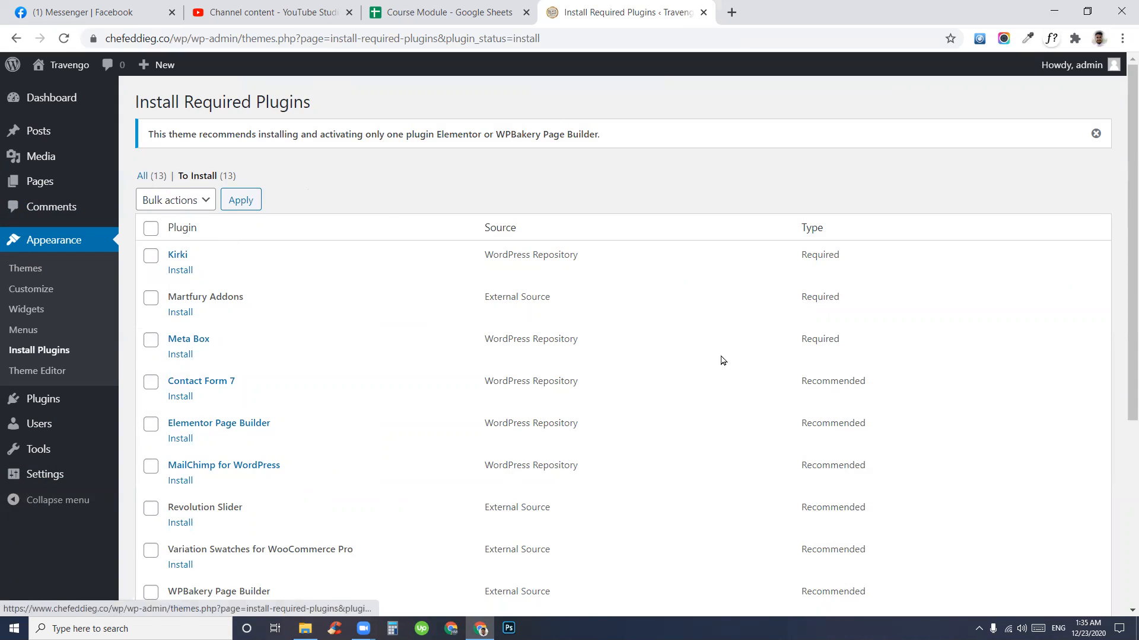
drag(842, 256, 799, 256)
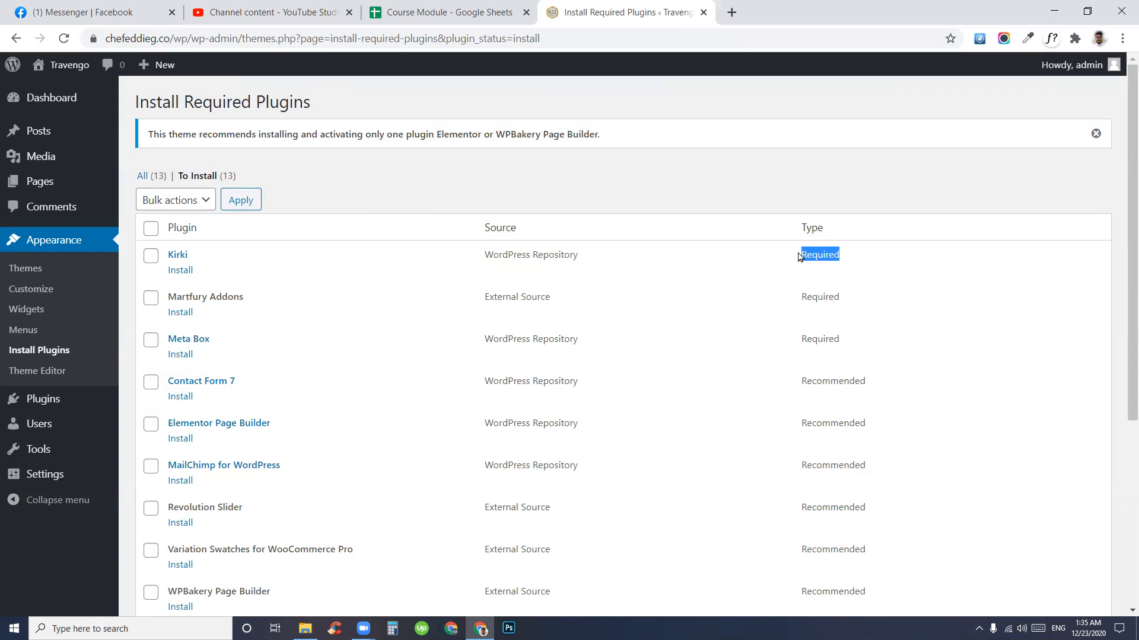
click(1097, 411)
drag(791, 386, 871, 380)
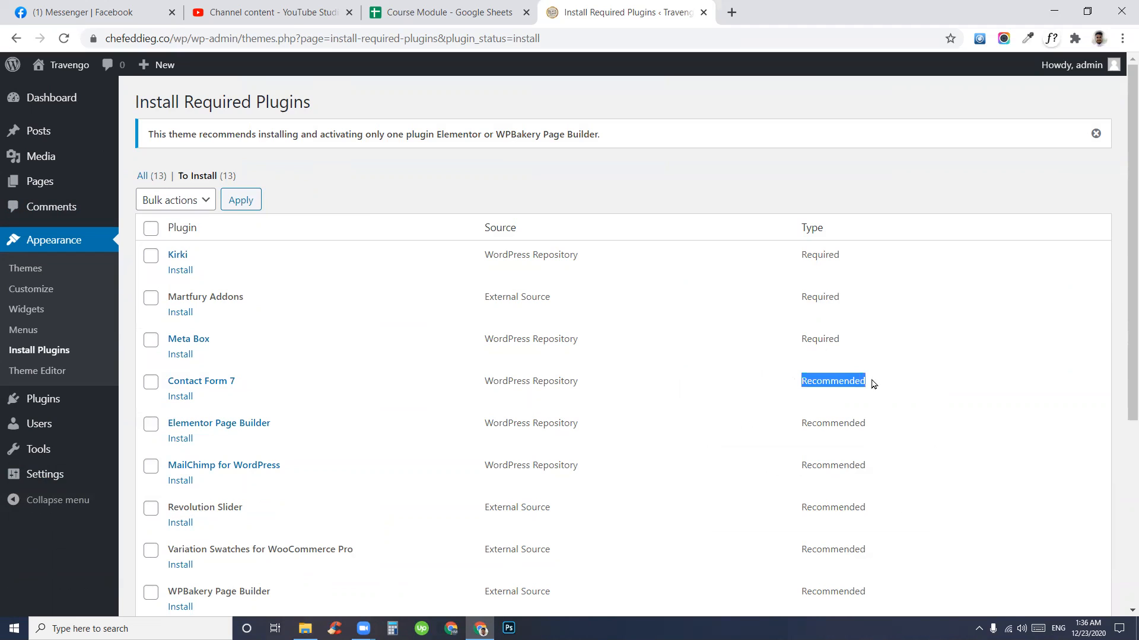
click(937, 376)
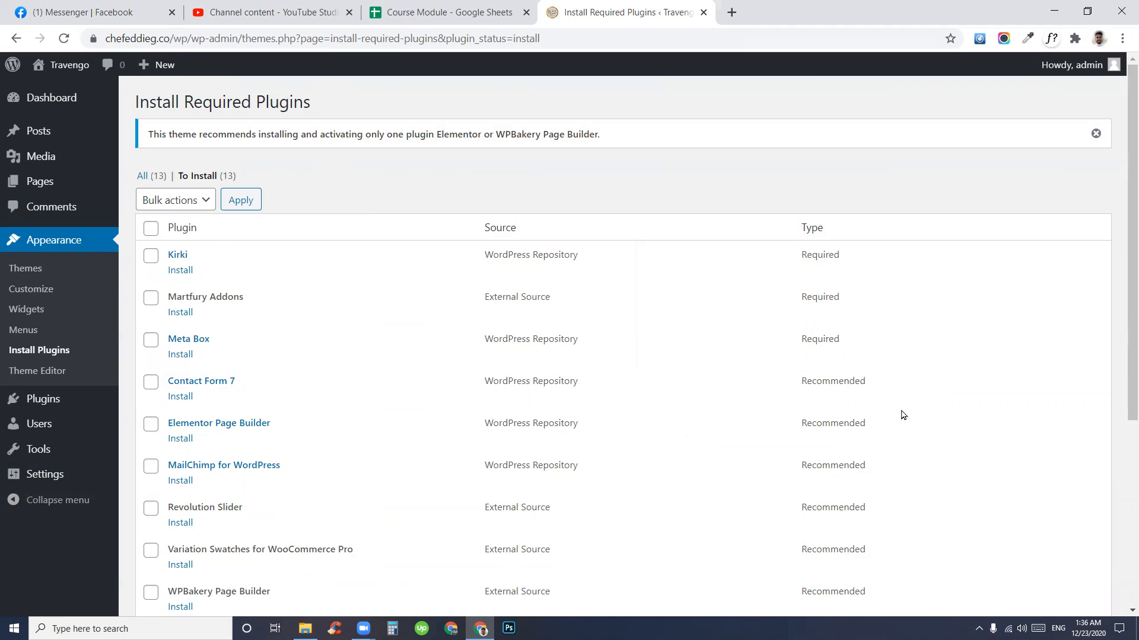
- Scroll through the 13 plugins and toggle the select-all checkbox on and off
scroll(903, 415, down, 4)
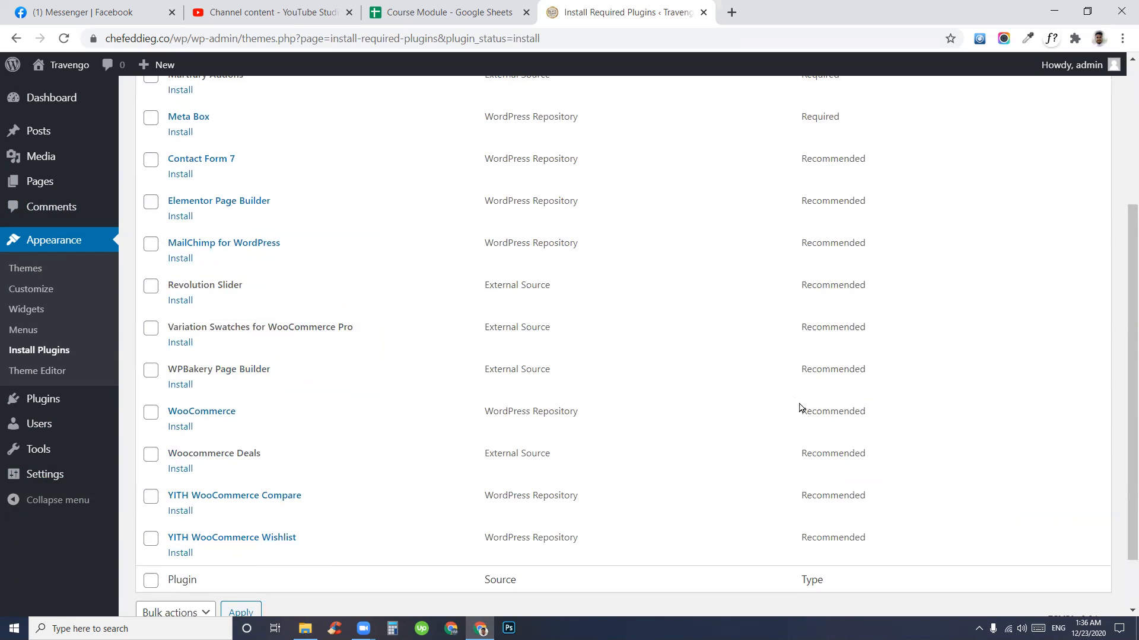
scroll(368, 506, up, 4)
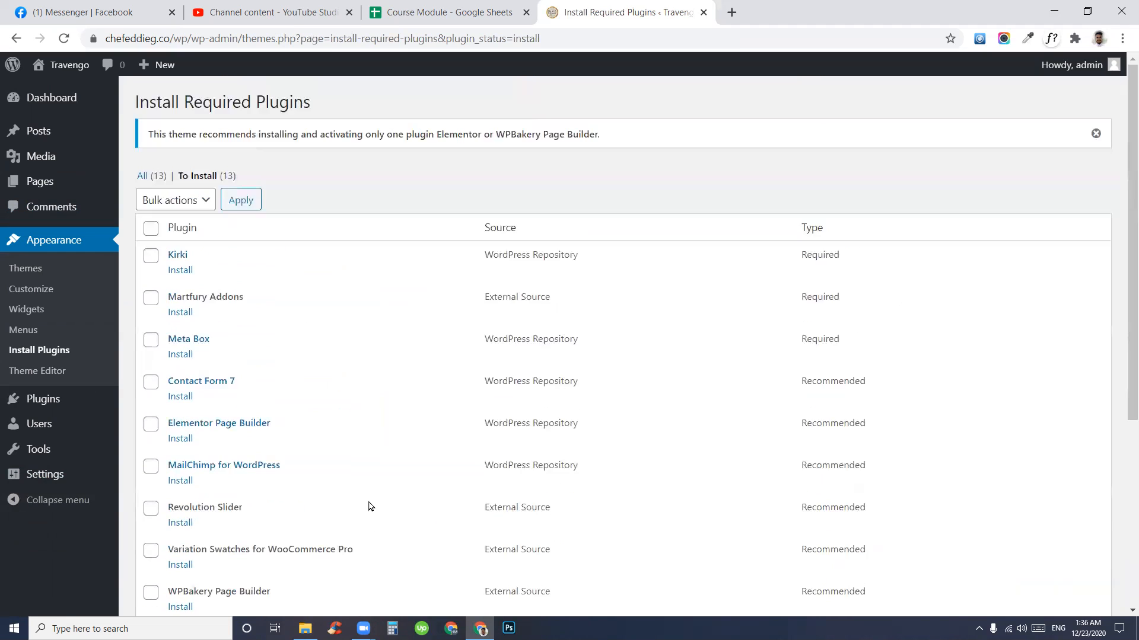
click(152, 231)
click(151, 230)
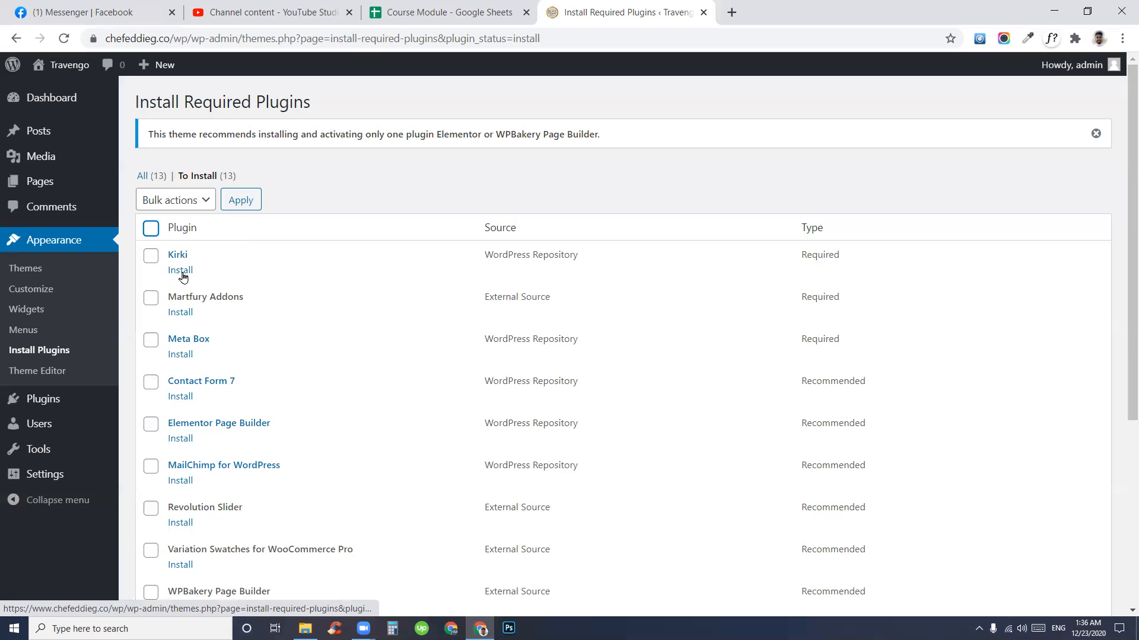
- Select all 13 plugins and bulk-install them until all installations are completed
click(151, 229)
click(174, 202)
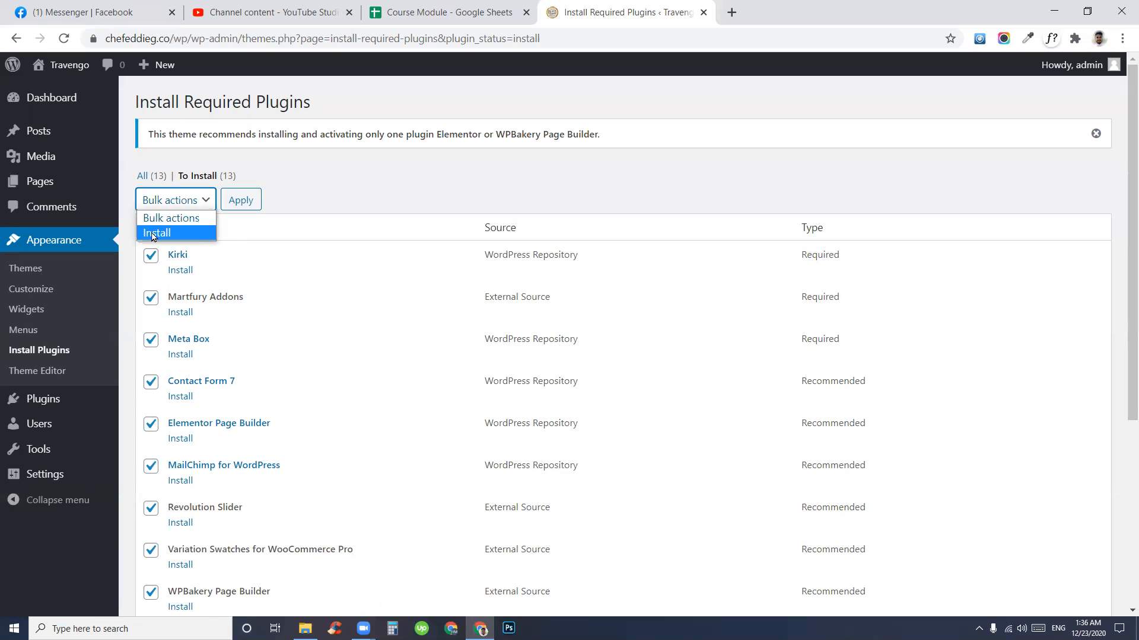
click(155, 233)
click(238, 203)
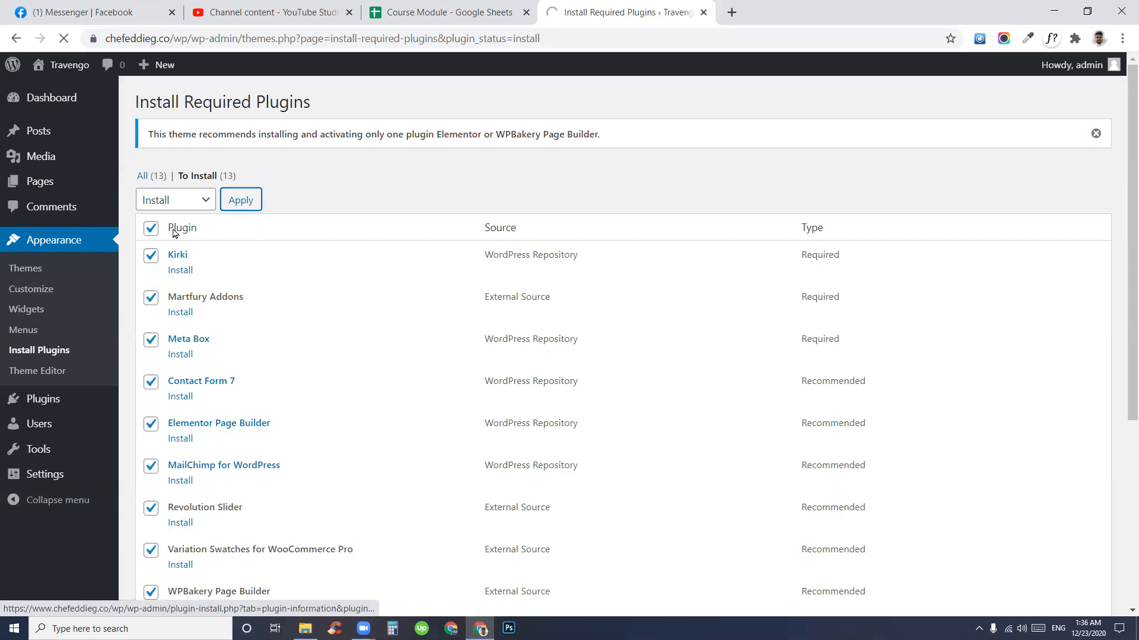
scroll(285, 418, down, 4)
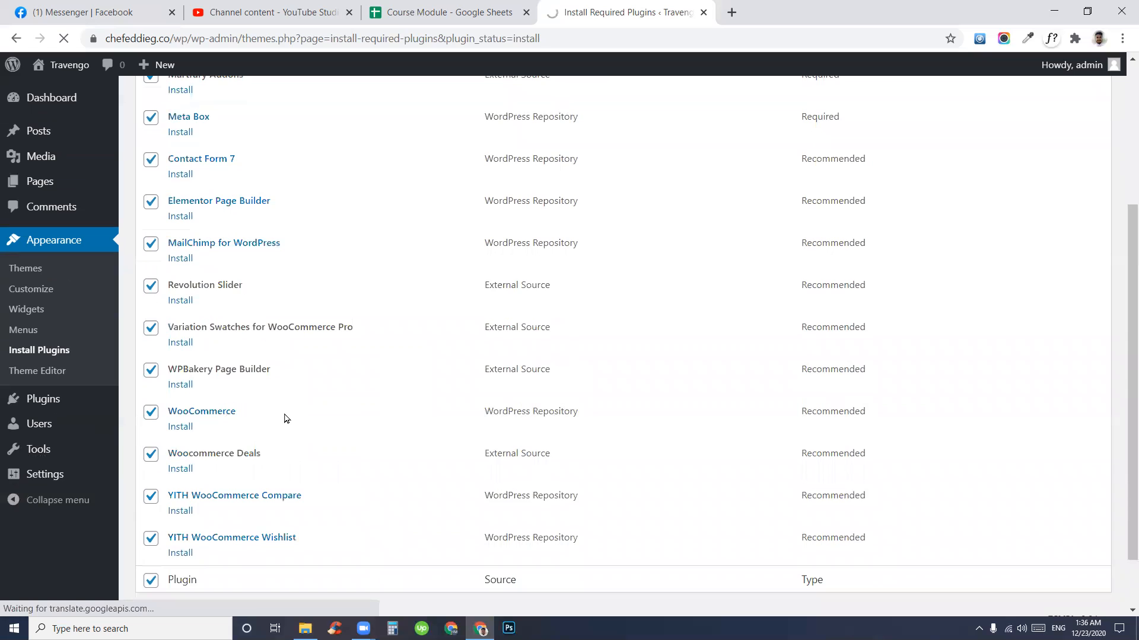
scroll(285, 418, up, 4)
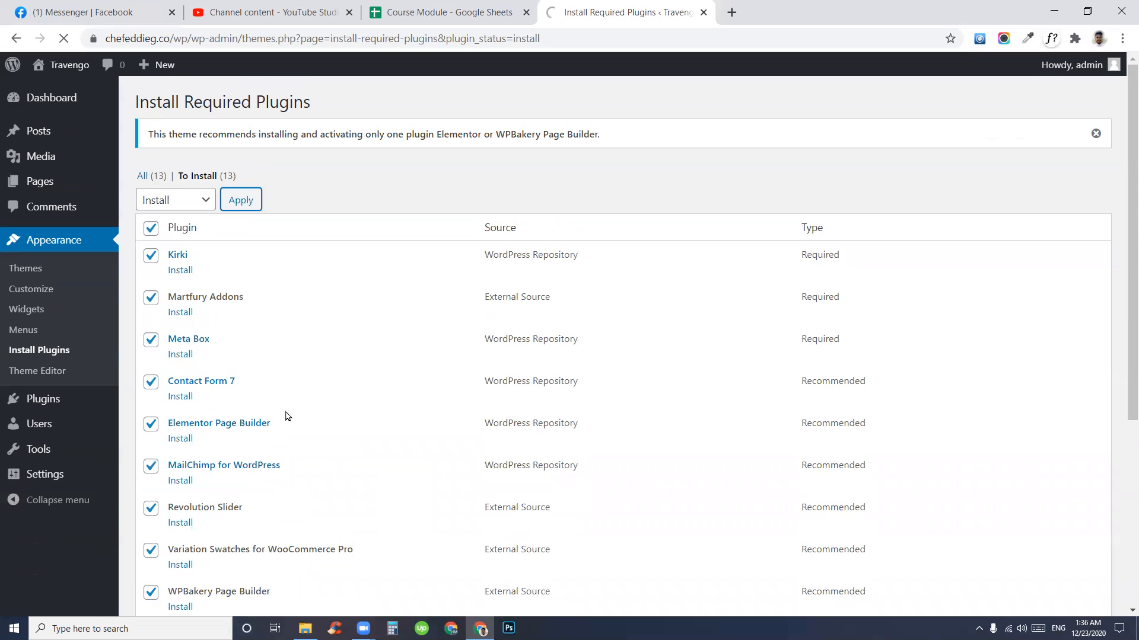
scroll(295, 413, down, 4)
scroll(293, 409, up, 4)
scroll(246, 256, down, 10)
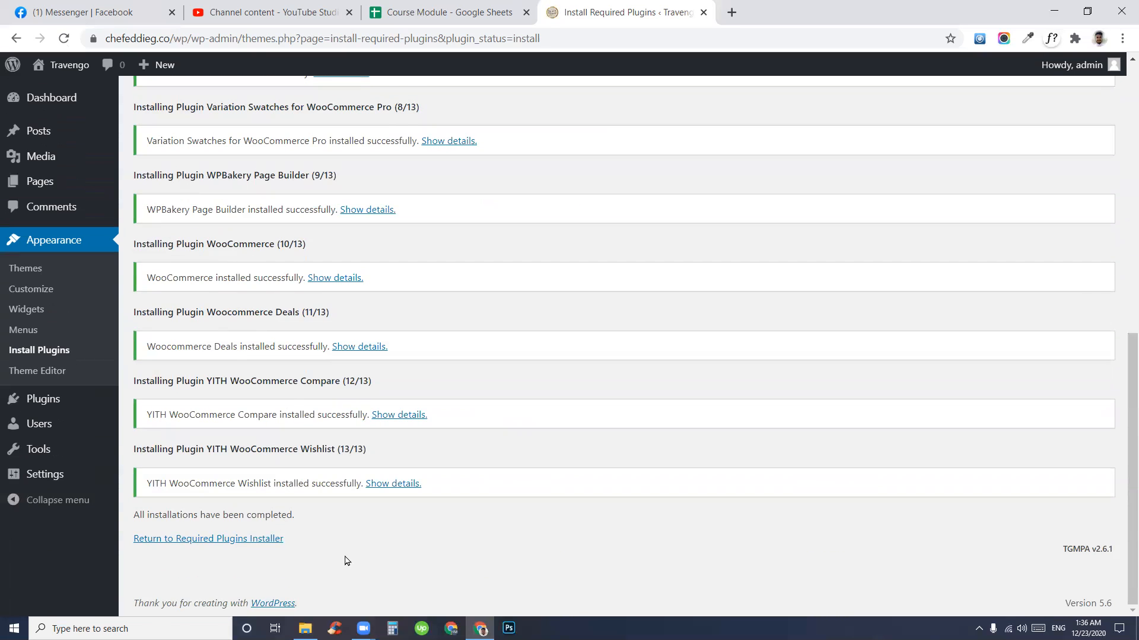
- From the Required Plugins installer list, select all 13 theme plugins and bulk-activate them
click(197, 543)
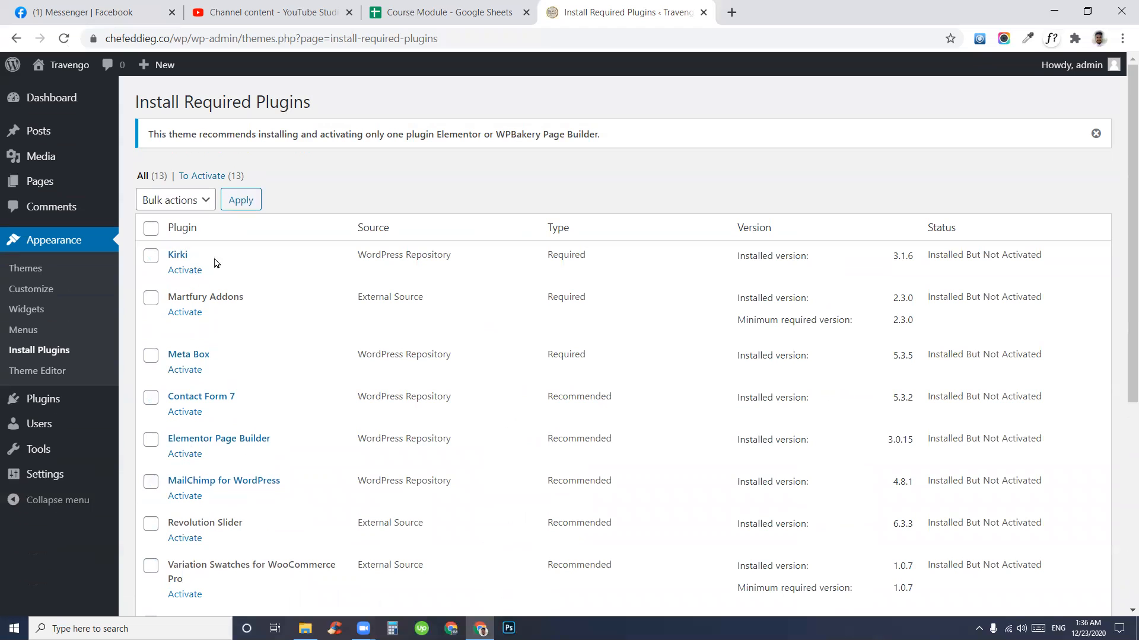
scroll(198, 356, down, 5)
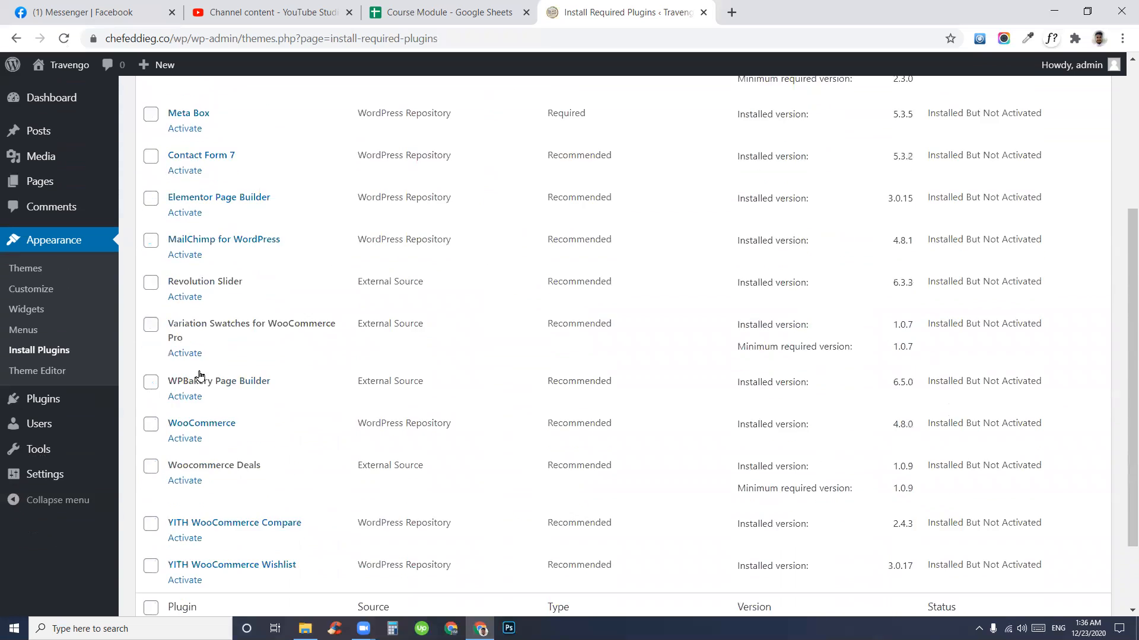
scroll(201, 371, up, 6)
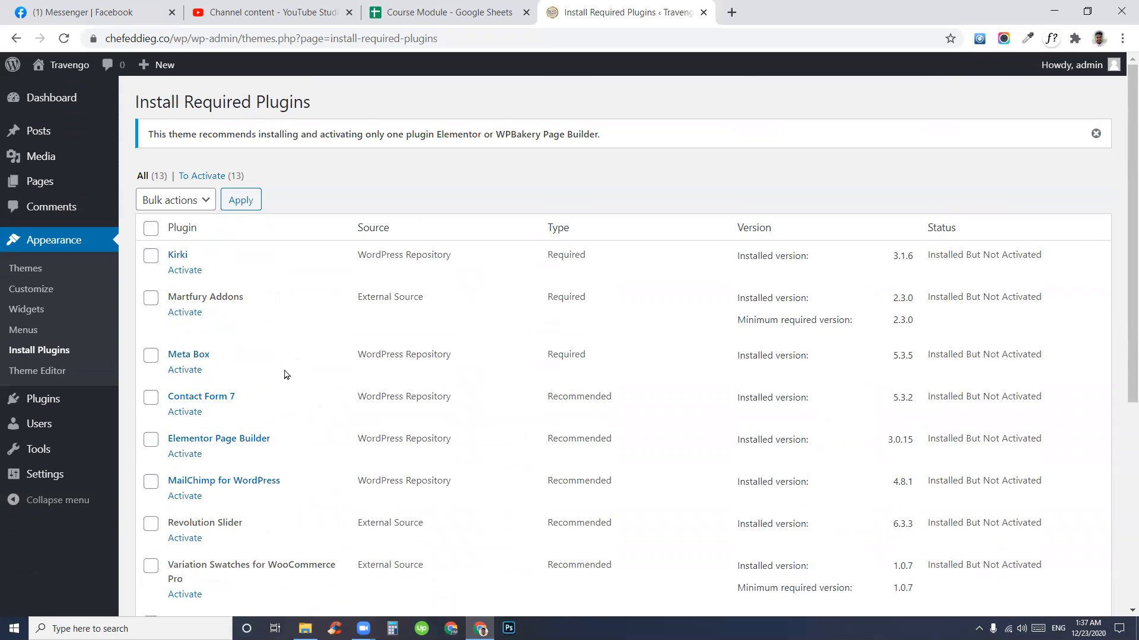
click(151, 227)
click(169, 204)
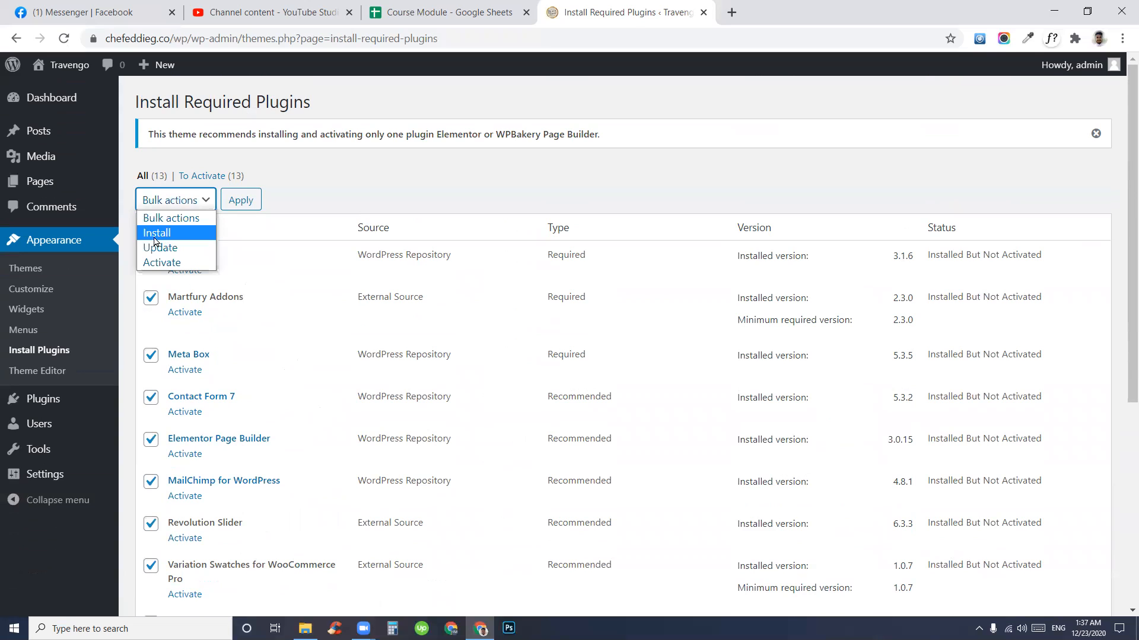
click(153, 265)
click(237, 201)
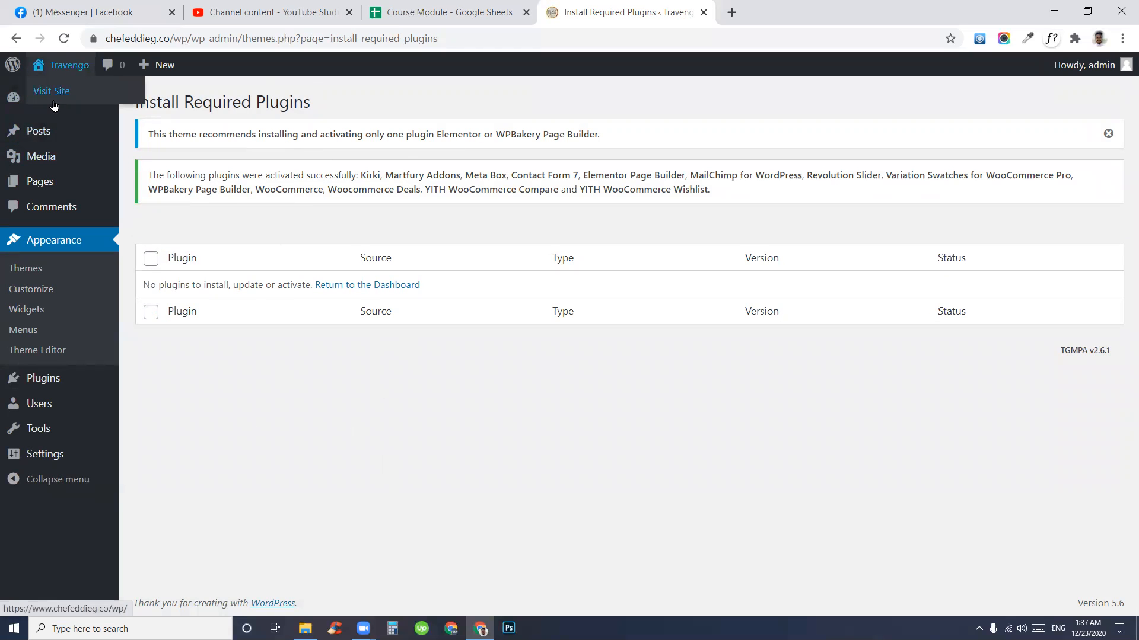
- Open Visit Site in a new tab to view the Martfury front end showing 'Nothing Found'
right_click(60, 102)
click(196, 109)
click(663, 38)
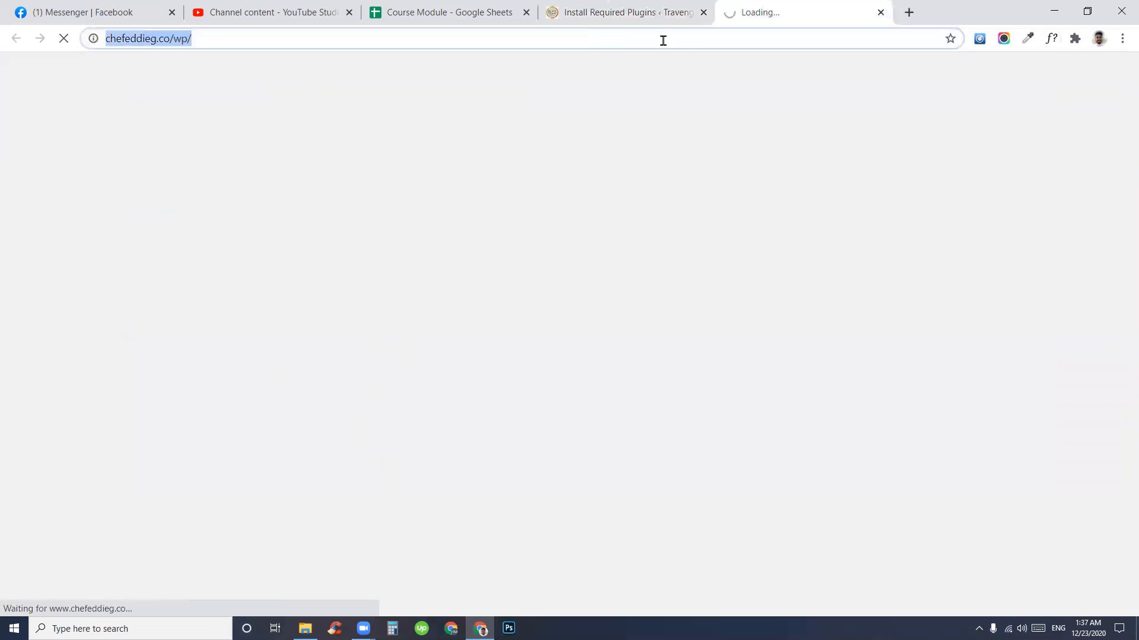
click(413, 287)
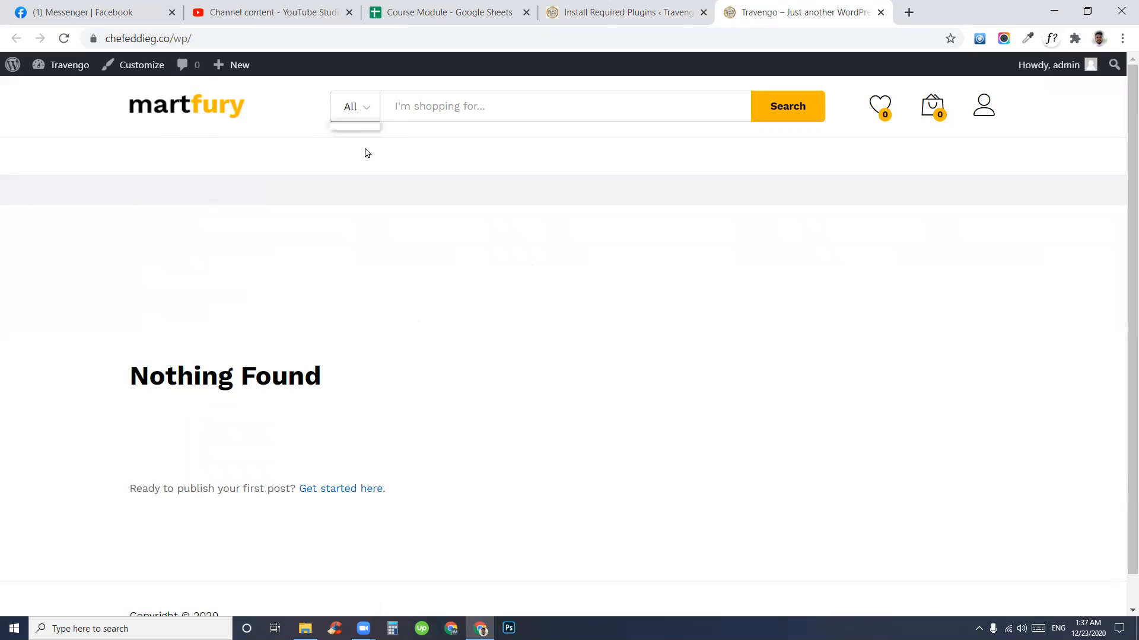
scroll(288, 433, down, 1)
scroll(178, 267, up, 1)
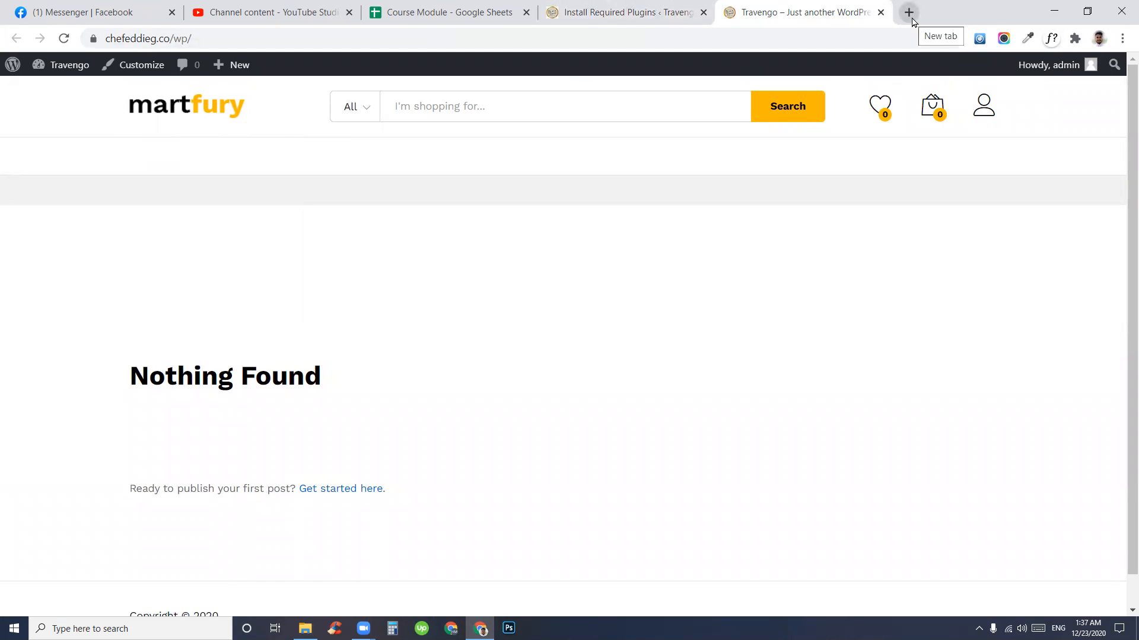
- Google 'martfury demo' and open the Martfury theme's themeforest.net listing
click(871, 34)
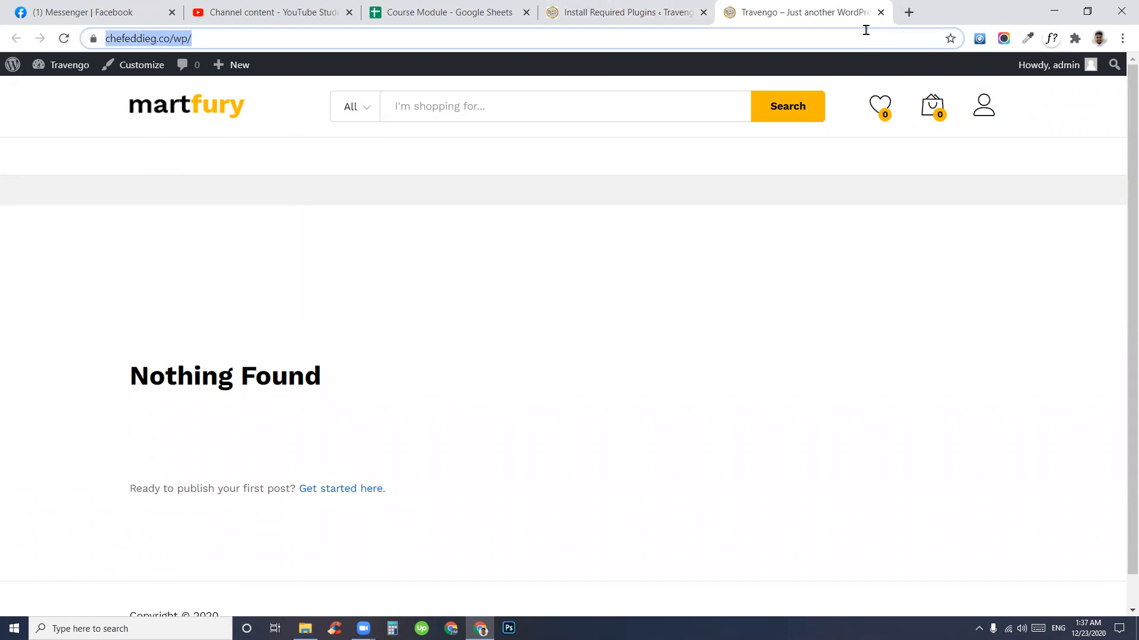
text(mart)
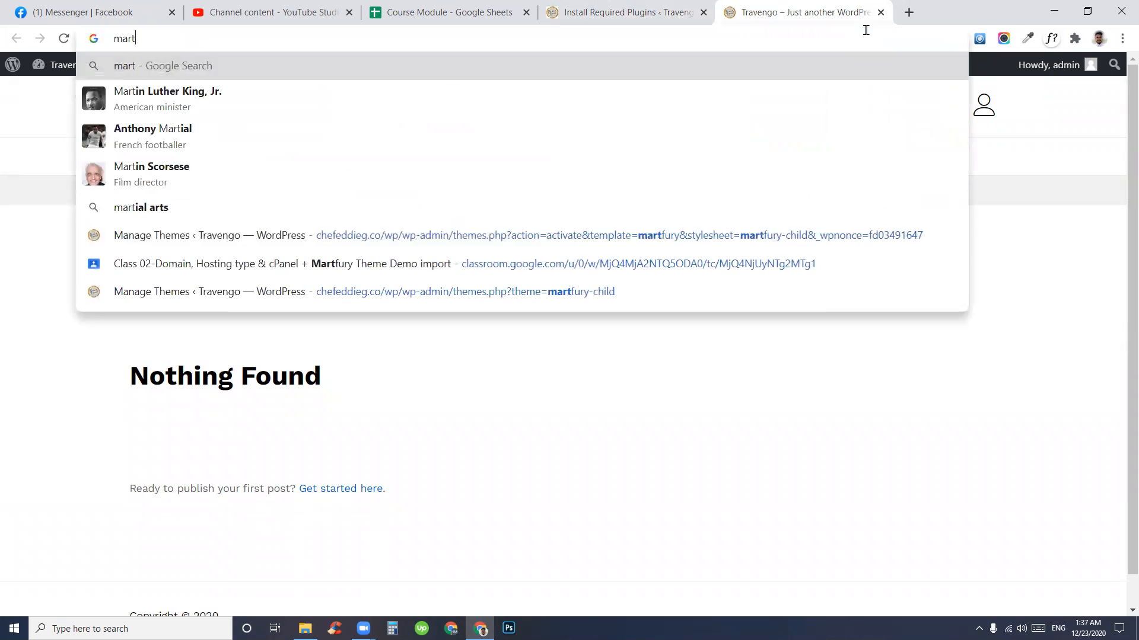
text(fury demo)
key(Return)
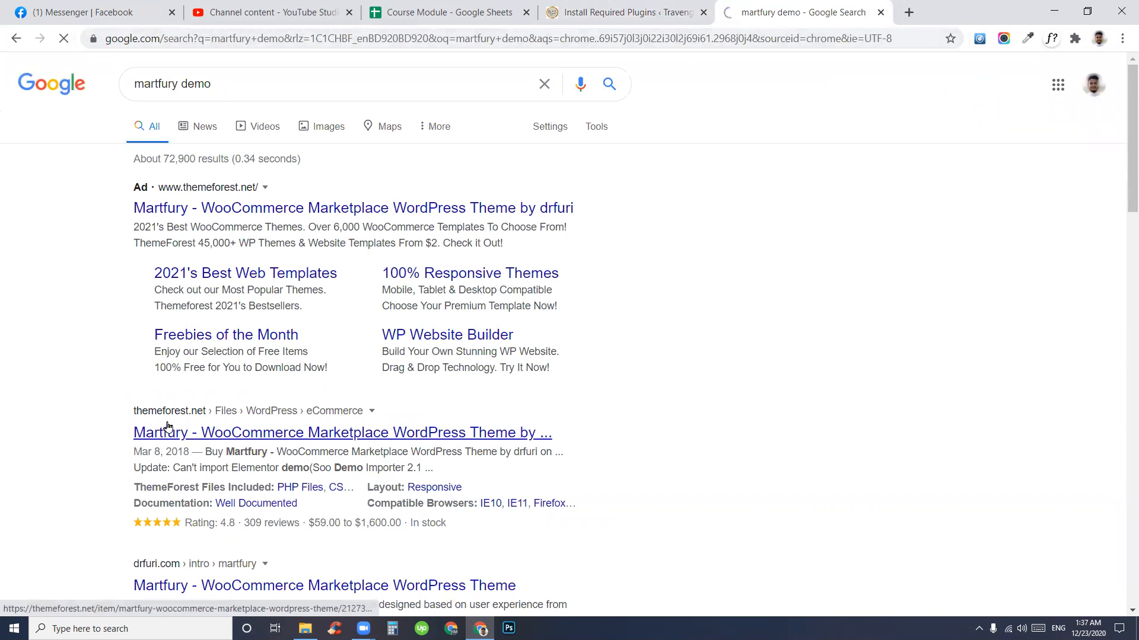
click(166, 431)
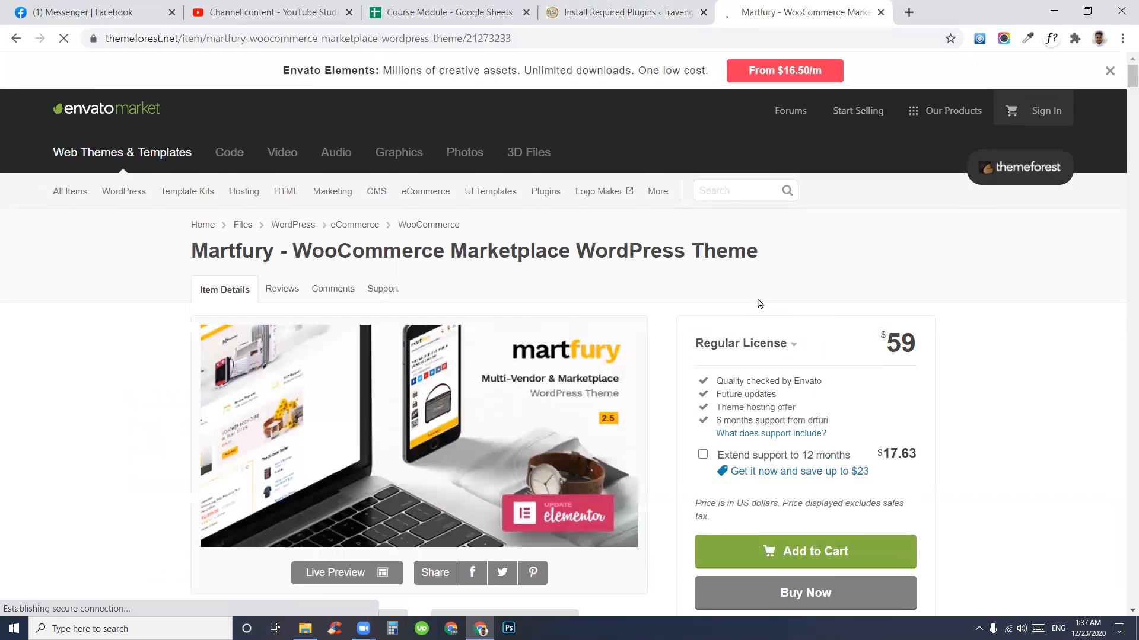
- Open the Martfury theme's Live Preview from the ThemeForest product page
scroll(890, 386, down, 3)
scroll(786, 401, up, 3)
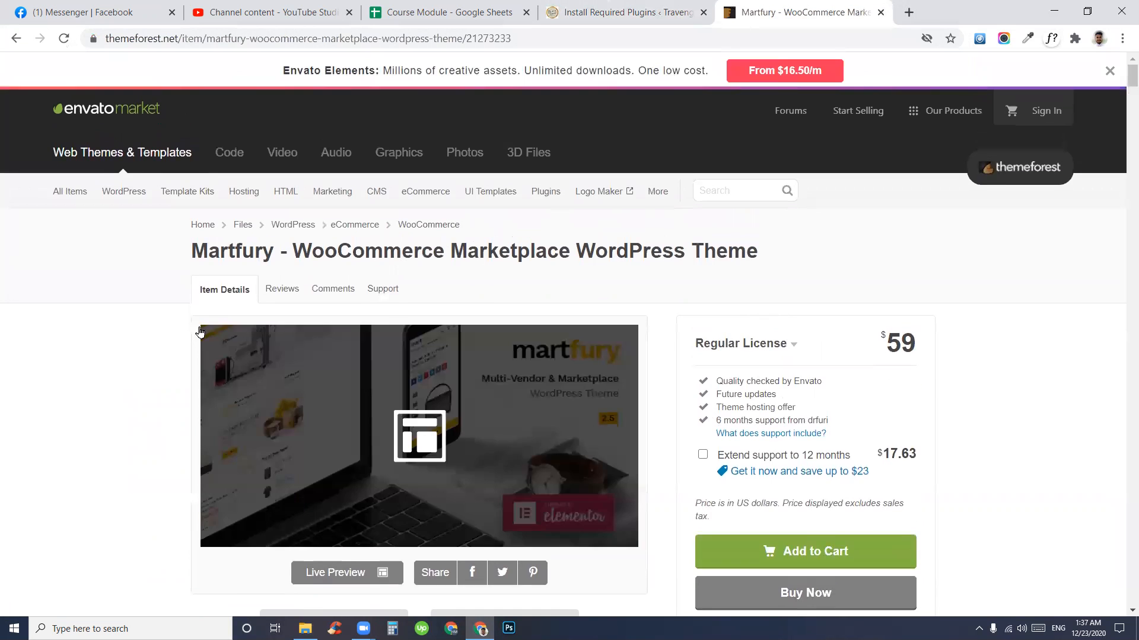
drag(276, 252, 749, 252)
scroll(749, 252, down, 3)
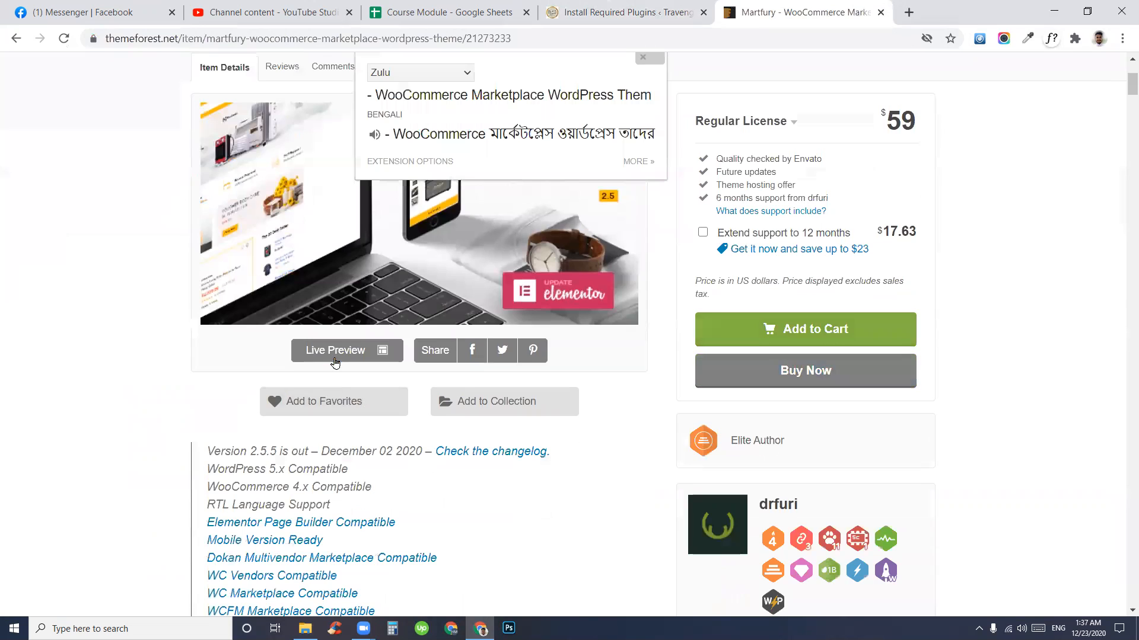
click(332, 356)
drag(884, 11, 698, 20)
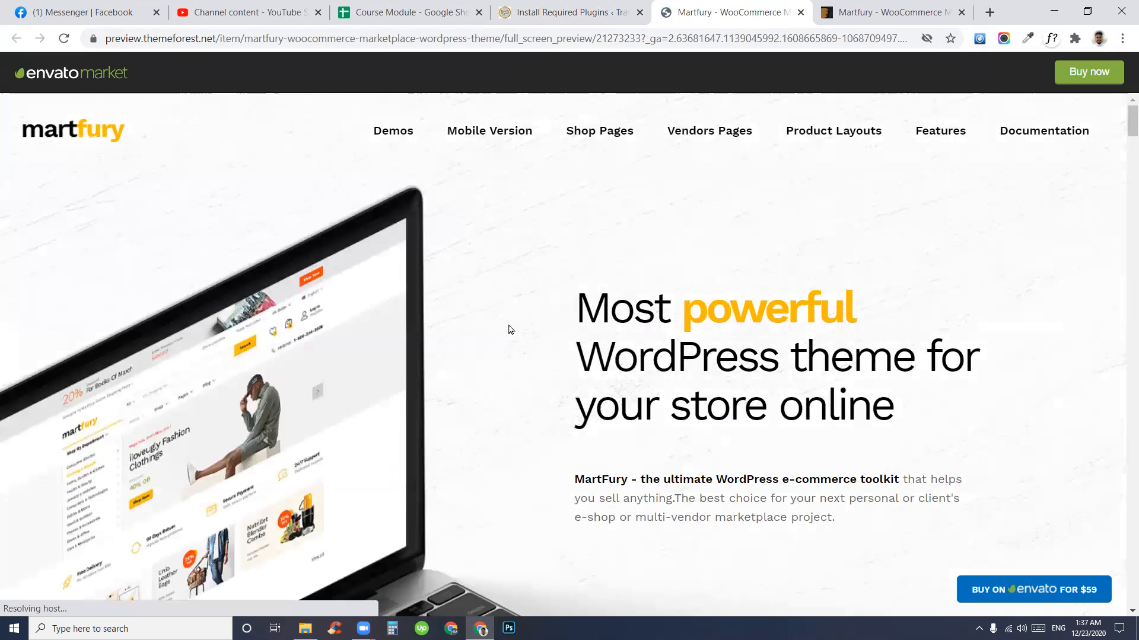
- Find the '10 Unique Demos' section and switch between the WPBakery and Elementor demo sets
scroll(509, 330, down, 5)
scroll(510, 329, down, 3)
drag(402, 386, 583, 388)
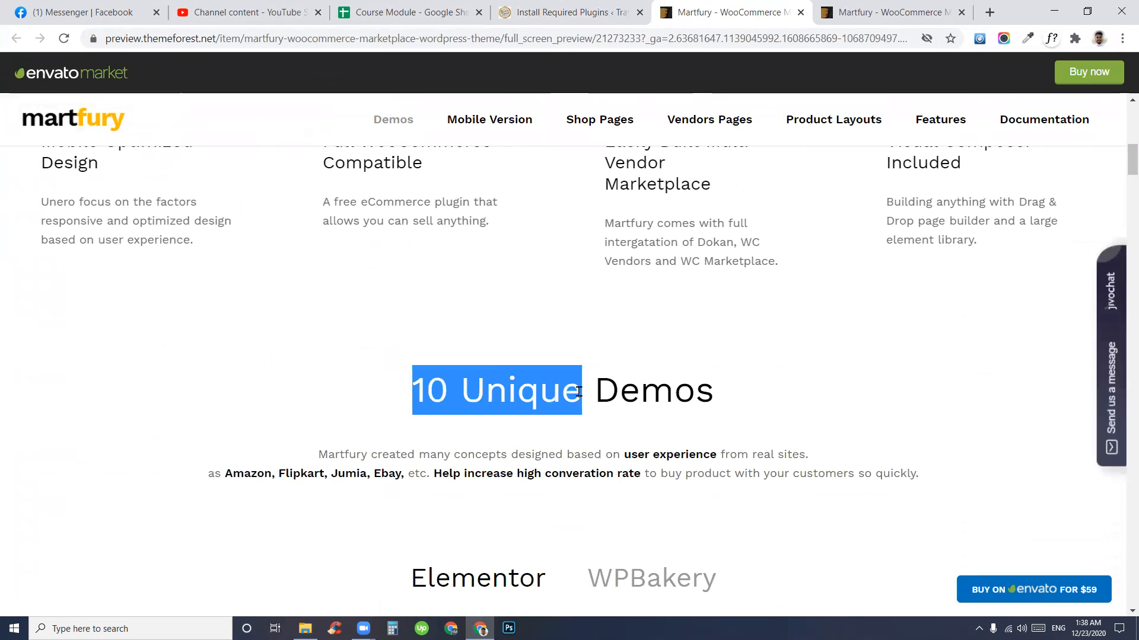
scroll(695, 407, down, 3)
scroll(695, 407, down, 4)
scroll(534, 326, up, 4)
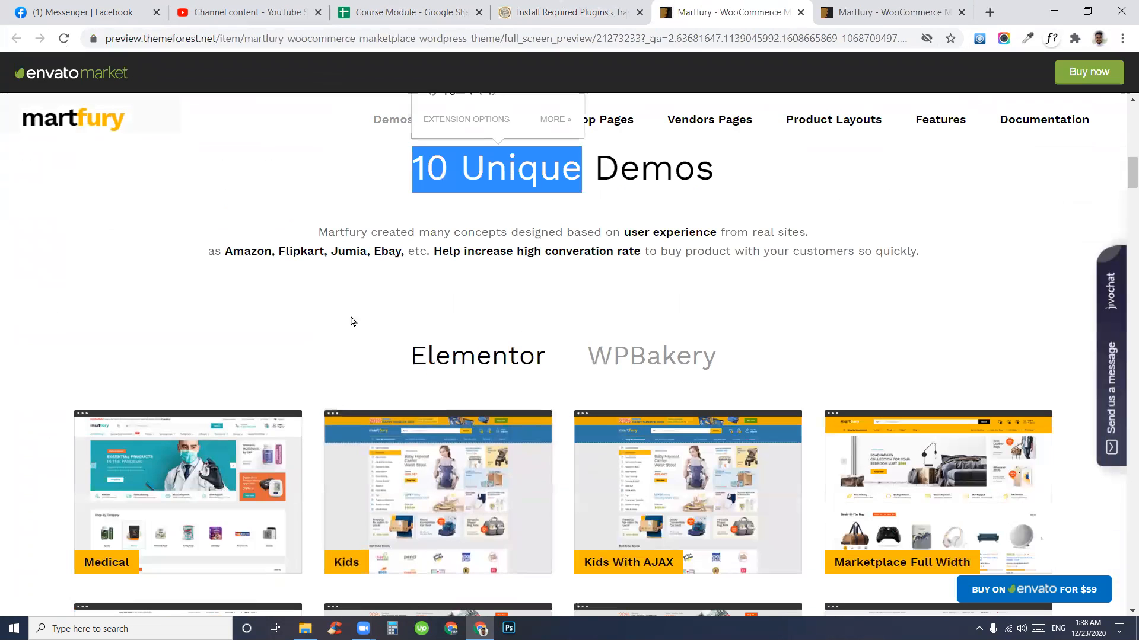
click(669, 384)
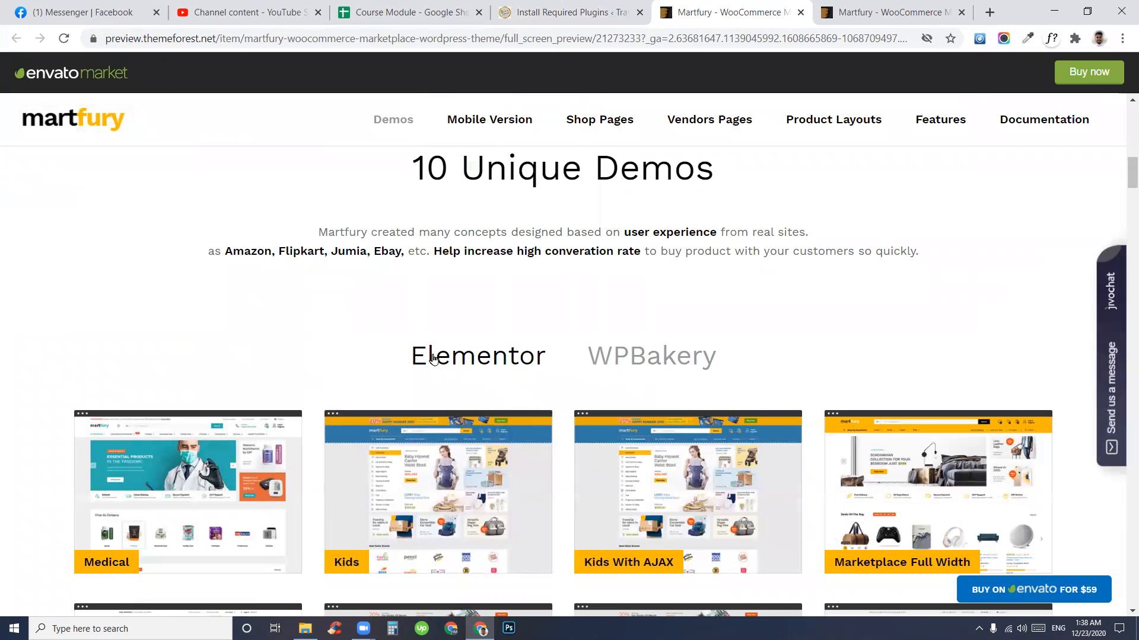
click(657, 358)
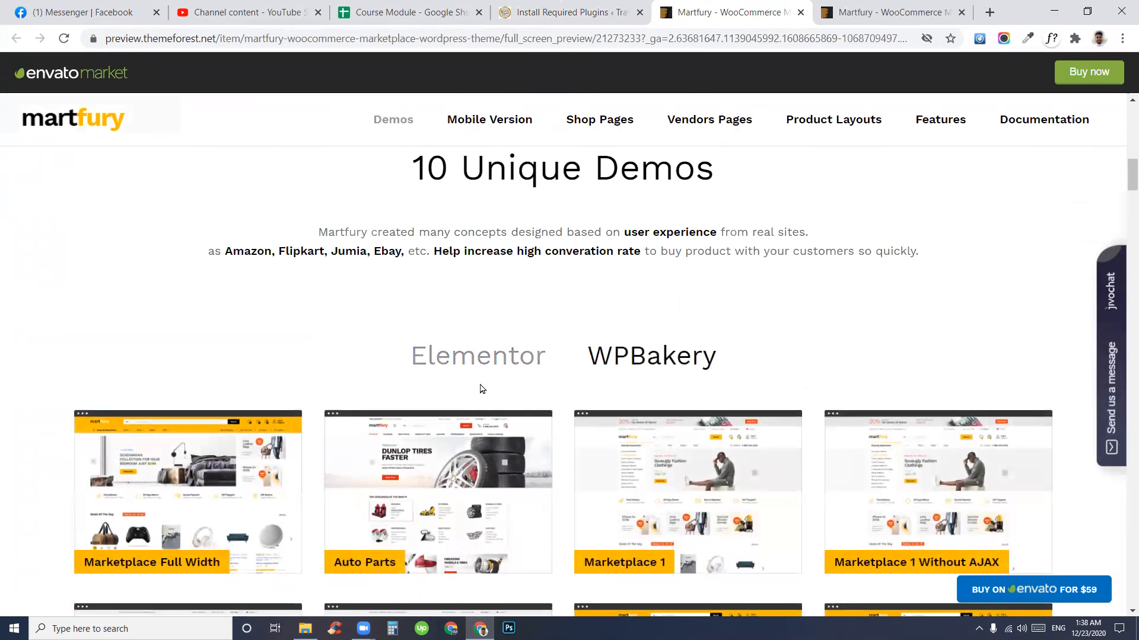
click(458, 372)
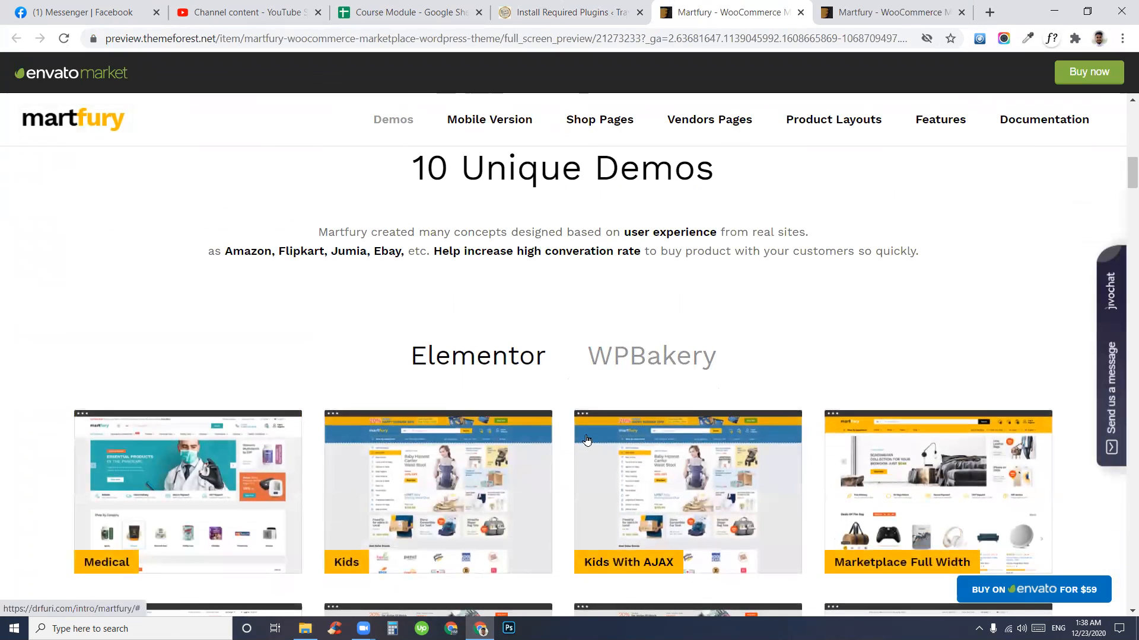
- Scroll the Elementor demo grid: Medical, Kids, Auto Parts, Marketplace 1–4, Electronic, Furniture, Organic, Technology
scroll(153, 335, down, 4)
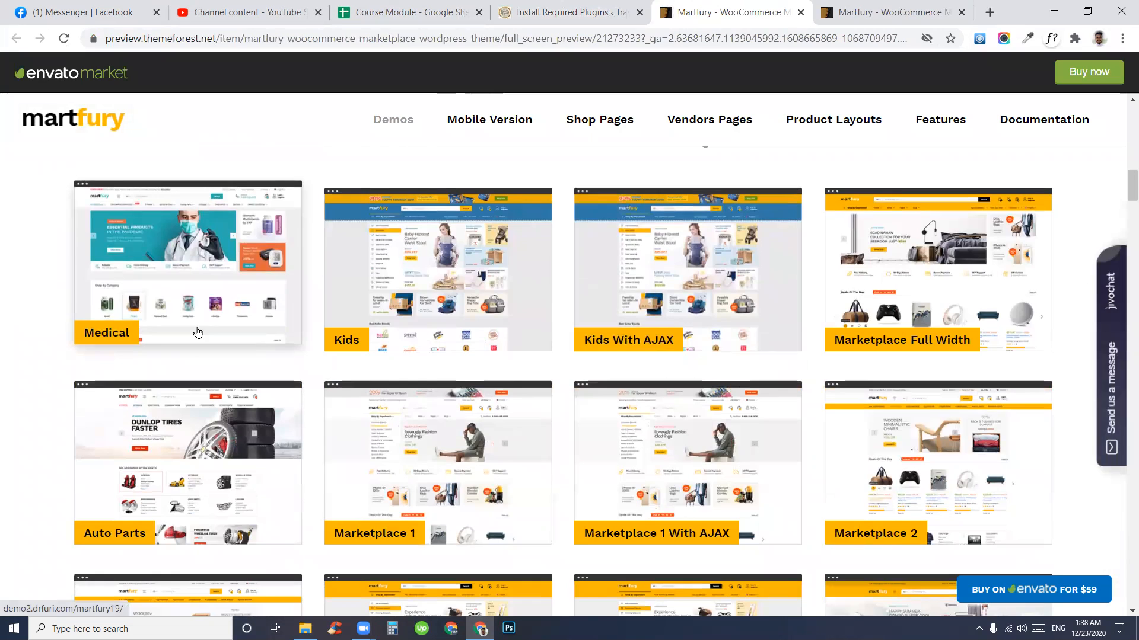
scroll(877, 330, down, 4)
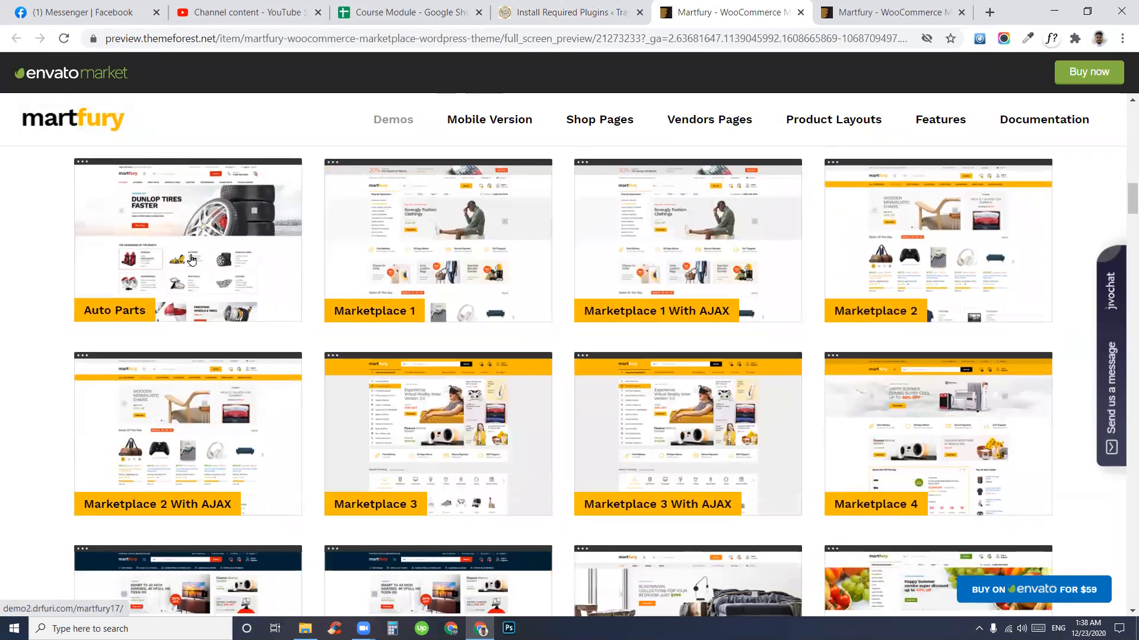
scroll(99, 271, down, 4)
scroll(639, 423, down, 4)
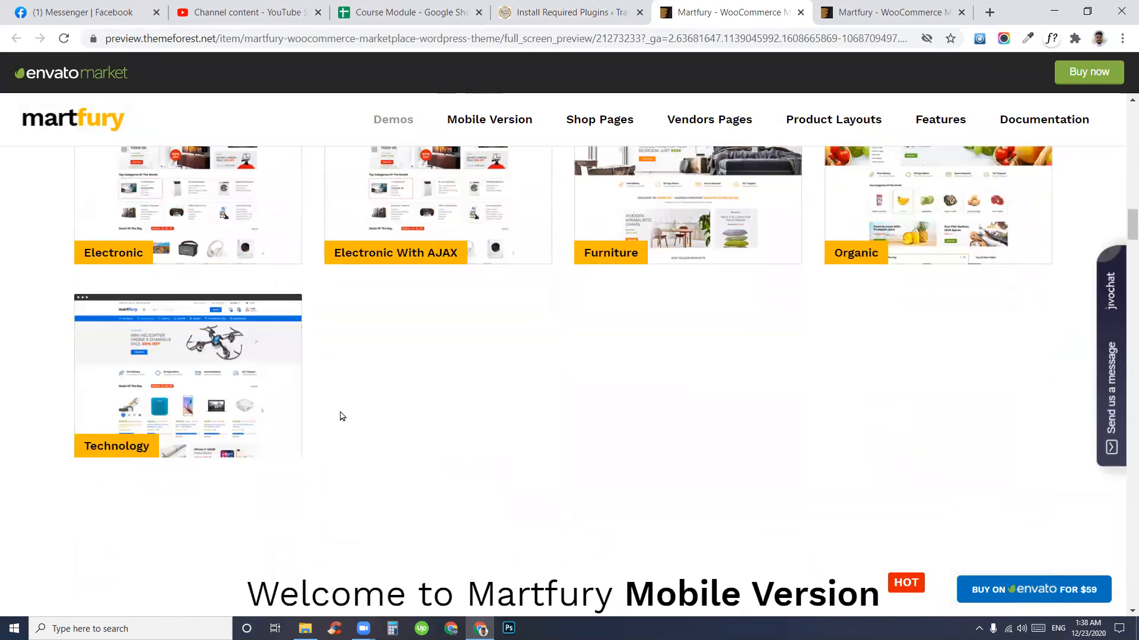
scroll(761, 436, up, 4)
scroll(760, 436, up, 4)
scroll(818, 465, down, 4)
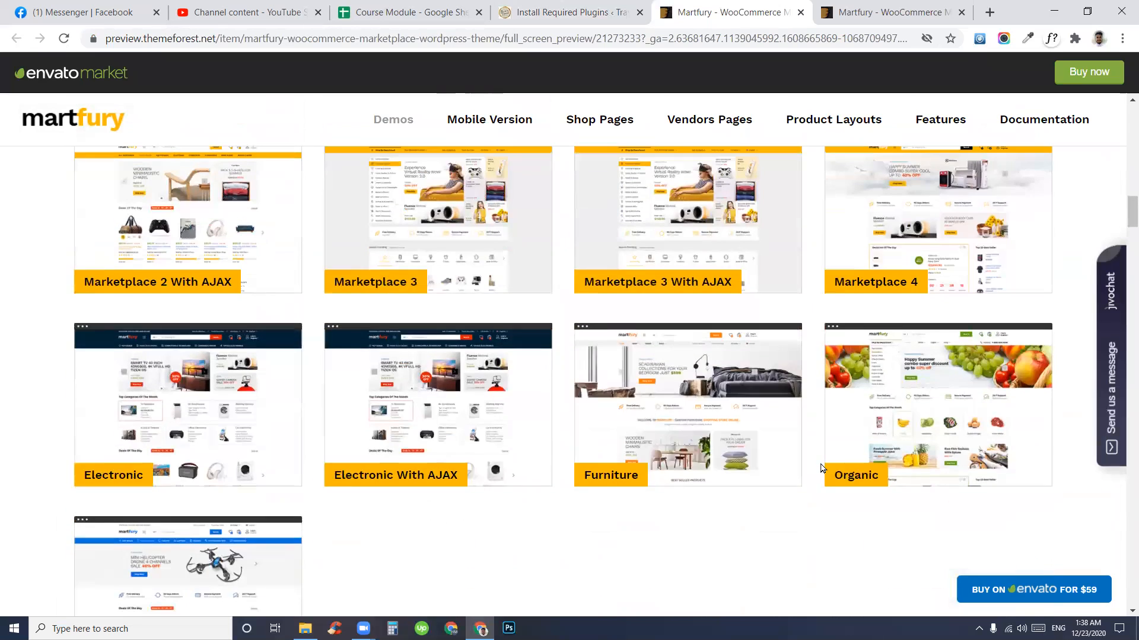
scroll(630, 443, up, 8)
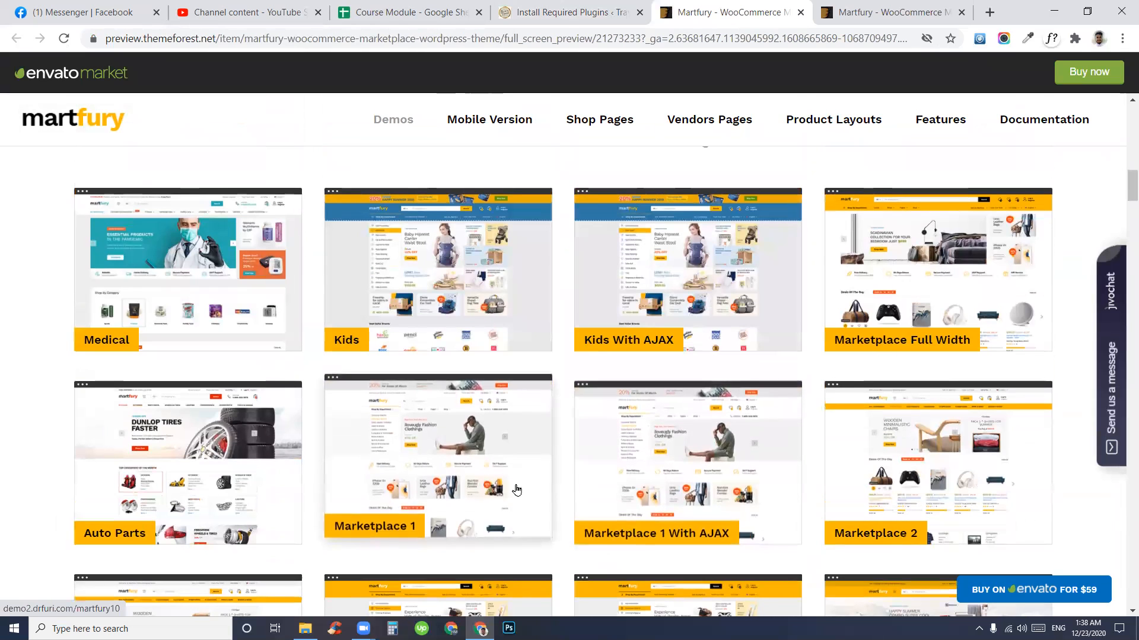
- Open the Marketplace 1 demo in its own browser tab
click(449, 468)
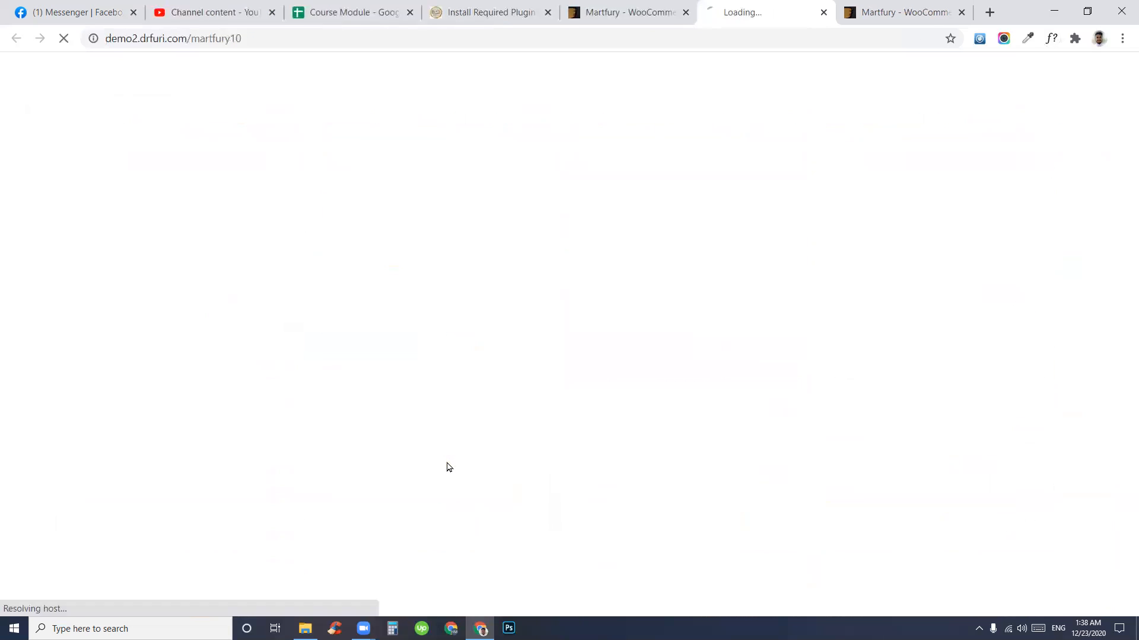
click(706, 40)
drag(750, 24, 616, 12)
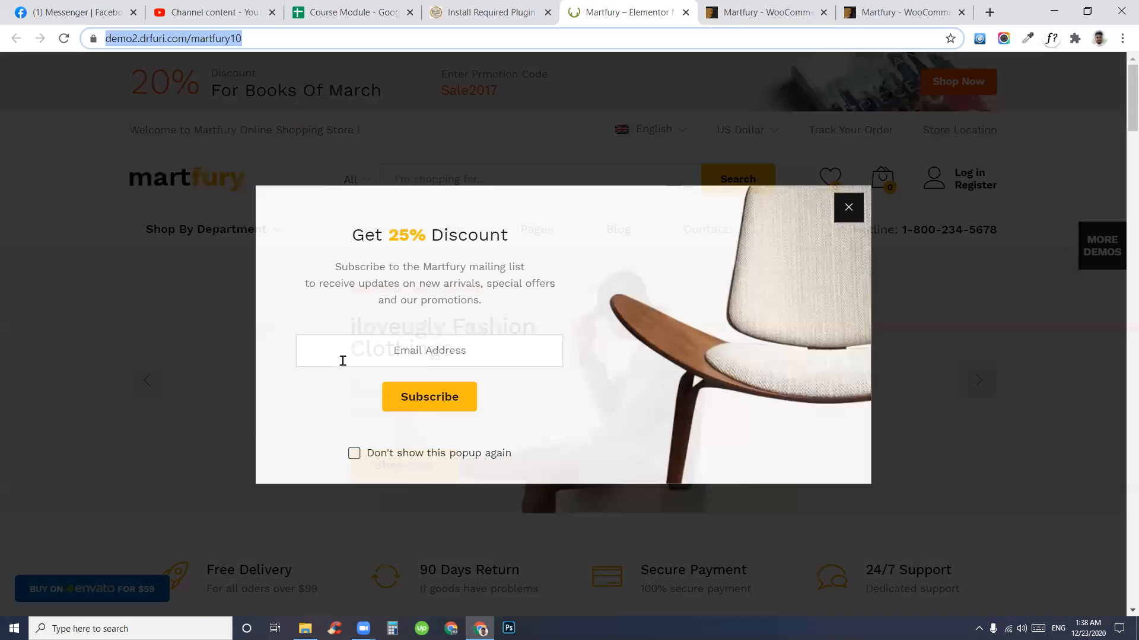
- Close the newsletter popup, browse the martfury10 homepage, then return to Install Required Plugins
scroll(969, 283, down, 4)
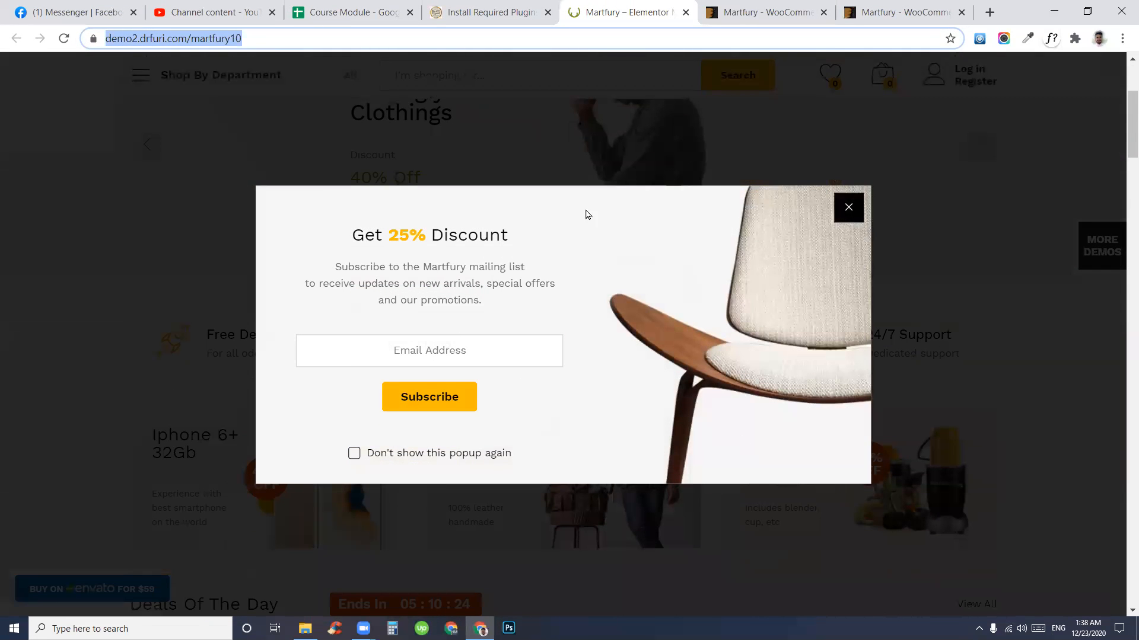
click(848, 207)
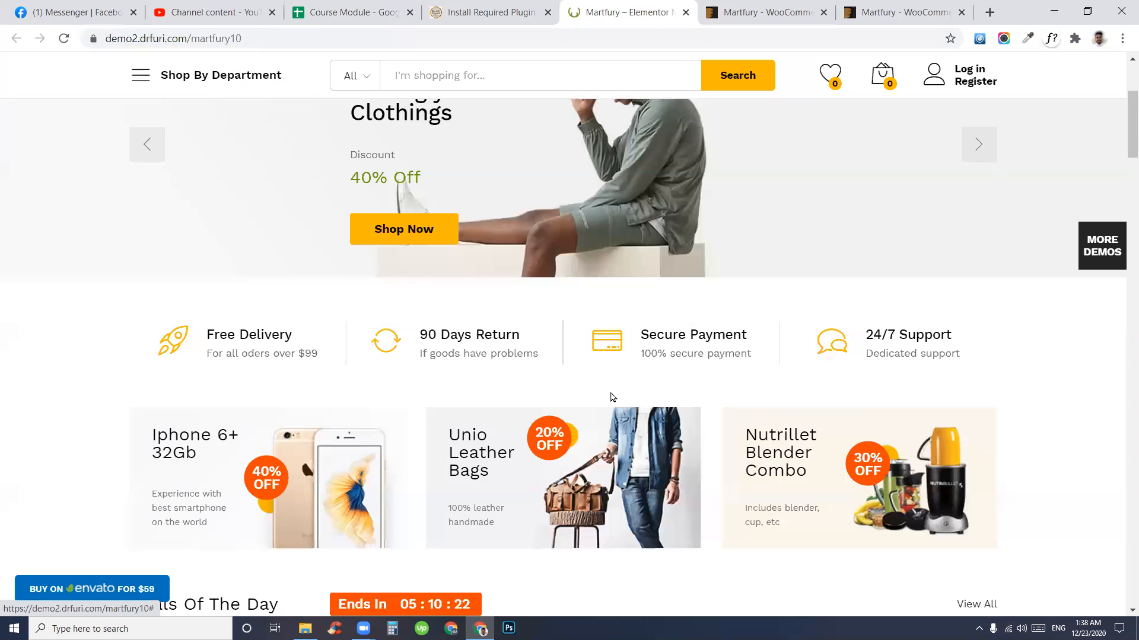
scroll(611, 394, down, 10)
scroll(265, 408, down, 20)
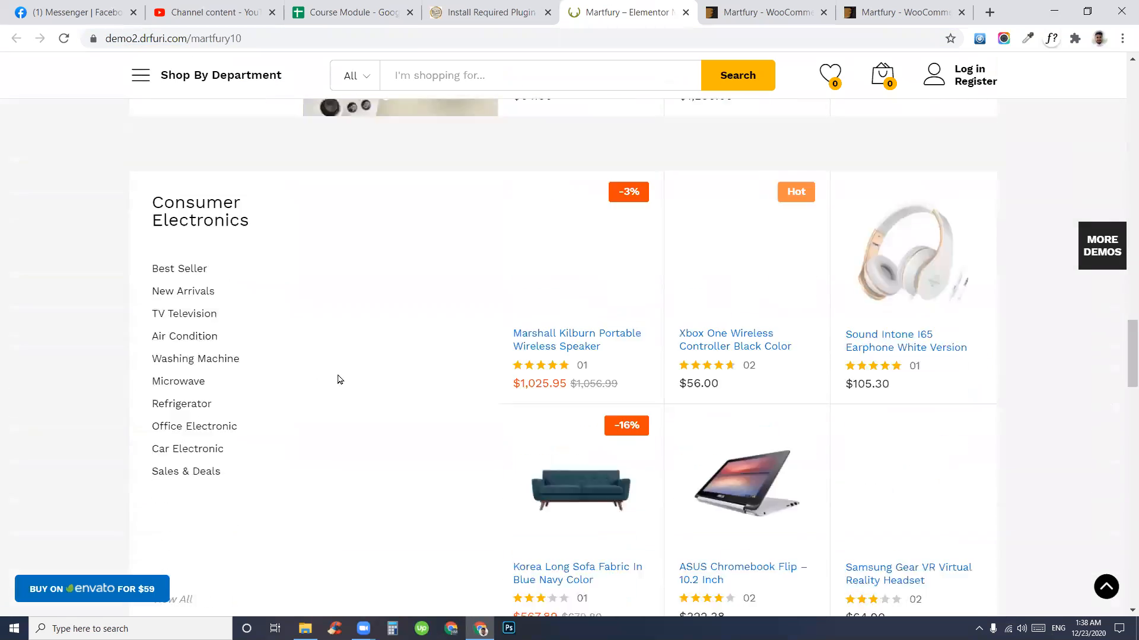
scroll(450, 373, down, 5)
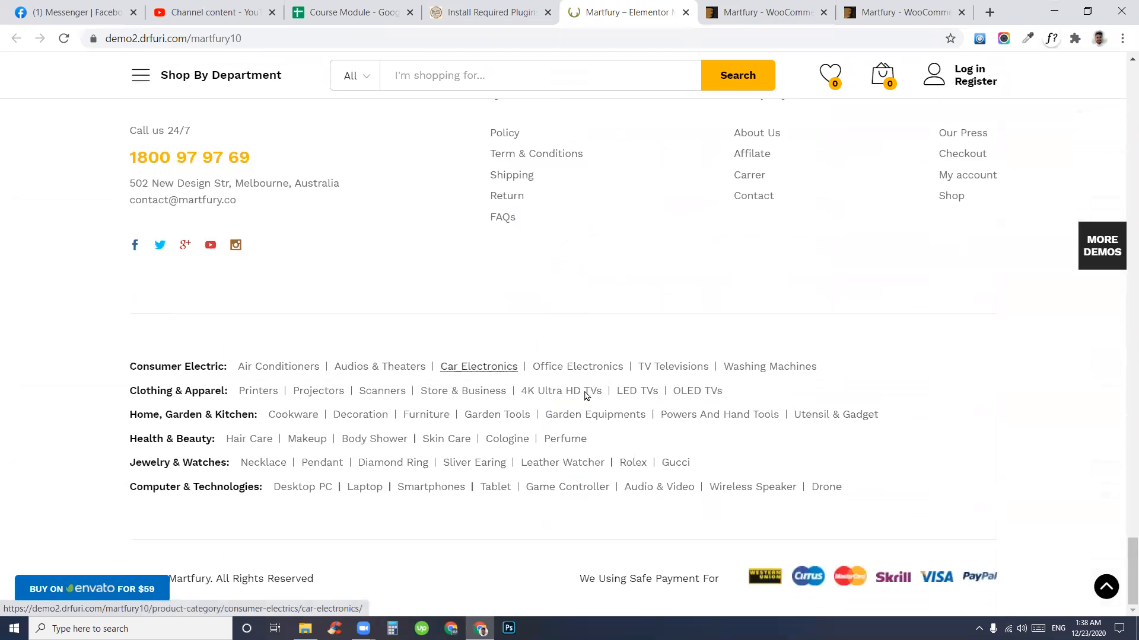
scroll(585, 394, up, 20)
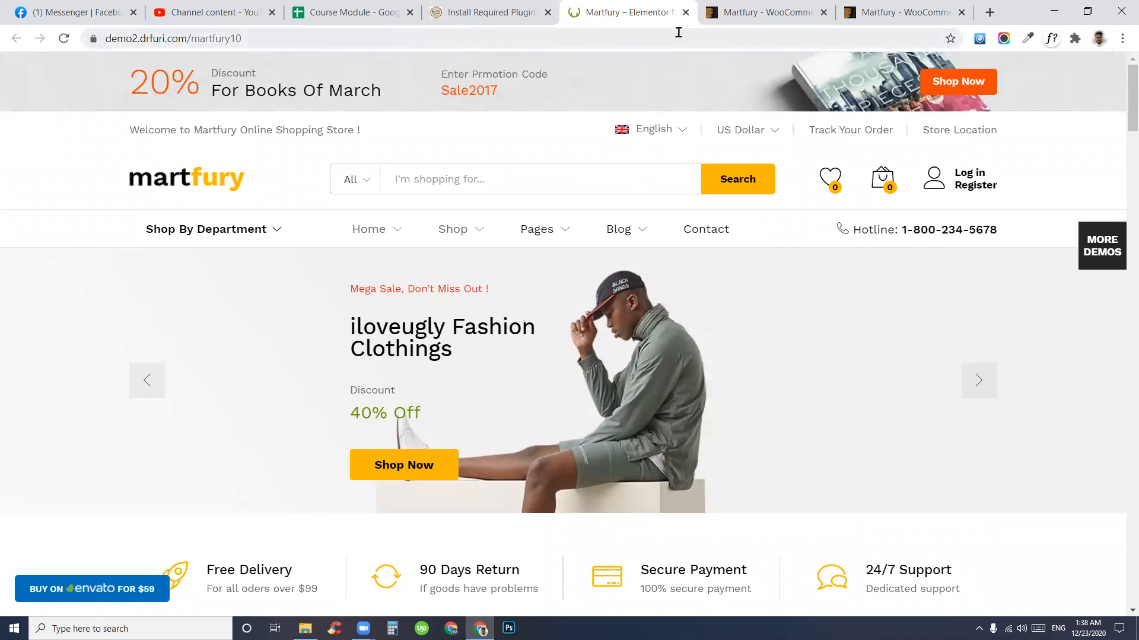
click(501, 12)
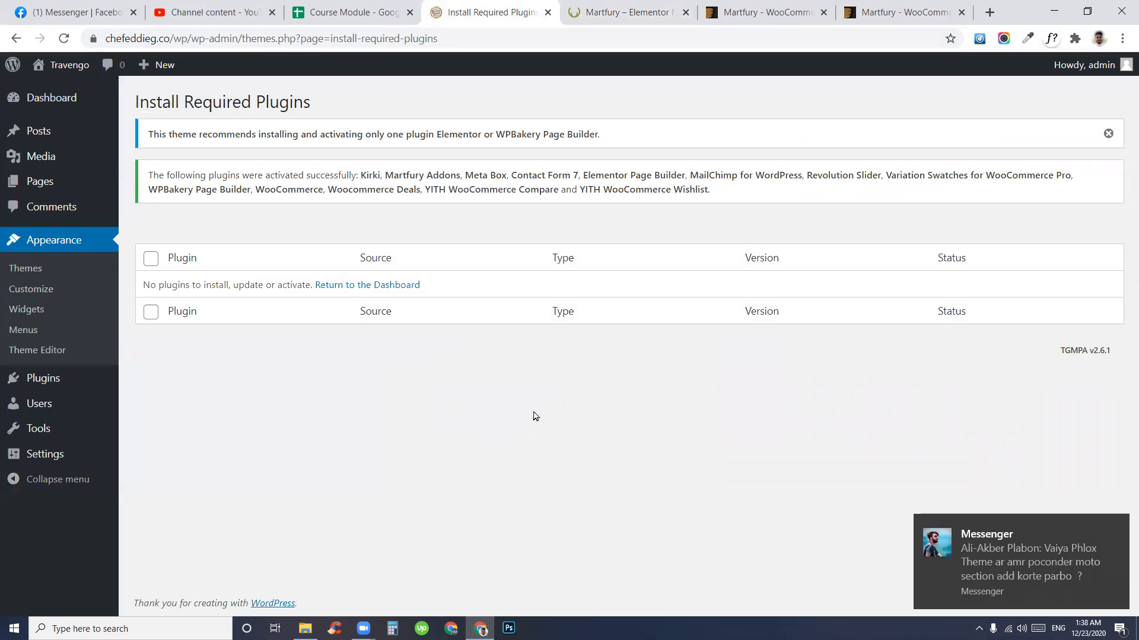
- Go to the Dashboard, then Plugins > Add New to reach the Add Plugins page
click(1113, 526)
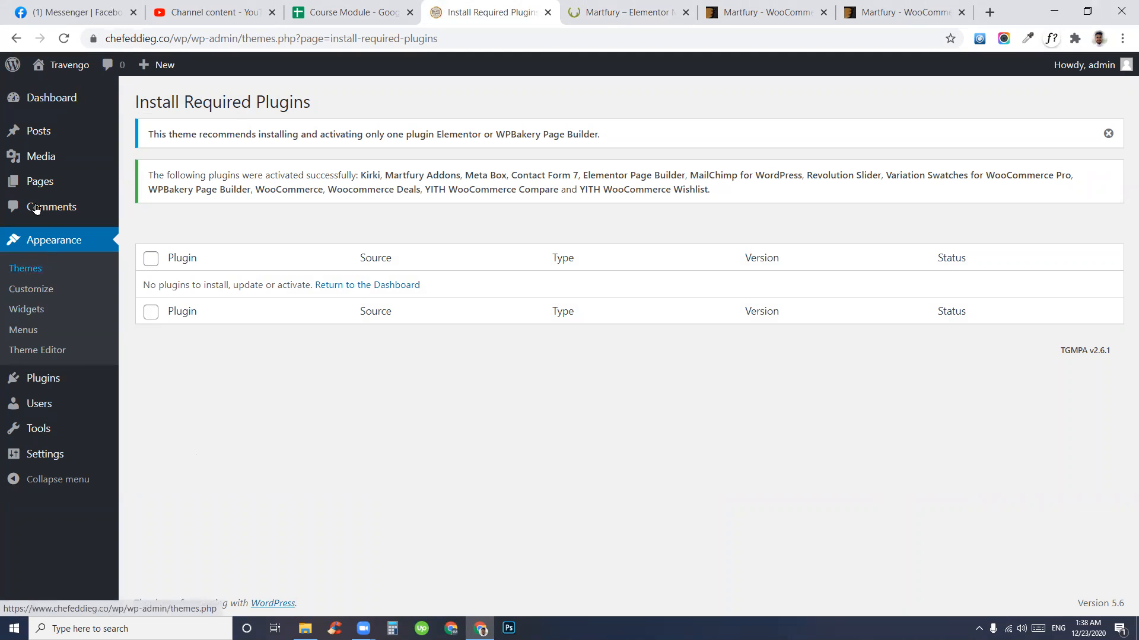
click(37, 102)
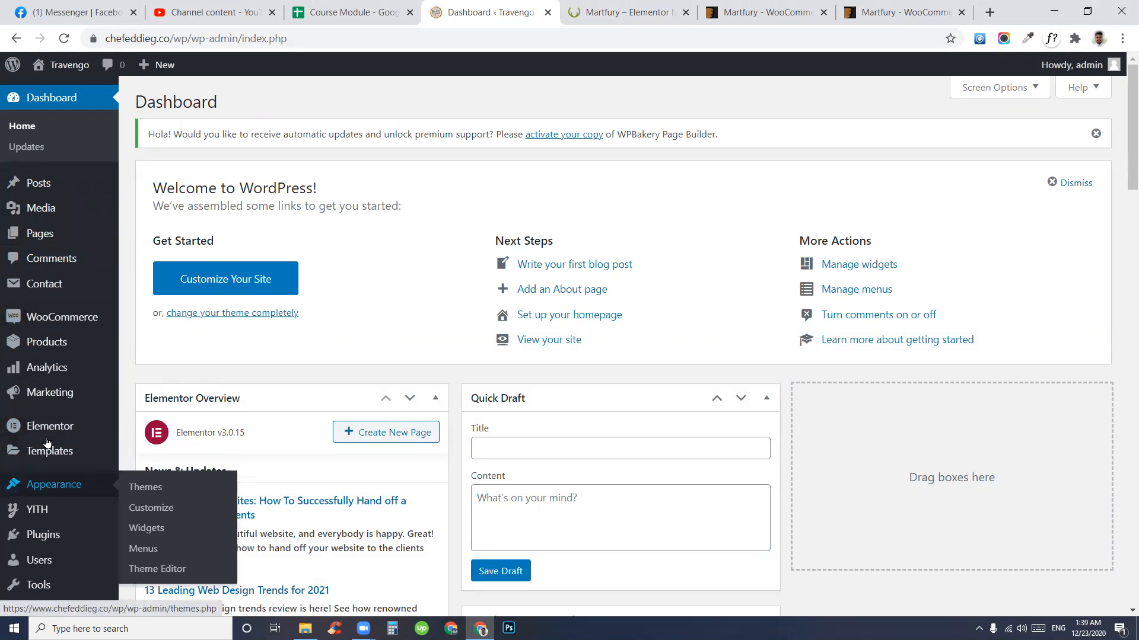
scroll(54, 452, down, 3)
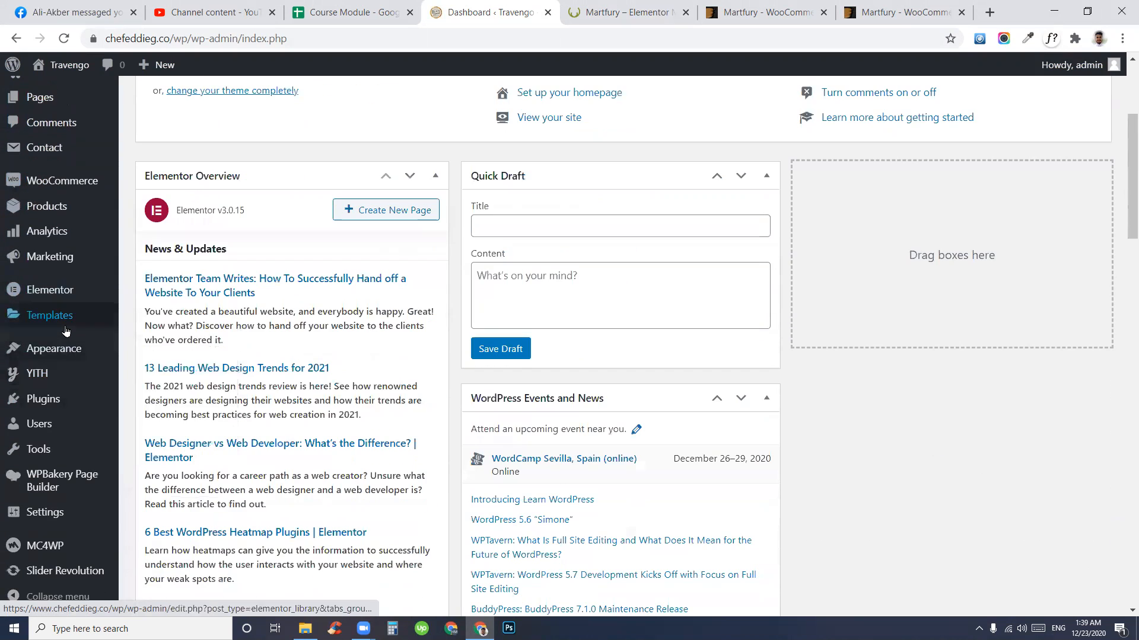
mouse_move(33, 403)
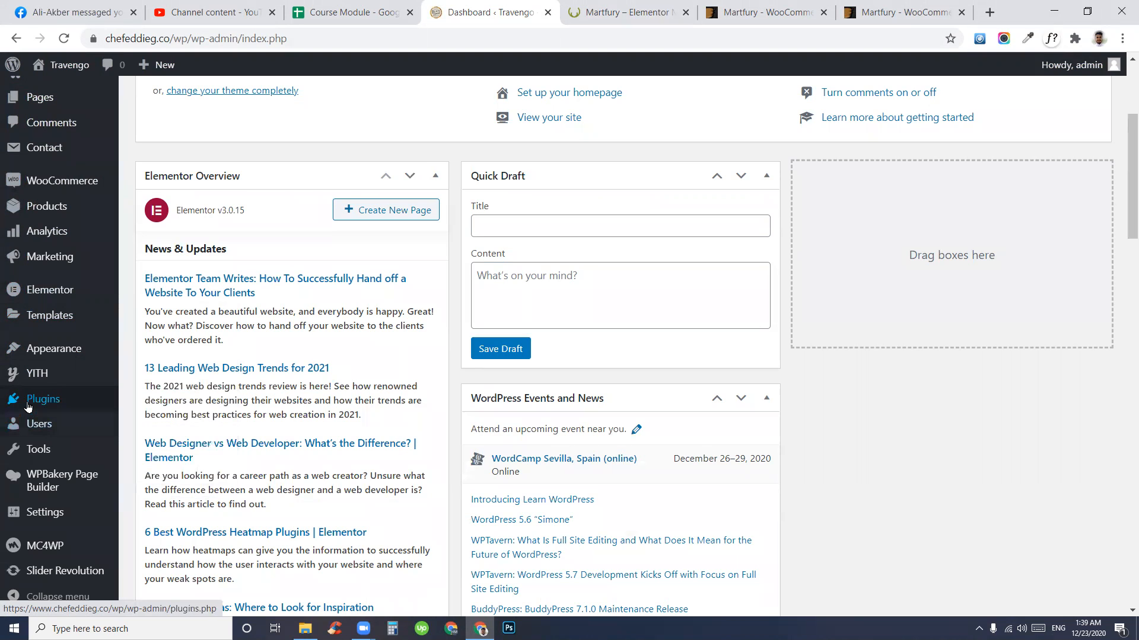
click(153, 422)
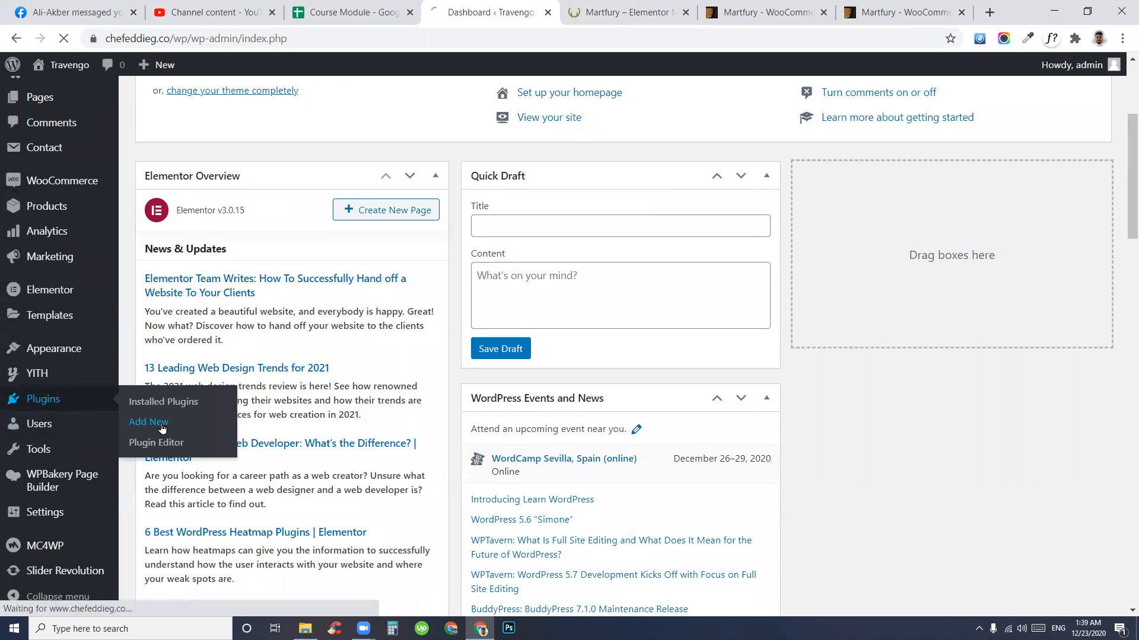
scroll(408, 457, up, 4)
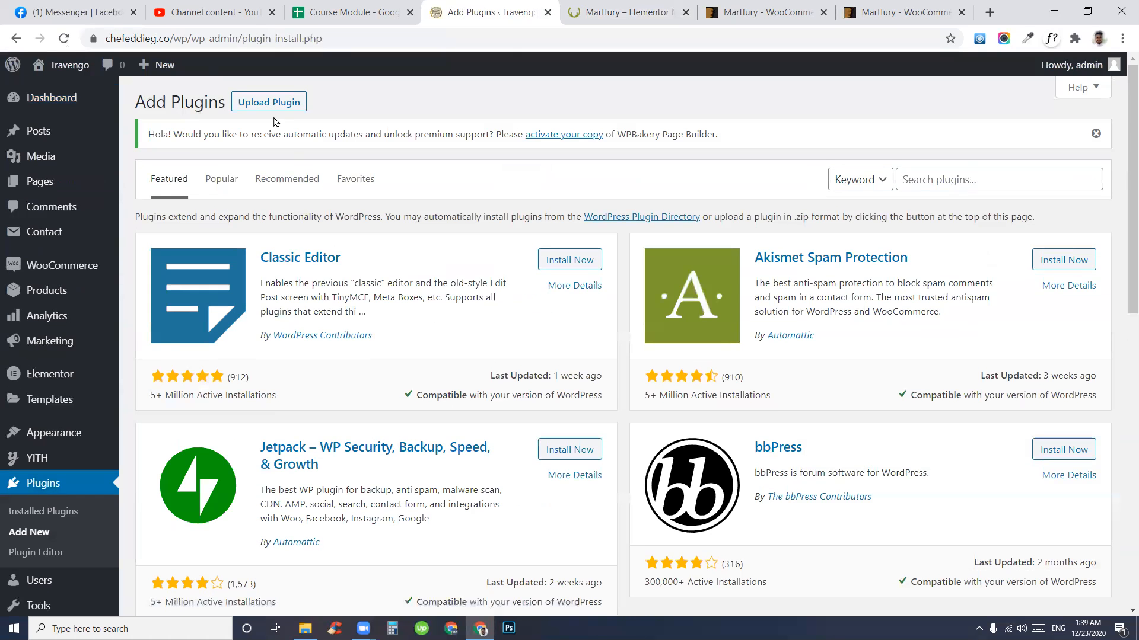
- Under Upload Plugin, choose soo-demo-importer.zip from Martfury-Package.2.5.5 > Martfury-Package > Plugins
click(268, 103)
click(518, 285)
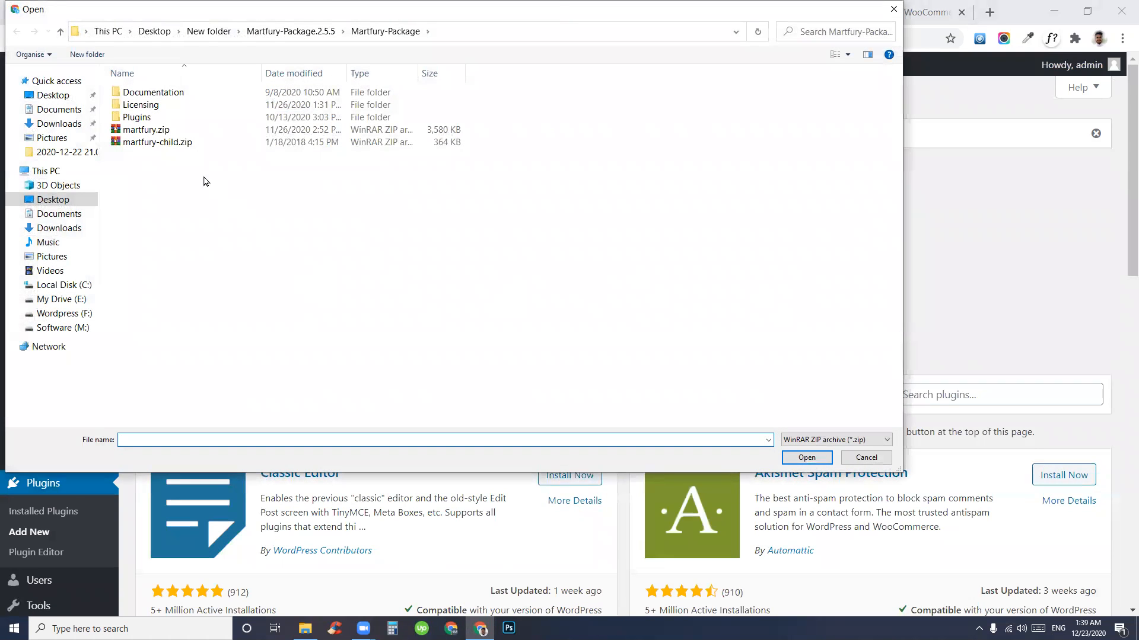
click(282, 36)
click(209, 31)
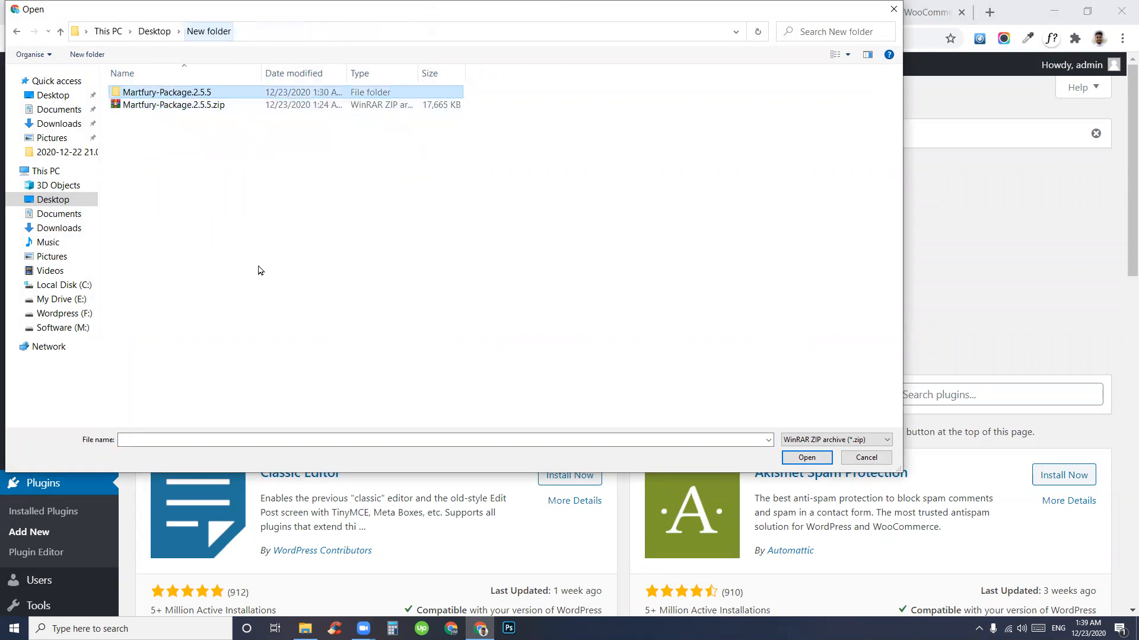
click(188, 105)
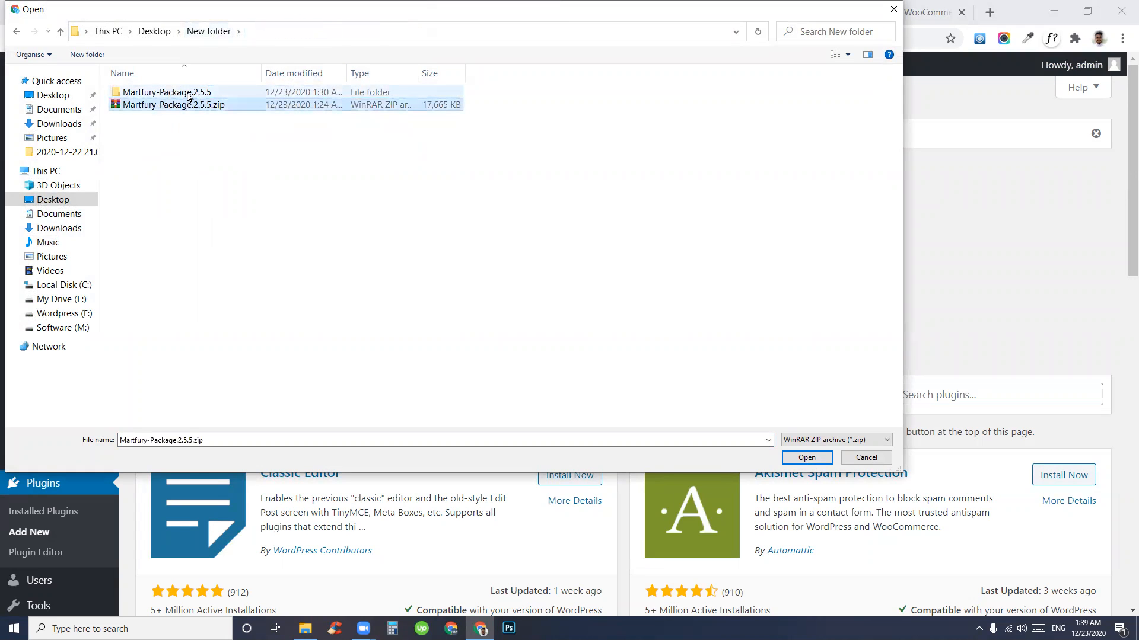
double_click(188, 93)
double_click(185, 104)
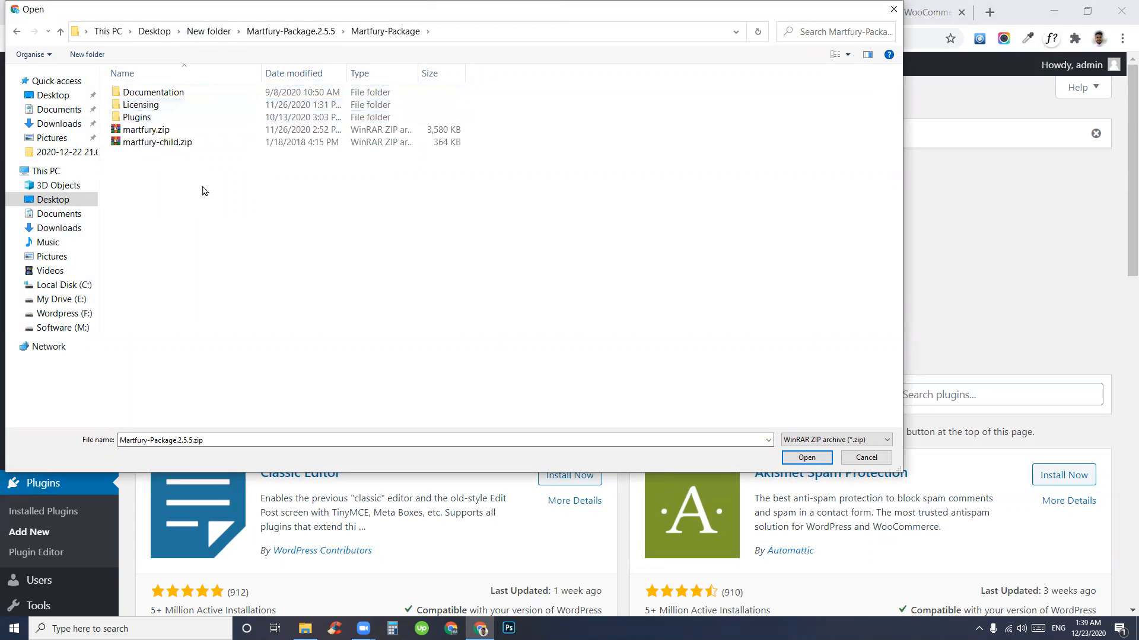
double_click(162, 121)
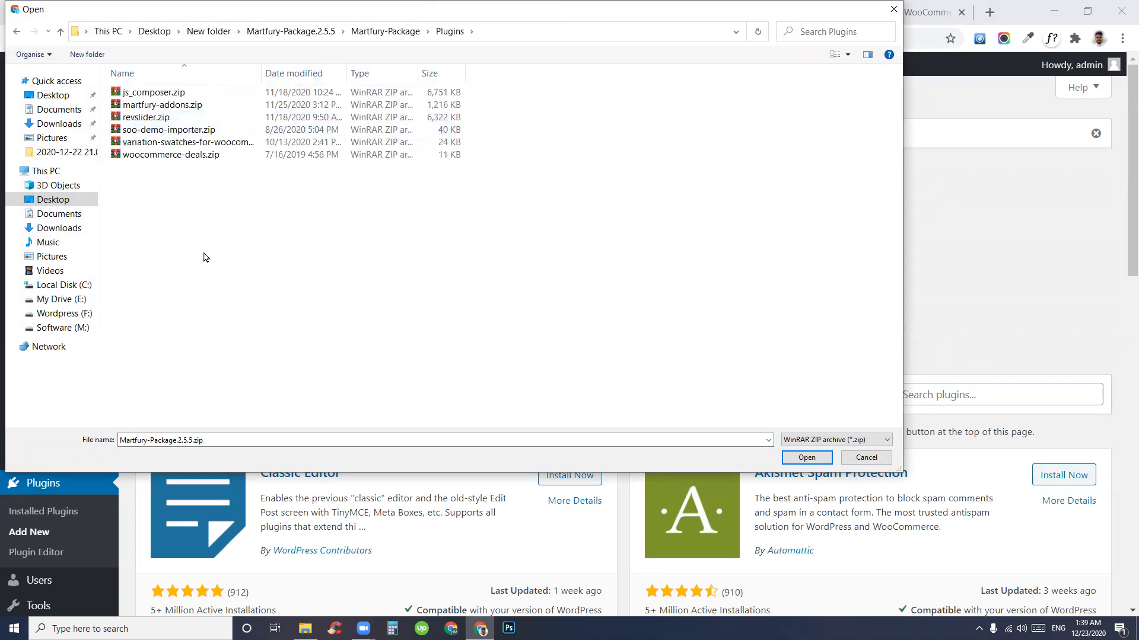
click(162, 132)
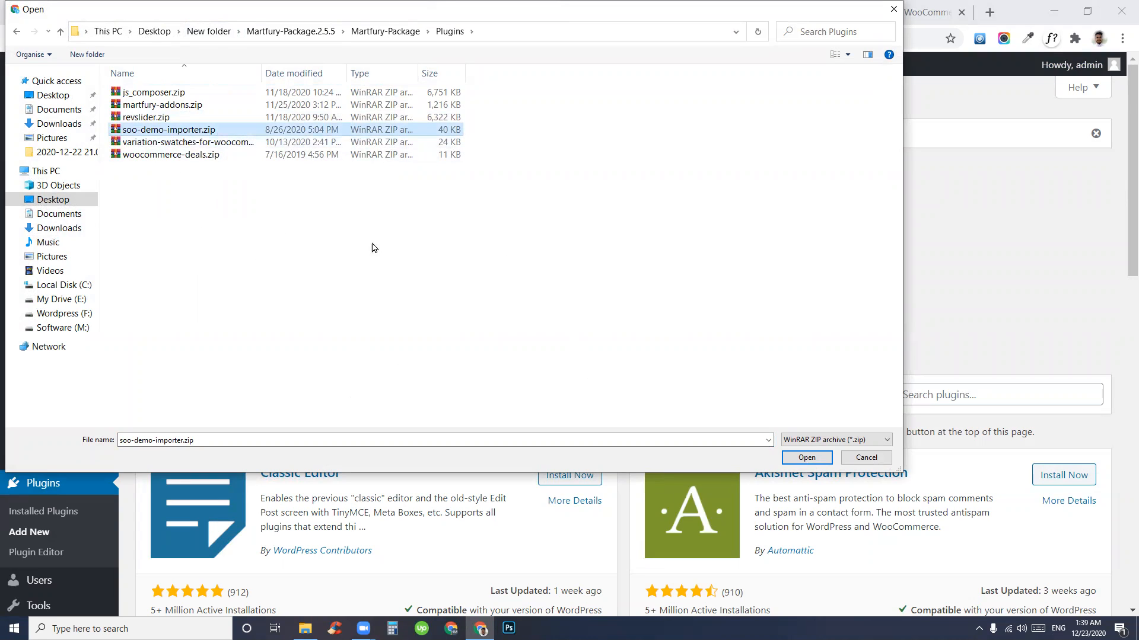
click(808, 459)
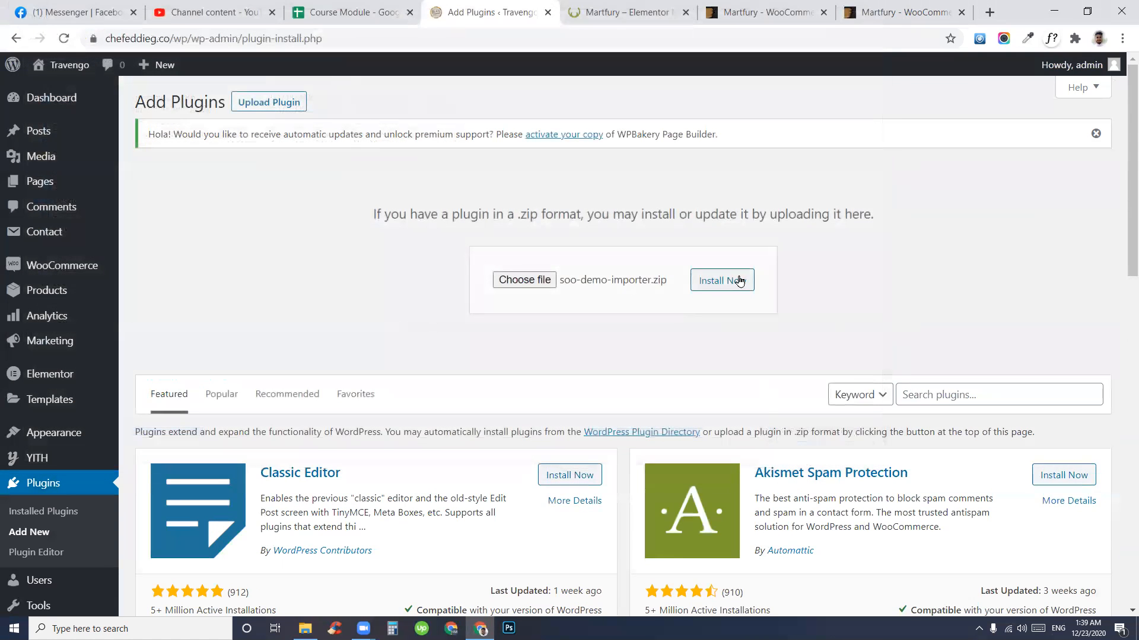
- Install soo-demo-importer.zip and close the four extra Martfury demo tabs
click(730, 287)
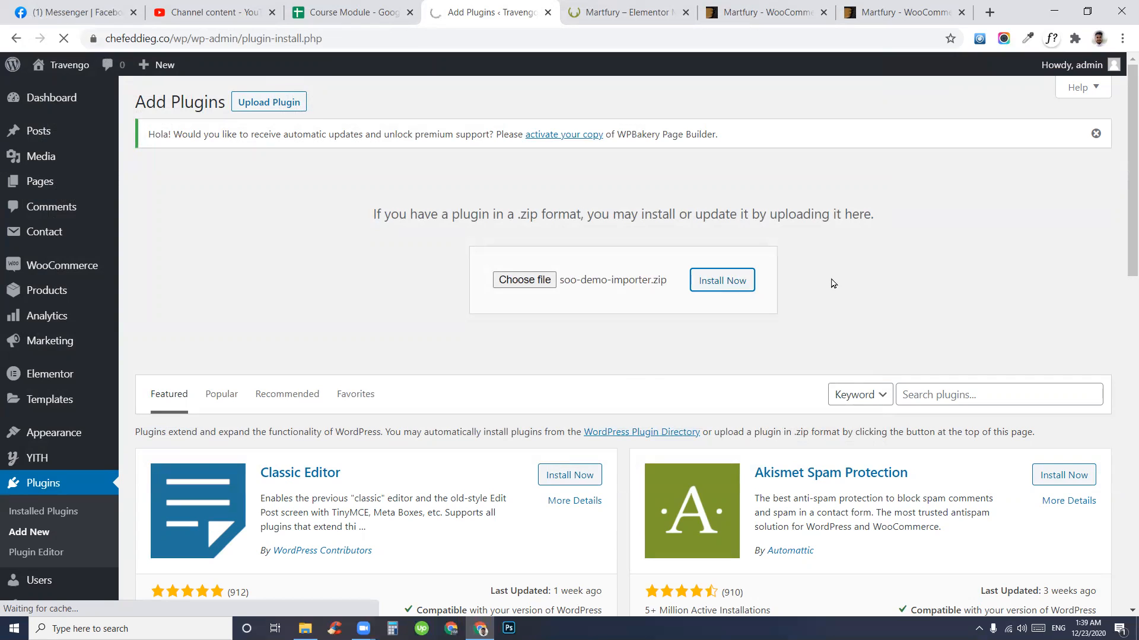
click(686, 12)
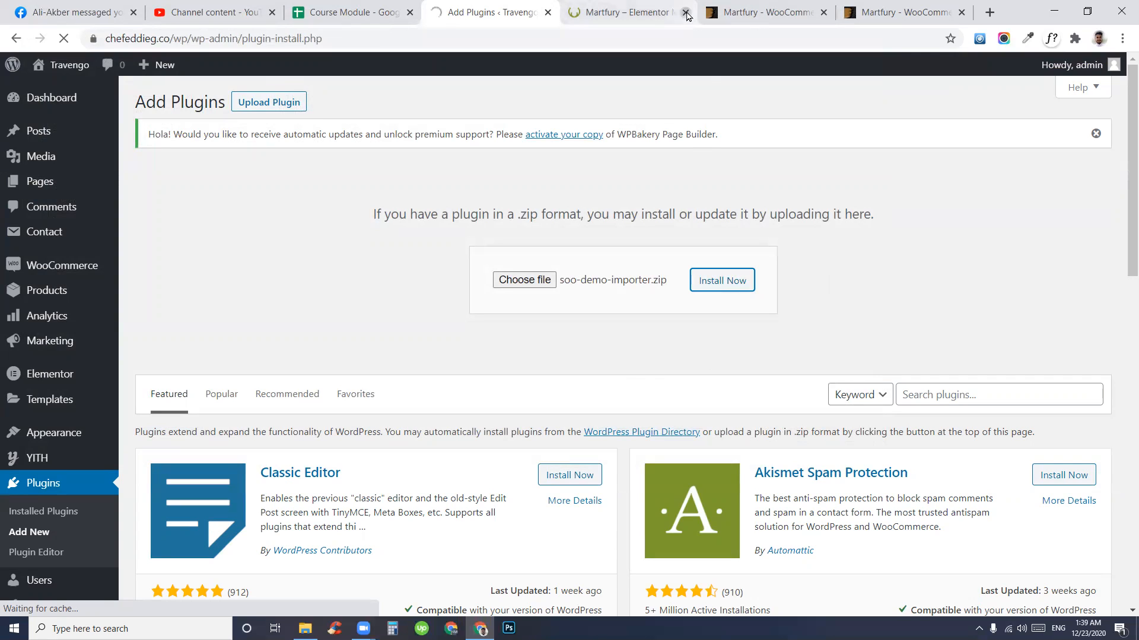
click(686, 12)
click(685, 13)
click(686, 12)
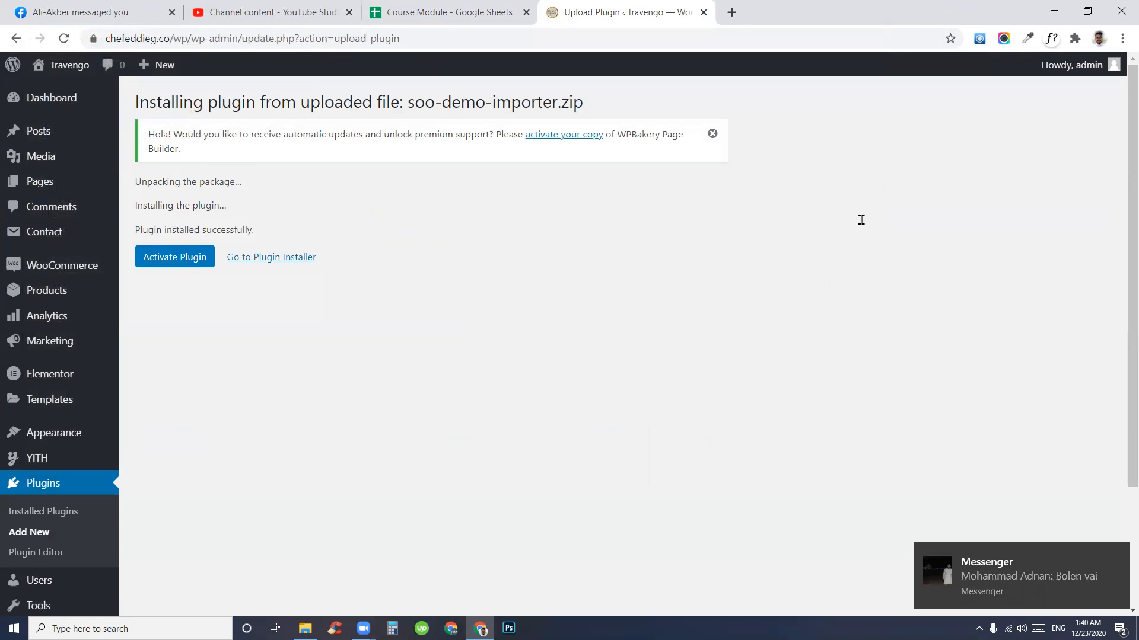
- Dismiss the Messenger notification and window, then activate the Soo Demo Importer plugin
click(1122, 551)
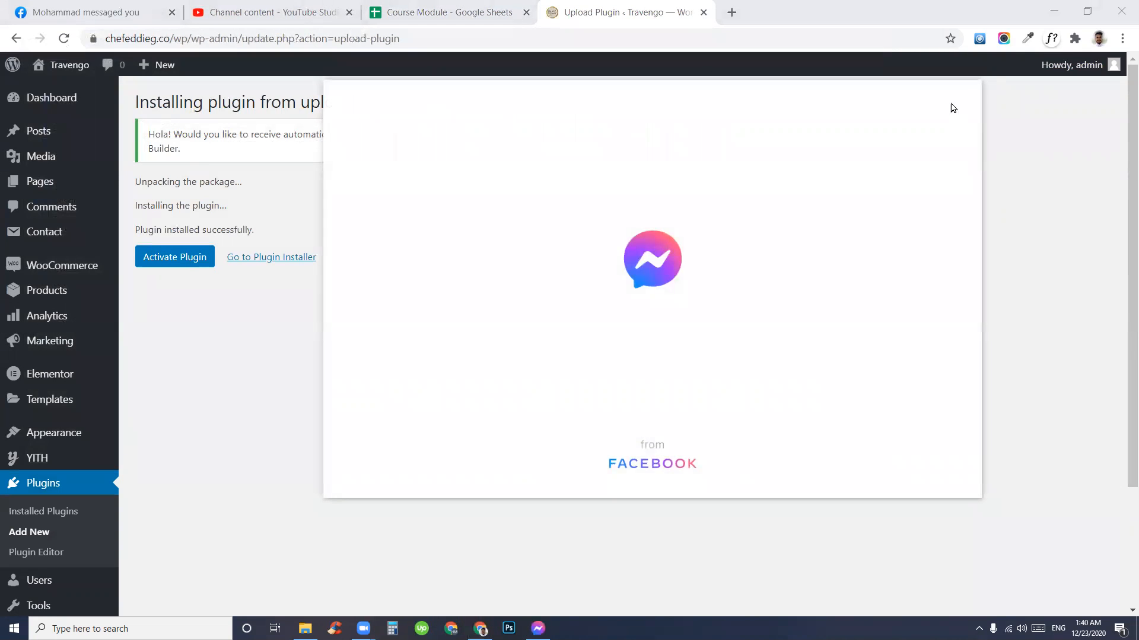
click(967, 90)
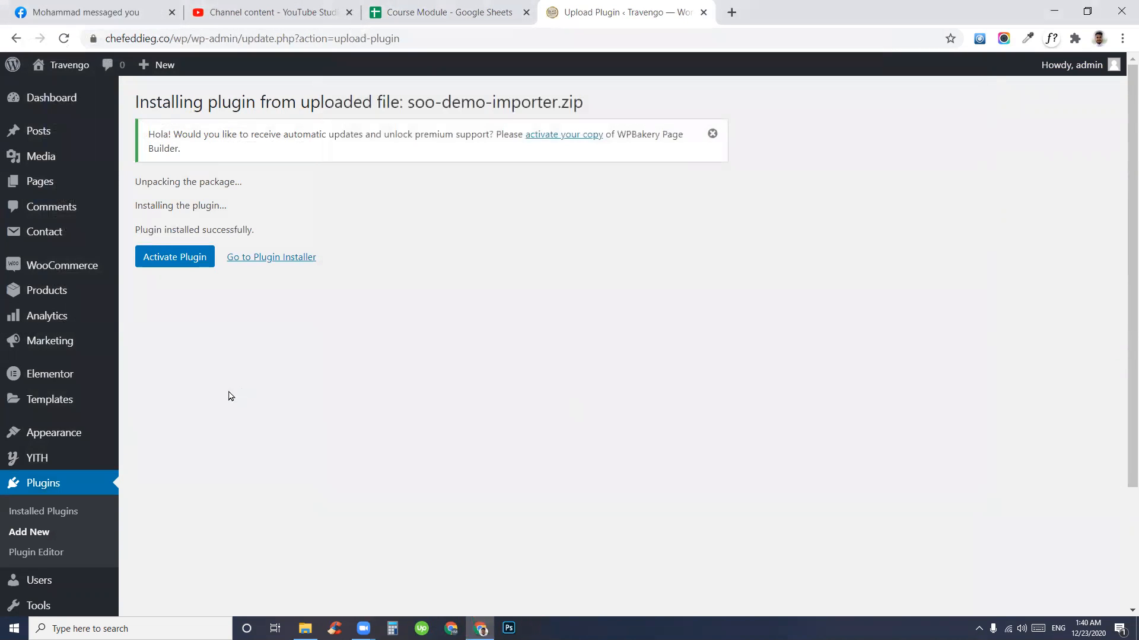
click(167, 258)
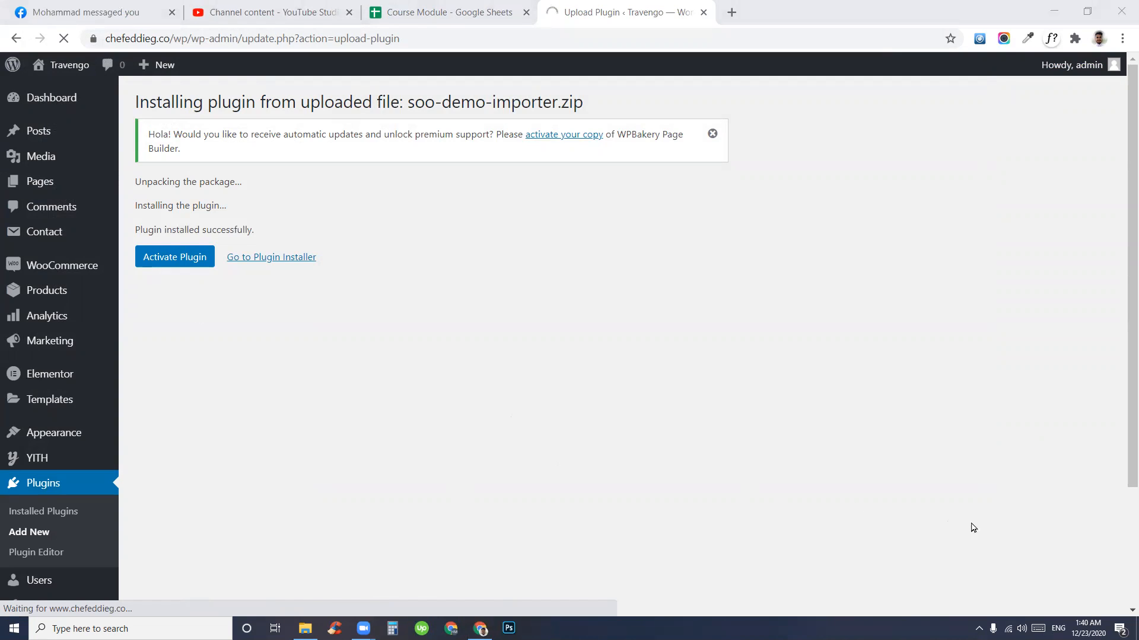
click(973, 528)
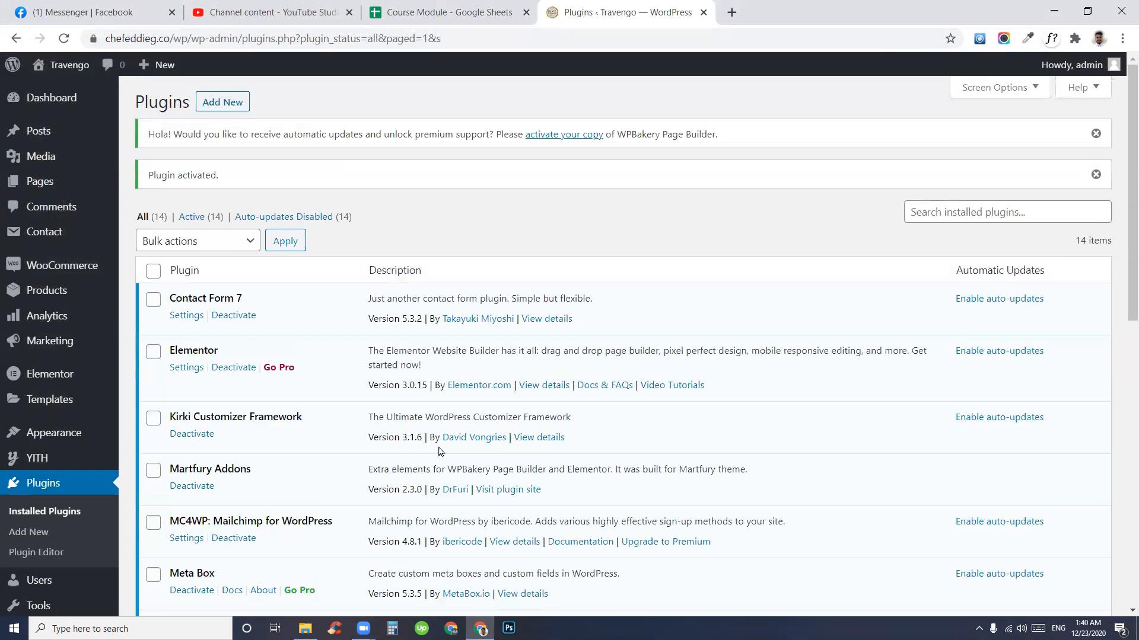
- Scroll the Plugins list to confirm Soo Demo Importer is active
scroll(268, 424, down, 3)
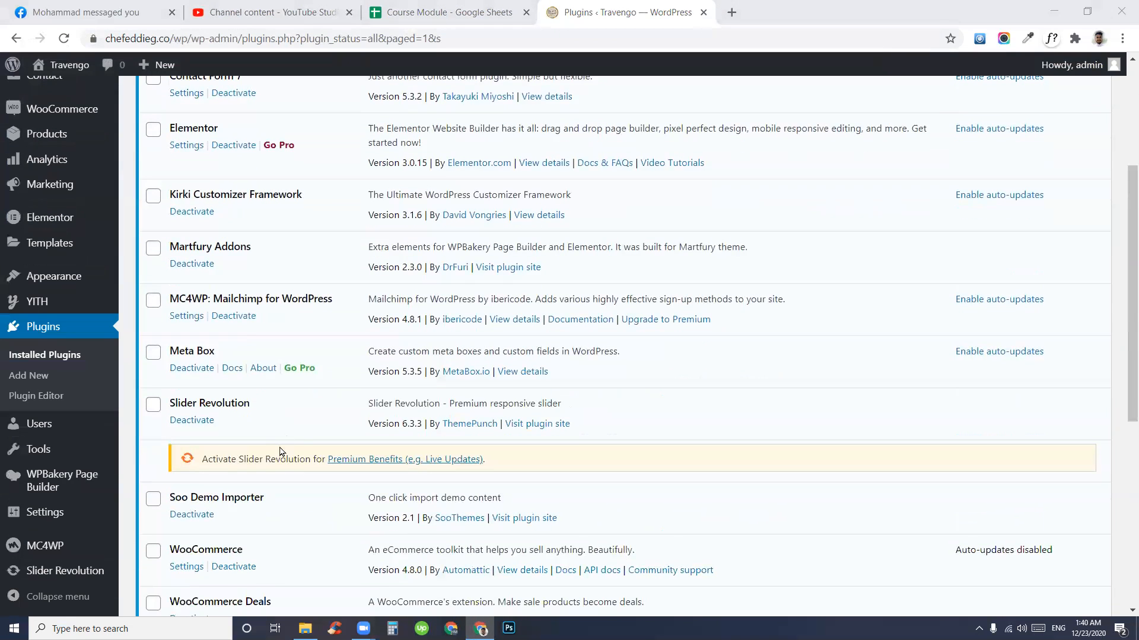
drag(254, 498, 159, 505)
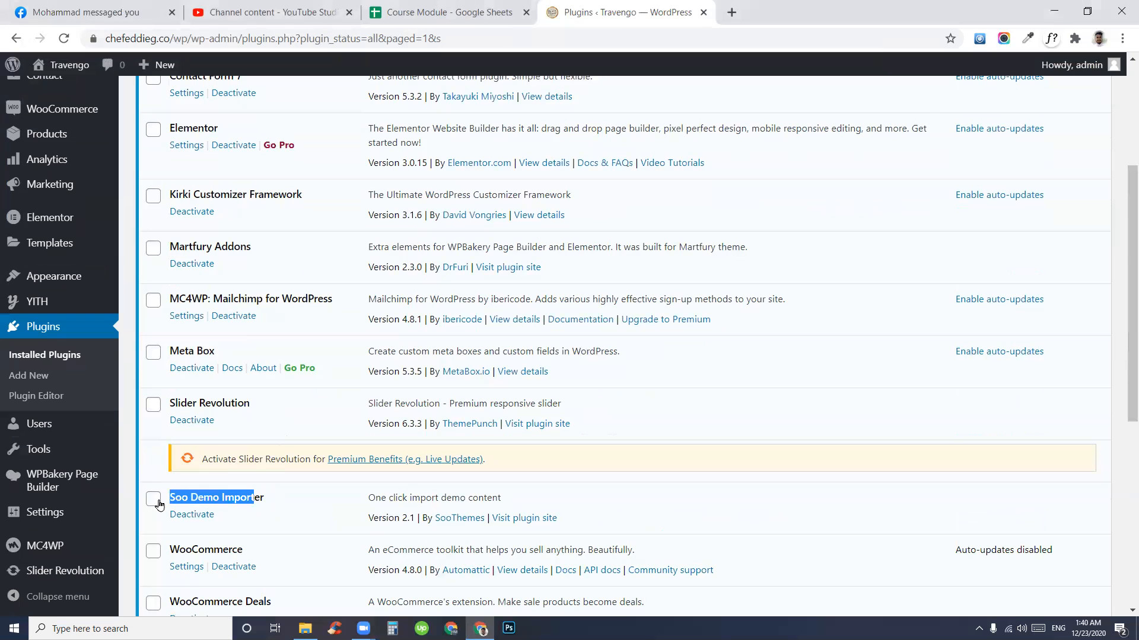
click(276, 508)
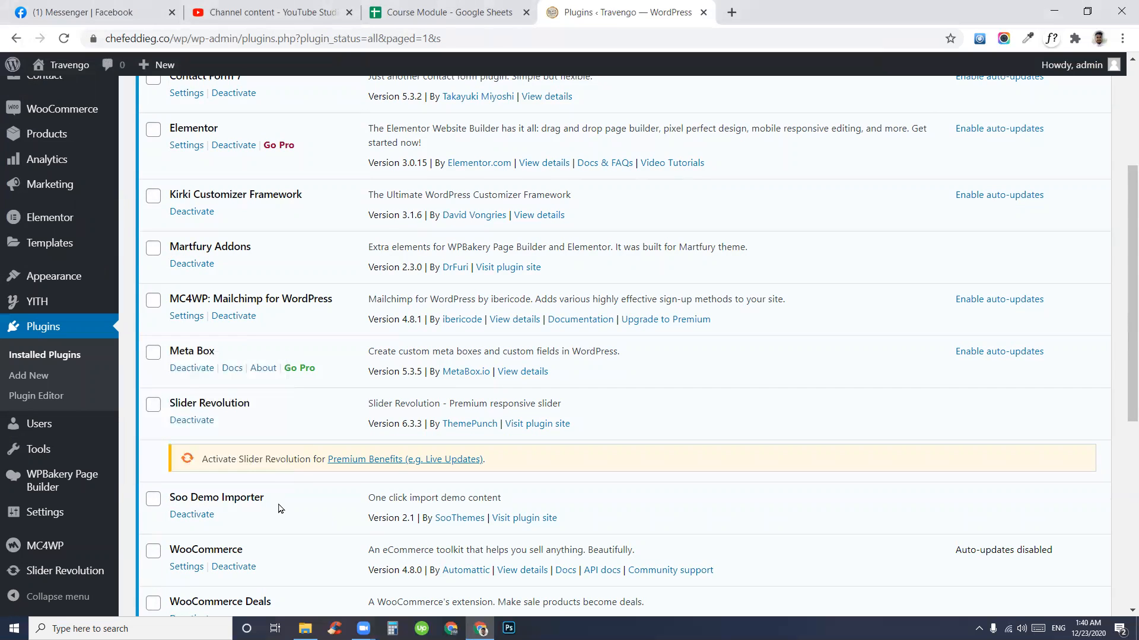
scroll(308, 491, down, 3)
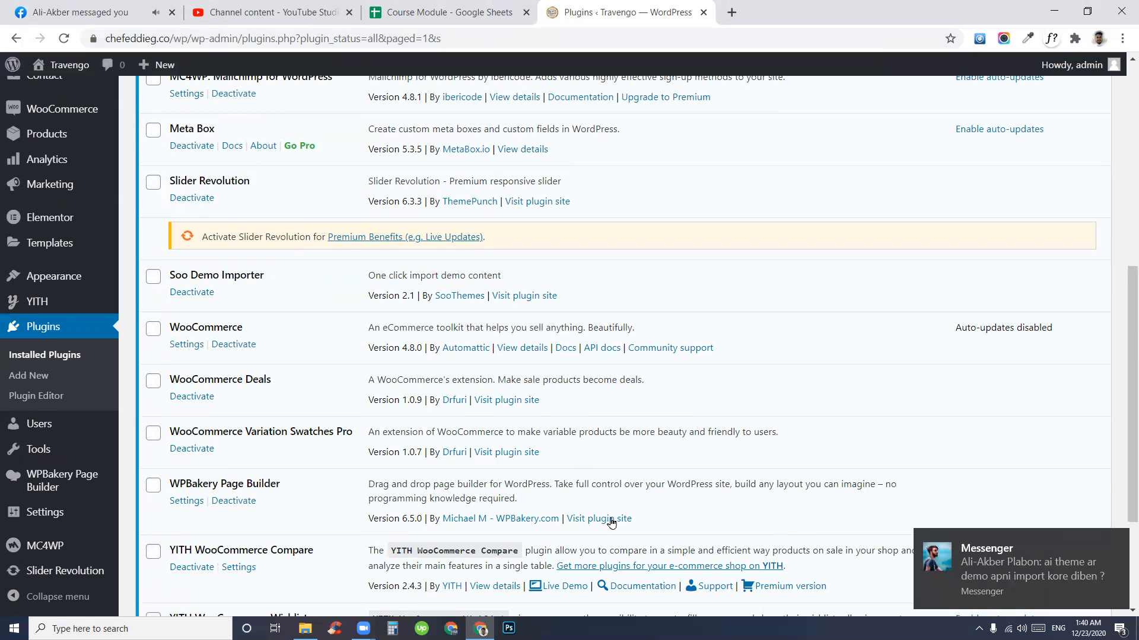
scroll(373, 515, down, 3)
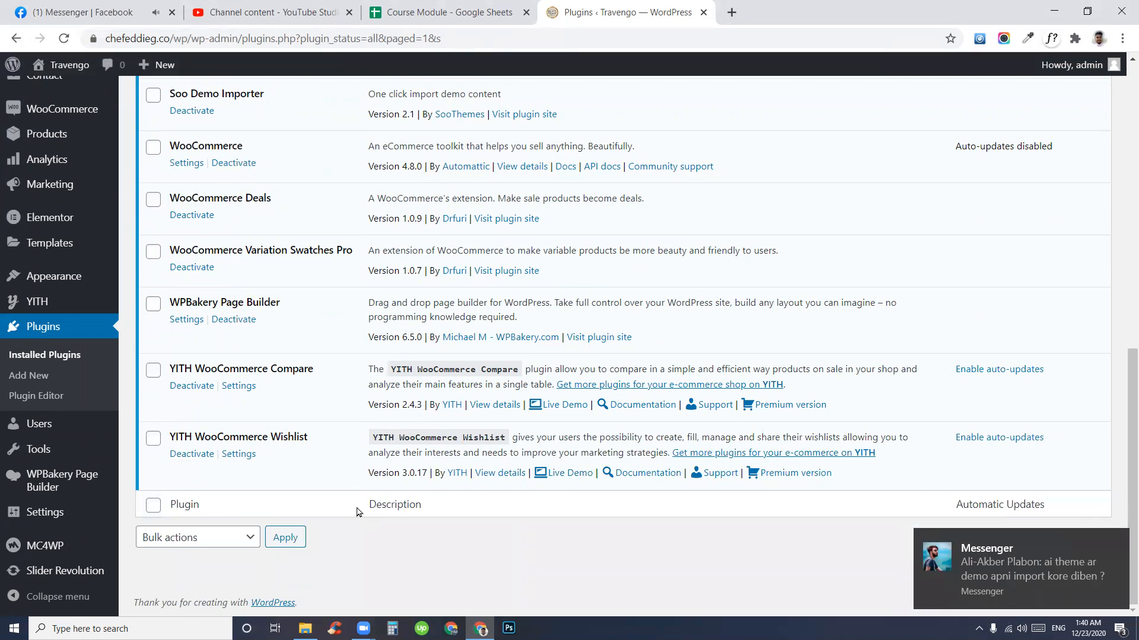
scroll(356, 510, up, 3)
scroll(348, 496, up, 3)
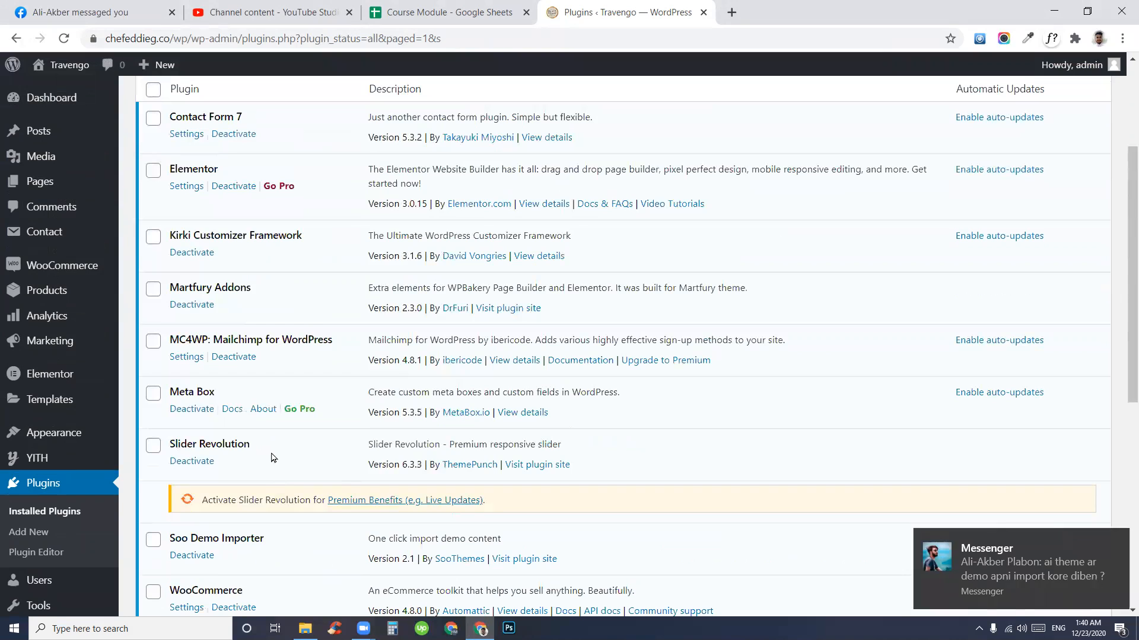
- Recheck Slider Revolution and Soo Demo Importer among the 14 active plugins
drag(251, 444, 169, 444)
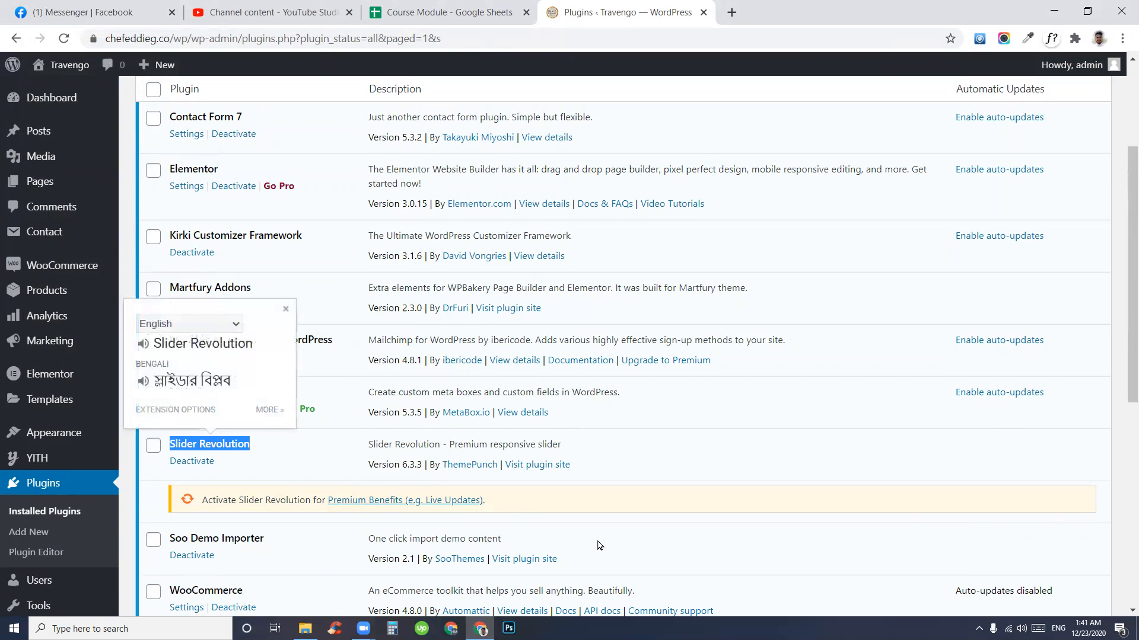
click(314, 447)
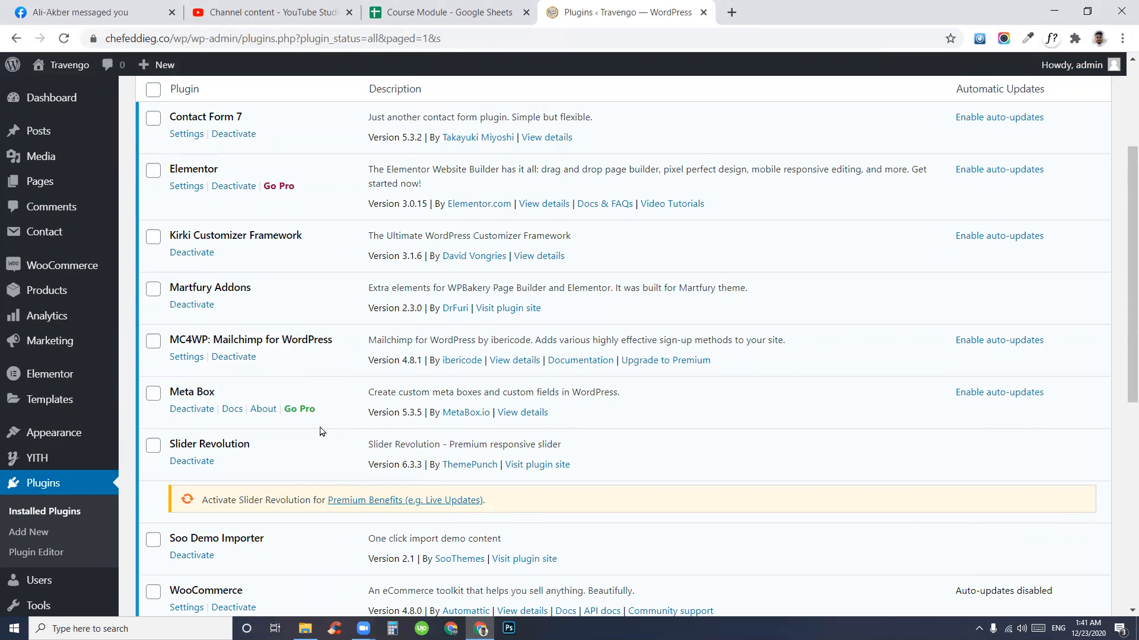
scroll(291, 428, up, 3)
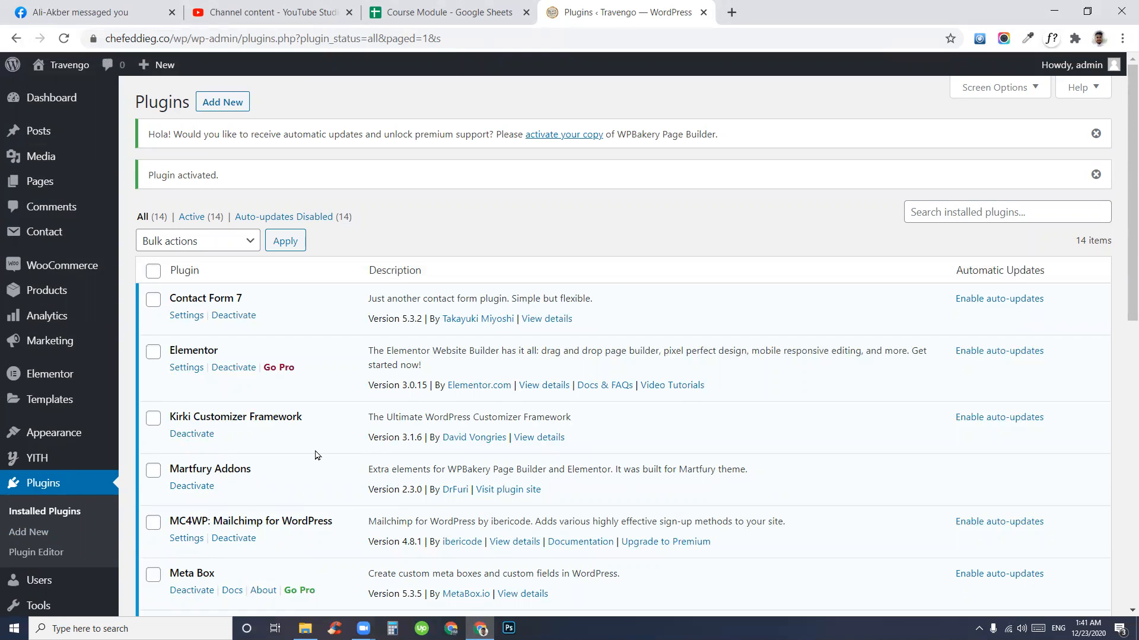
scroll(423, 428, down, 3)
drag(273, 501, 176, 499)
click(284, 520)
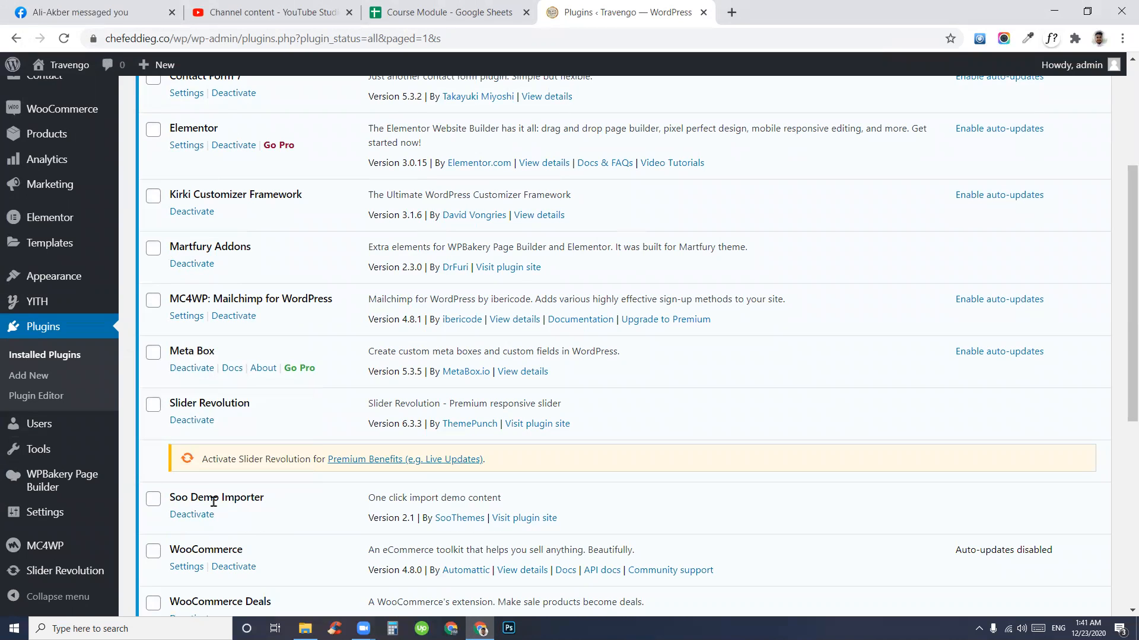
mouse_move(54, 282)
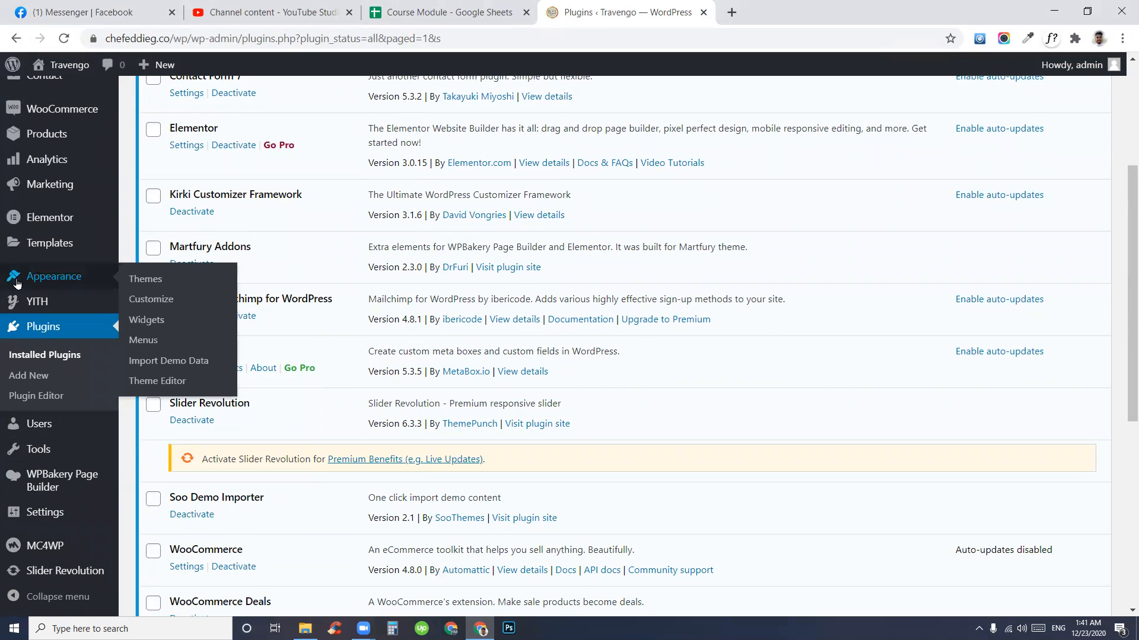
- Open the Import Demo Data page and view the Elementor Demo and WPBakery Demo headings
click(164, 365)
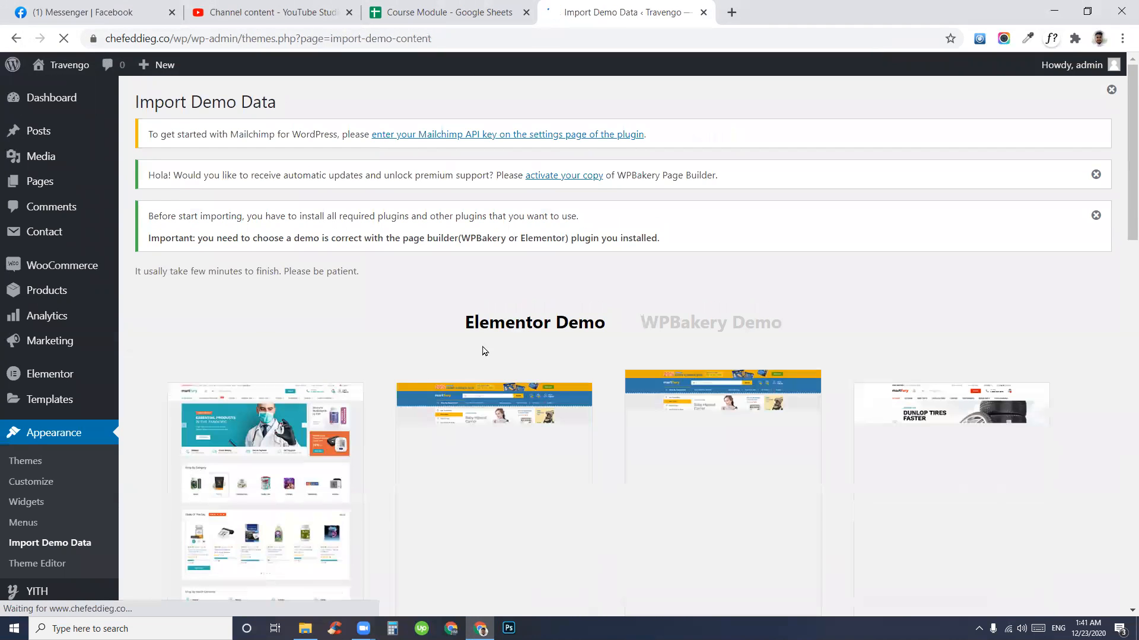
drag(448, 325, 617, 337)
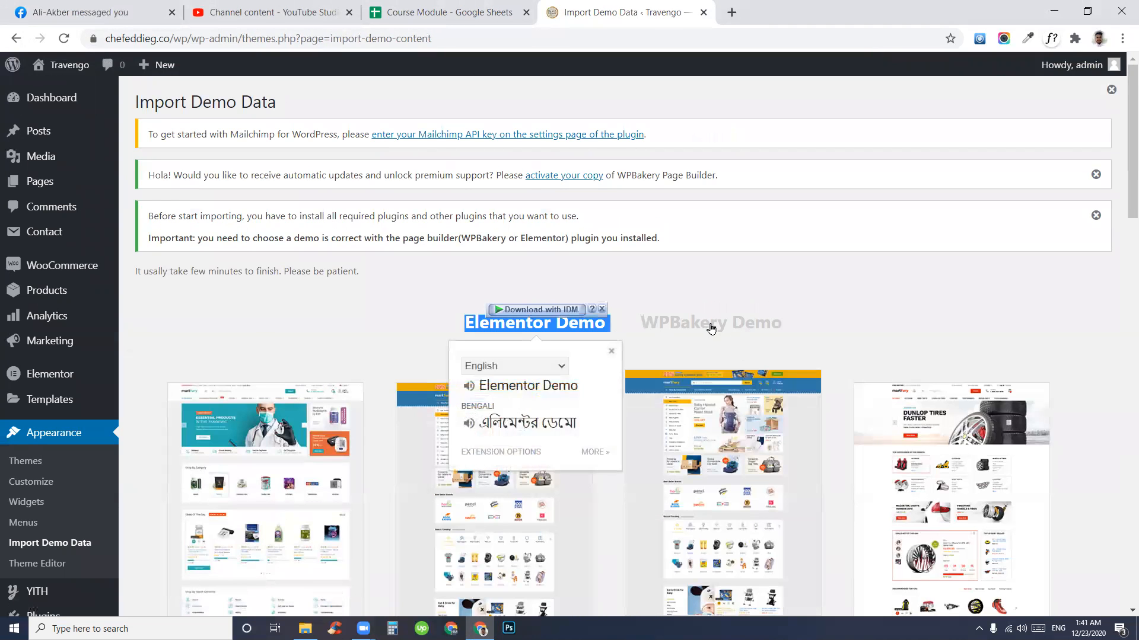
click(711, 326)
drag(816, 326, 671, 327)
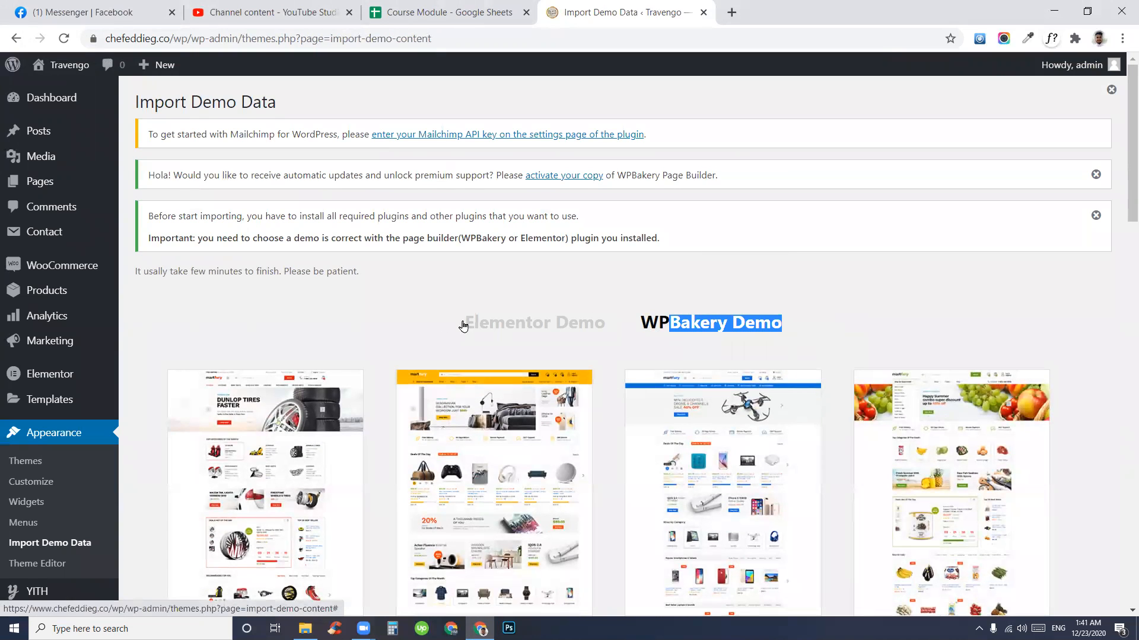
click(707, 271)
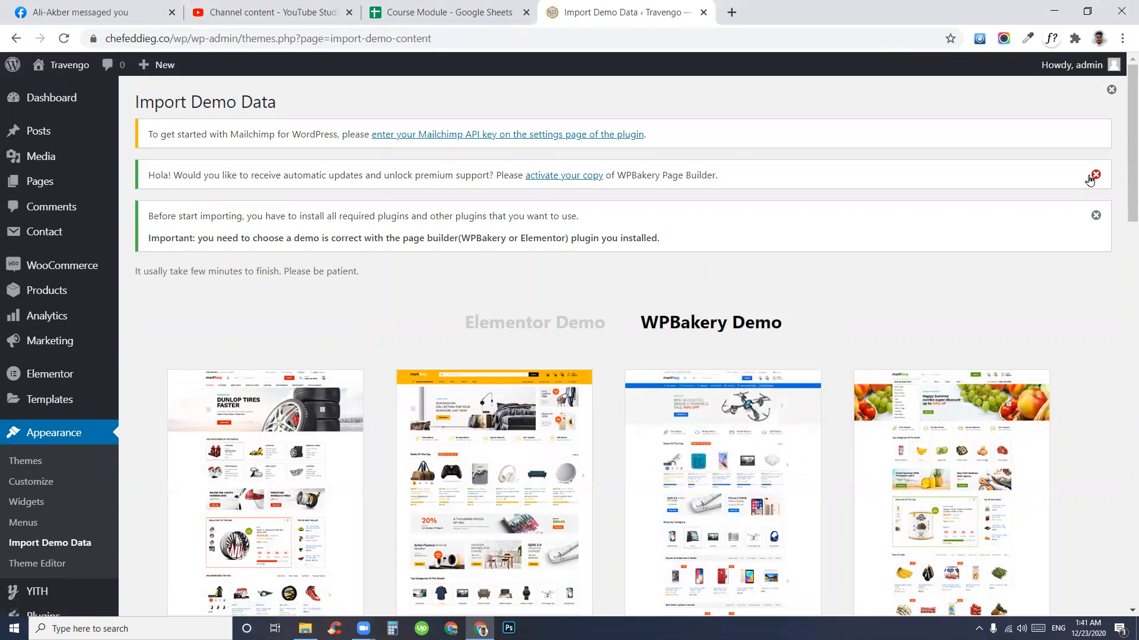
- Dismiss the WPBakery licence notice and toggle between the Elementor and WPBakery demo sets
click(1095, 175)
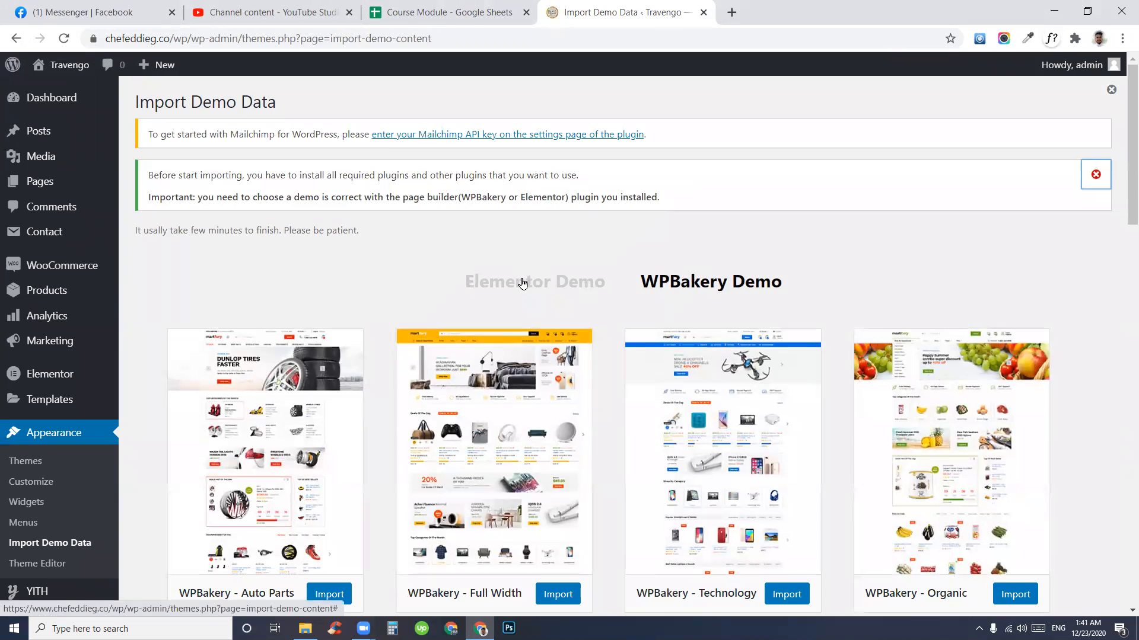
click(522, 281)
drag(463, 282, 609, 280)
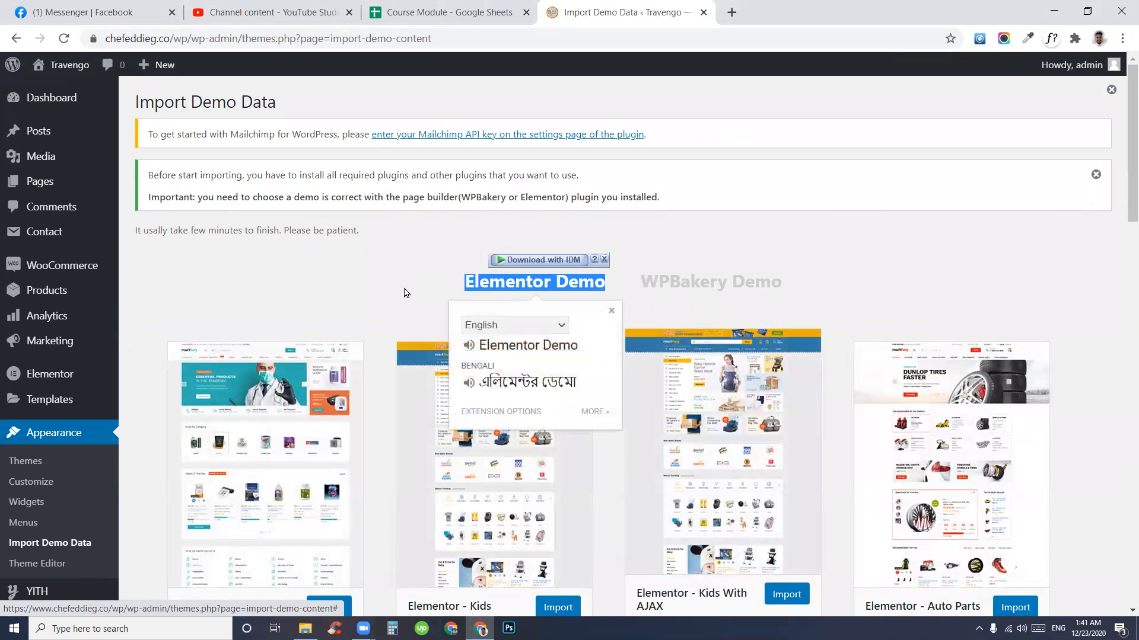
click(357, 290)
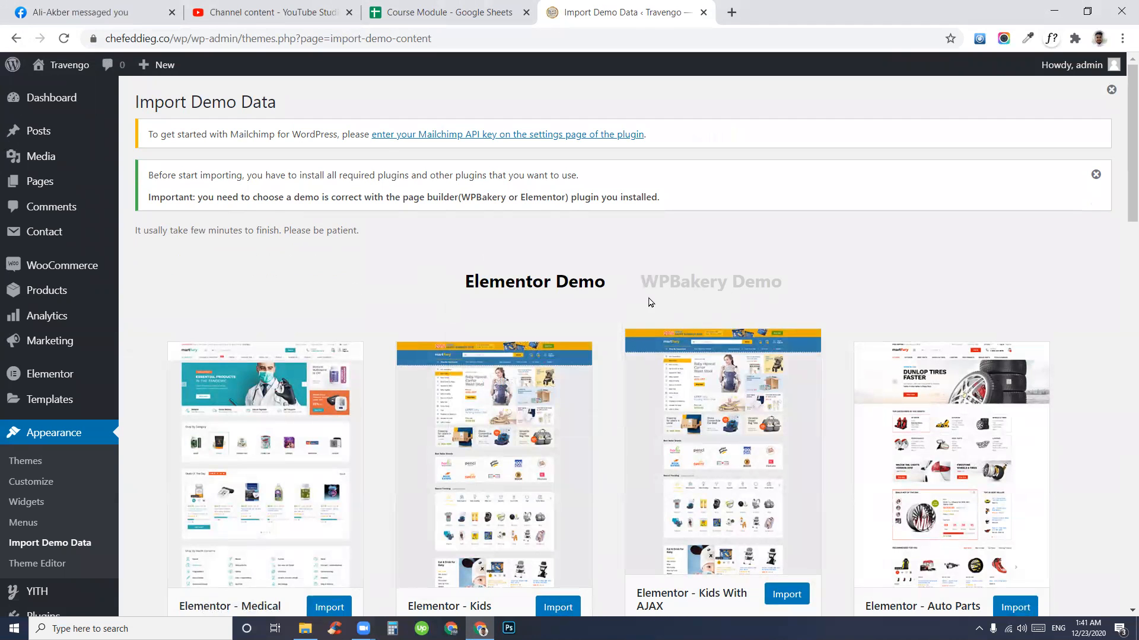
click(706, 286)
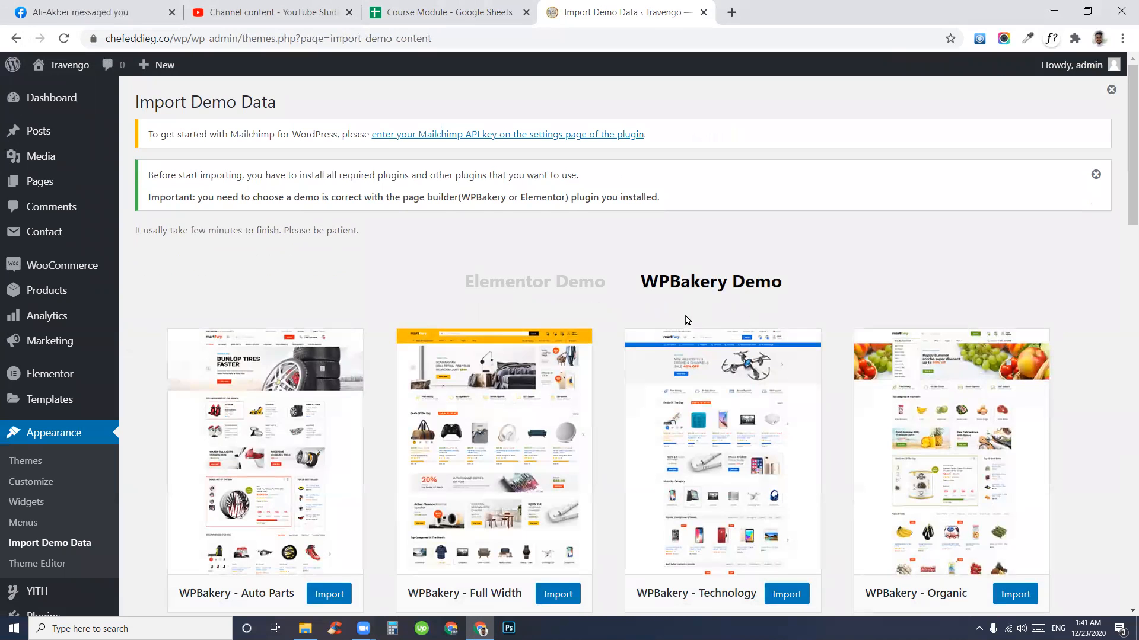
click(532, 286)
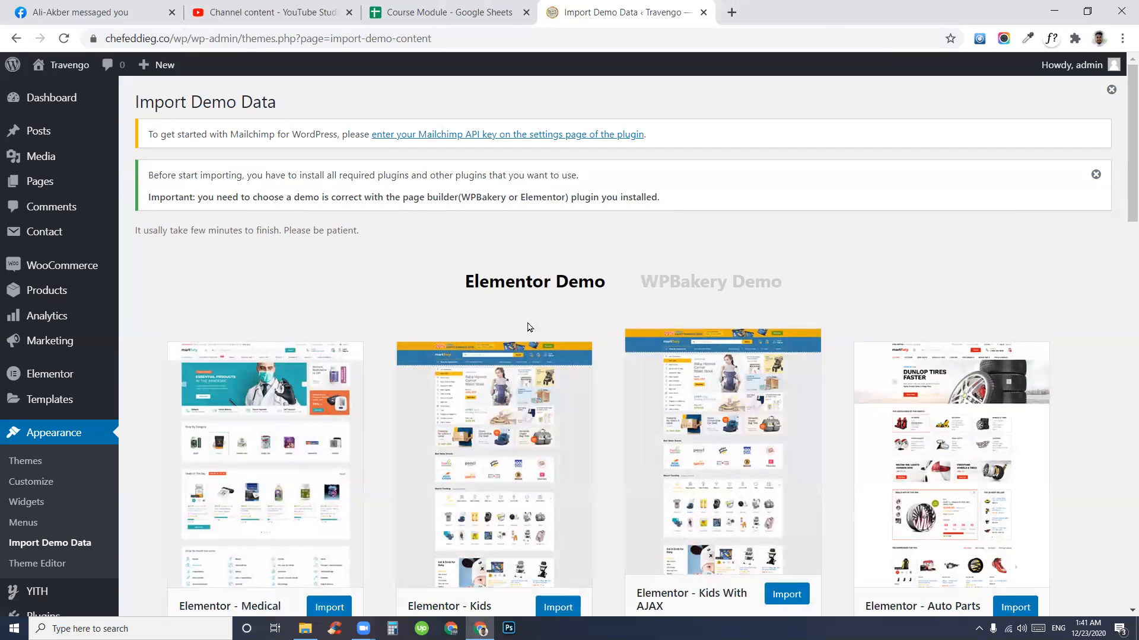
scroll(530, 394, down, 3)
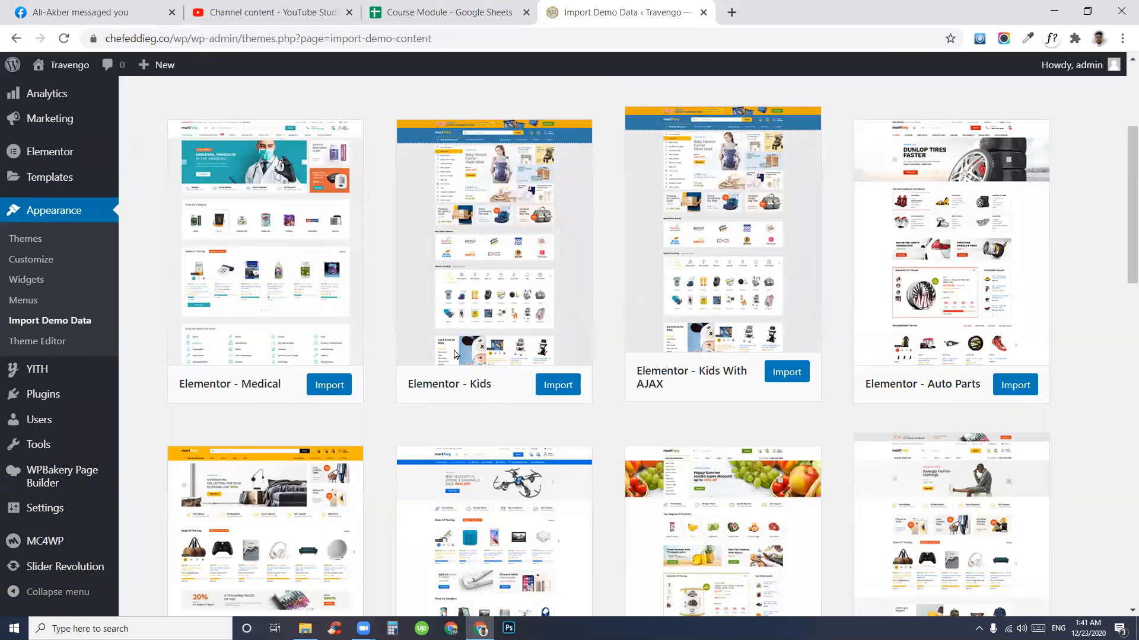
scroll(415, 359, down, 3)
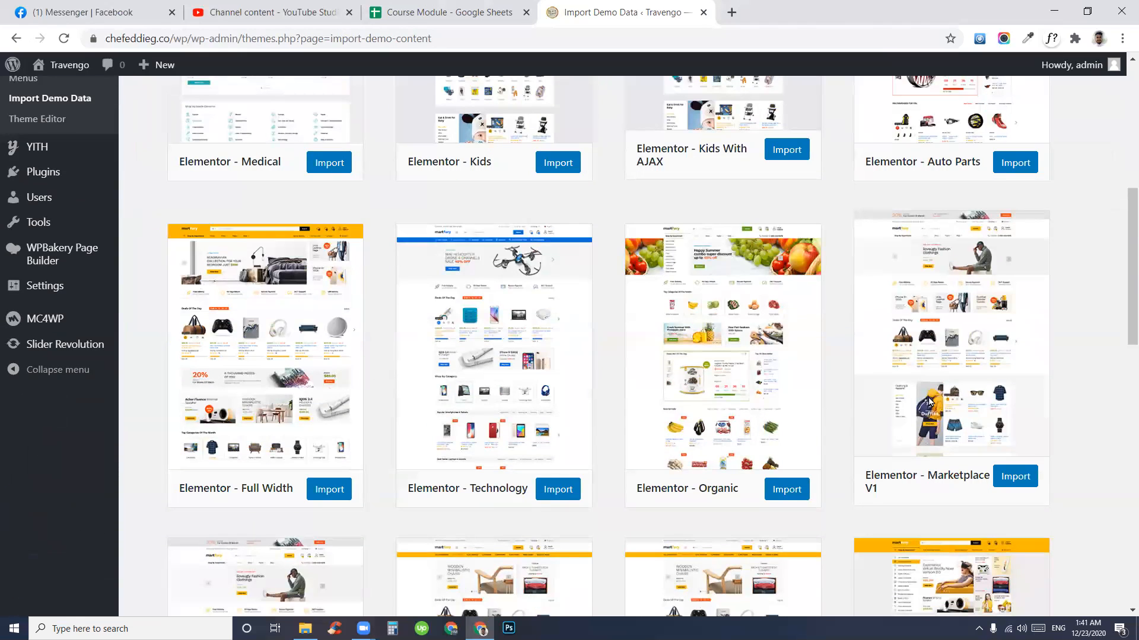
scroll(860, 397, down, 3)
scroll(735, 445, down, 3)
scroll(735, 445, up, 2)
scroll(348, 518, down, 2)
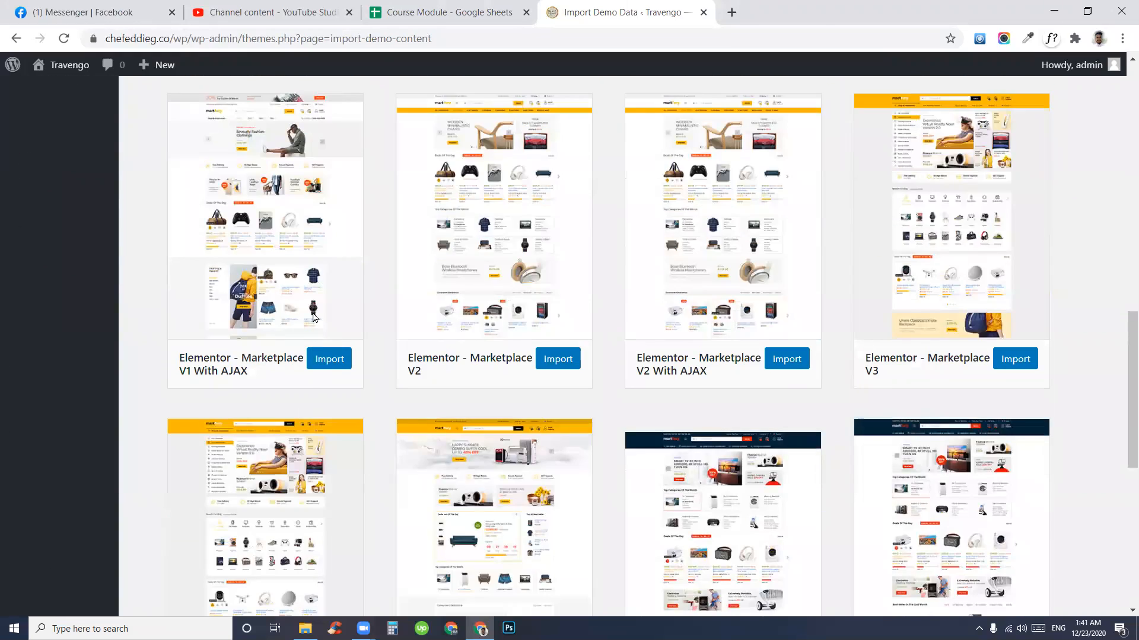
scroll(312, 332, up, 3)
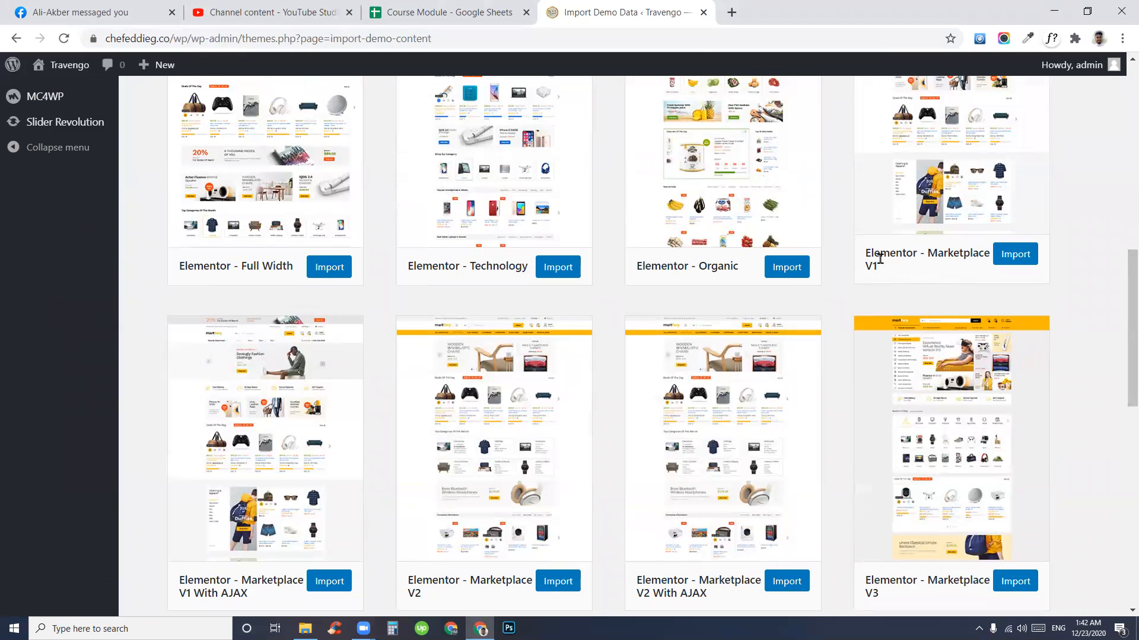
drag(883, 267, 863, 267)
scroll(1122, 364, down, 3)
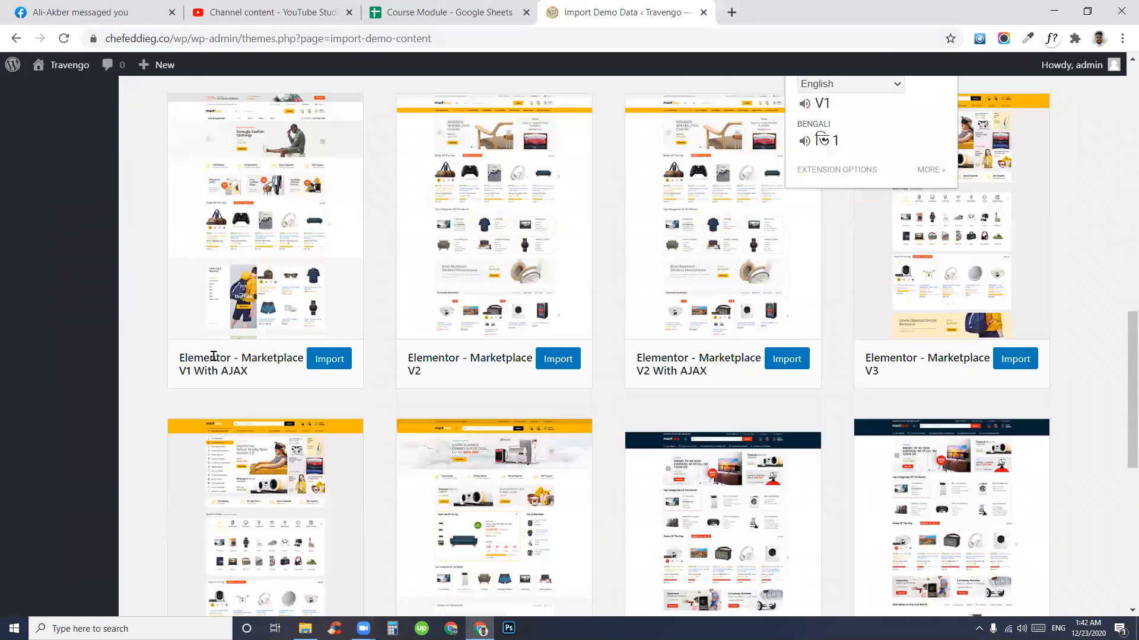
click(285, 356)
mouse_move(251, 373)
mouse_down()
mouse_move(200, 369)
mouse_move(252, 372)
mouse_up()
click(252, 372)
click(275, 376)
drag(443, 376, 408, 366)
click(407, 366)
drag(634, 370, 763, 378)
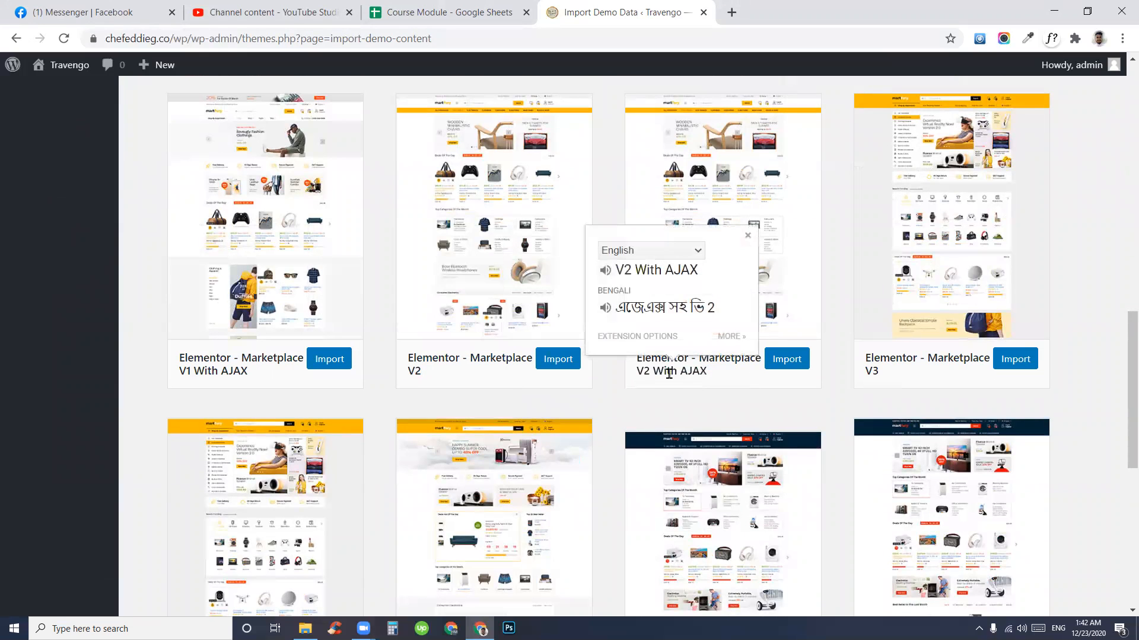
drag(660, 372, 754, 377)
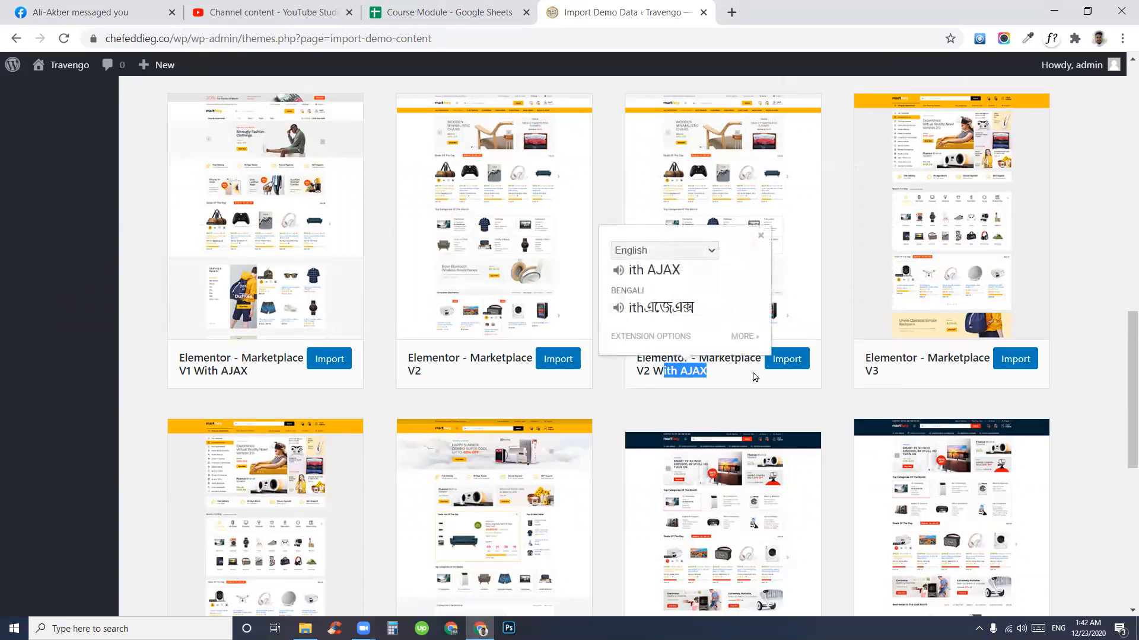
click(750, 380)
scroll(749, 380, up, 3)
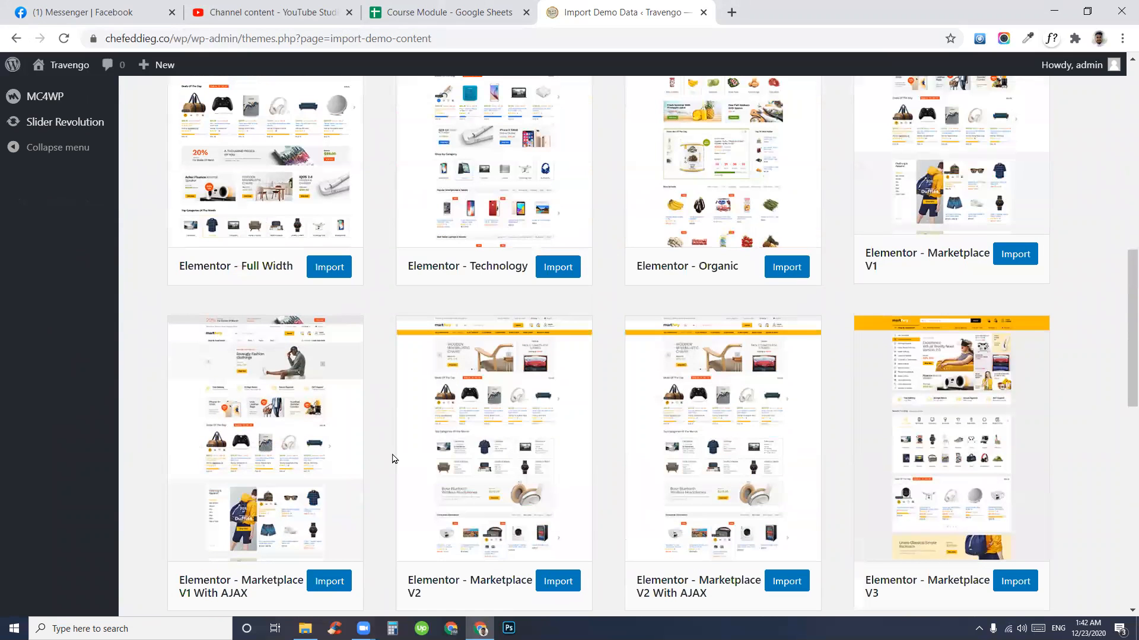
scroll(403, 554, down, 3)
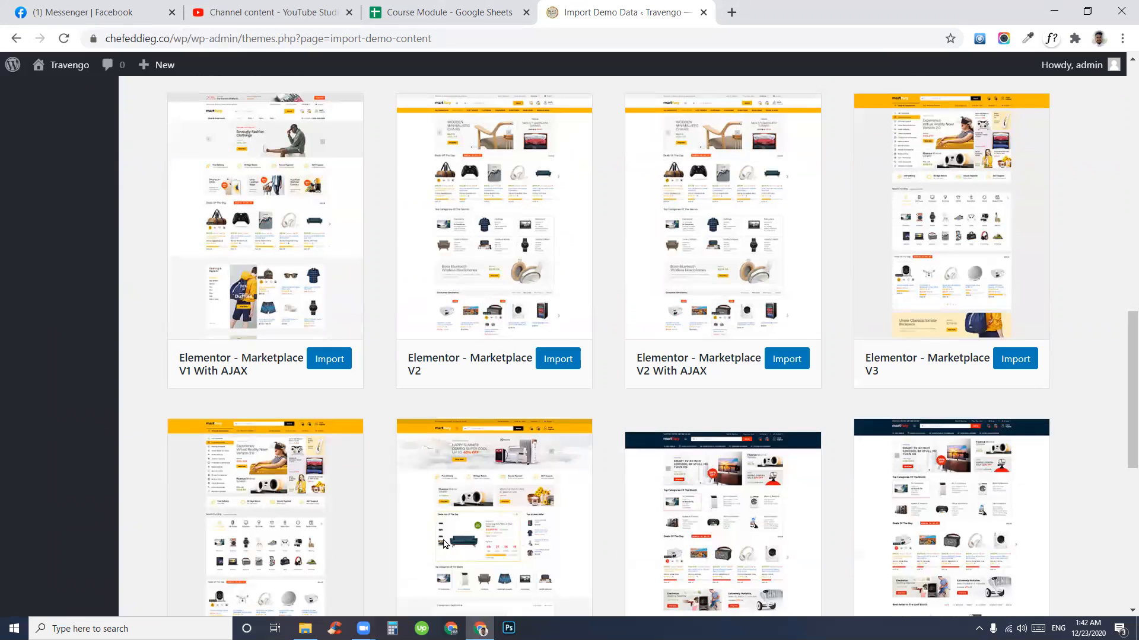
scroll(444, 544, up, 3)
scroll(474, 463, down, 3)
scroll(285, 221, up, 1)
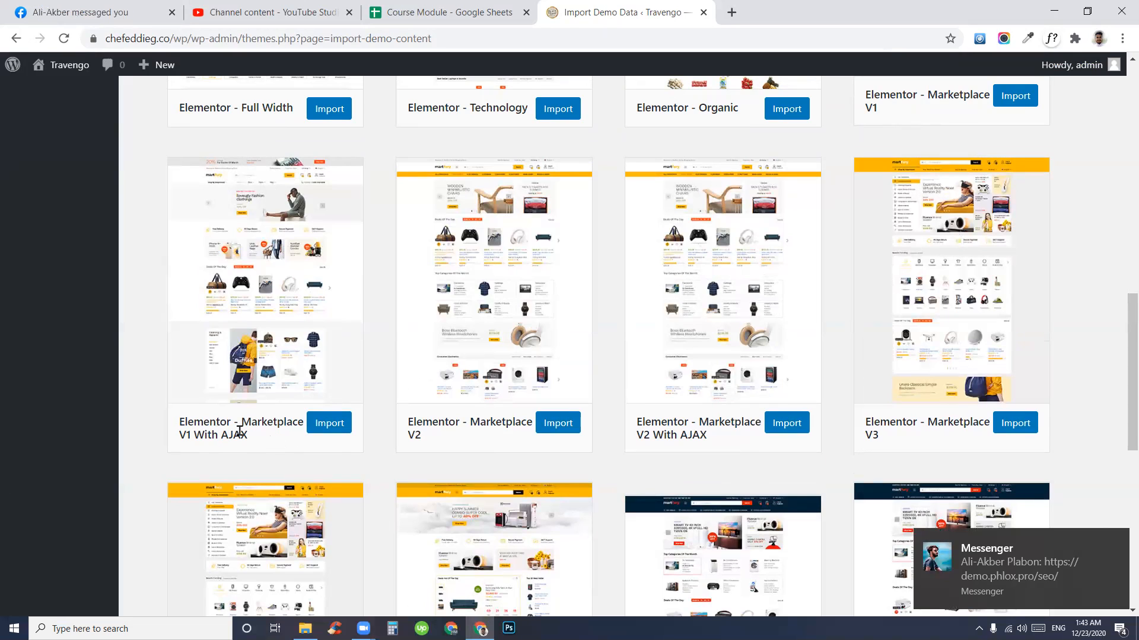
drag(269, 440, 215, 421)
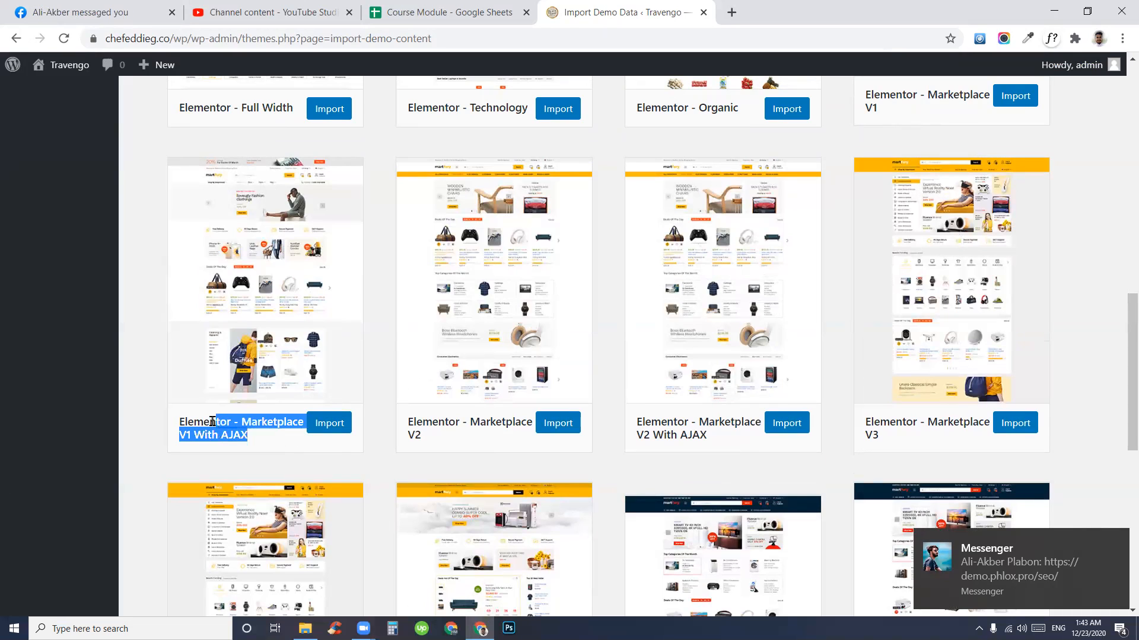
- Import the Elementor - Marketplace V1 With AJAX demo and close the Facebook Messenger tab meanwhile
click(330, 425)
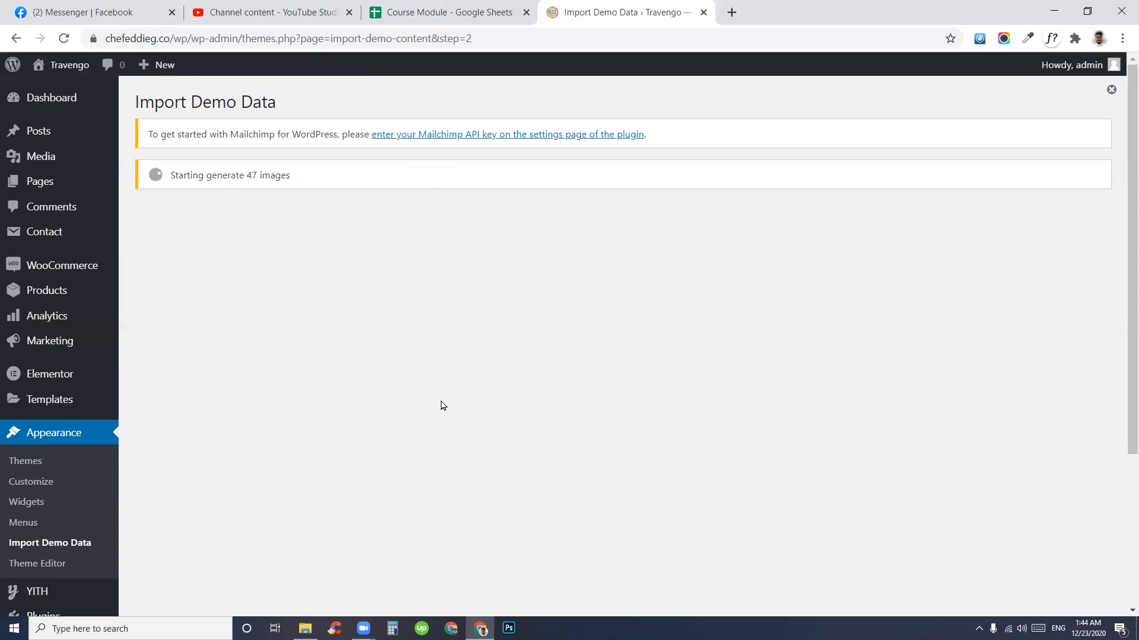
click(652, 41)
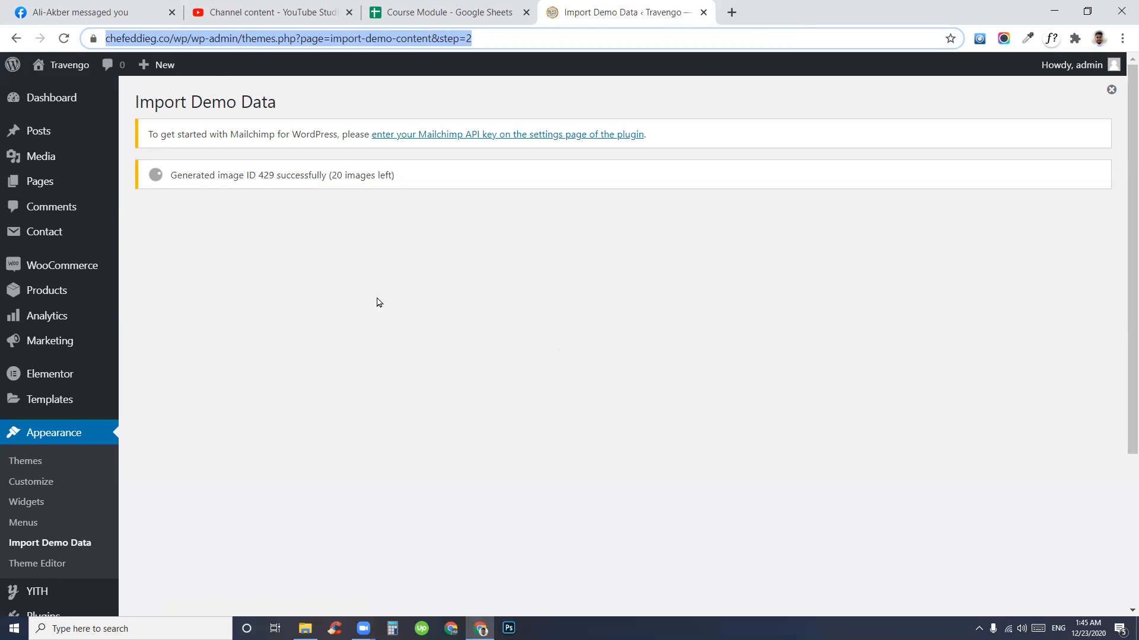
drag(333, 175, 372, 175)
click(729, 275)
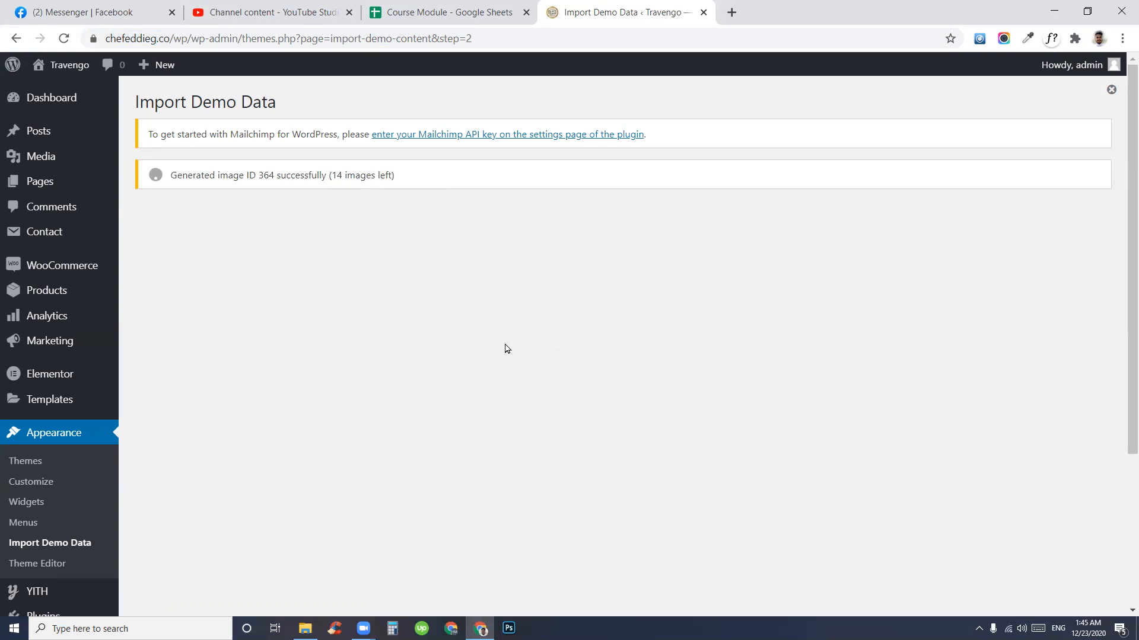
click(172, 12)
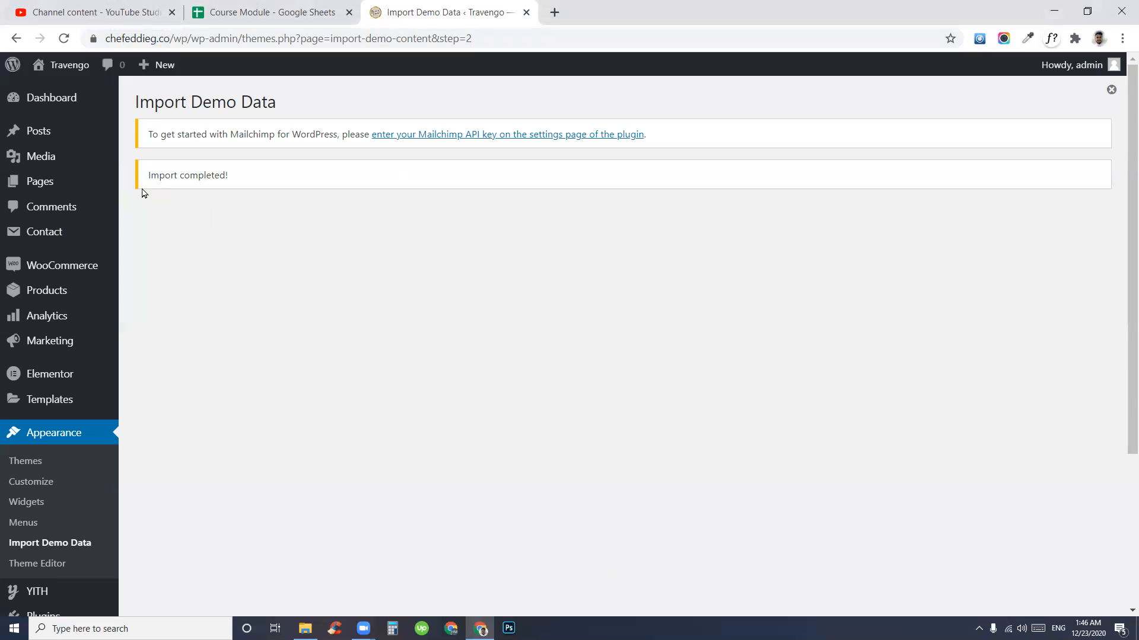
- Open the live site from Visit Site in a new browser tab and load the storefront
drag(148, 179, 360, 158)
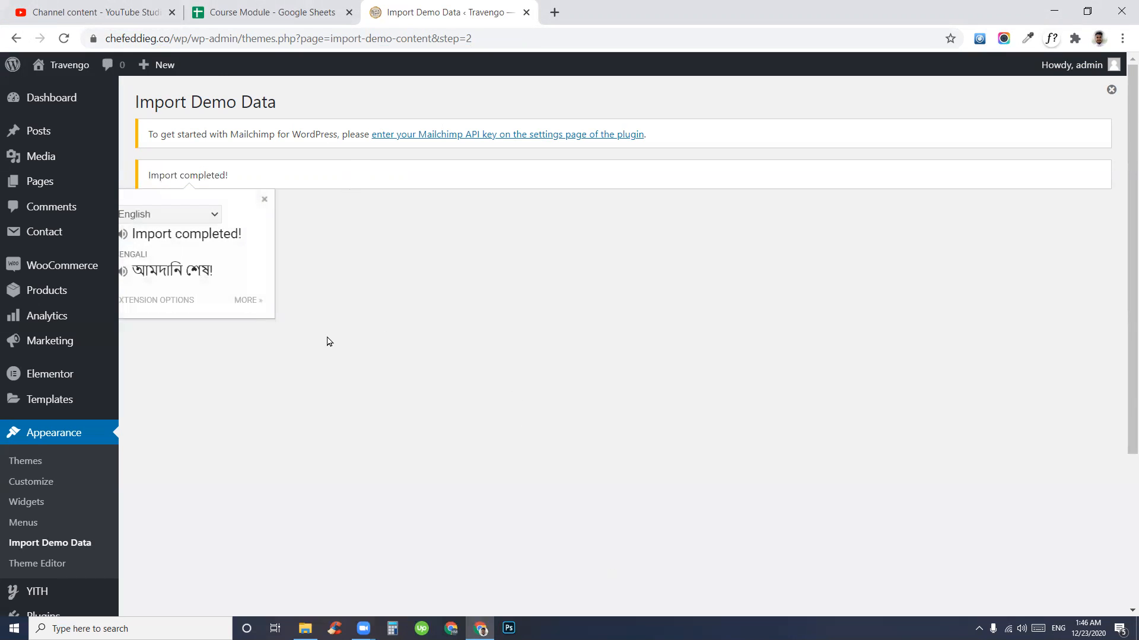
click(292, 201)
mouse_move(53, 66)
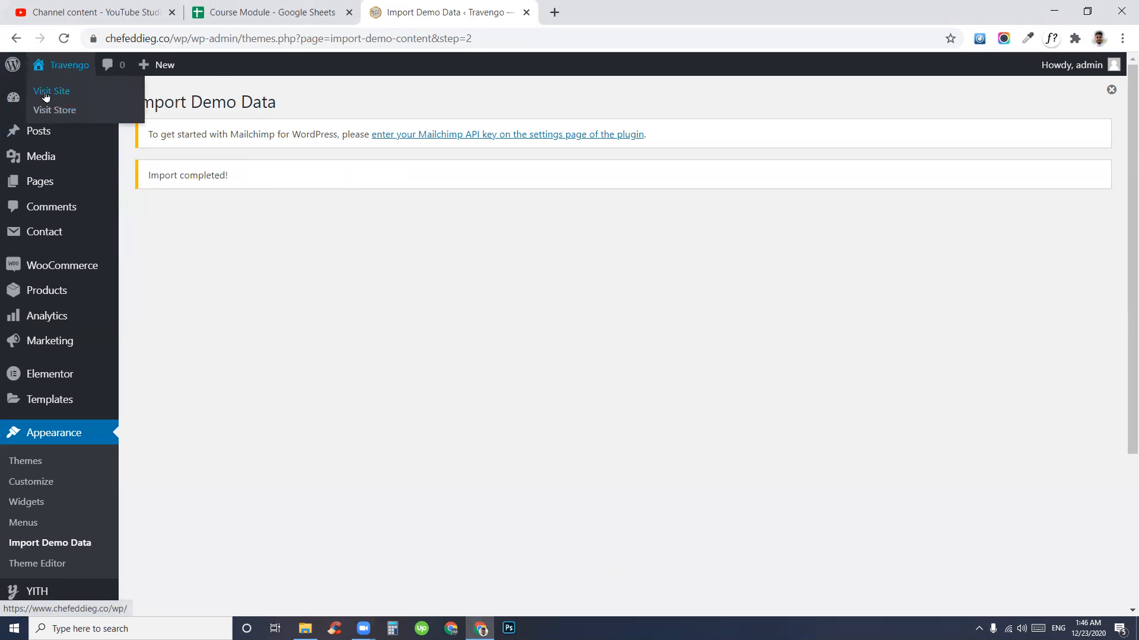
right_click(48, 91)
click(89, 105)
click(629, 10)
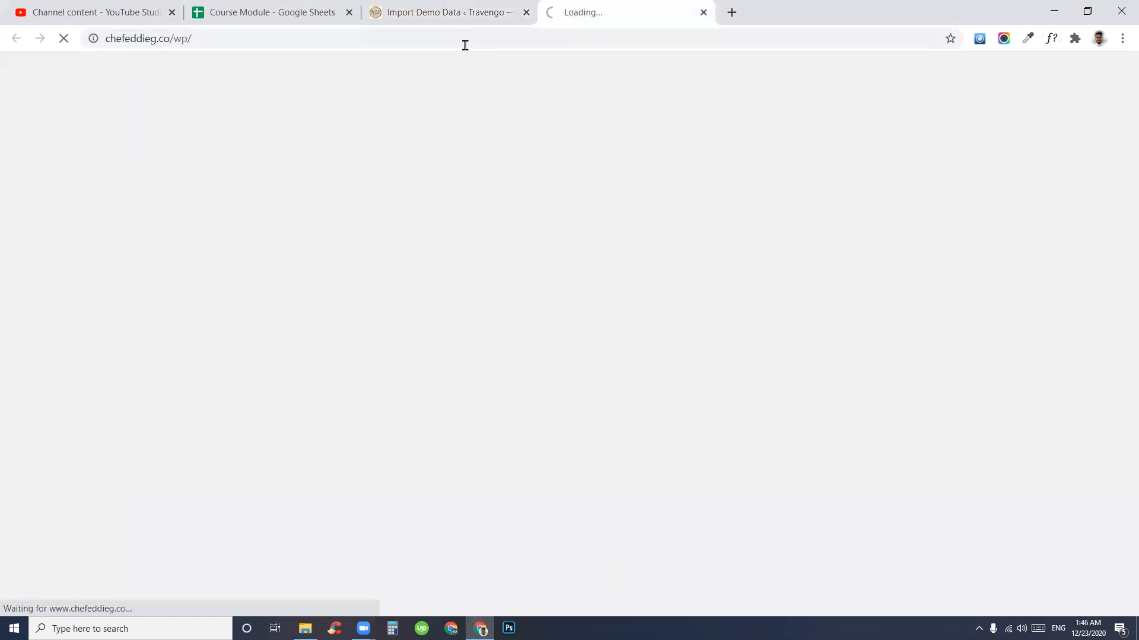
click(343, 41)
click(459, 42)
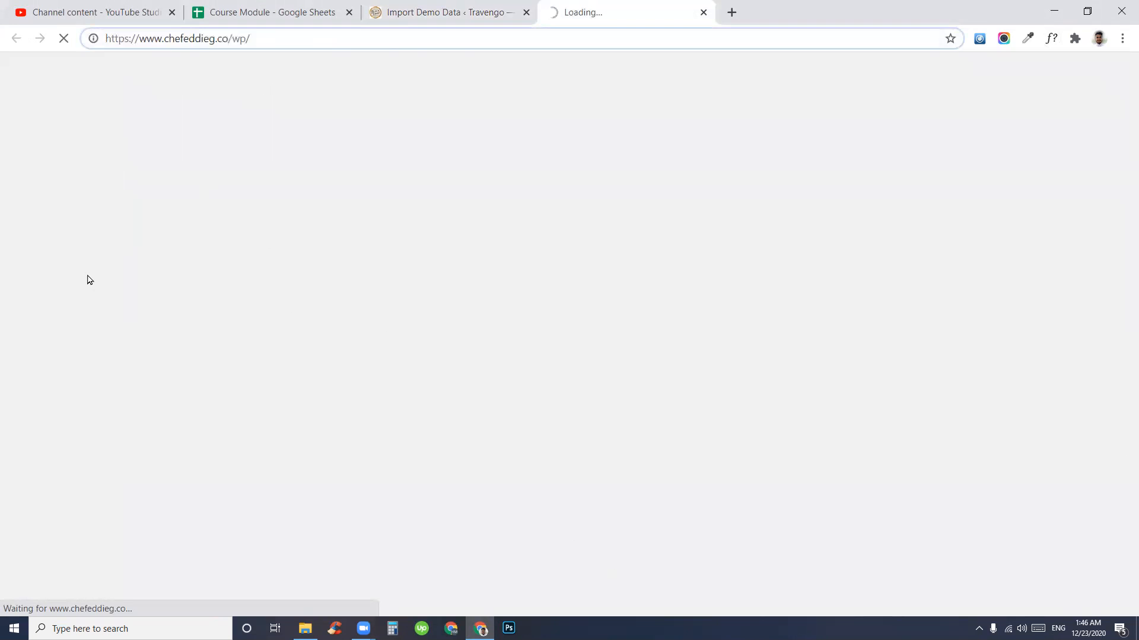
key(Return)
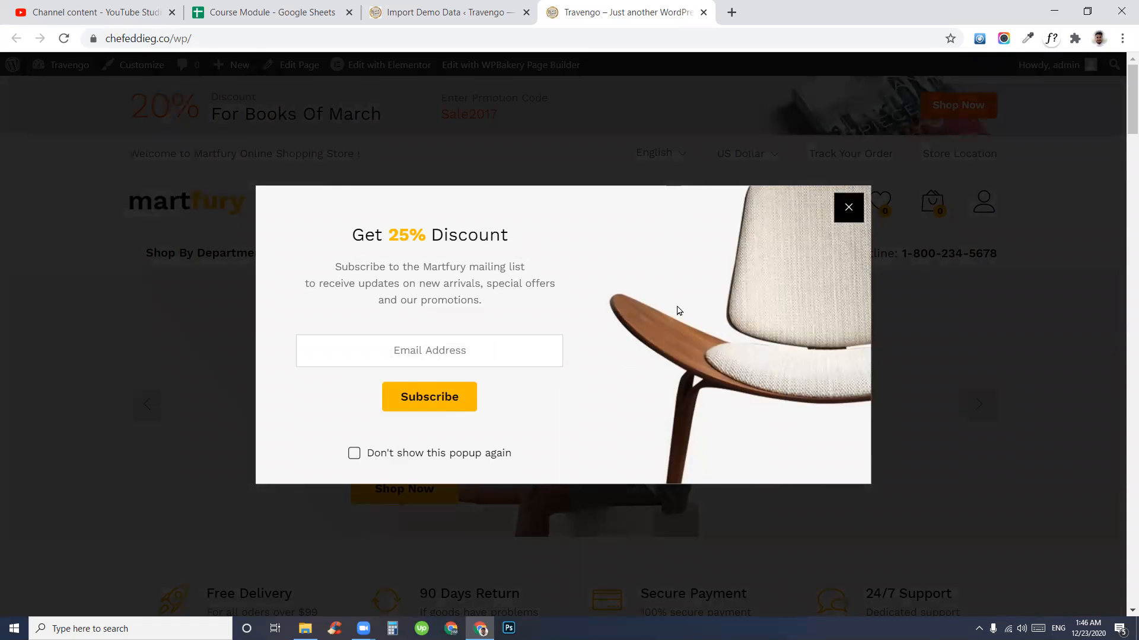
- Close the subscribe popup, advance the hero slider, and scroll through the homepage sections
click(848, 207)
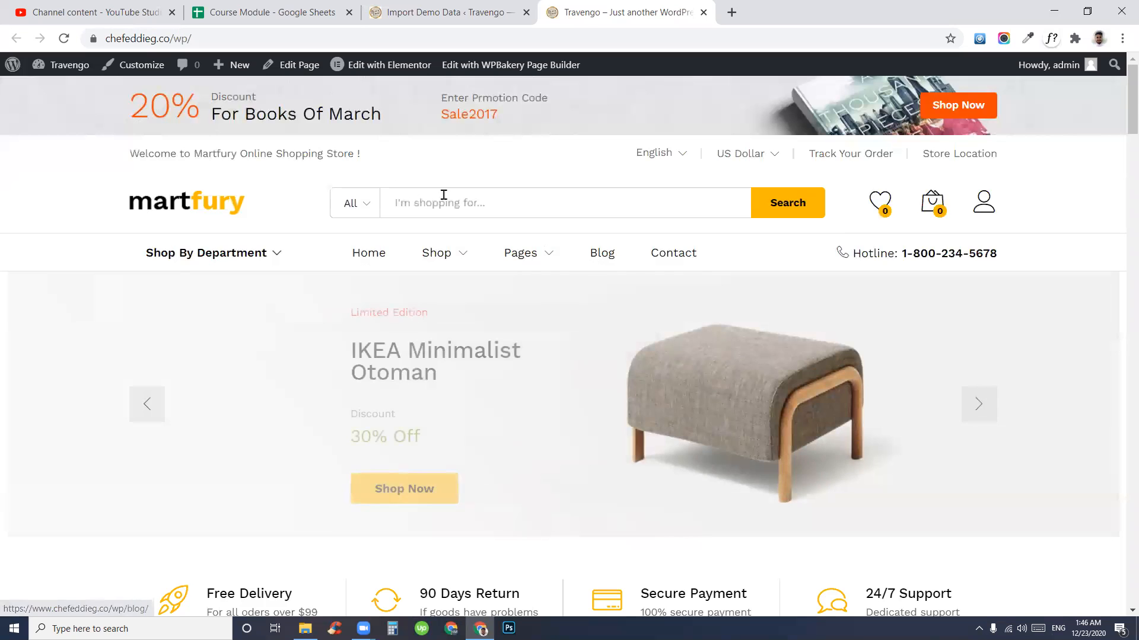
click(971, 409)
click(971, 411)
scroll(949, 391, down, 10)
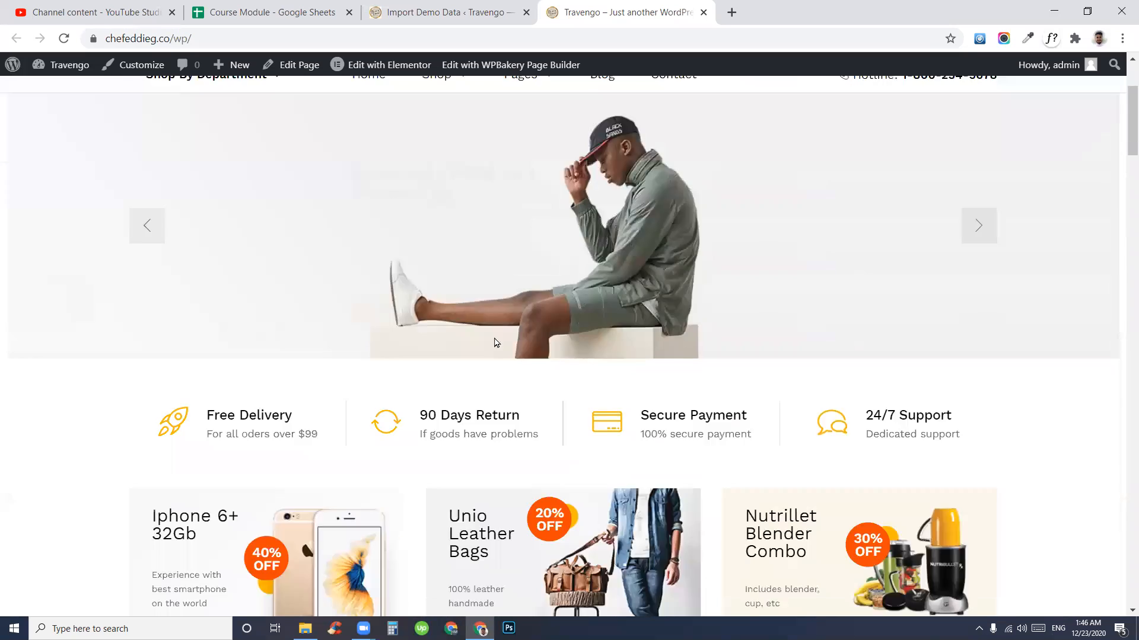
scroll(399, 363, down, 15)
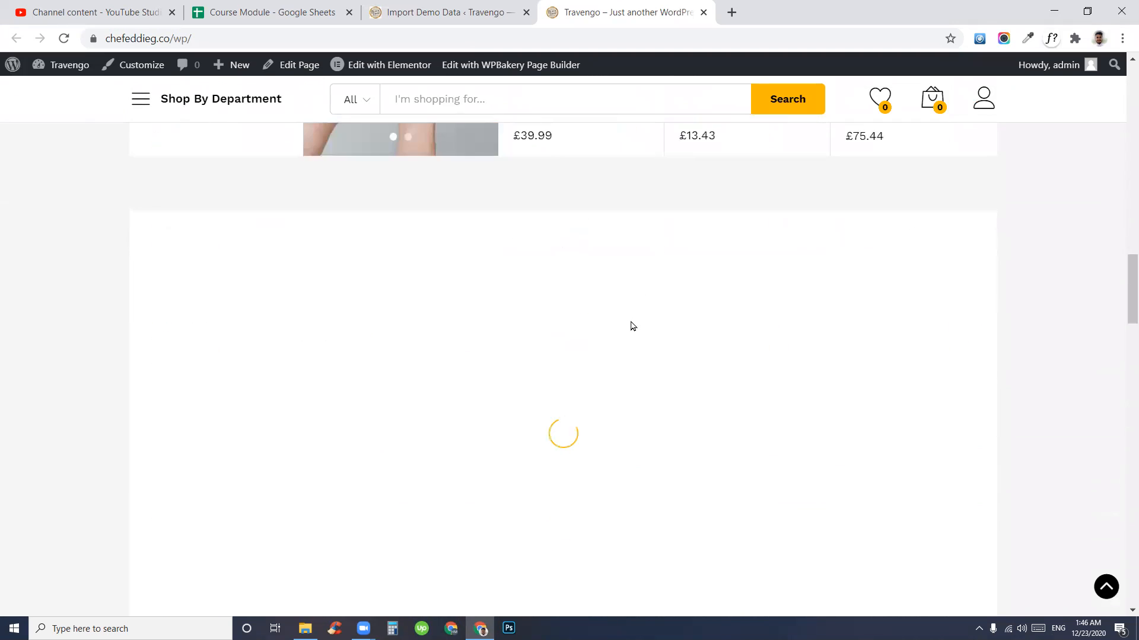
scroll(632, 326, down, 10)
scroll(497, 357, down, 10)
scroll(497, 356, down, 10)
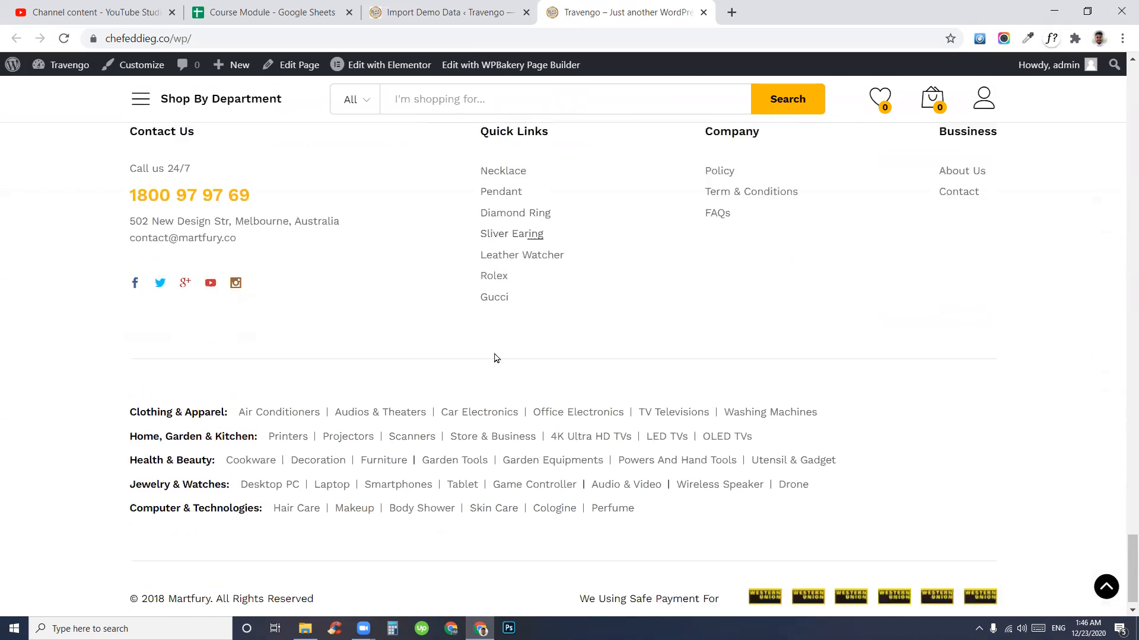
scroll(358, 521, up, 15)
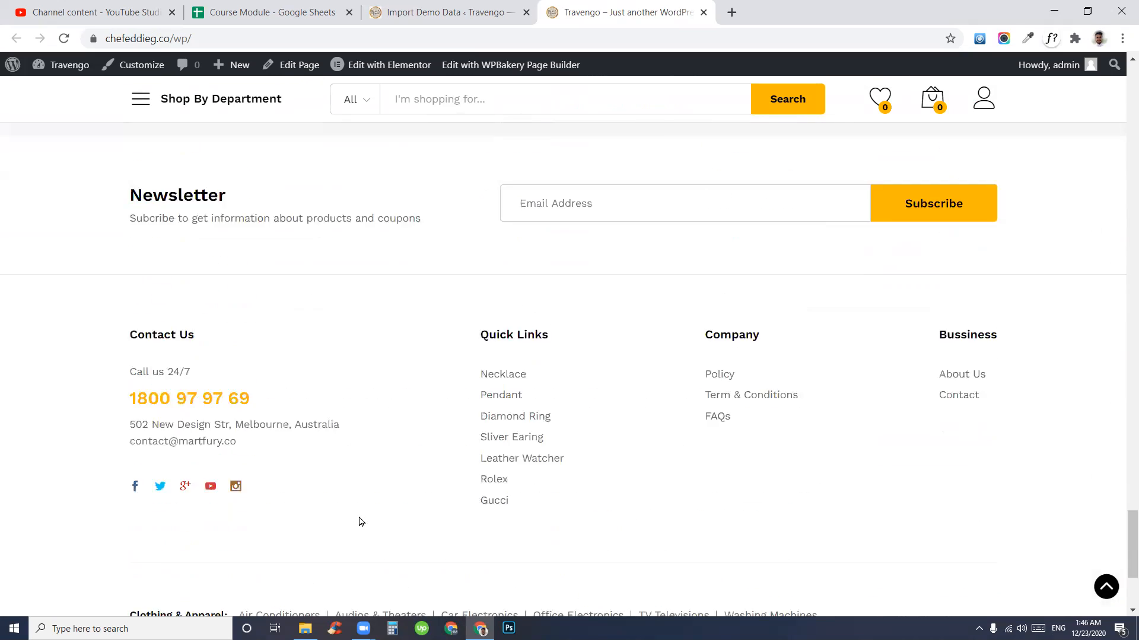
scroll(630, 446, up, 15)
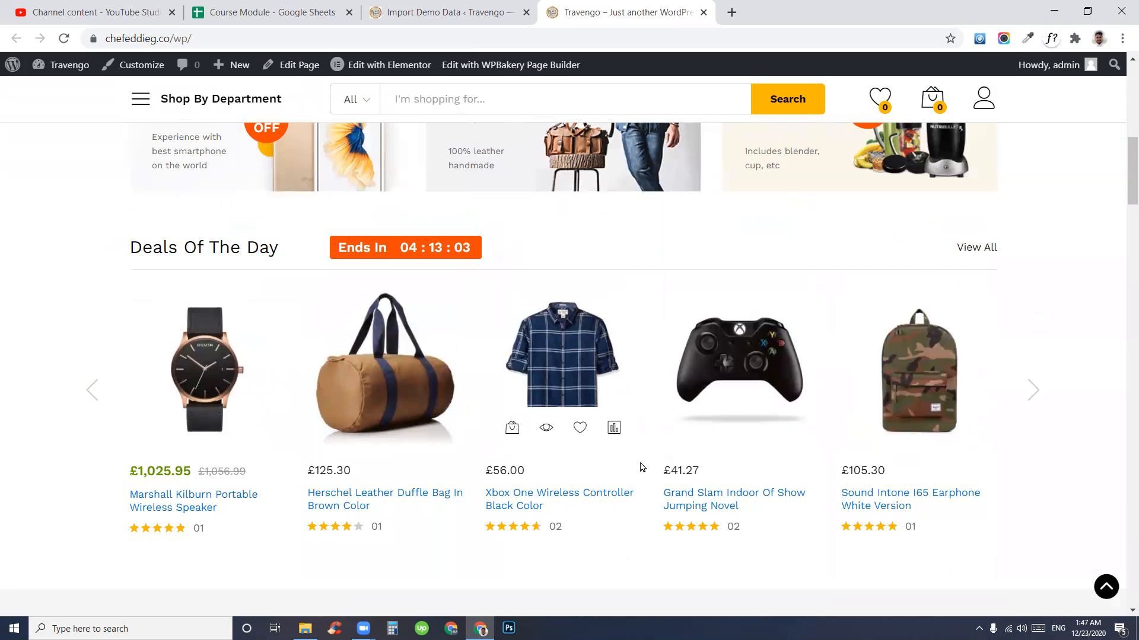
scroll(409, 428, up, 6)
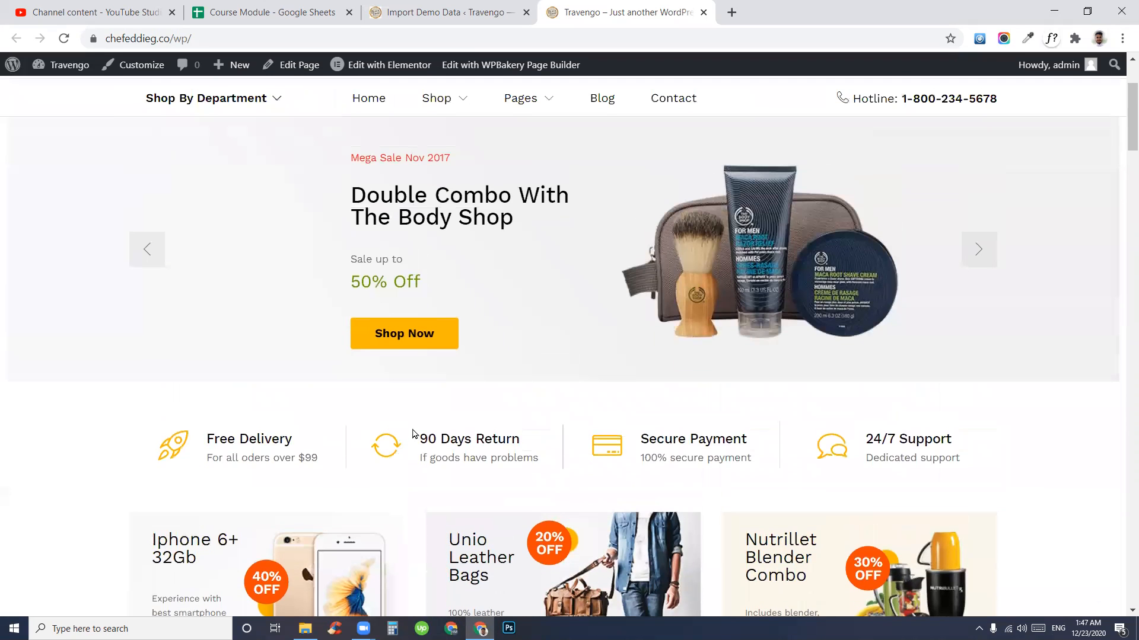
scroll(413, 433, up, 3)
click(978, 410)
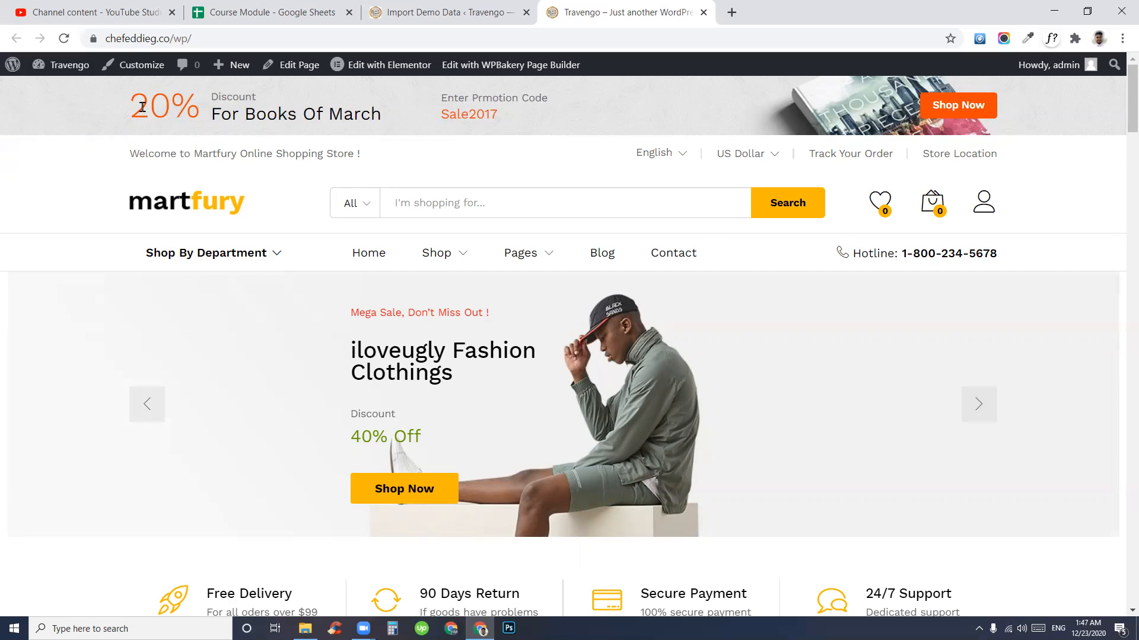
- Translate part of the promo banner text and browse more Deals Of The Day products
drag(143, 107, 322, 115)
click(181, 156)
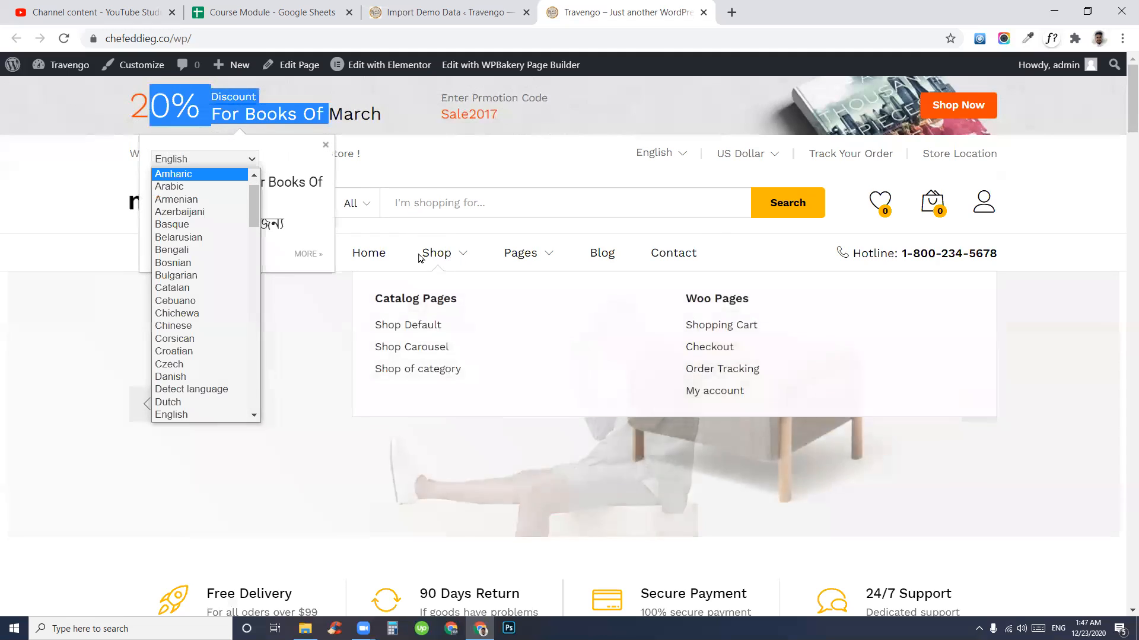
scroll(645, 224, down, 4)
scroll(795, 406, up, 4)
scroll(708, 428, down, 8)
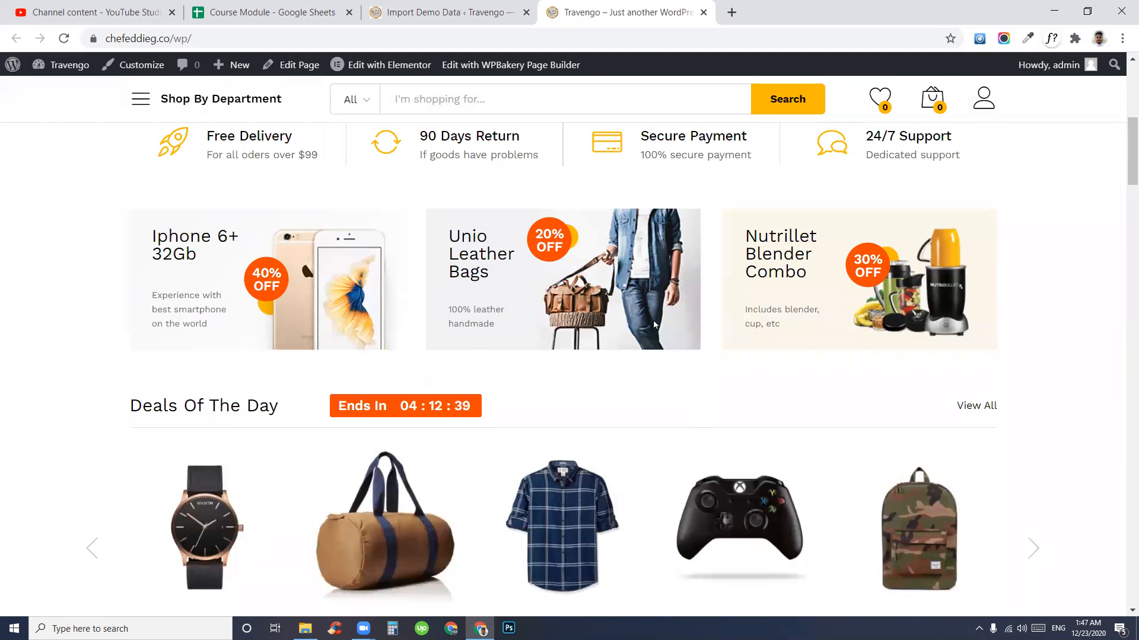
scroll(535, 398, down, 7)
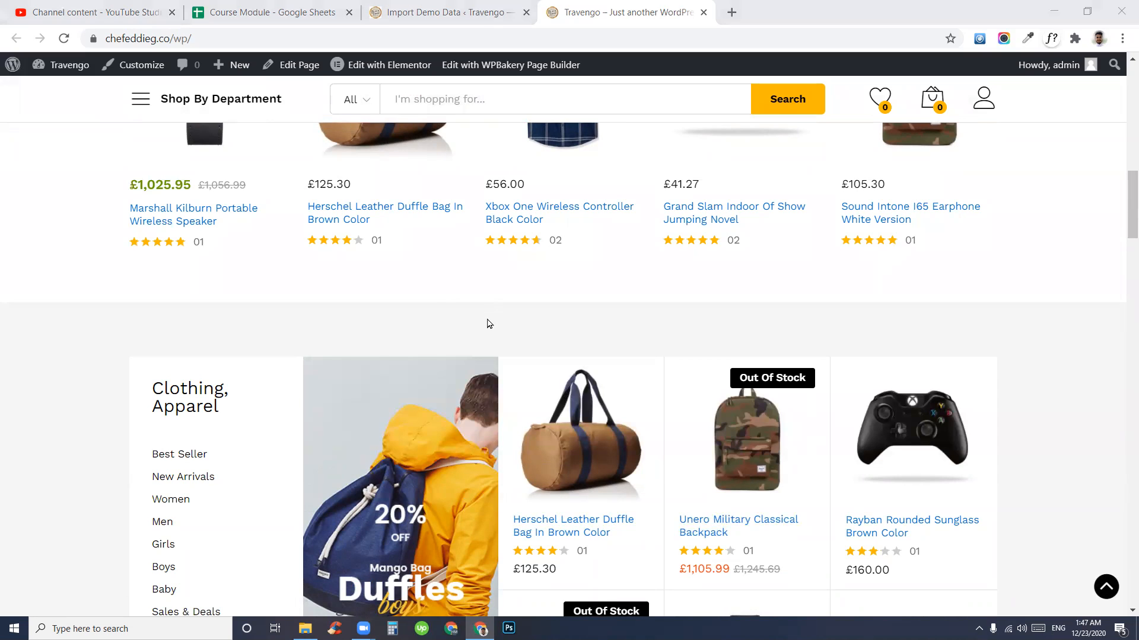
scroll(488, 323, up, 3)
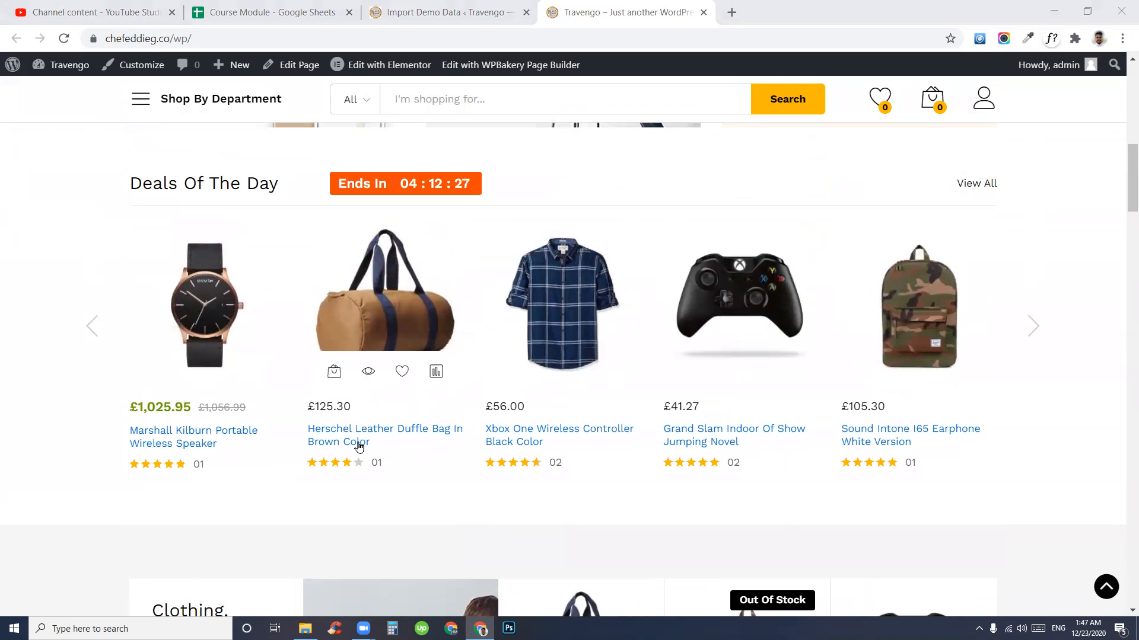
click(1032, 327)
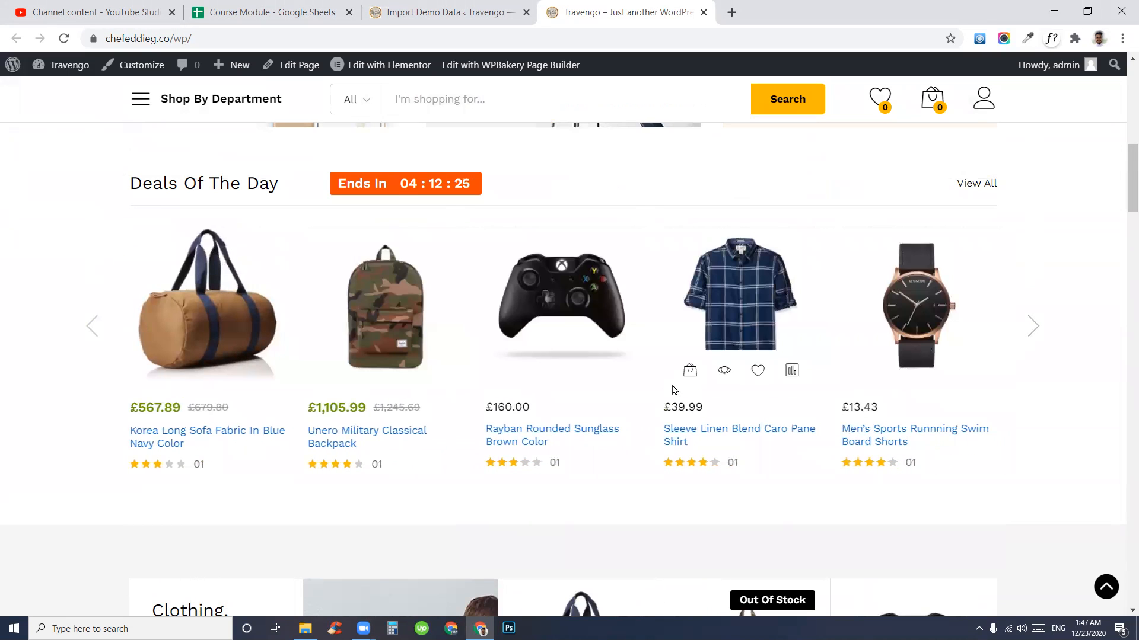
scroll(525, 341, up, 1)
scroll(526, 341, up, 10)
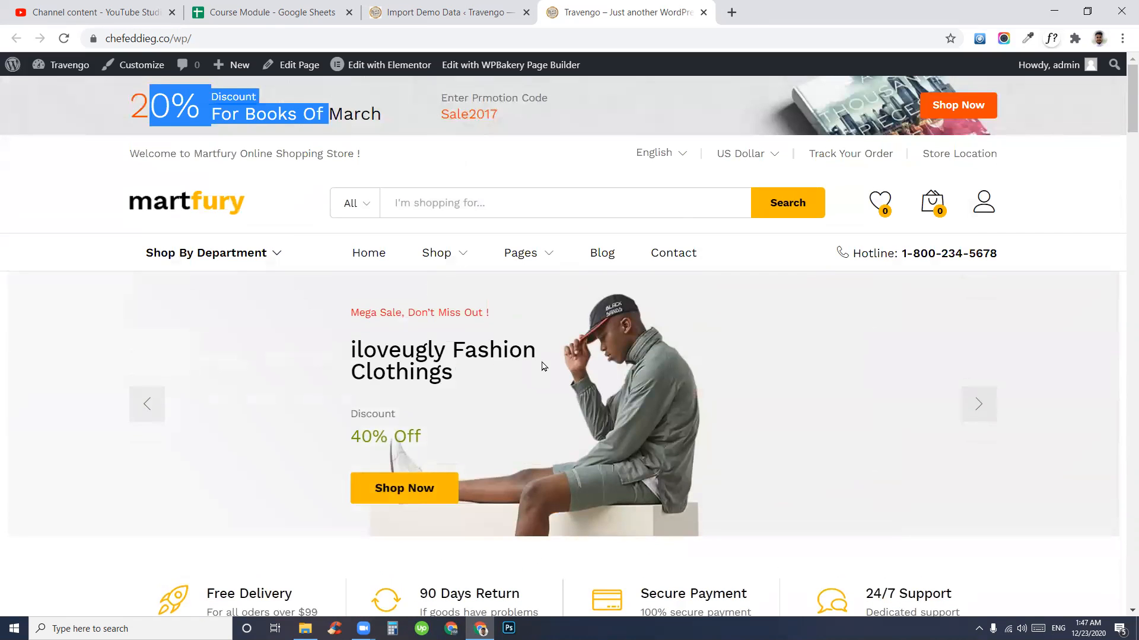
scroll(485, 272, down, 7)
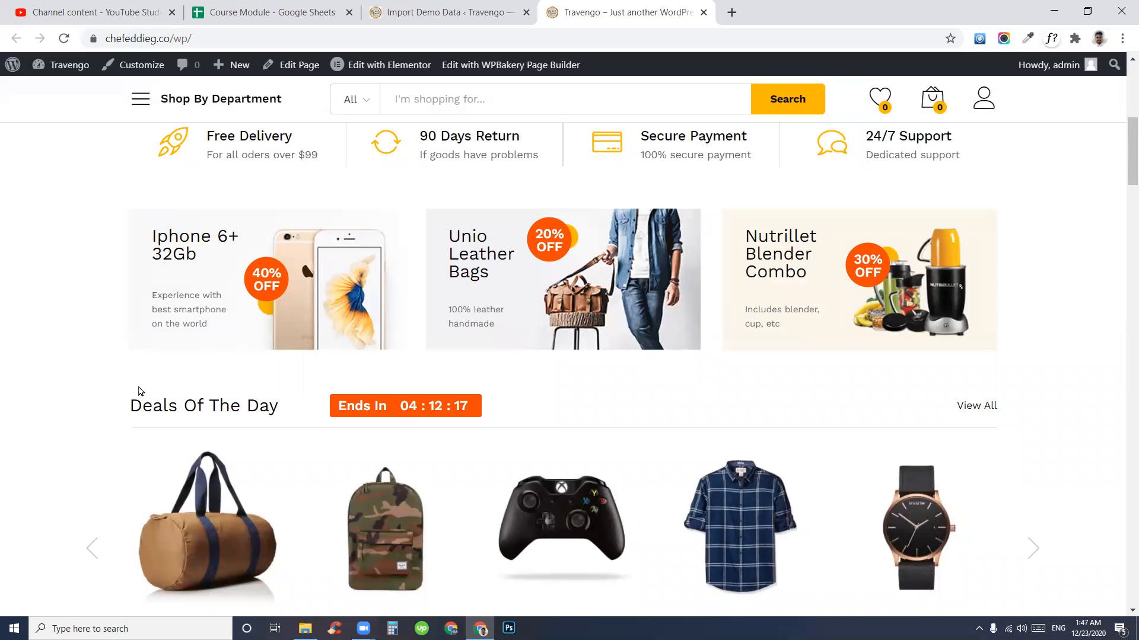
scroll(140, 388, down, 7)
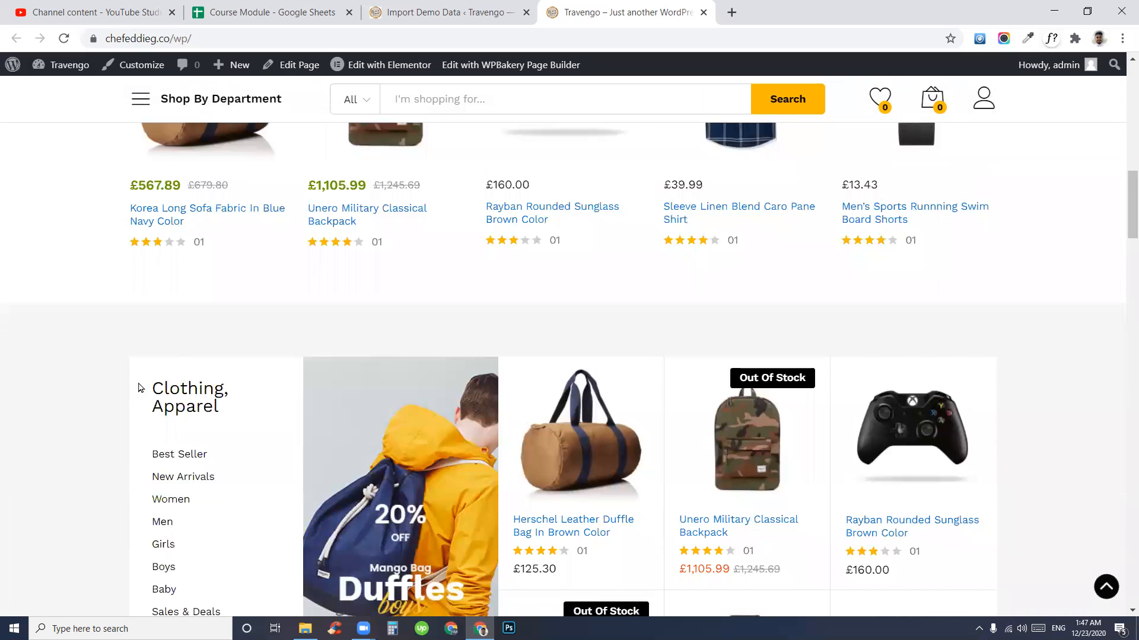
scroll(140, 388, down, 3)
- Check the Import Demo Data tab, then translate the whole promo banner text on the storefront
click(441, 7)
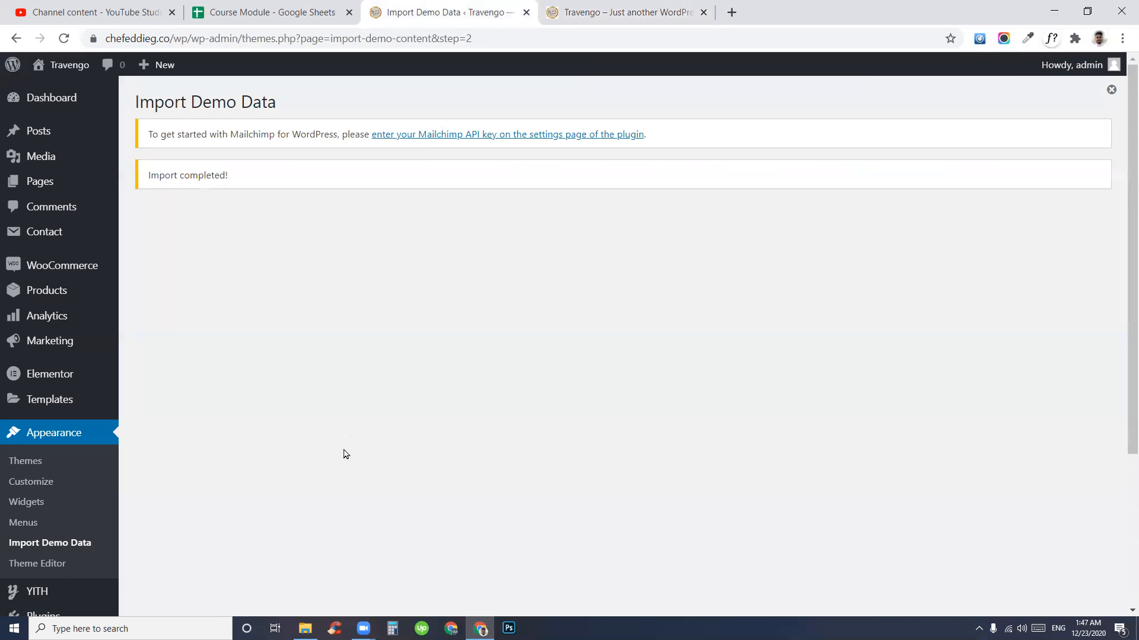
scroll(345, 453, down, 4)
scroll(344, 453, up, 4)
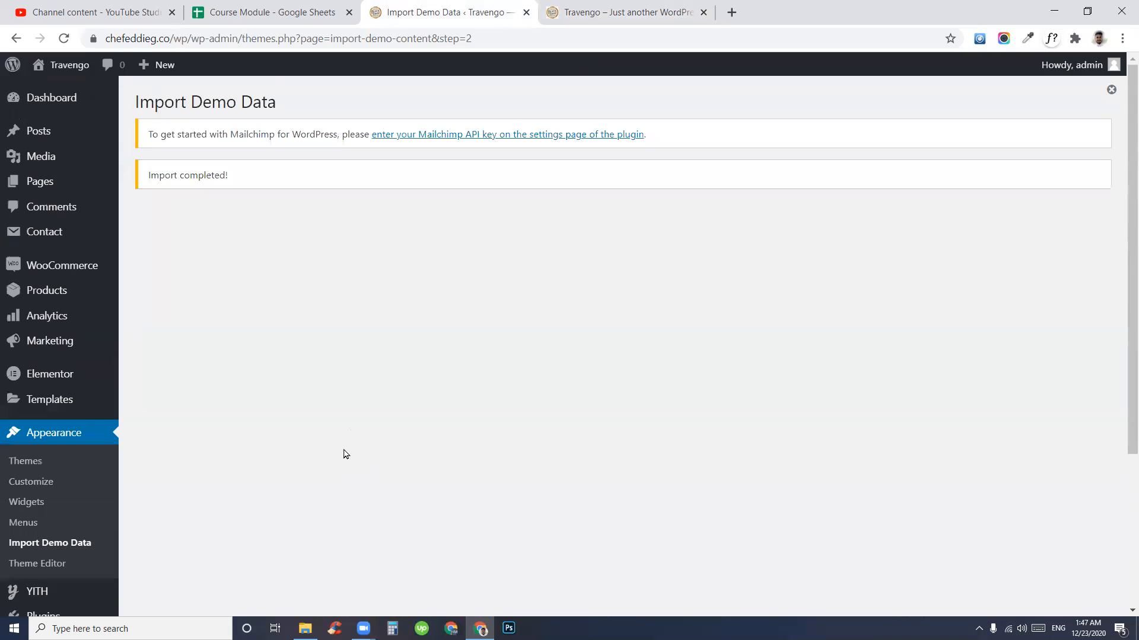
click(633, 6)
scroll(460, 415, up, 10)
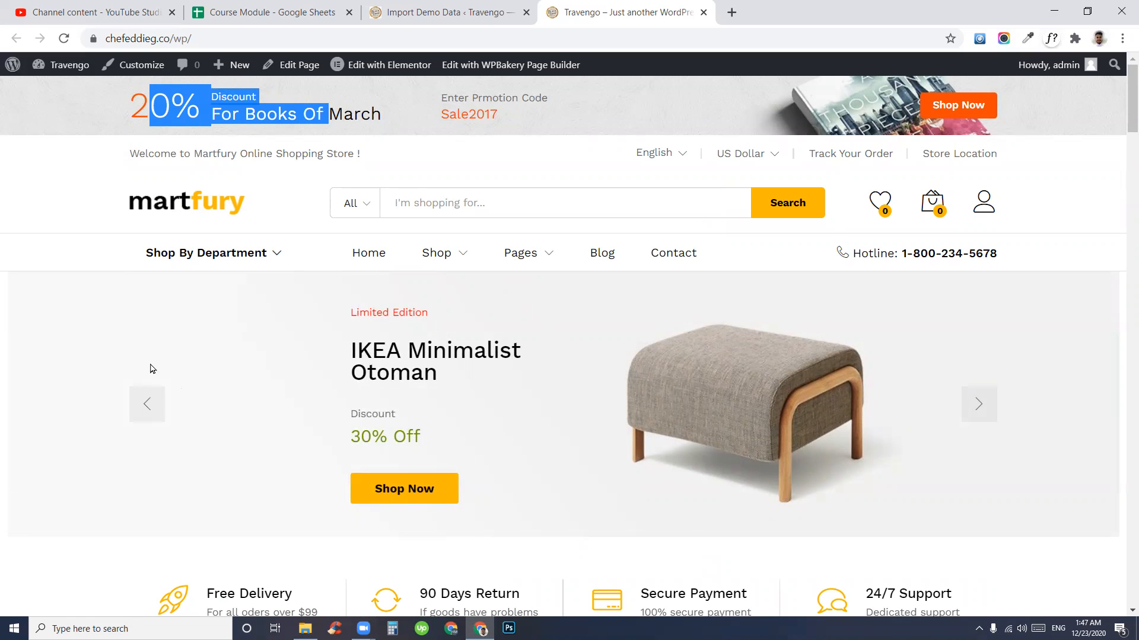
scroll(467, 344, down, 4)
scroll(451, 406, up, 4)
click(278, 153)
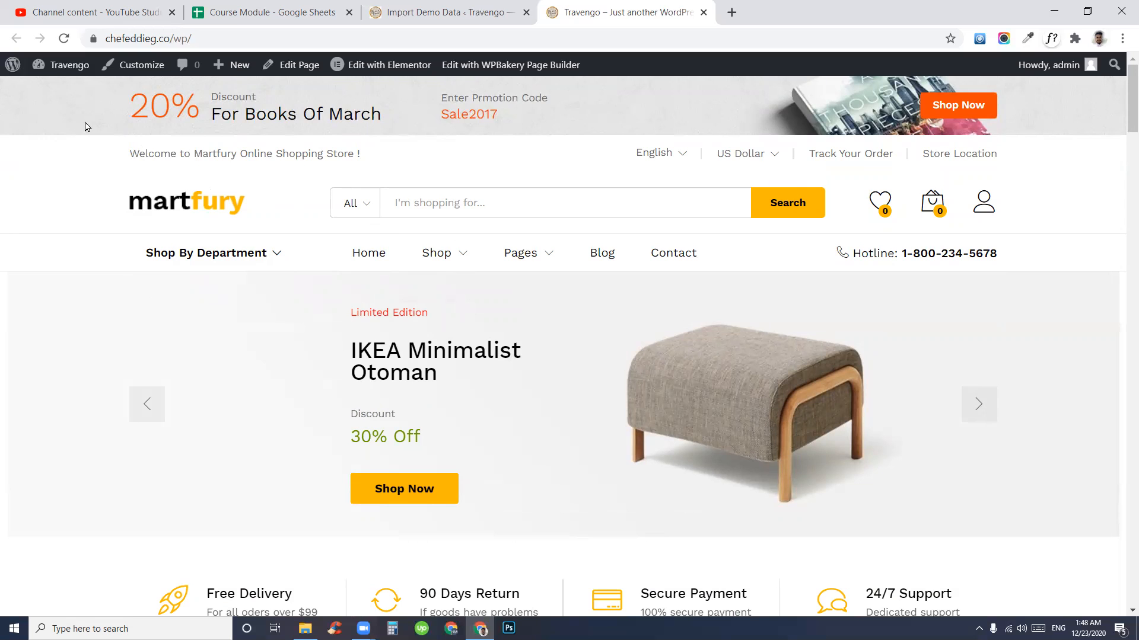
drag(27, 89, 639, 130)
click(524, 147)
click(135, 144)
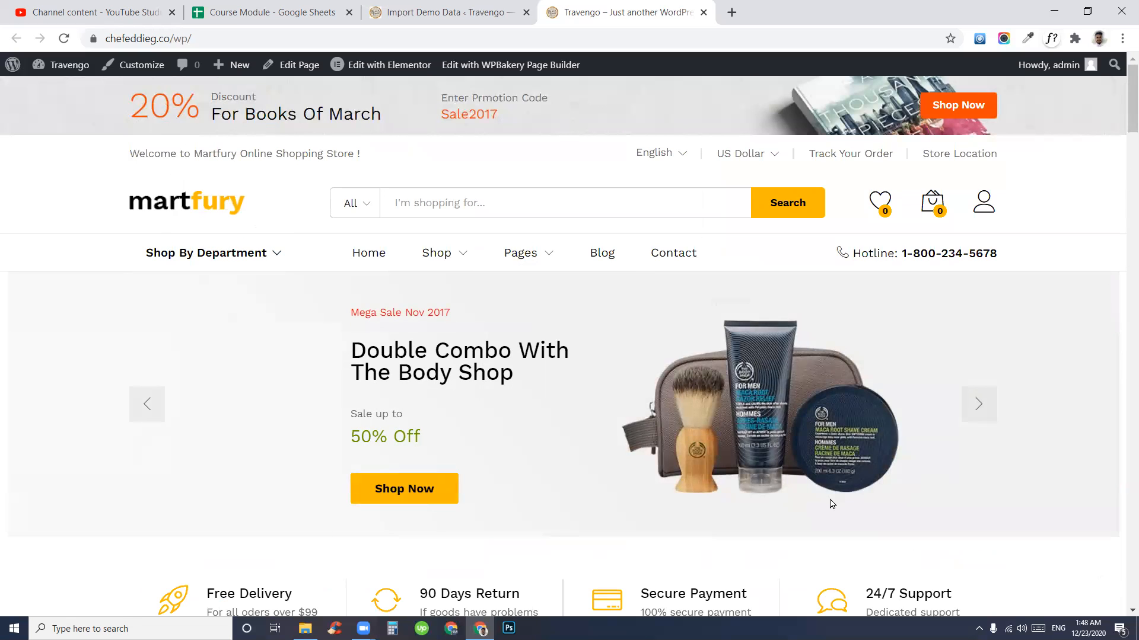
- Capture the full browser page and frame the promo banner and header area in red
key(Print)
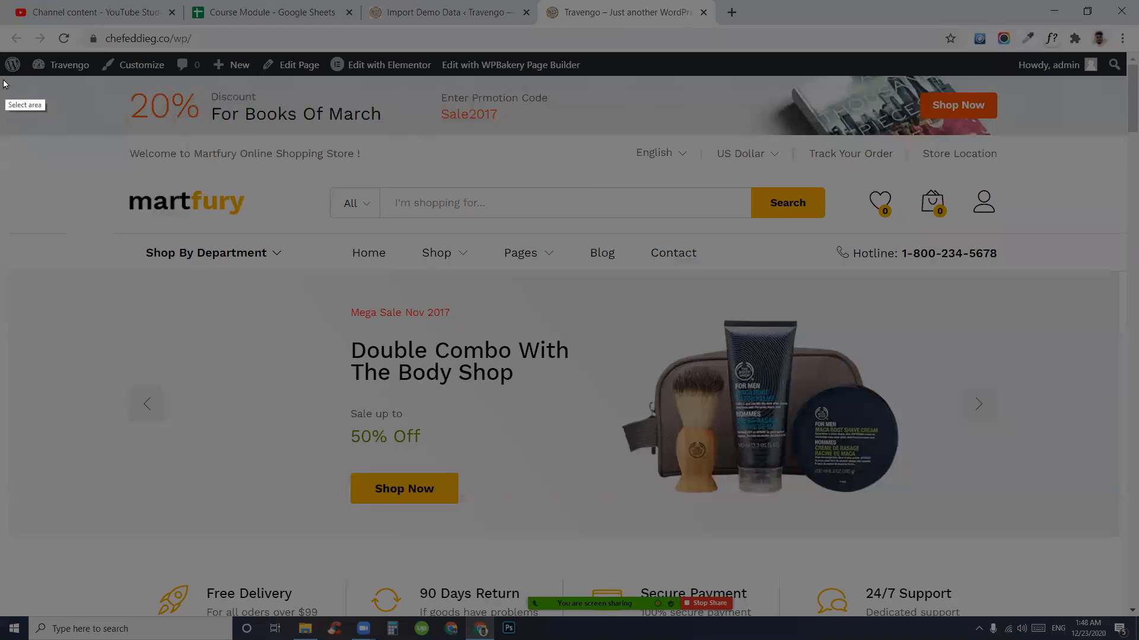
mouse_move(0, 74)
mouse_down()
mouse_move(1129, 586)
mouse_move(1138, 620)
mouse_up()
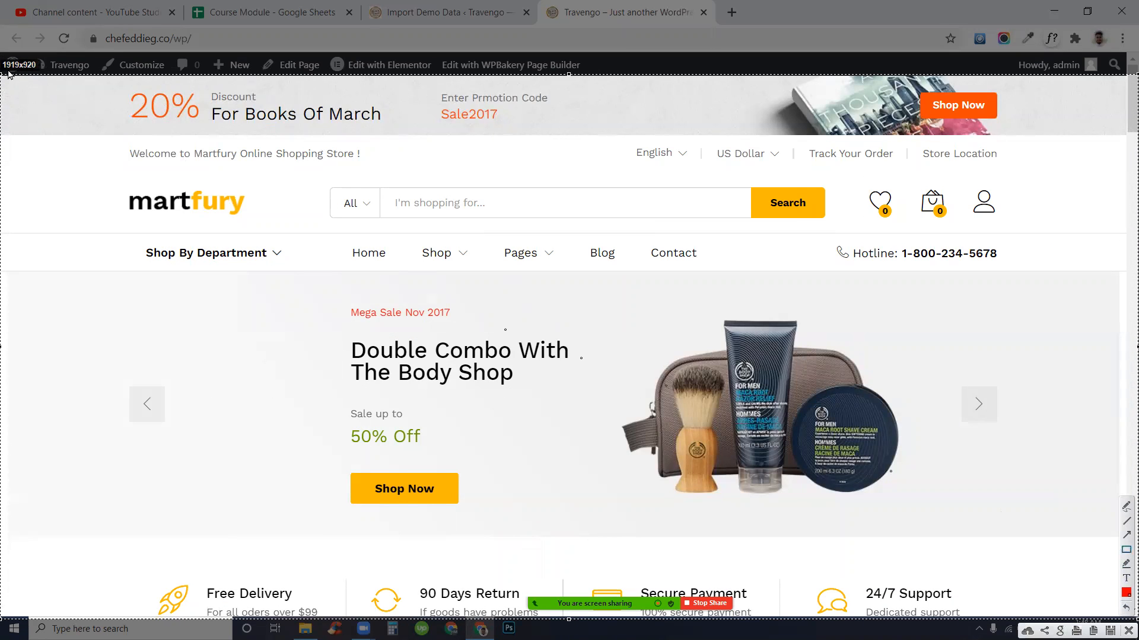
mouse_move(5, 76)
mouse_down()
mouse_move(51, 101)
mouse_move(800, 169)
mouse_move(1115, 160)
mouse_move(1122, 135)
mouse_up()
mouse_move(4, 140)
mouse_down()
mouse_move(699, 282)
mouse_move(1068, 287)
mouse_move(1119, 272)
mouse_up()
- Add red boxes around the martfury logo, search bar, navigation menu with hotline, and hero slider
mouse_move(72, 153)
mouse_down()
mouse_move(78, 253)
mouse_move(76, 241)
mouse_up()
drag(121, 190, 259, 217)
drag(334, 186, 826, 209)
mouse_move(282, 242)
mouse_down()
mouse_move(921, 288)
mouse_move(1051, 261)
mouse_up()
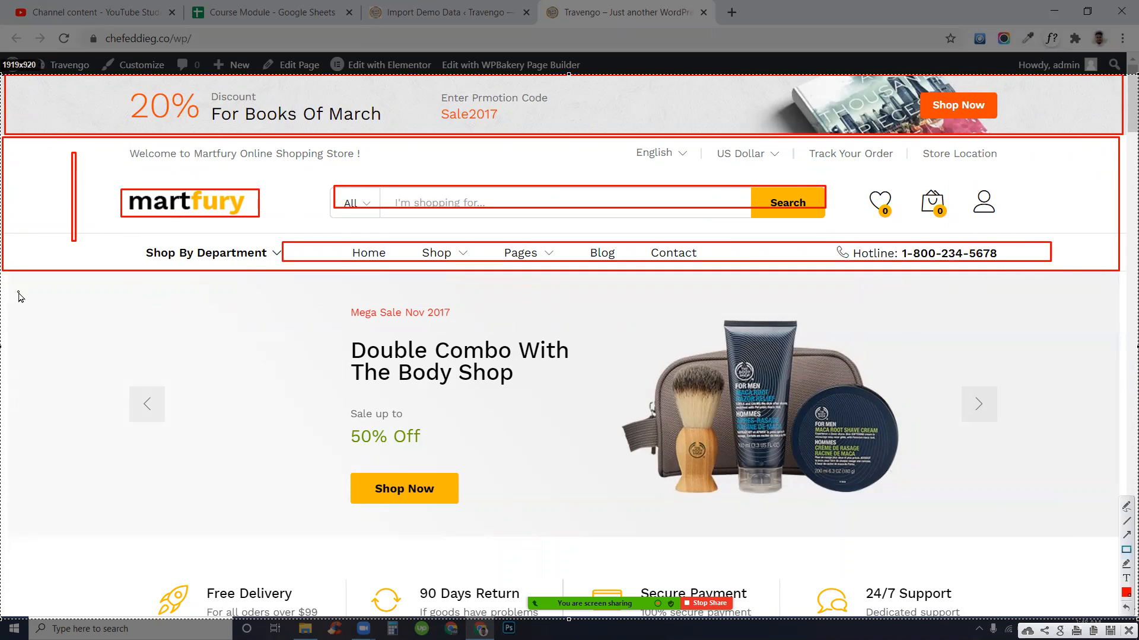
mouse_move(15, 284)
mouse_down()
mouse_move(36, 333)
mouse_move(949, 475)
mouse_move(1126, 527)
mouse_move(1122, 543)
mouse_up()
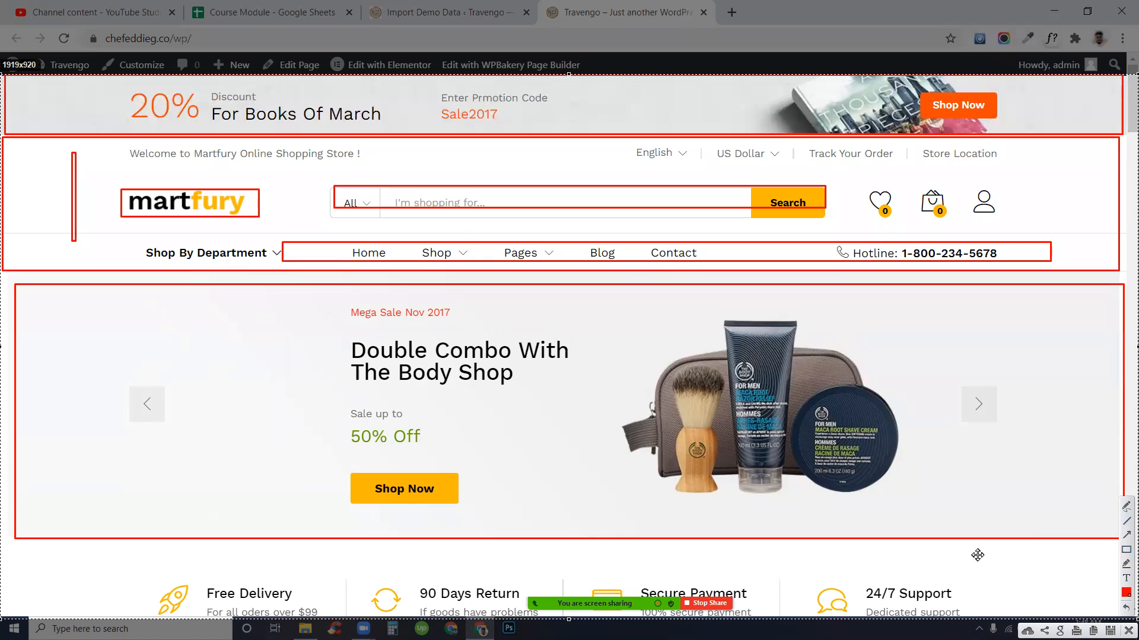
scroll(490, 408, down, 4)
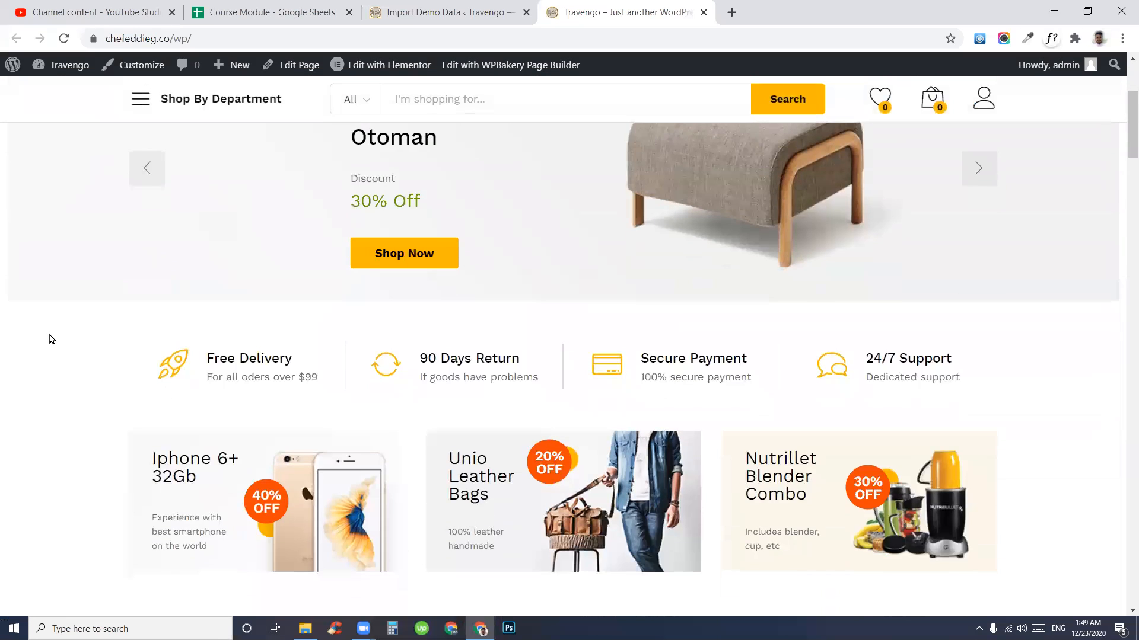
scroll(45, 336, down, 12)
scroll(94, 226, down, 15)
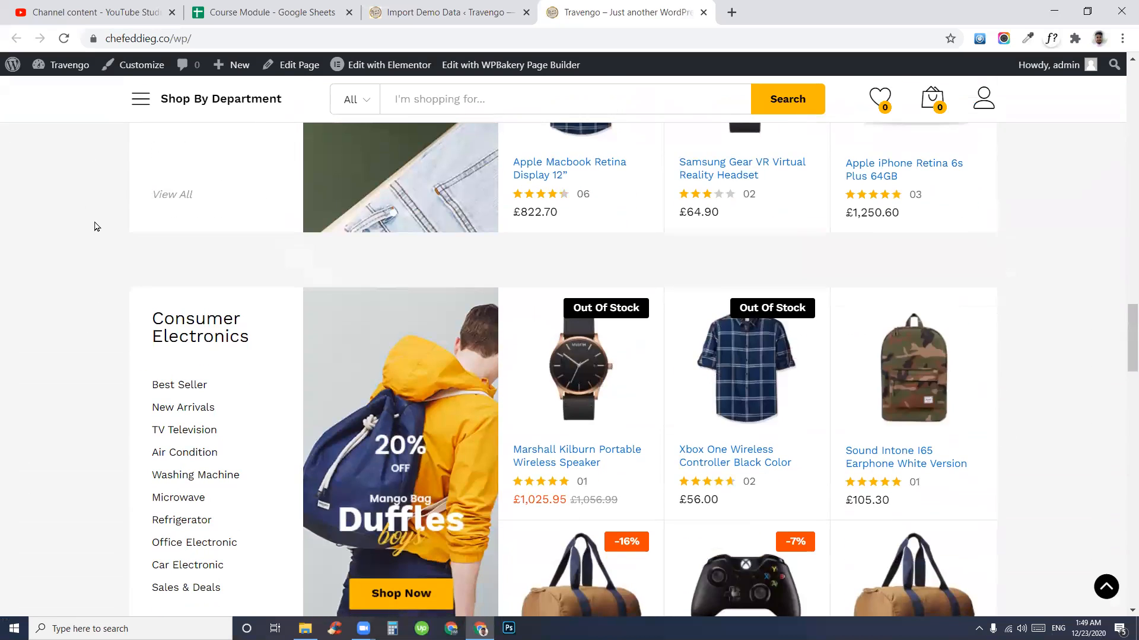
scroll(95, 228, down, 20)
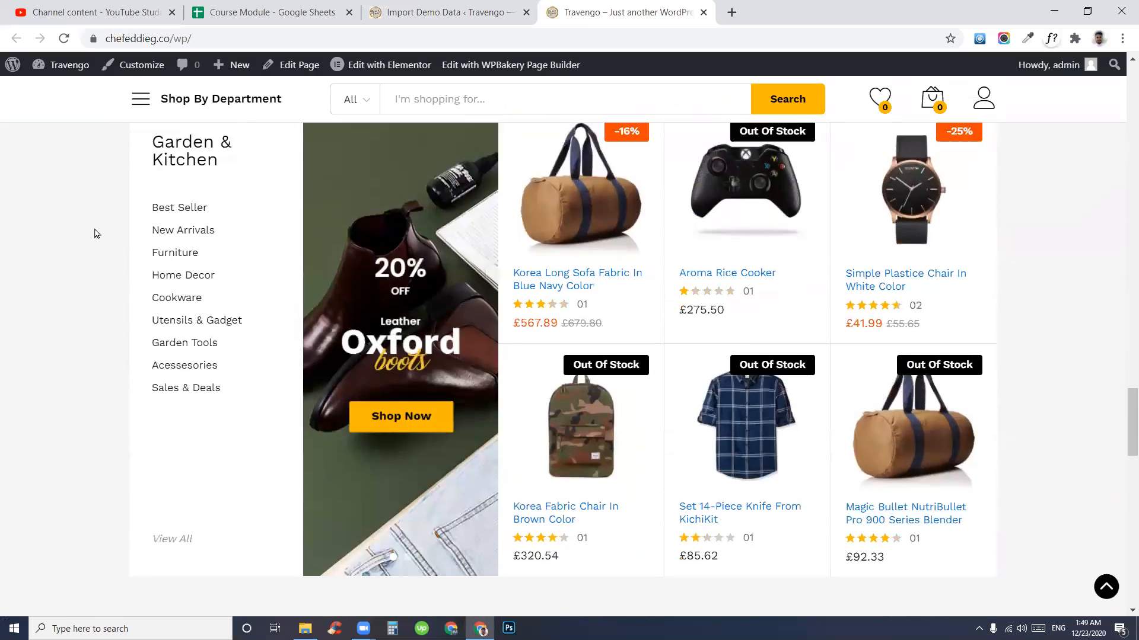
scroll(95, 233, down, 10)
scroll(95, 233, down, 3)
scroll(213, 330, up, 4)
scroll(213, 330, down, 4)
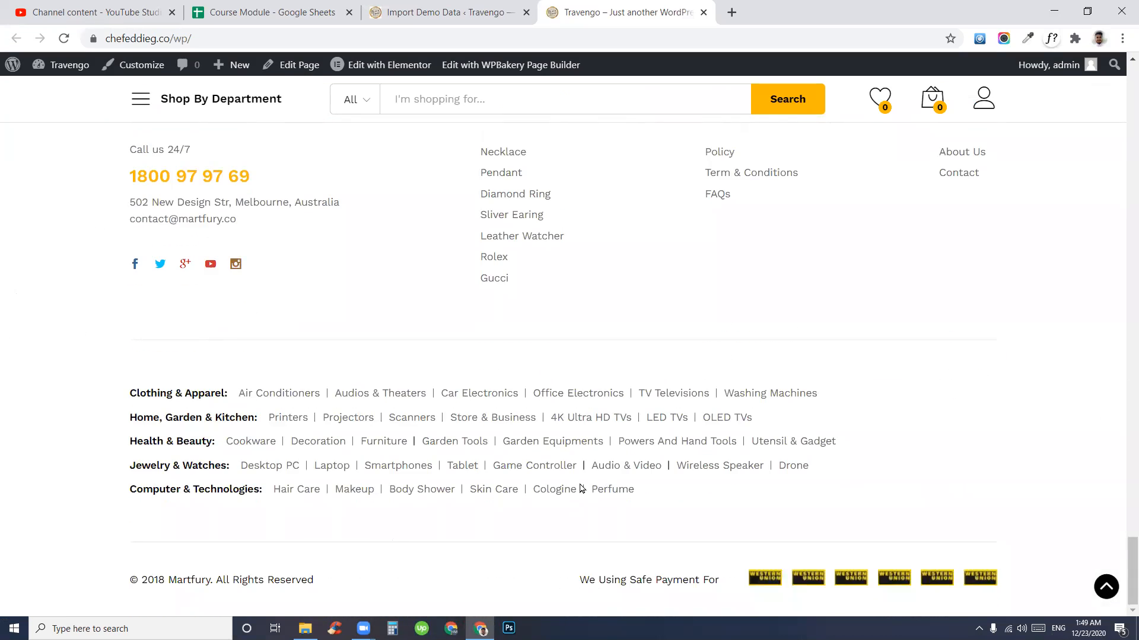
scroll(657, 504, up, 4)
scroll(851, 548, down, 3)
scroll(458, 459, down, 1)
drag(132, 146, 1055, 618)
click(1024, 355)
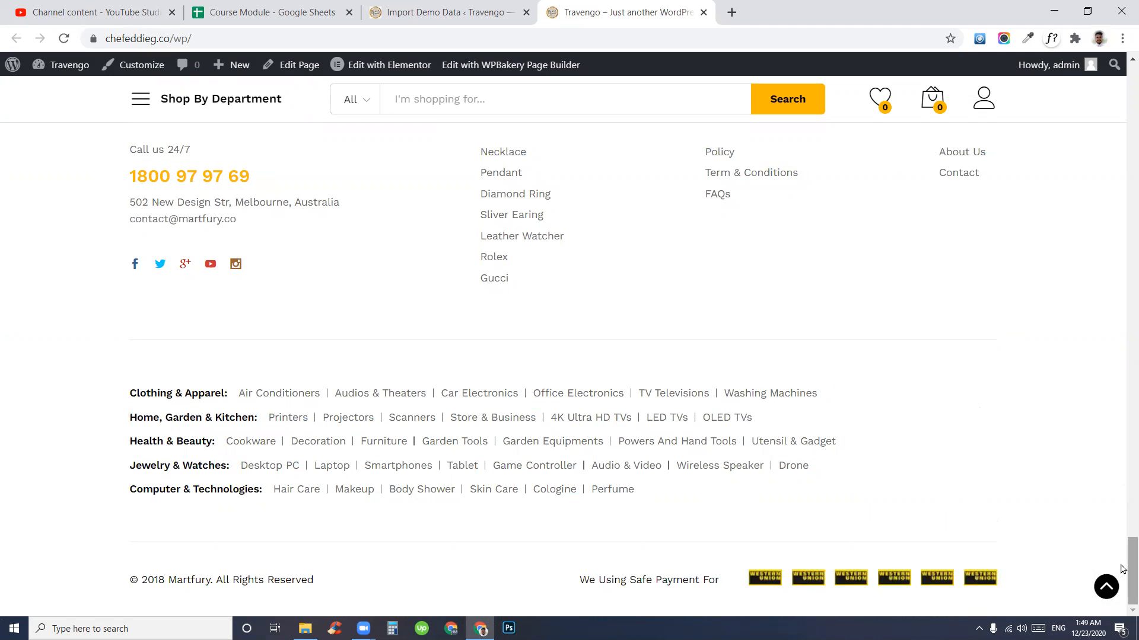
drag(1121, 570, 1099, 83)
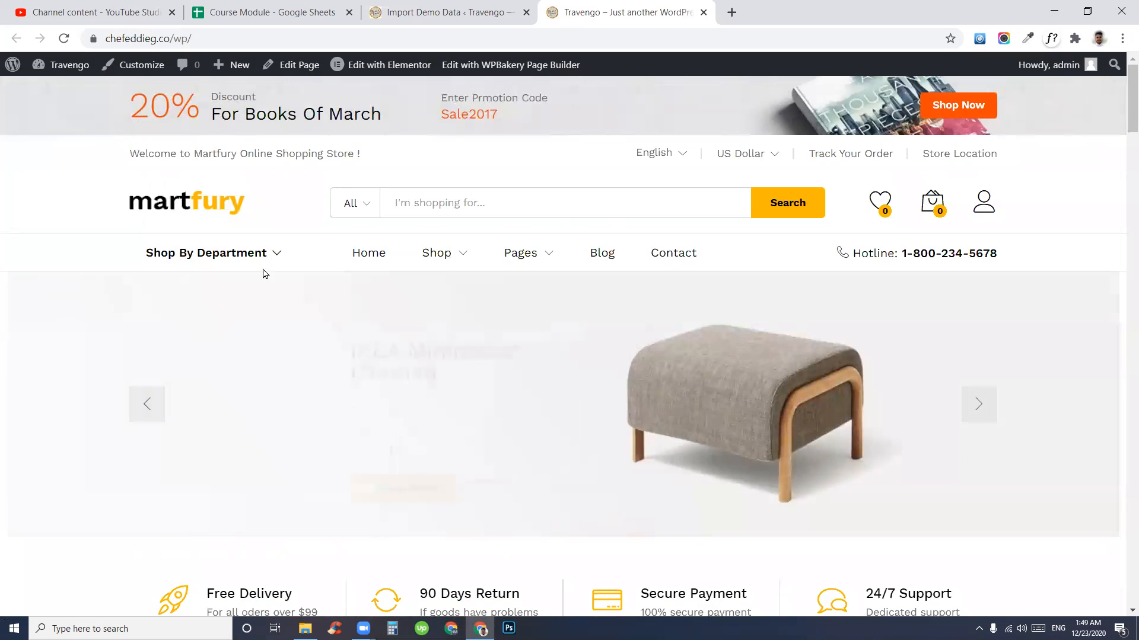
drag(161, 109, 226, 110)
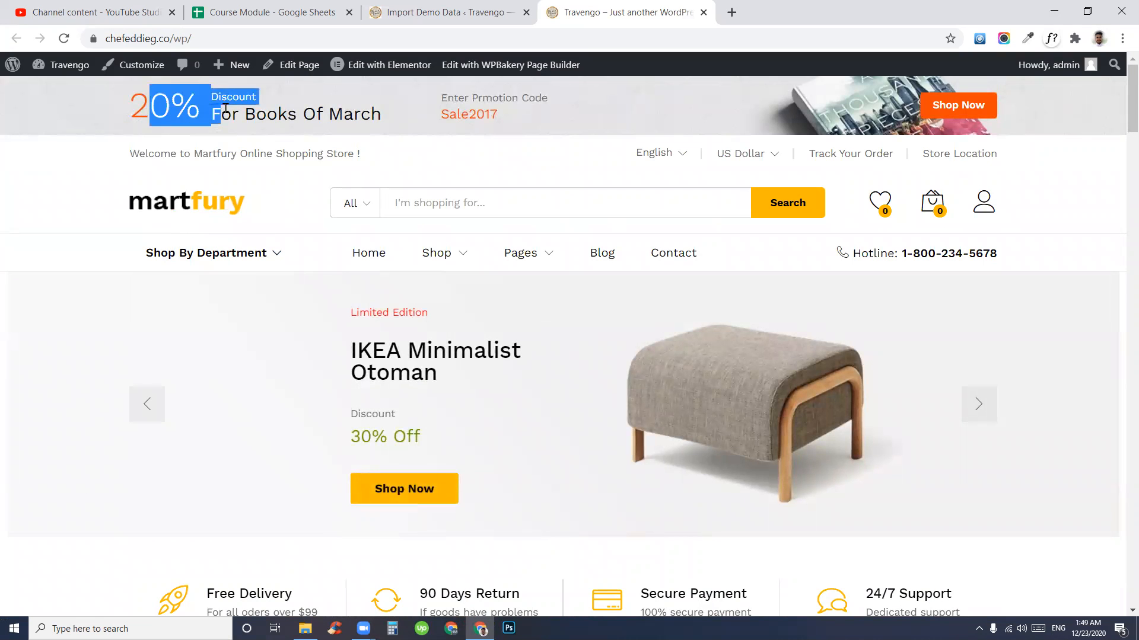
click(365, 157)
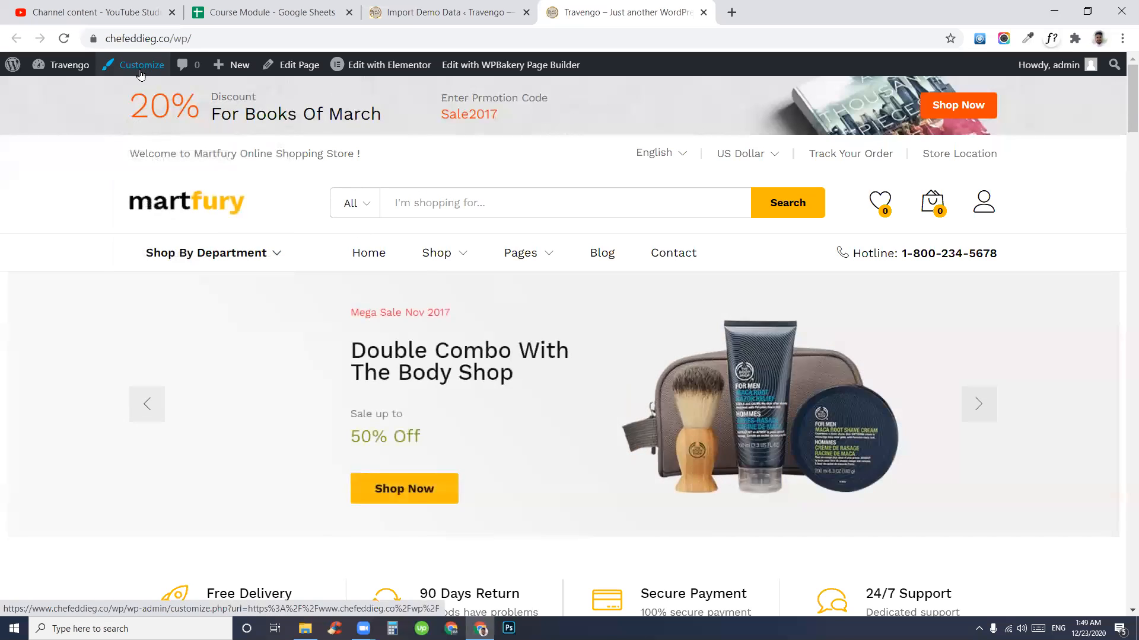
scroll(791, 415, down, 4)
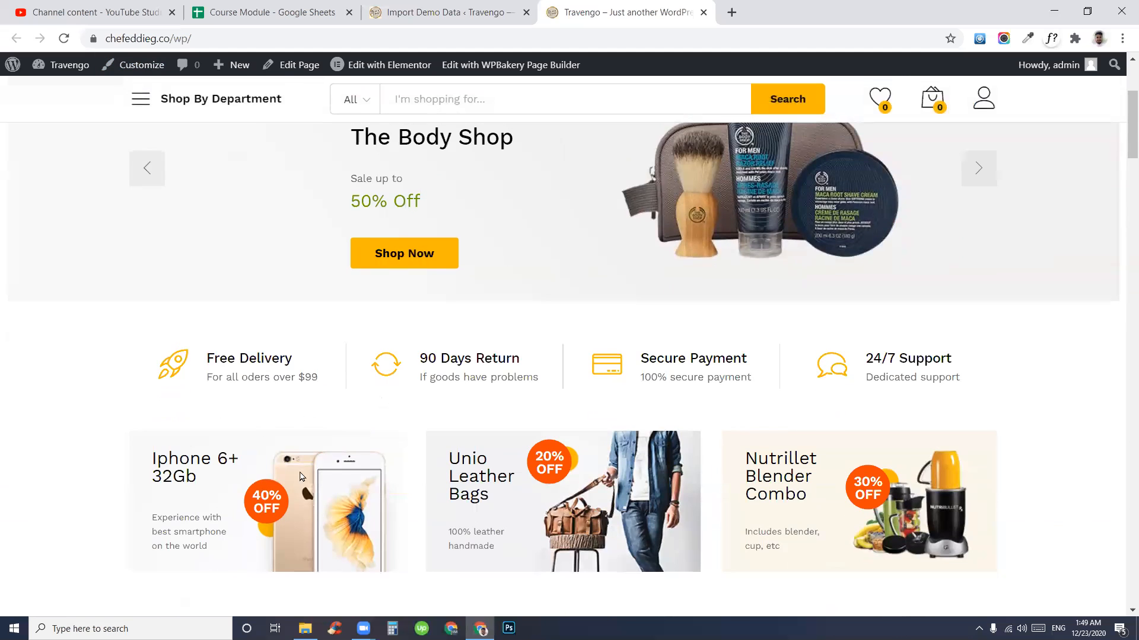
scroll(287, 225, down, 7)
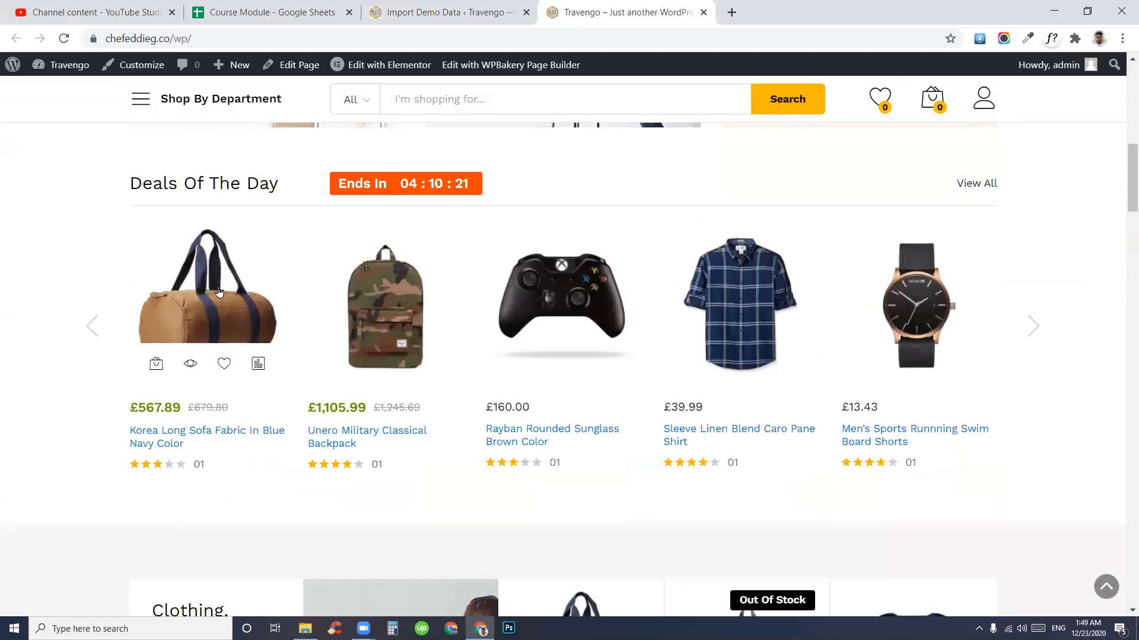
scroll(858, 411, down, 4)
scroll(427, 379, up, 15)
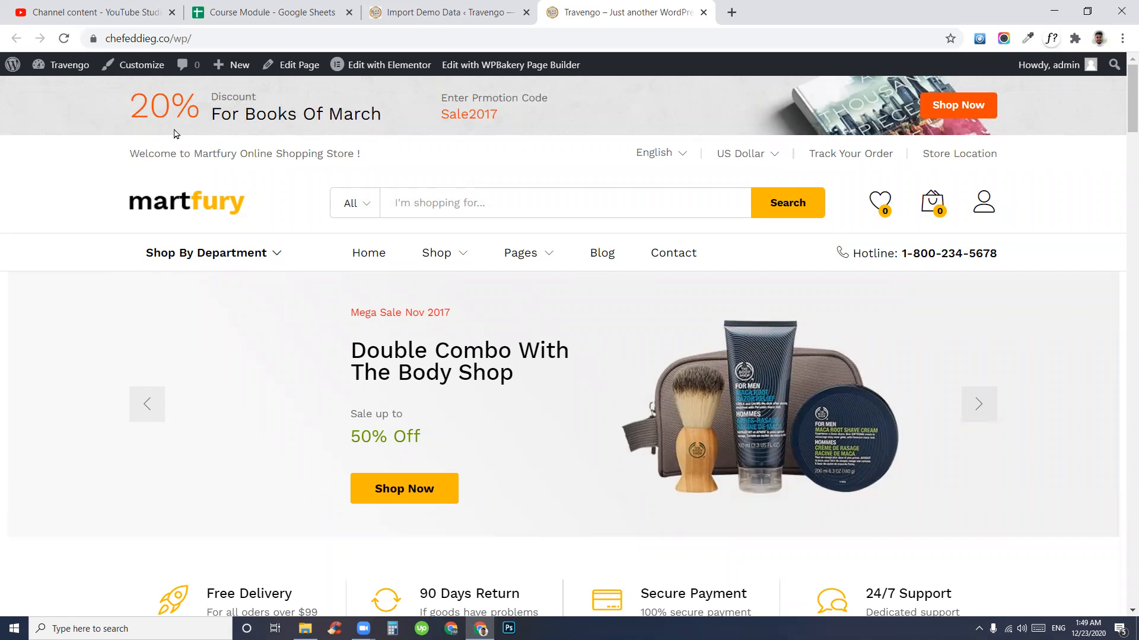
drag(149, 106, 541, 119)
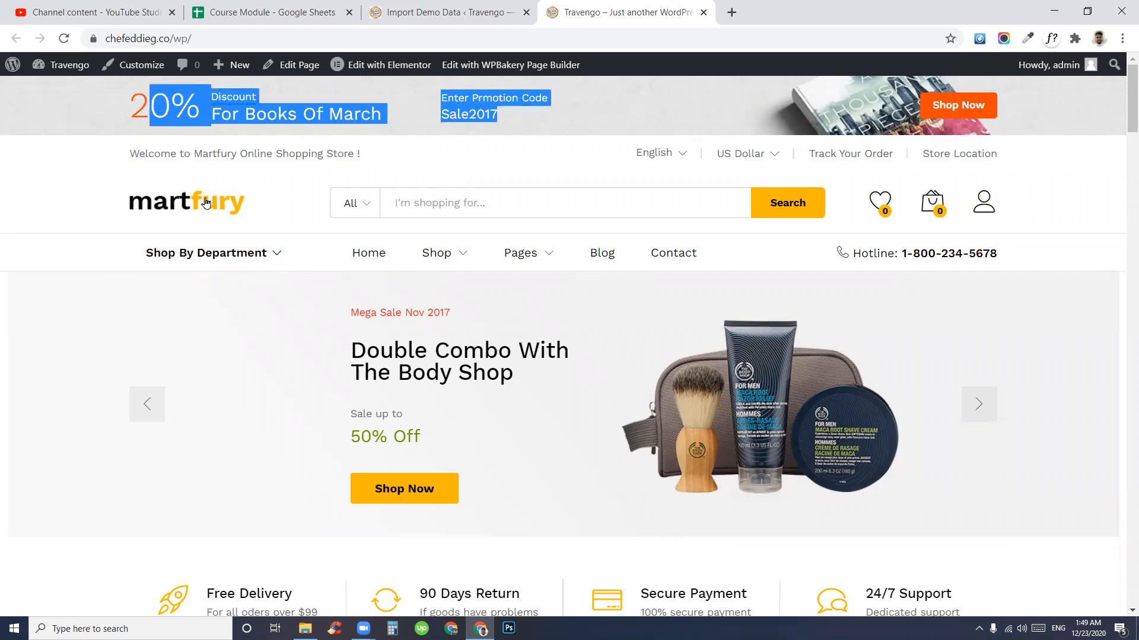
click(643, 322)
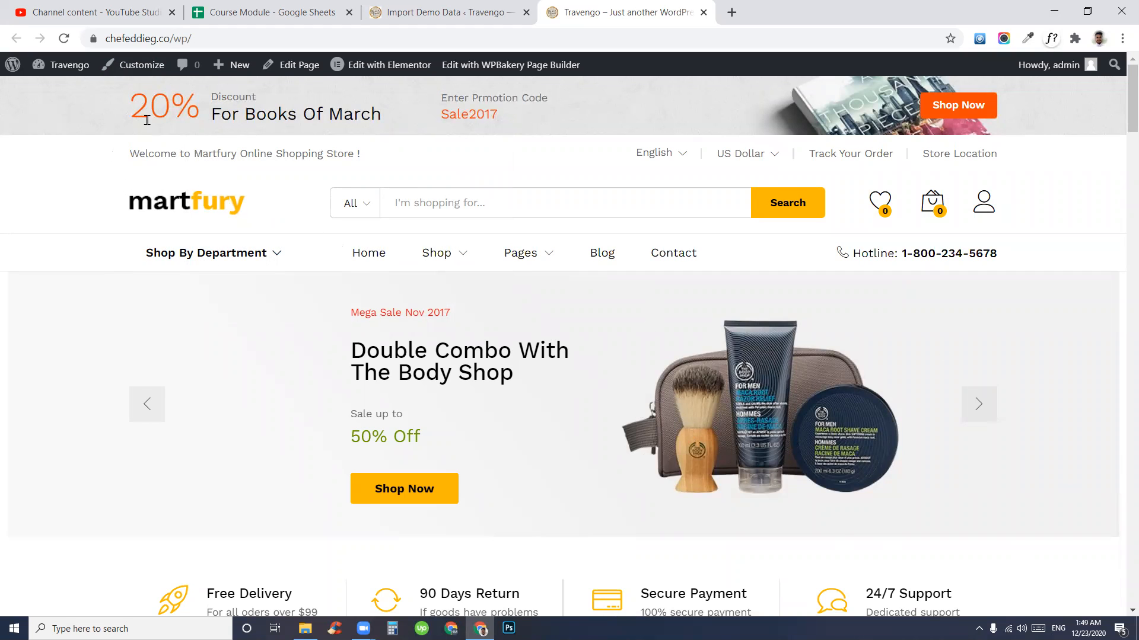
drag(276, 42, 147, 39)
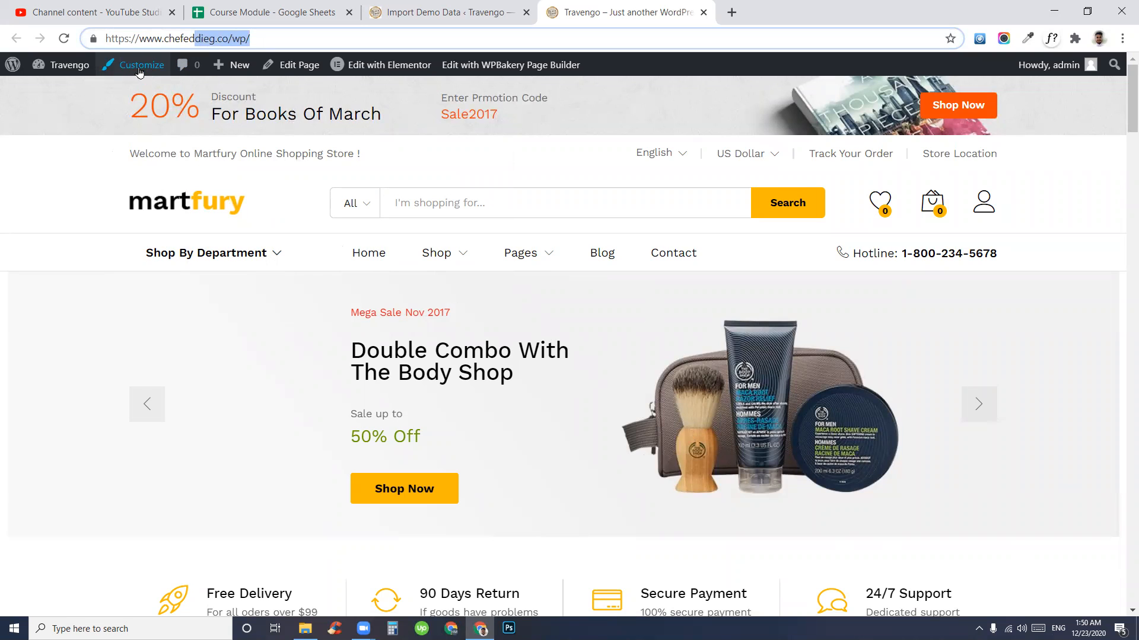
click(446, 13)
scroll(535, 302, down, 5)
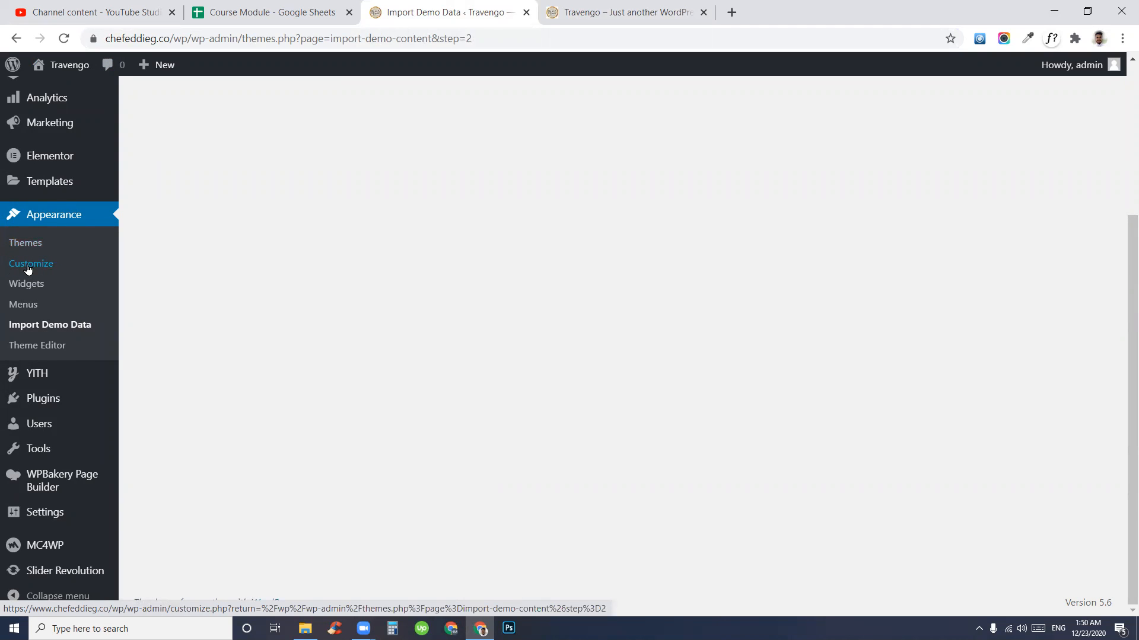
click(633, 10)
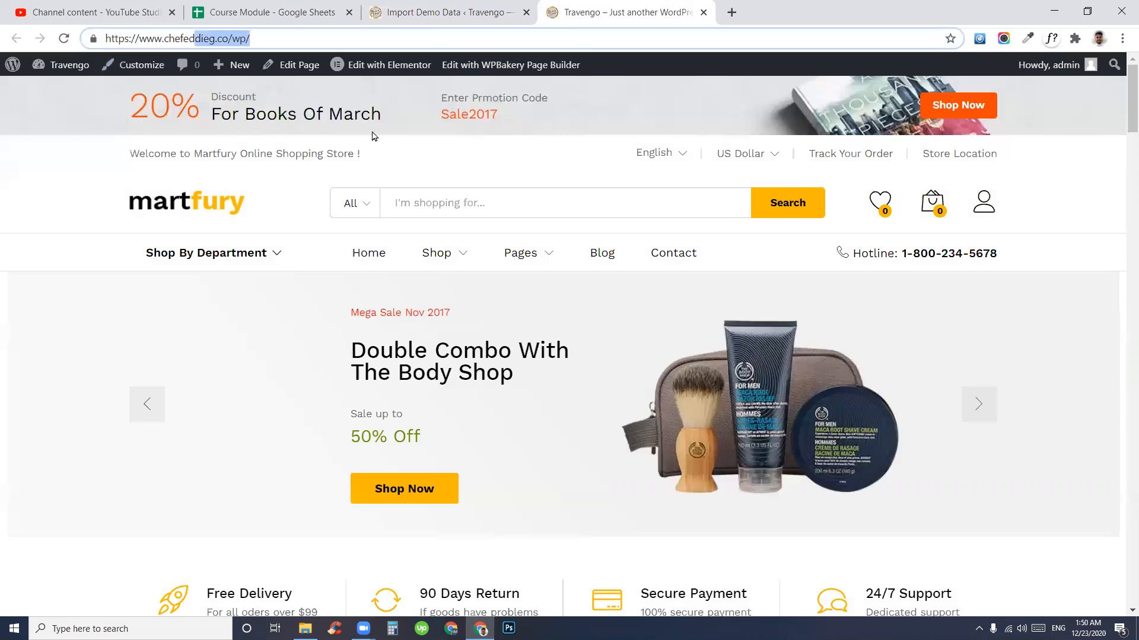
- Open the Customizer from the admin bar in a new tab placed ahead of the storefront
click(140, 69)
right_click(140, 70)
click(157, 78)
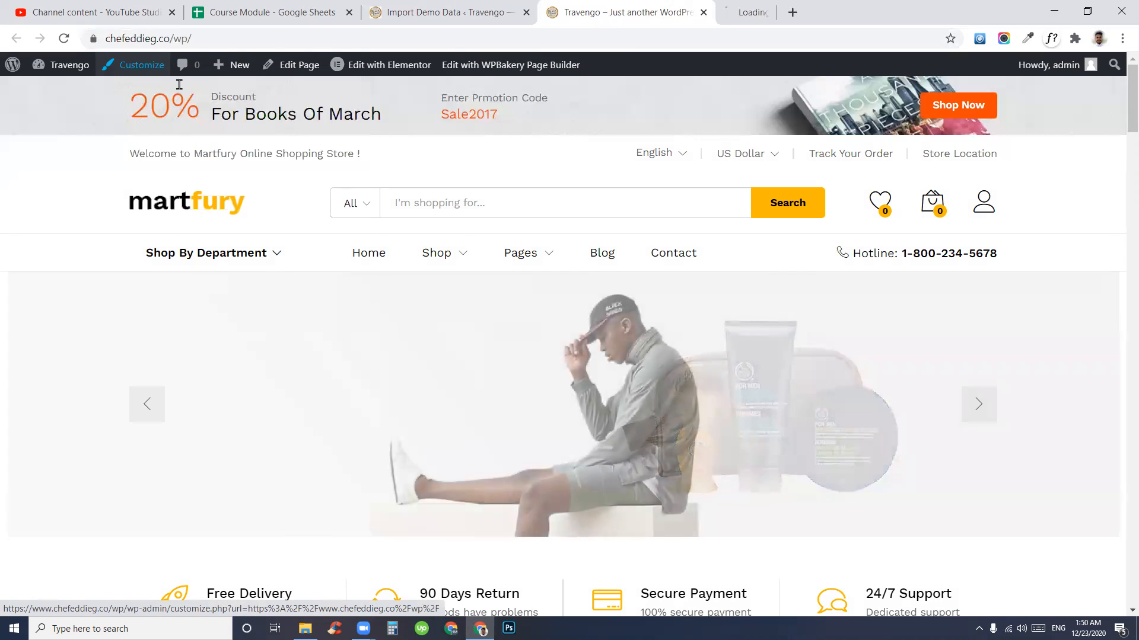
drag(865, 6, 652, 12)
click(650, 37)
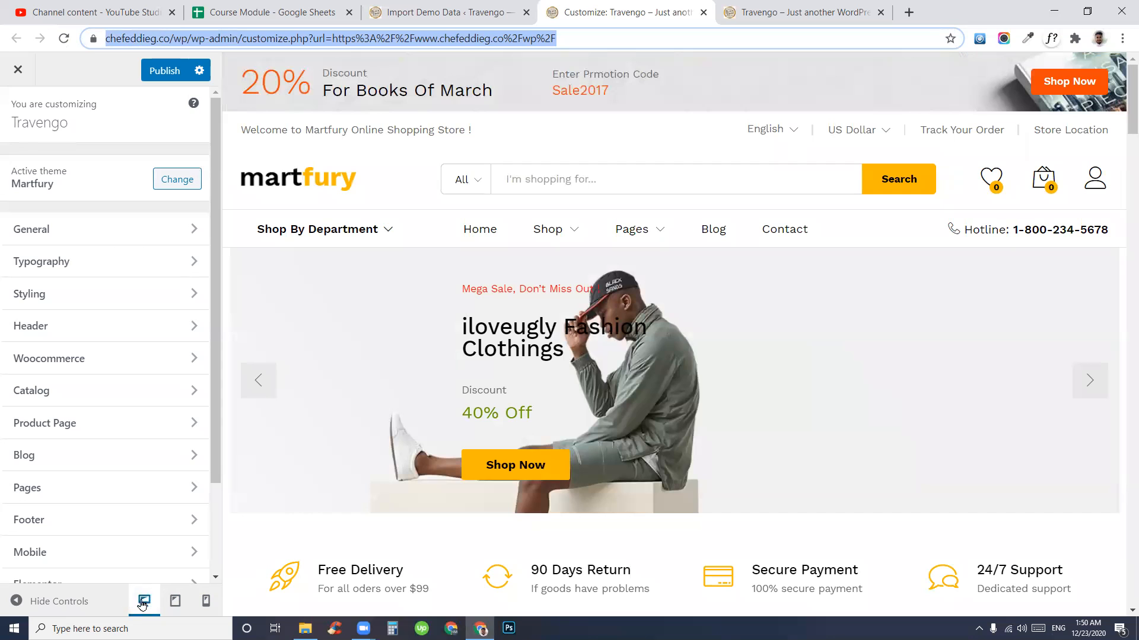
- Preview the storefront at tablet and mobile widths, then return to desktop
click(175, 601)
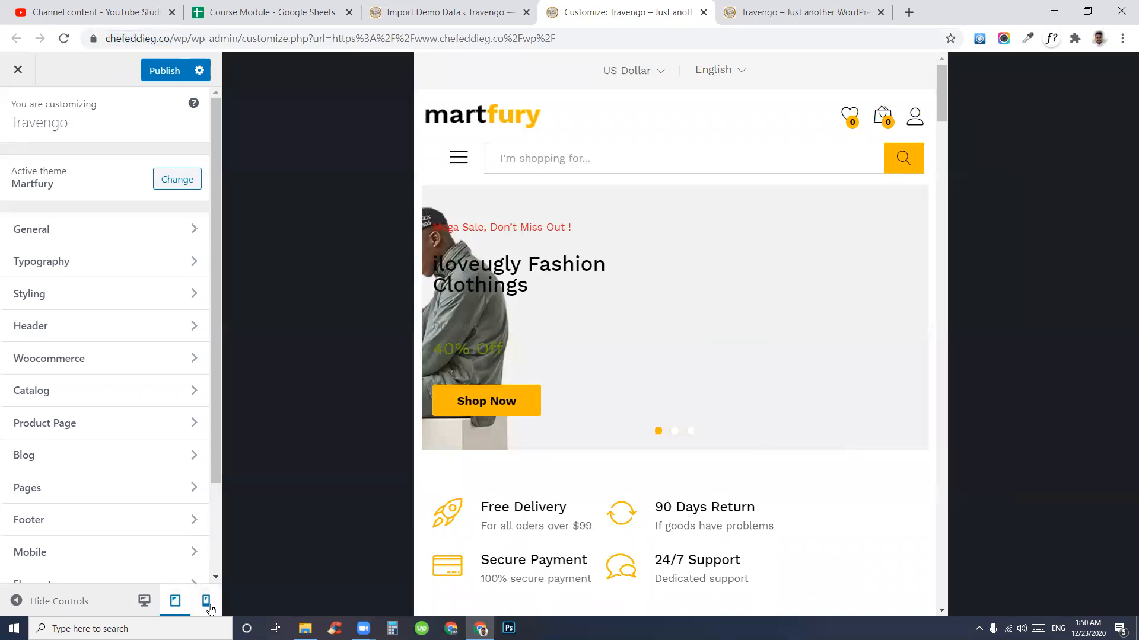
click(208, 604)
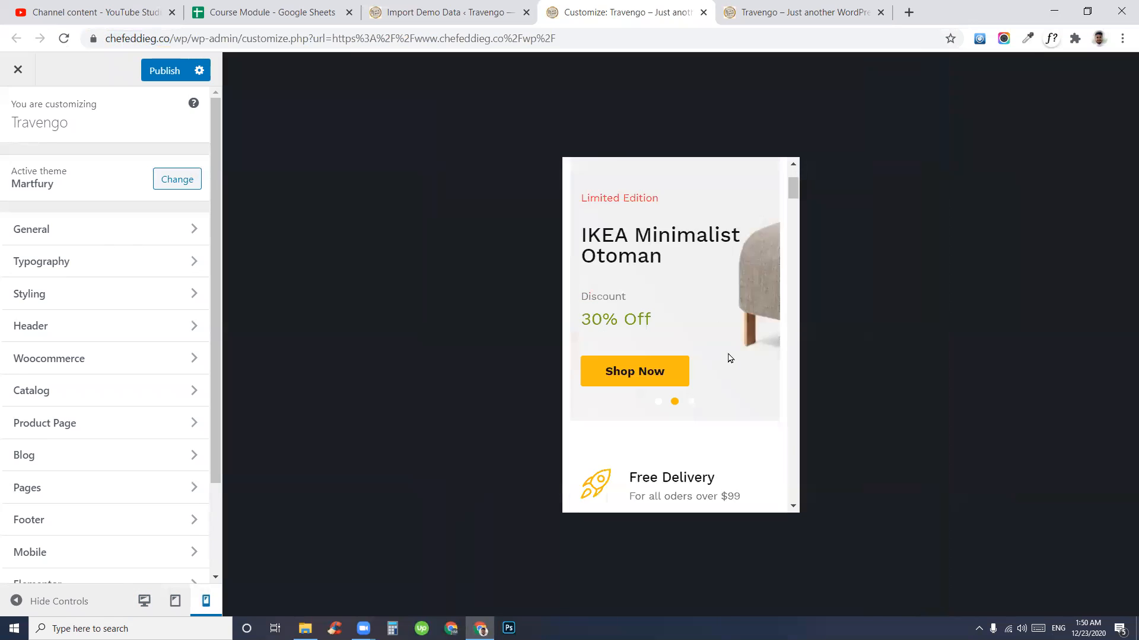
scroll(730, 359, down, 5)
scroll(691, 388, up, 7)
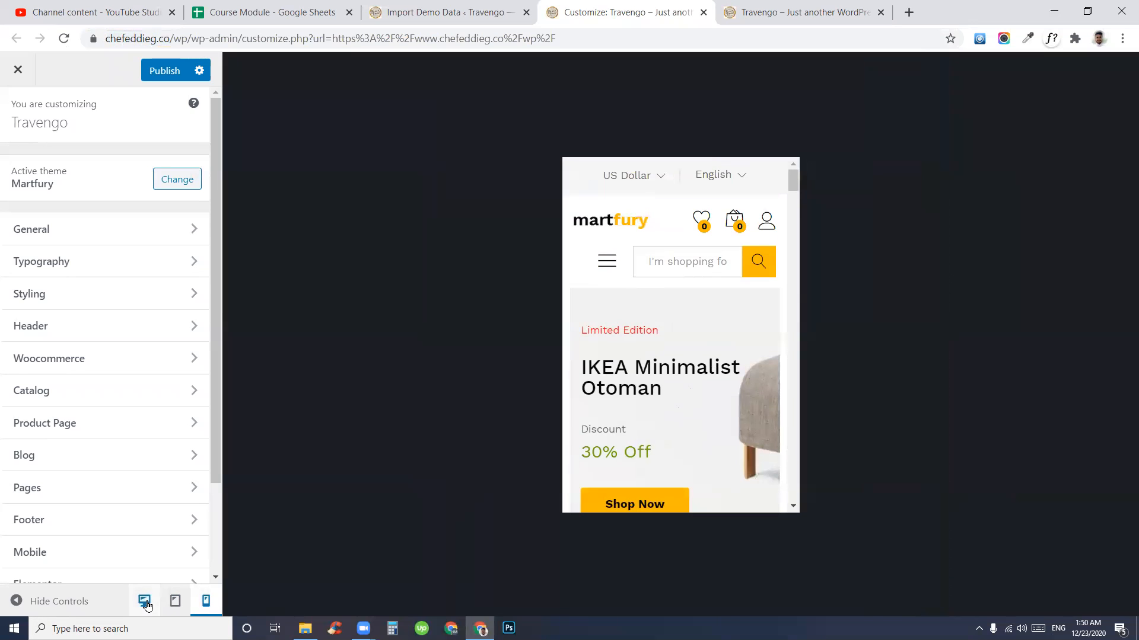
click(144, 601)
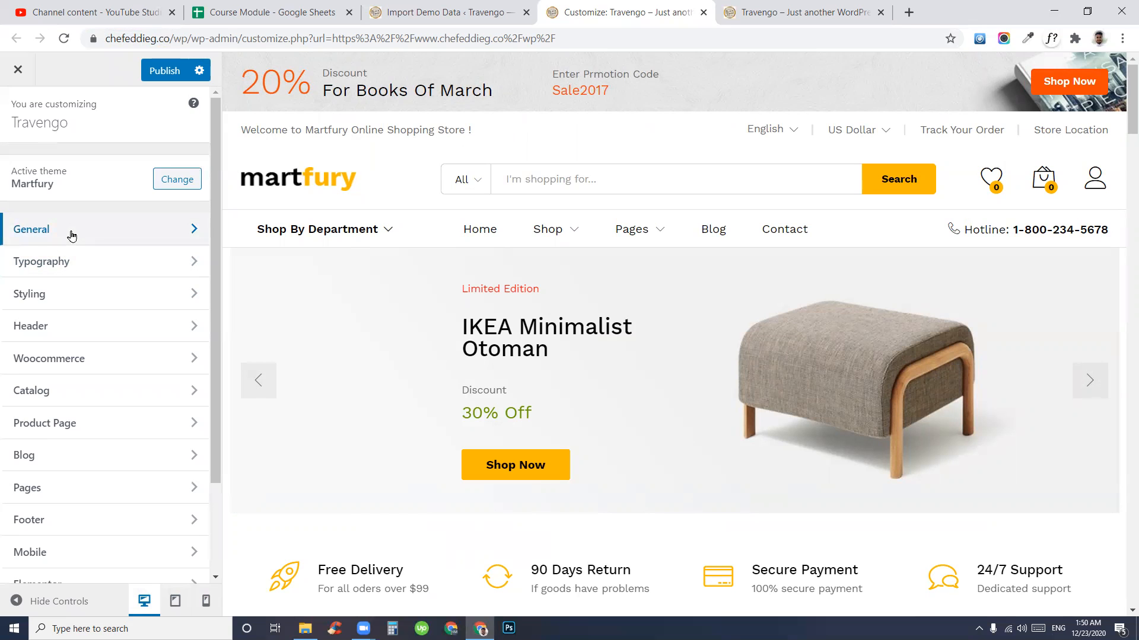
- Open General > Site Identity and inspect the site title Travengo and its tagline
click(71, 236)
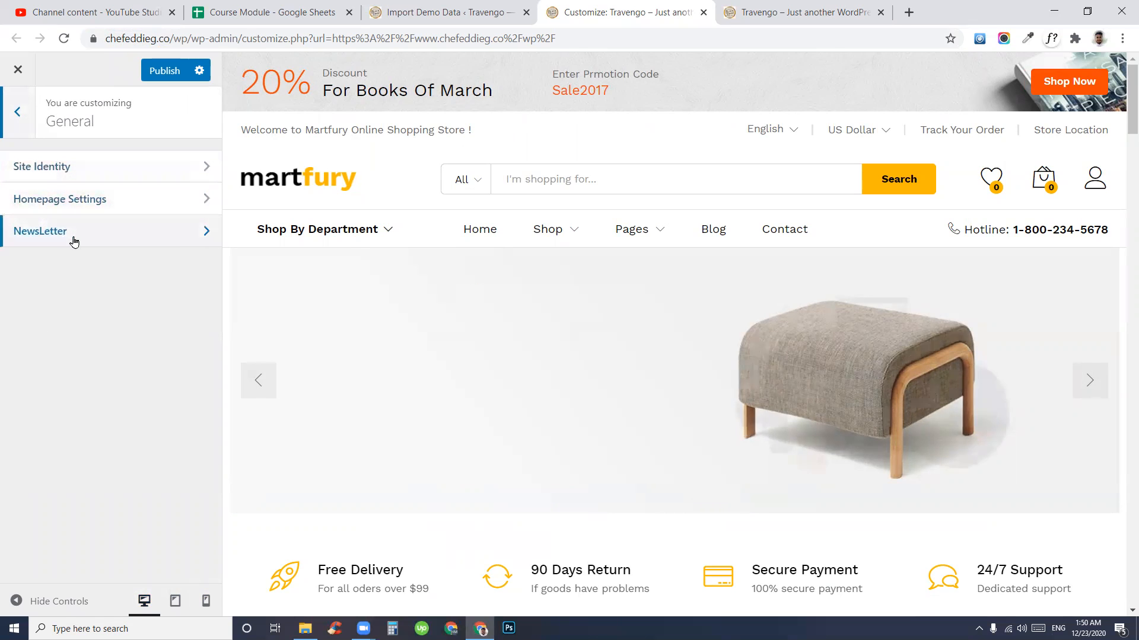
click(51, 166)
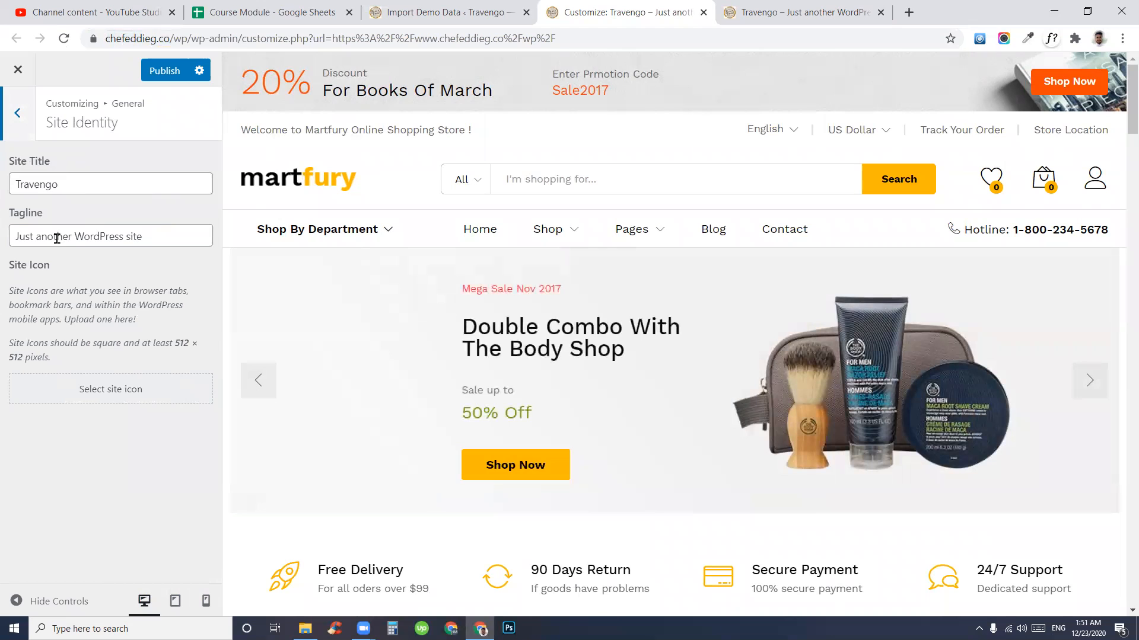
drag(139, 182, 2, 189)
drag(172, 238, 2, 228)
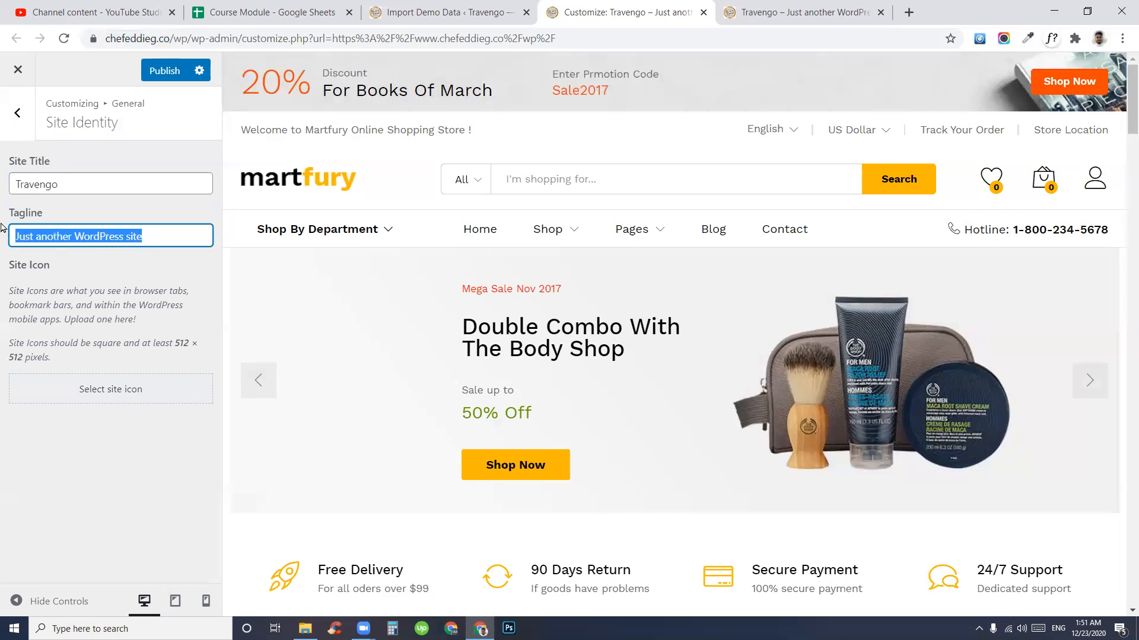
click(165, 237)
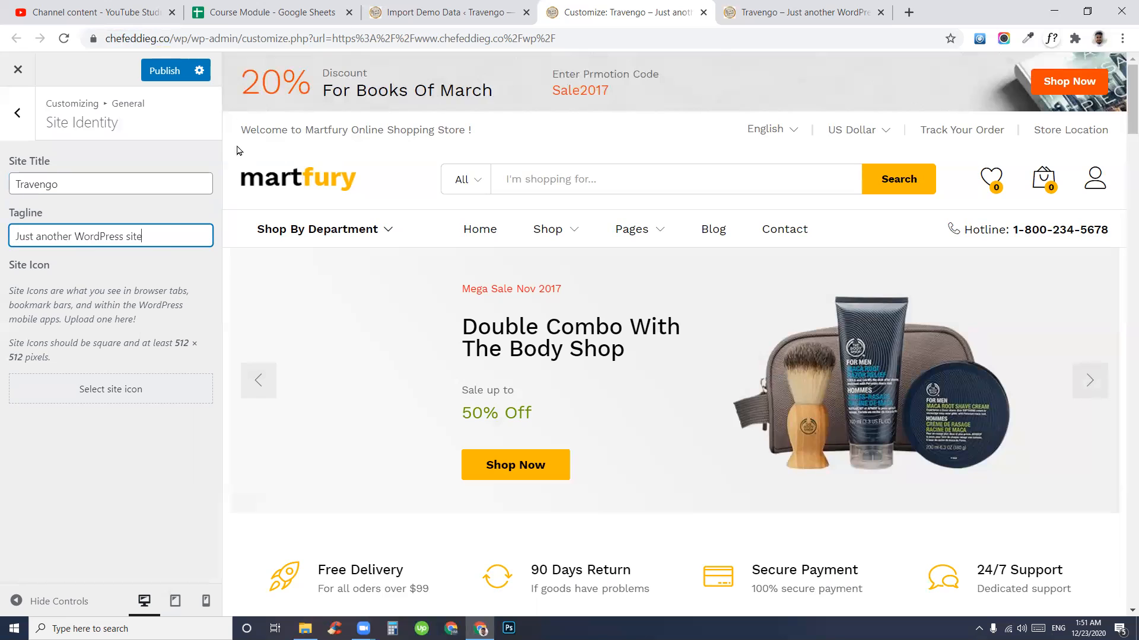
- Load Settings > General in the admin tab and look at its Site Title setting
click(400, 6)
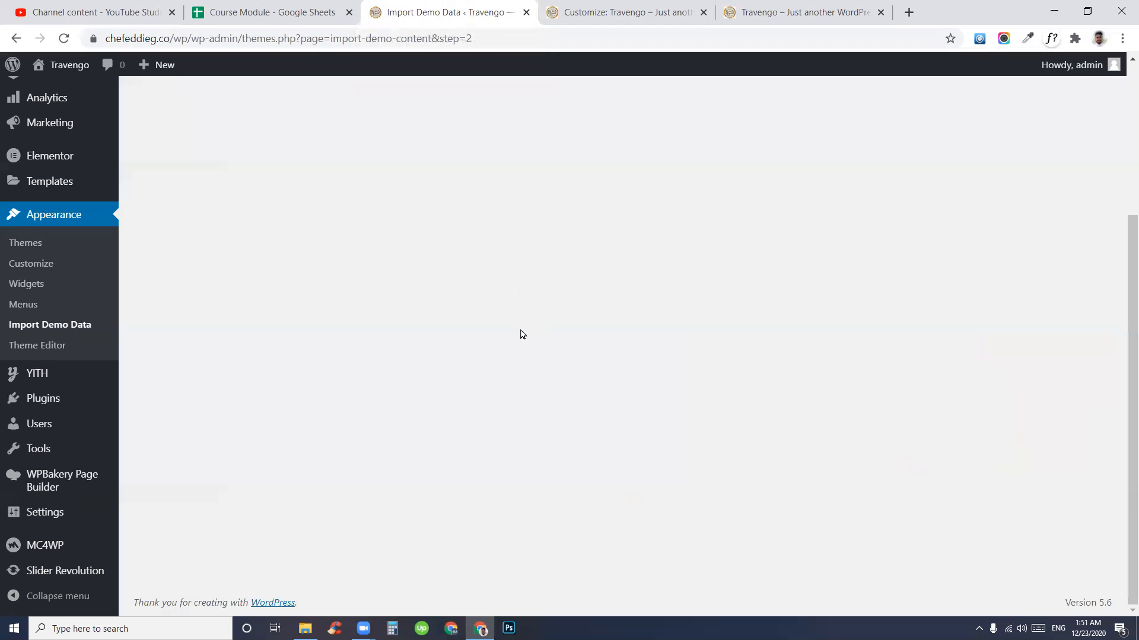
mouse_move(20, 514)
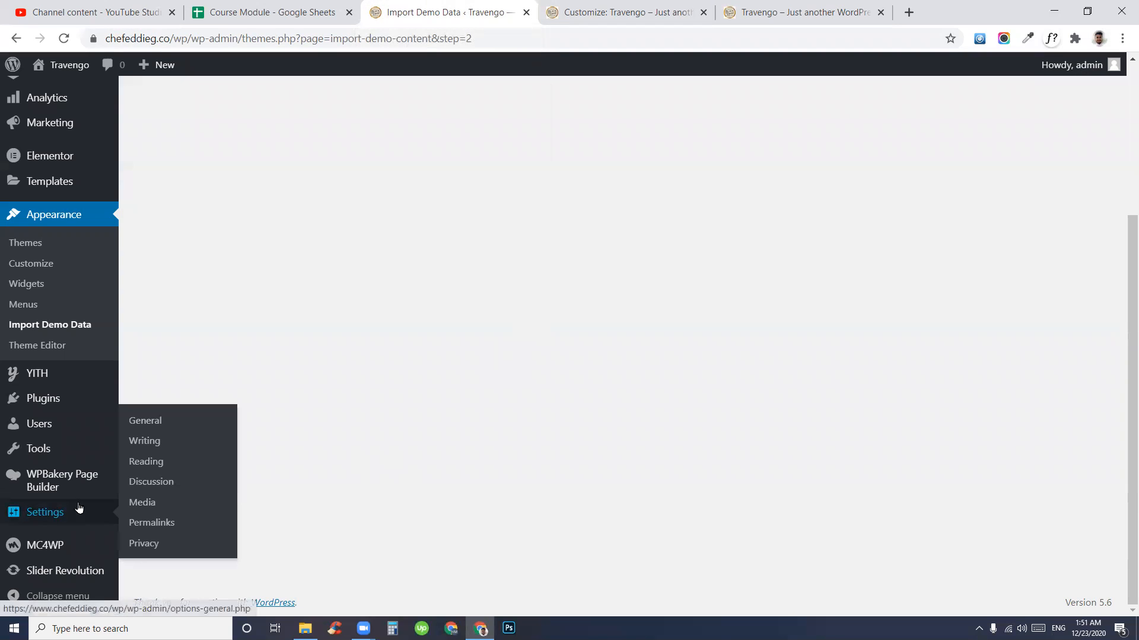
click(143, 425)
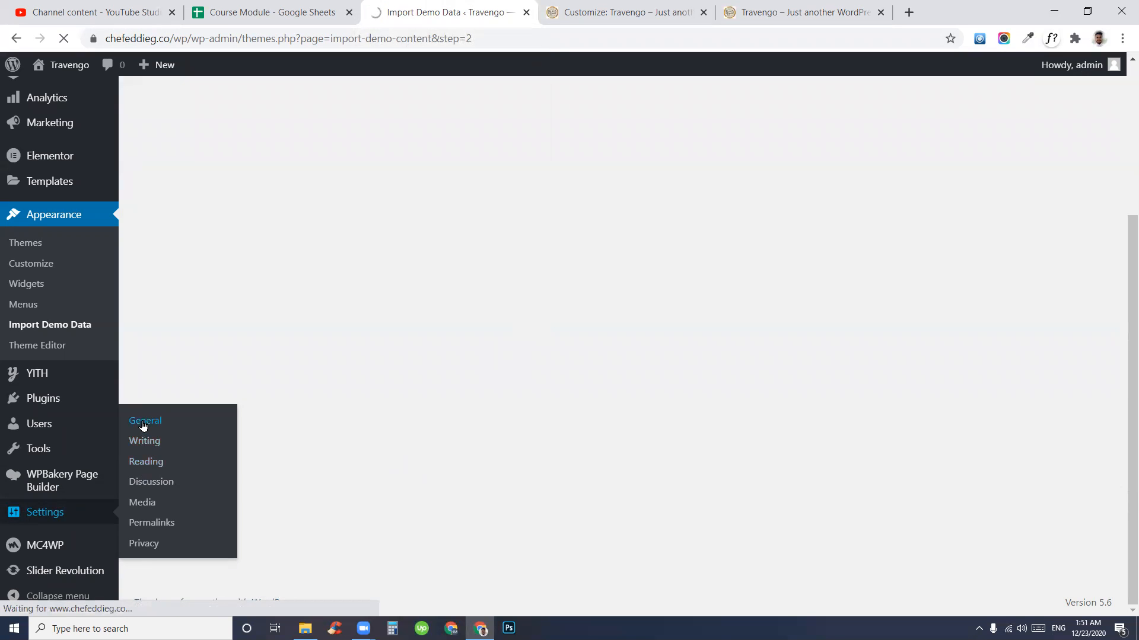
click(594, 7)
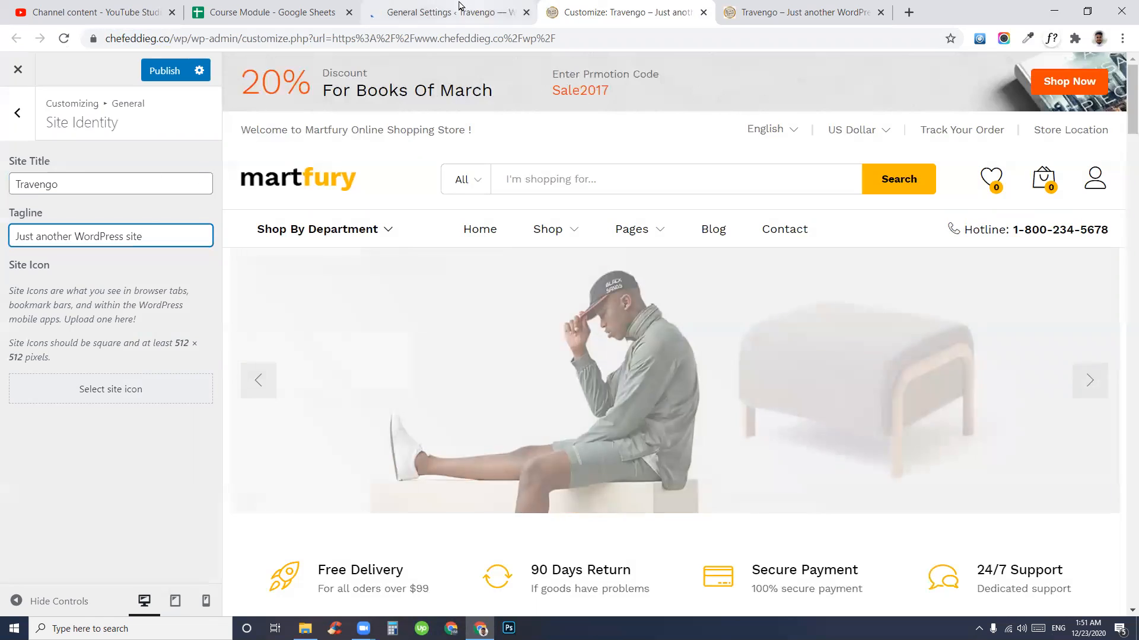
click(450, 12)
drag(137, 144, 161, 191)
click(256, 176)
- Back in the Customizer, recheck the Site Identity title and tagline, then return to General
click(614, 7)
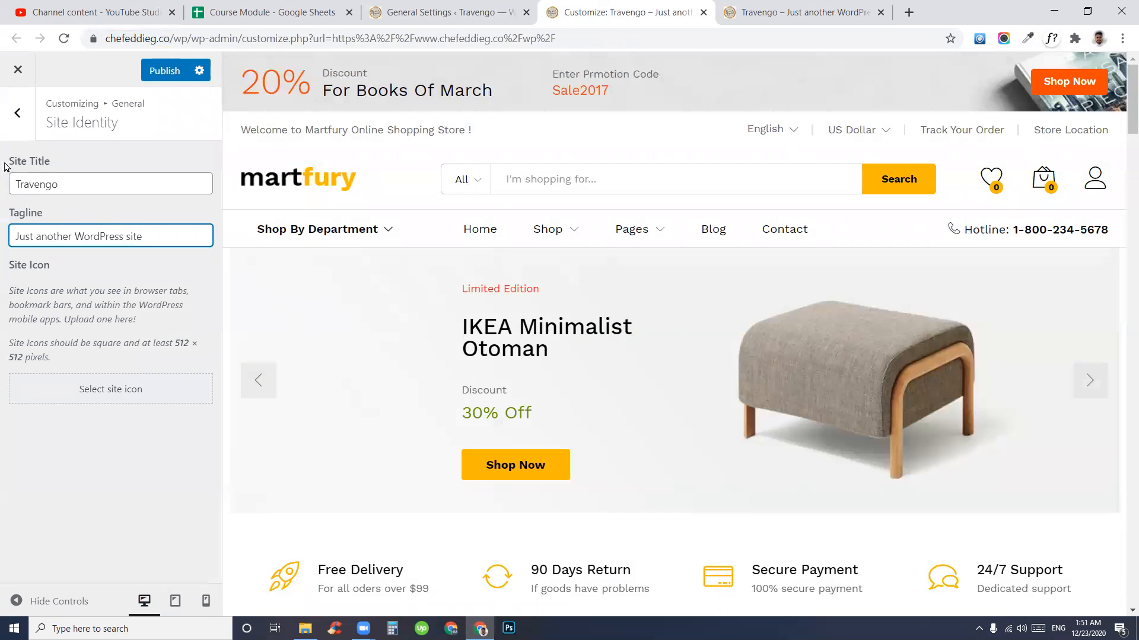
click(17, 113)
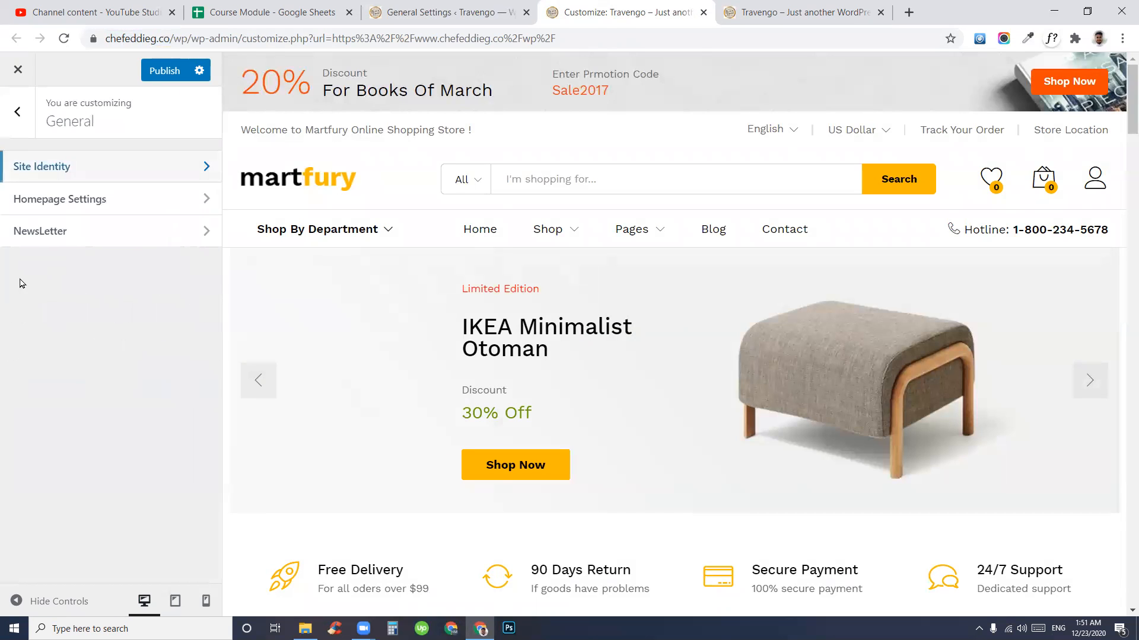
click(75, 168)
double_click(146, 178)
triple_click(35, 230)
click(17, 113)
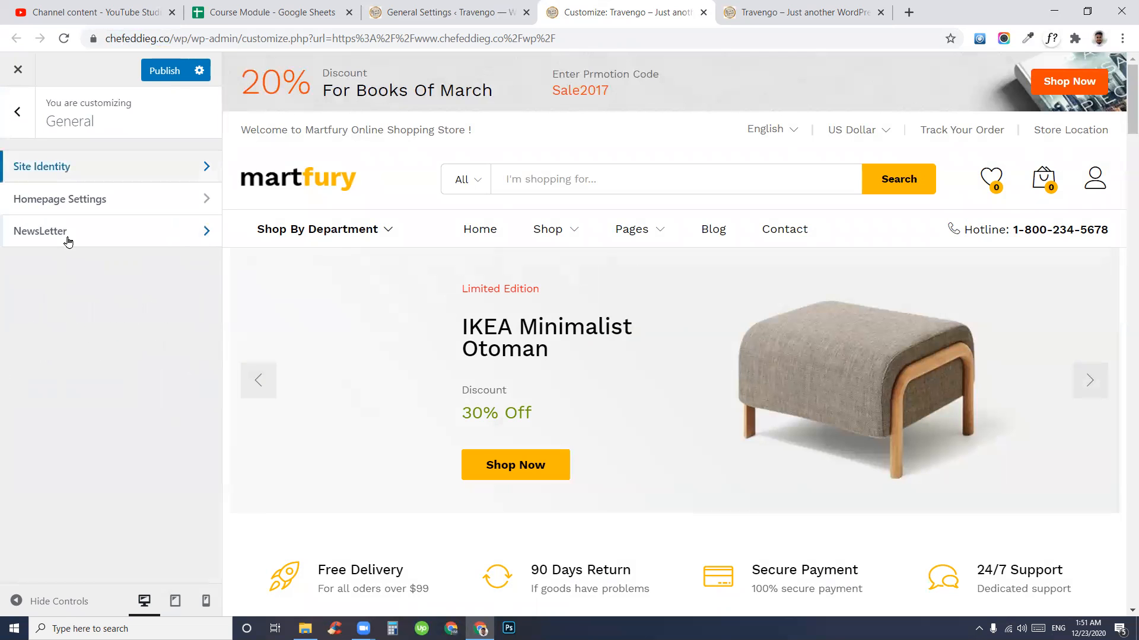
- Keep Home With AJAX as the homepage in the Customizer's Homepage Settings
click(76, 201)
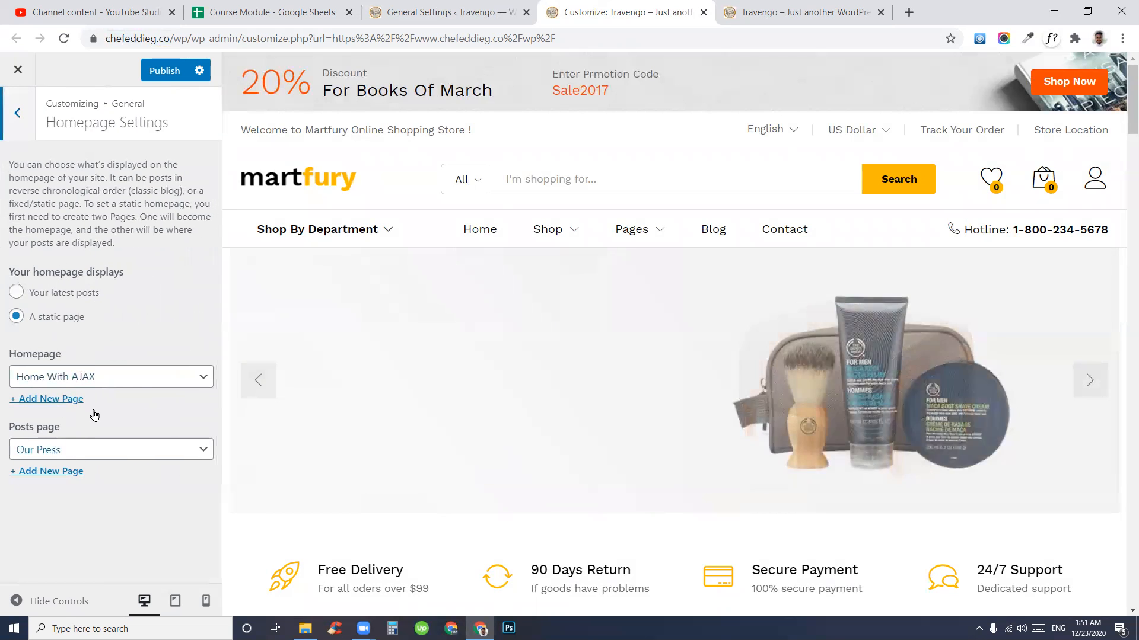
click(125, 380)
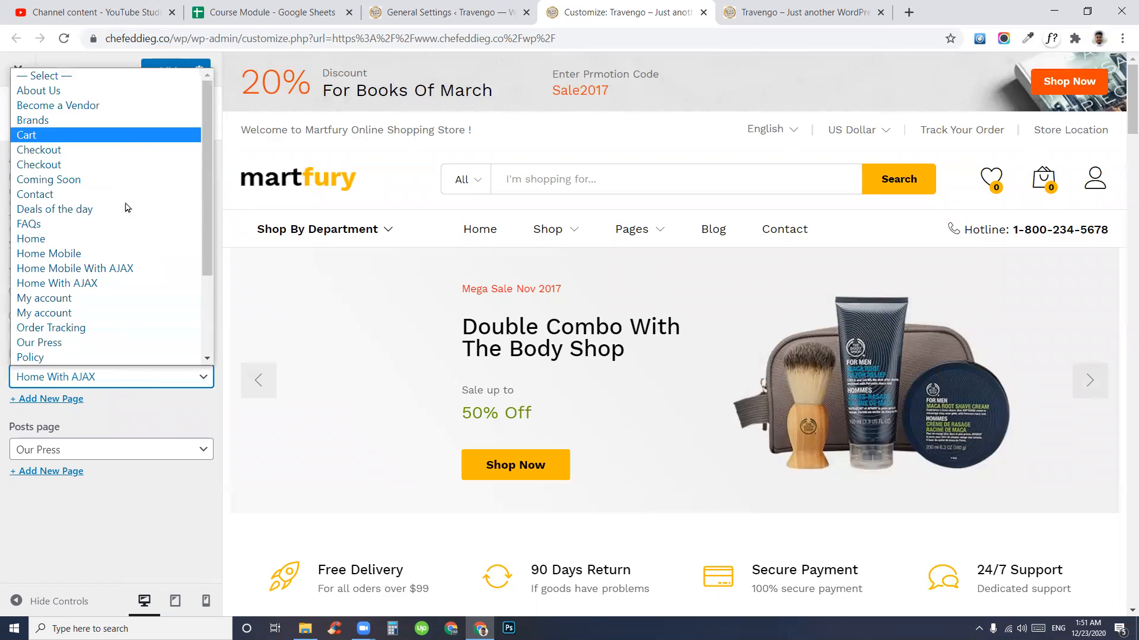
click(104, 428)
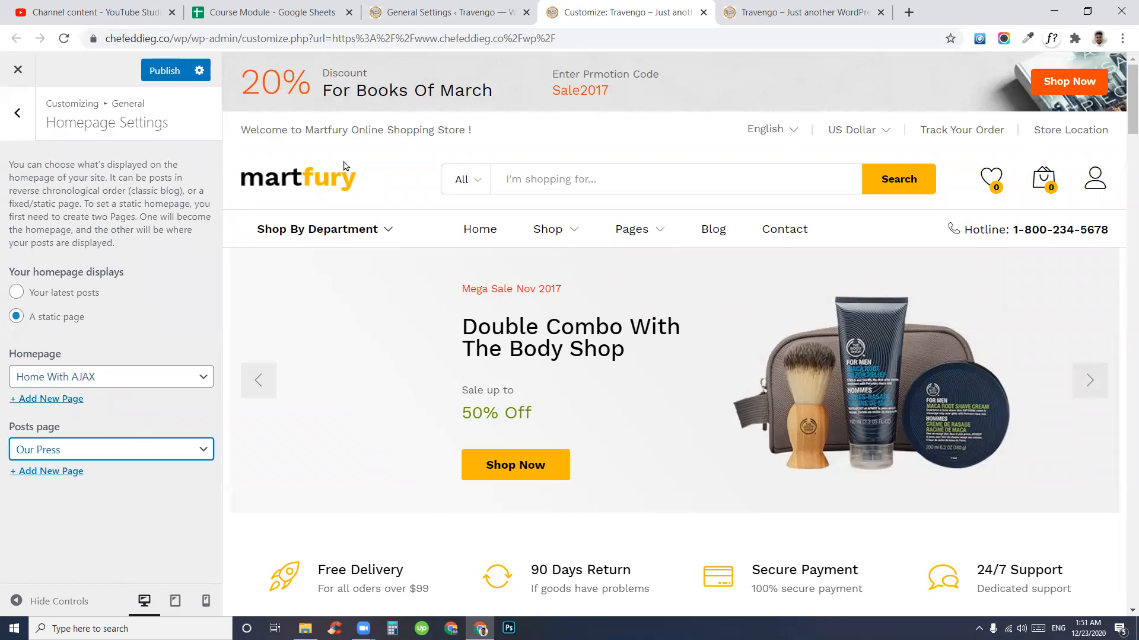
- Confirm Our Press as the posts page in Reading Settings, then open the Customizer's NewsLetter section
click(440, 7)
scroll(339, 541, down, 3)
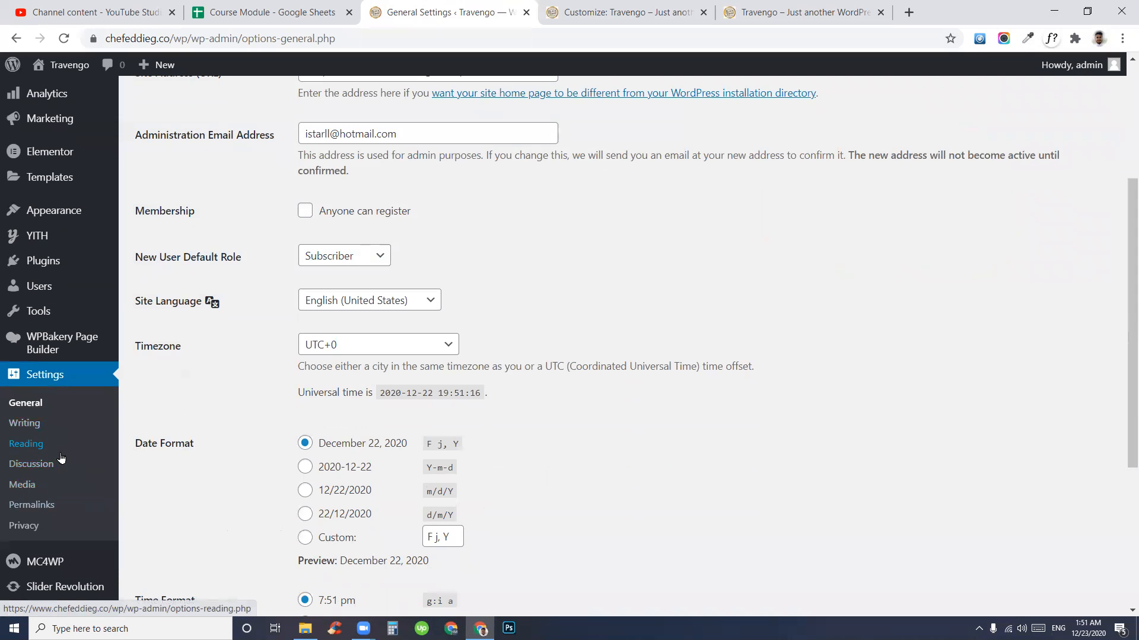
click(31, 446)
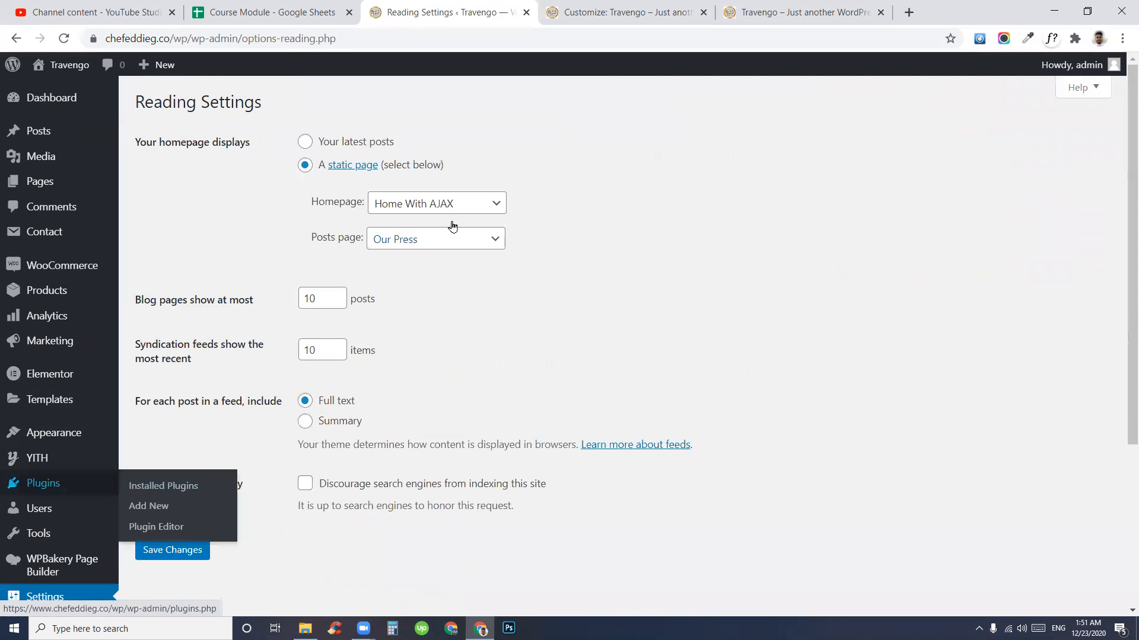
drag(306, 237, 373, 247)
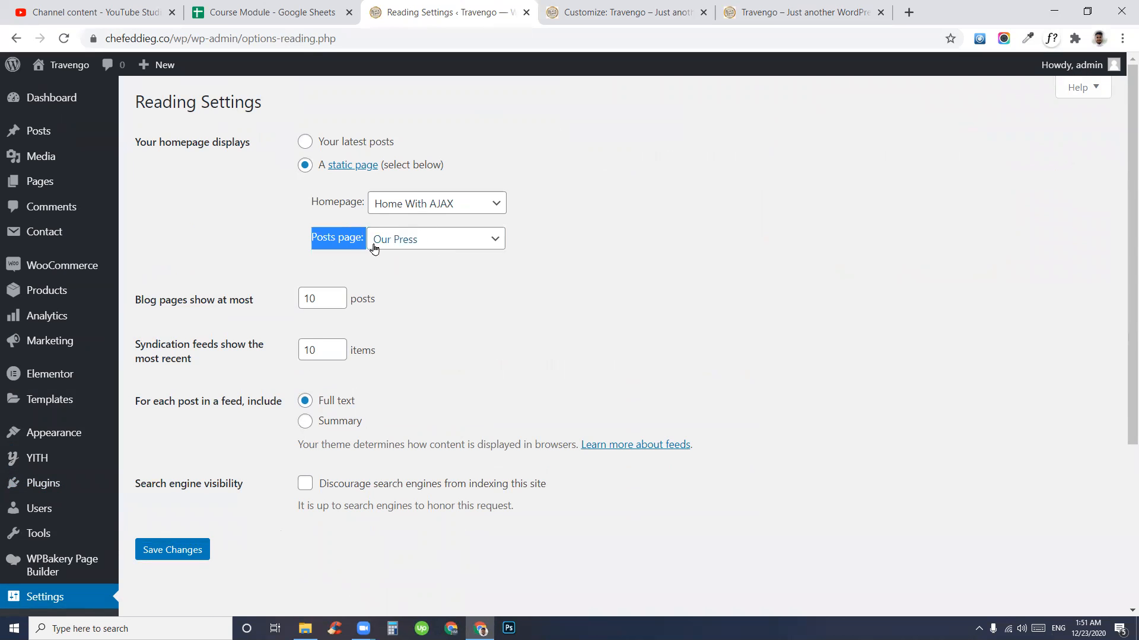
click(439, 237)
click(641, 251)
click(617, 9)
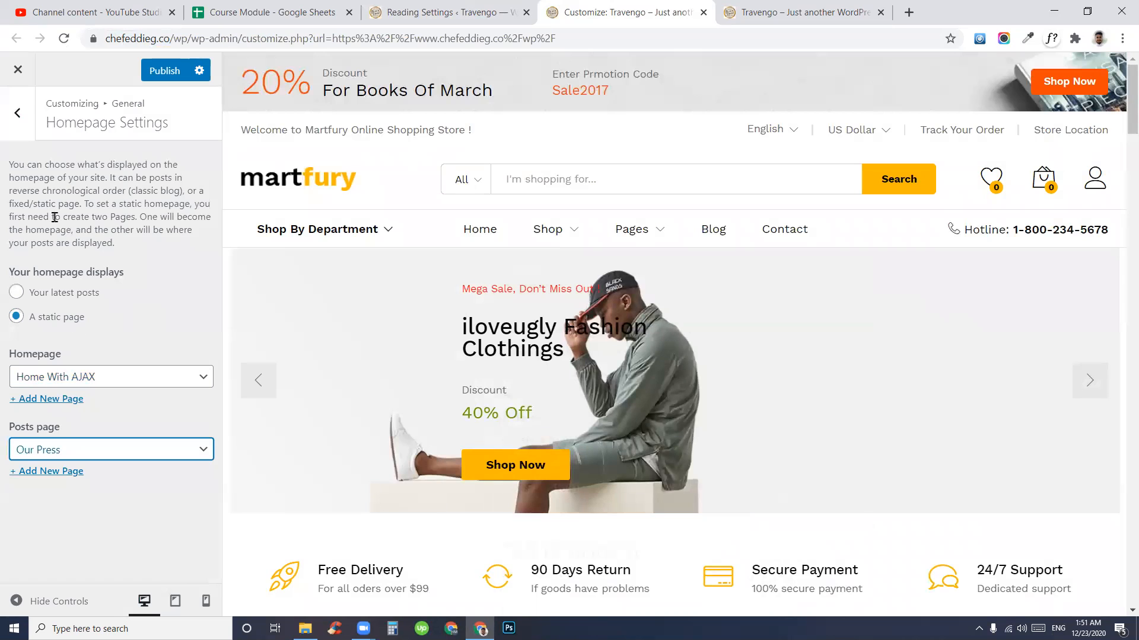
click(18, 113)
click(47, 246)
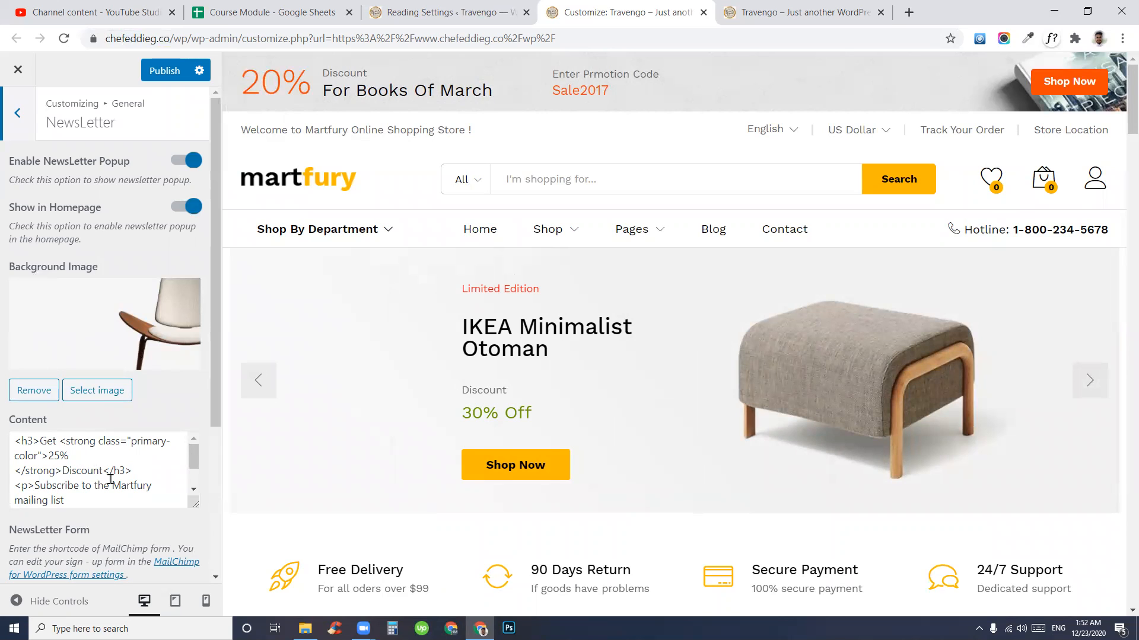
- Read the popup's 'Get 25% Discount' content and drag the Content box taller
drag(98, 498, 27, 455)
click(53, 441)
double_click(47, 441)
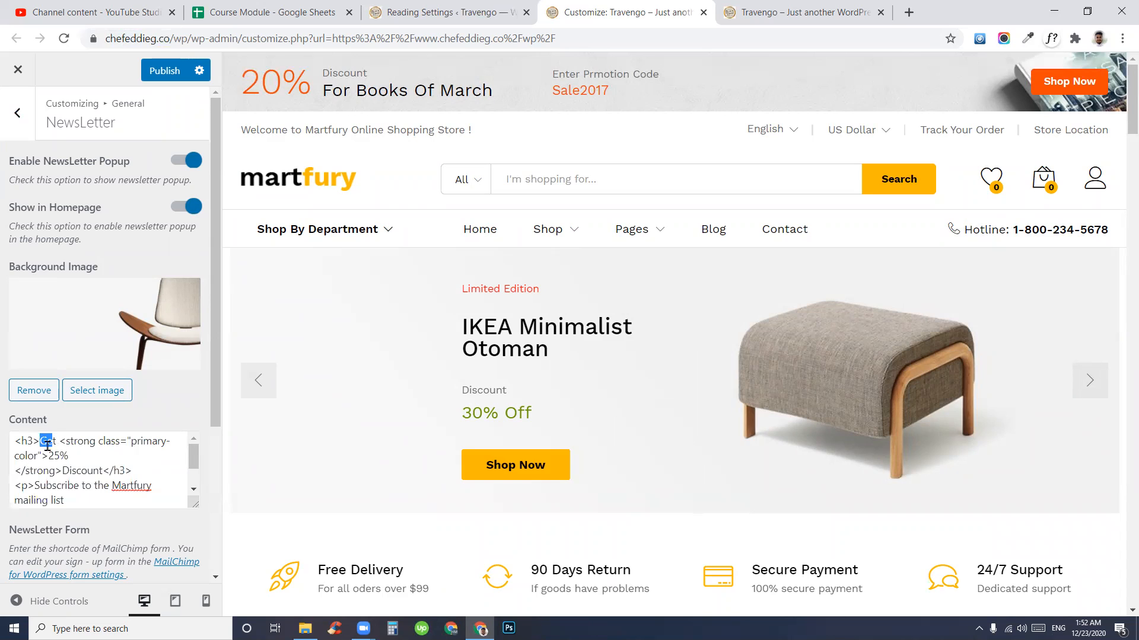
drag(49, 454, 71, 456)
click(85, 471)
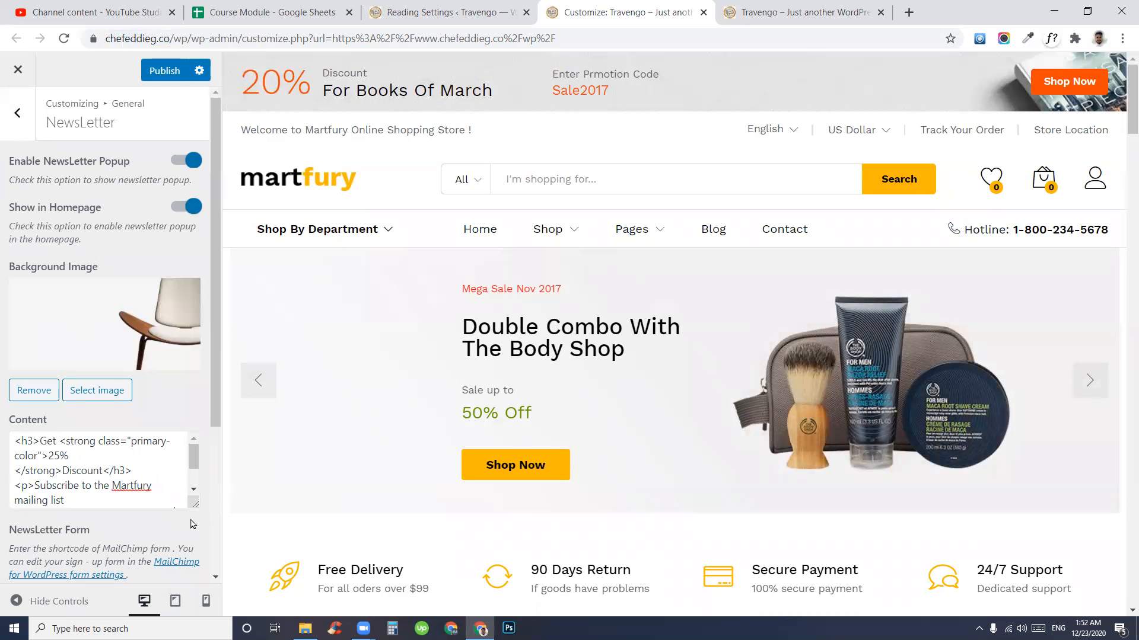
drag(194, 505, 200, 615)
scroll(52, 371, down, 5)
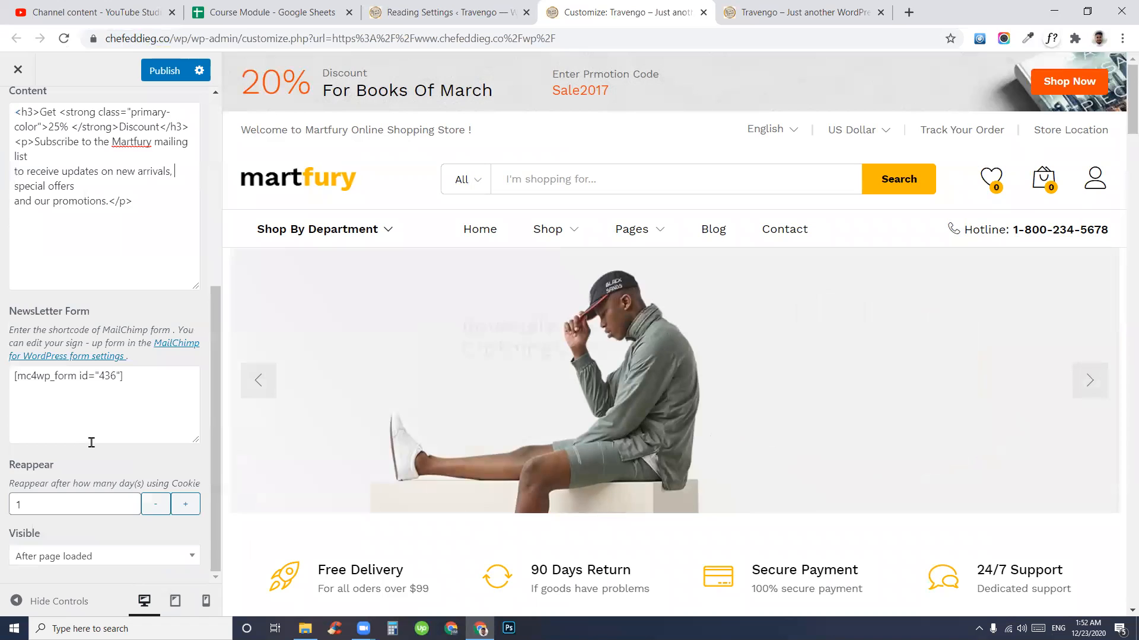
scroll(105, 487, up, 3)
- Review the content's h3 markup and place the caret inside the 25% value
click(157, 467)
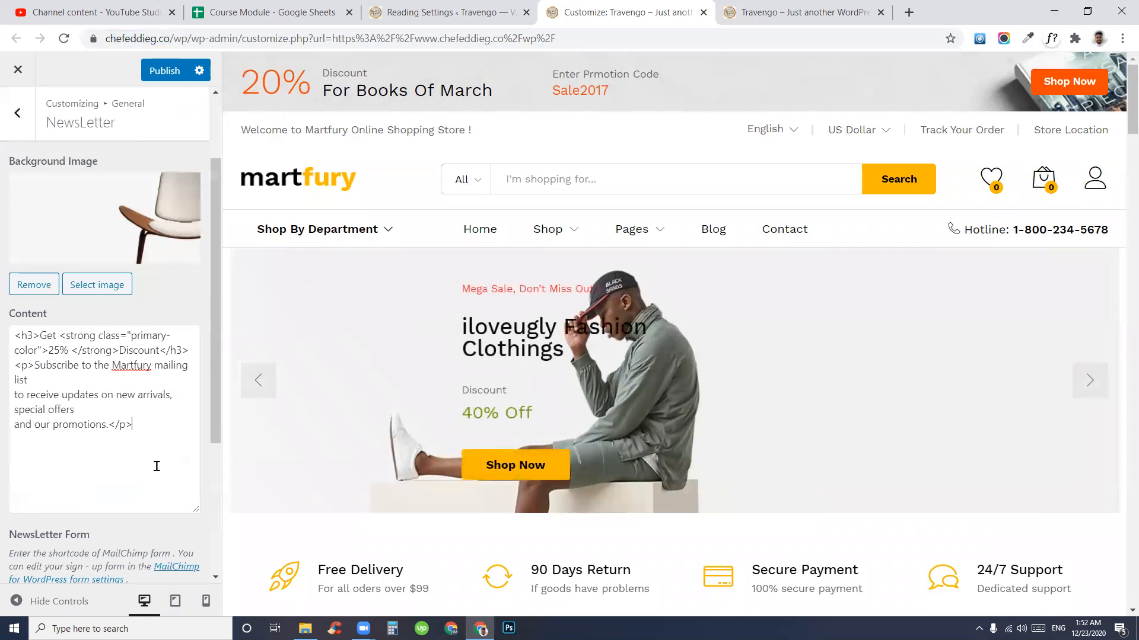
mouse_move(36, 335)
mouse_down()
mouse_move(11, 335)
mouse_move(44, 337)
mouse_up()
click(57, 336)
drag(153, 427, 38, 336)
click(52, 335)
click(59, 347)
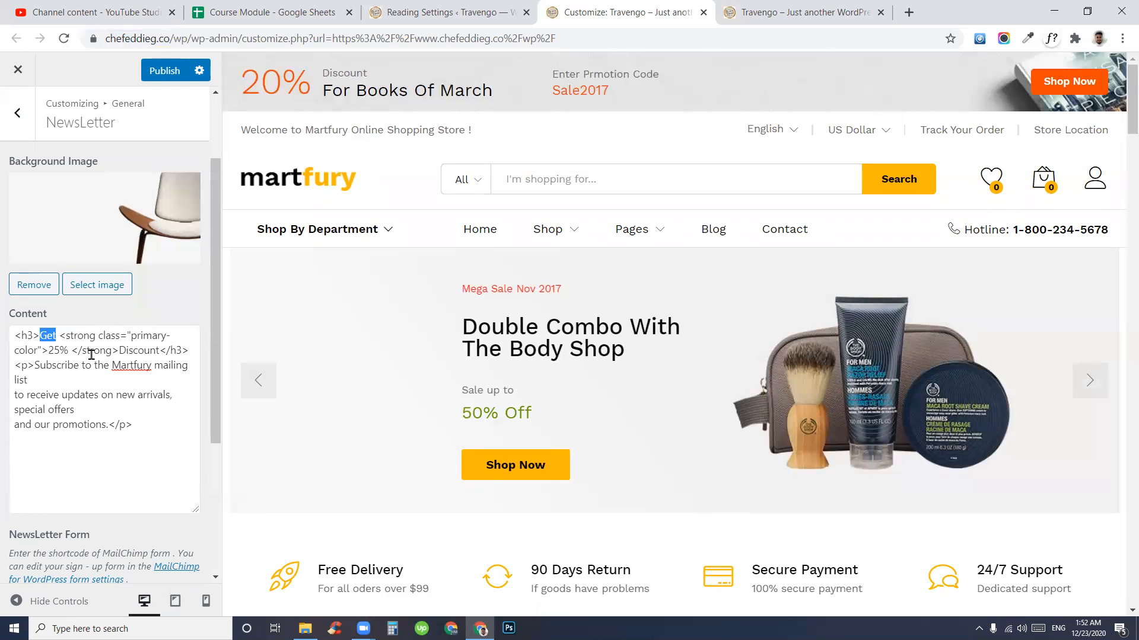
- Change the popup discount from 25% to 20%
click(115, 395)
mouse_move(60, 335)
mouse_down()
mouse_move(33, 349)
mouse_move(49, 351)
mouse_up()
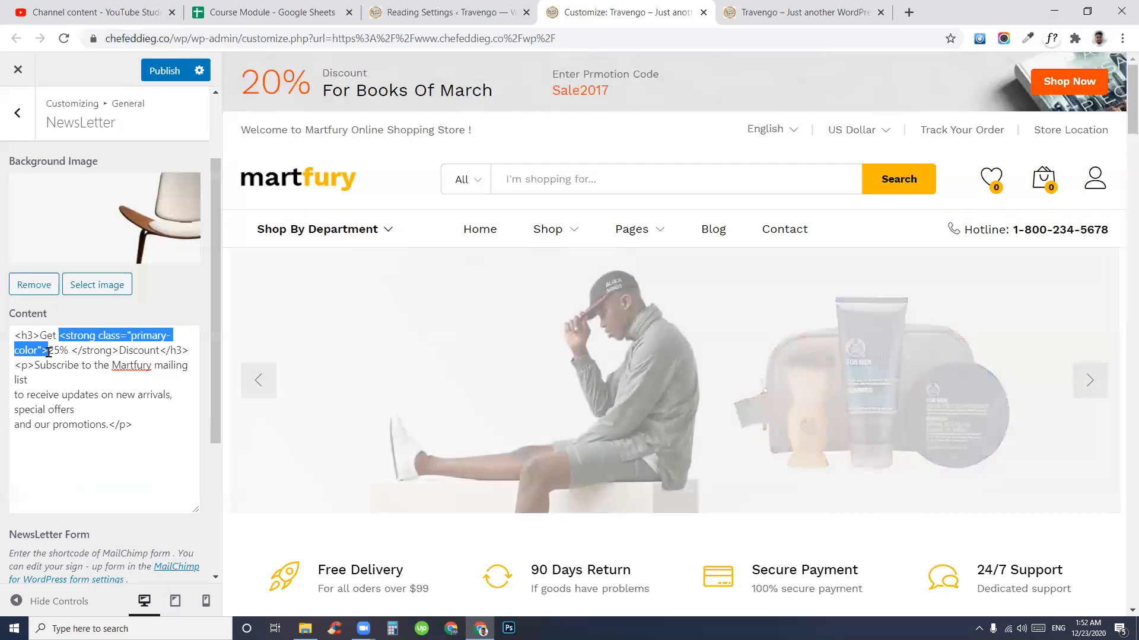
click(48, 353)
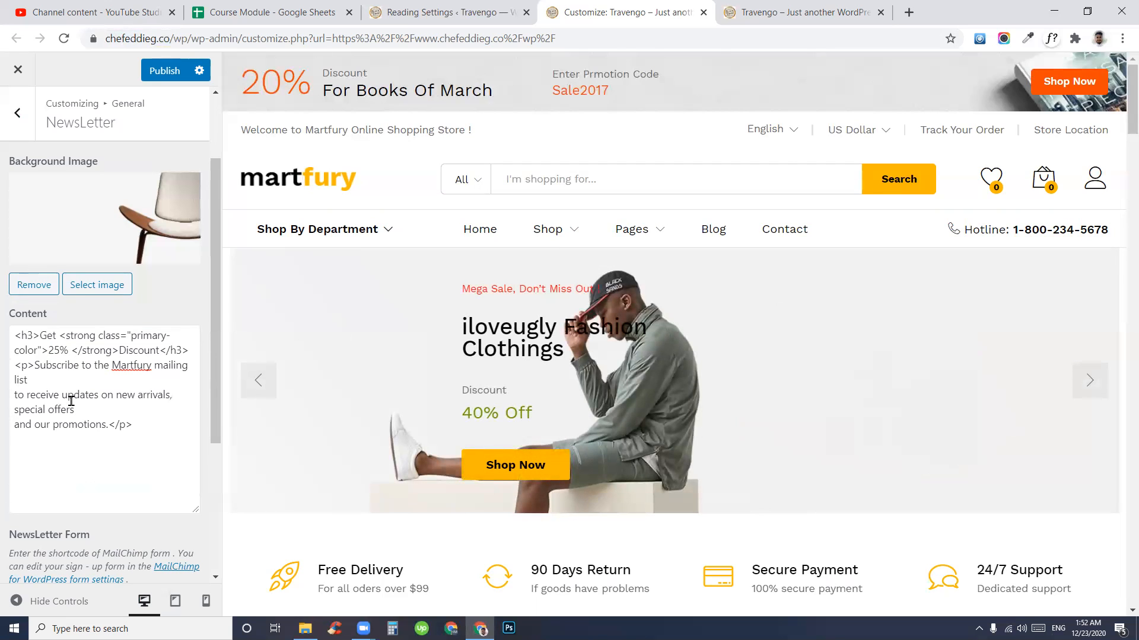
key(BackSpace)
text(0)
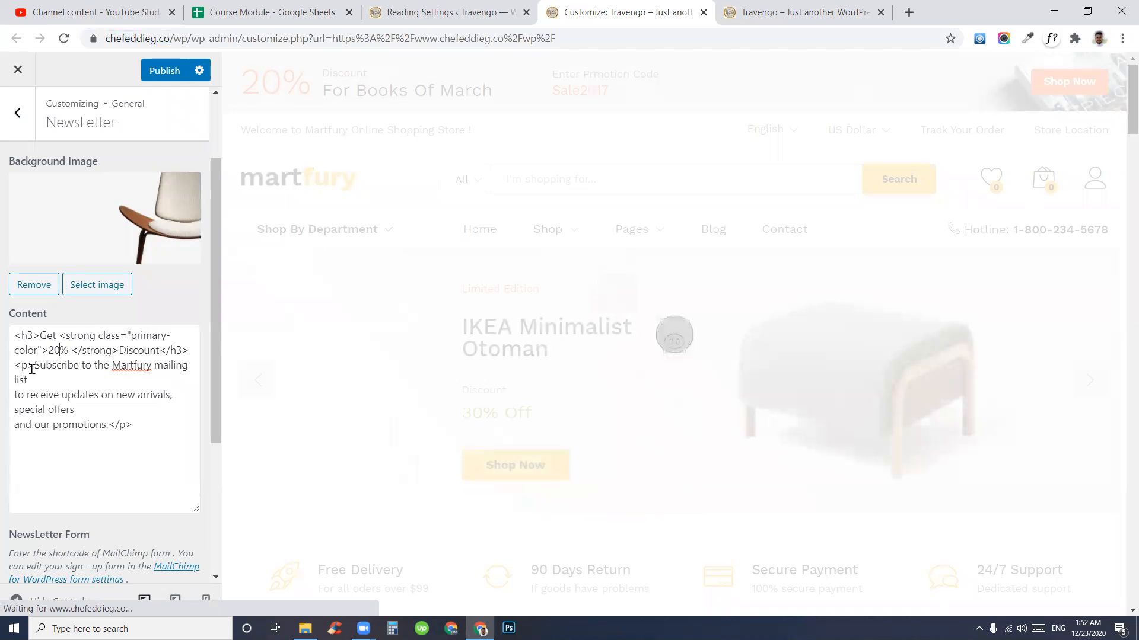
- Replace Martfury with Dream Developer in the subscription paragraph
double_click(124, 366)
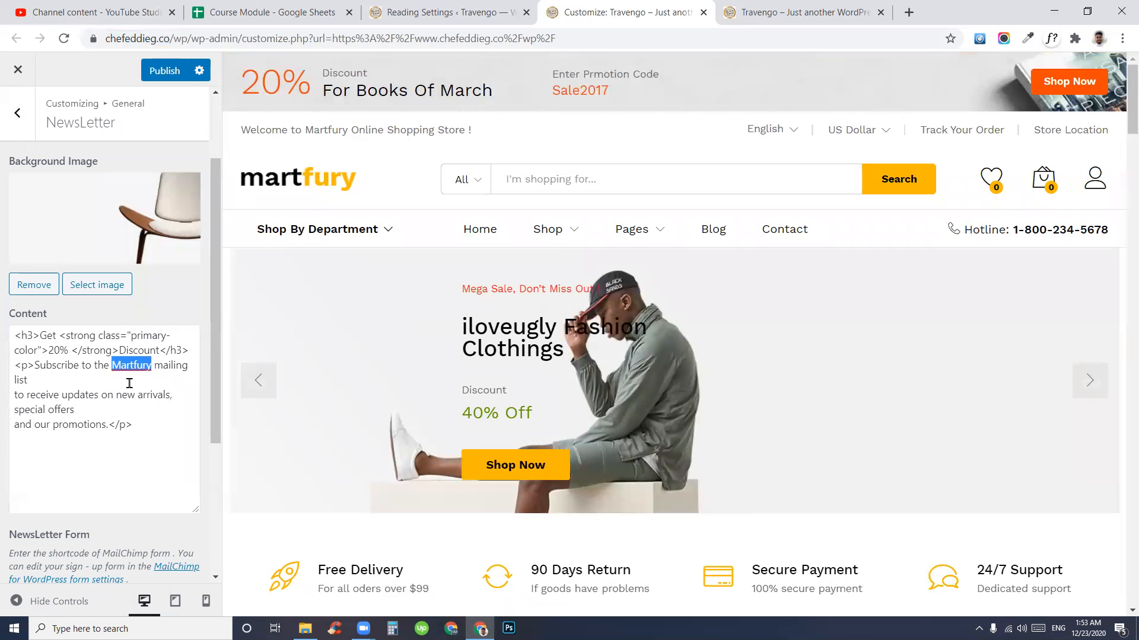
text(Dream Devel)
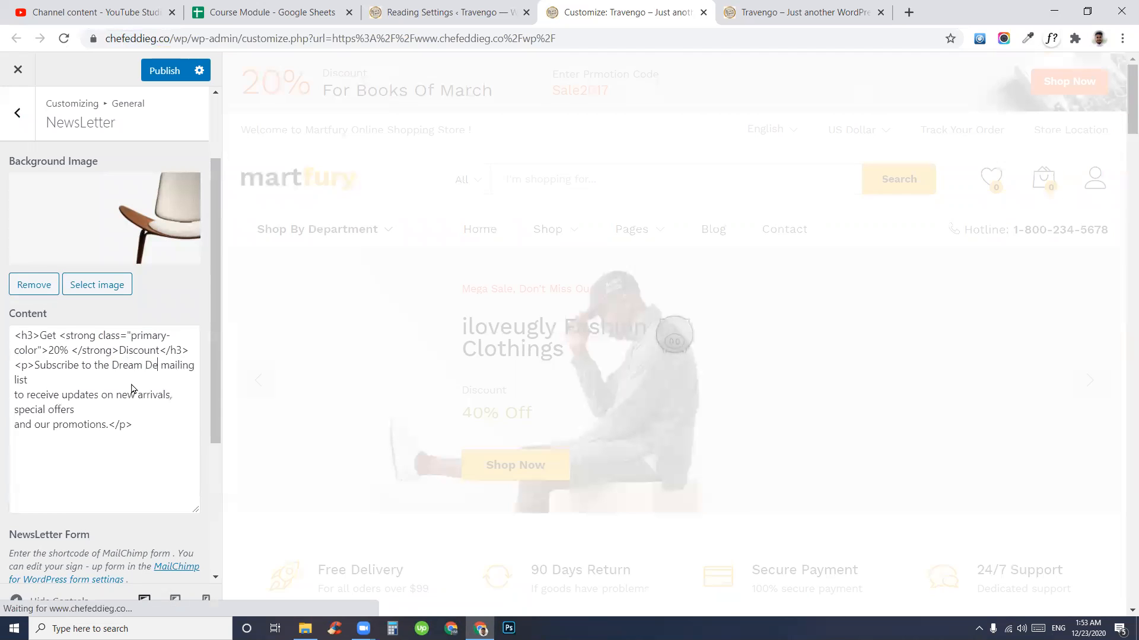
text(oper)
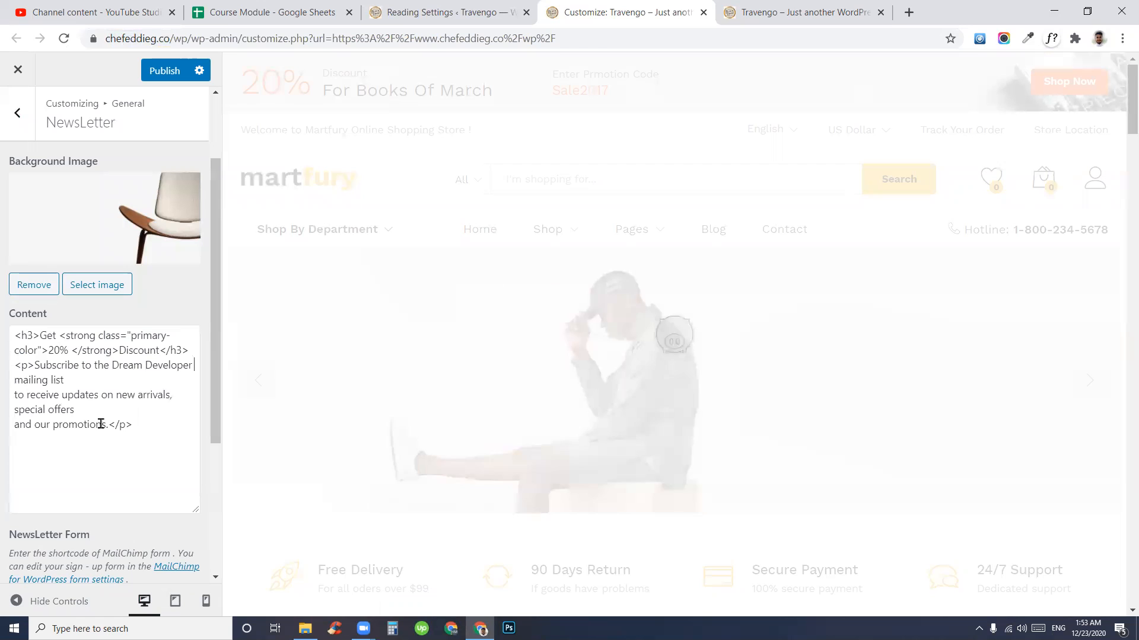
drag(108, 424, 33, 366)
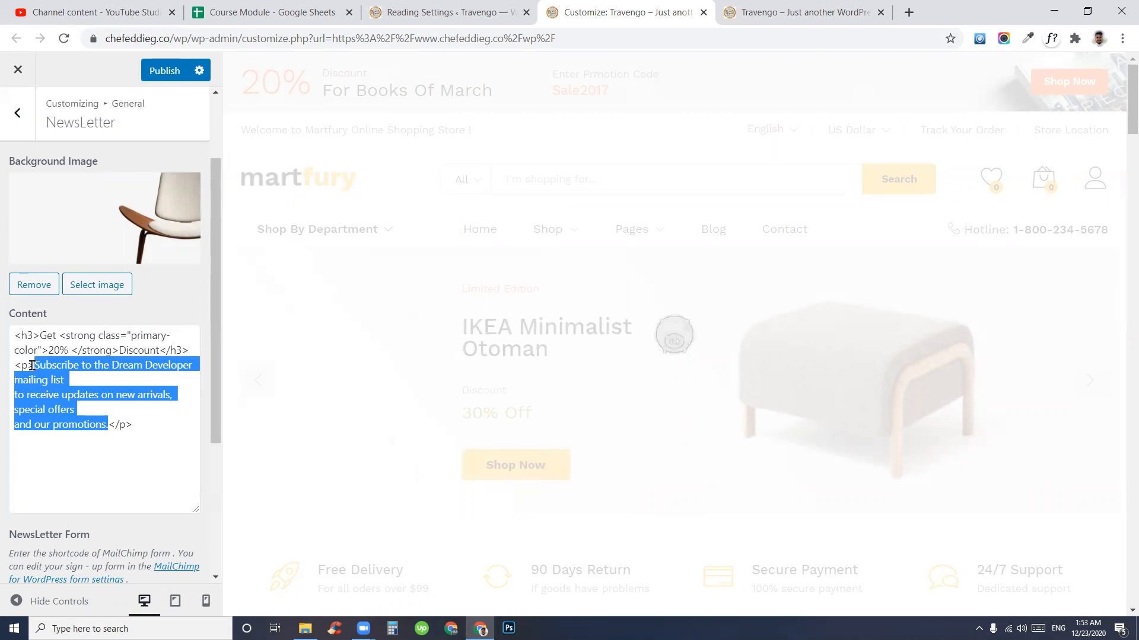
click(73, 404)
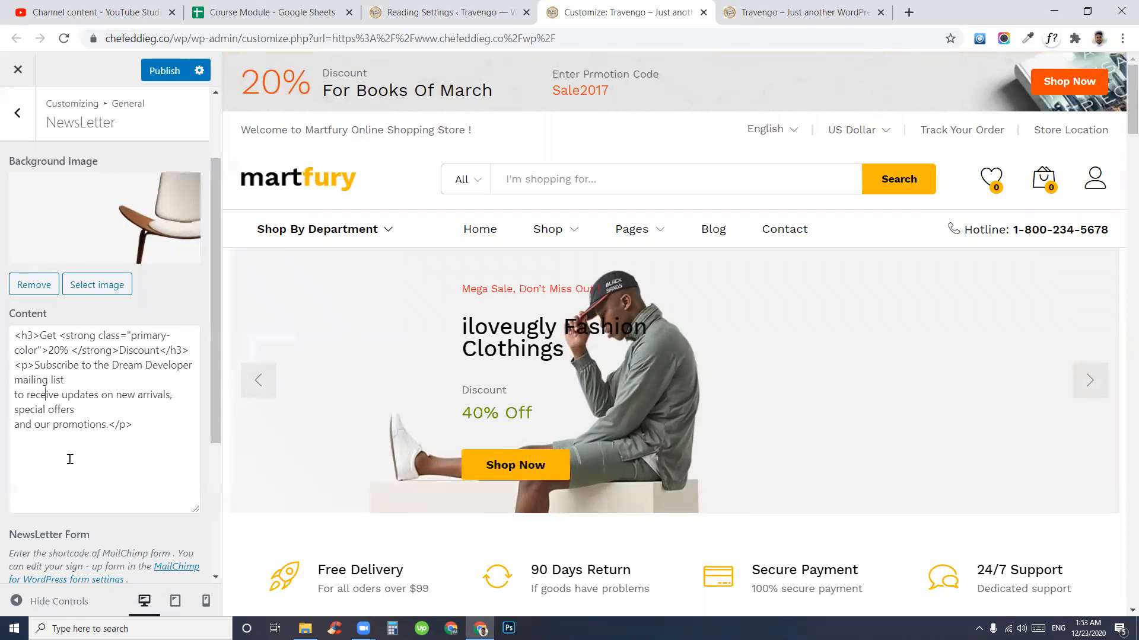
scroll(142, 463, up, 2)
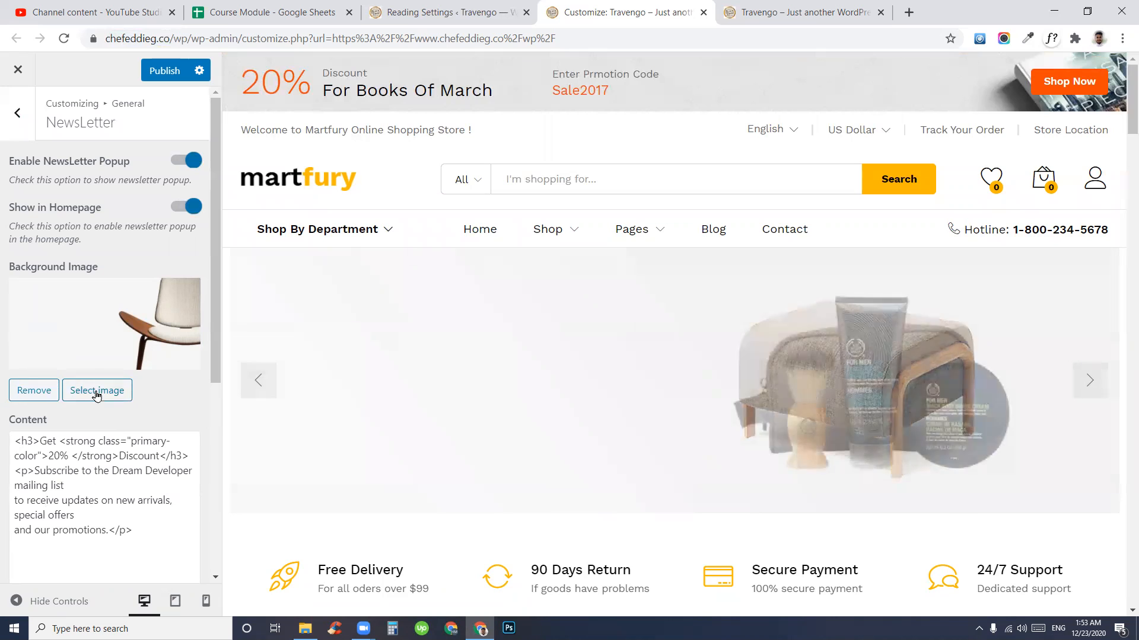
- Pick the chair image nl.jpg from the Media Library for the popup background
click(97, 391)
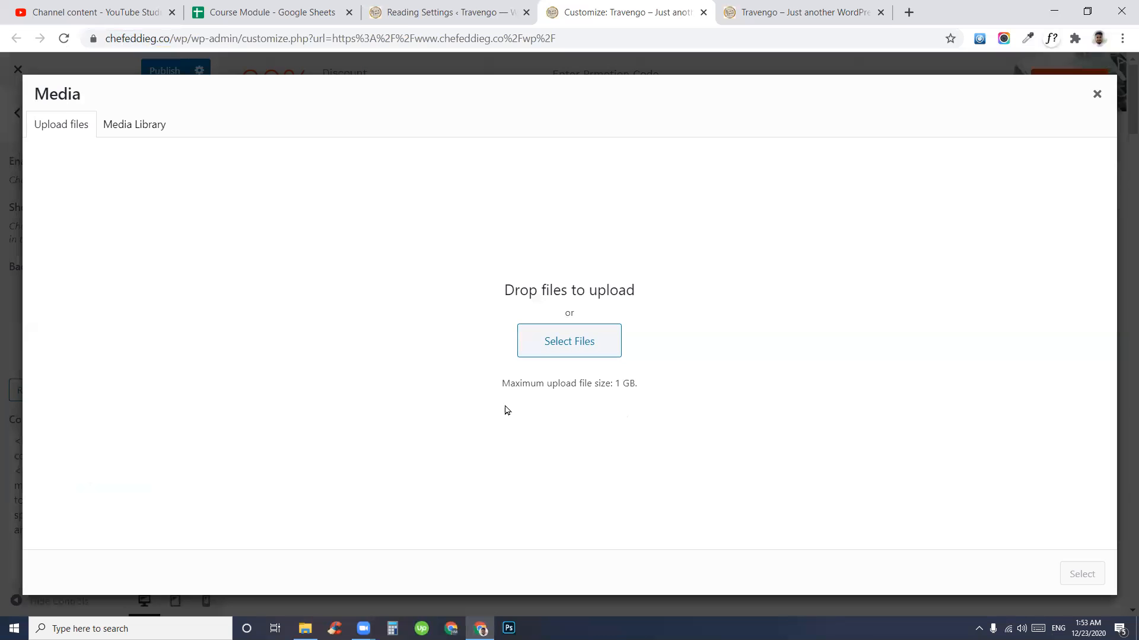
click(124, 123)
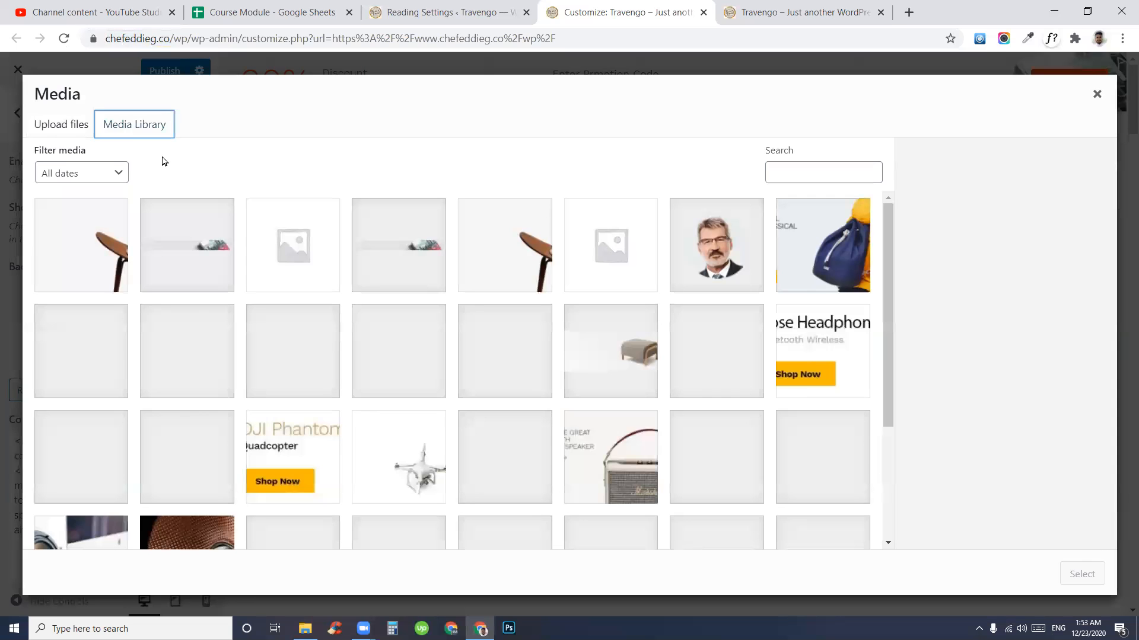
click(65, 244)
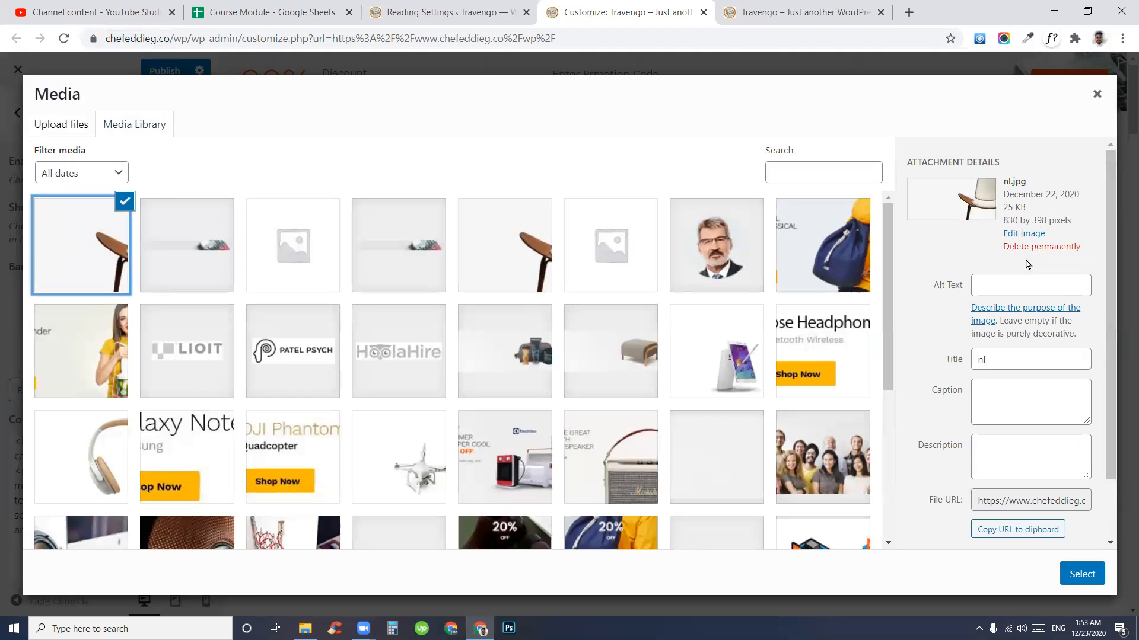
- Check nl.jpg's 830 by 398 pixel dimensions and copy its file URL
drag(1002, 220, 1065, 220)
click(1037, 220)
triple_click(1034, 221)
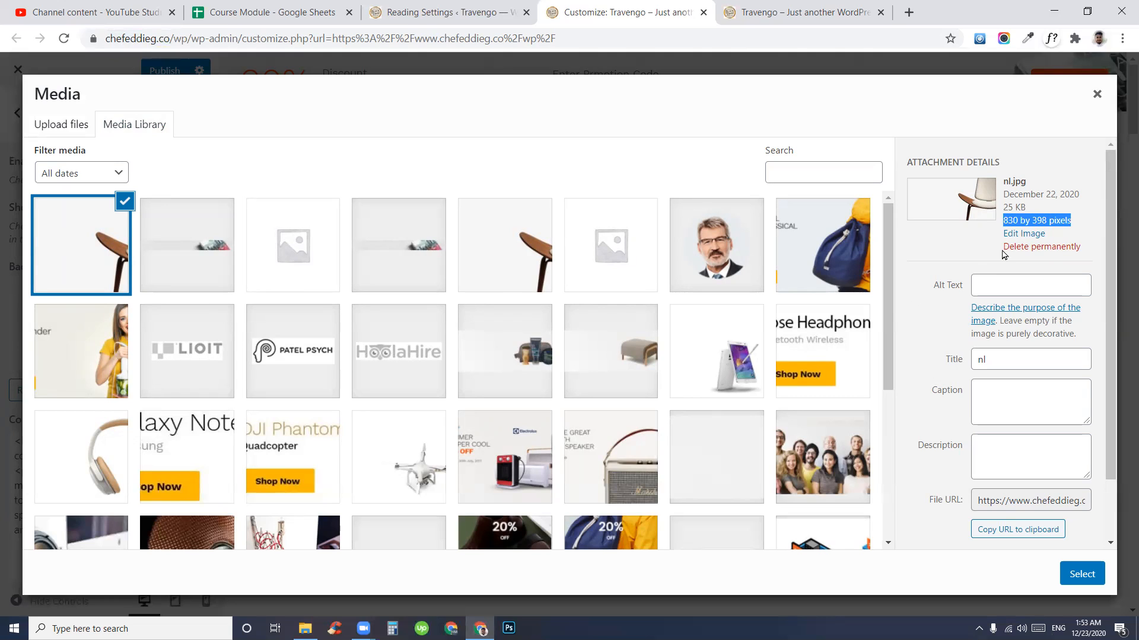
click(1006, 219)
drag(1001, 219, 1069, 218)
right_click(1051, 218)
click(1051, 226)
click(1038, 220)
drag(1000, 219, 1077, 227)
click(1077, 225)
click(1001, 537)
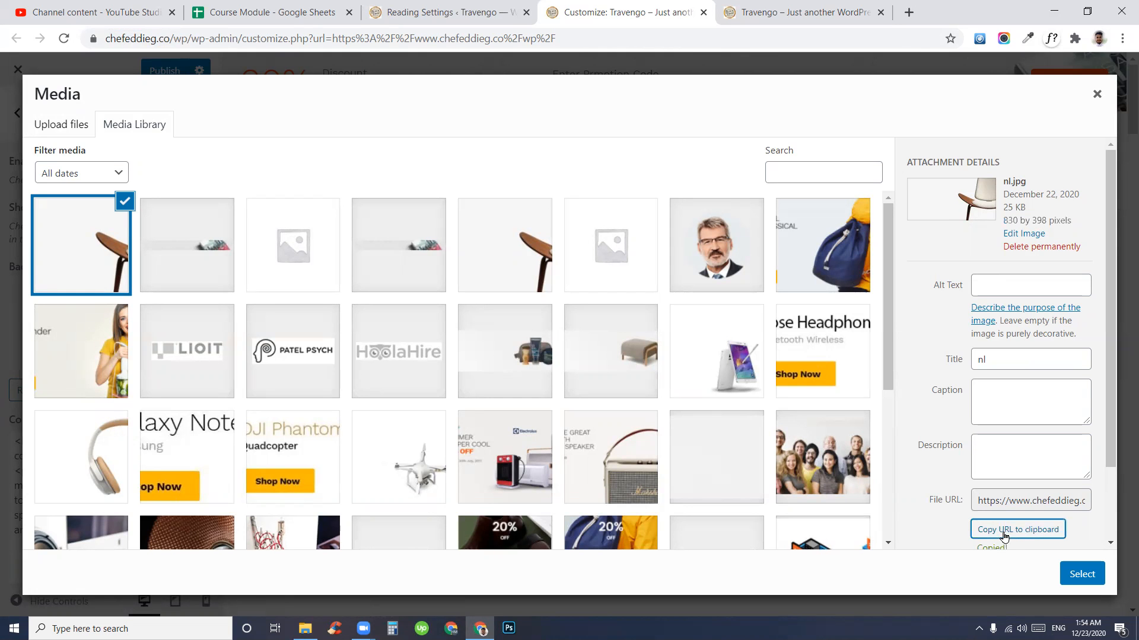
- Load the copied nl.jpg URL in a new browser tab
click(908, 12)
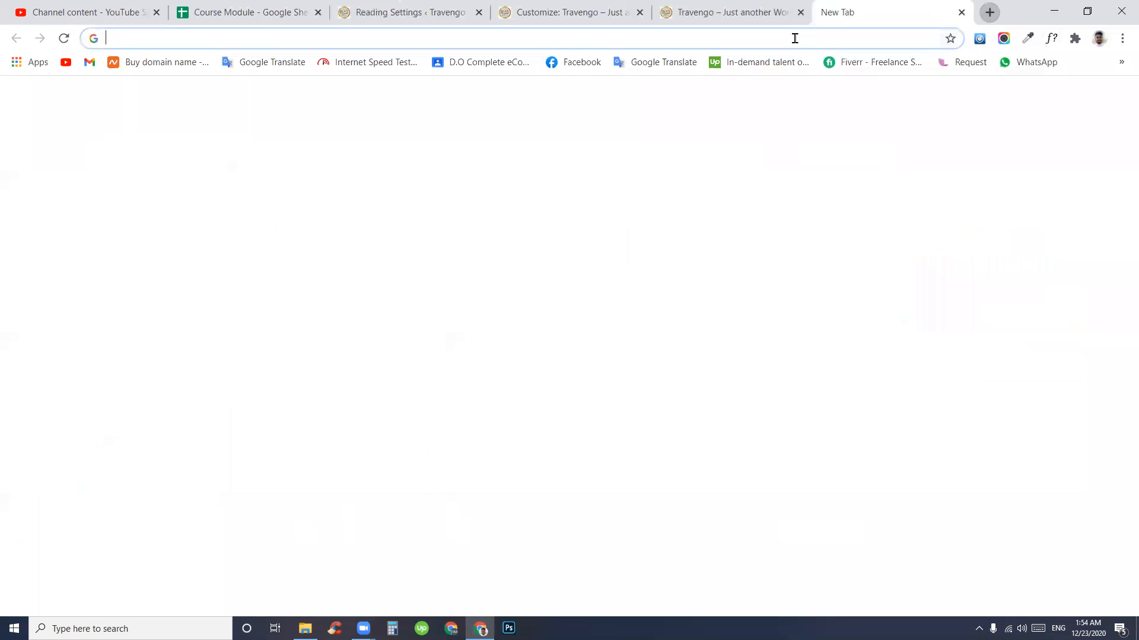
right_click(793, 38)
click(820, 151)
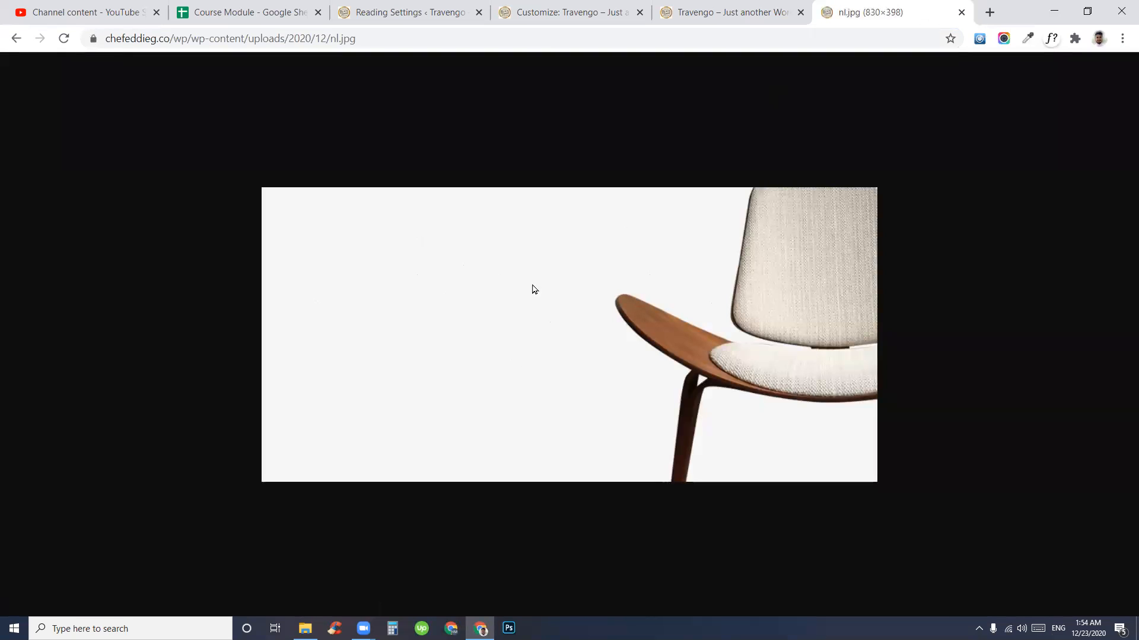
- Recopy nl.jpg's File URL from the Media dialog and return to the image tab
click(592, 9)
scroll(1012, 491, down, 2)
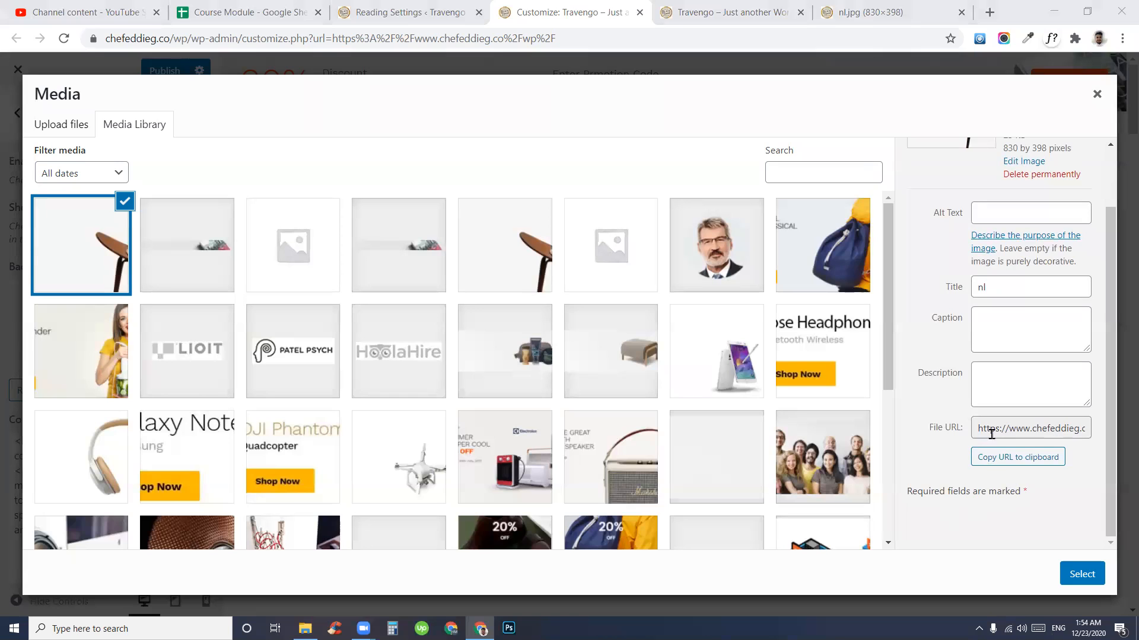
drag(981, 432, 1099, 433)
click(1059, 462)
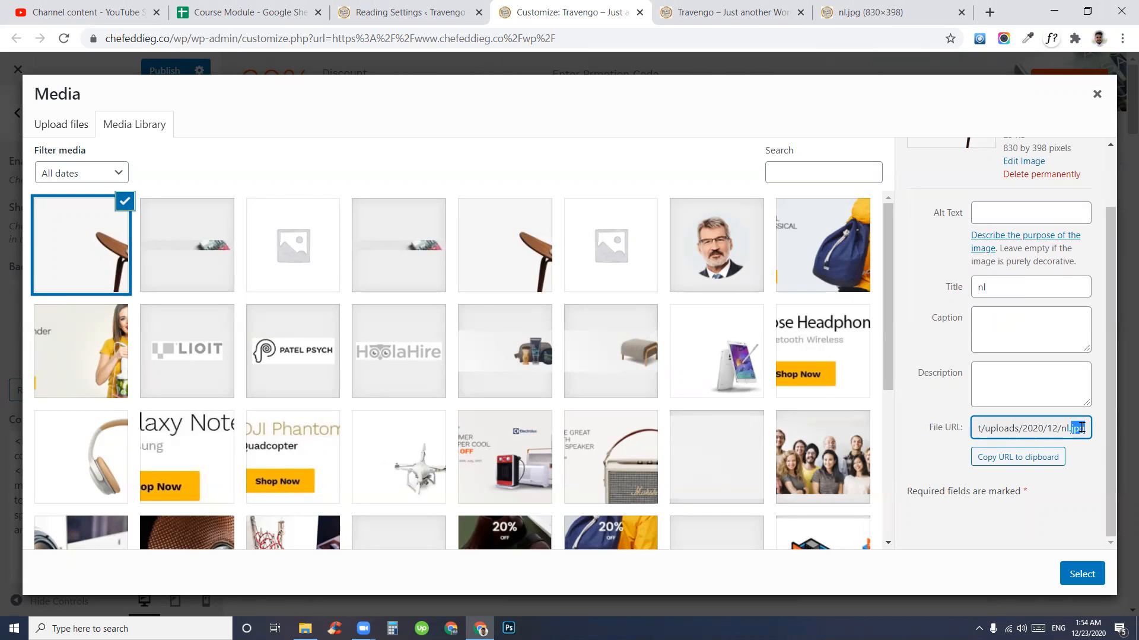
click(1059, 463)
click(890, 13)
click(871, 38)
click(872, 38)
click(748, 350)
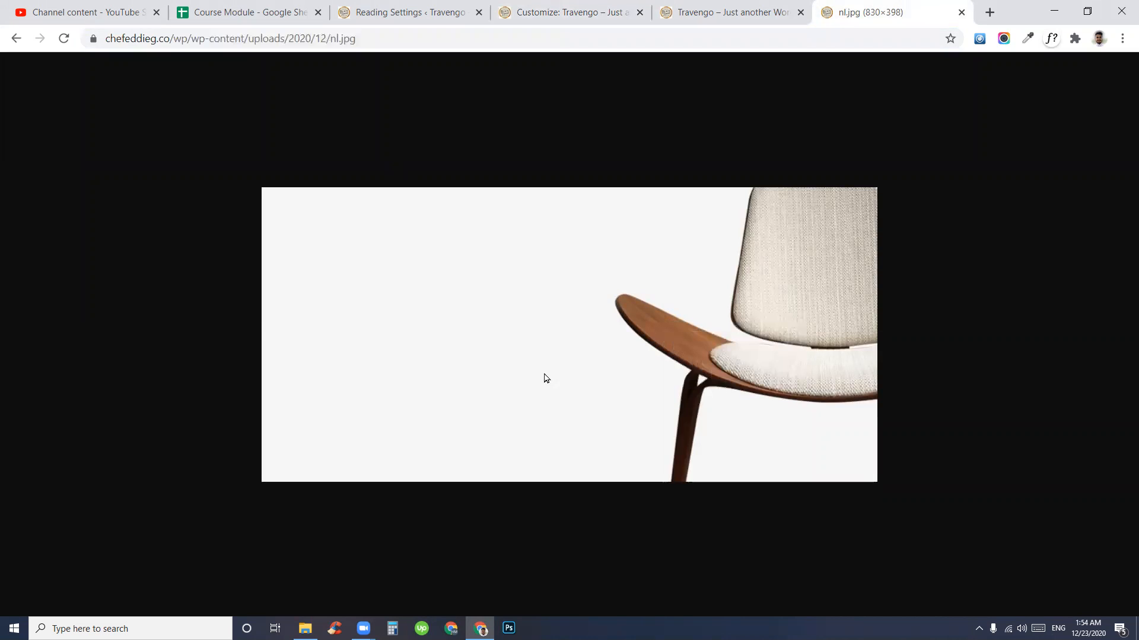
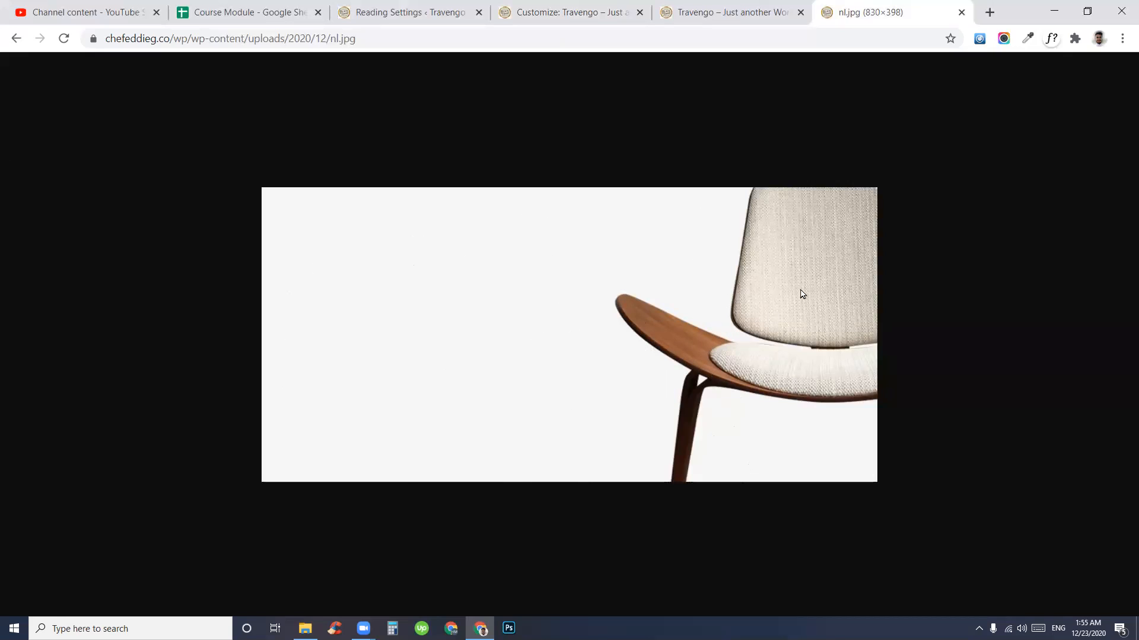
- Return to the Customizer tab and close the Media Library dialog showing nl.jpg
click(571, 11)
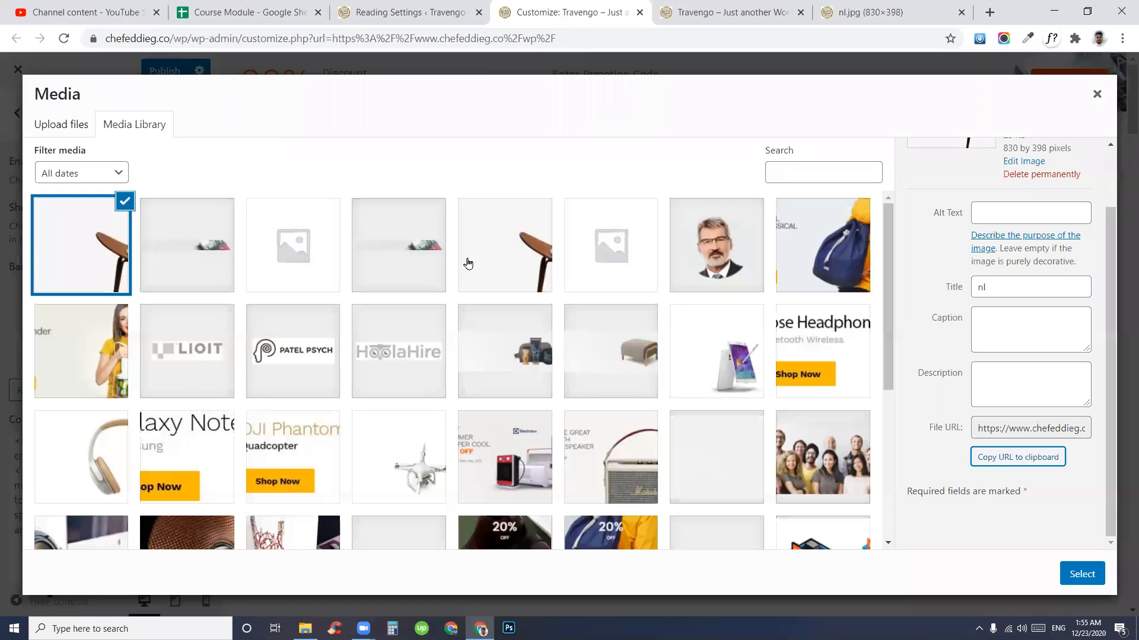
click(1097, 95)
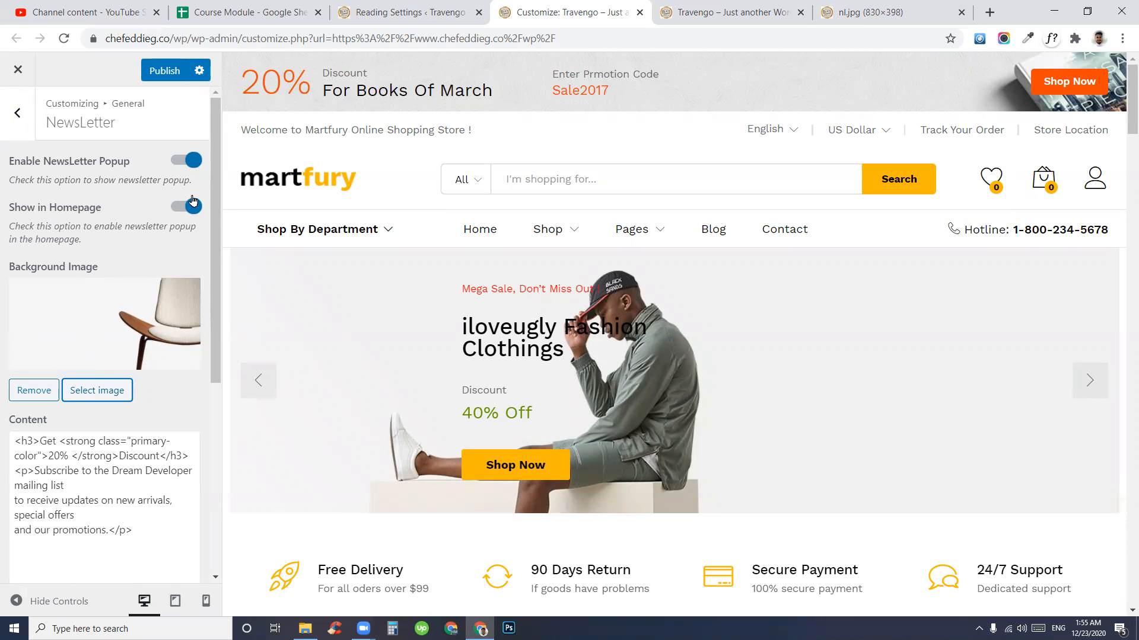
- Toggle Enable NewsLetter Popup off and on, re-enable Show in Homepage, and go back to the top-level panel
click(183, 163)
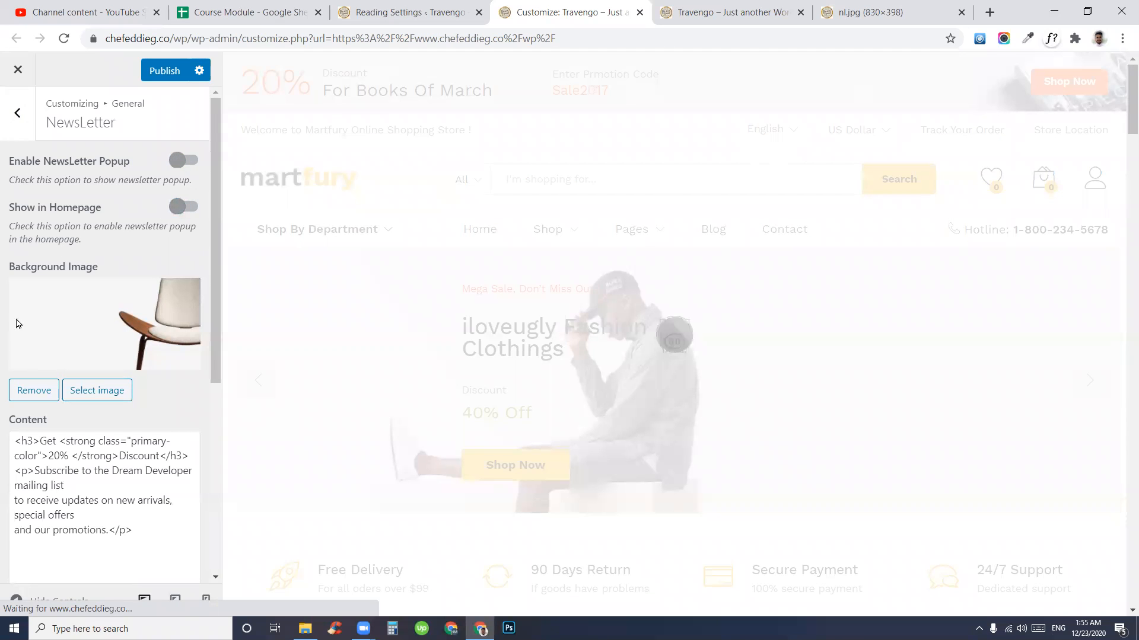
click(184, 162)
drag(128, 212, 17, 212)
click(182, 207)
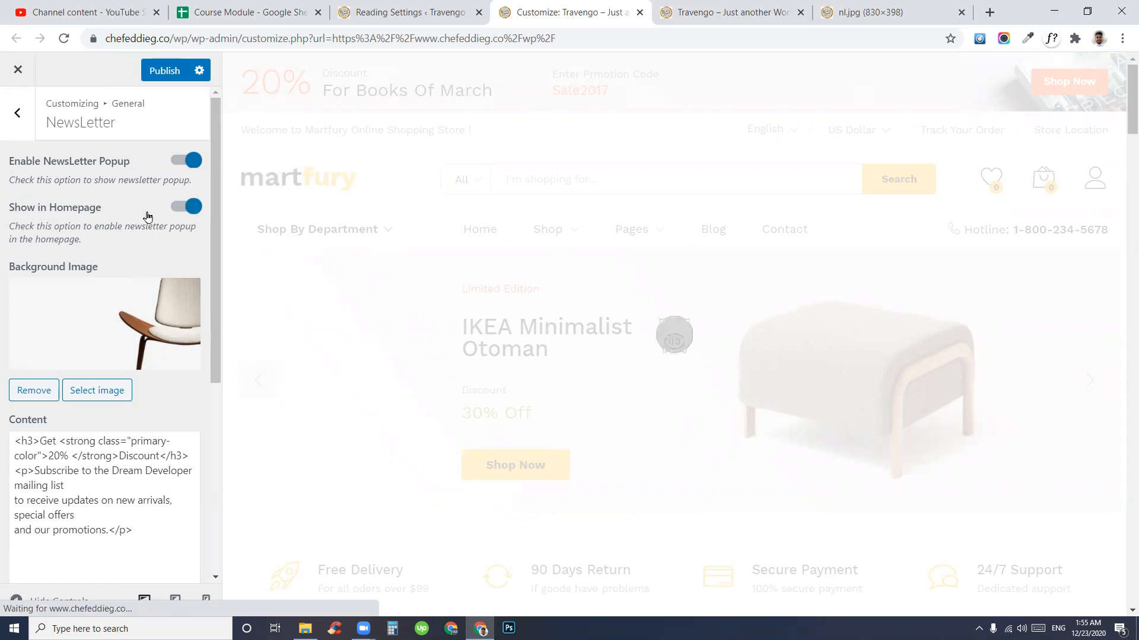
scroll(104, 386, down, 1)
scroll(106, 395, down, 5)
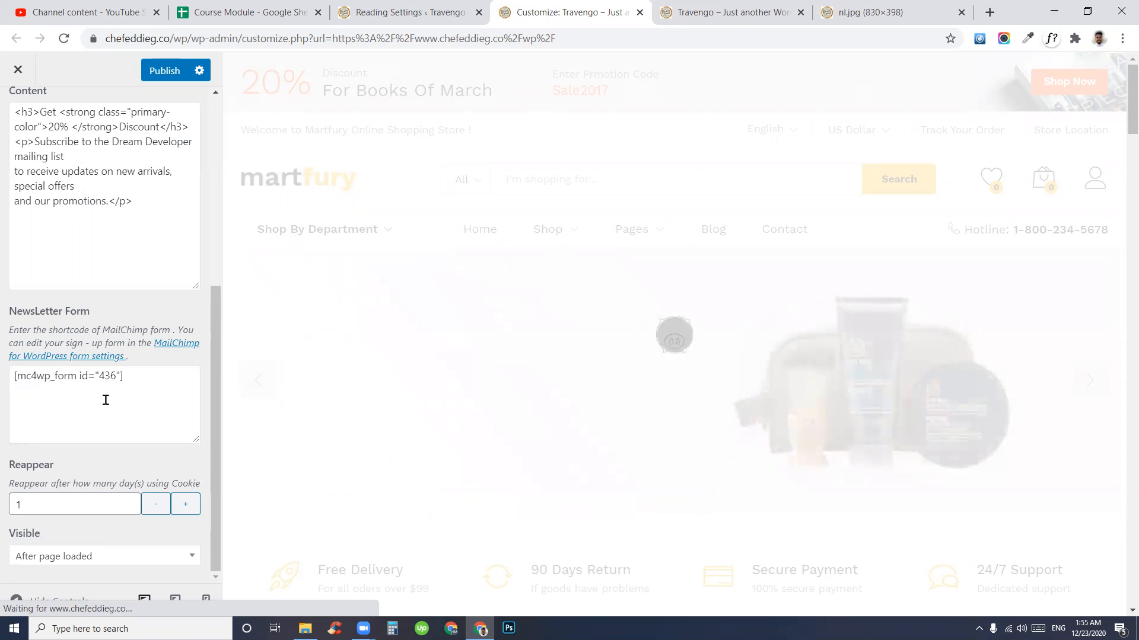
scroll(104, 401, up, 6)
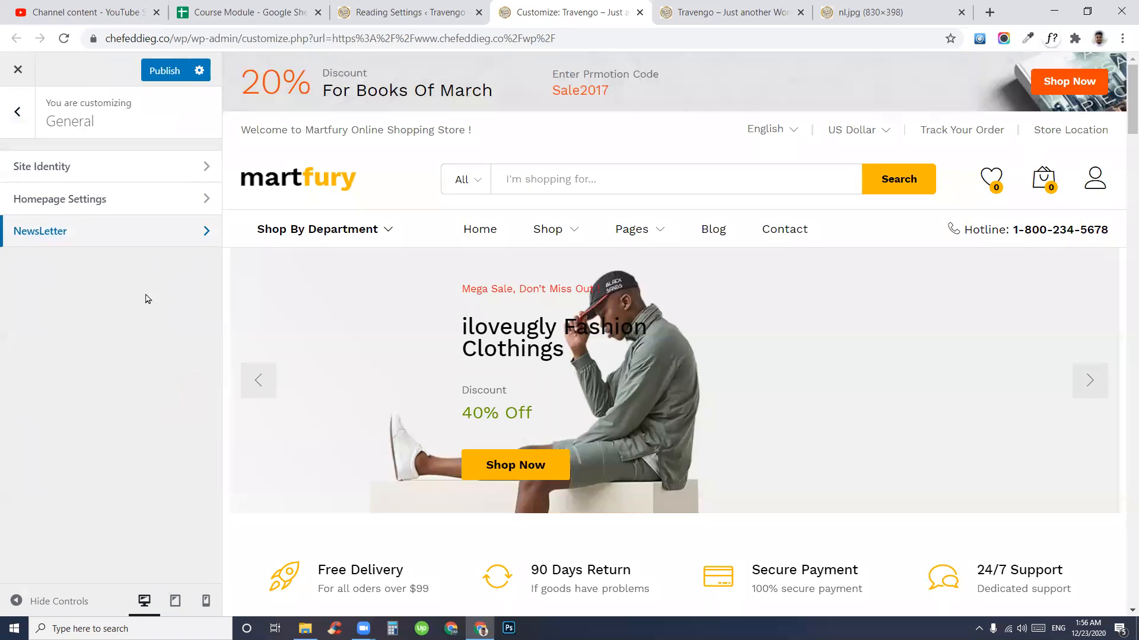
click(11, 116)
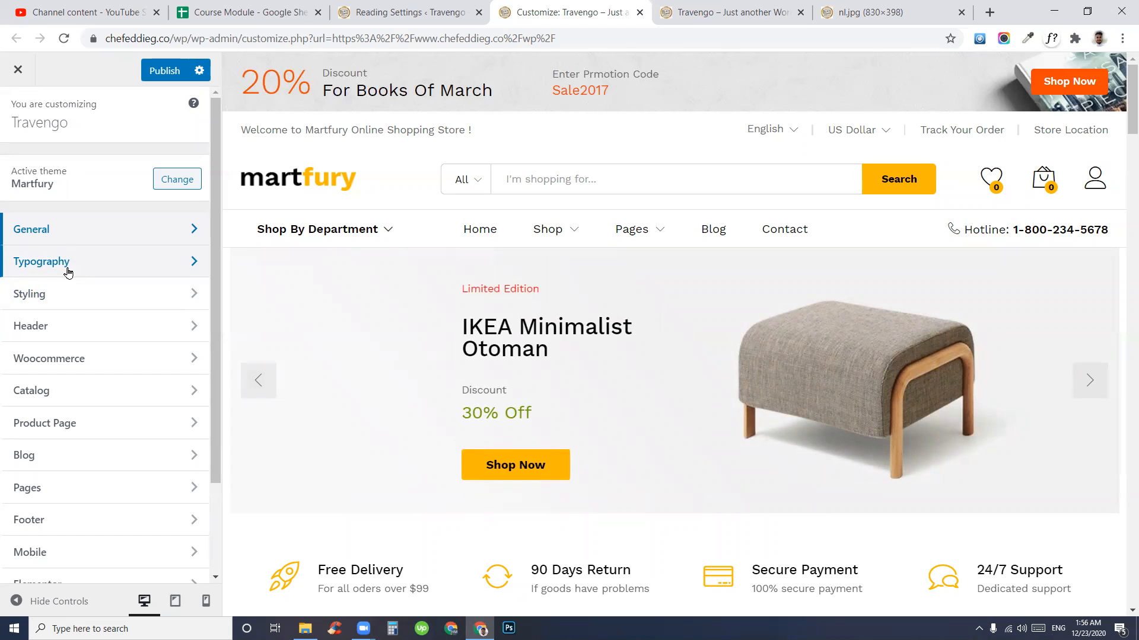
- Review Typography's Fonts Families, with Work Sans and Libre Baskerville checked
click(68, 272)
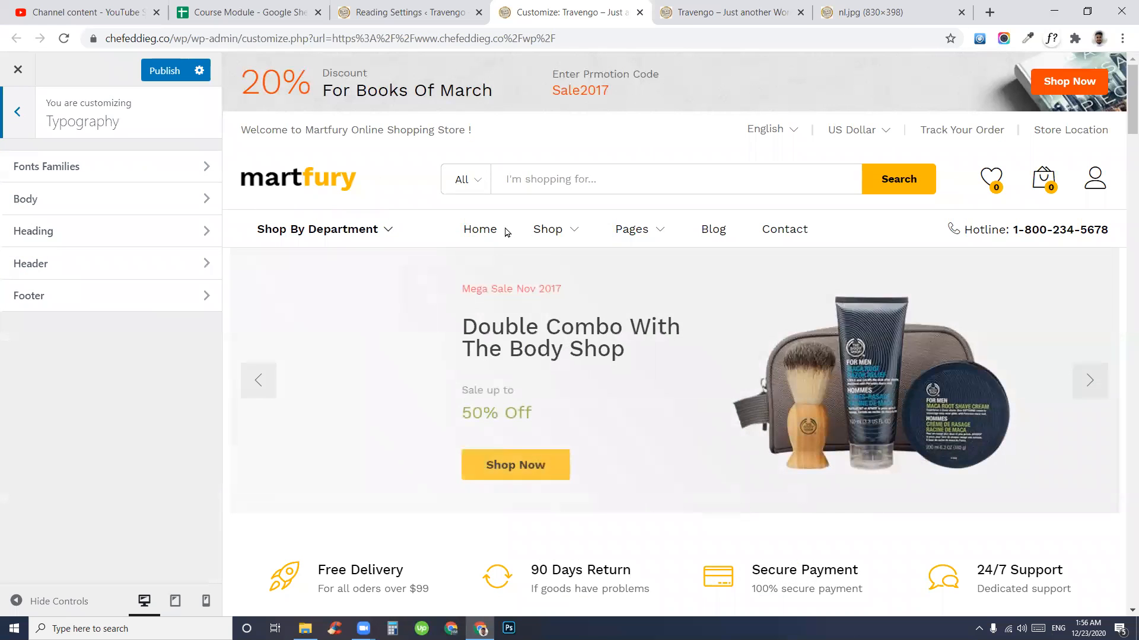
click(91, 172)
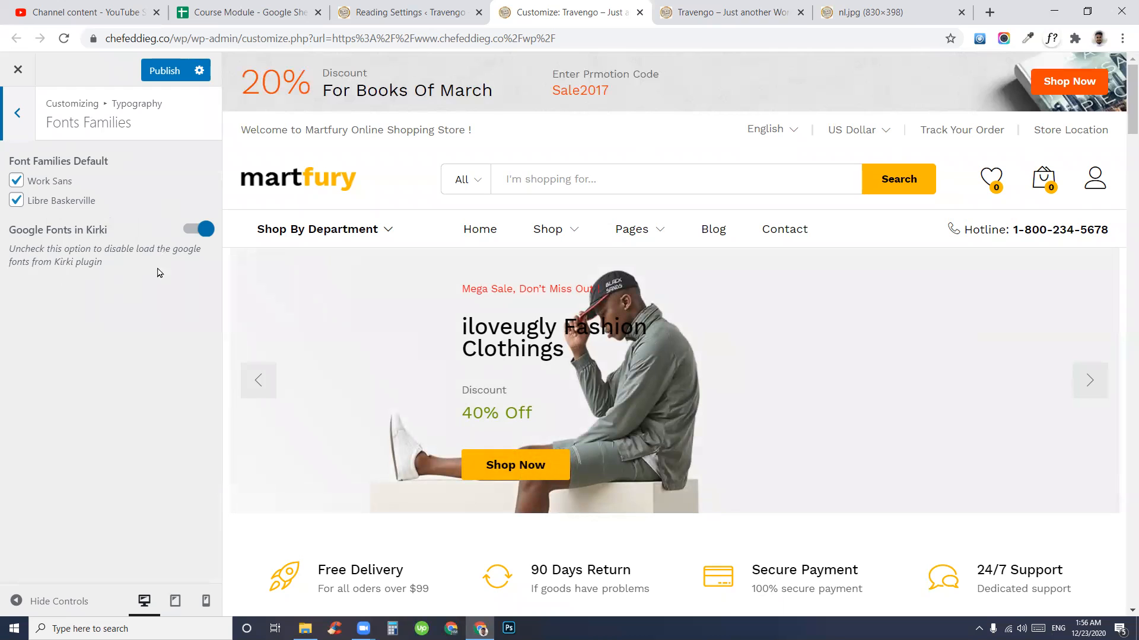
click(15, 119)
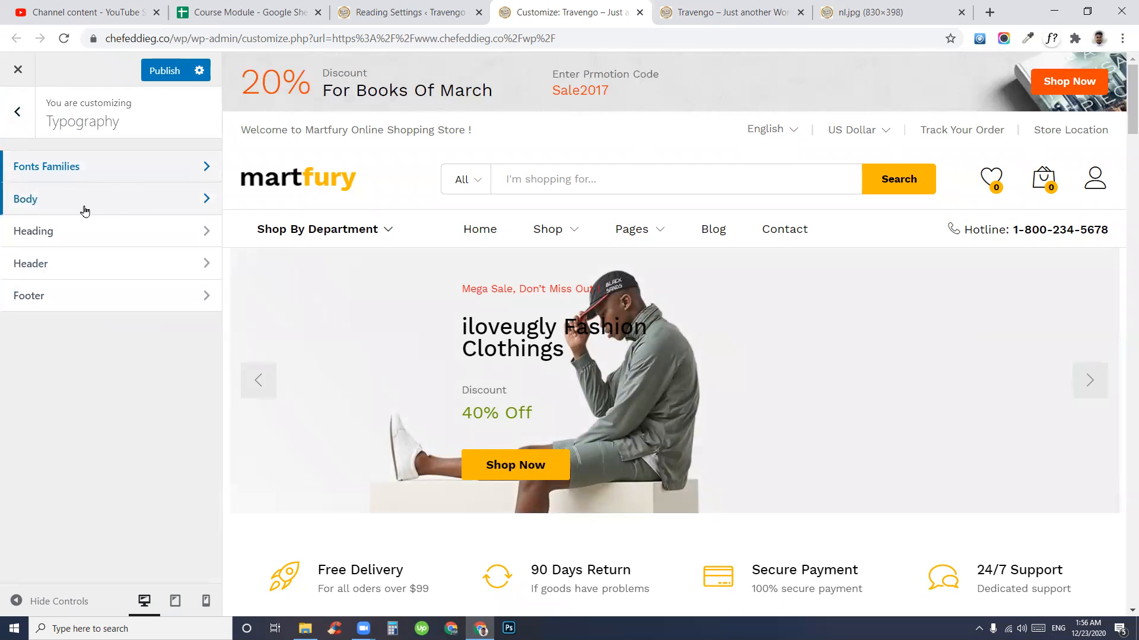
- Set the Body font family to Poppins by searching 'pop' in the font list
click(51, 205)
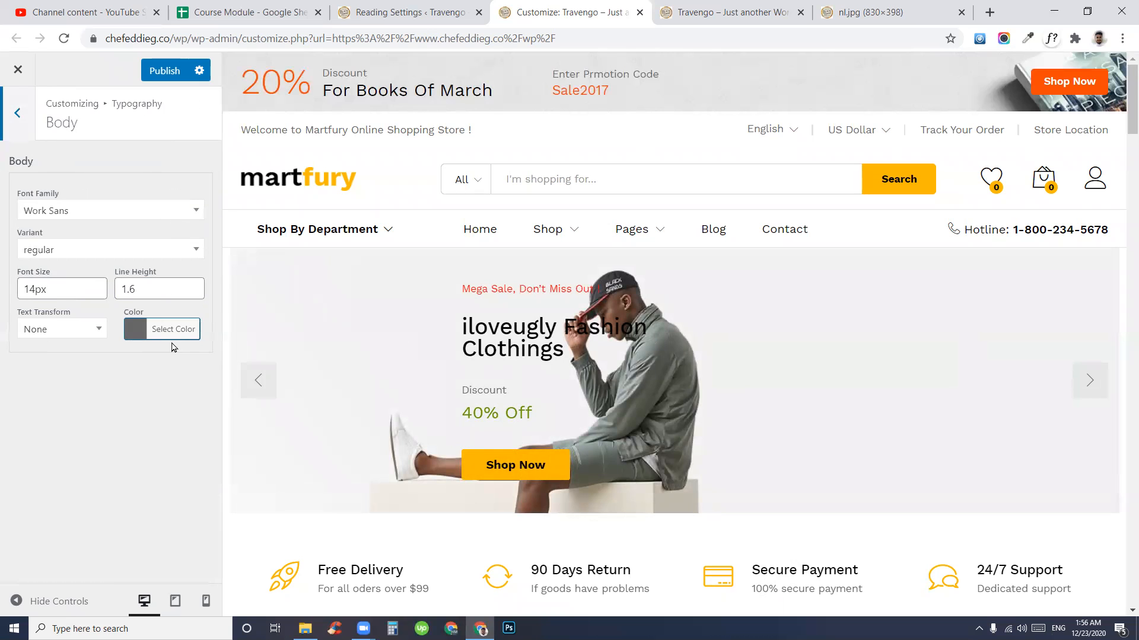
click(94, 214)
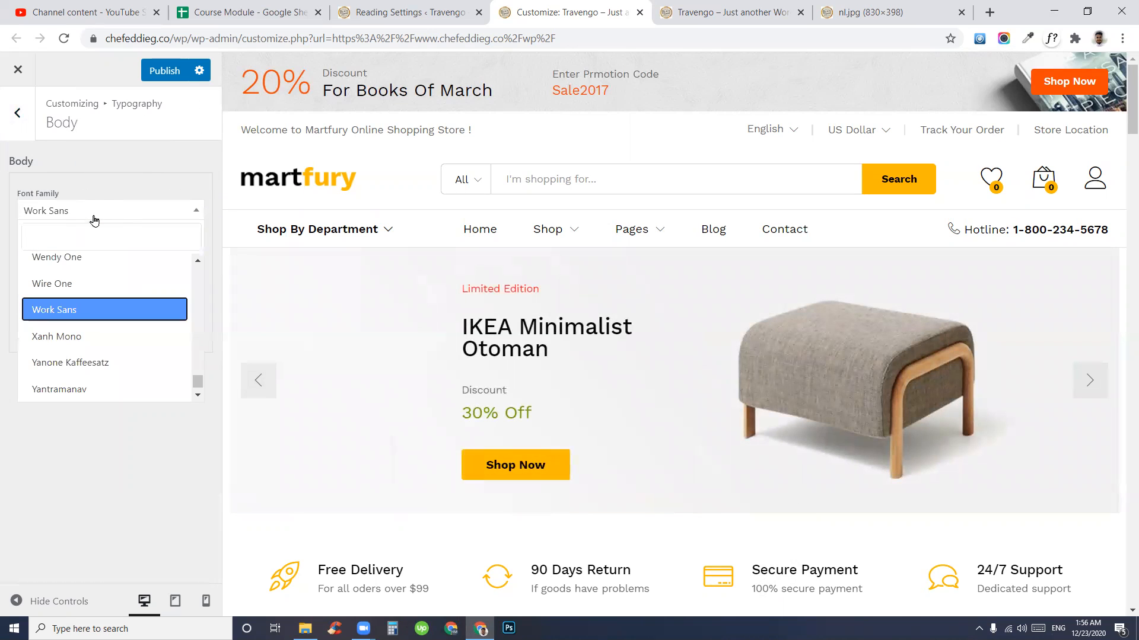
click(53, 309)
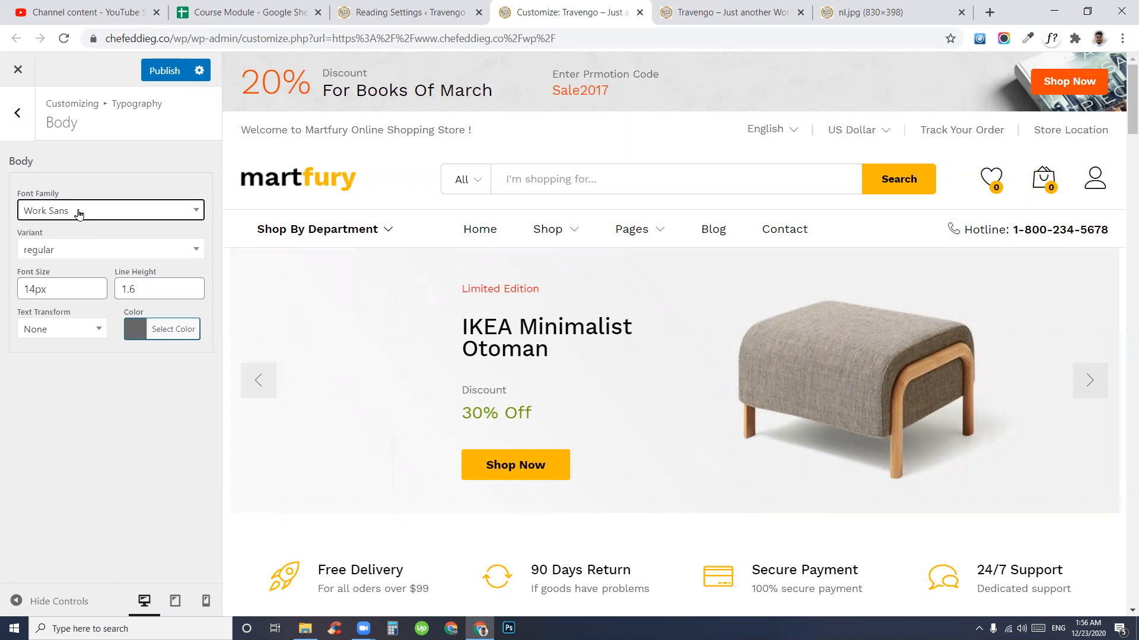
click(79, 213)
scroll(81, 312, up, 20)
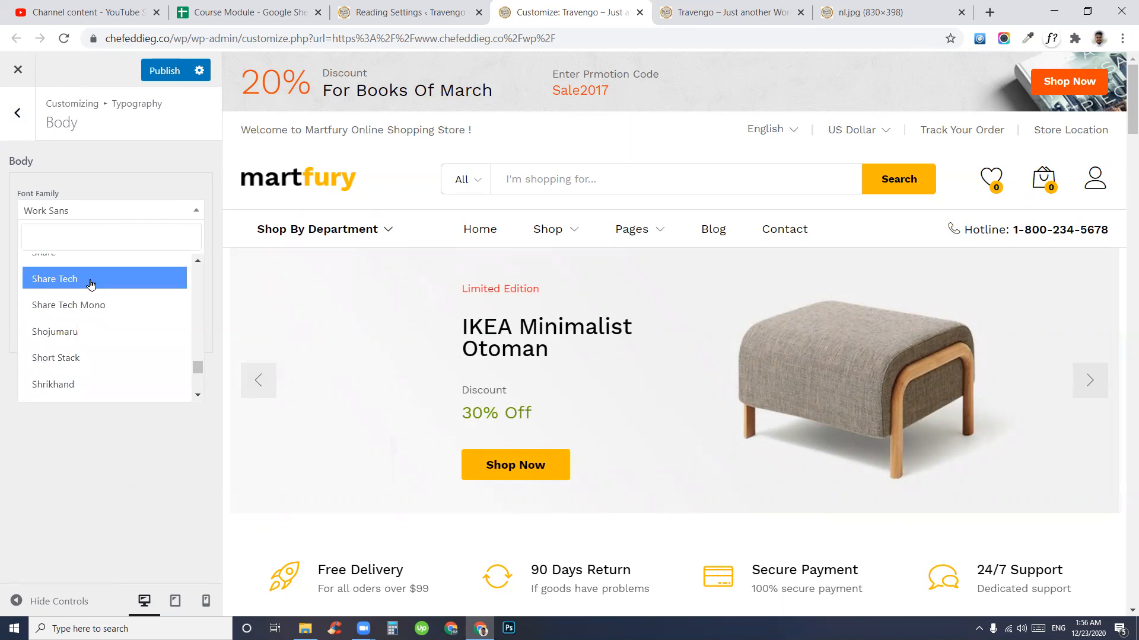
scroll(89, 273, up, 10)
click(78, 238)
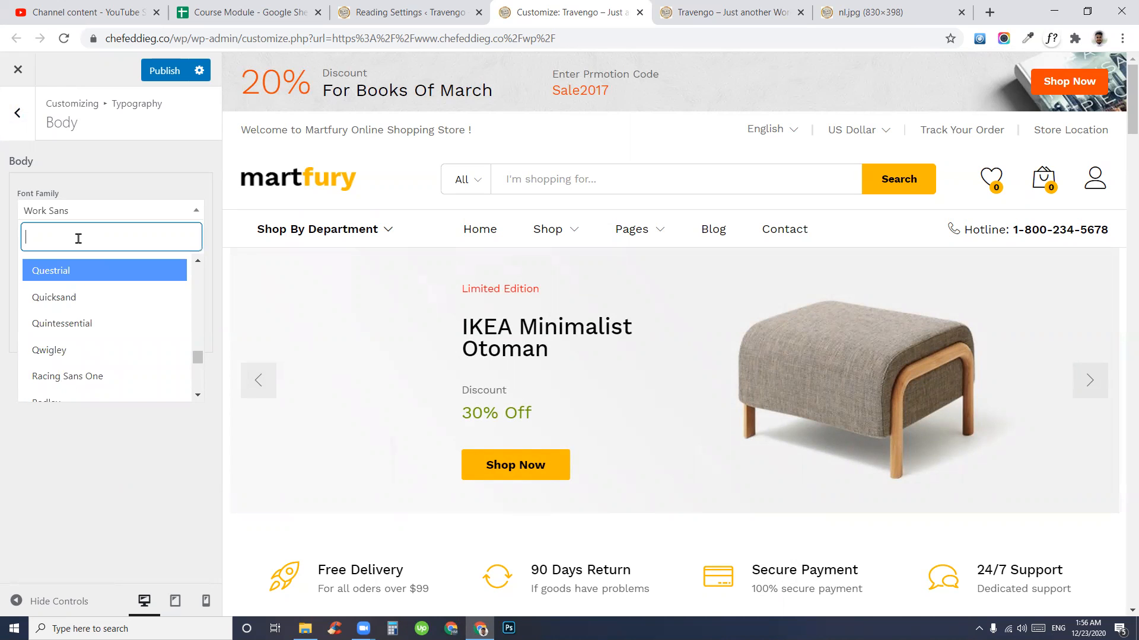
text(pop)
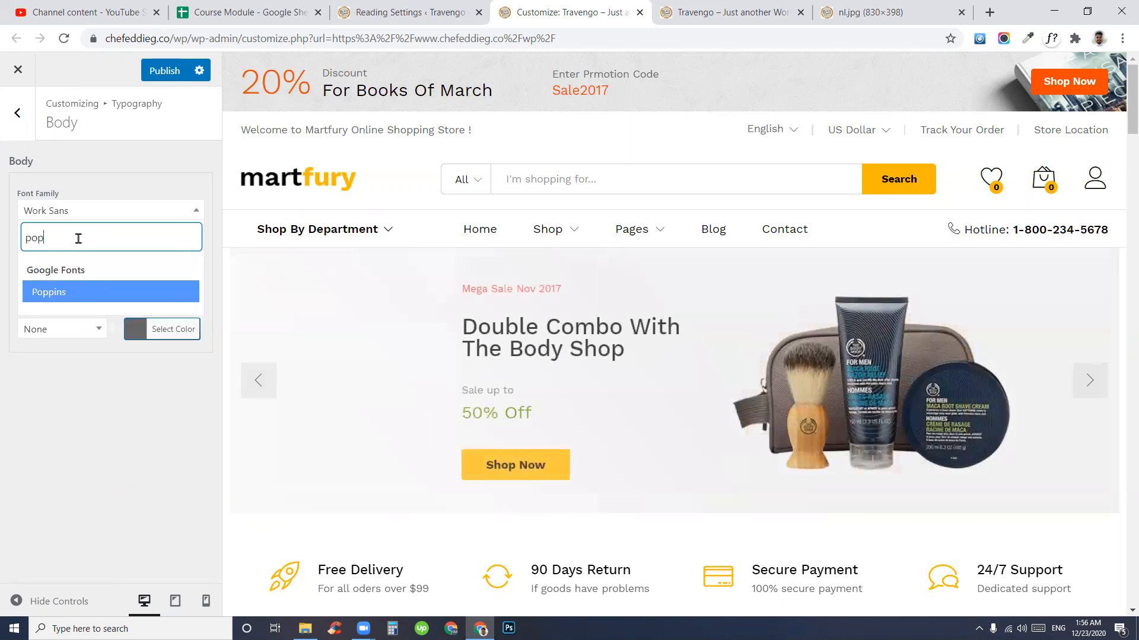
click(51, 294)
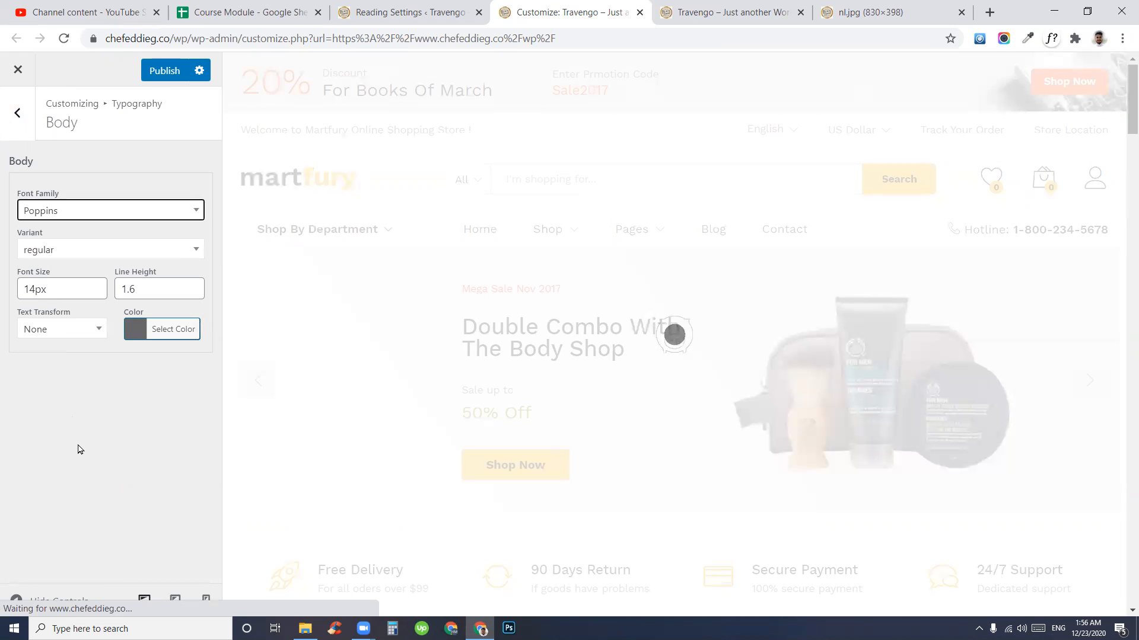
- Check the body font size of 14px and line height of 1.6, returning to the Typography list
drag(35, 288, 17, 288)
click(57, 287)
drag(141, 291, 10, 288)
click(114, 395)
click(41, 433)
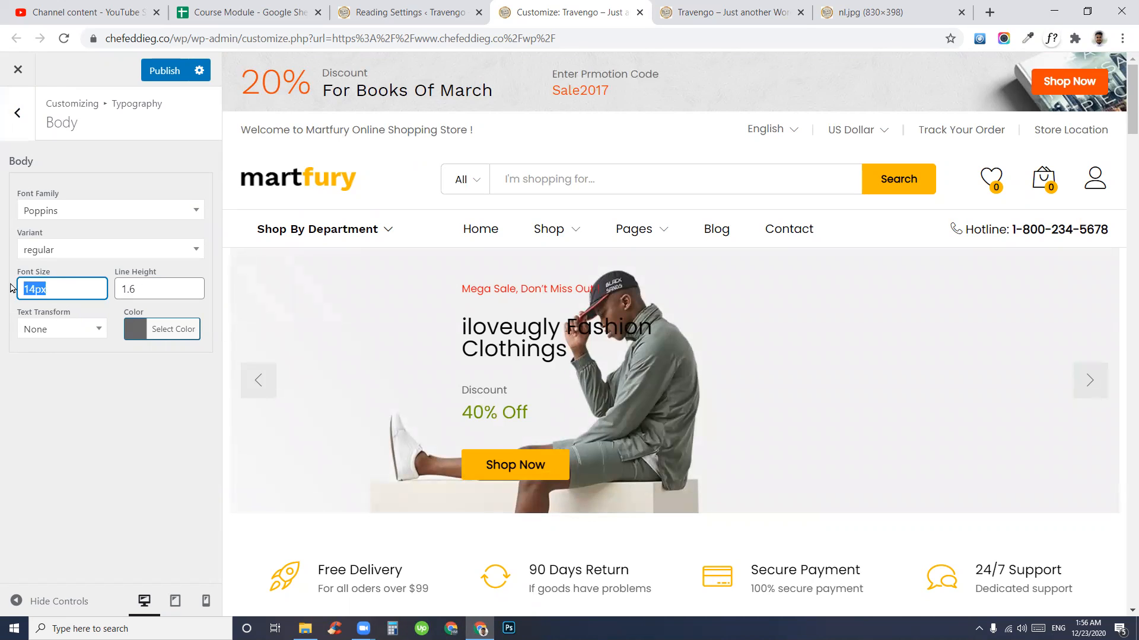
click(157, 288)
click(143, 457)
click(17, 119)
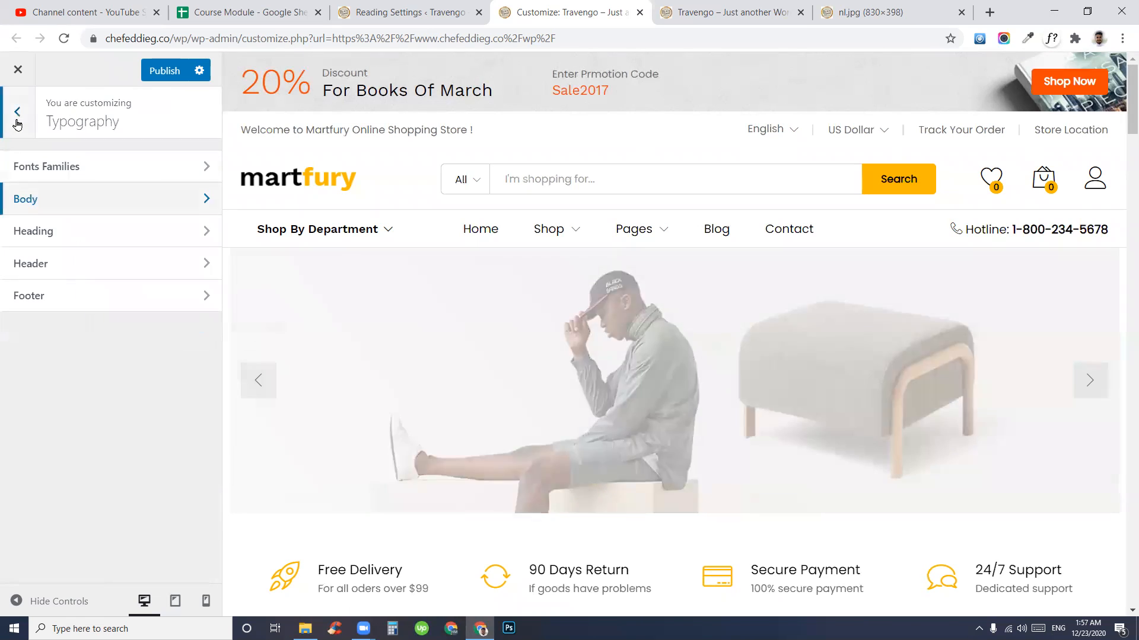
- Check the Heading 1 font list, leaving Work Sans unchanged
click(70, 233)
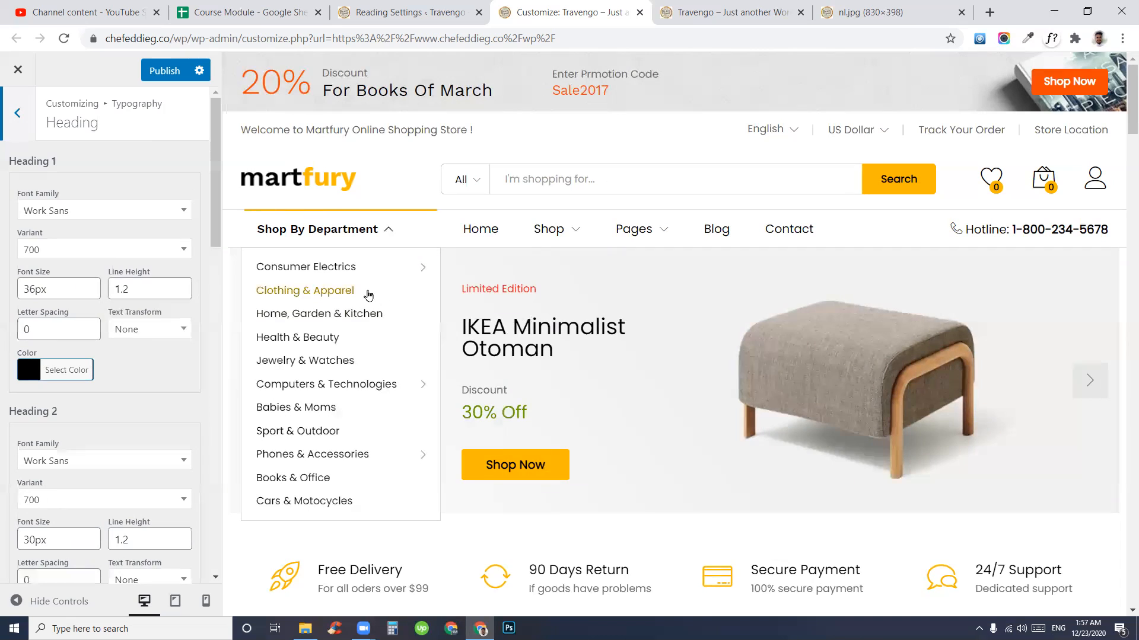
click(115, 215)
click(115, 214)
click(17, 113)
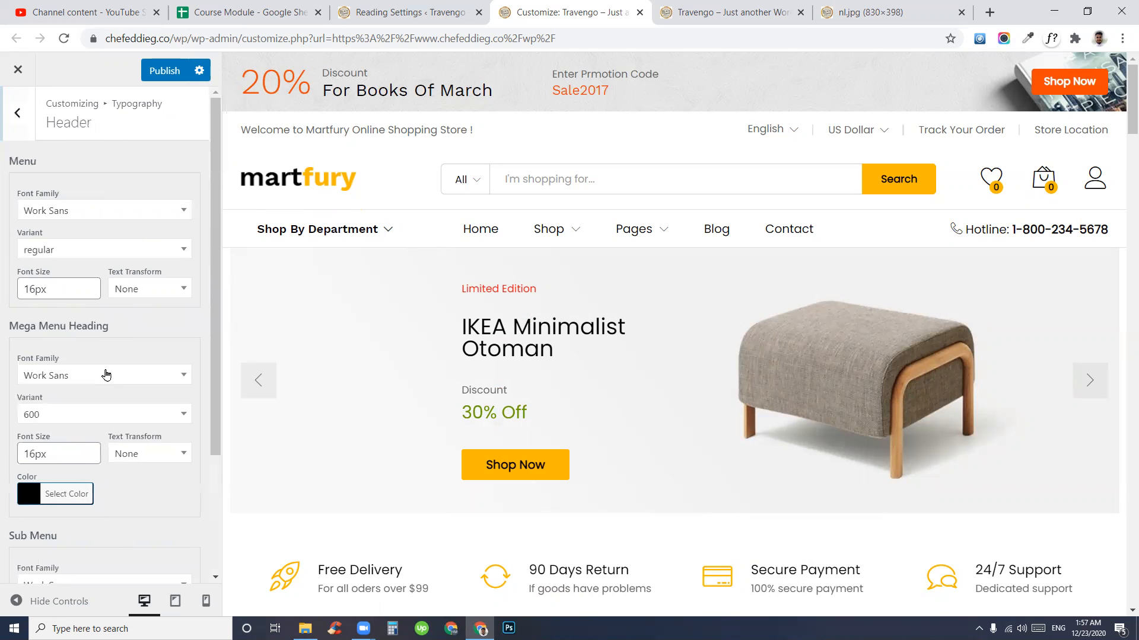
- Review Footer typography (Work Sans 14px, widget titles 600 at 16px) and return to the main panel
scroll(91, 420, down, 3)
scroll(70, 326, up, 3)
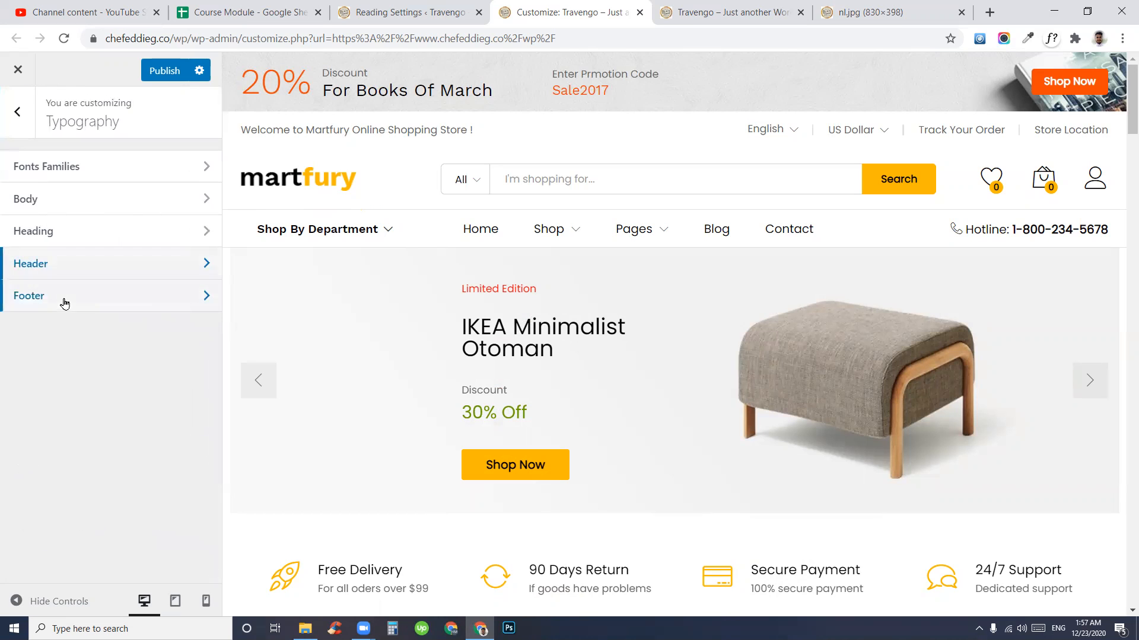
click(65, 298)
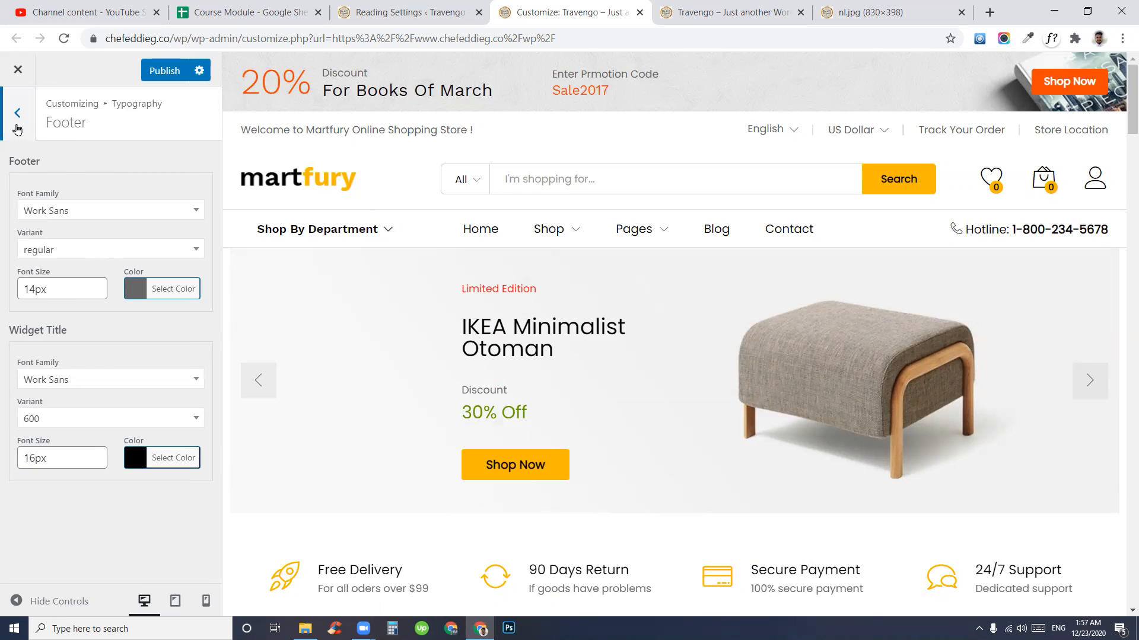
click(16, 130)
click(16, 112)
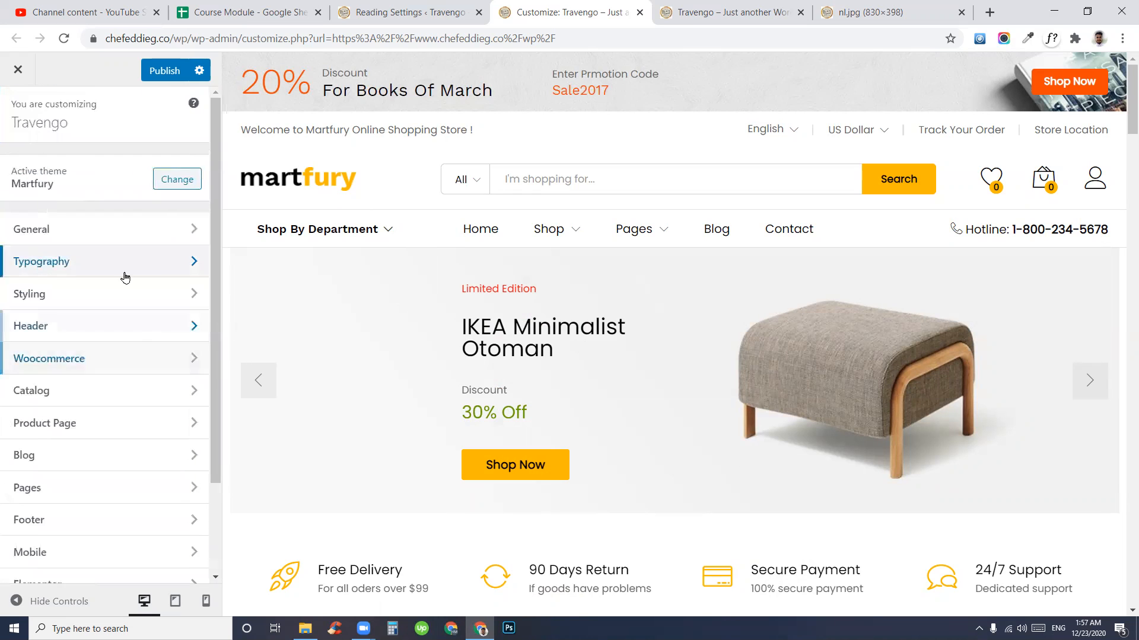
click(74, 265)
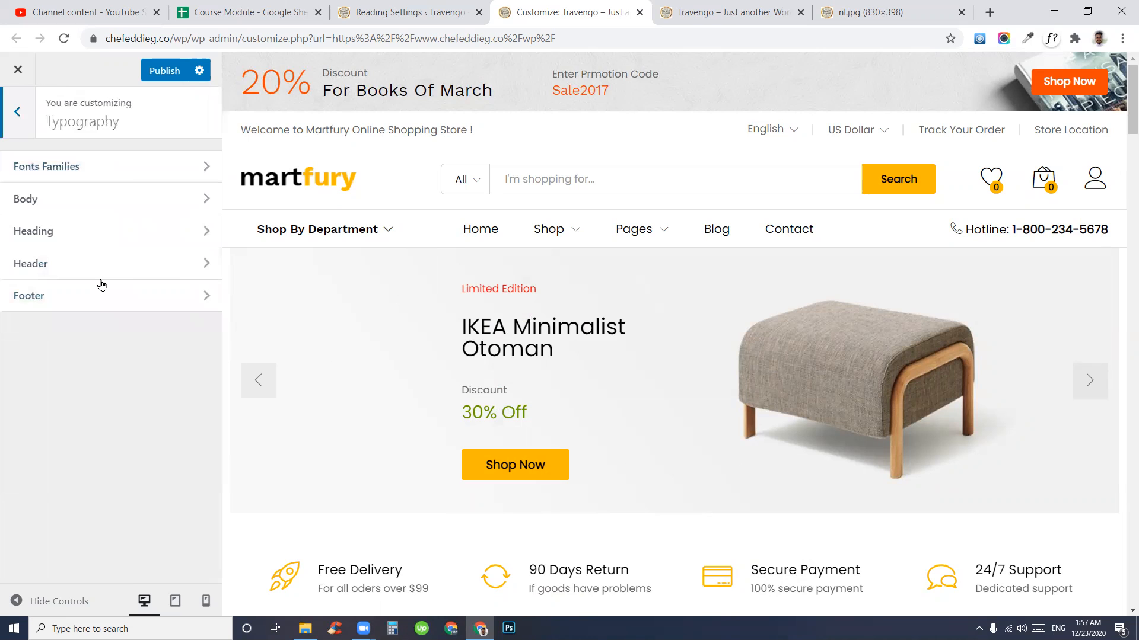
click(2, 106)
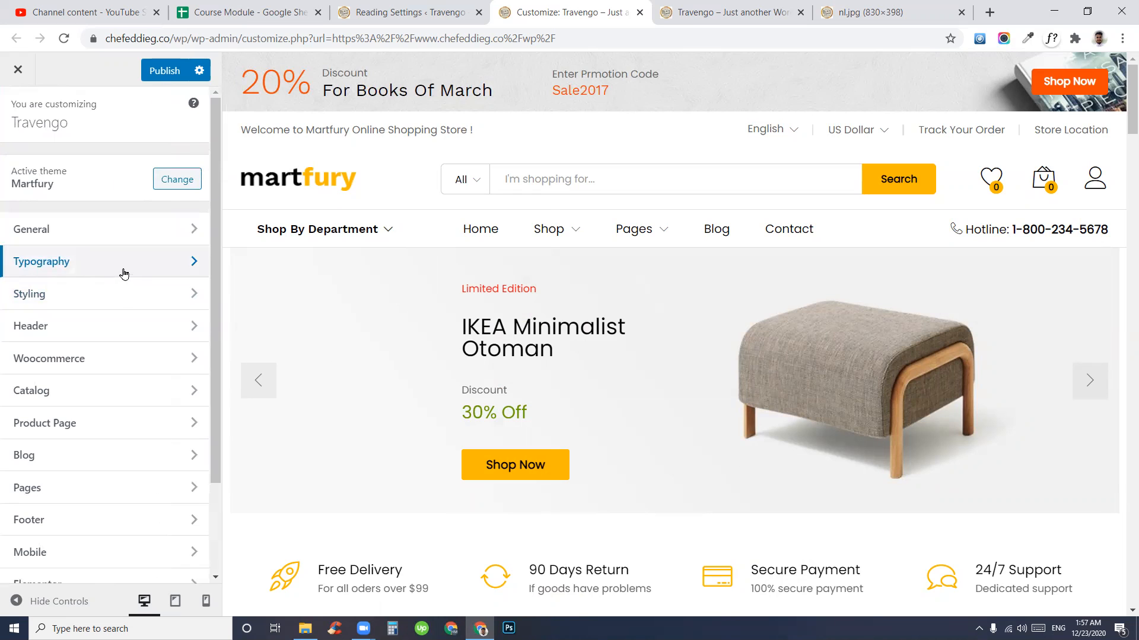
- Browse Styling's general options, then open the Color Scheme settings
click(67, 307)
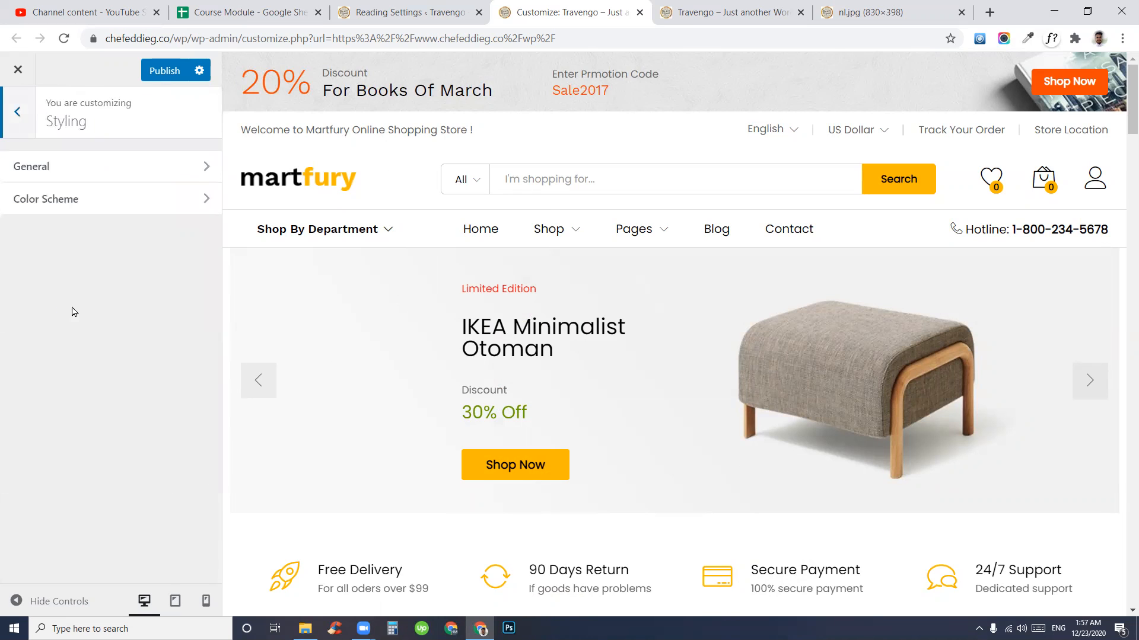
click(124, 180)
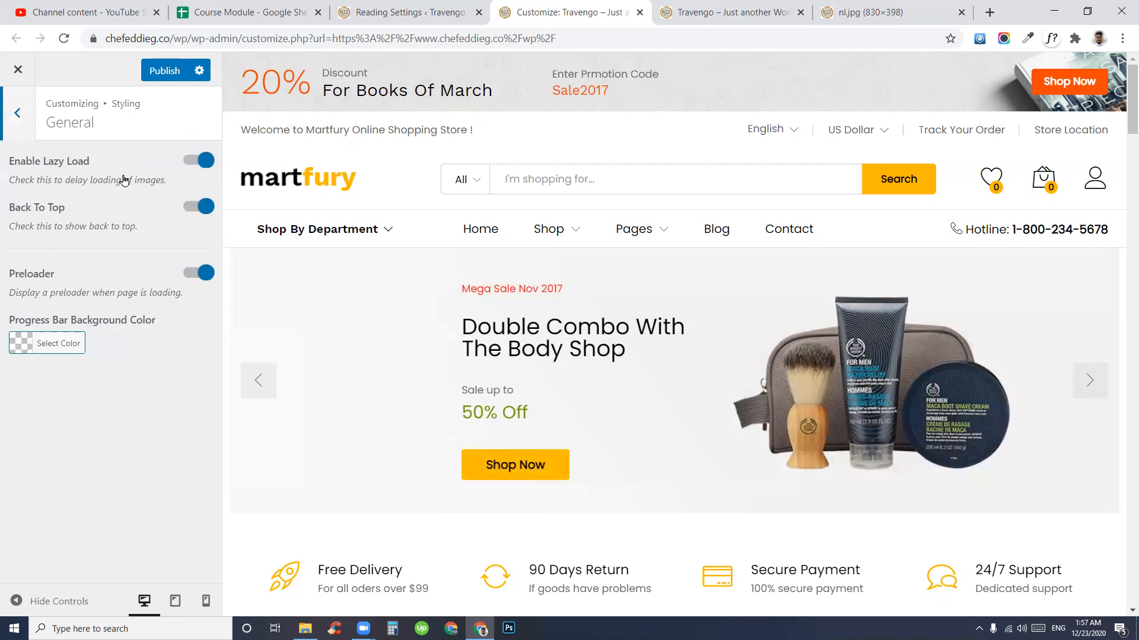
scroll(636, 385, down, 10)
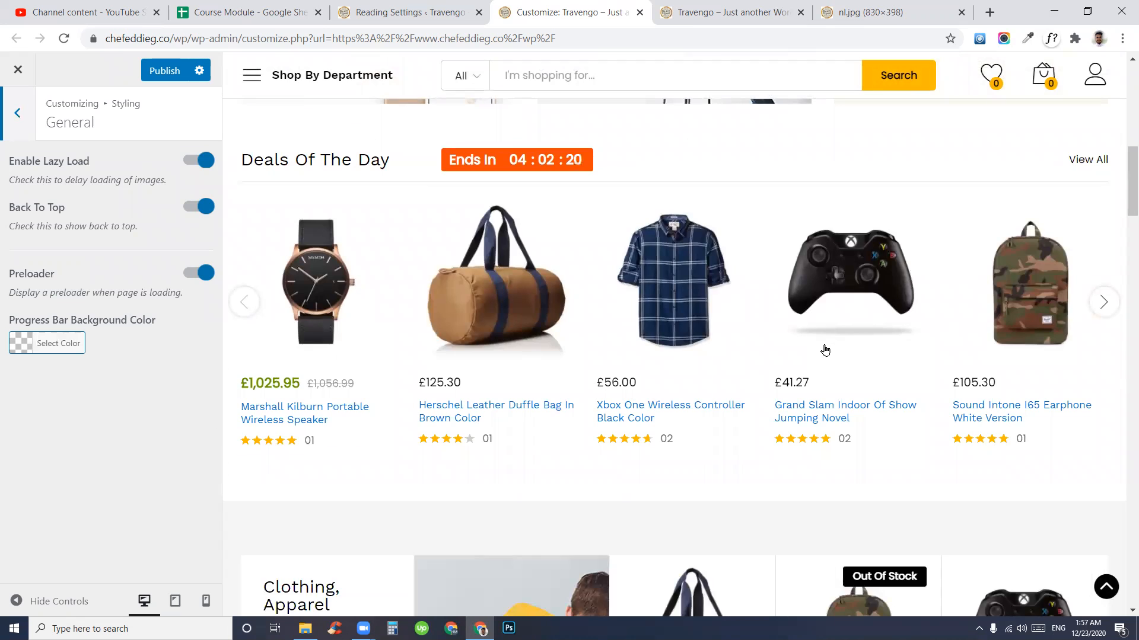
scroll(822, 350, down, 10)
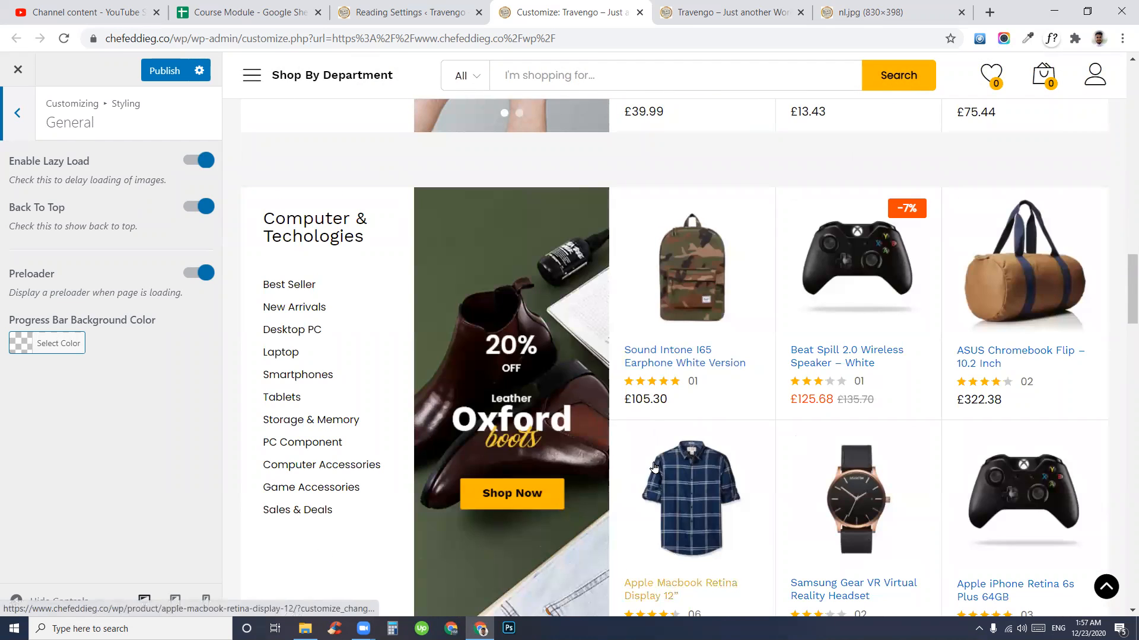
scroll(684, 442, down, 10)
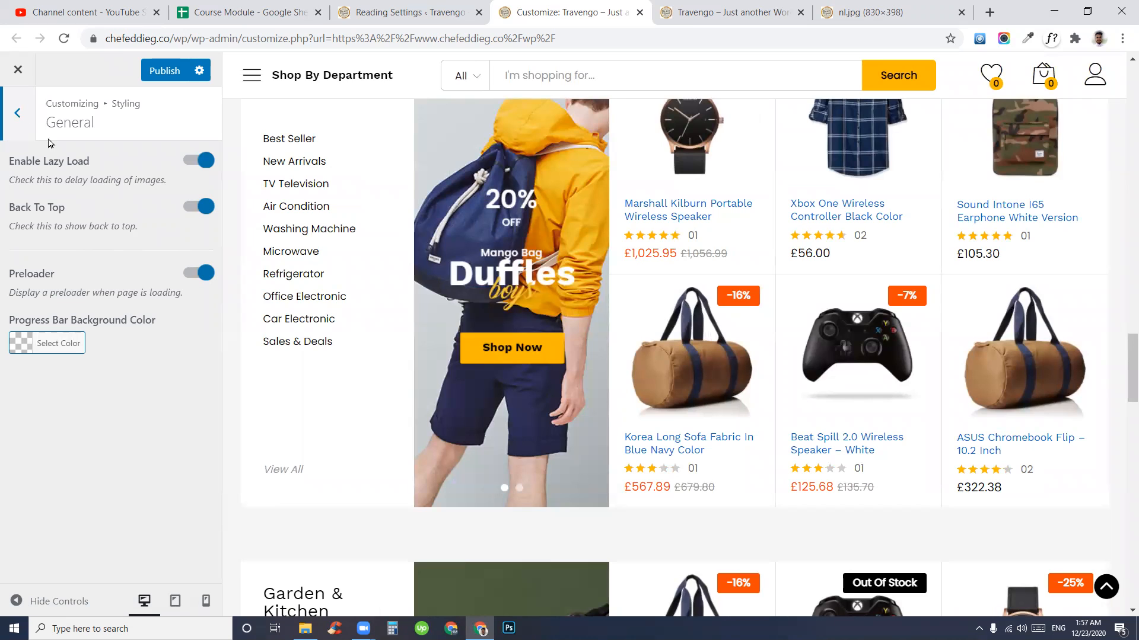
scroll(569, 415, down, 15)
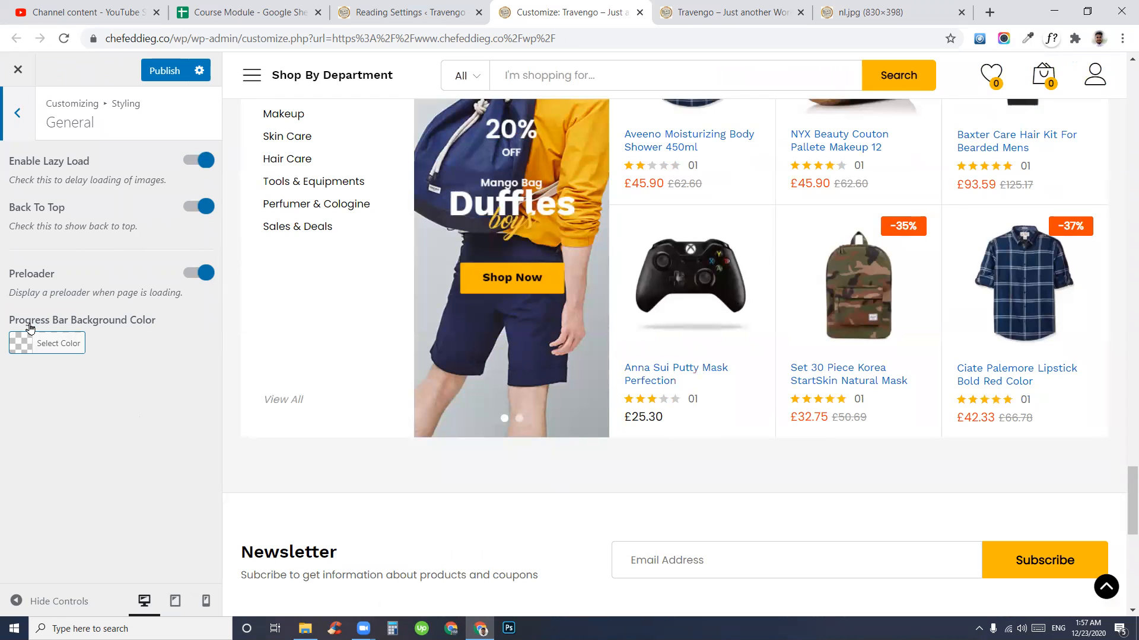
click(8, 121)
click(51, 197)
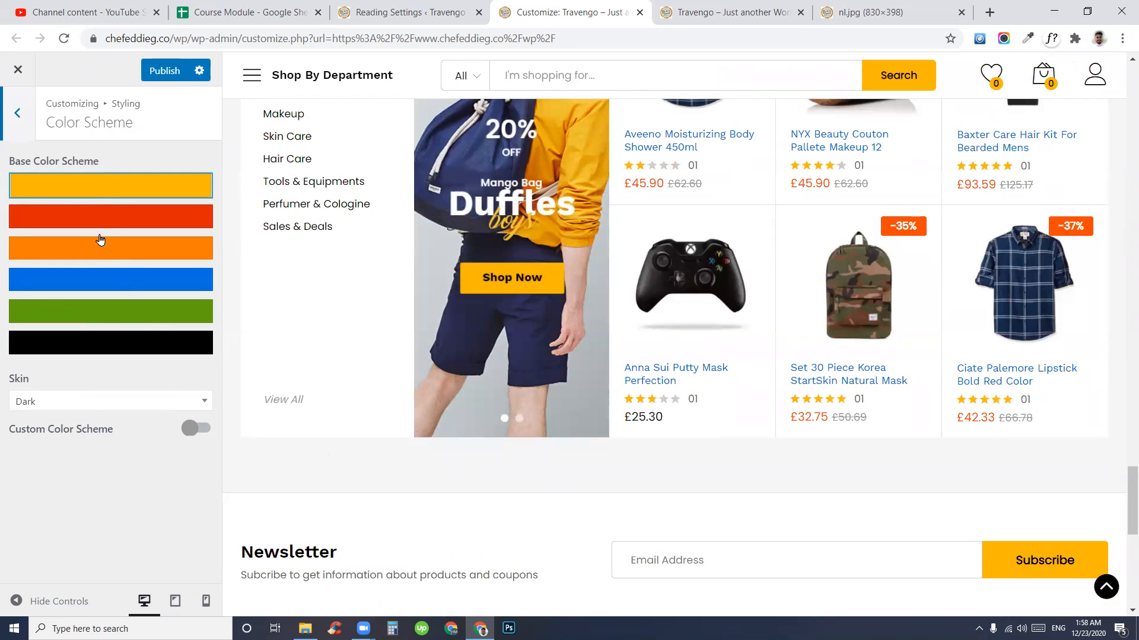
- Try the red swatch, then pick the green #5fa30f base scheme, leaving Custom Color Scheme off
scroll(494, 429, down, 4)
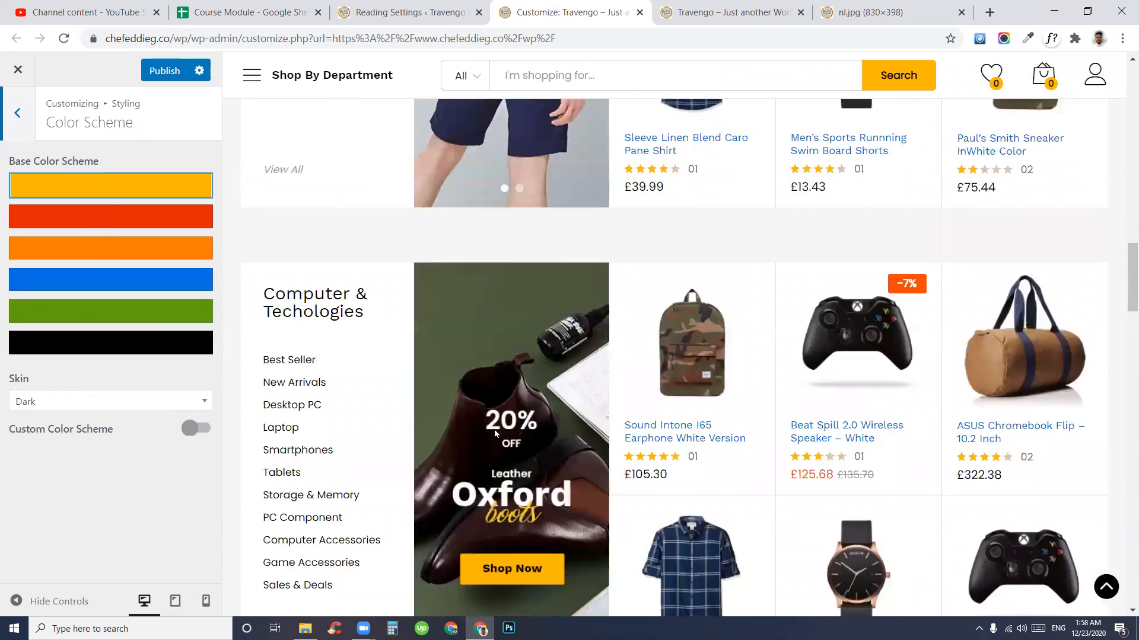
scroll(494, 429, up, 8)
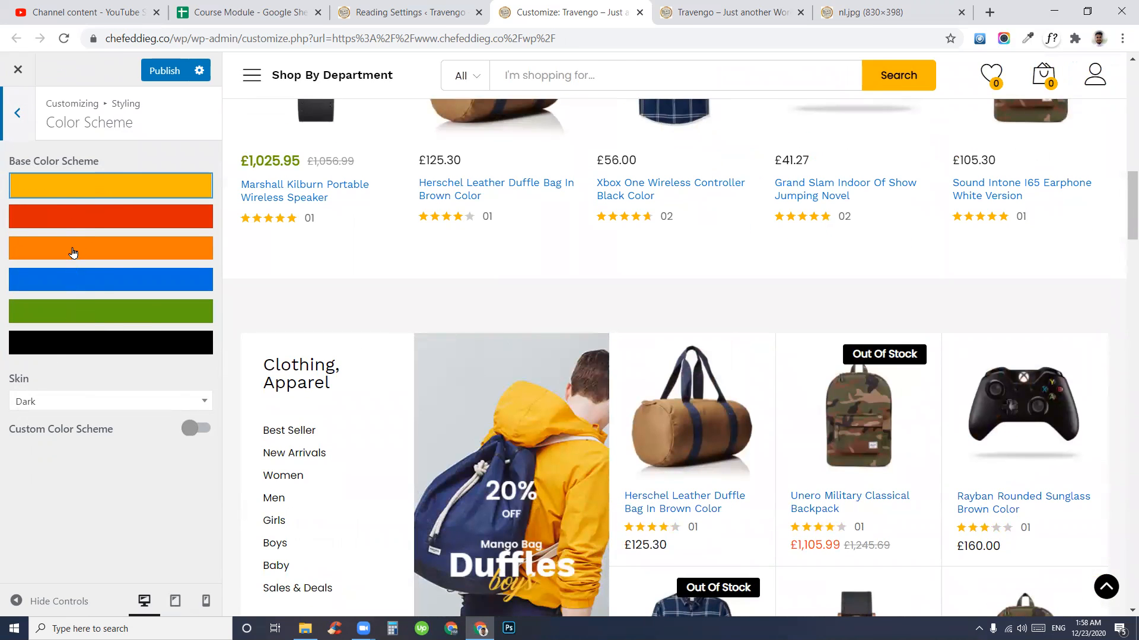
click(83, 221)
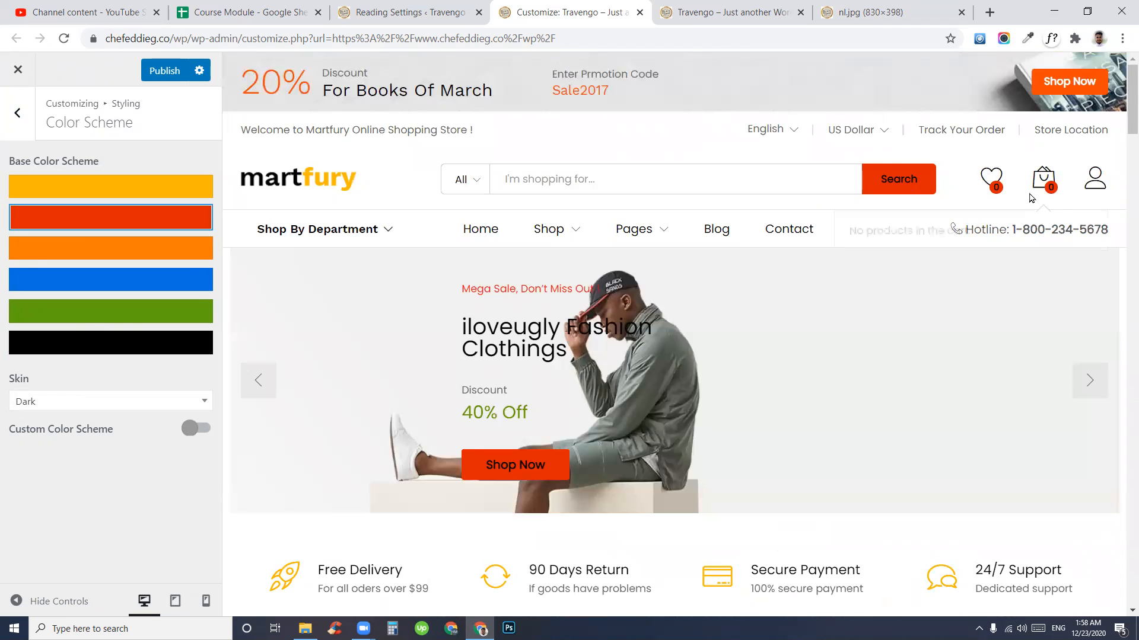
scroll(527, 215, down, 8)
scroll(480, 374, down, 15)
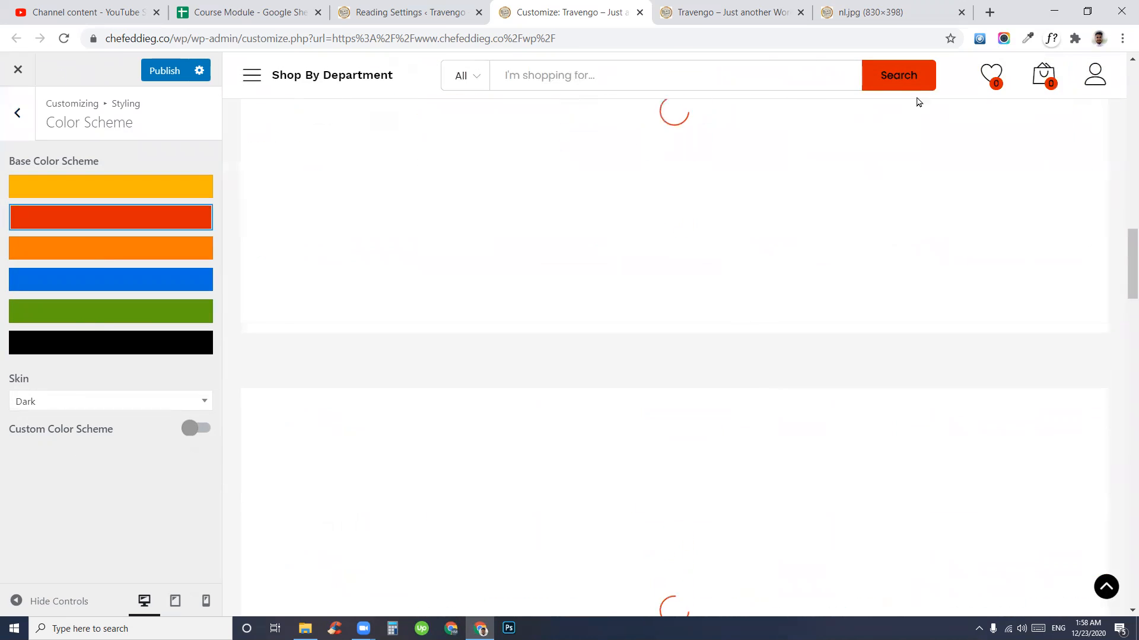
scroll(842, 404, up, 20)
scroll(842, 404, up, 1)
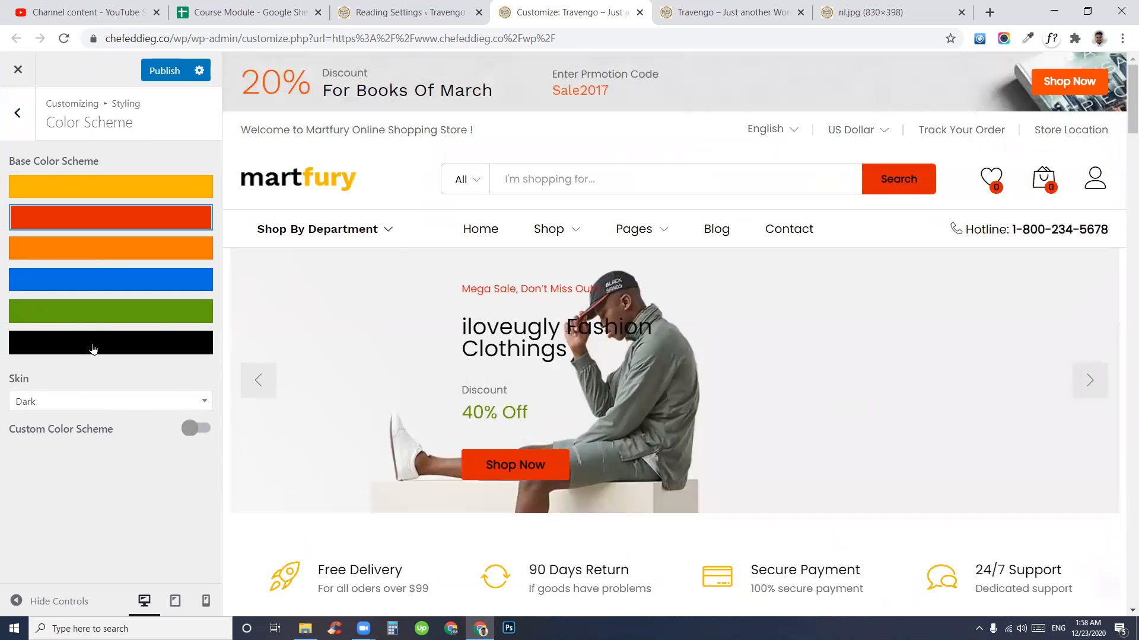
click(59, 315)
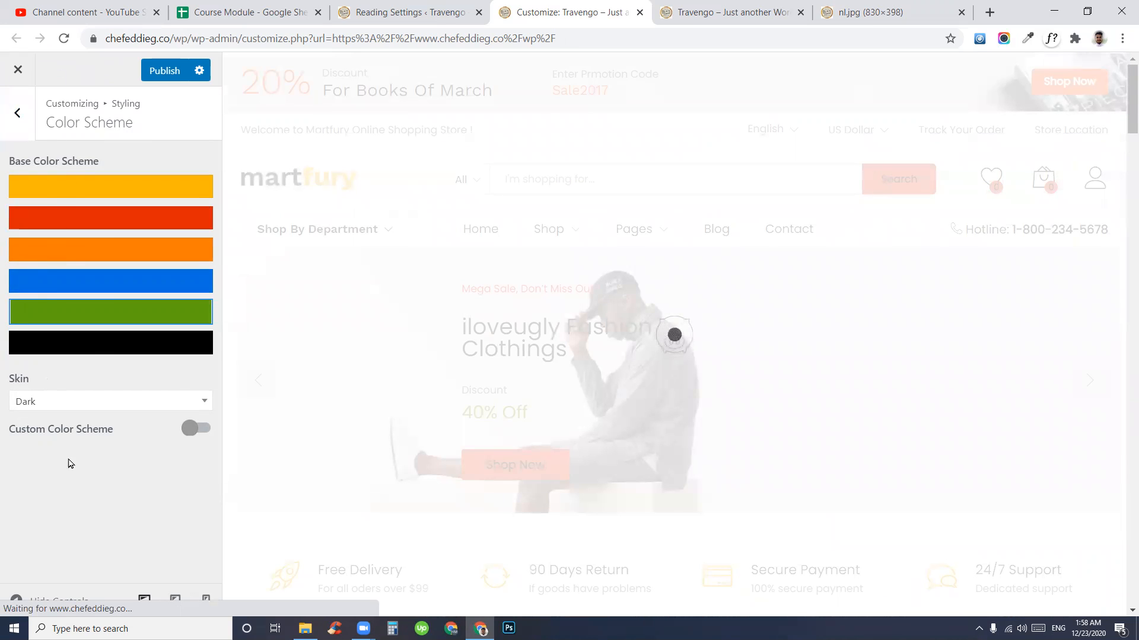
click(192, 434)
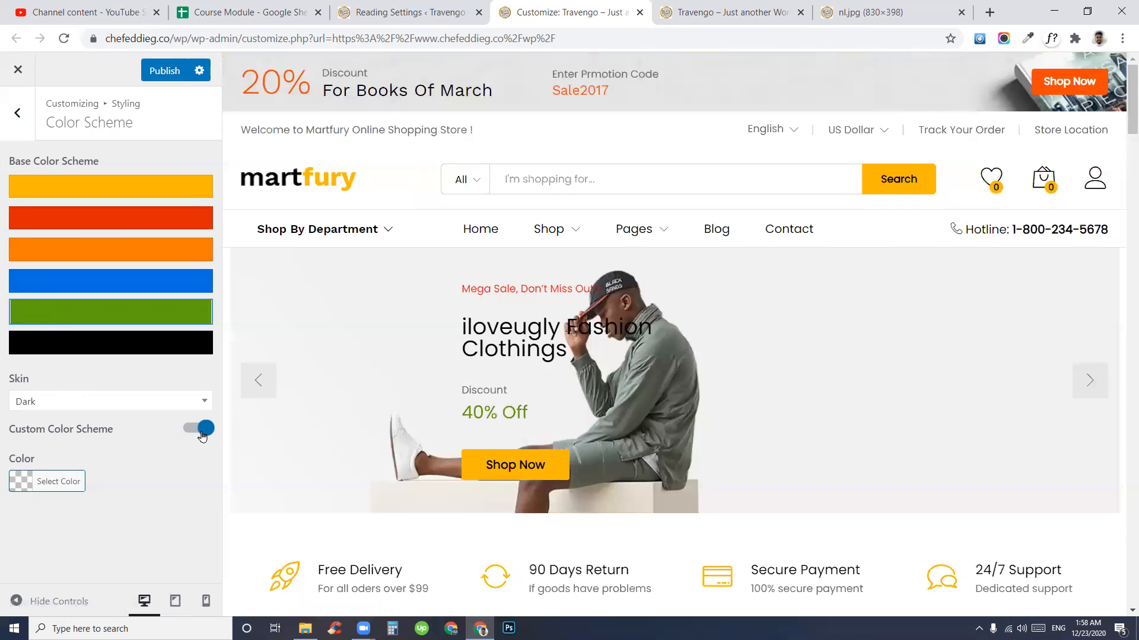
click(192, 439)
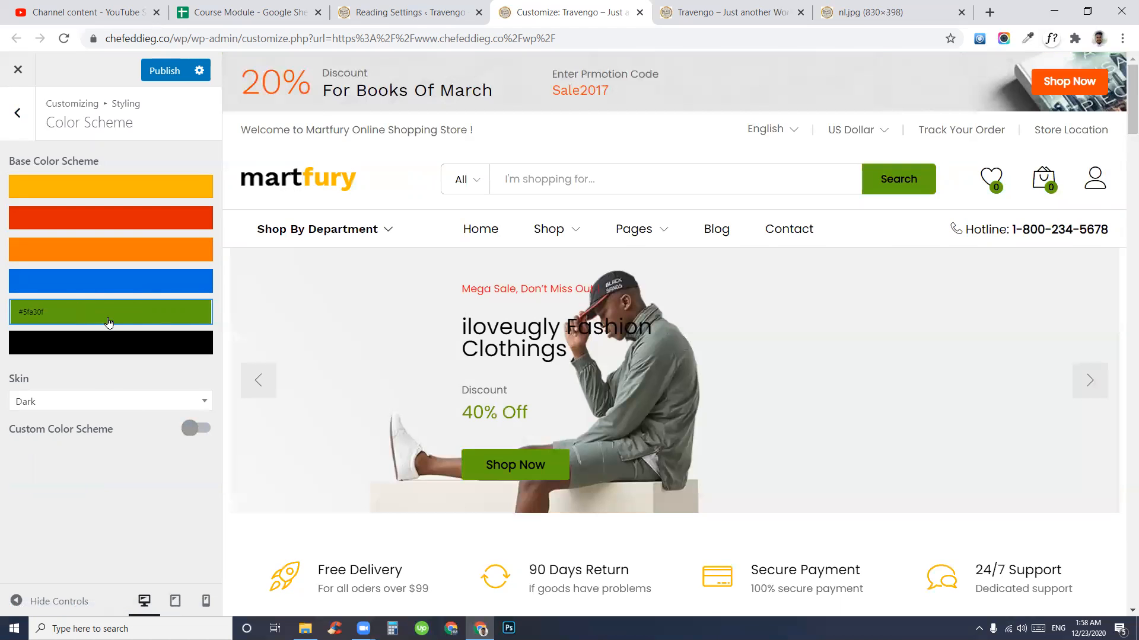
- Go back from Color Scheme through Styling to the main Customizer sections
scroll(813, 325, down, 10)
scroll(801, 428, up, 20)
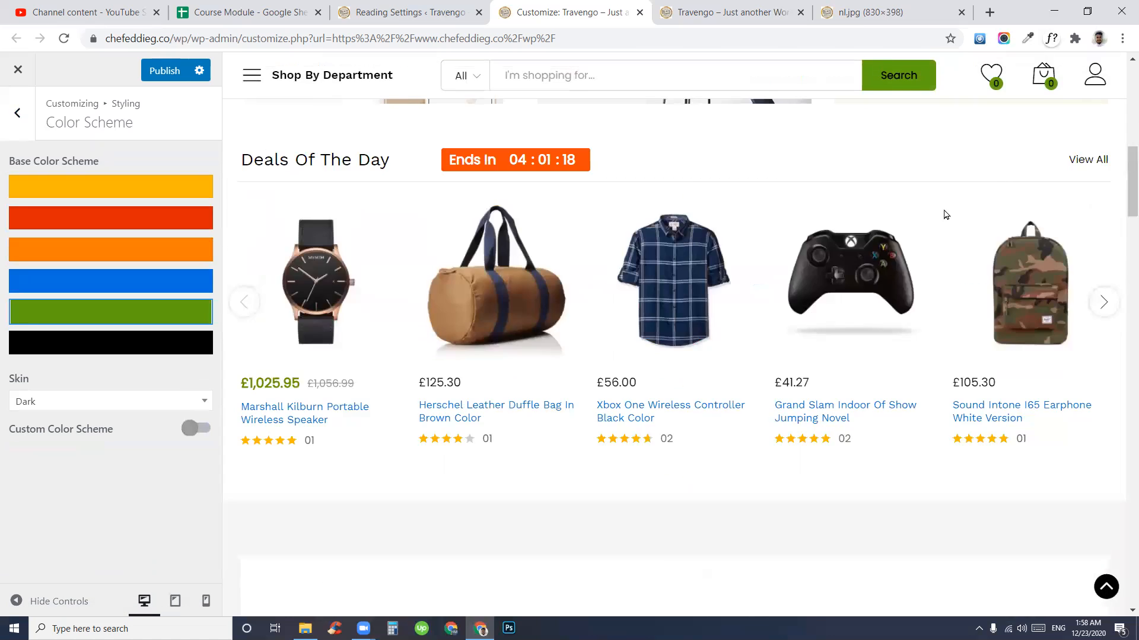
click(18, 113)
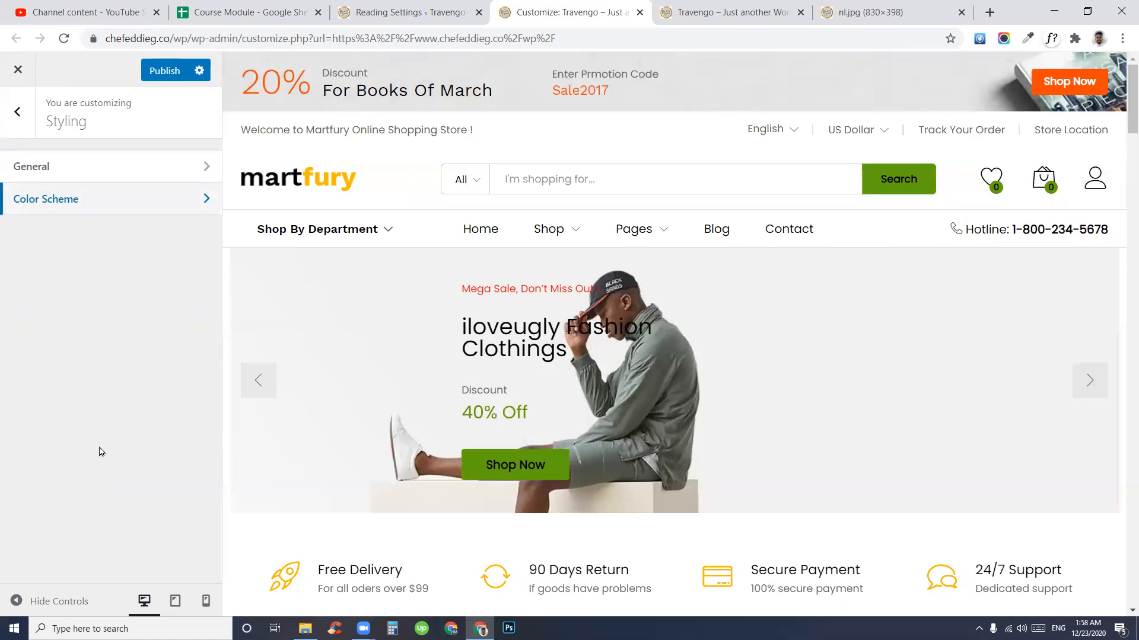
click(14, 122)
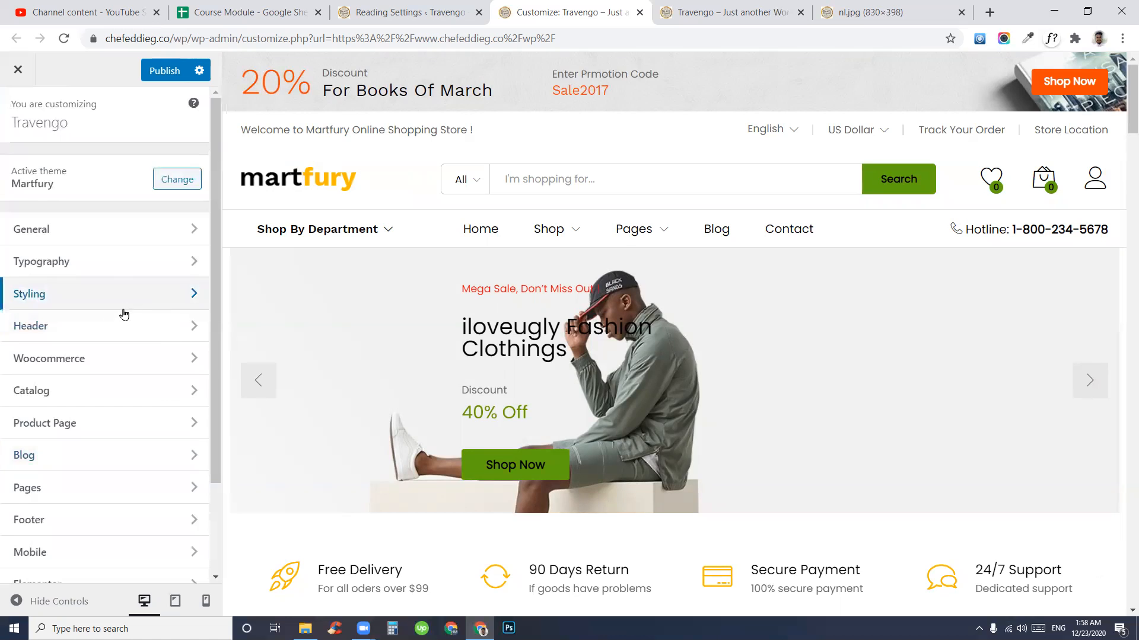
- Open the Header section with Promotion, Logo, Header Layout, Search and other subsections
scroll(819, 363, down, 4)
scroll(819, 369, up, 4)
scroll(585, 386, down, 4)
scroll(725, 452, up, 4)
click(69, 325)
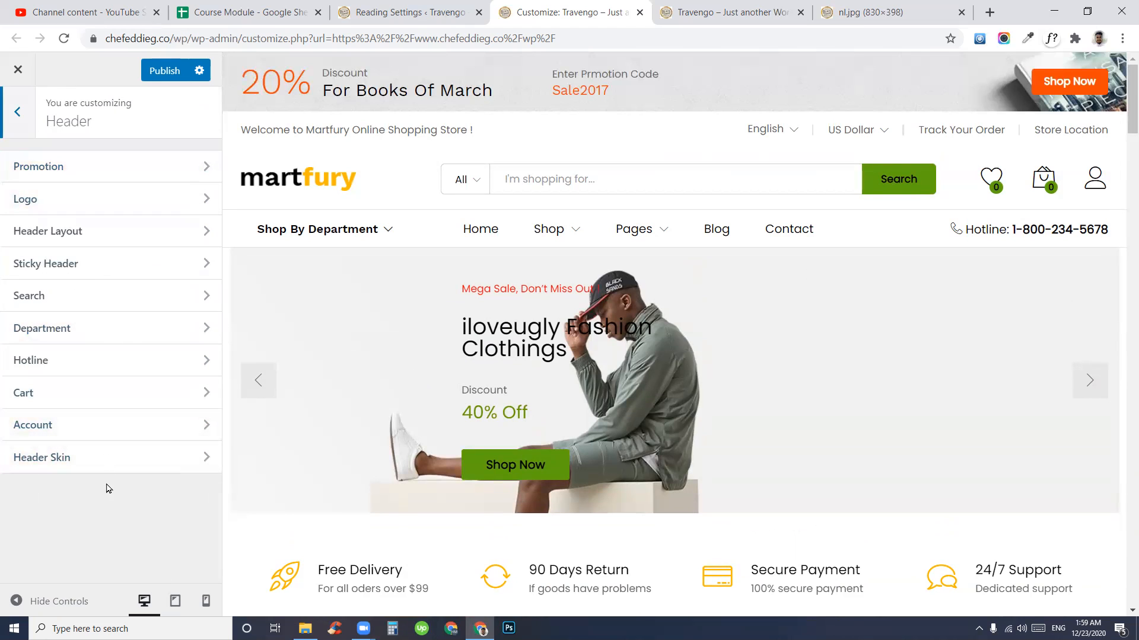
- Open Promotion settings and read the '20% Discount For Books Of March' banner text
click(103, 173)
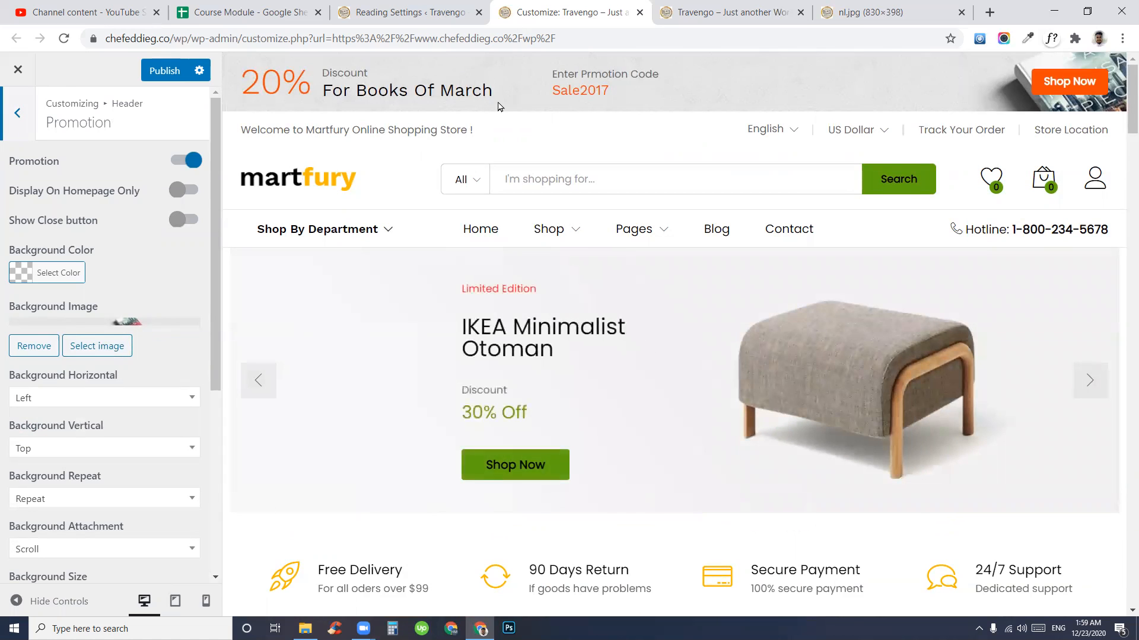
drag(243, 77, 702, 98)
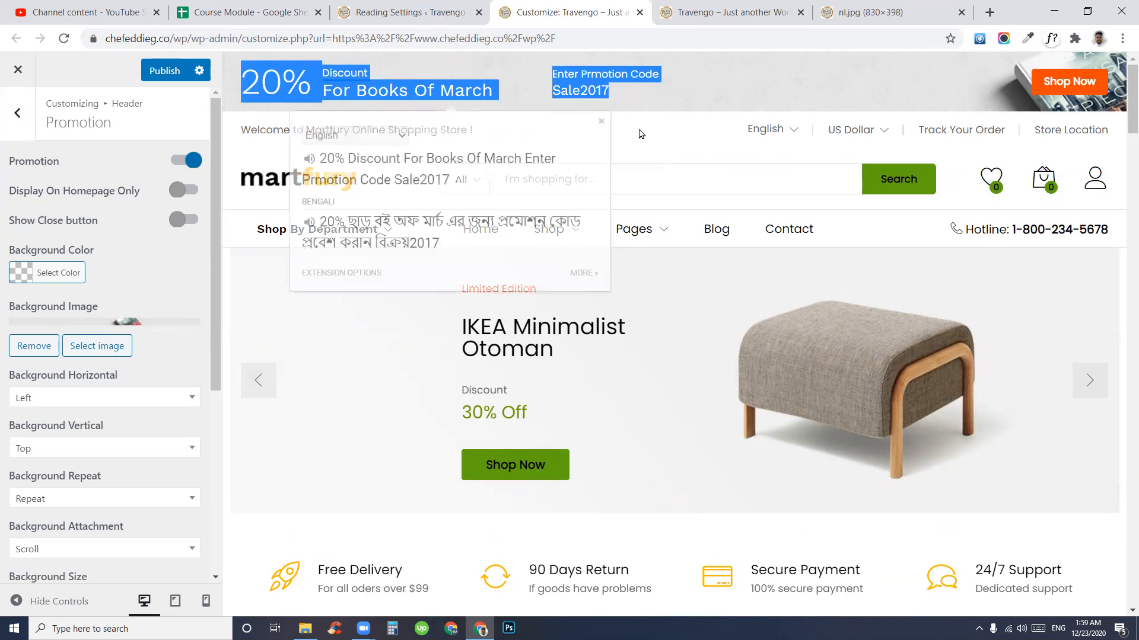
click(734, 90)
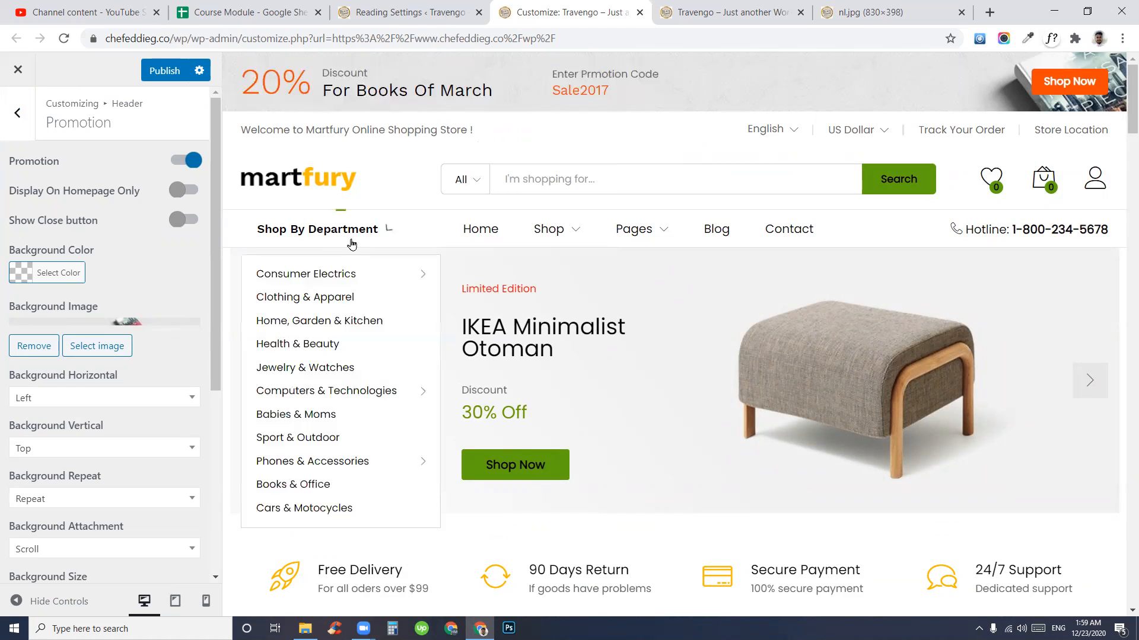
drag(120, 129, 38, 127)
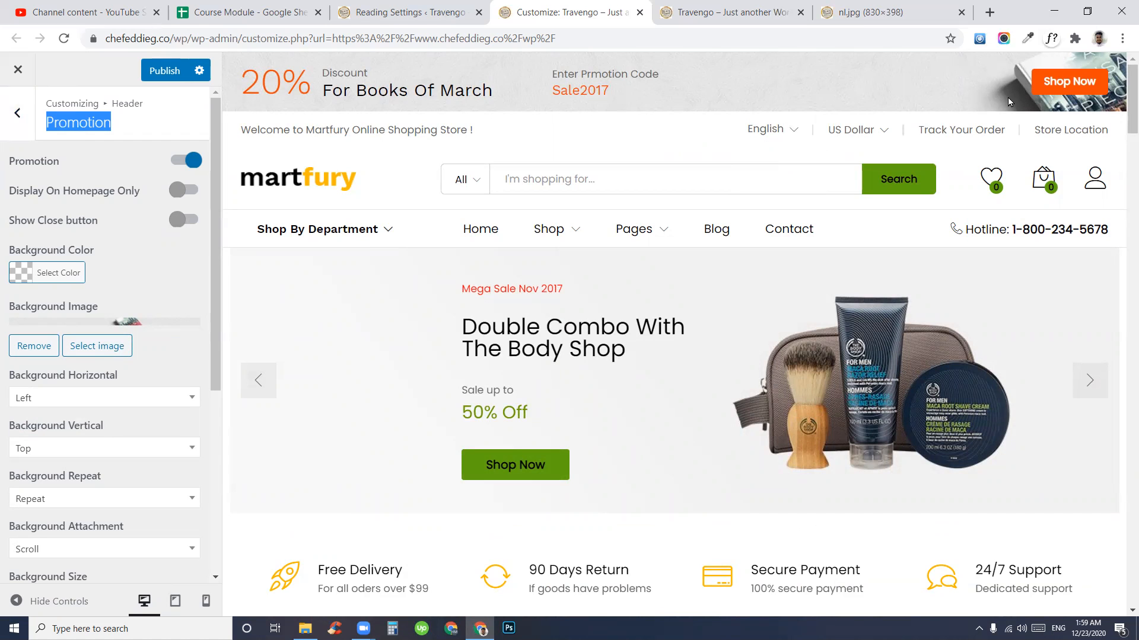
drag(267, 87, 439, 93)
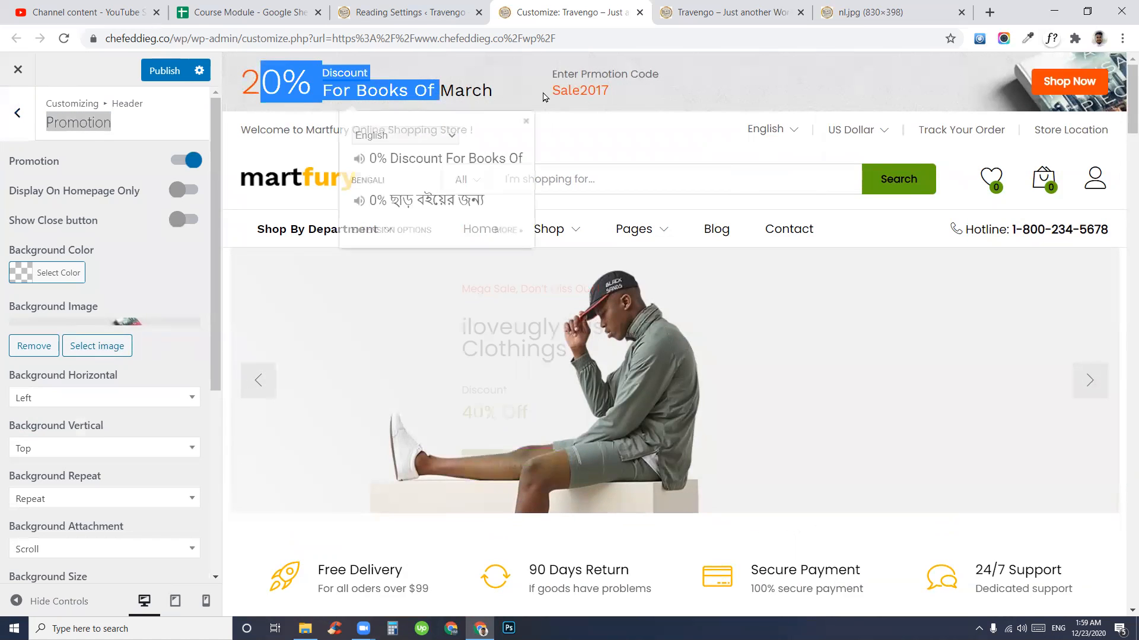
click(515, 96)
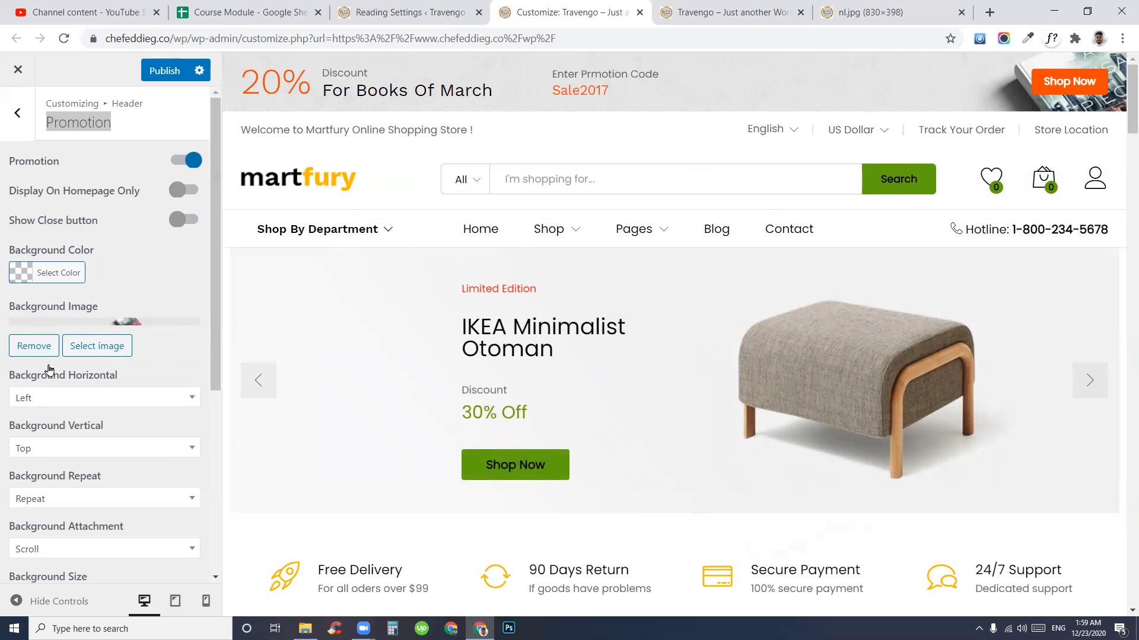
click(88, 349)
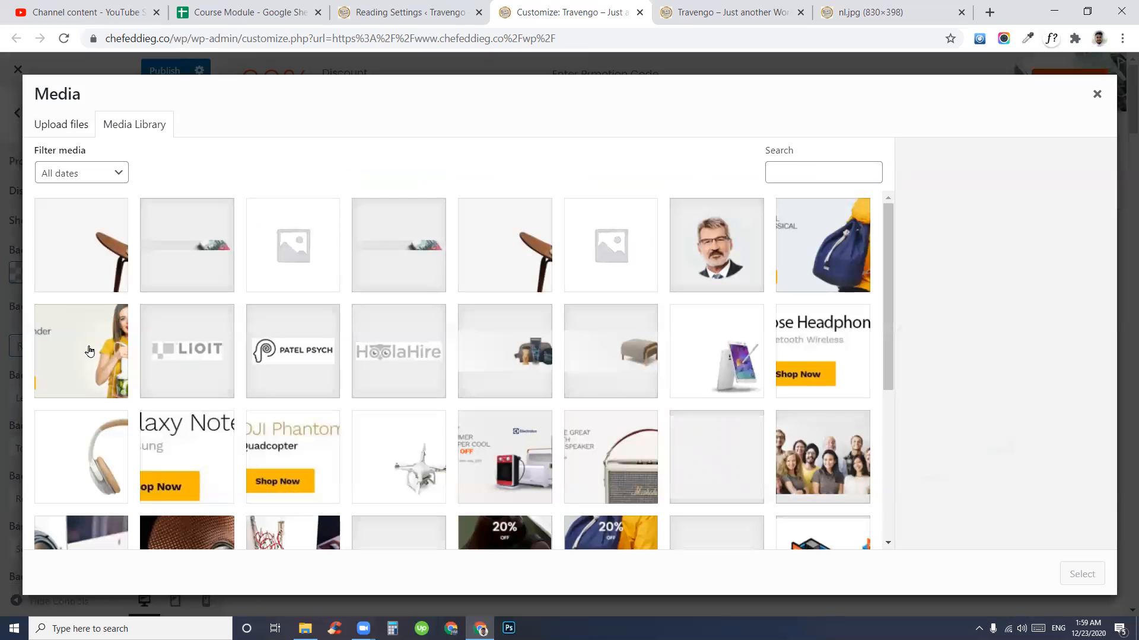
click(190, 264)
drag(1004, 220, 1070, 220)
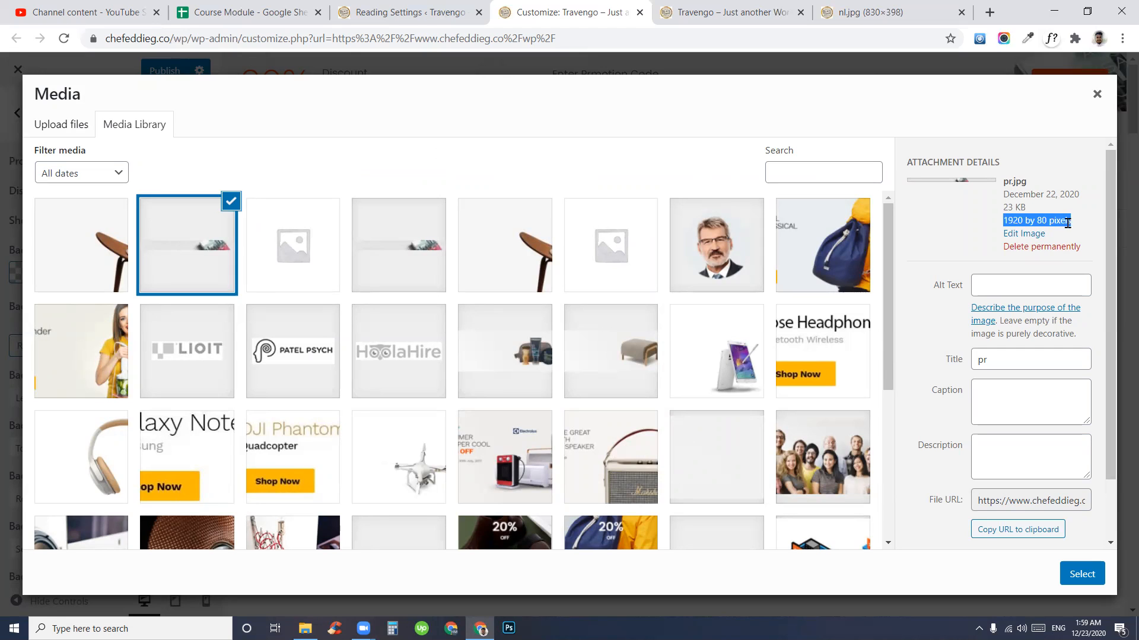
right_click(1044, 219)
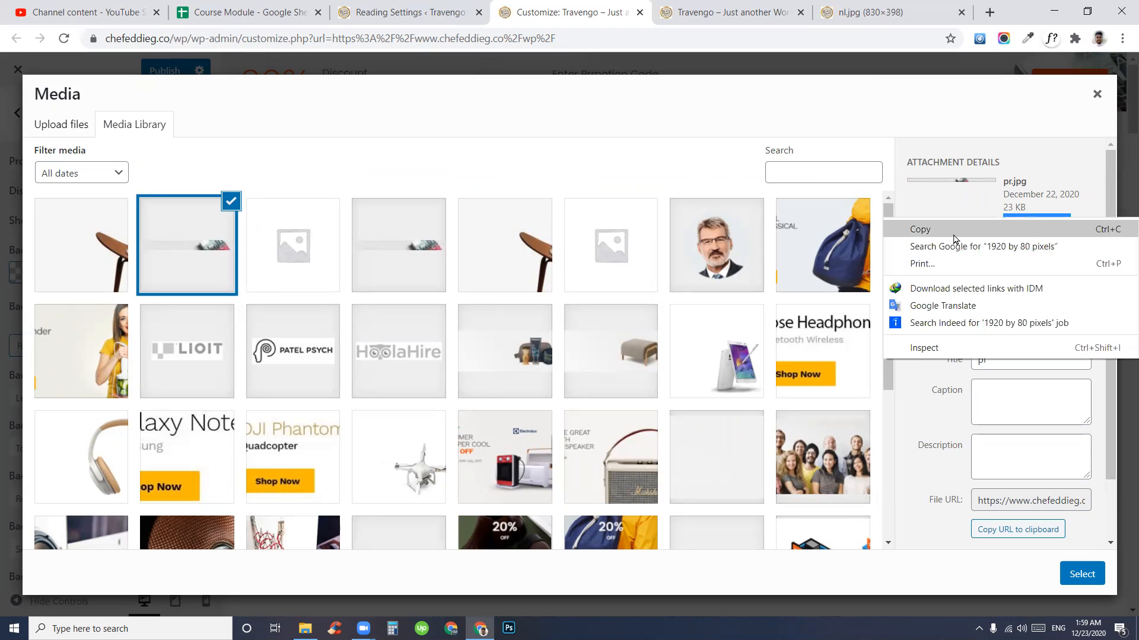
click(918, 229)
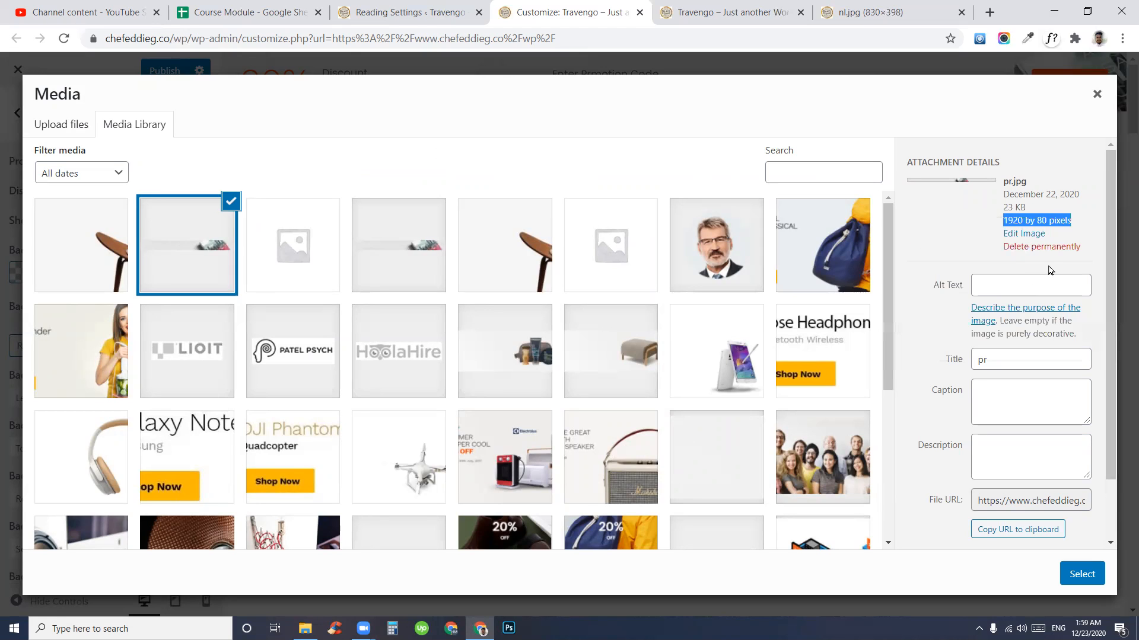
click(1097, 95)
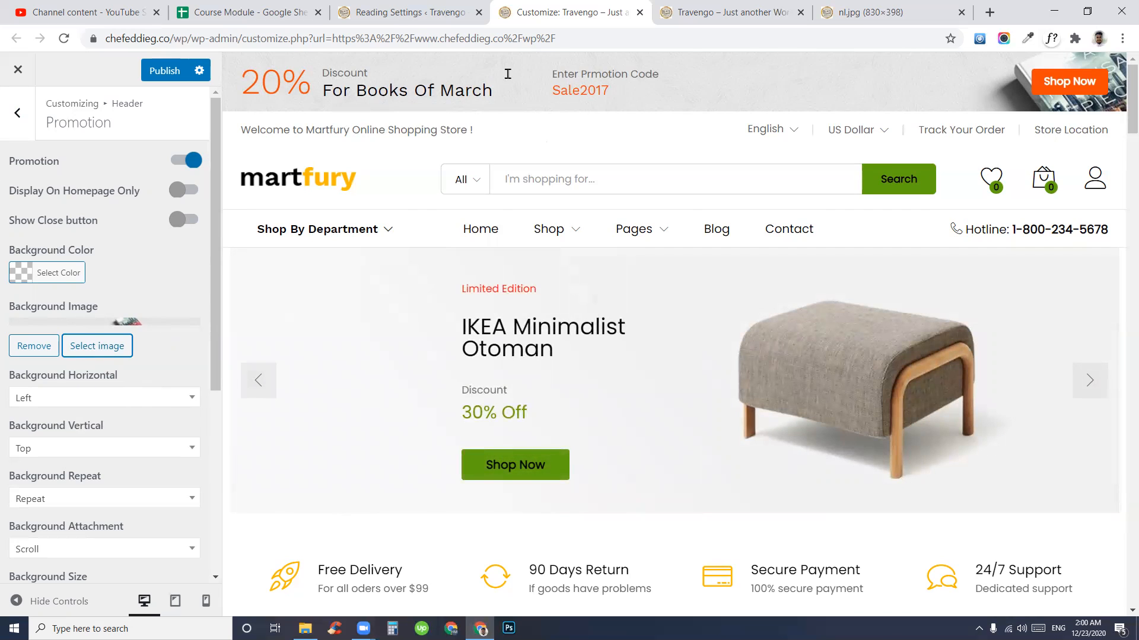
click(196, 161)
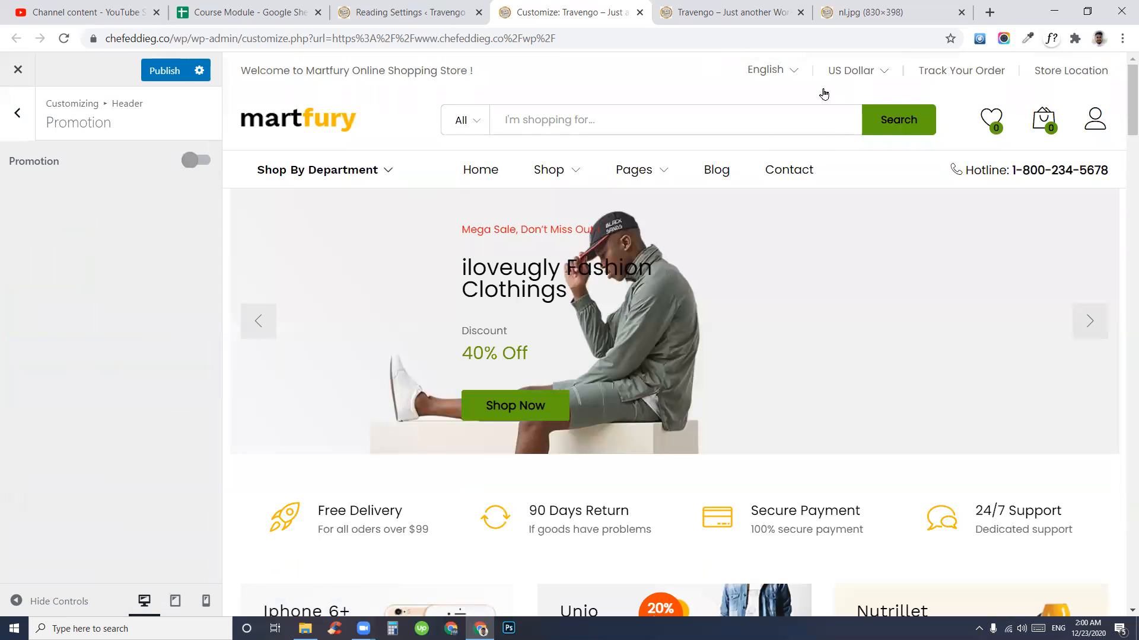
click(202, 160)
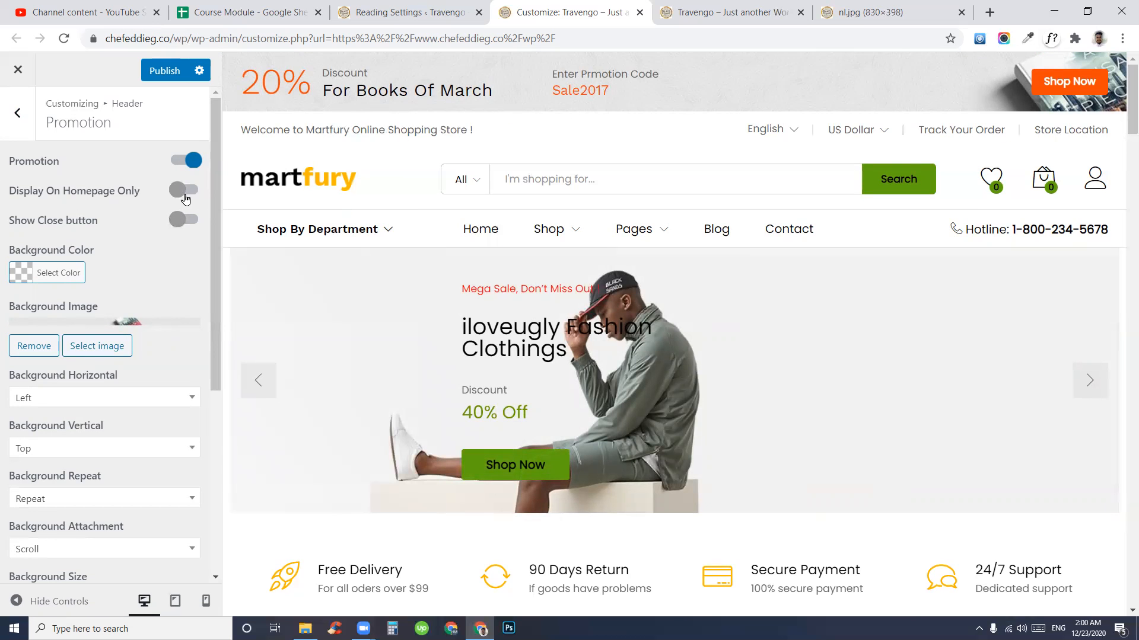
click(185, 196)
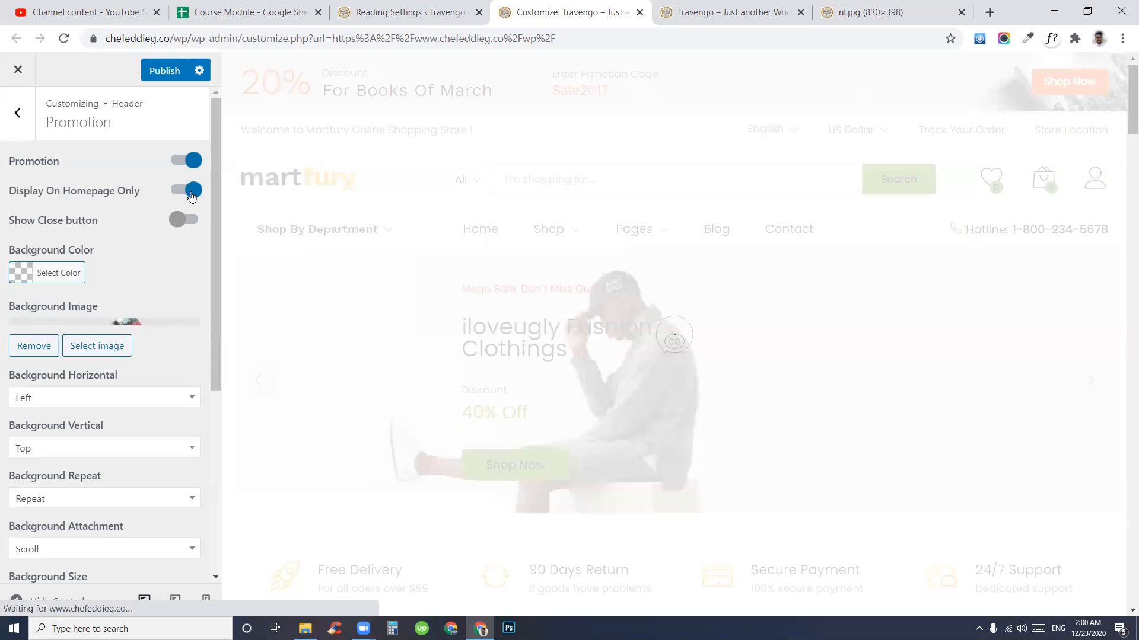
click(190, 194)
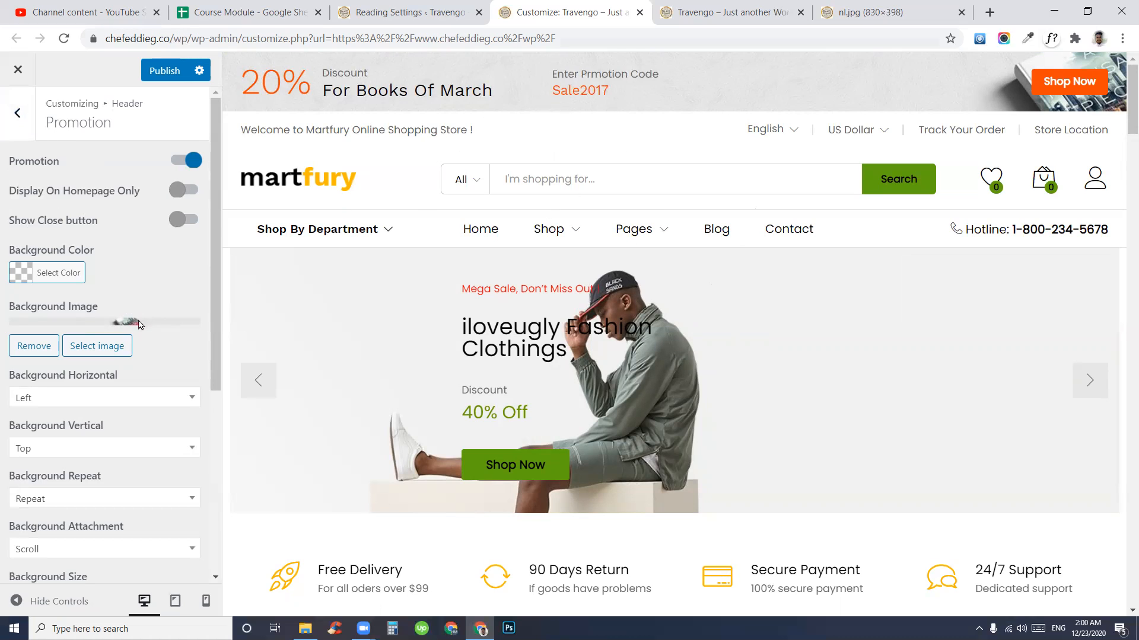
- Change the promotion discount from 20% to 40% in Promotion Content
scroll(197, 451, down, 4)
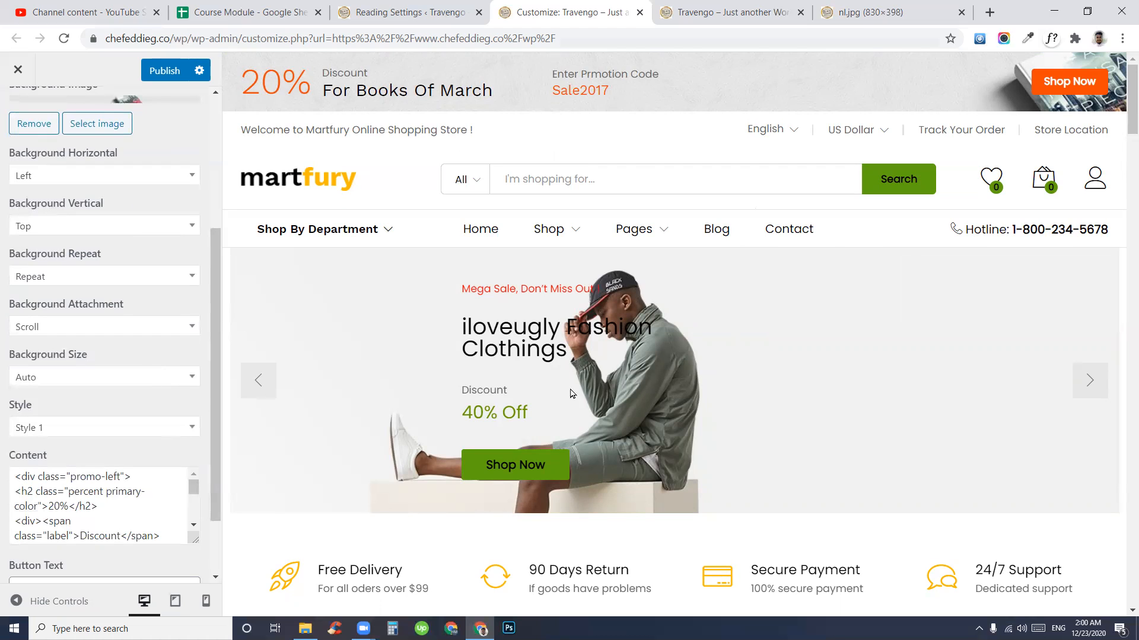
drag(269, 78, 369, 93)
scroll(128, 450, down, 2)
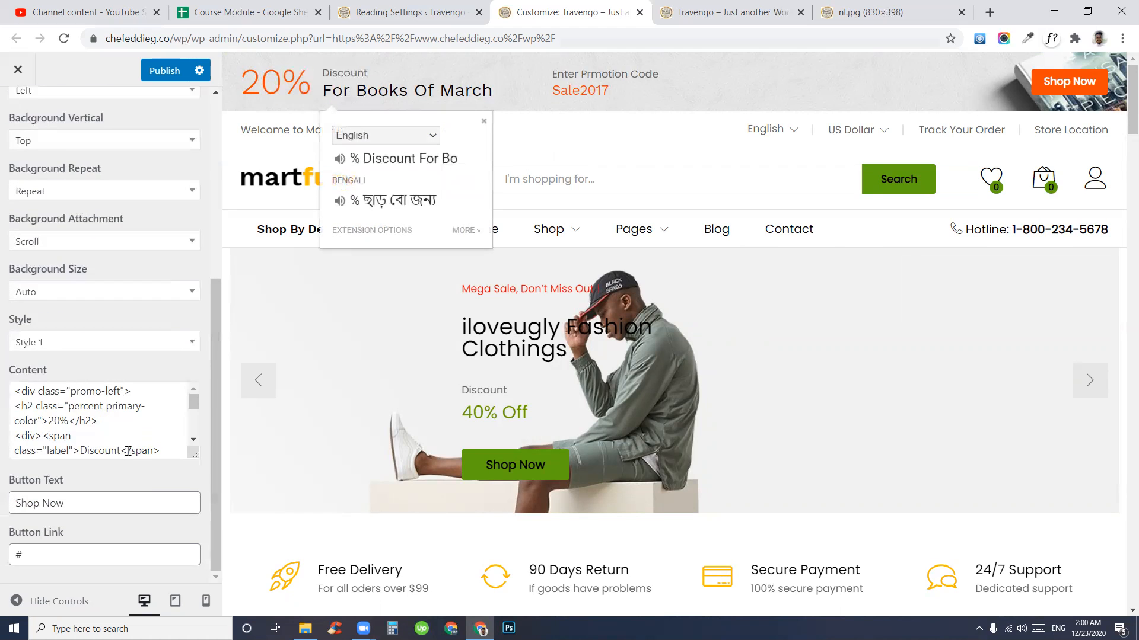
drag(49, 421, 67, 421)
click(66, 421)
text(4)
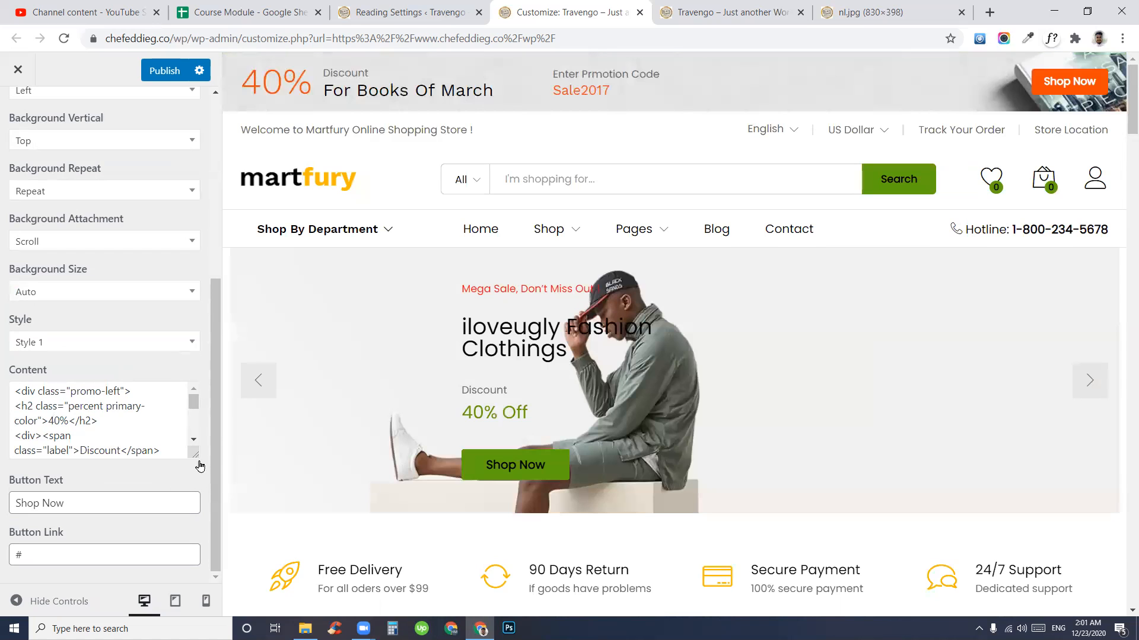
- Enlarge the Promotion Content box and replace 'March' with 'April' in the heading line
drag(189, 455, 178, 610)
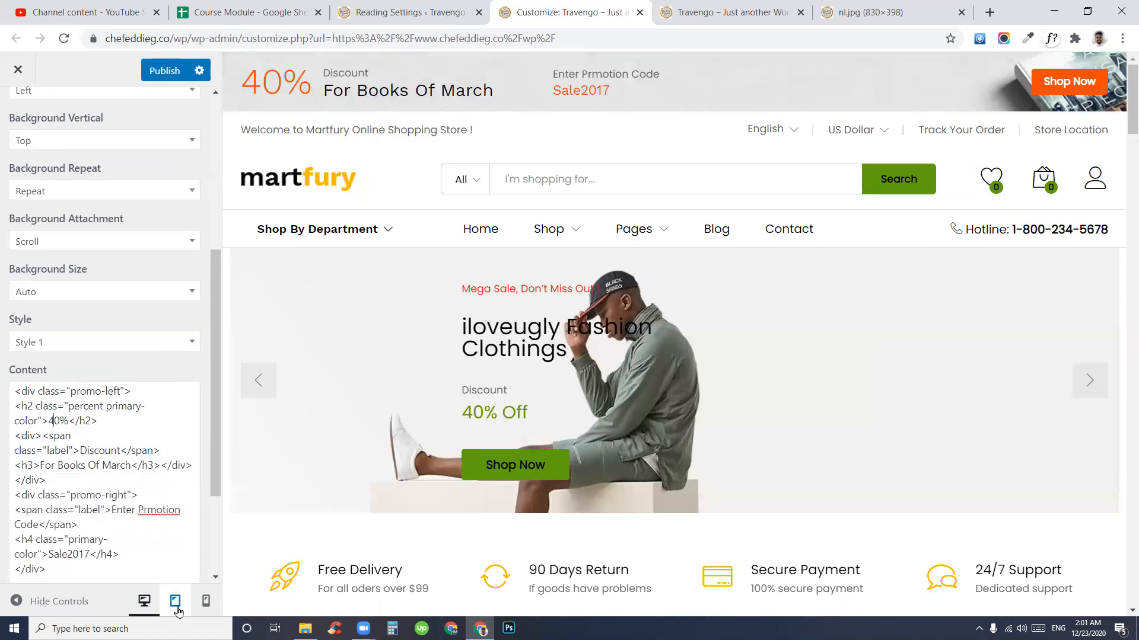
scroll(99, 379, down, 3)
click(108, 422)
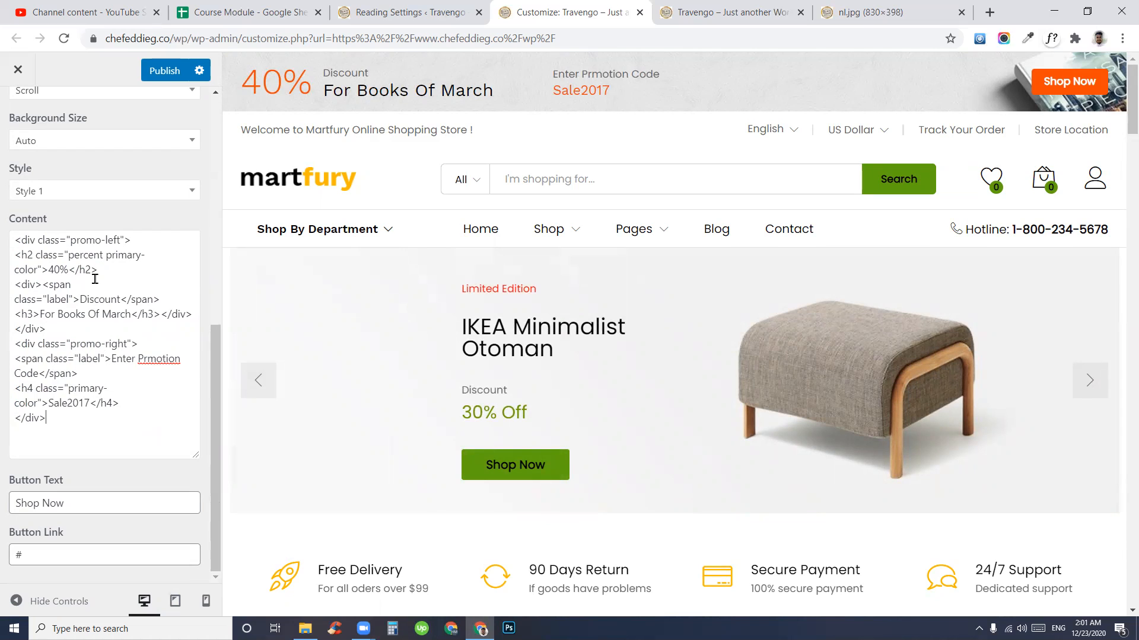
drag(76, 409, 28, 267)
click(152, 404)
drag(76, 341, 60, 344)
drag(83, 430, 3, 239)
click(124, 416)
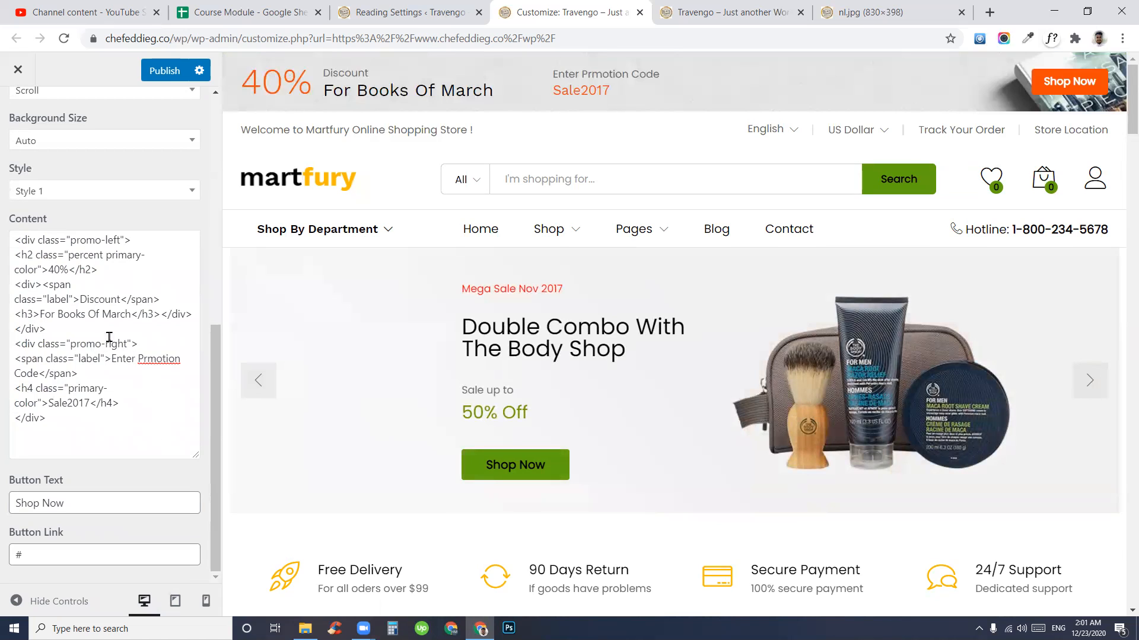
drag(40, 314, 117, 314)
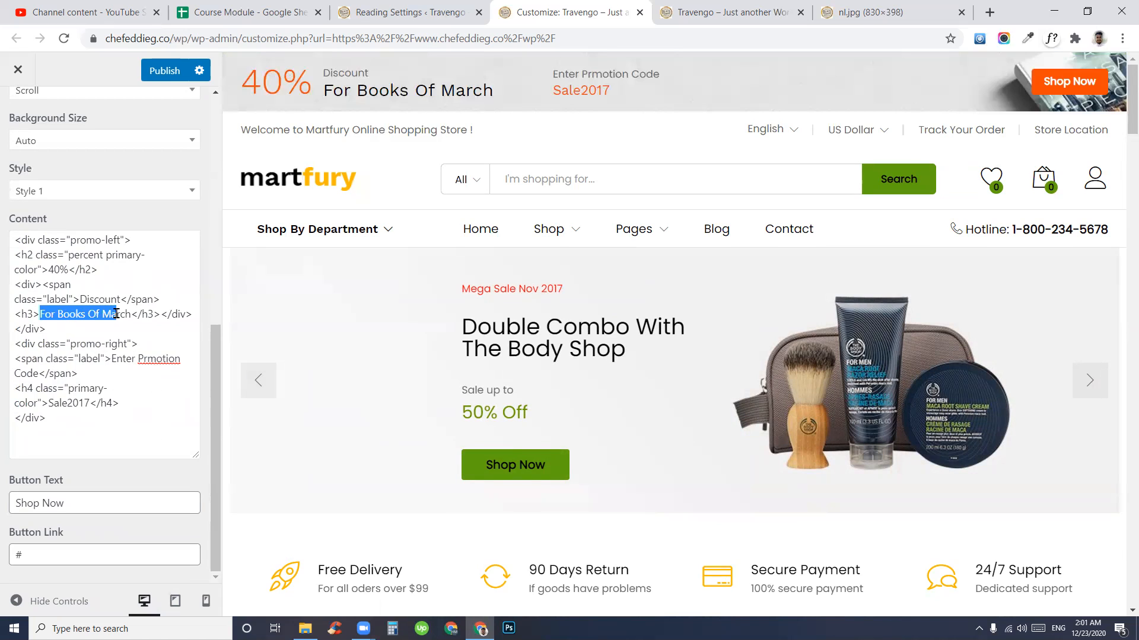
click(102, 314)
double_click(121, 315)
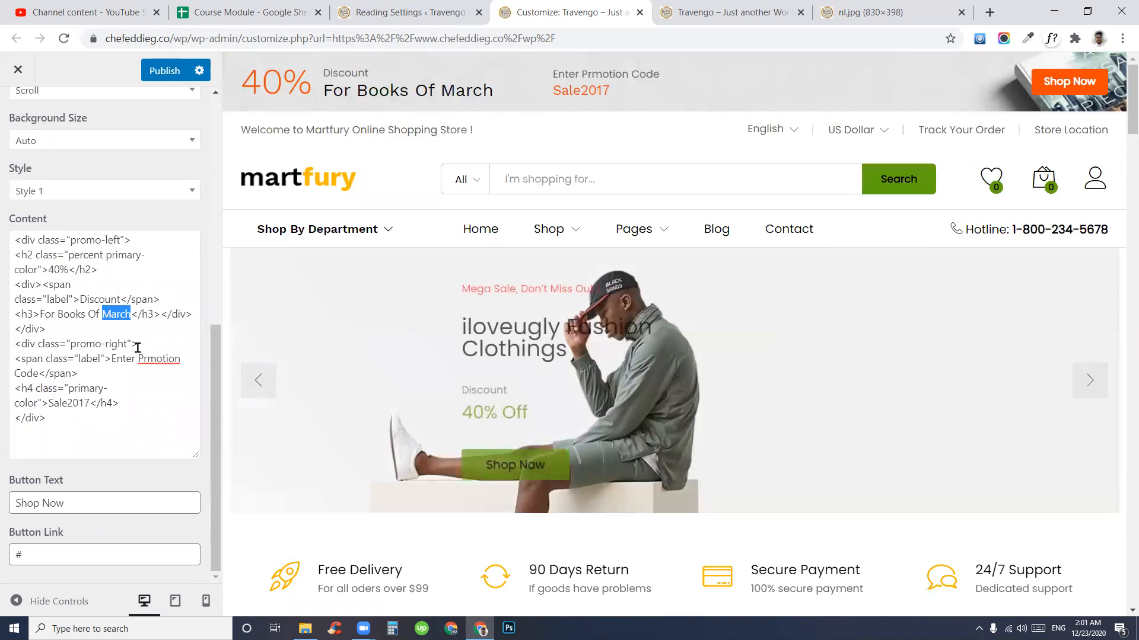
text(April)
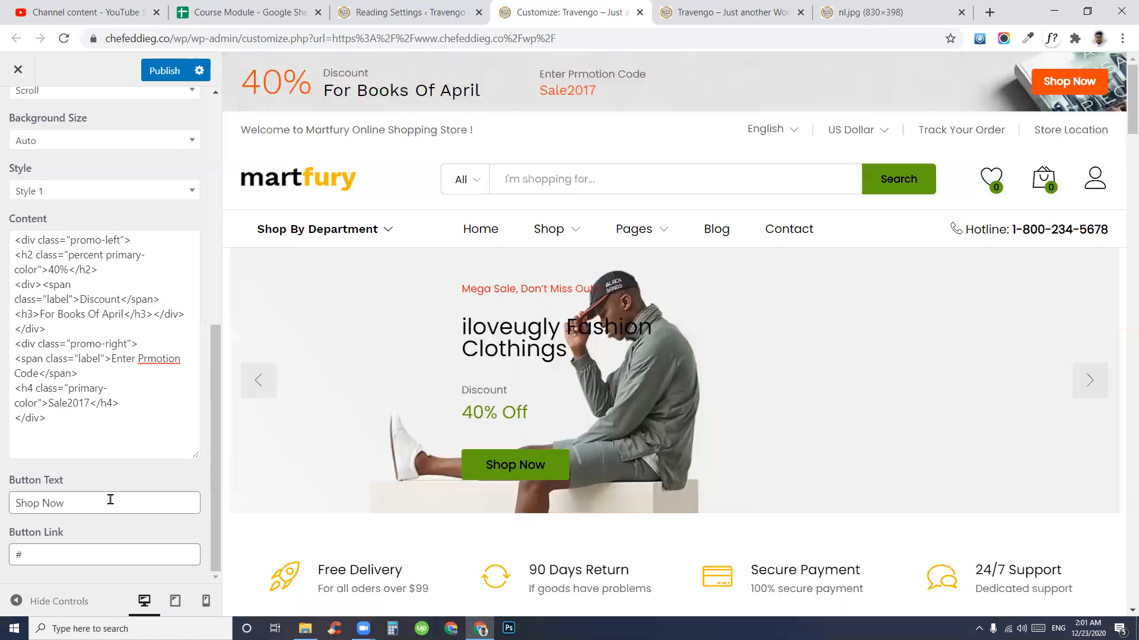
- Replace the promotion button text 'Shop Now' with 'Order Now' and return to the header settings
drag(110, 500, 7, 505)
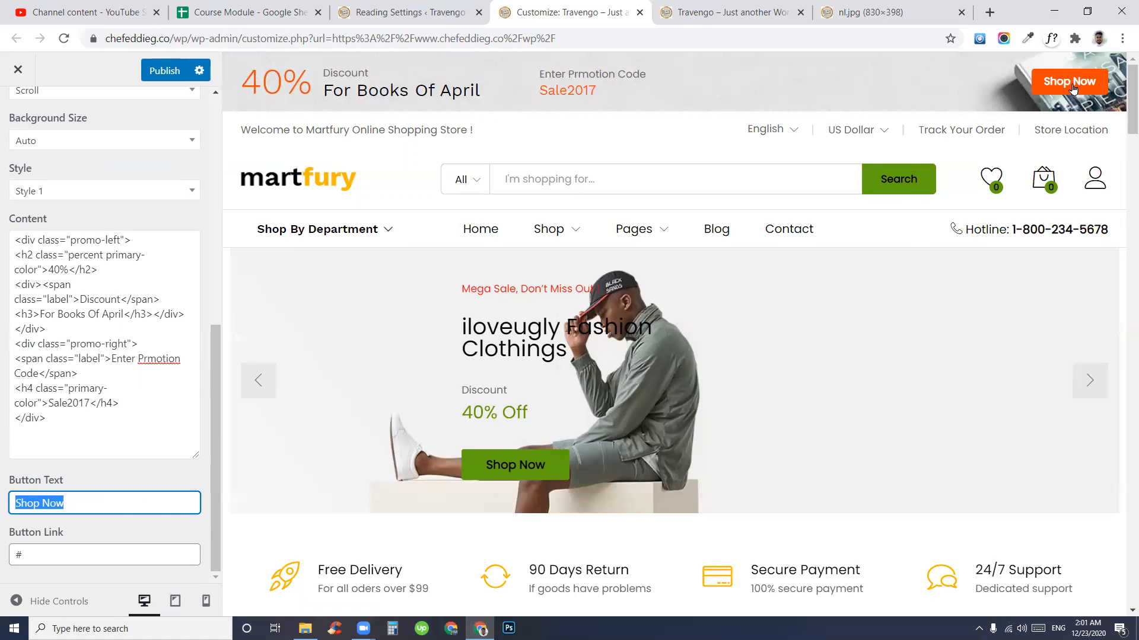
click(109, 521)
drag(122, 501, 160, 510)
click(108, 505)
text(Or)
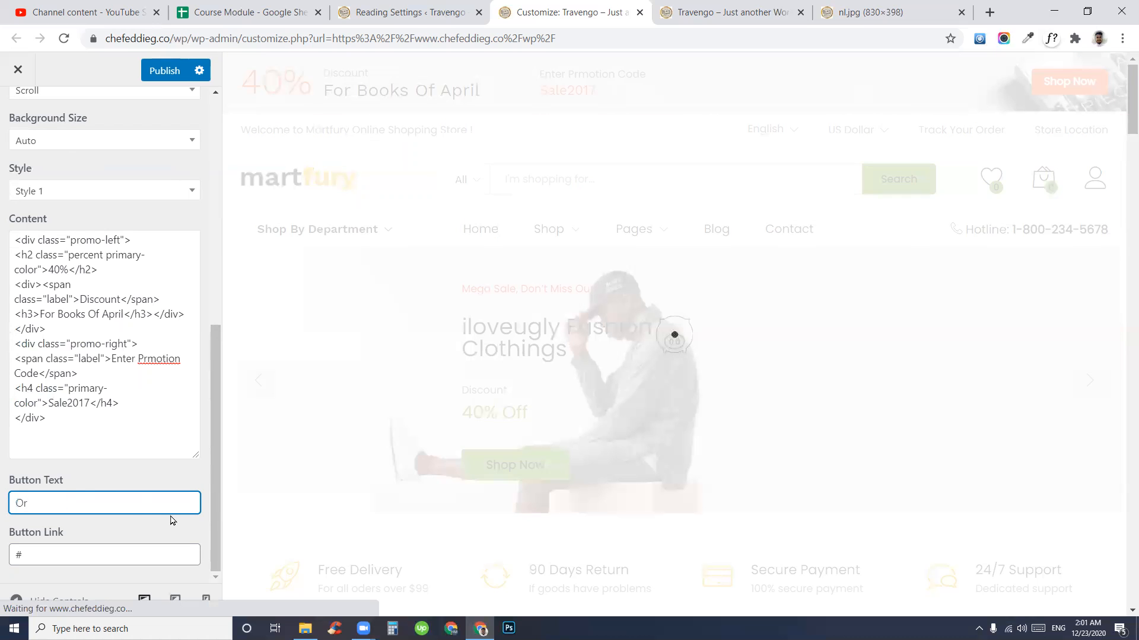
text(der Now)
click(93, 556)
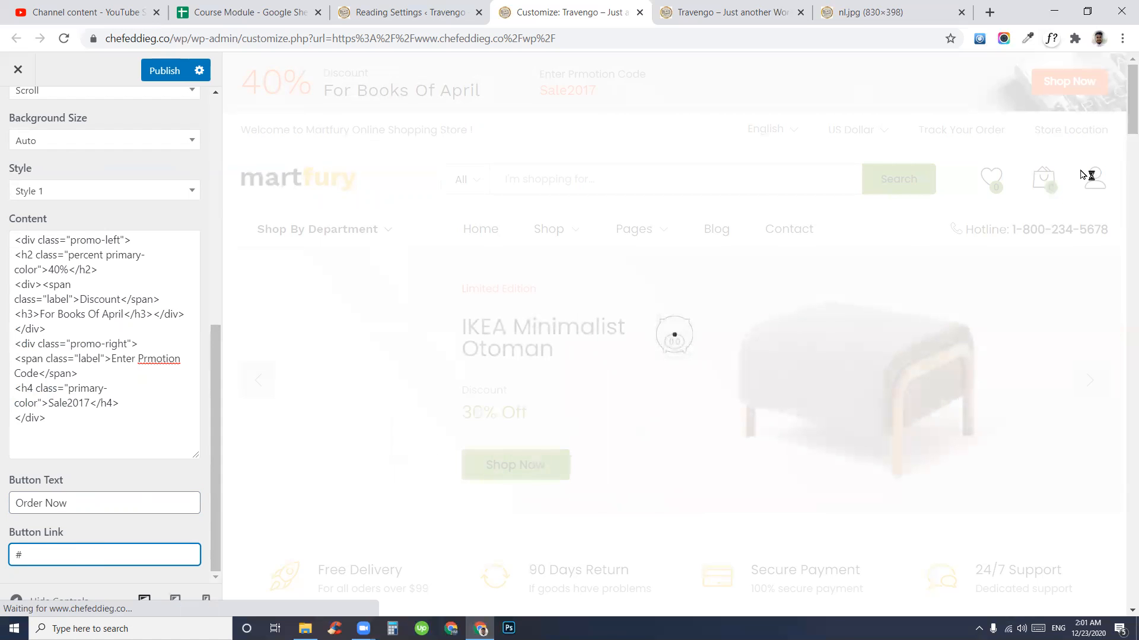
double_click(18, 555)
scroll(100, 284, up, 1)
scroll(100, 286, up, 6)
click(18, 112)
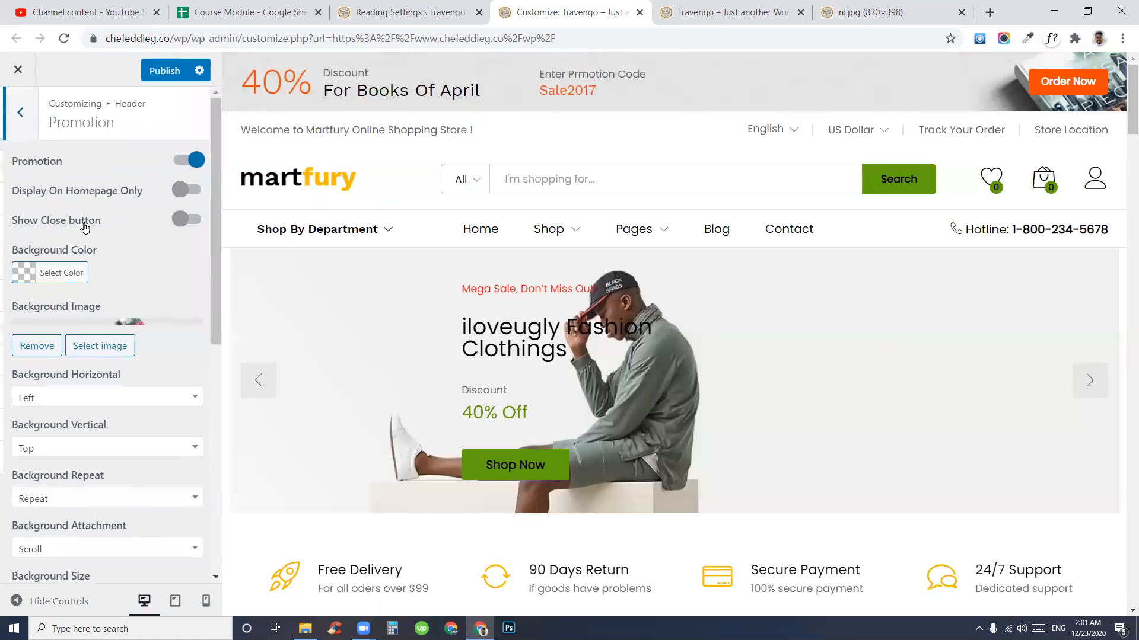
- Open the header Logo settings and bring up the Media Library to find a logo
click(73, 201)
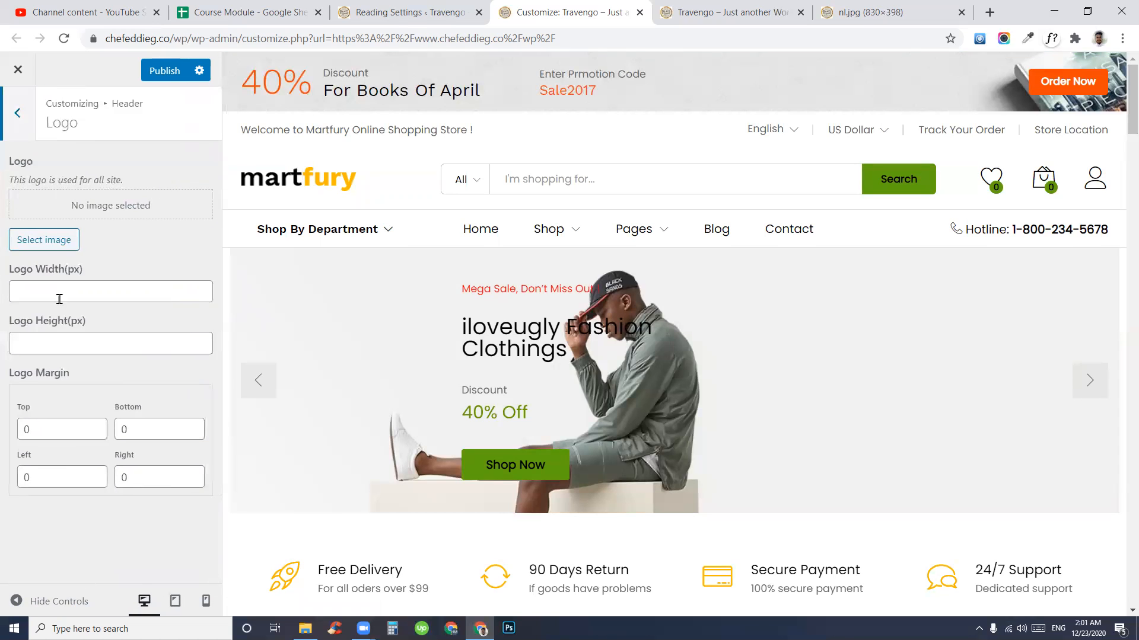
click(34, 246)
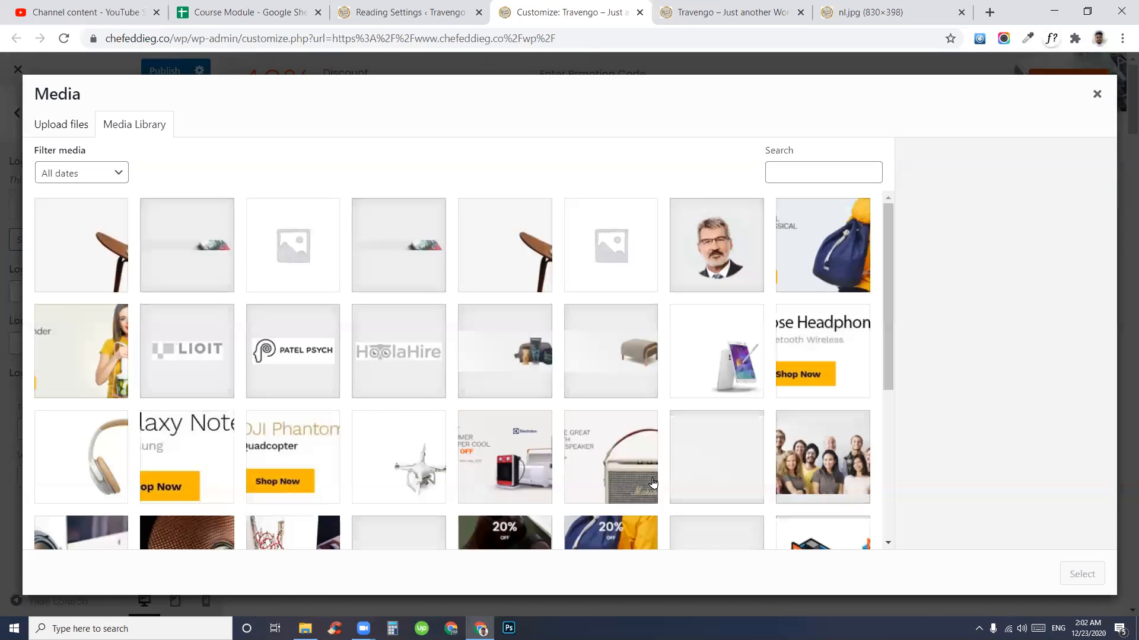
scroll(599, 477, down, 5)
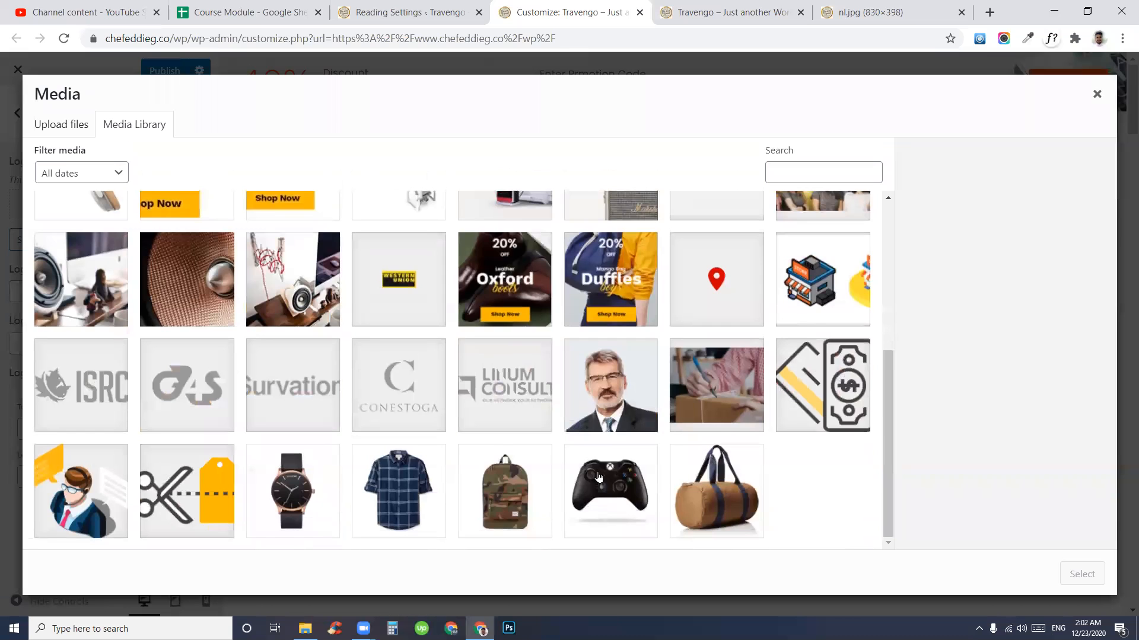
scroll(599, 477, up, 5)
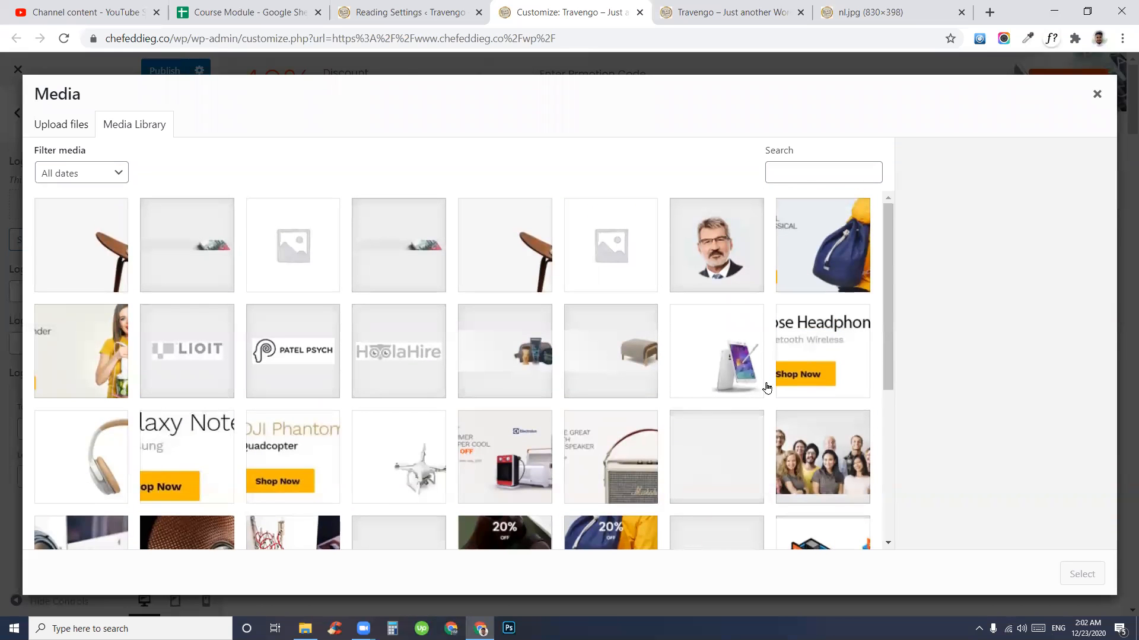
scroll(204, 442, down, 5)
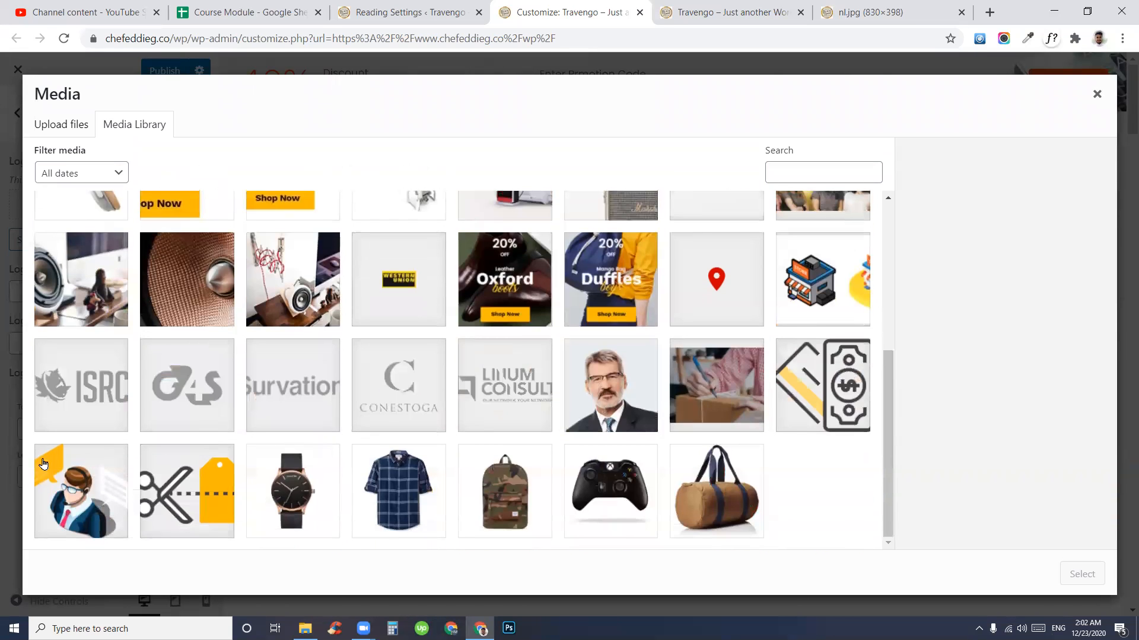
scroll(700, 483, up, 5)
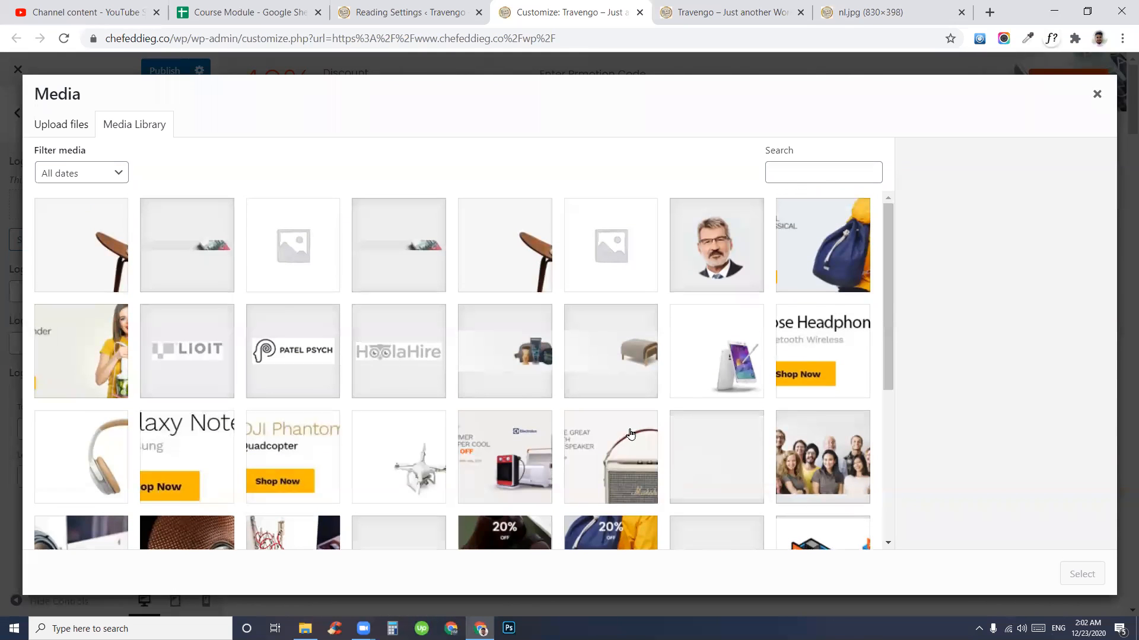
- Look through the library images (s02.jpg, headphone banner, a1.jpg) and close without choosing one
click(185, 256)
click(293, 359)
click(504, 359)
click(605, 364)
click(812, 379)
click(797, 498)
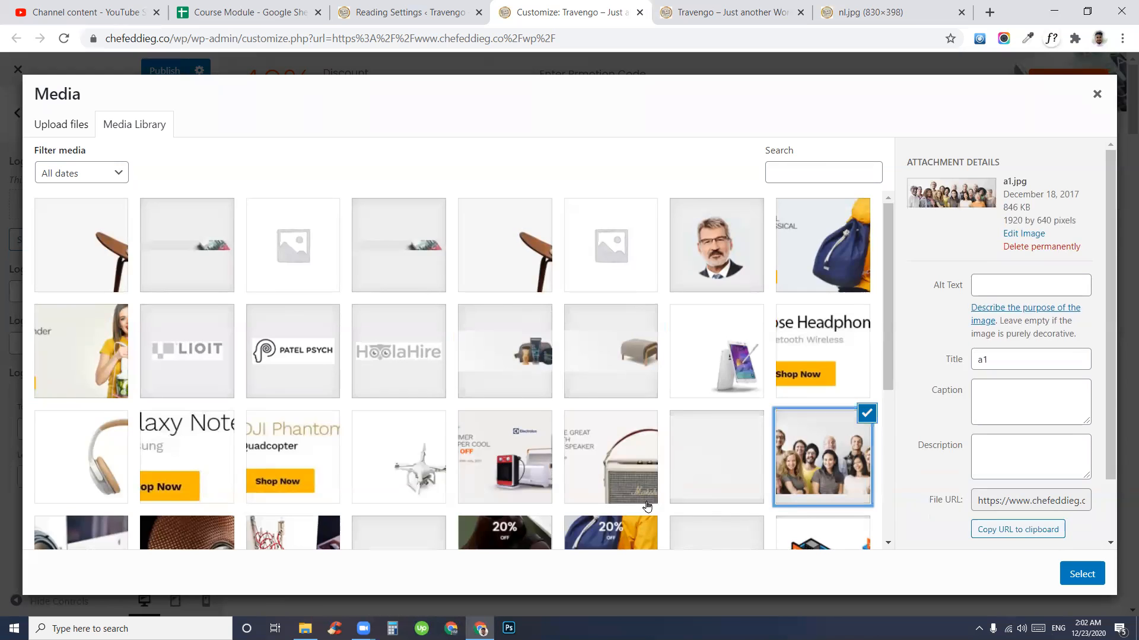
scroll(570, 501, down, 4)
scroll(270, 367, down, 1)
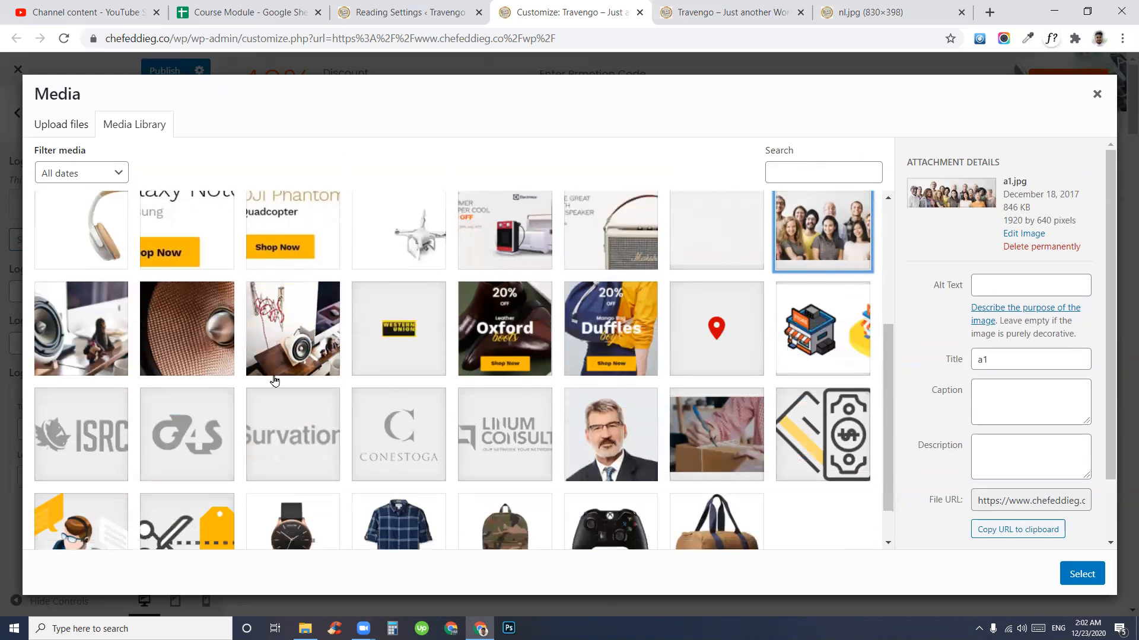
scroll(839, 460, up, 4)
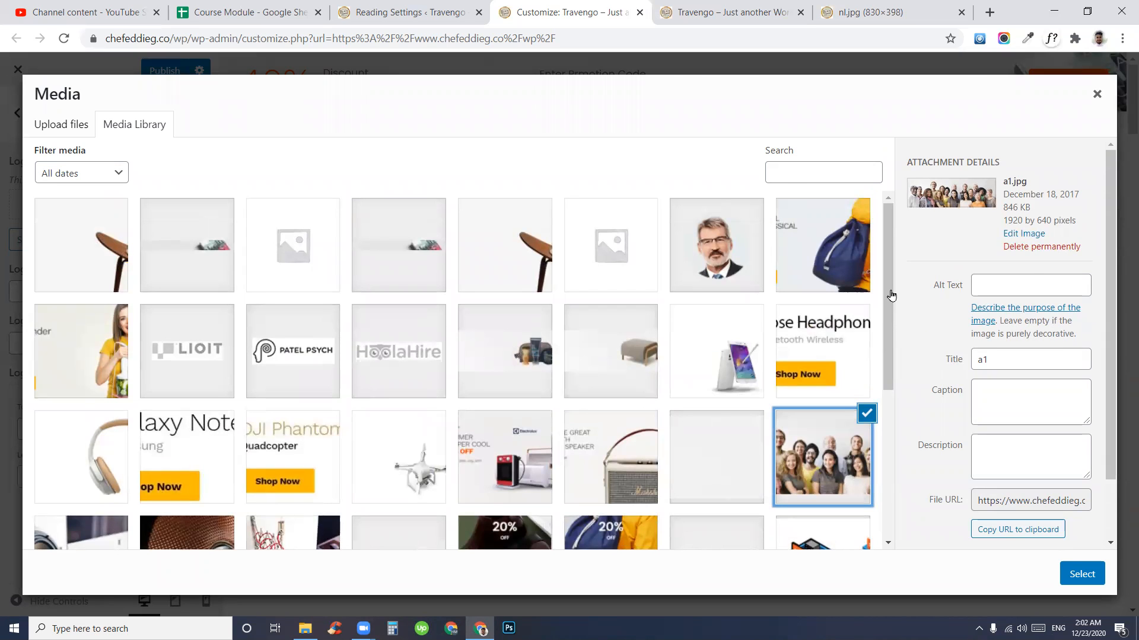
click(1096, 94)
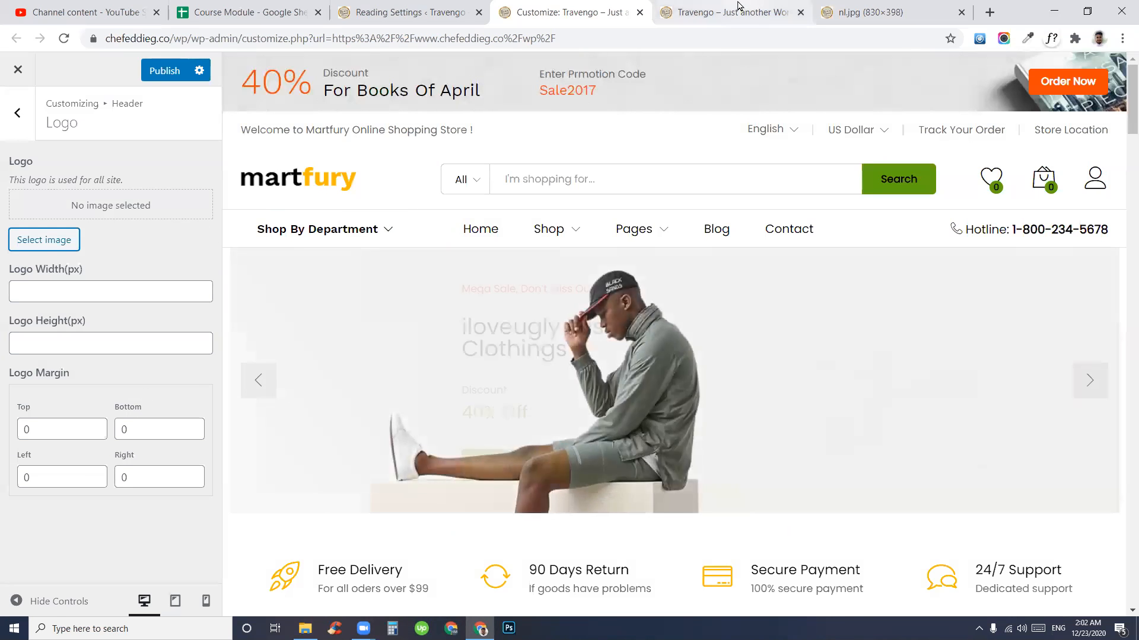
key(ctrl+Tab)
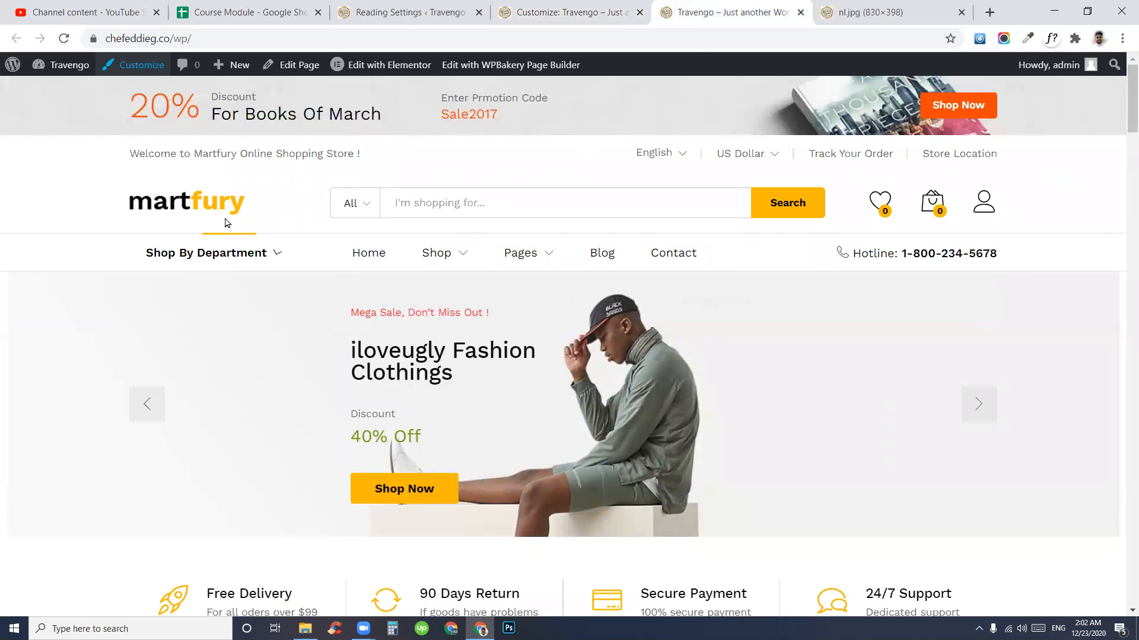
- Save the live site's martfury logo as logo.png and open it in Paint
right_click(142, 206)
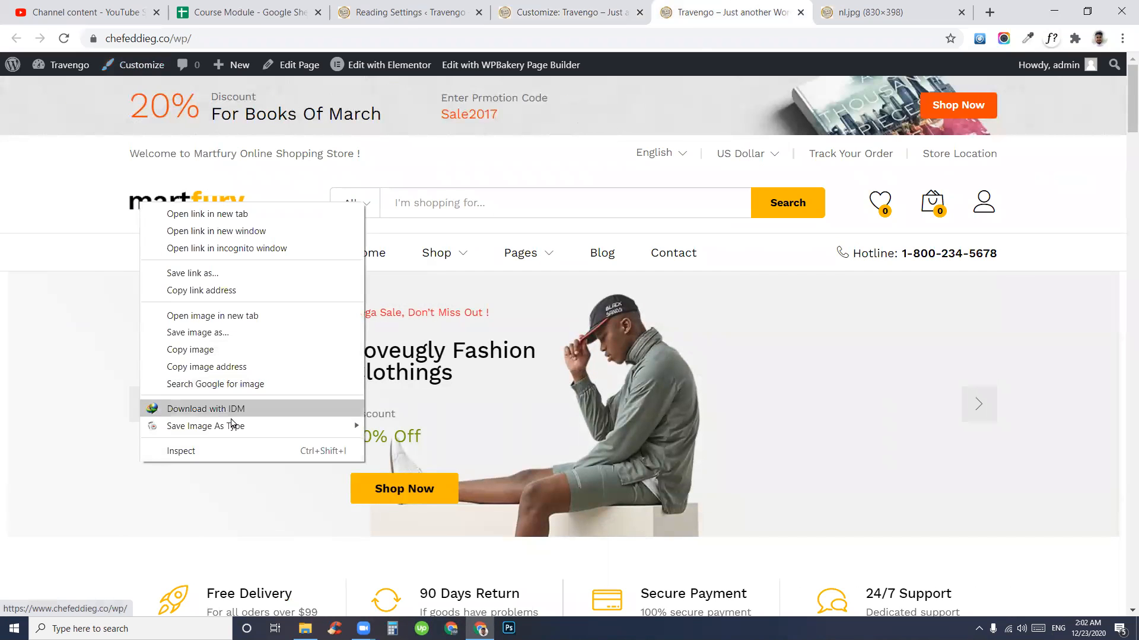
mouse_move(200, 426)
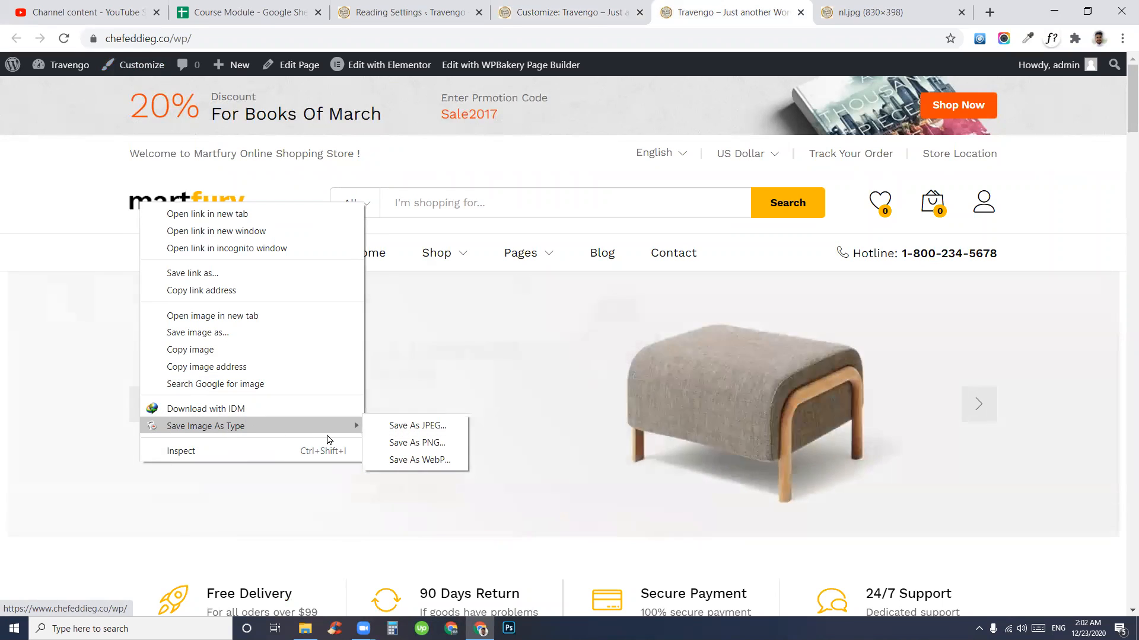
click(420, 443)
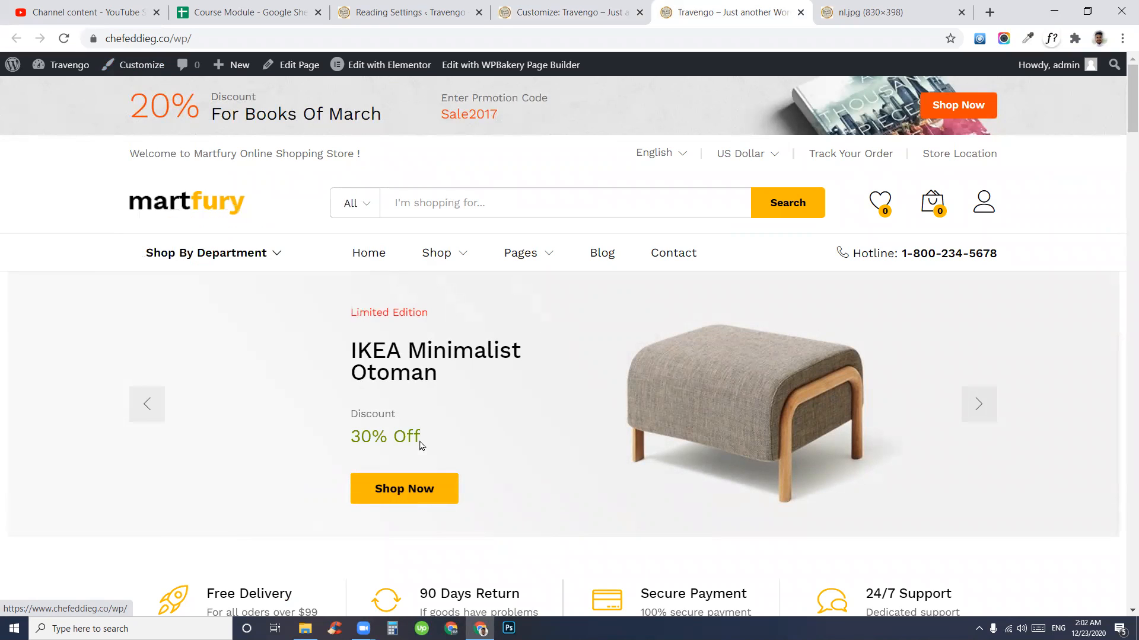
click(158, 596)
click(187, 514)
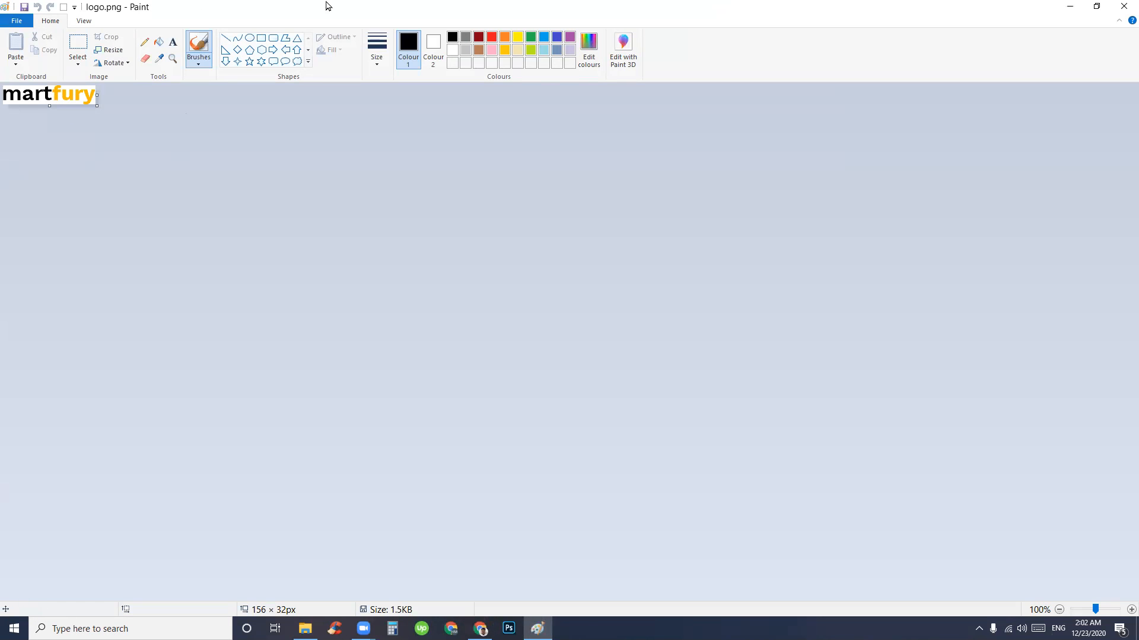
- Maximize Paint and read the logo's 156 × 32 pixel size in the Resize dialog
click(1096, 5)
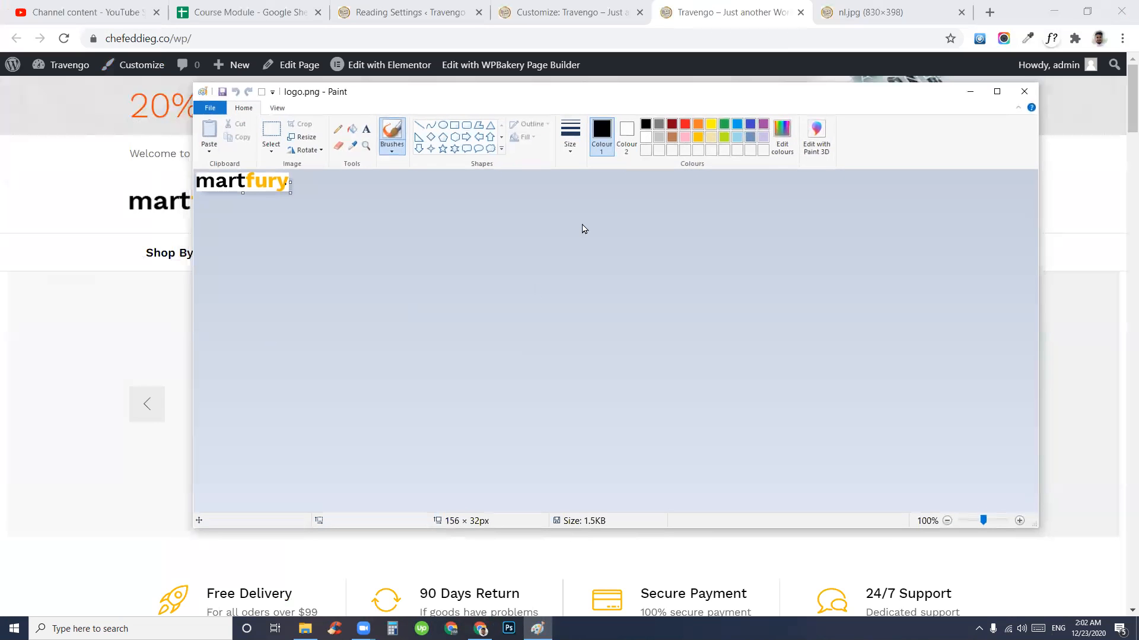
click(996, 91)
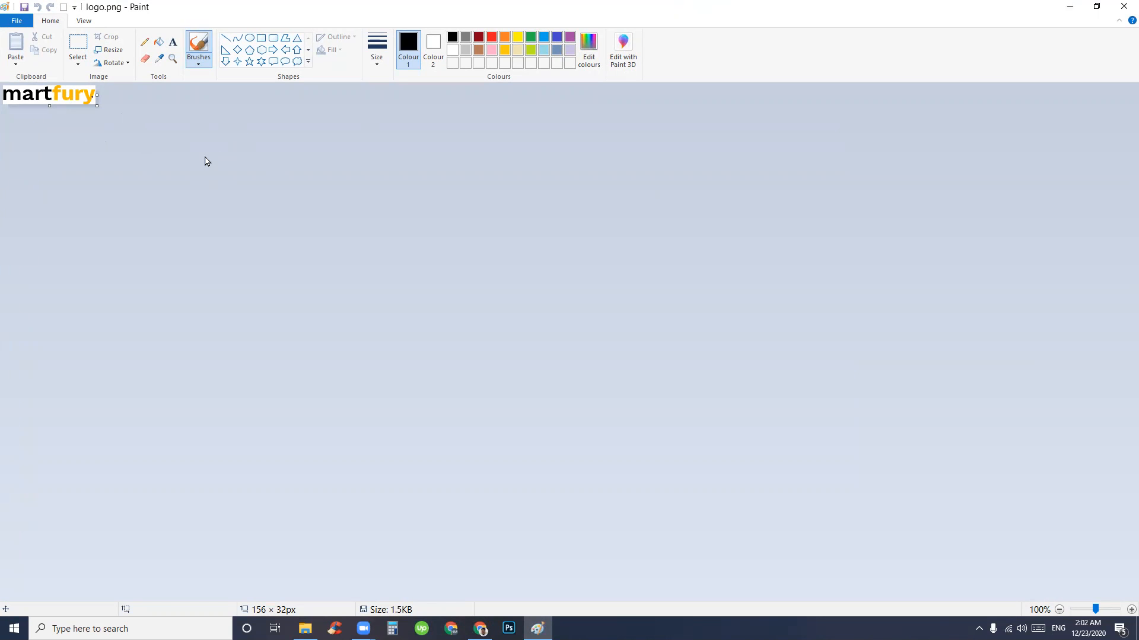
click(109, 50)
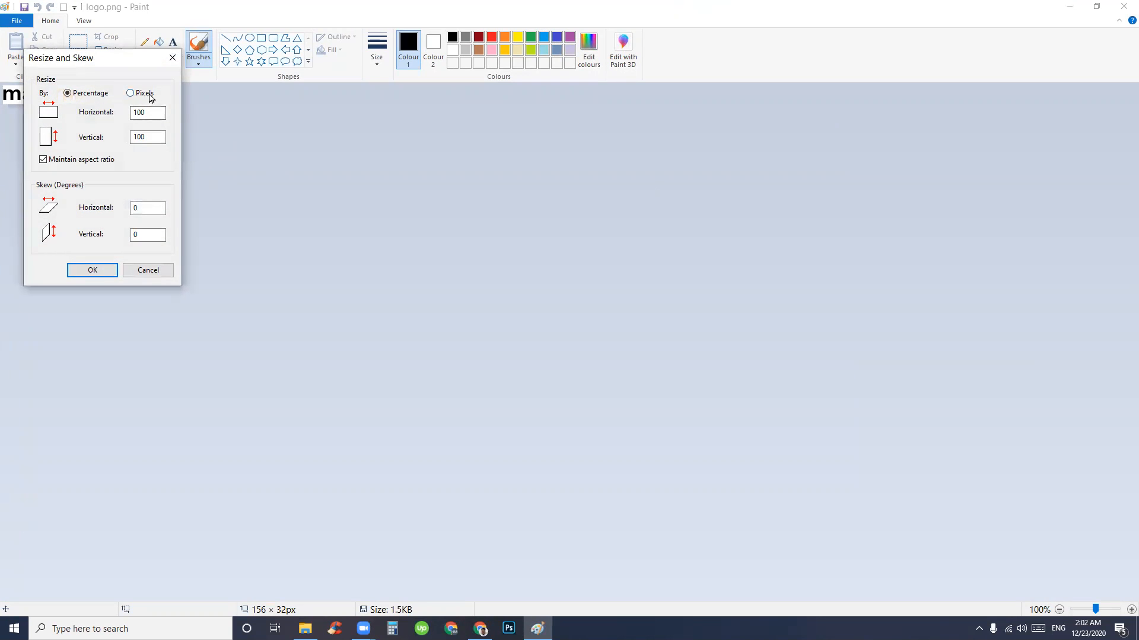
click(130, 93)
drag(155, 111, 132, 111)
double_click(150, 136)
click(172, 58)
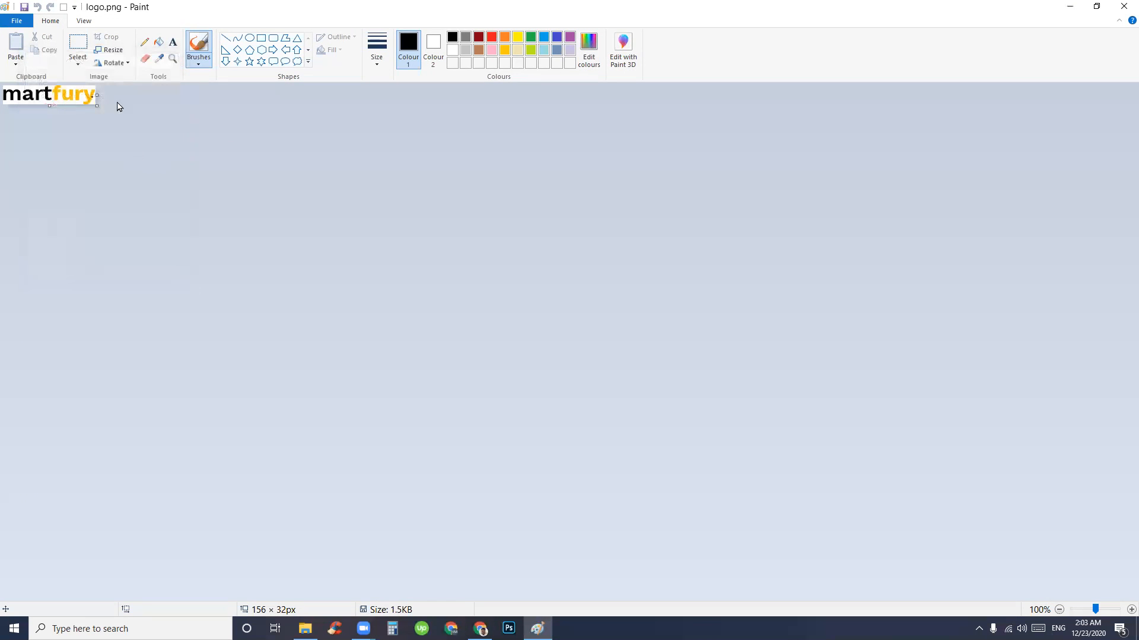
- Recheck the 156 × 32 pixel size in Resize, cancel without changes, and quit Paint
click(111, 51)
double_click(151, 111)
double_click(144, 137)
double_click(142, 112)
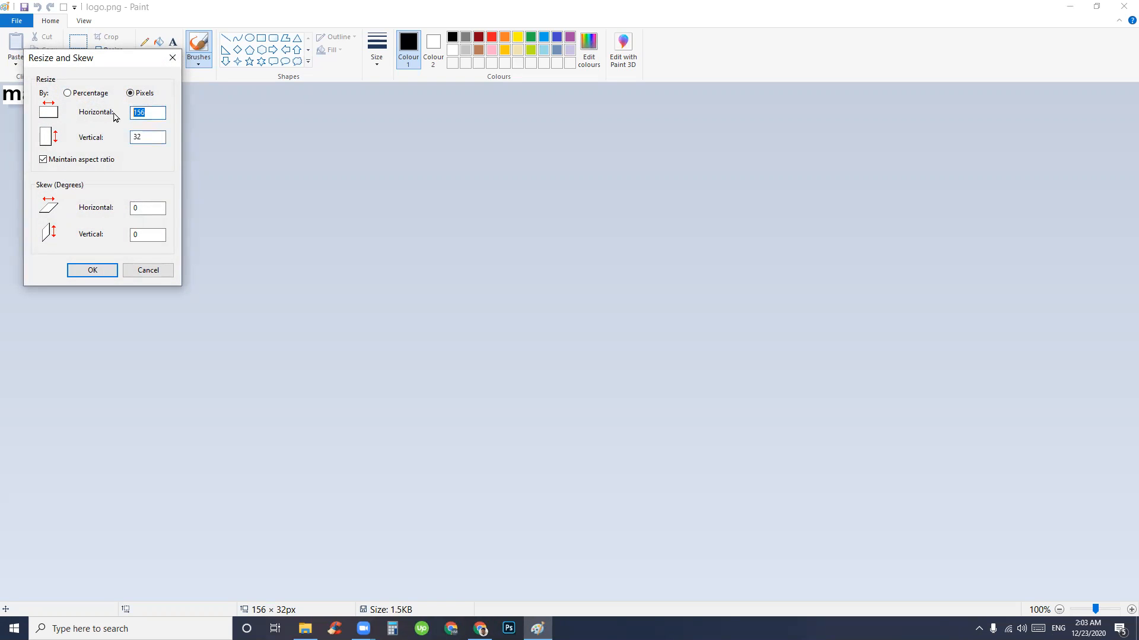
click(172, 58)
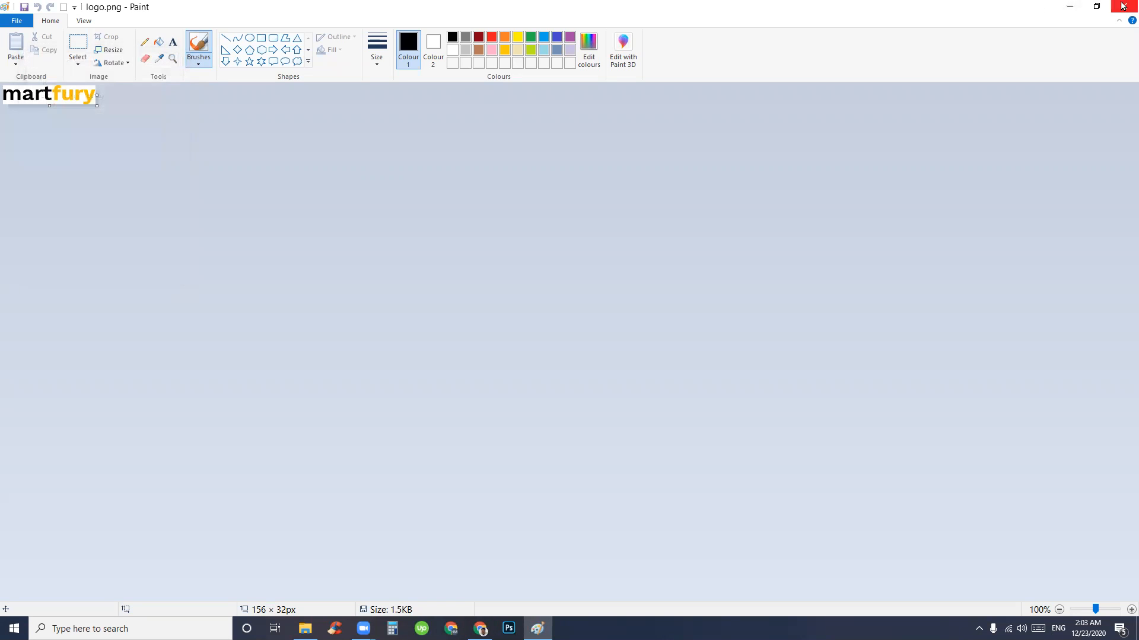
click(1122, 6)
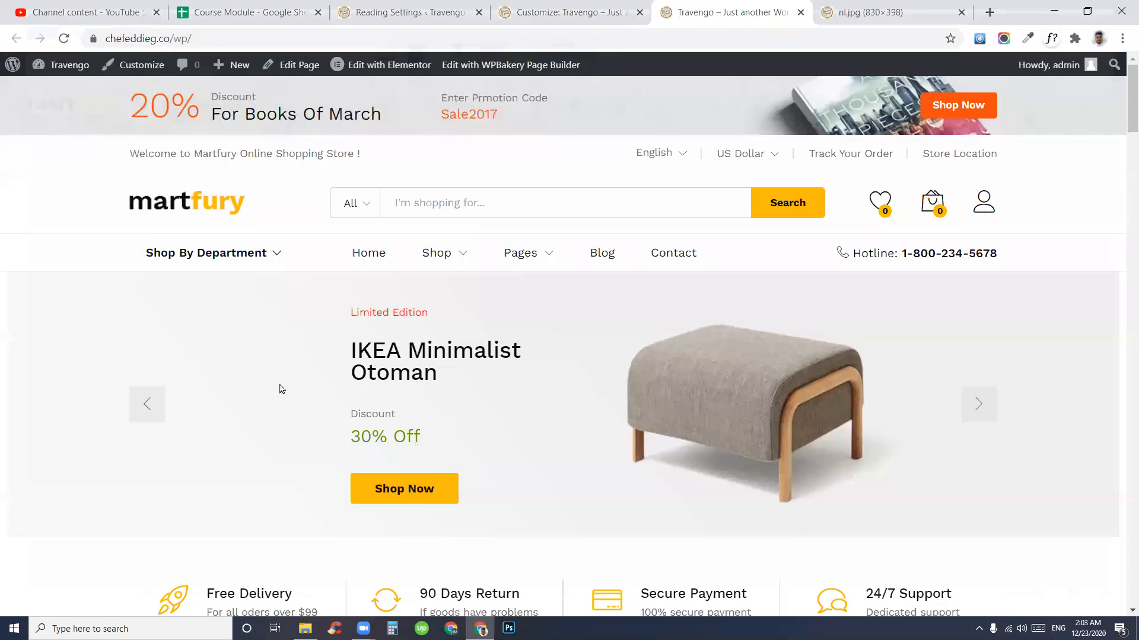
- Reopen the customizer's Media Library to browse for a logo image
click(582, 6)
click(36, 243)
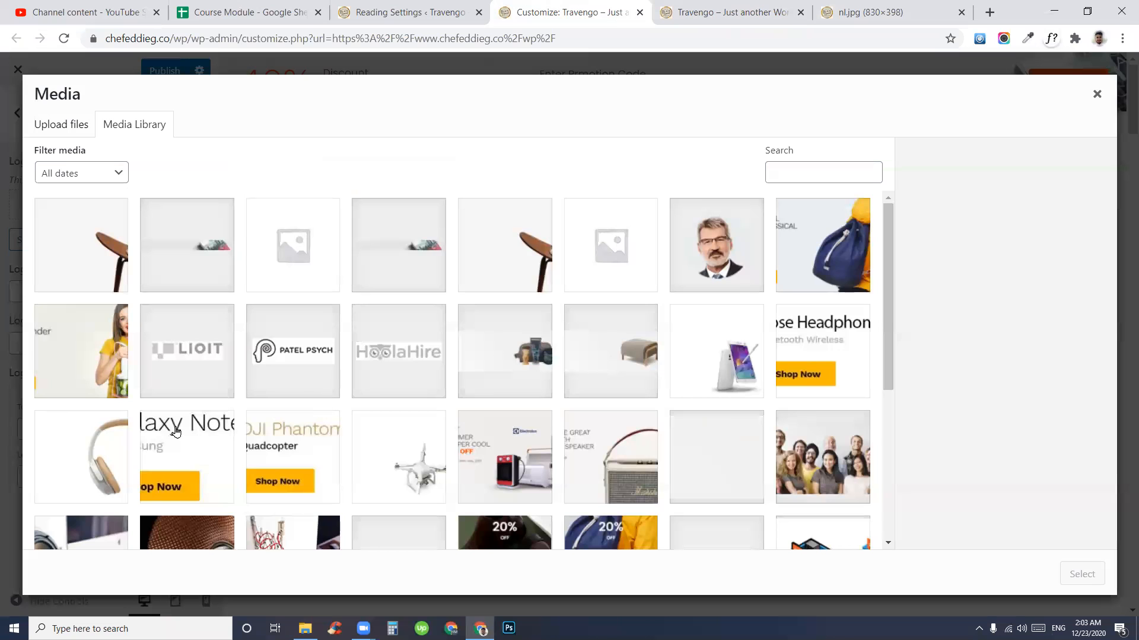
scroll(329, 403, down, 5)
scroll(332, 410, up, 5)
- Go to cooltext.com and open the Keen text style generator
click(897, 6)
click(843, 39)
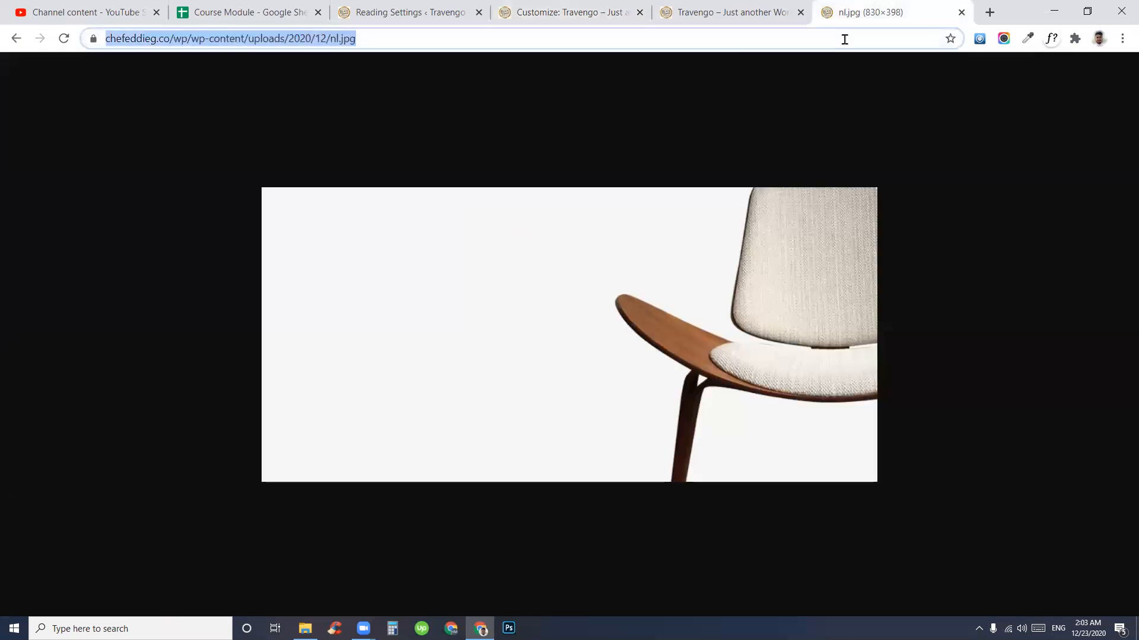
text(cooltext.com)
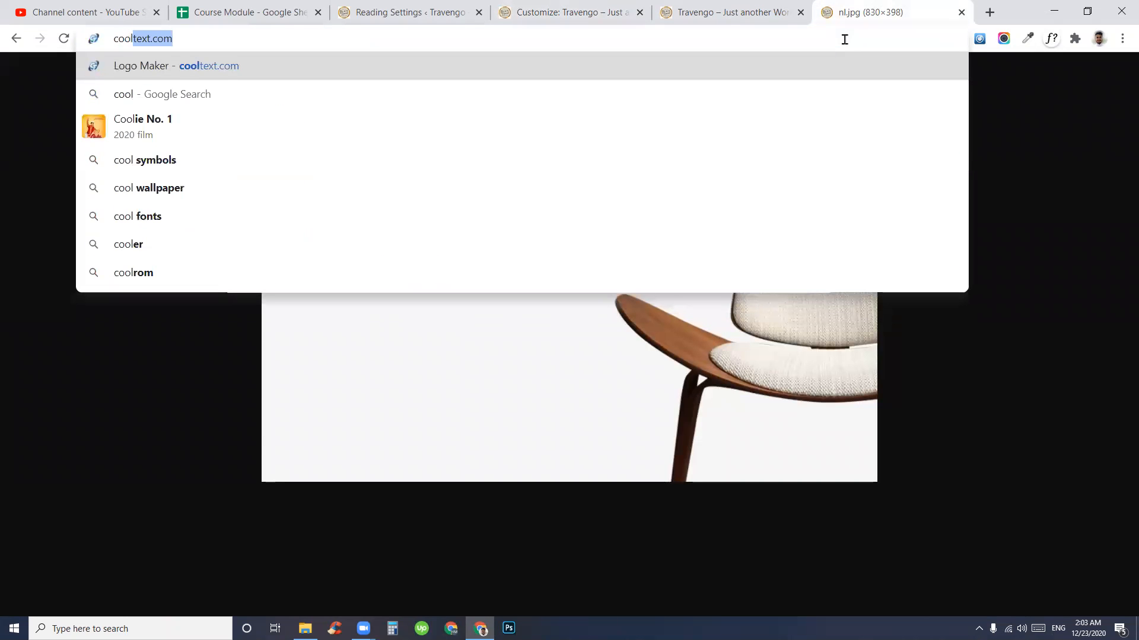
key(Return)
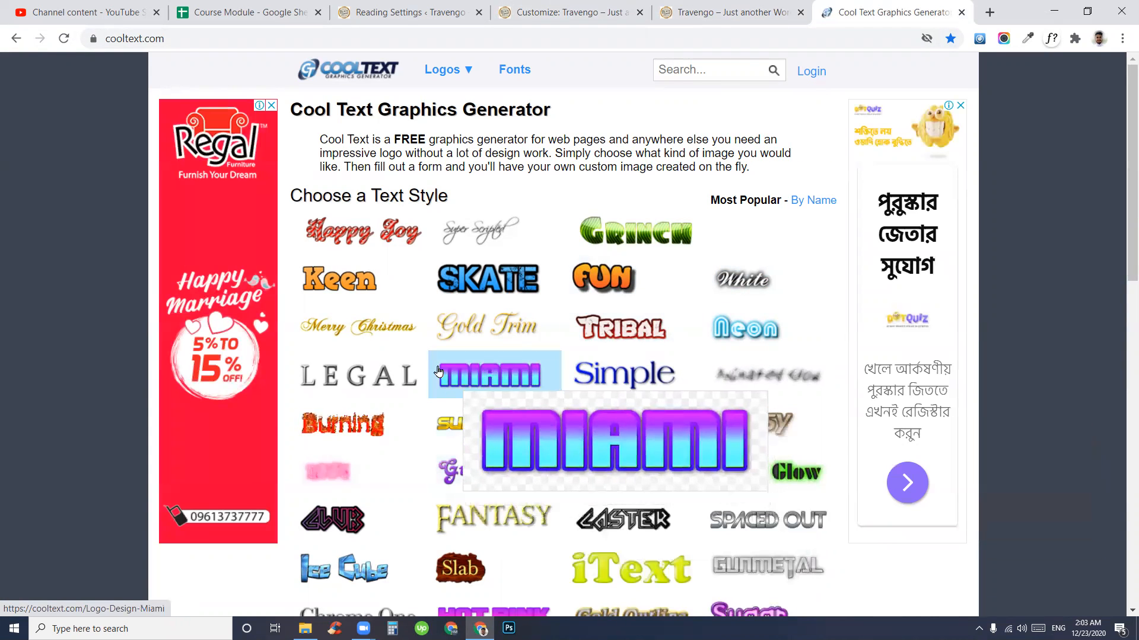
click(343, 284)
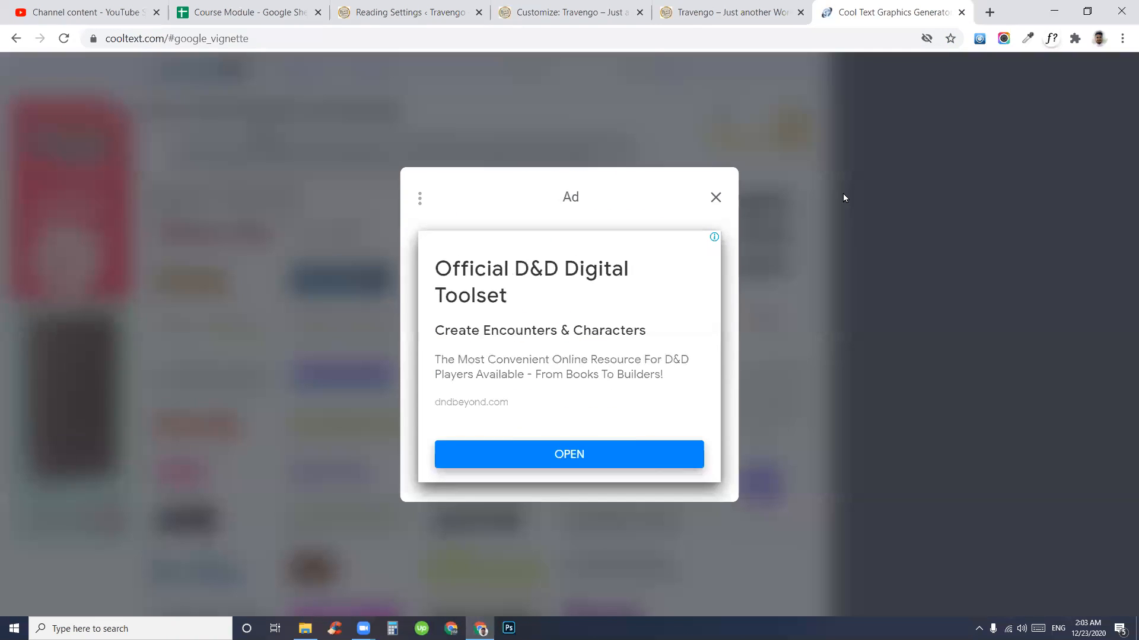
click(715, 198)
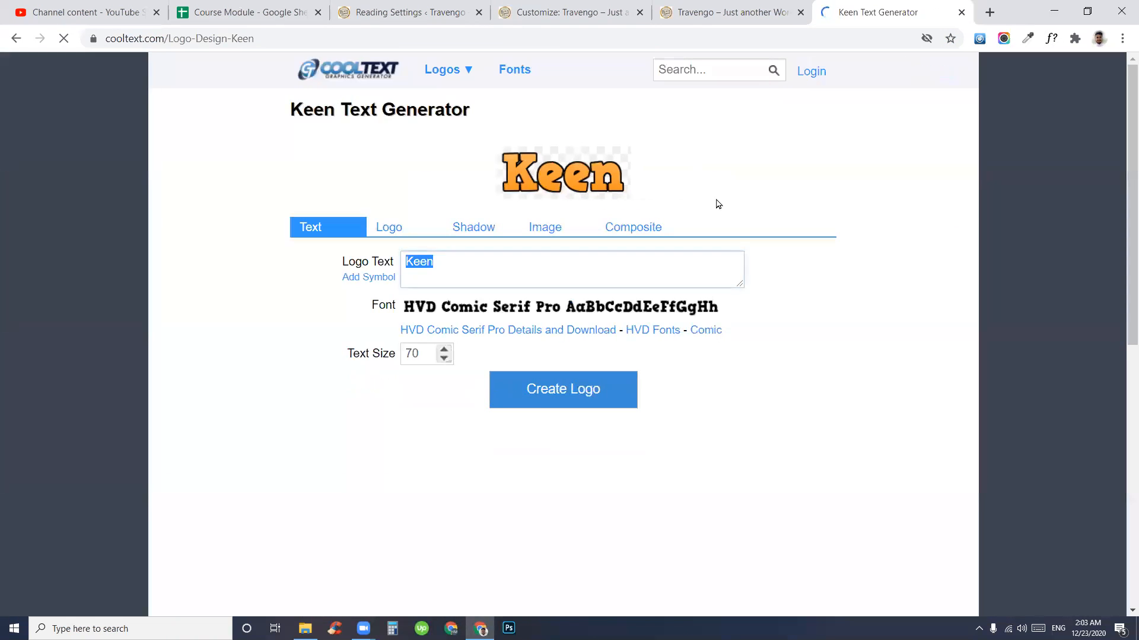
- Enter 'Muzahid' as the logo text and set the start colour to green #85DB30
text(Muzahid)
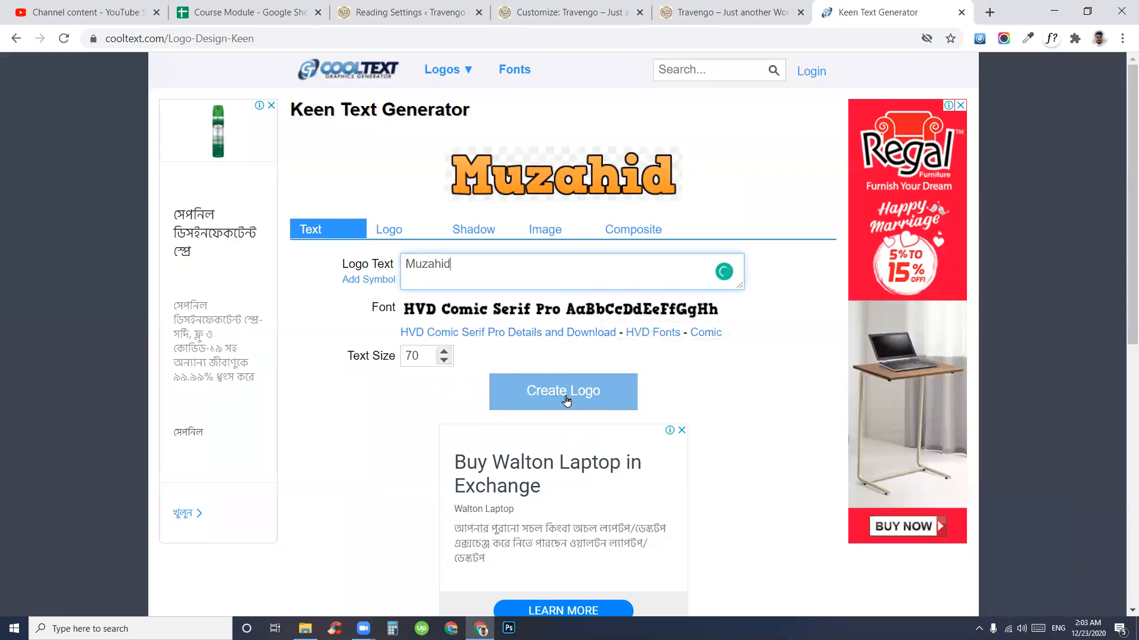
double_click(424, 354)
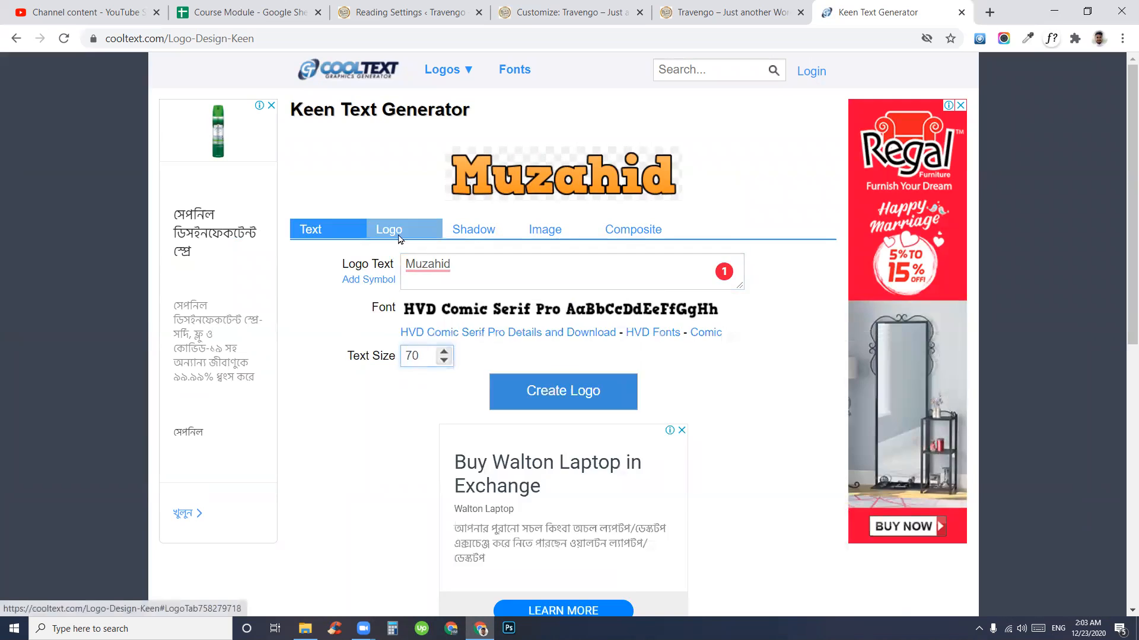
click(396, 230)
click(450, 288)
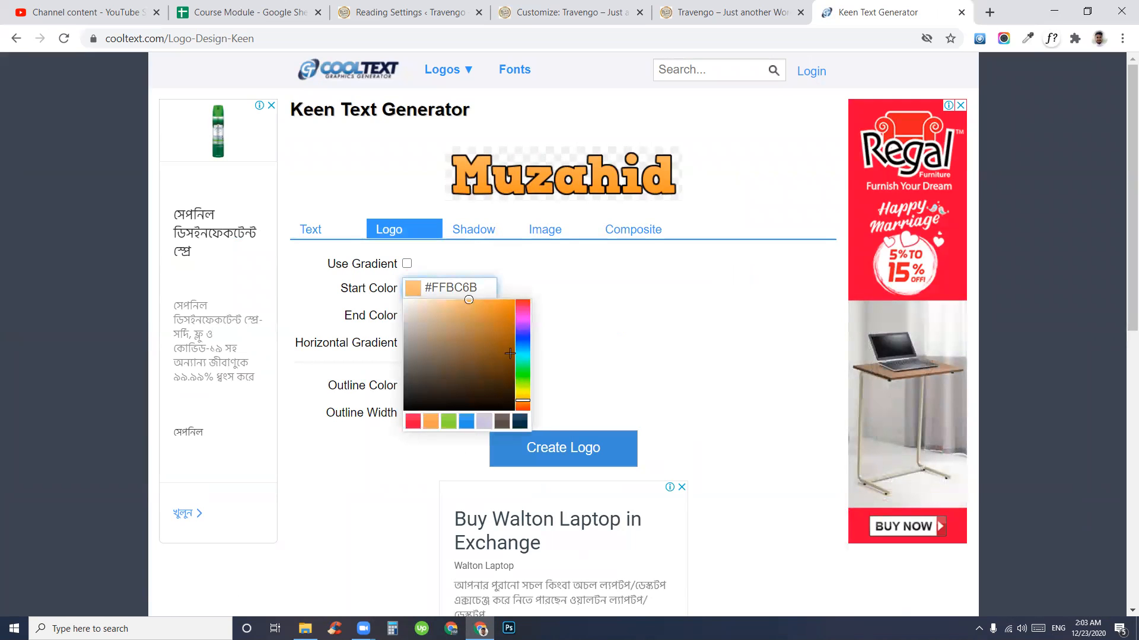
click(448, 421)
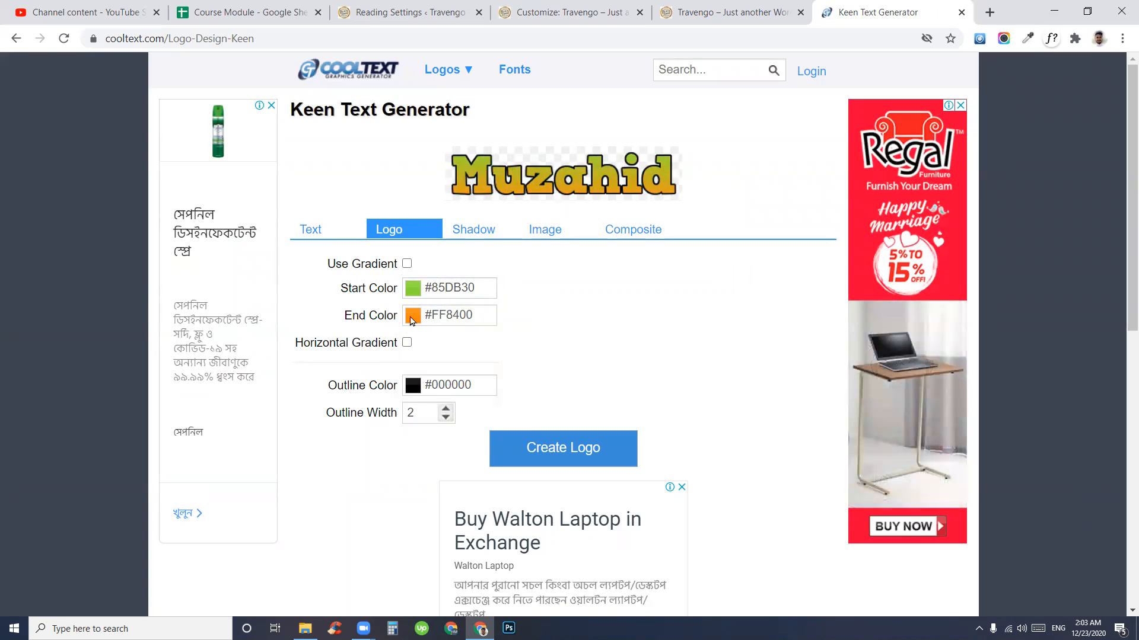
click(466, 237)
click(554, 234)
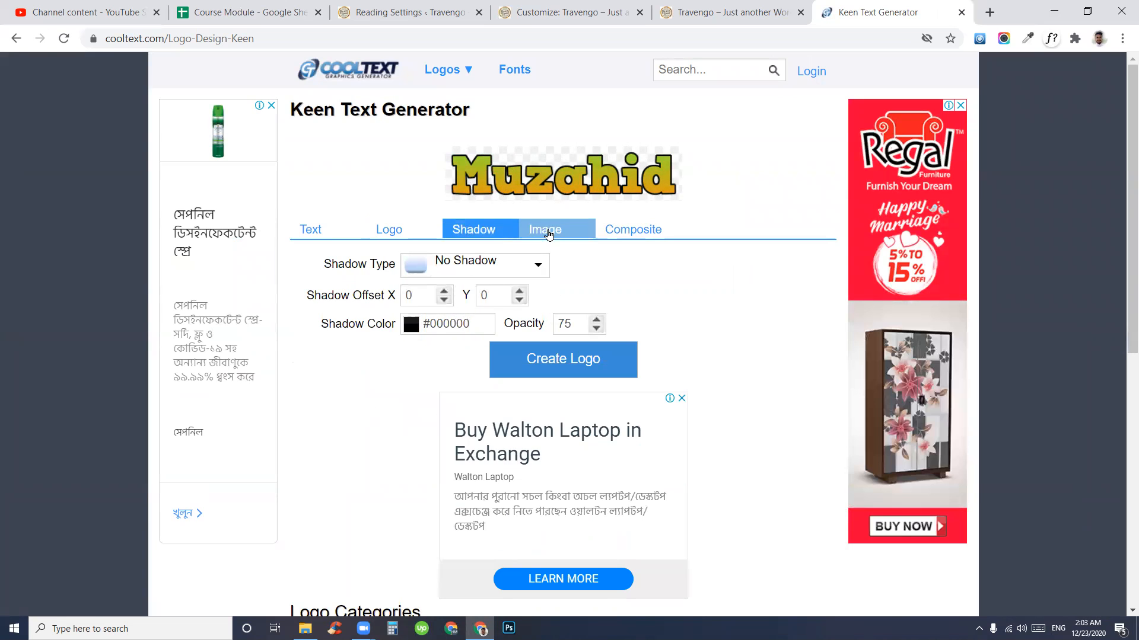
click(632, 230)
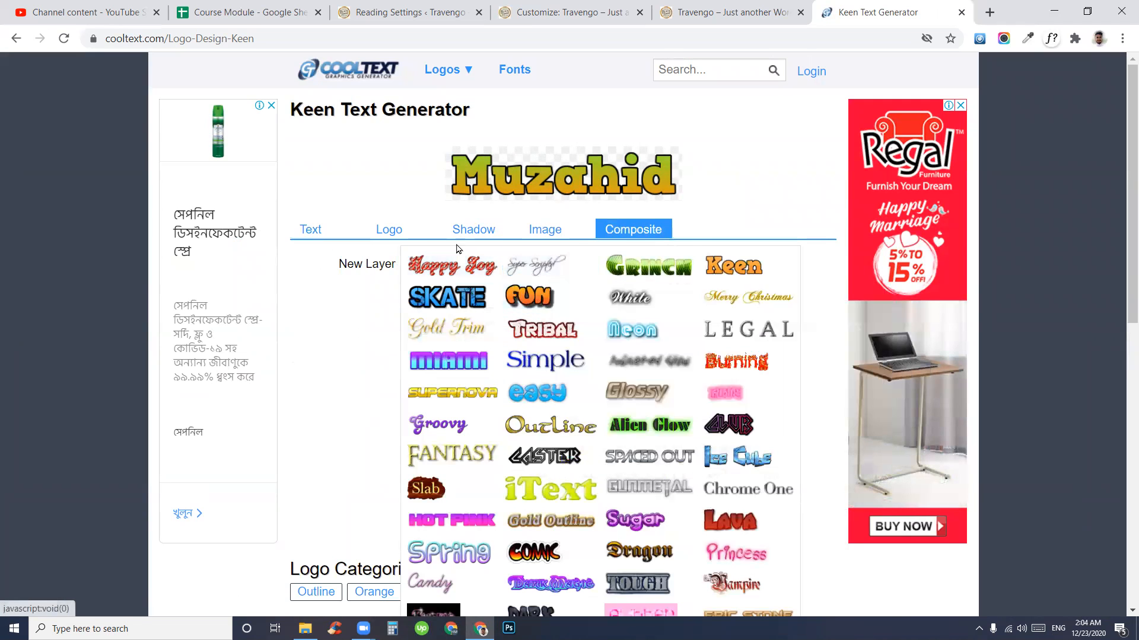
mouse_move(453, 269)
click(402, 231)
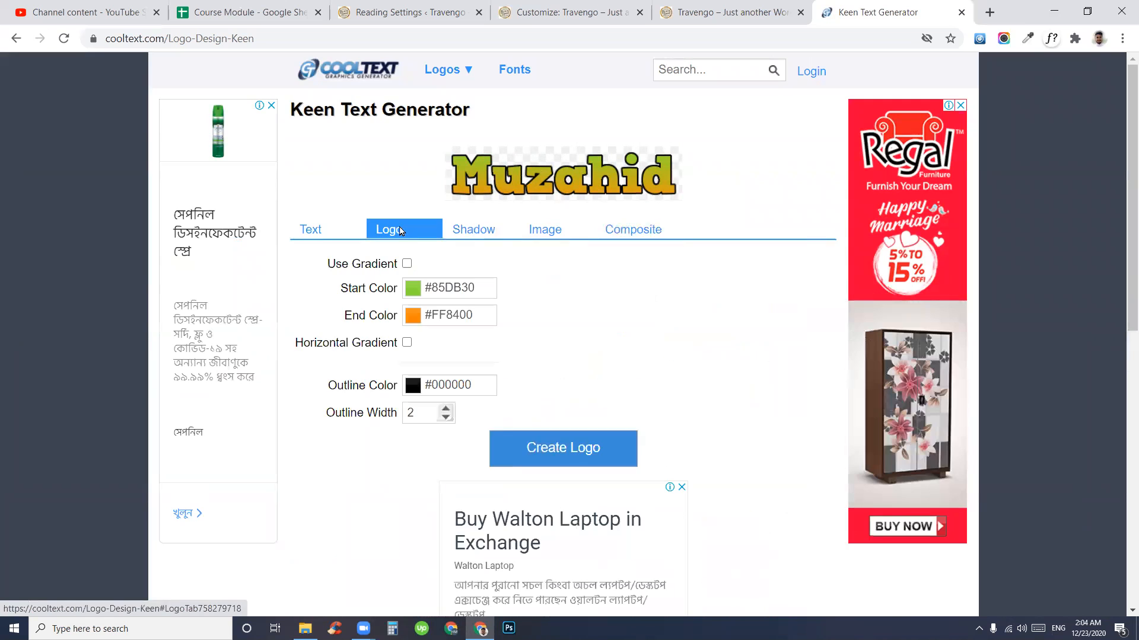
- Create the Muzahid logo, download it as a PNG, and close the Cool Text page
click(564, 451)
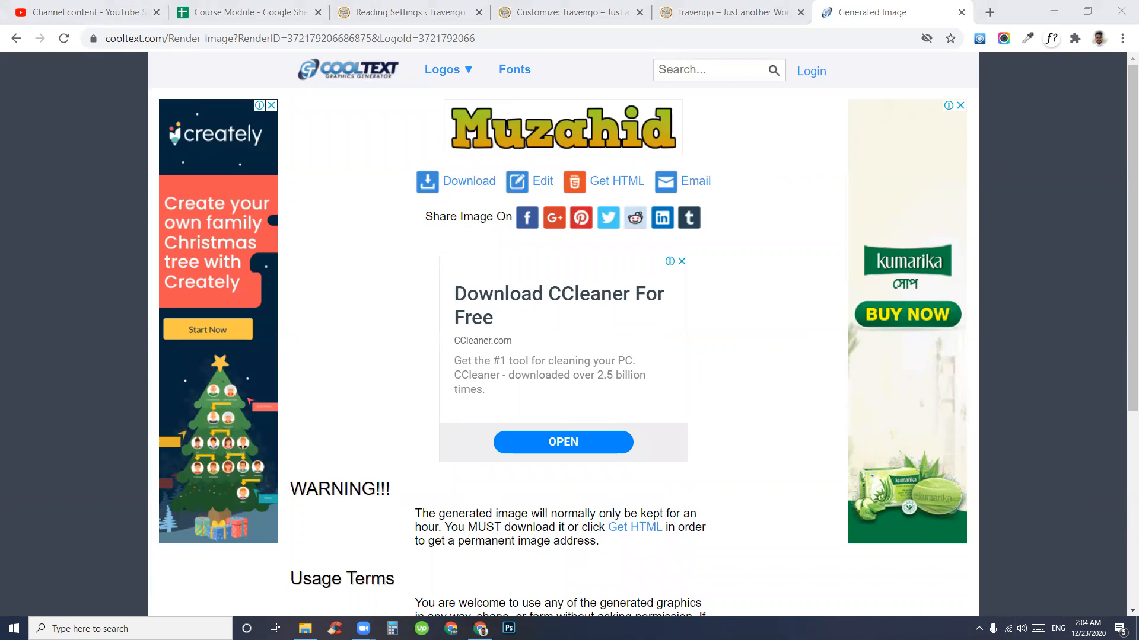
click(1021, 628)
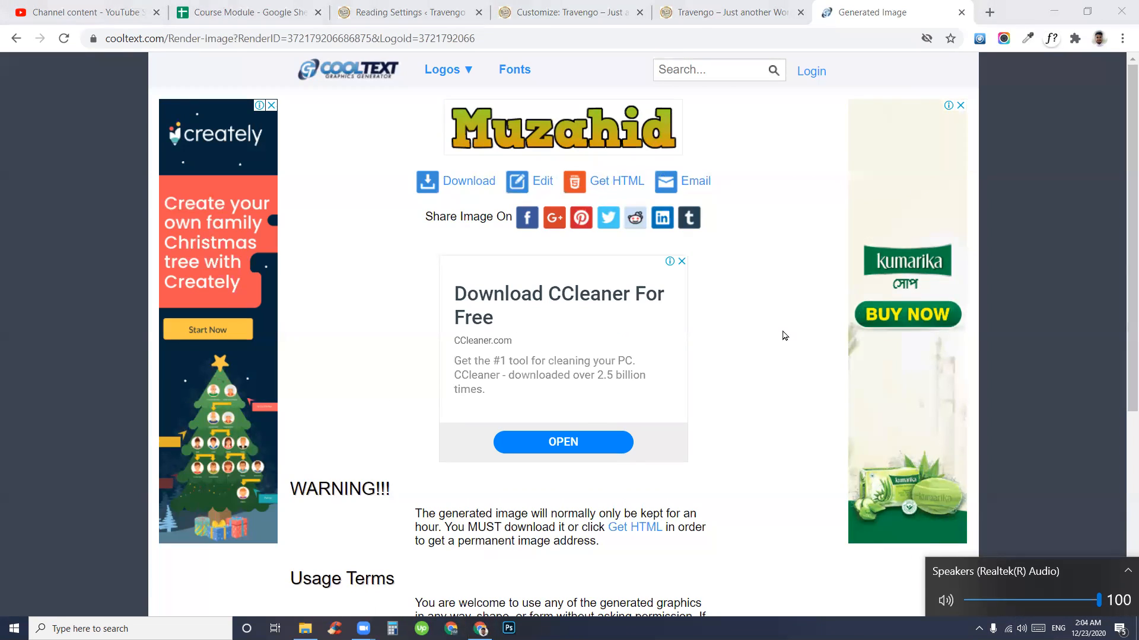
click(816, 445)
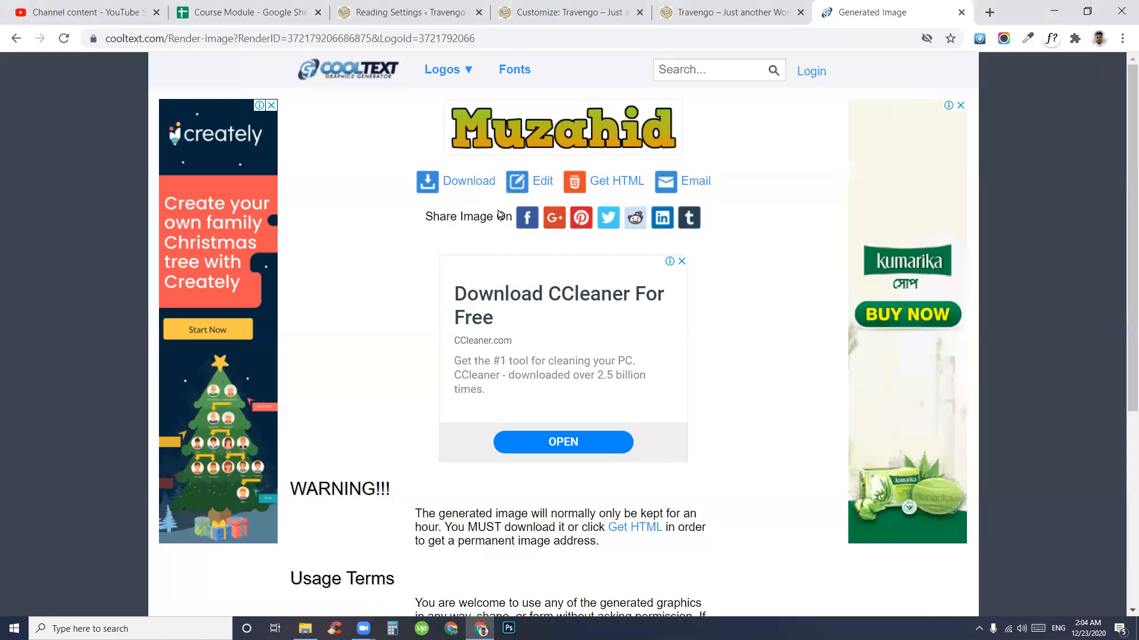
click(469, 186)
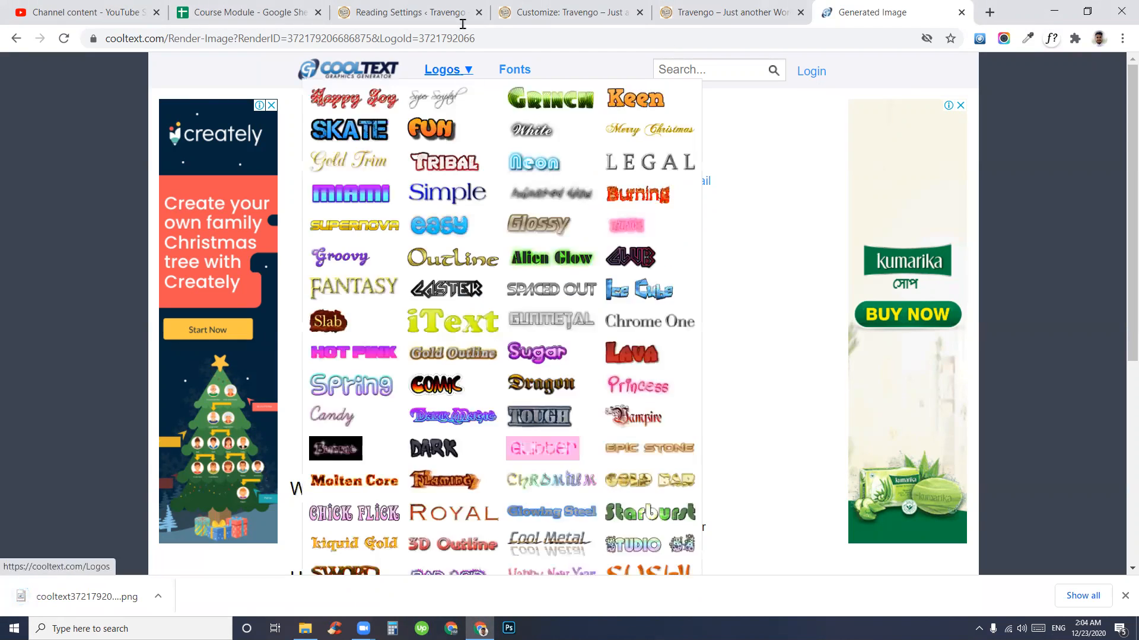
click(964, 13)
click(617, 12)
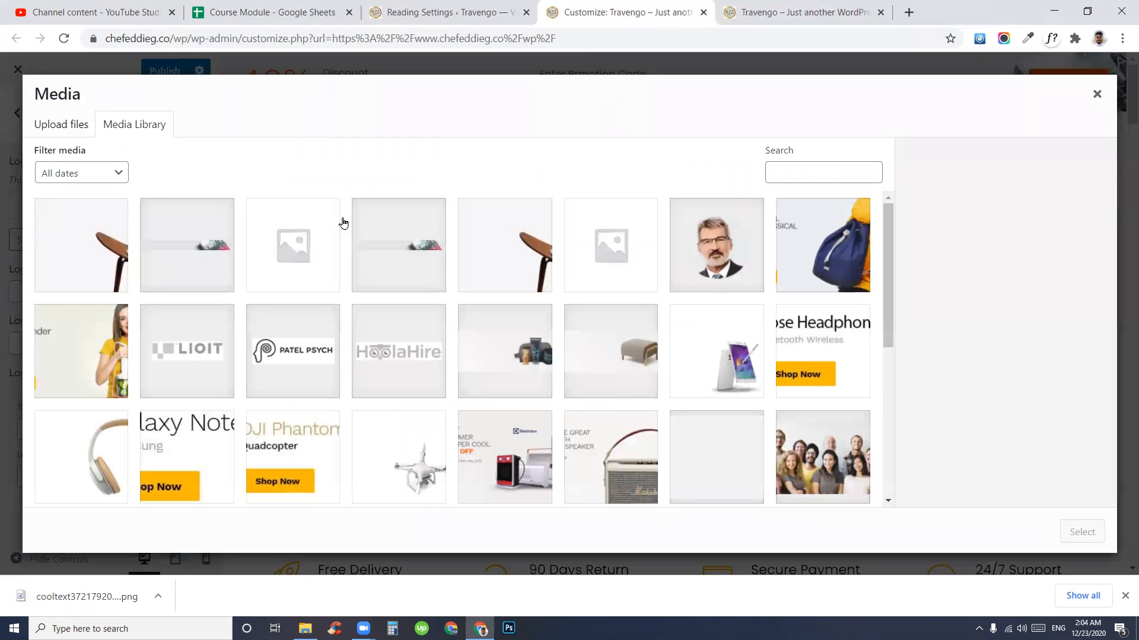
- Upload the downloaded Muzahid PNG to the Media Library and select it as the logo
click(1096, 96)
click(43, 240)
drag(74, 597, 209, 270)
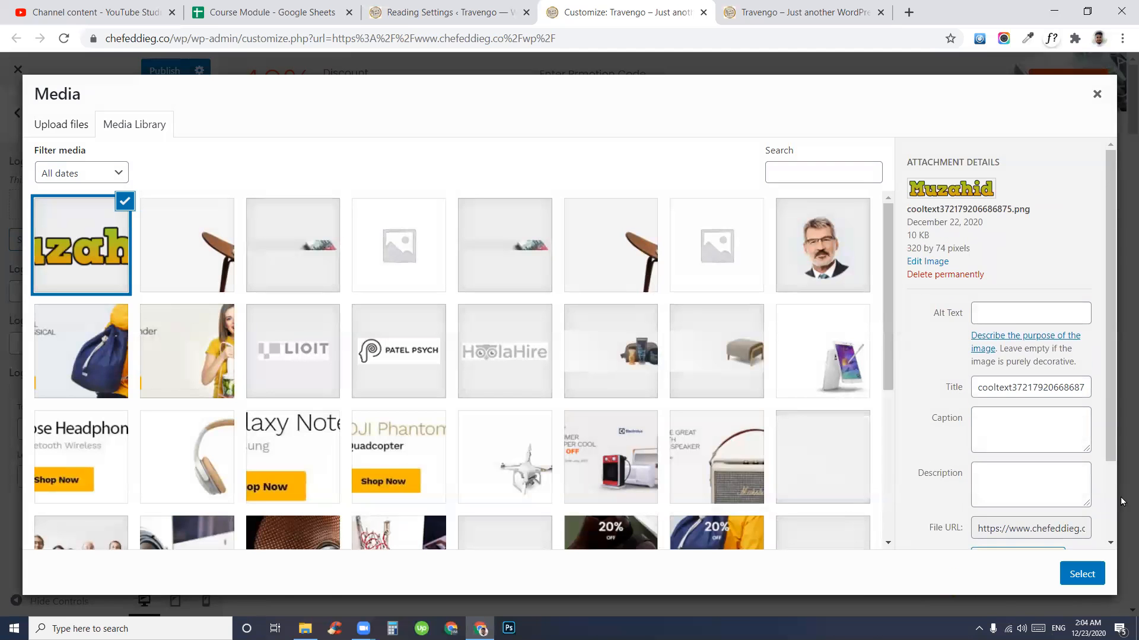
click(1082, 575)
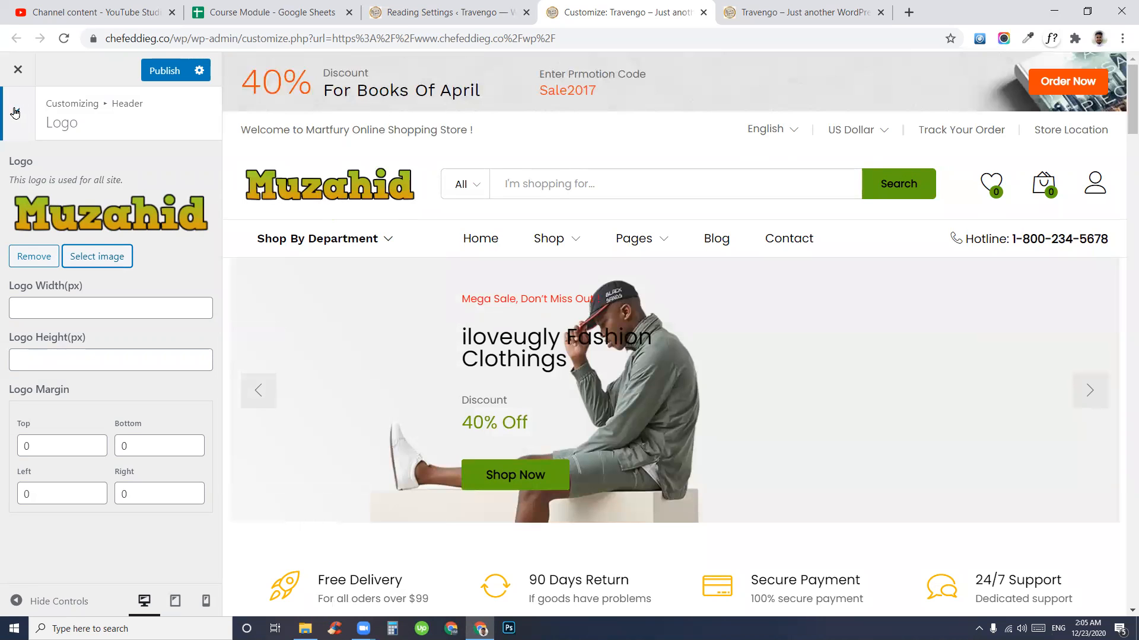
- Try the logo width and height fields, leaving them empty, then return to the Header list
click(45, 303)
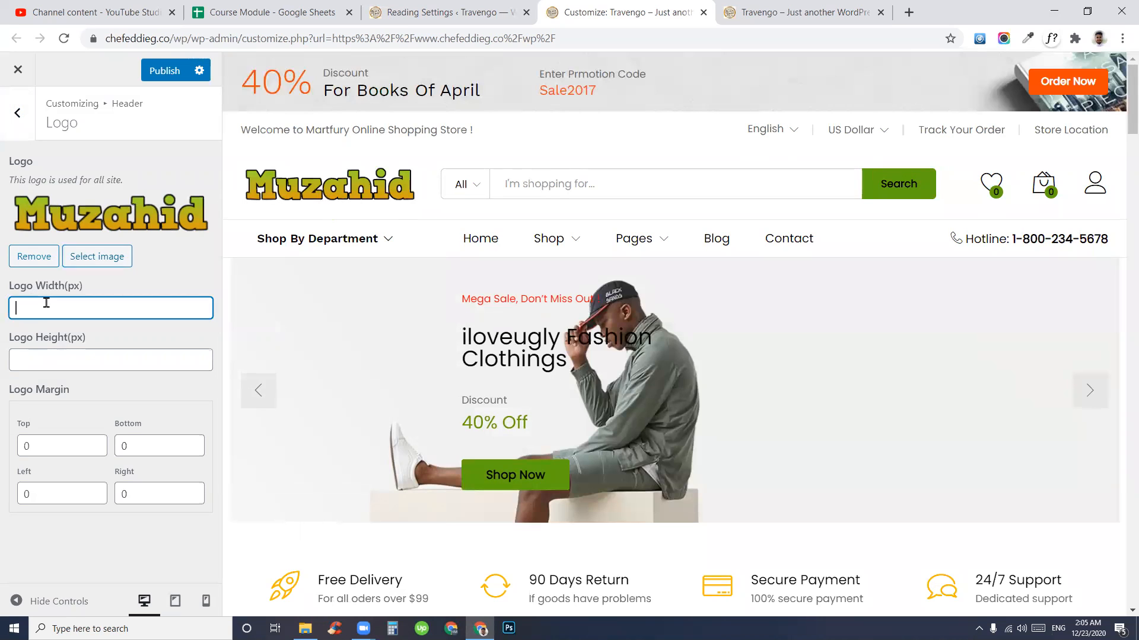
click(48, 358)
click(61, 304)
click(62, 361)
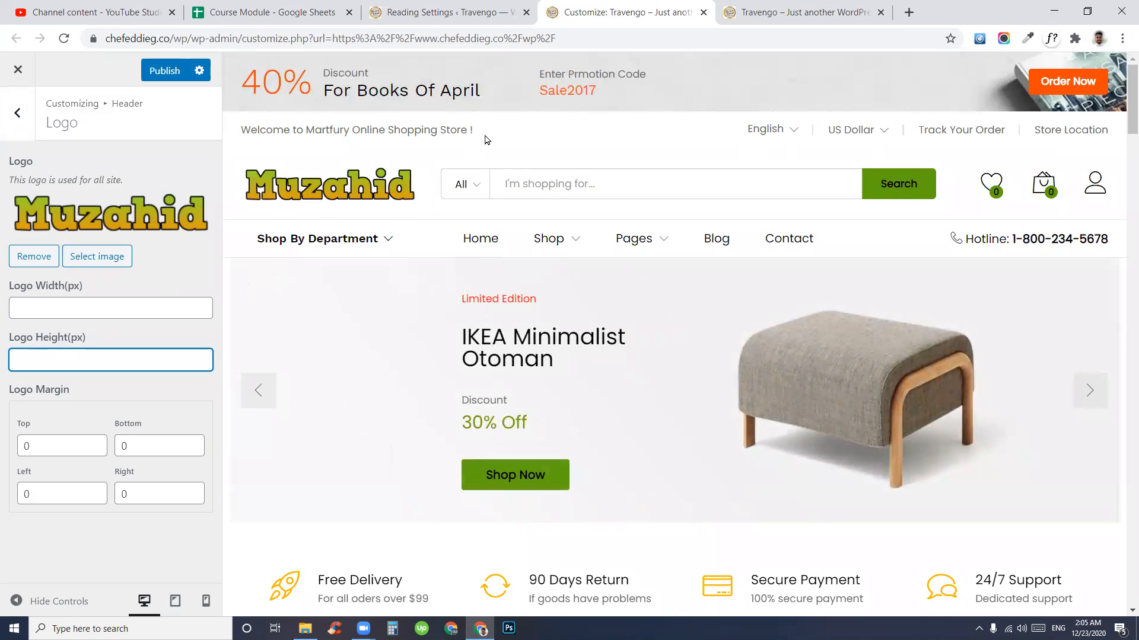
mouse_move(380, 257)
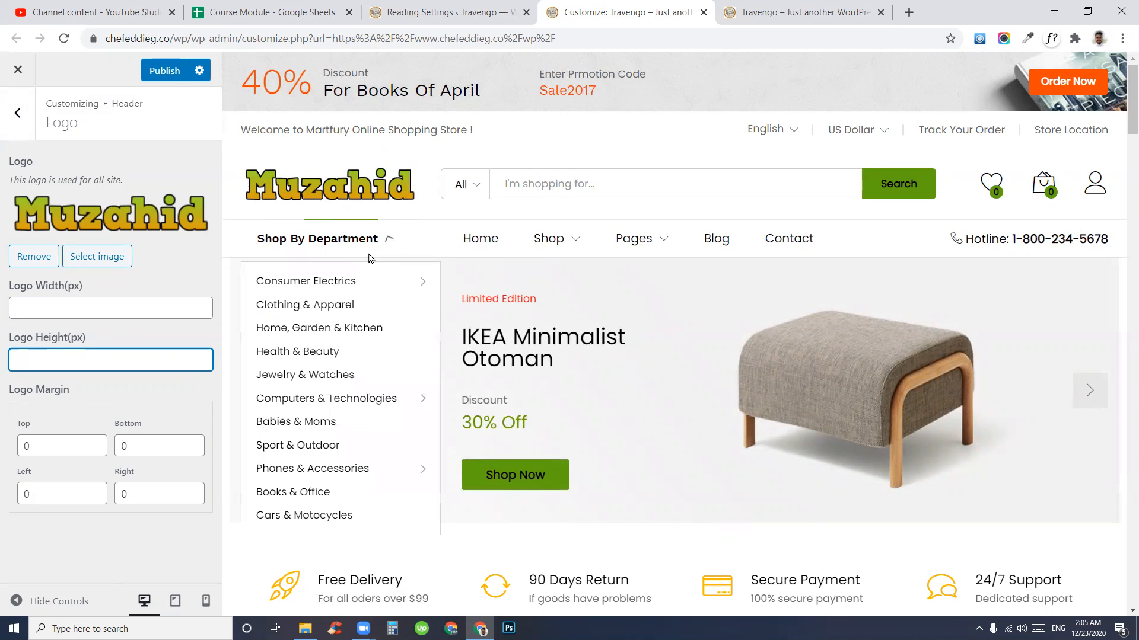
click(40, 308)
click(46, 362)
click(58, 314)
click(48, 354)
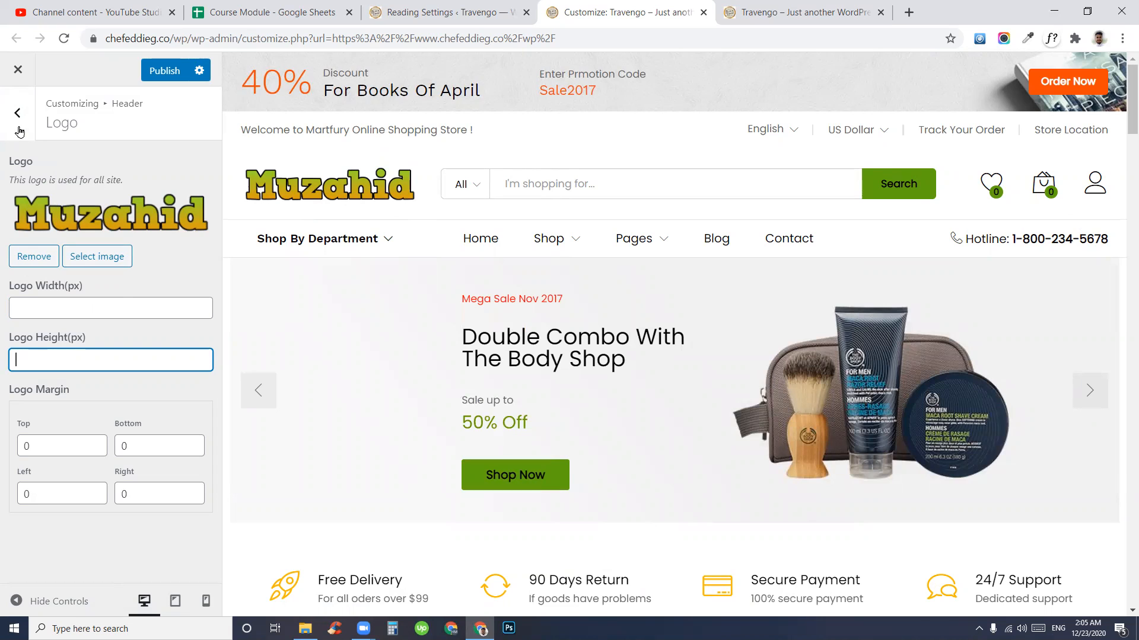
click(15, 124)
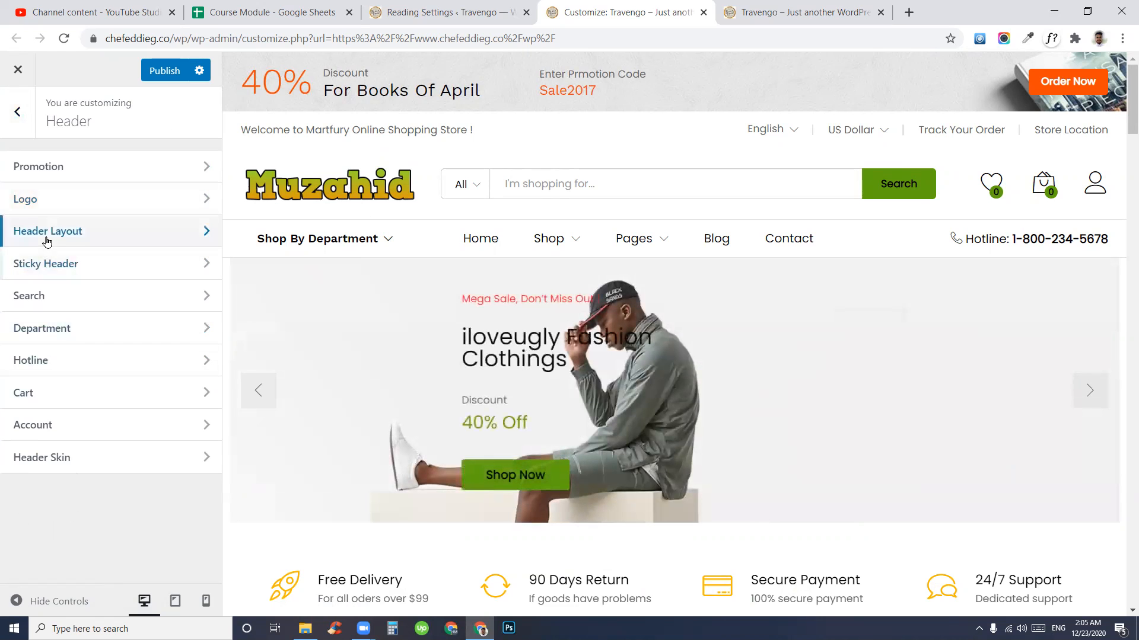
- In Header Layout, tick Compare and toggle Search off then back on
click(77, 232)
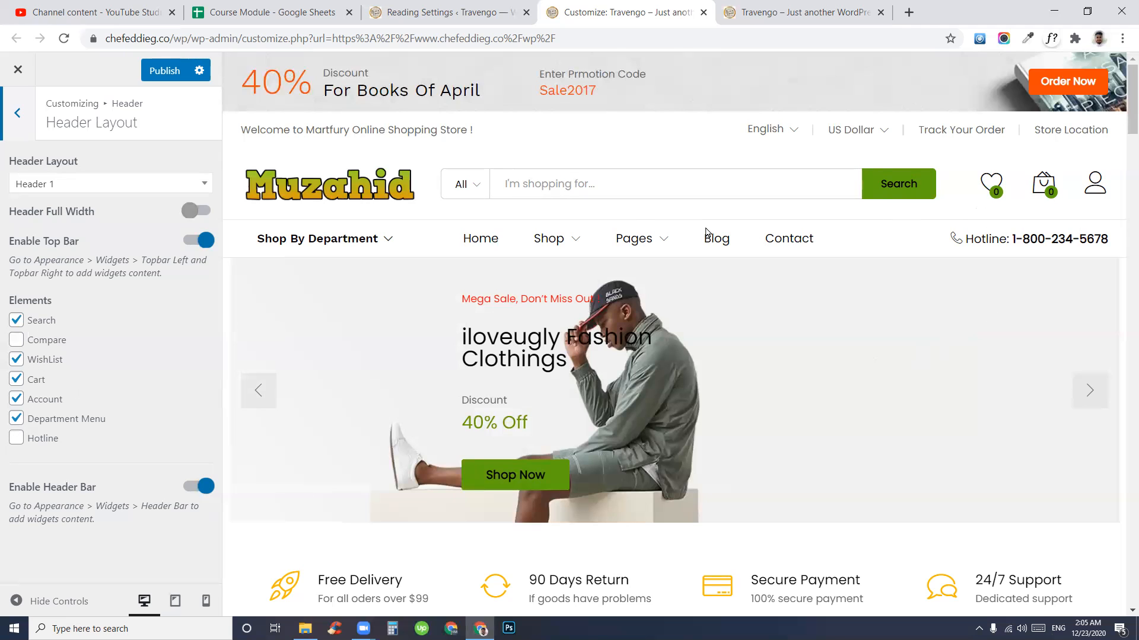
click(567, 191)
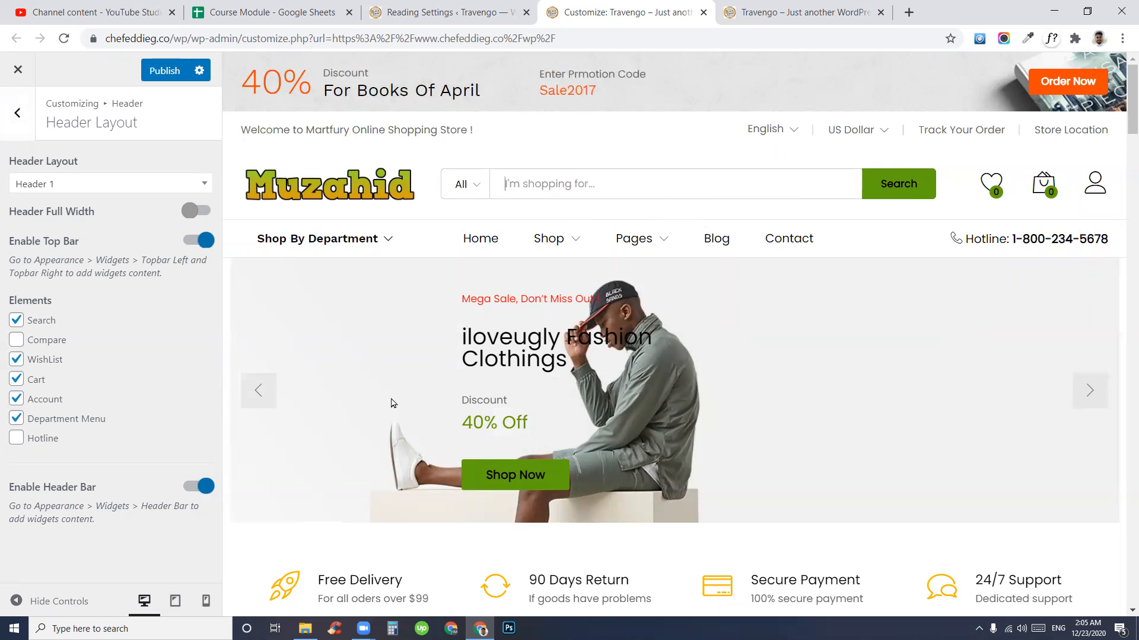
mouse_move(1088, 195)
click(18, 342)
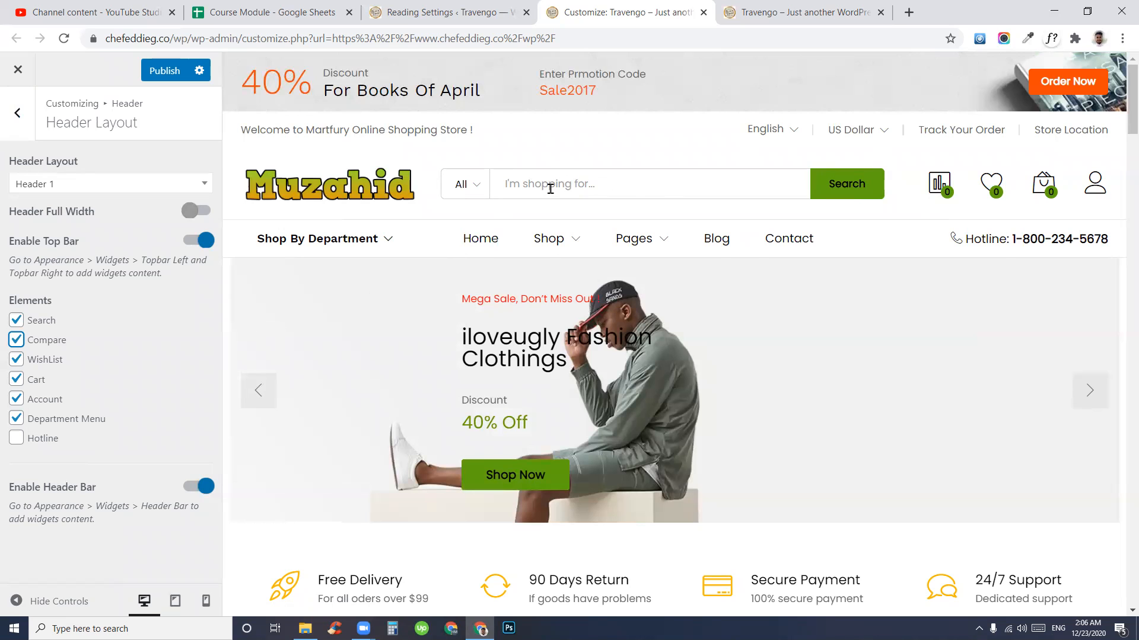
click(16, 322)
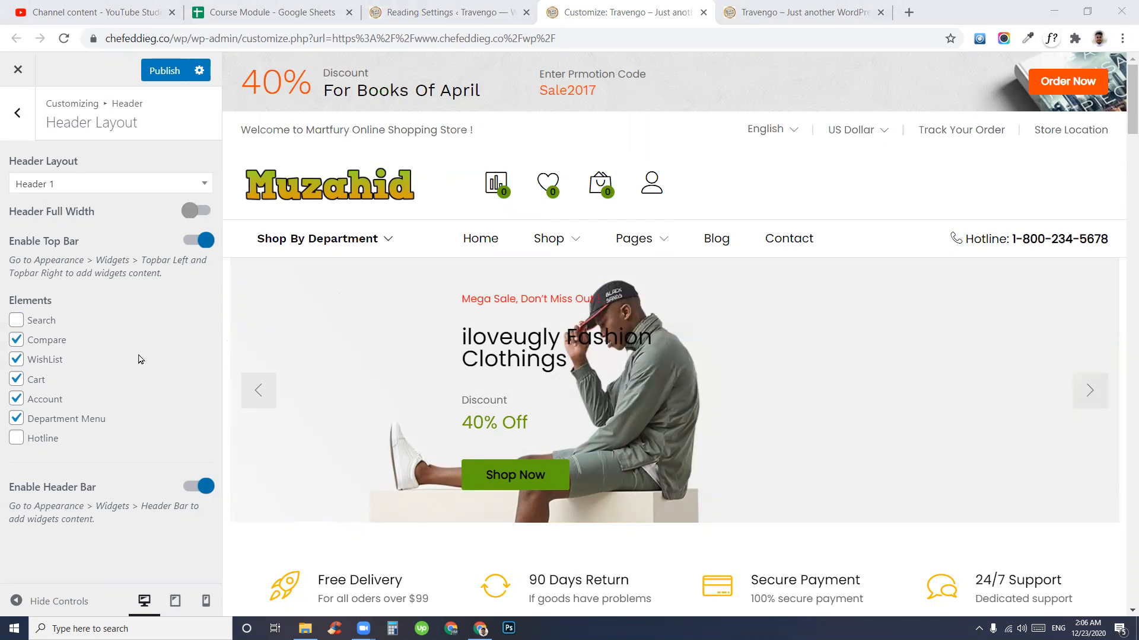
click(17, 320)
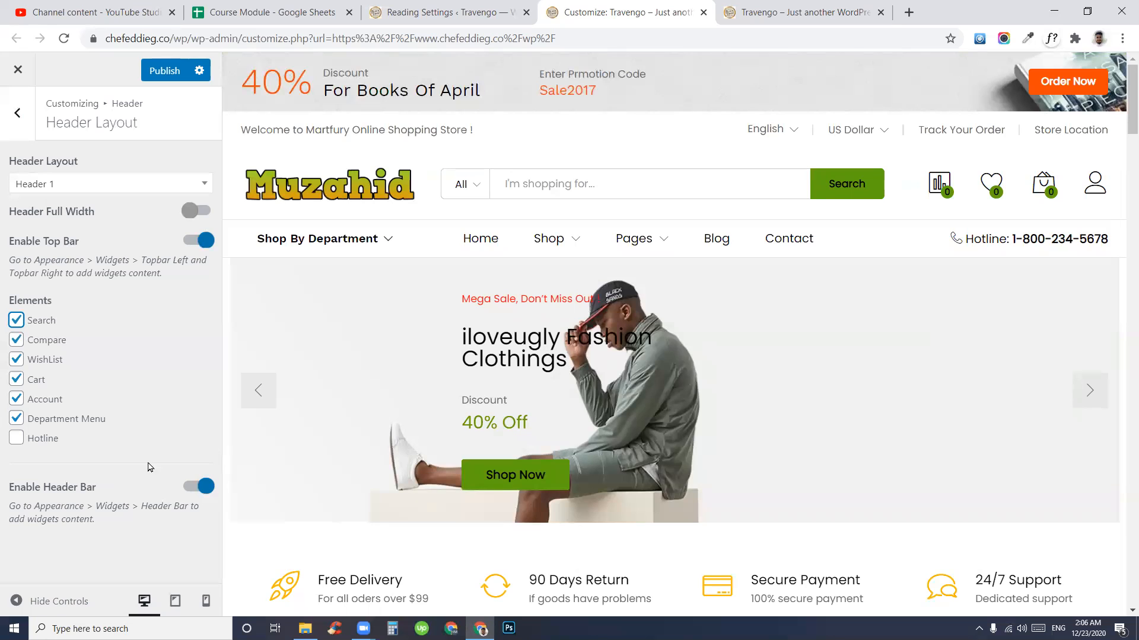
- Show the Hotline element, inspect its number in the preview, then hide it again
click(14, 442)
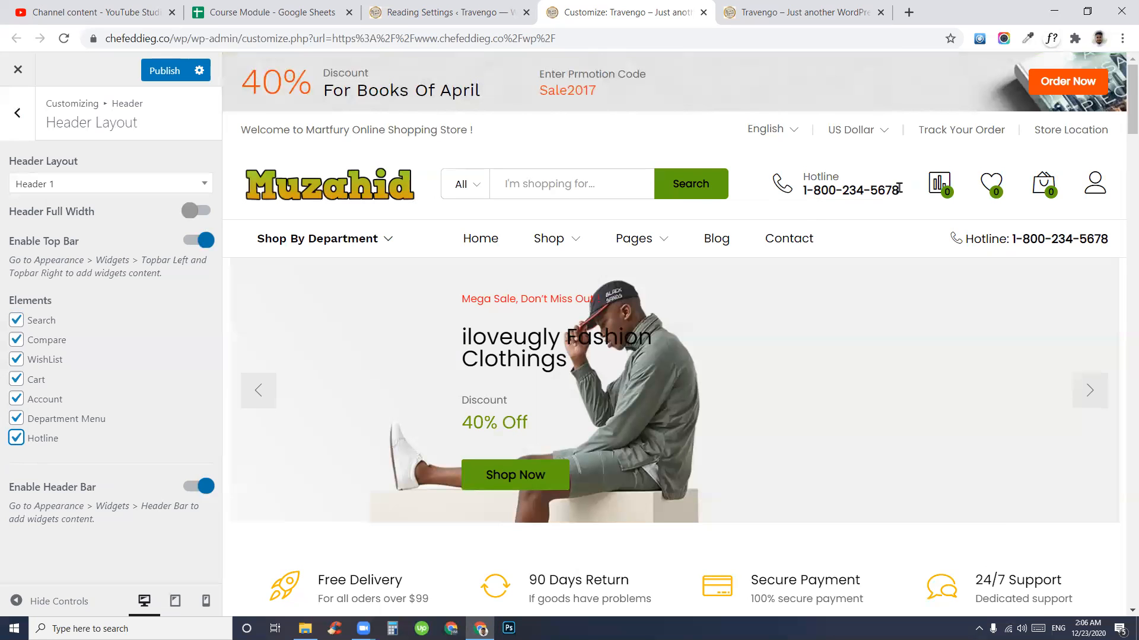
drag(899, 188, 795, 187)
click(847, 183)
drag(1009, 238, 1104, 238)
drag(899, 188, 802, 196)
click(836, 188)
click(20, 439)
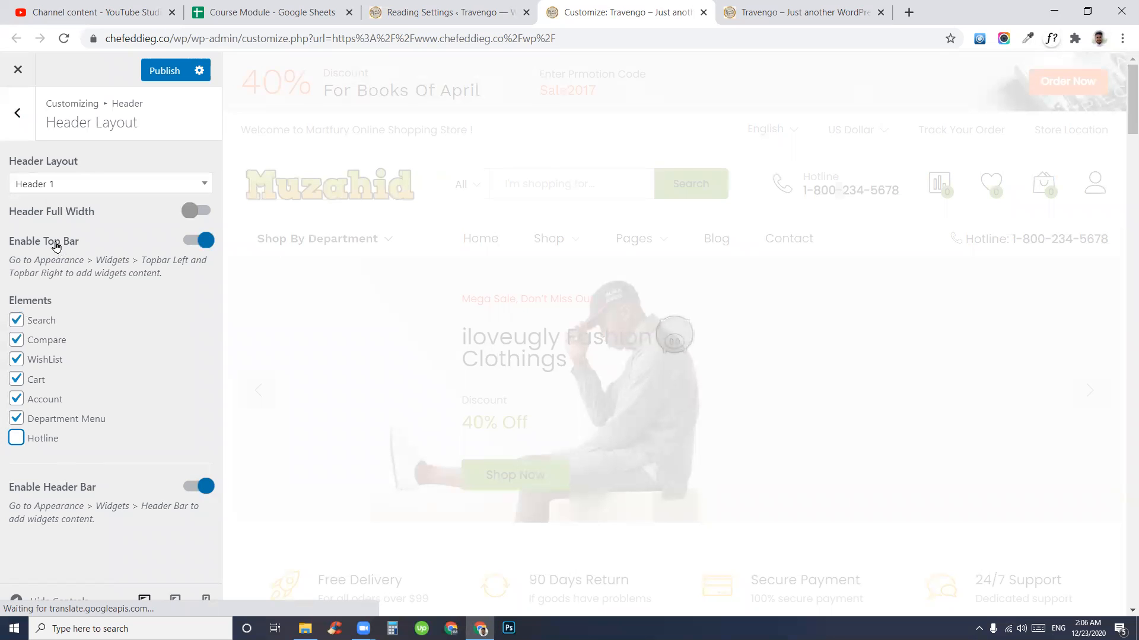
- Switch the header layout to Header 6 and preview the storefront
click(82, 185)
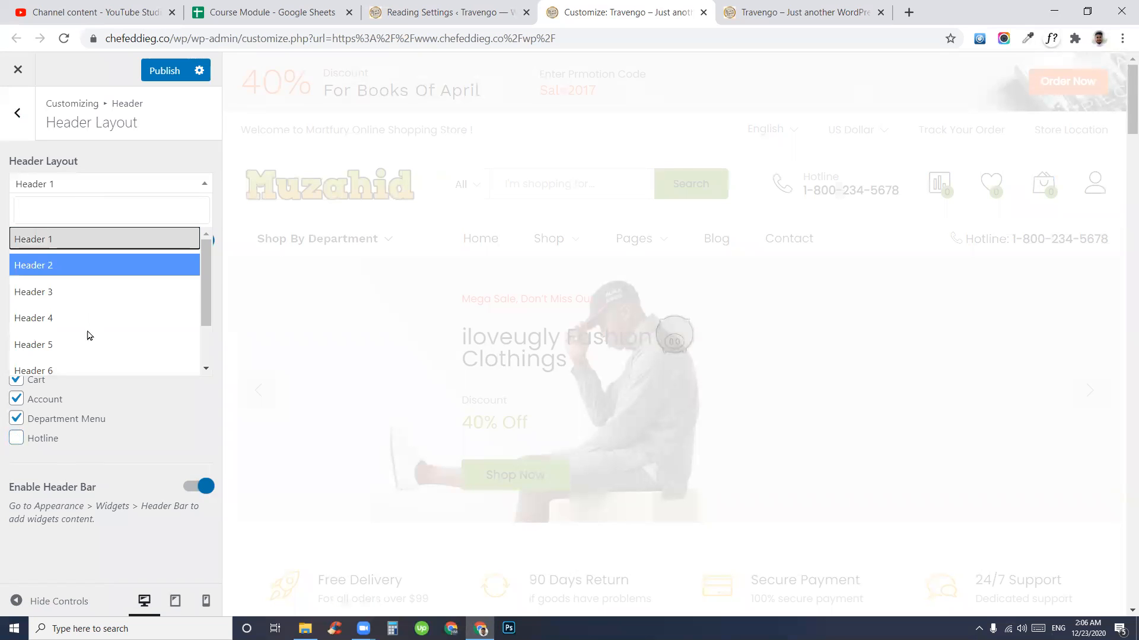
scroll(87, 332, down, 2)
scroll(77, 300, up, 2)
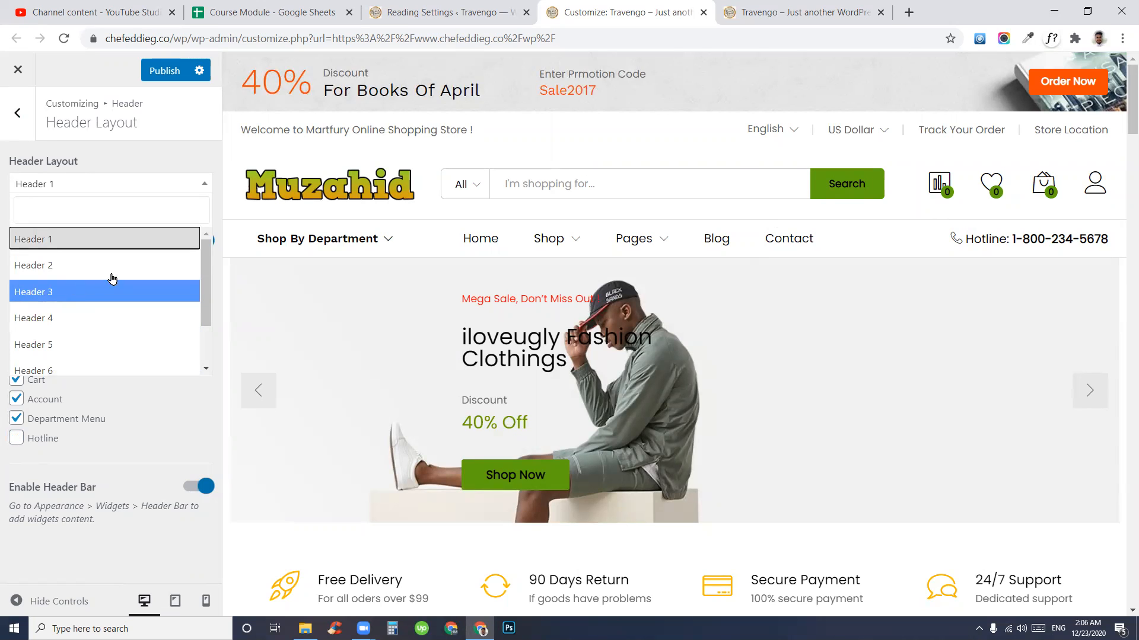
scroll(77, 323, down, 2)
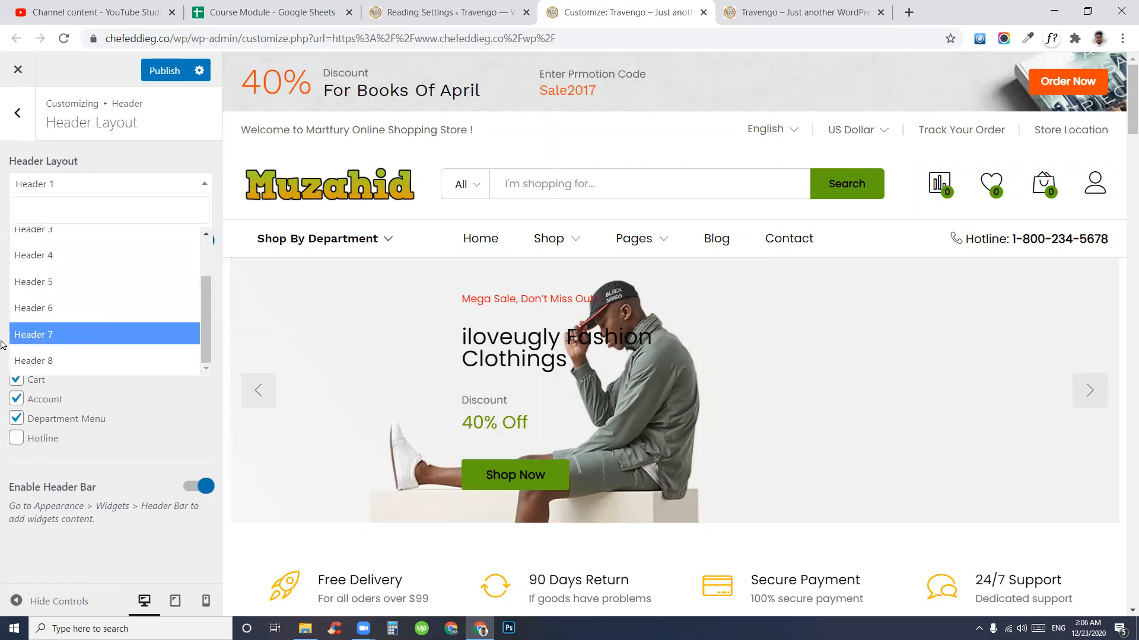
click(21, 308)
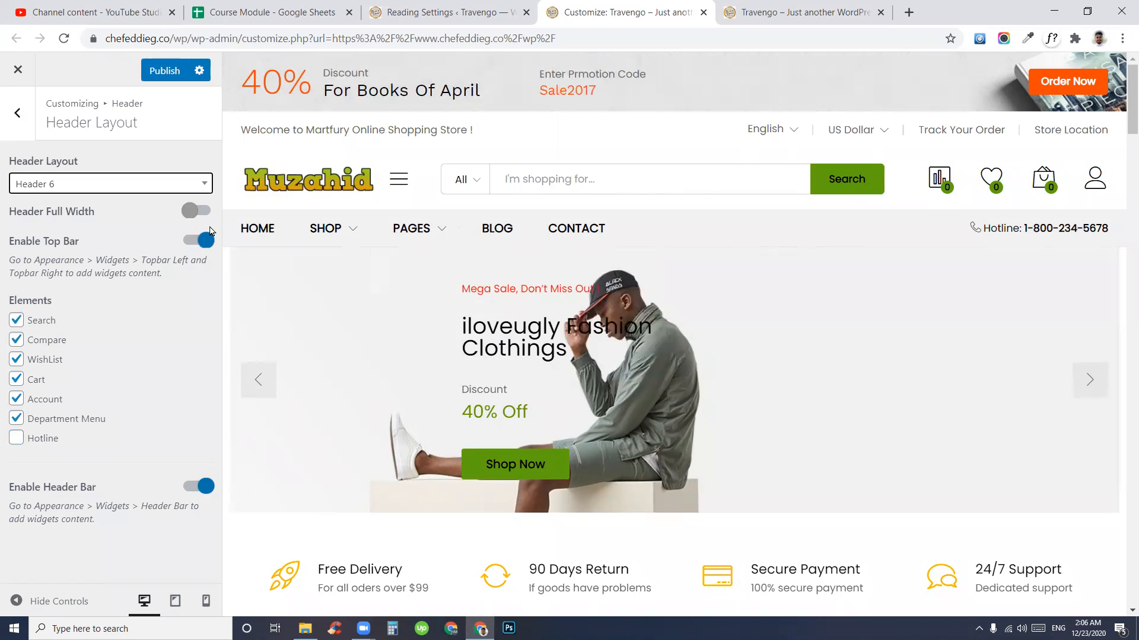
mouse_move(408, 183)
scroll(845, 439, down, 8)
scroll(714, 424, up, 8)
- Set the header layout back to Header 1 and return to the Header settings list
click(107, 186)
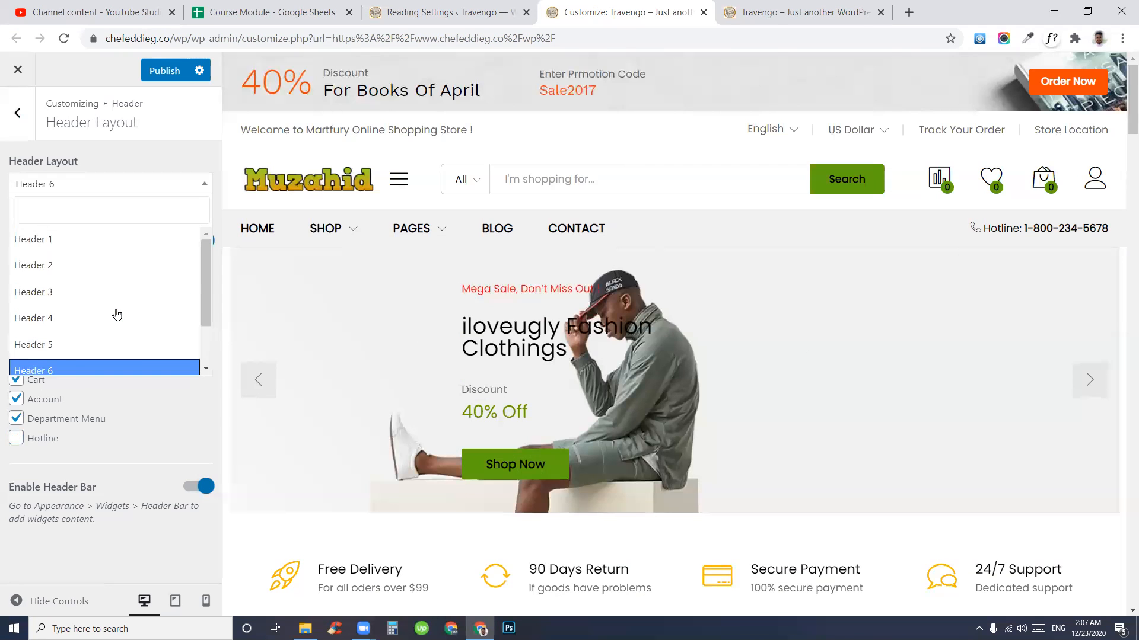
click(26, 248)
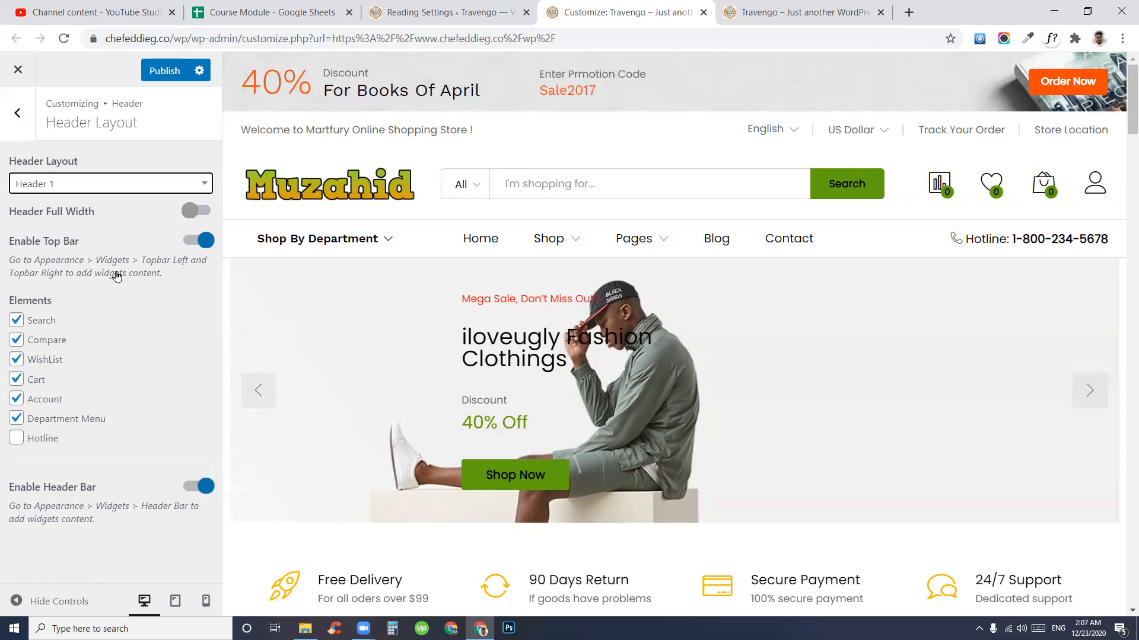
click(79, 179)
scroll(89, 299, down, 2)
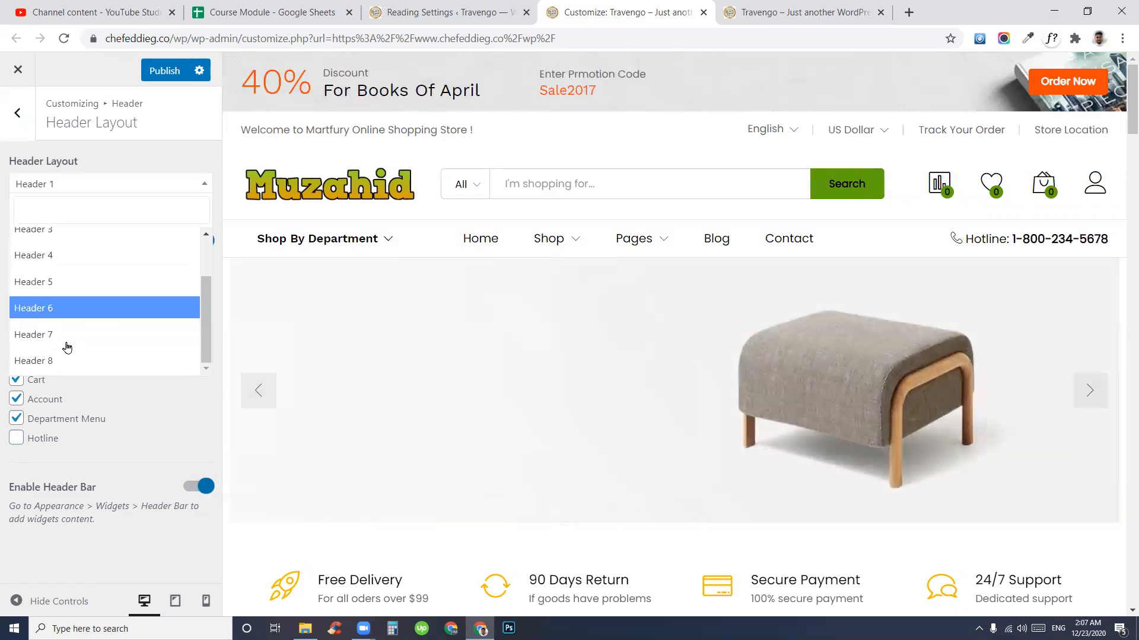
scroll(78, 307, up, 2)
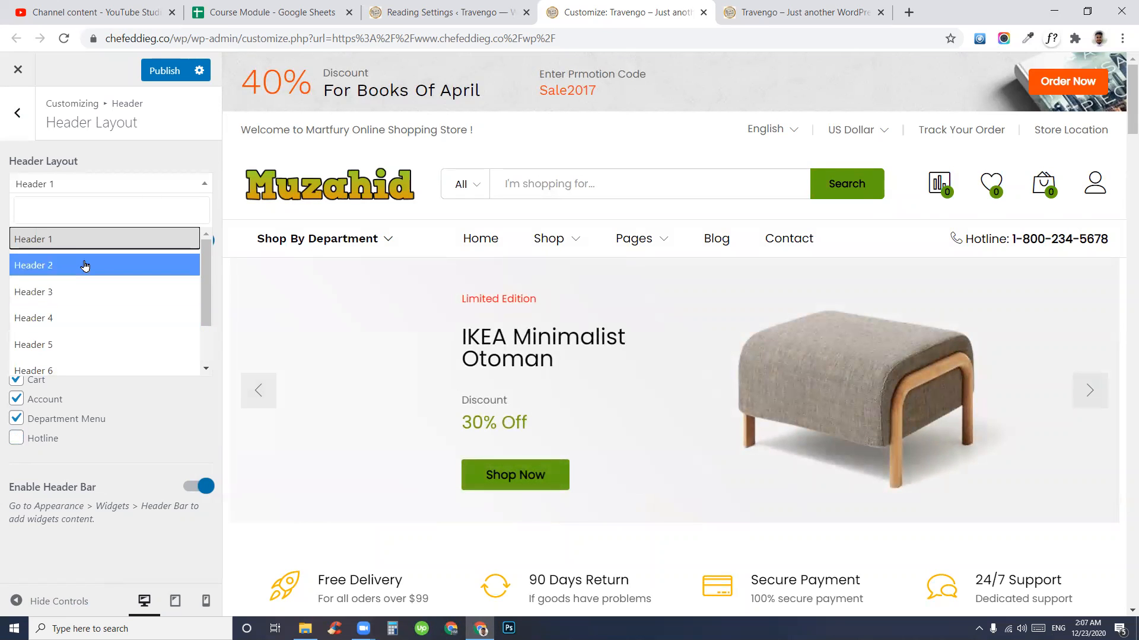
click(77, 238)
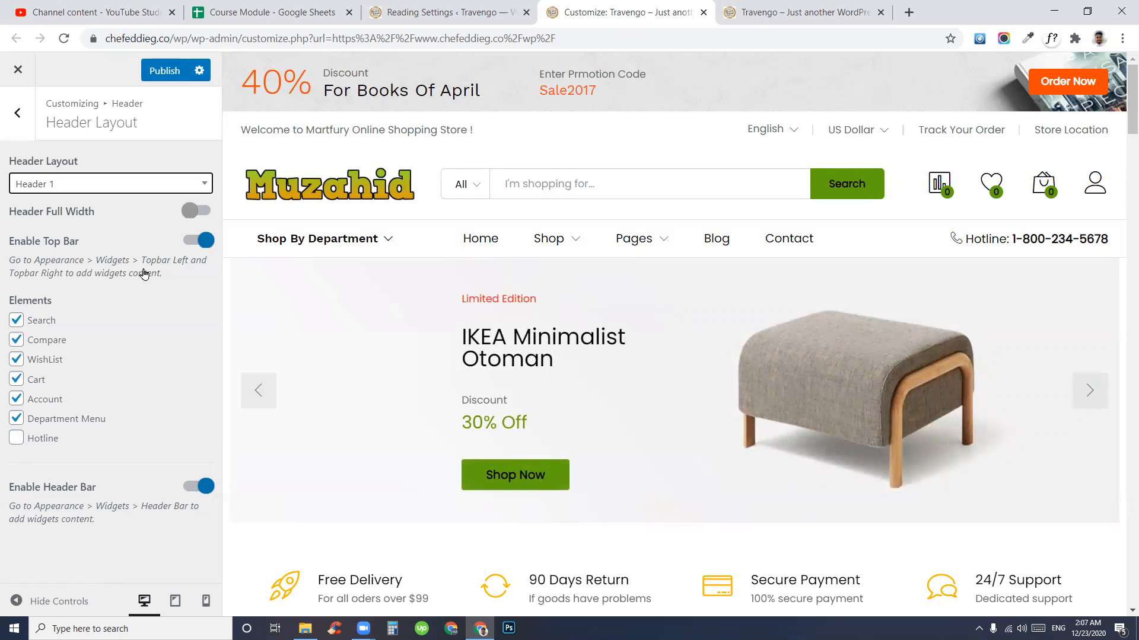
click(18, 113)
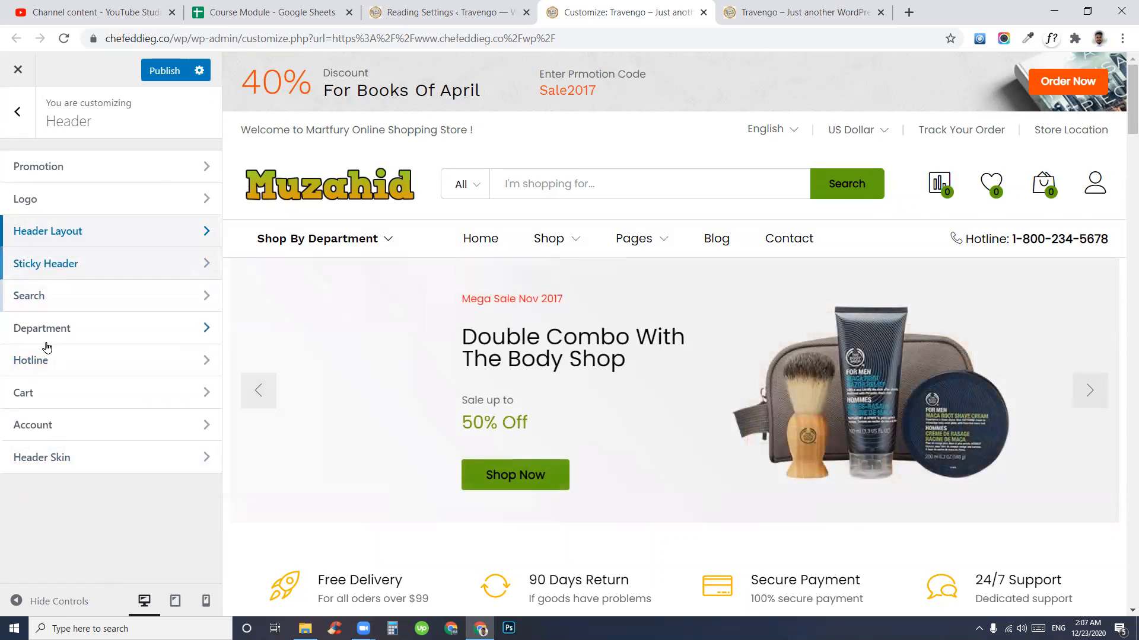
click(777, 12)
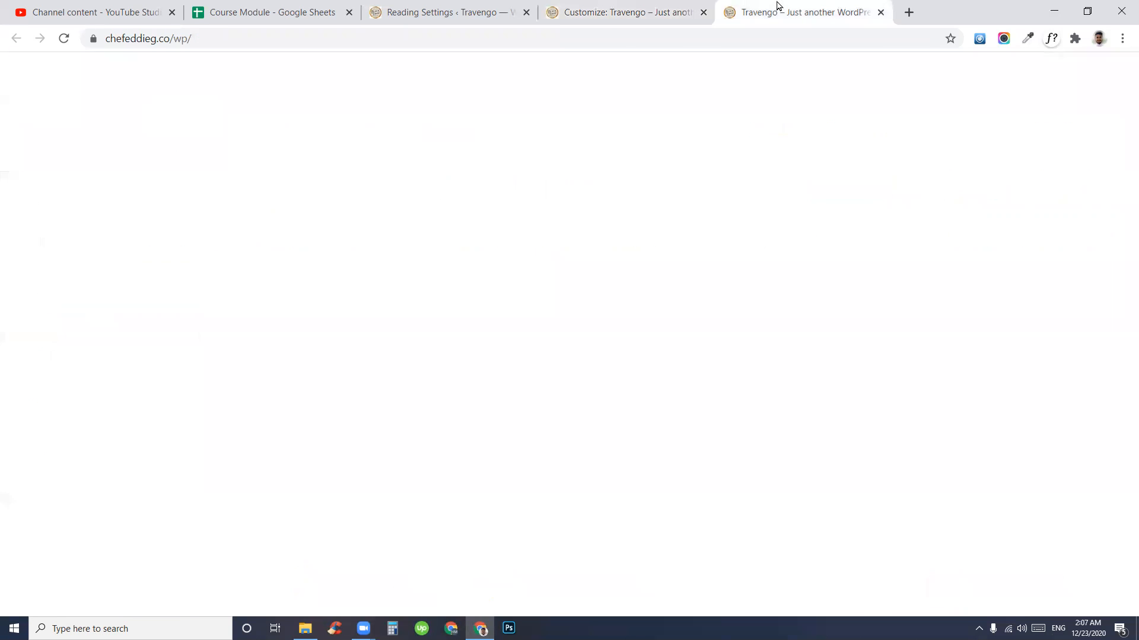
scroll(451, 468, down, 10)
scroll(396, 476, down, 10)
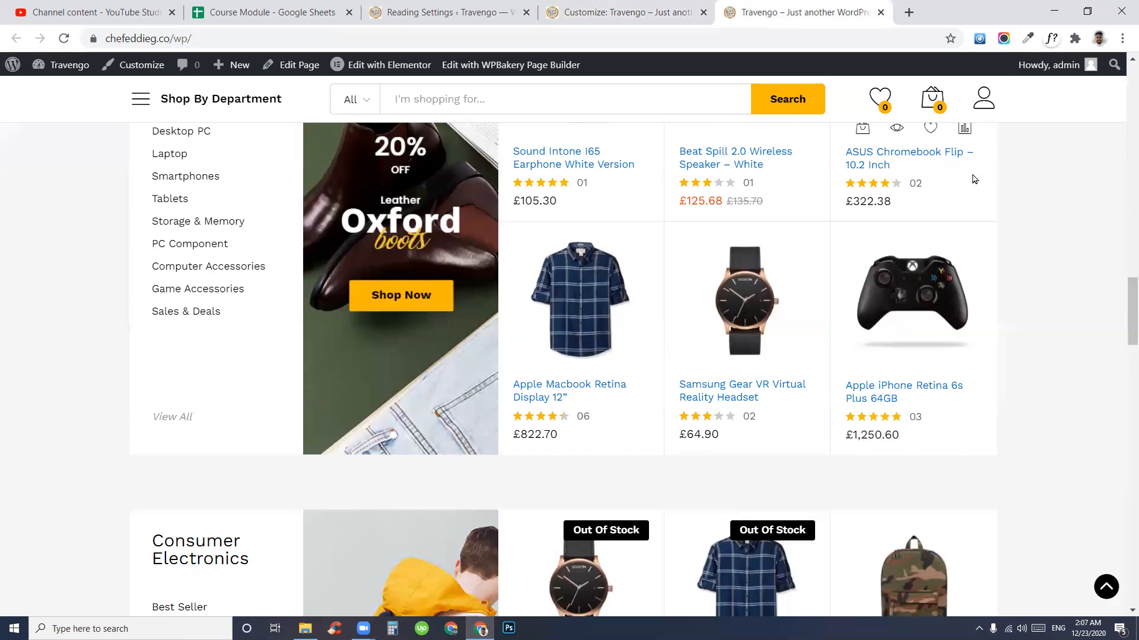
scroll(638, 350, down, 15)
scroll(633, 355, down, 6)
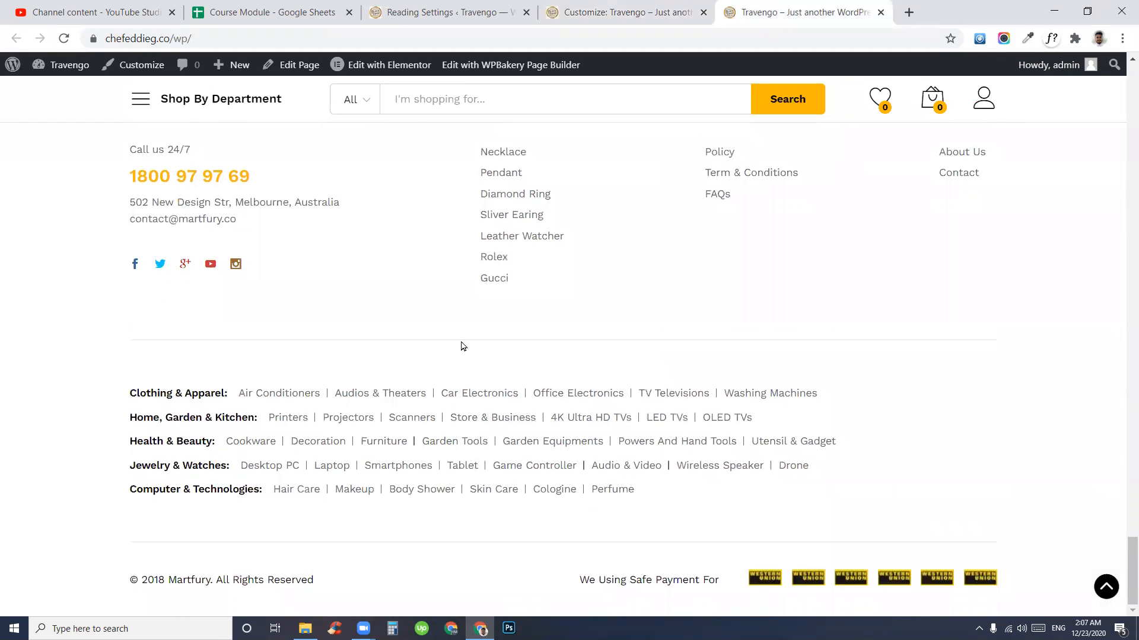
scroll(454, 375, up, 20)
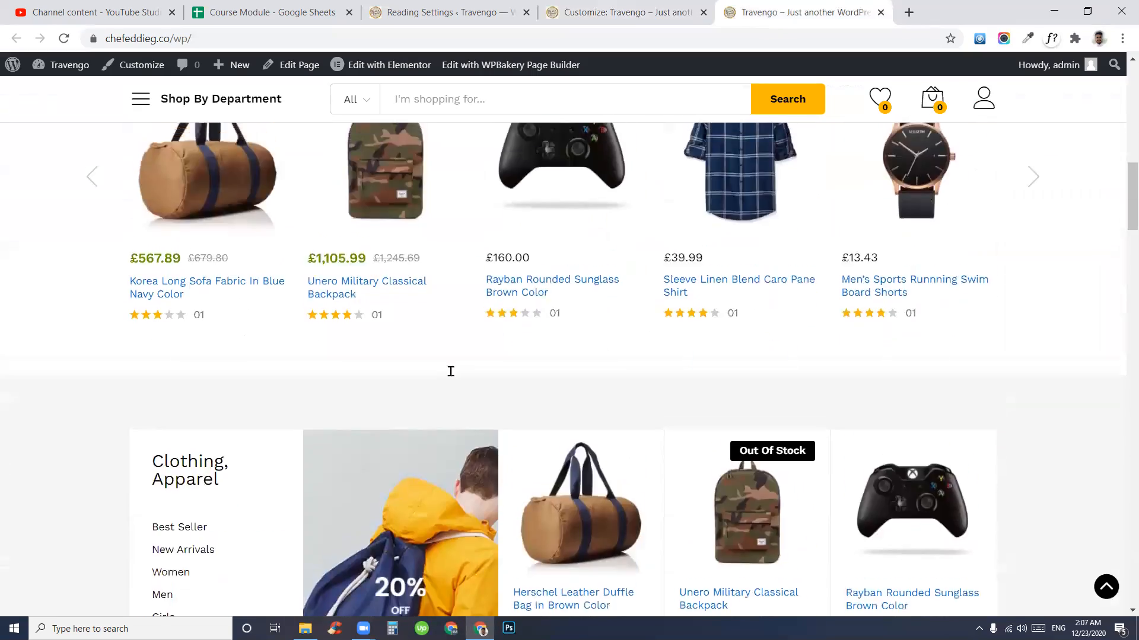
scroll(734, 289, down, 10)
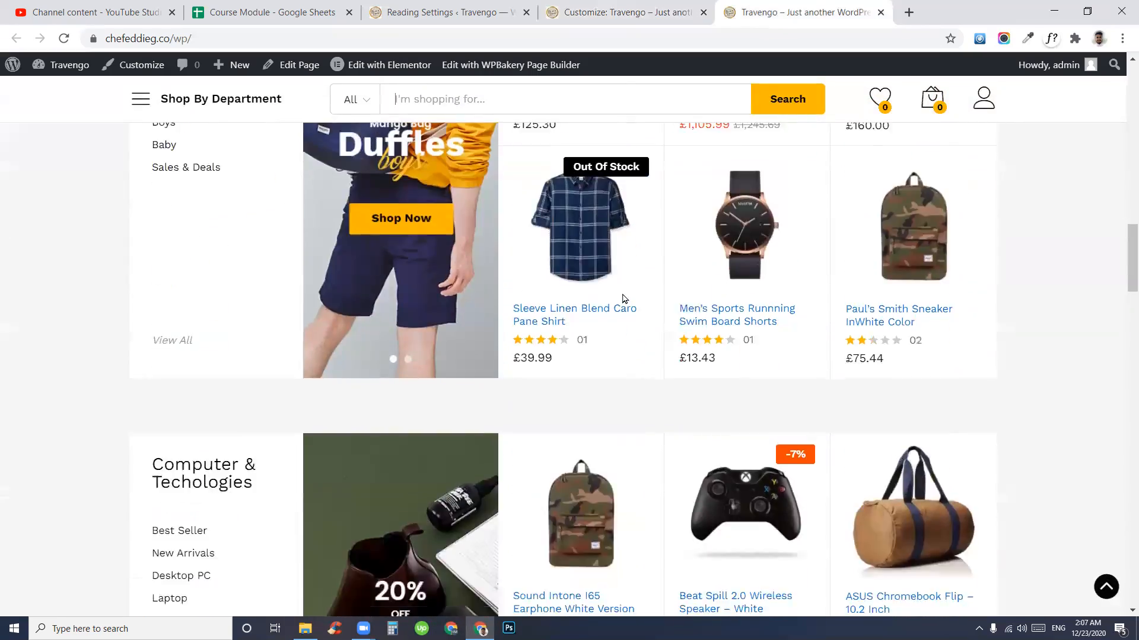
scroll(620, 297, up, 10)
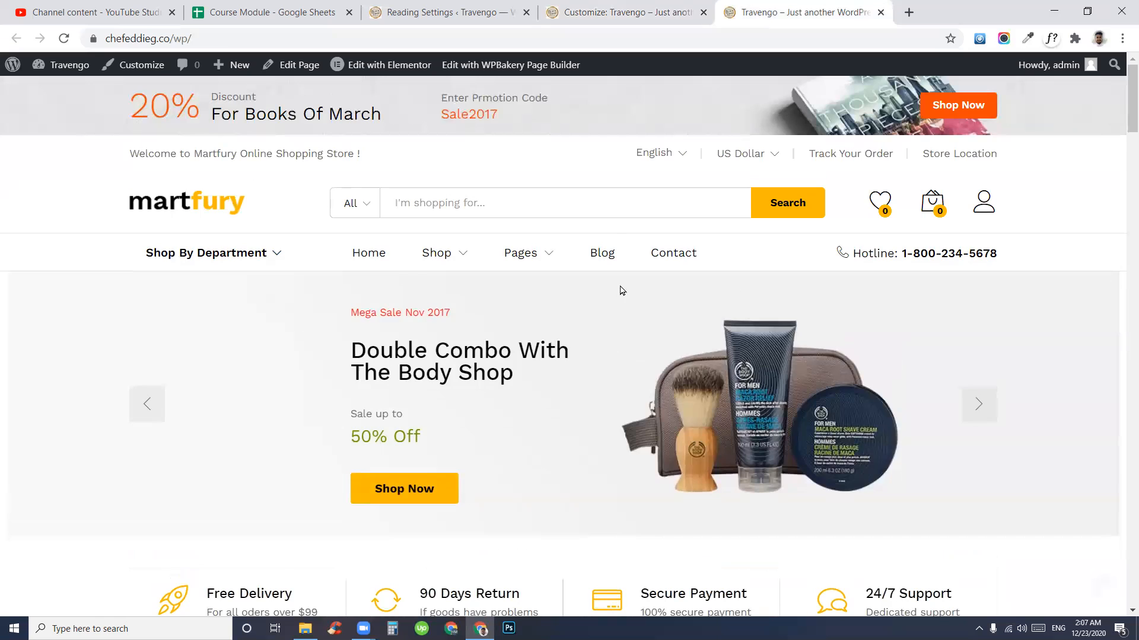
click(585, 18)
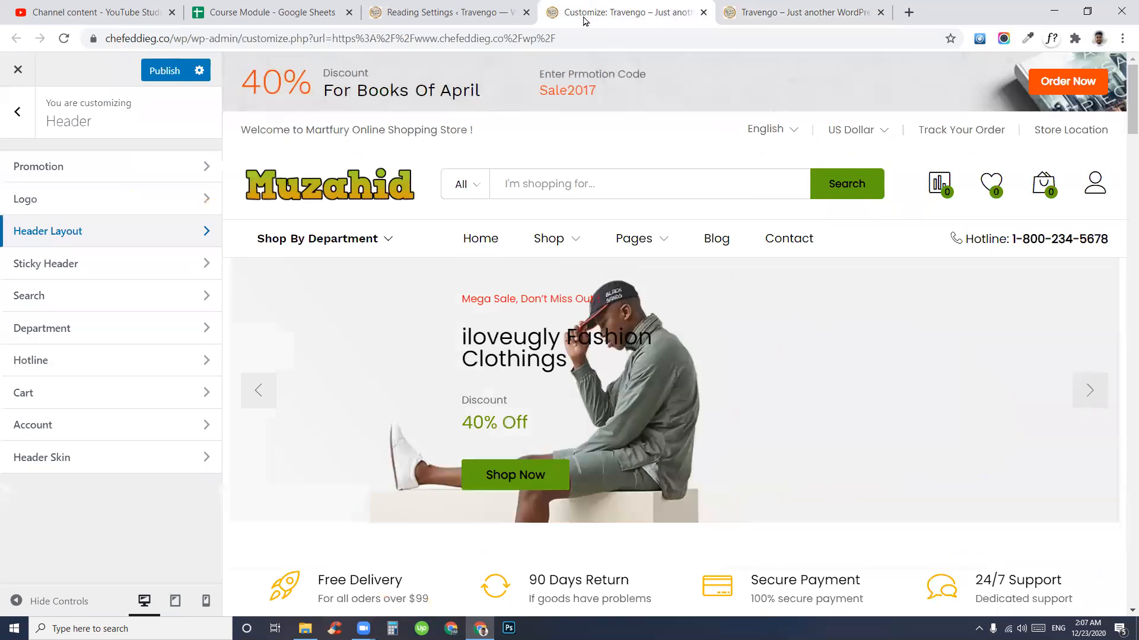
- Open the Sticky Header settings and switch the sticky header off
click(28, 237)
click(17, 111)
click(50, 267)
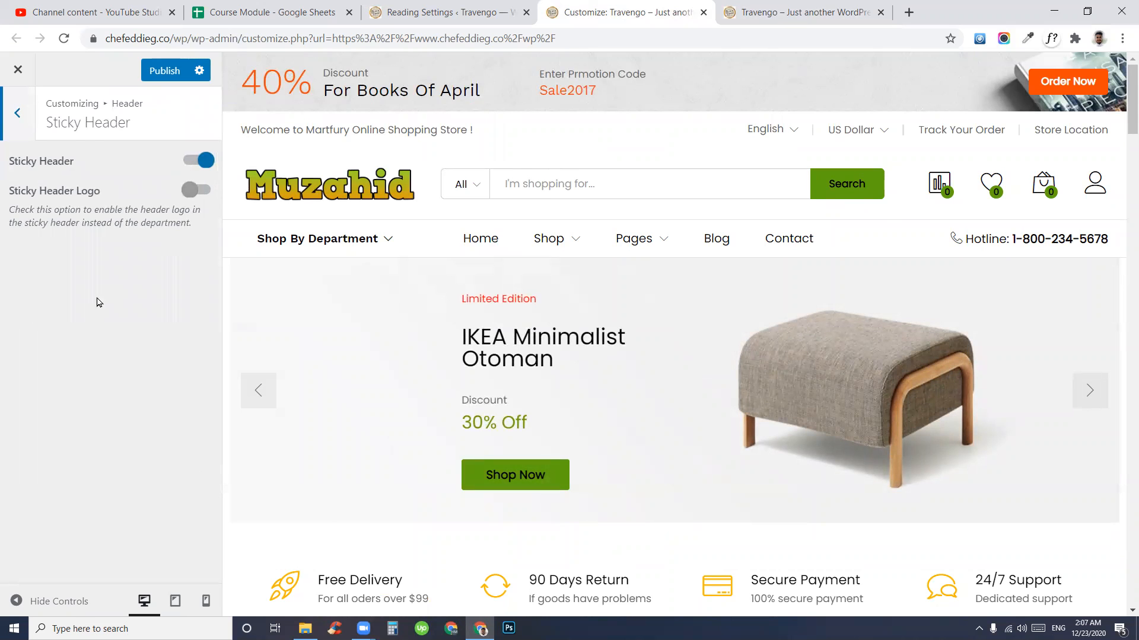
click(203, 161)
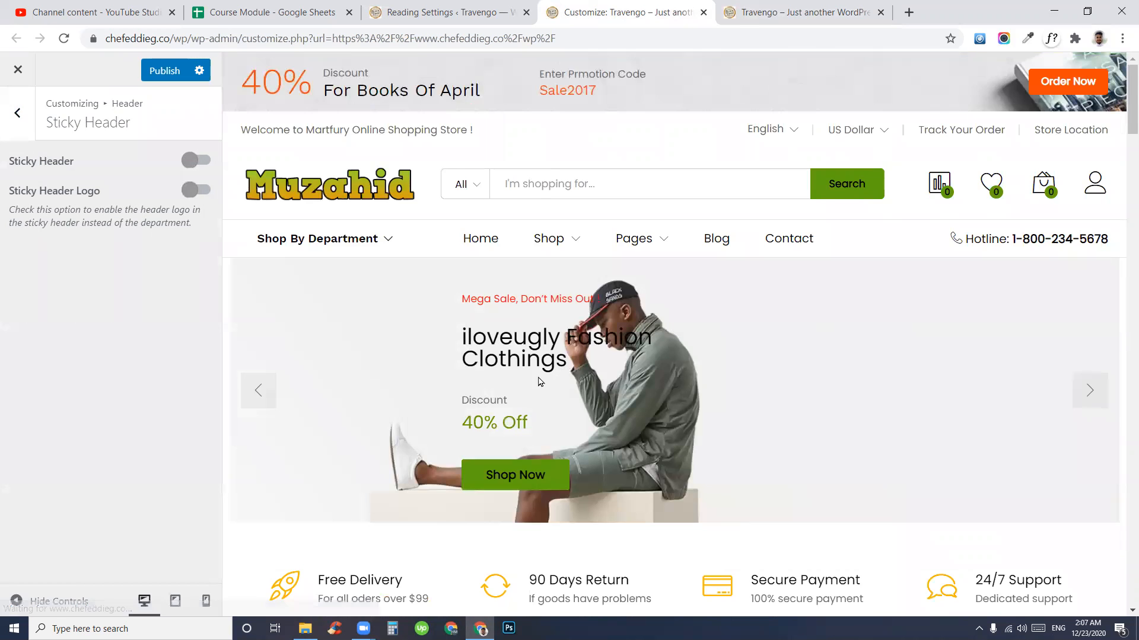
scroll(554, 370, down, 7)
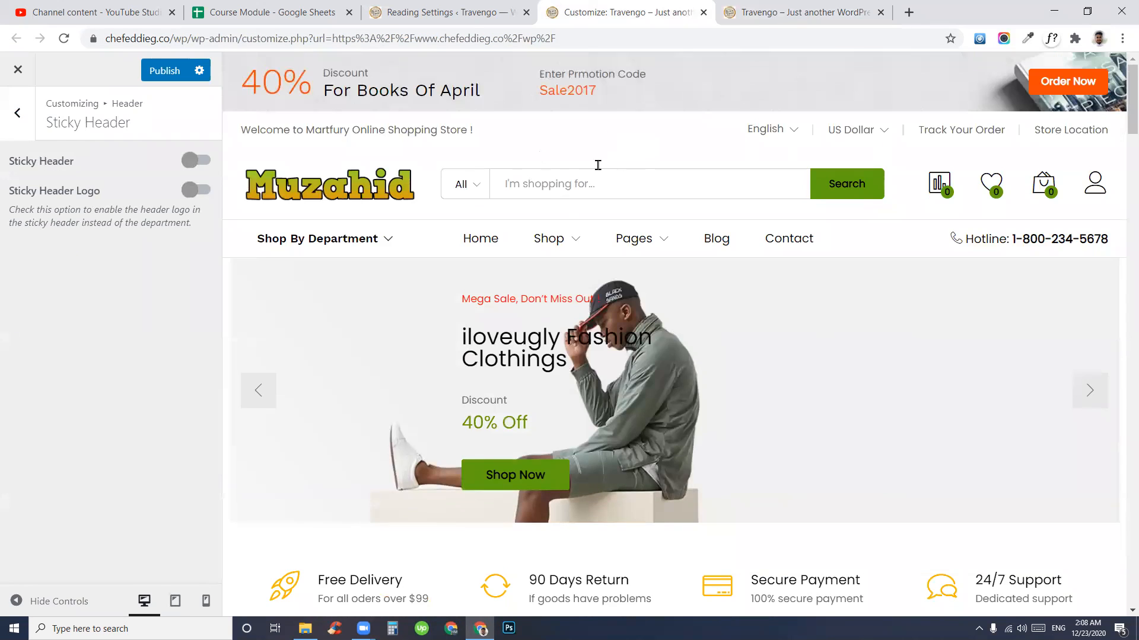
scroll(784, 163, down, 12)
scroll(615, 346, up, 6)
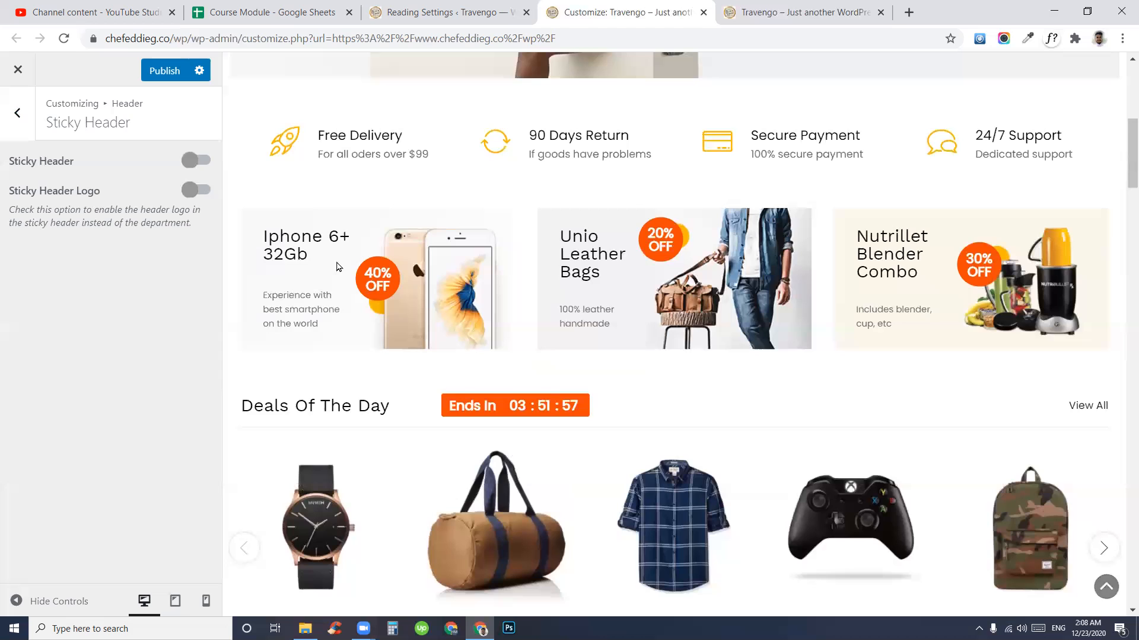
- Turn the sticky header back on and enable the Sticky Header Logo toggle
click(191, 161)
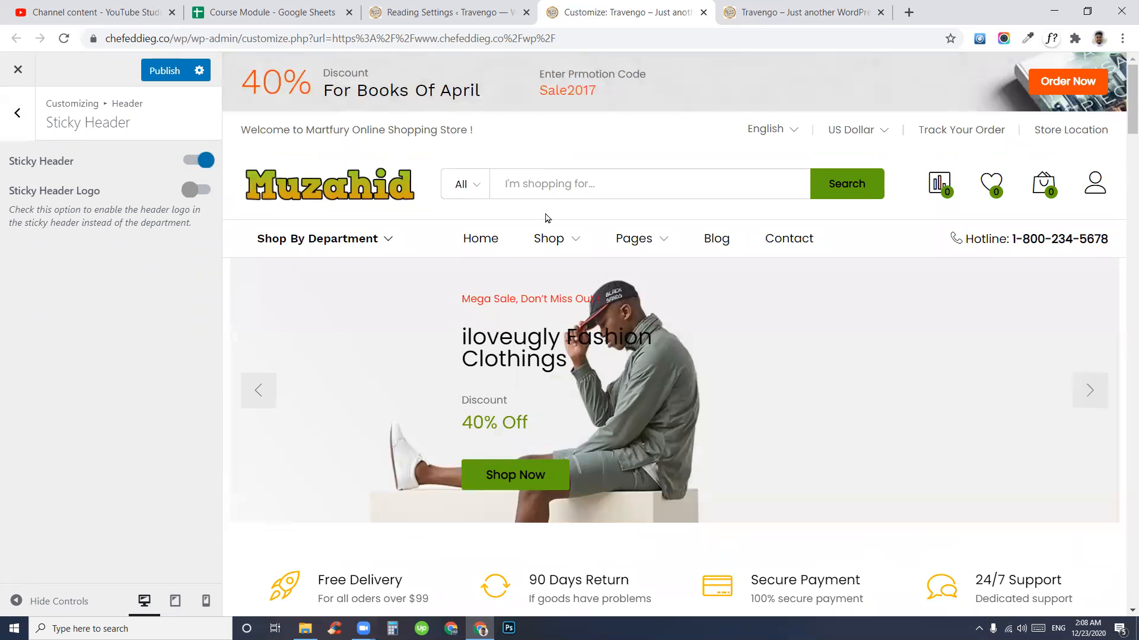
scroll(546, 218, down, 15)
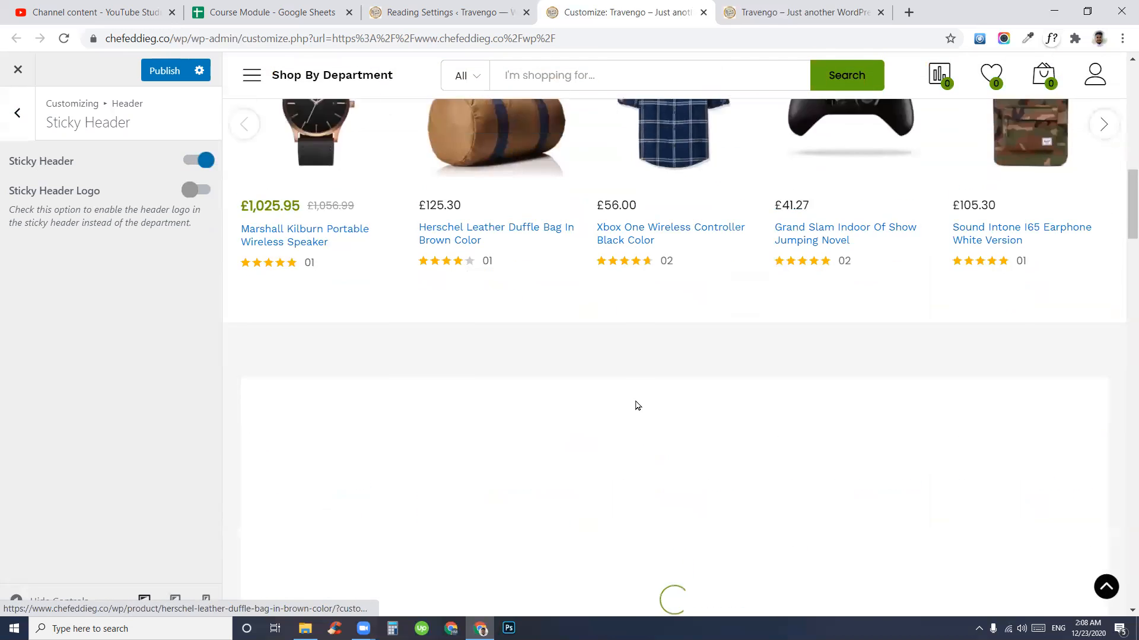
scroll(638, 407, up, 10)
scroll(753, 333, down, 7)
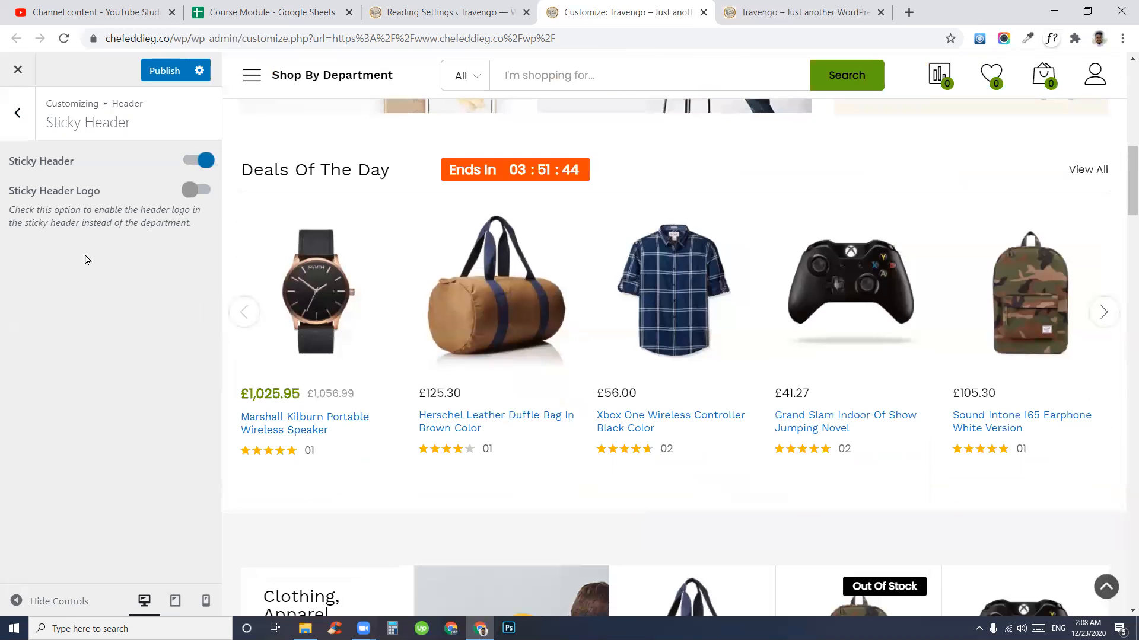
click(185, 191)
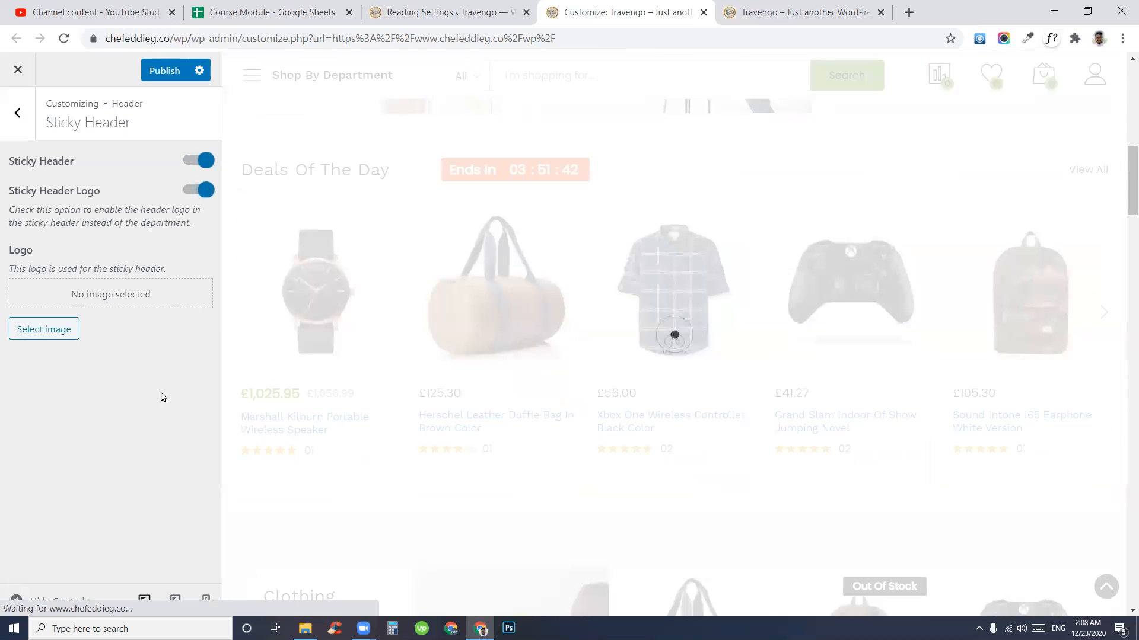
- Choose the HoolaHire image from the Media Library as the sticky header logo
click(36, 337)
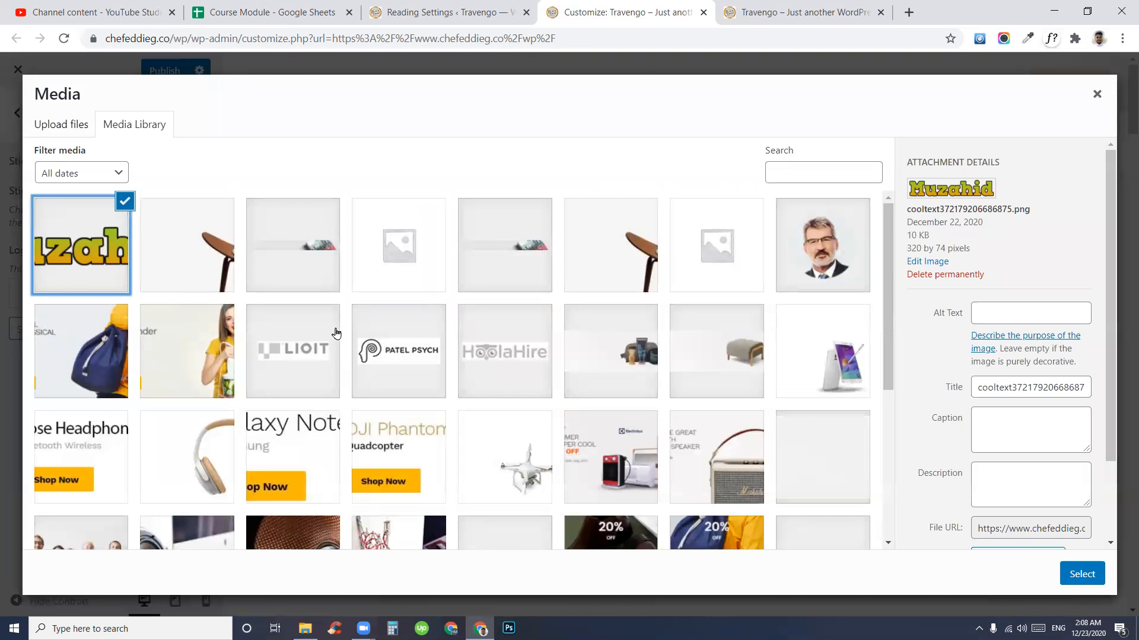
click(499, 363)
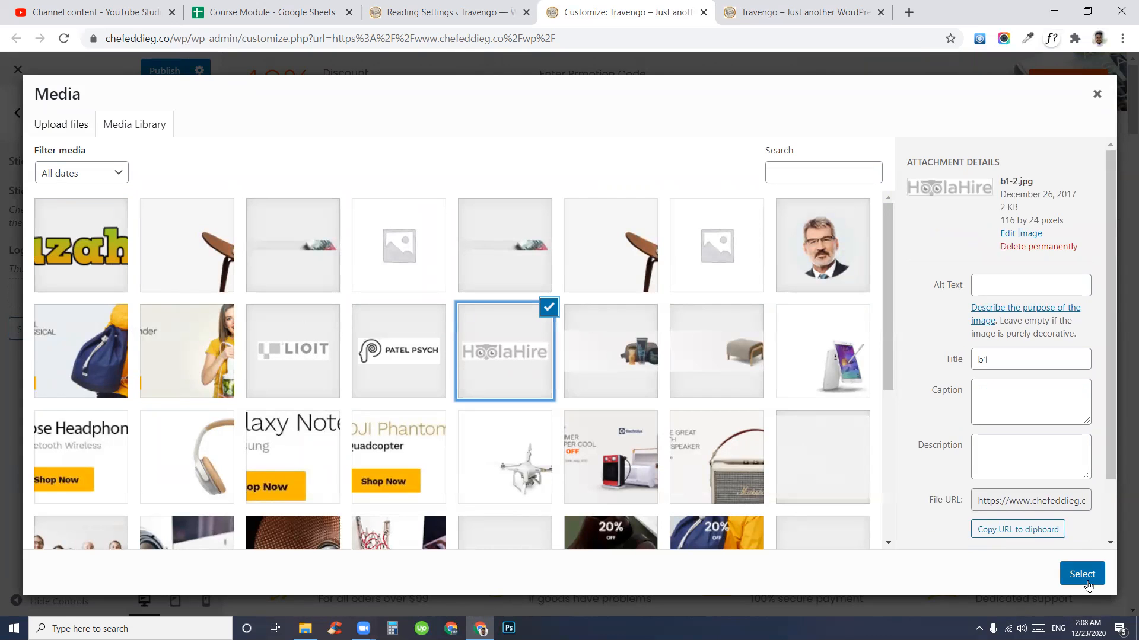
click(1081, 574)
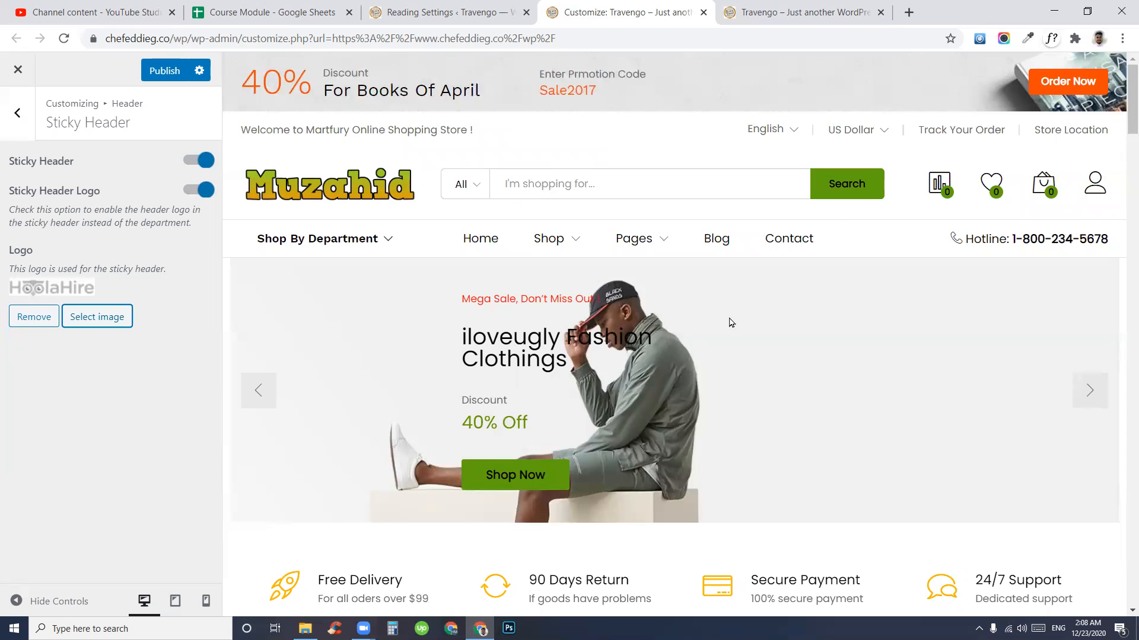
scroll(656, 326, down, 10)
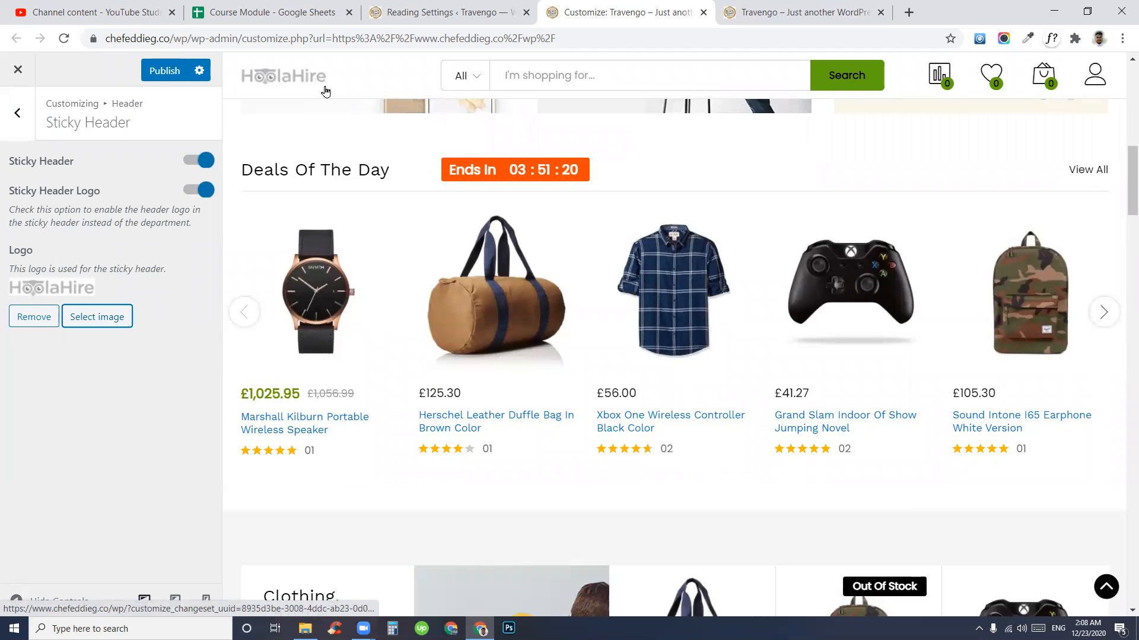
scroll(890, 377, up, 10)
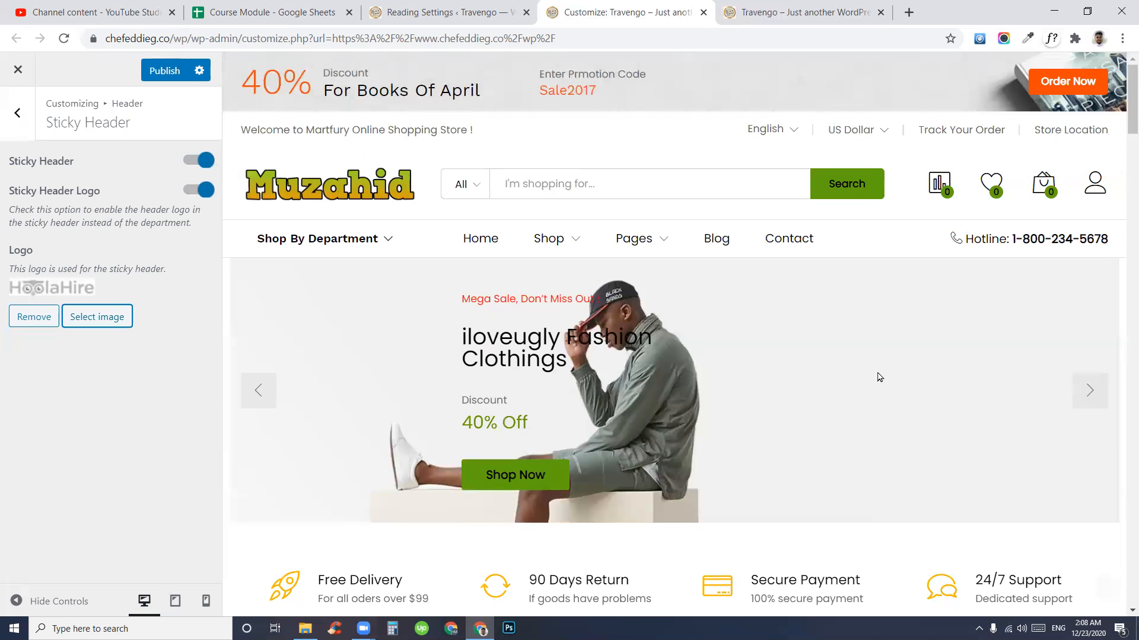
click(12, 131)
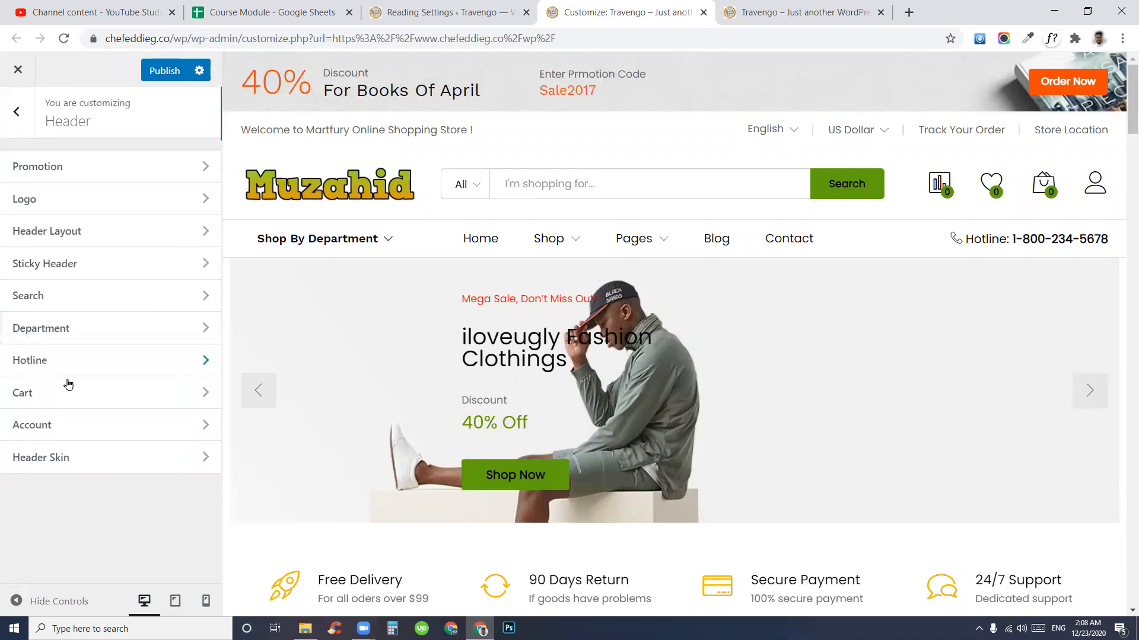
click(60, 305)
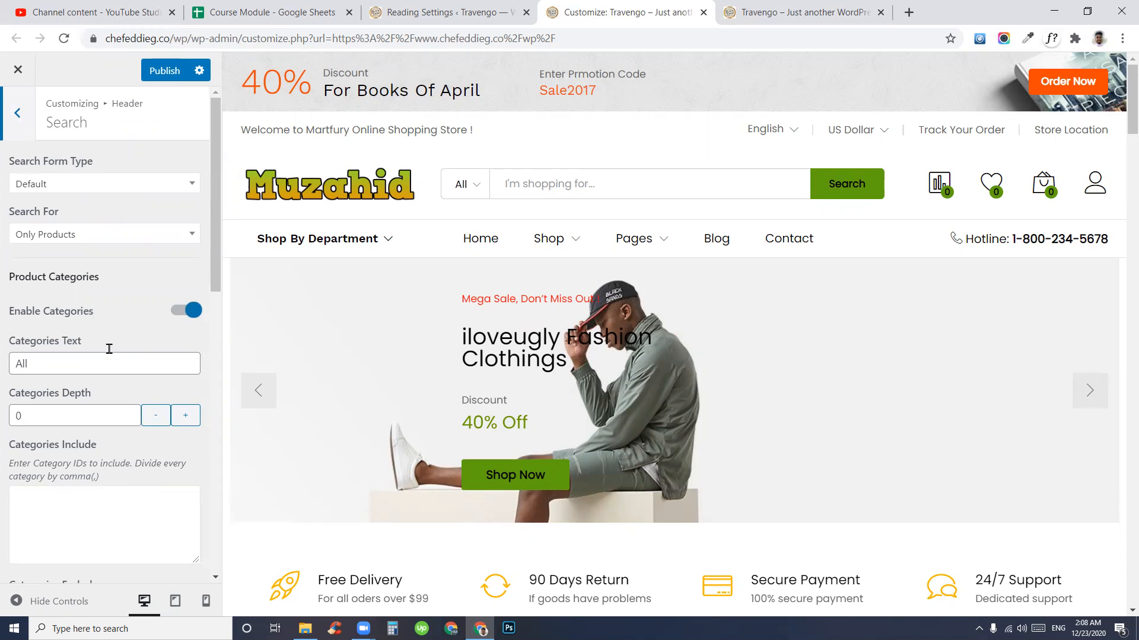
click(97, 186)
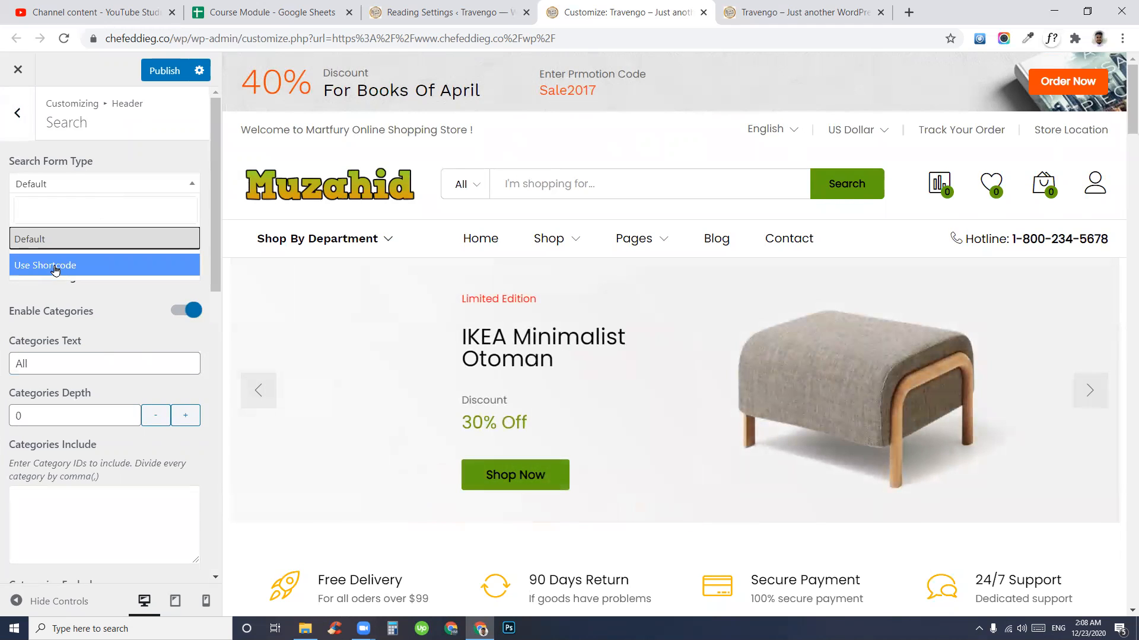
click(57, 271)
click(67, 295)
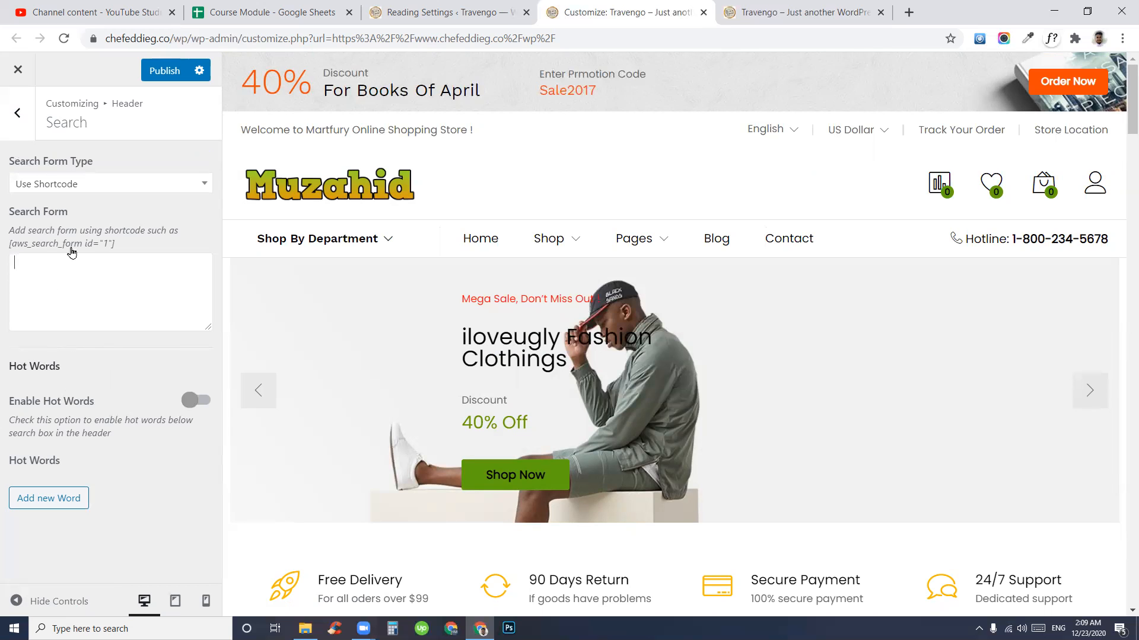
click(93, 192)
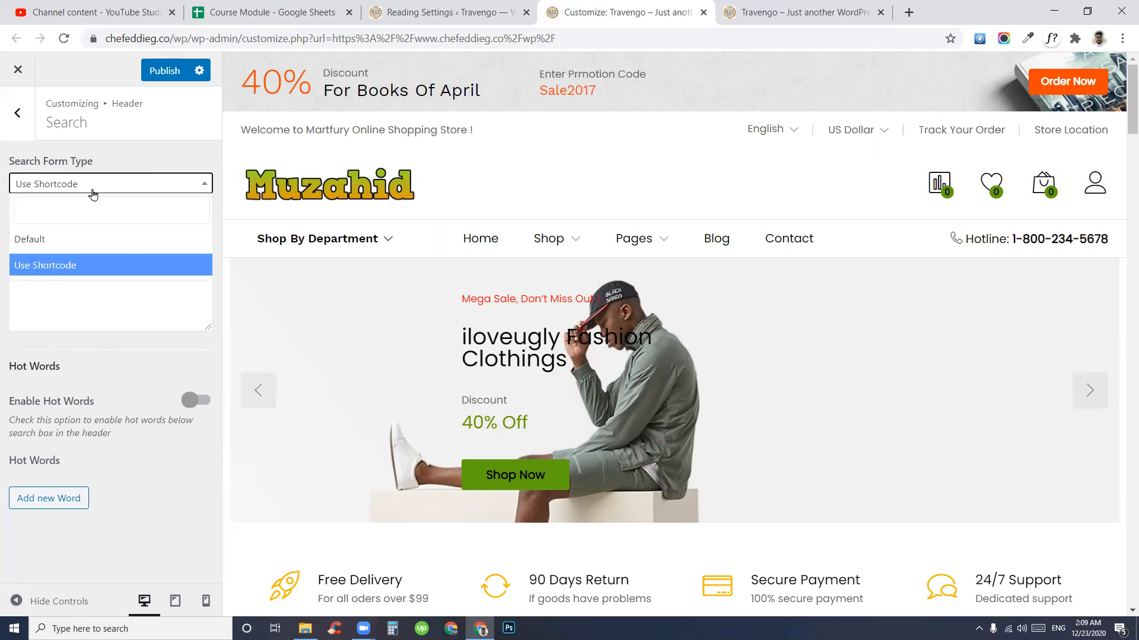
click(62, 234)
click(102, 234)
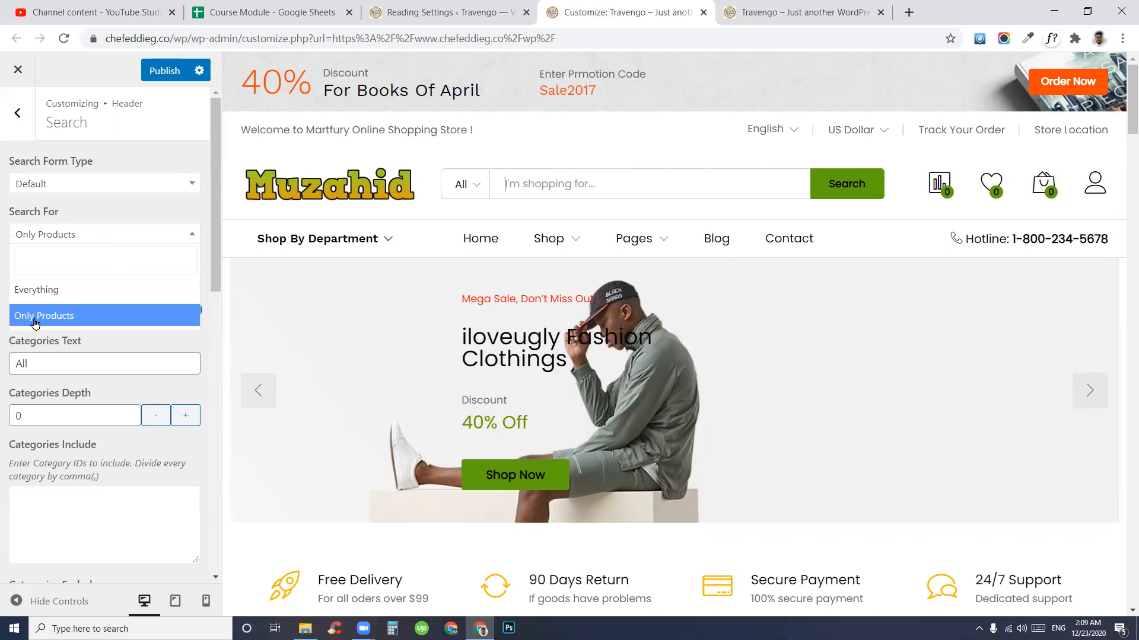
click(35, 323)
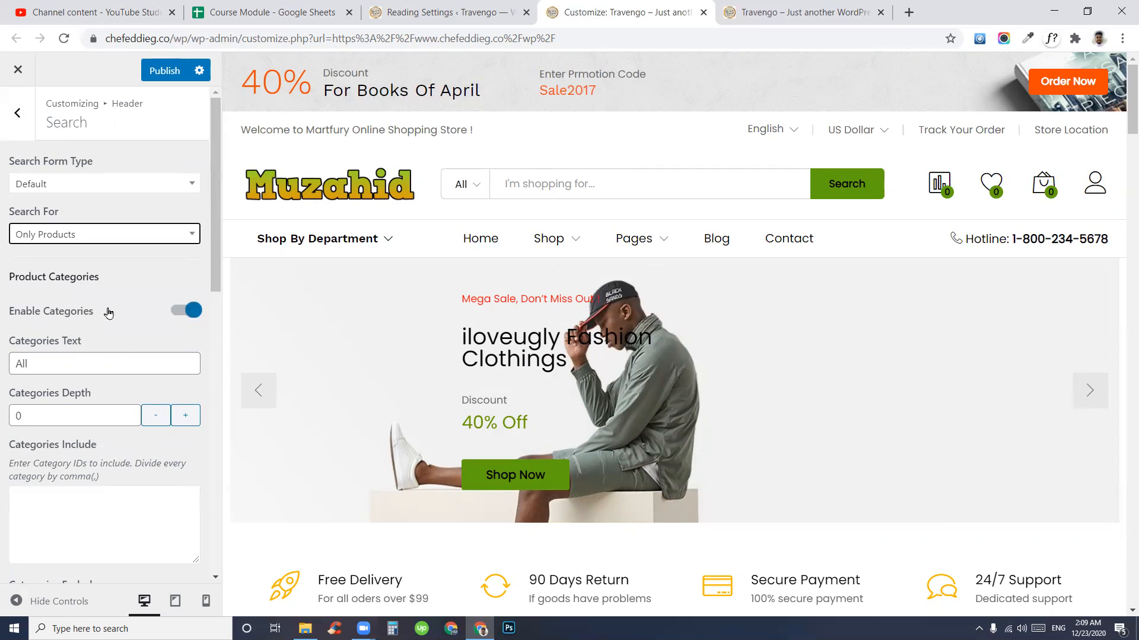
click(87, 239)
click(38, 298)
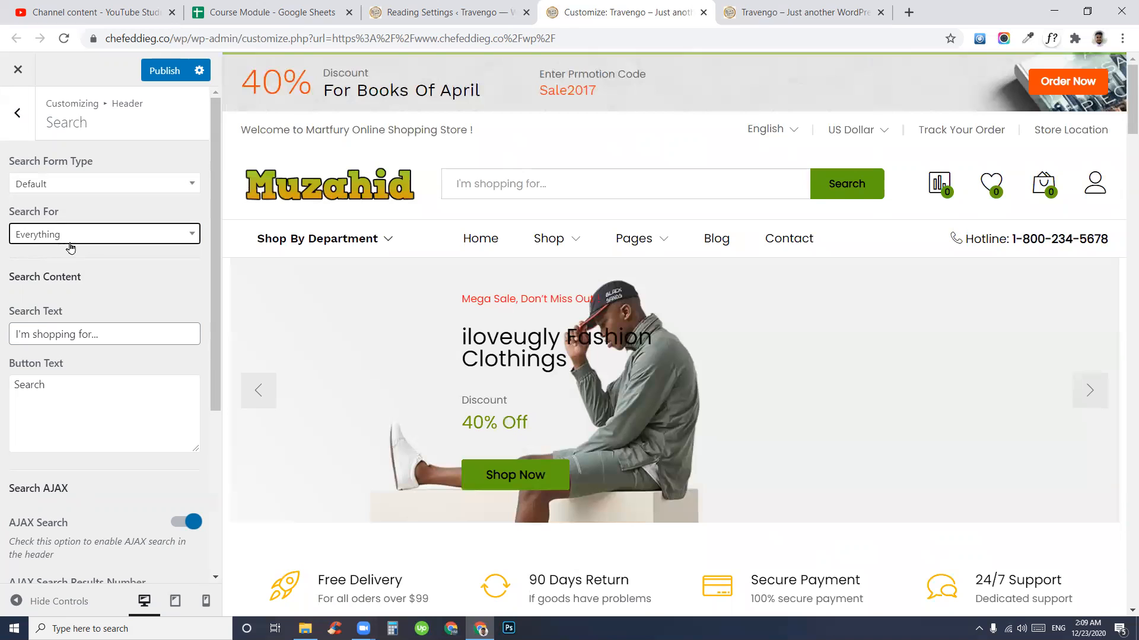
click(70, 237)
click(51, 316)
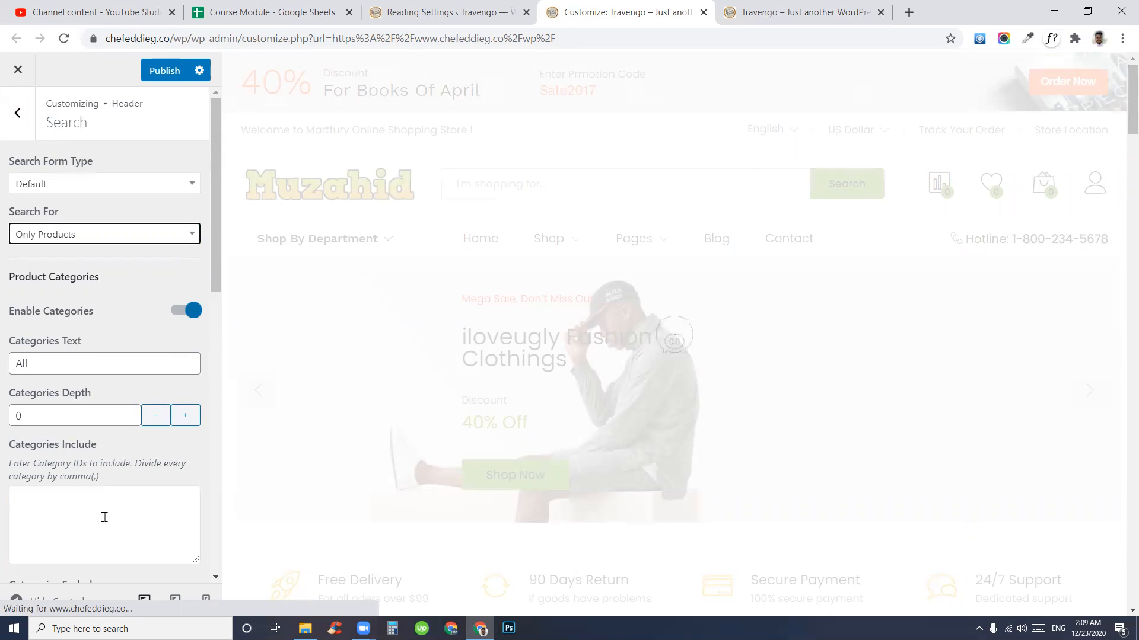
scroll(109, 383, down, 4)
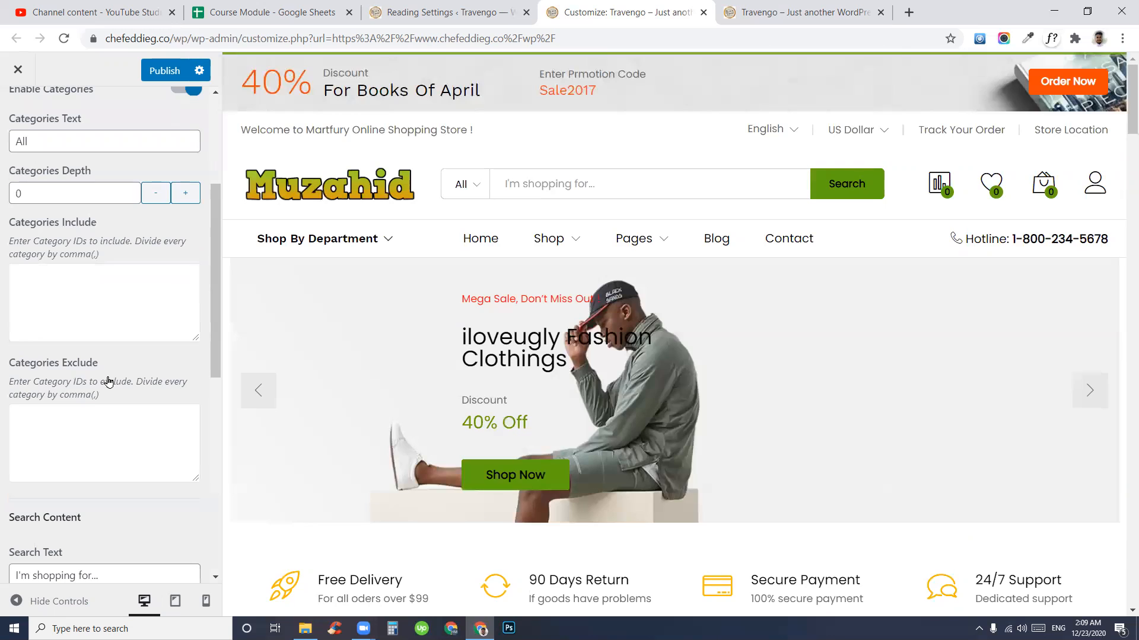
scroll(109, 383, up, 4)
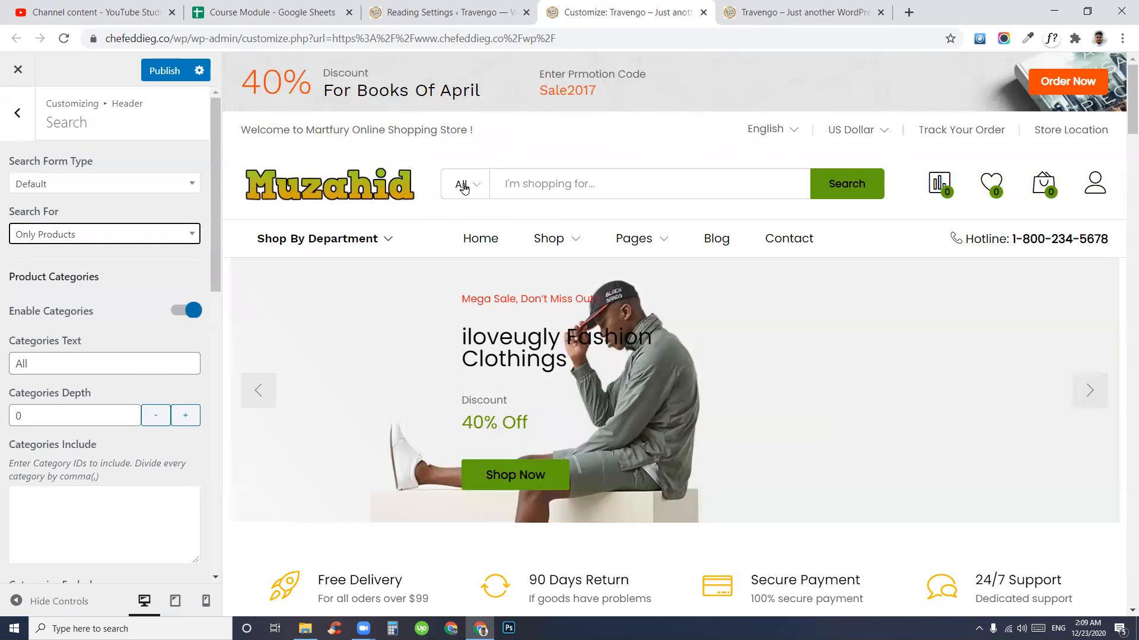
- Change the search box placeholder to 'I'm Looking for...'
click(111, 367)
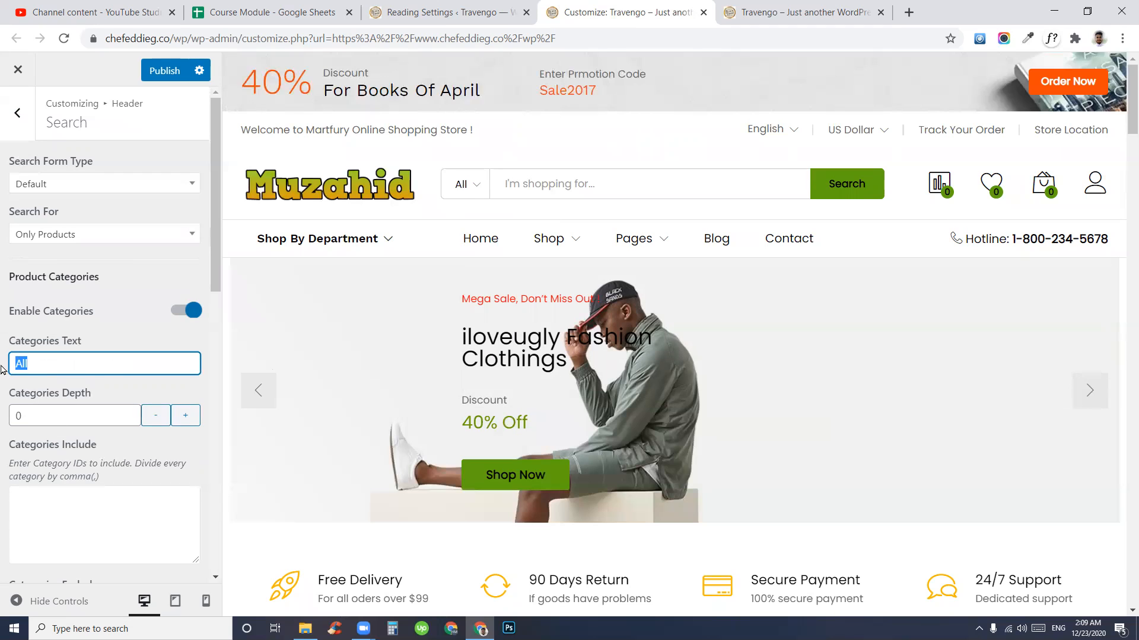
click(504, 185)
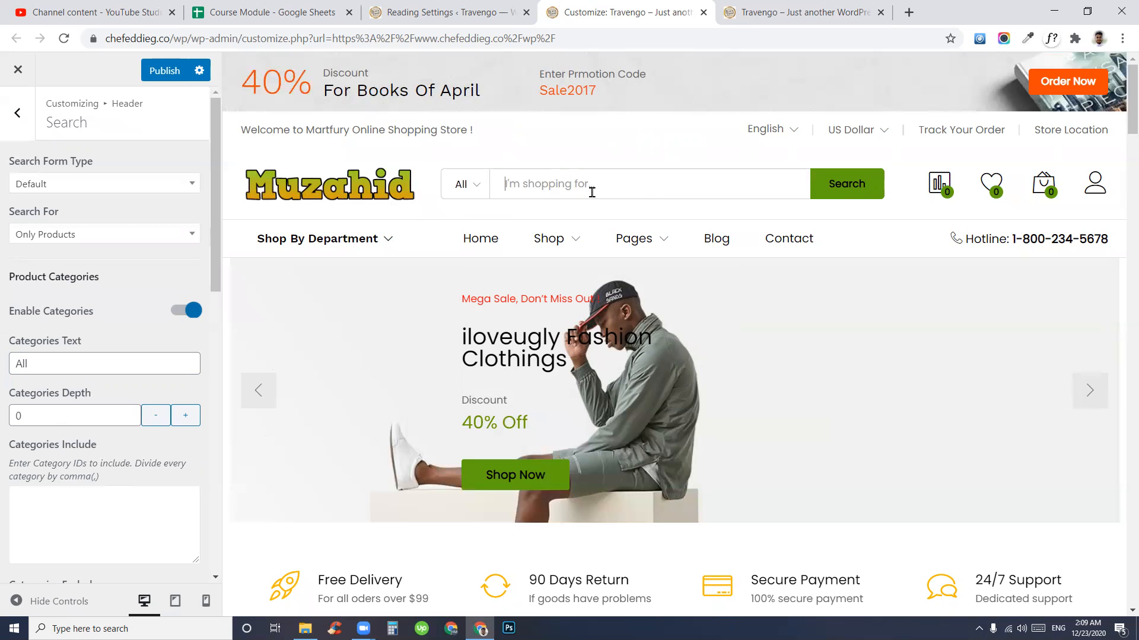
scroll(119, 505, down, 3)
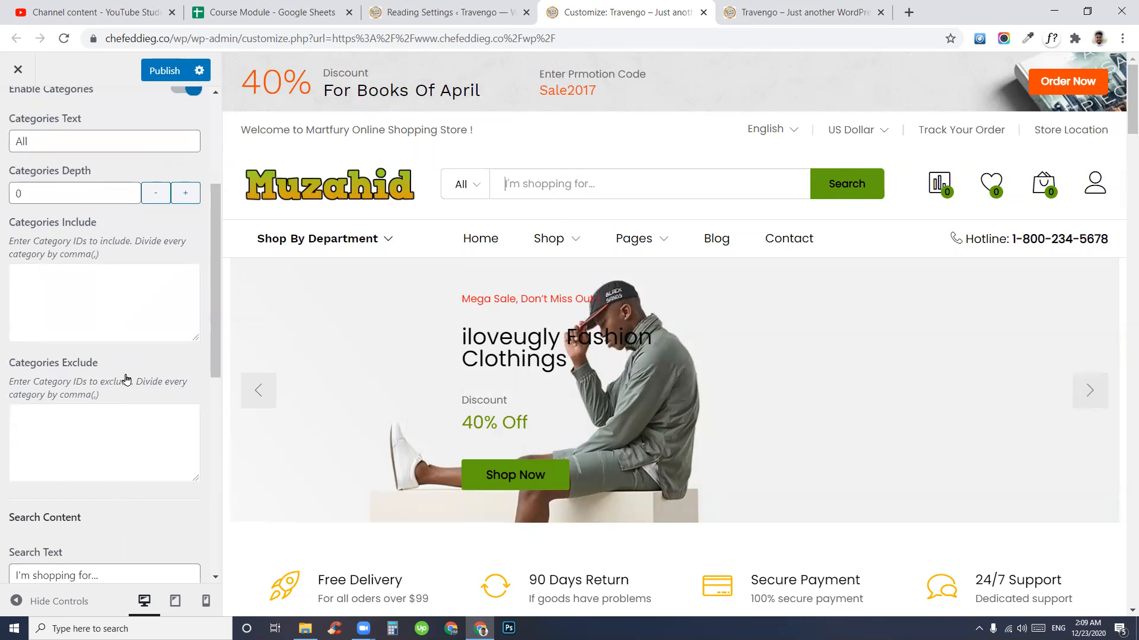
scroll(126, 380, down, 3)
drag(112, 357, 15, 356)
click(81, 357)
double_click(55, 354)
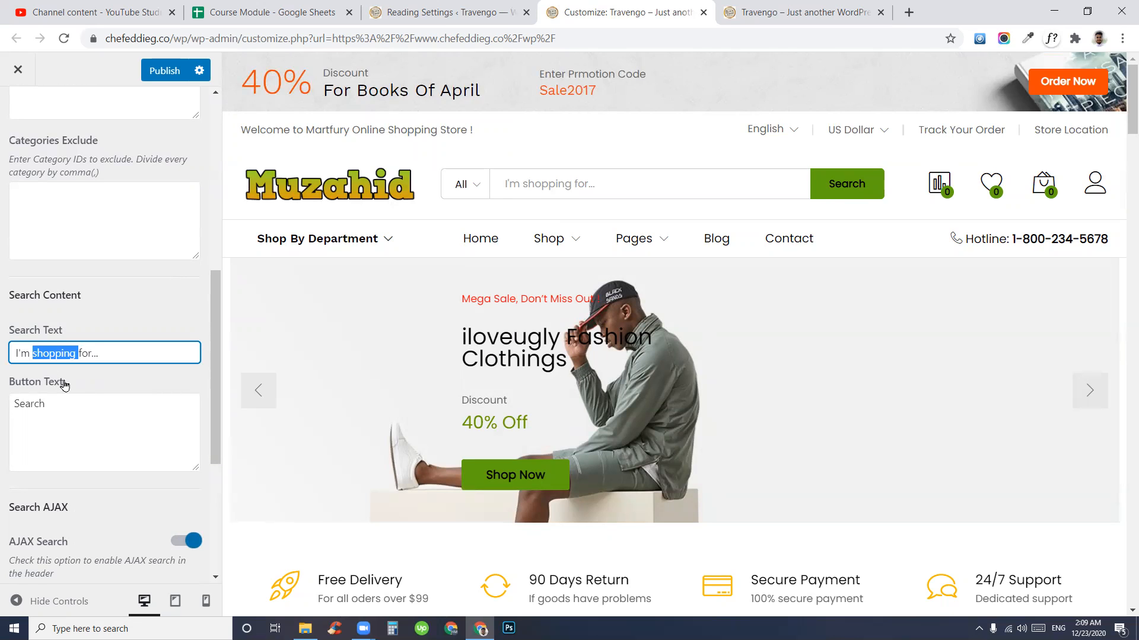
text(Looking)
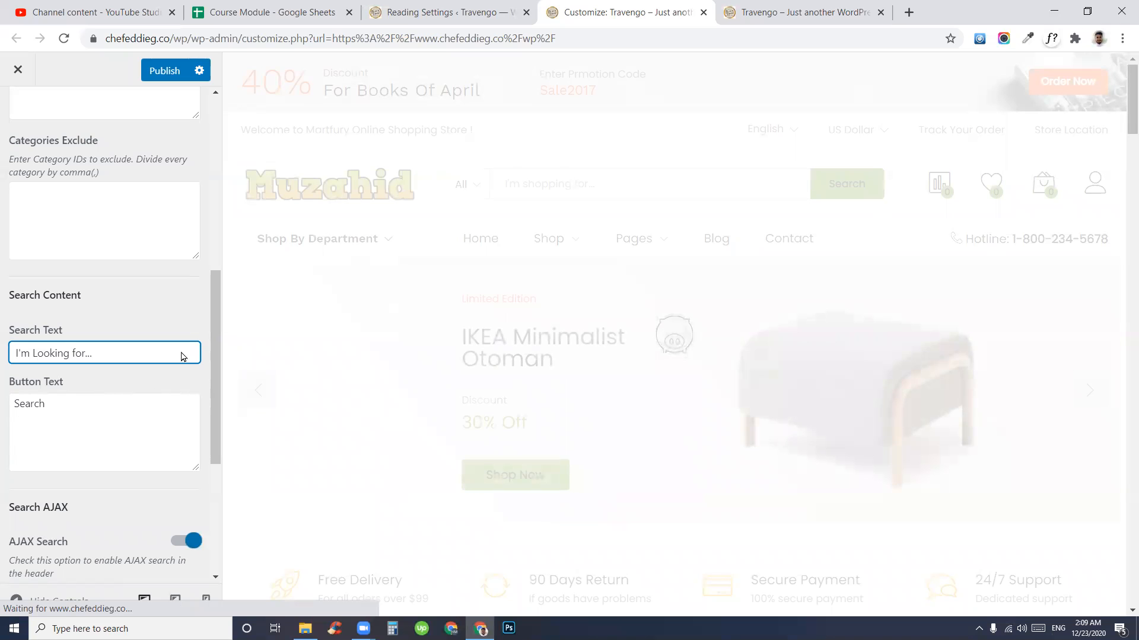
drag(102, 351, 30, 354)
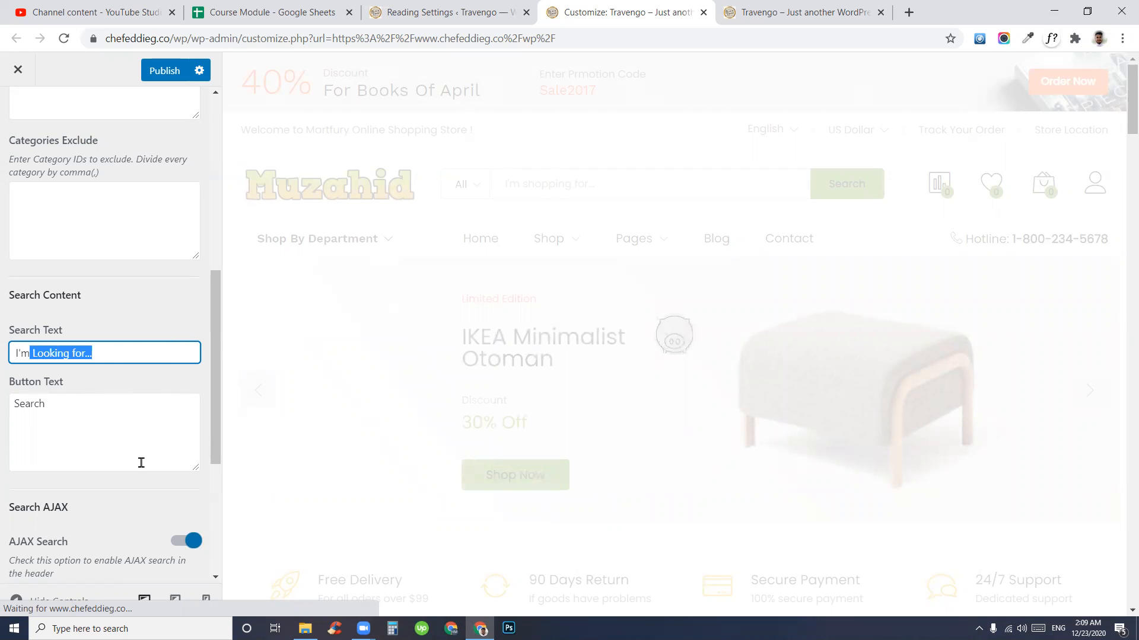
- Relabel the search button from 'Search' to 'Find'
drag(45, 404, 13, 403)
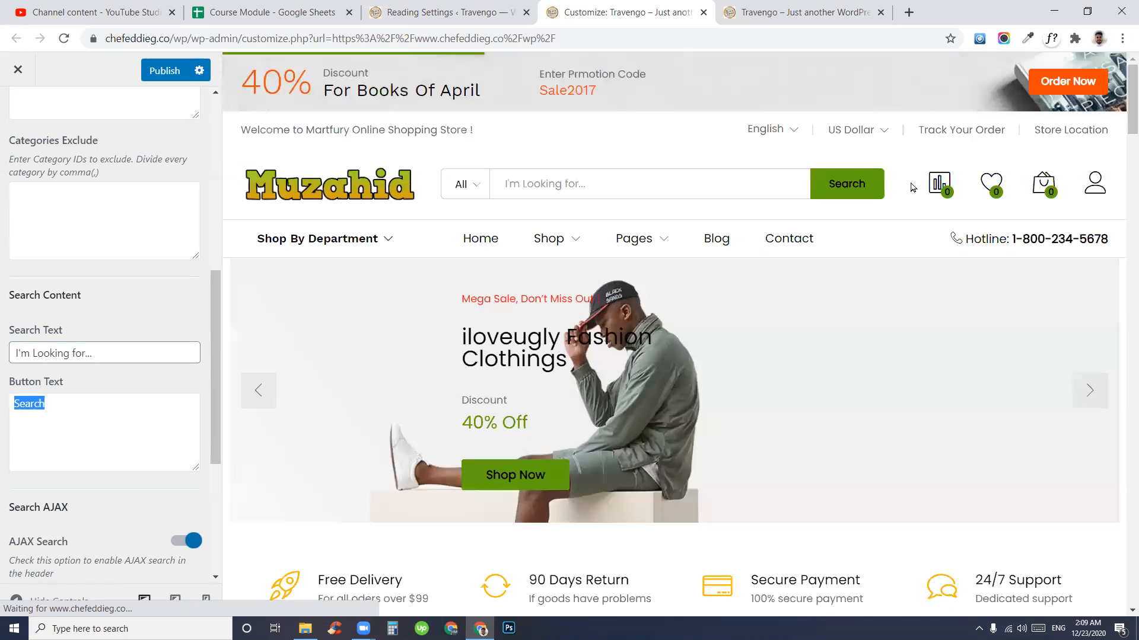
drag(100, 415, 5, 404)
text(Find)
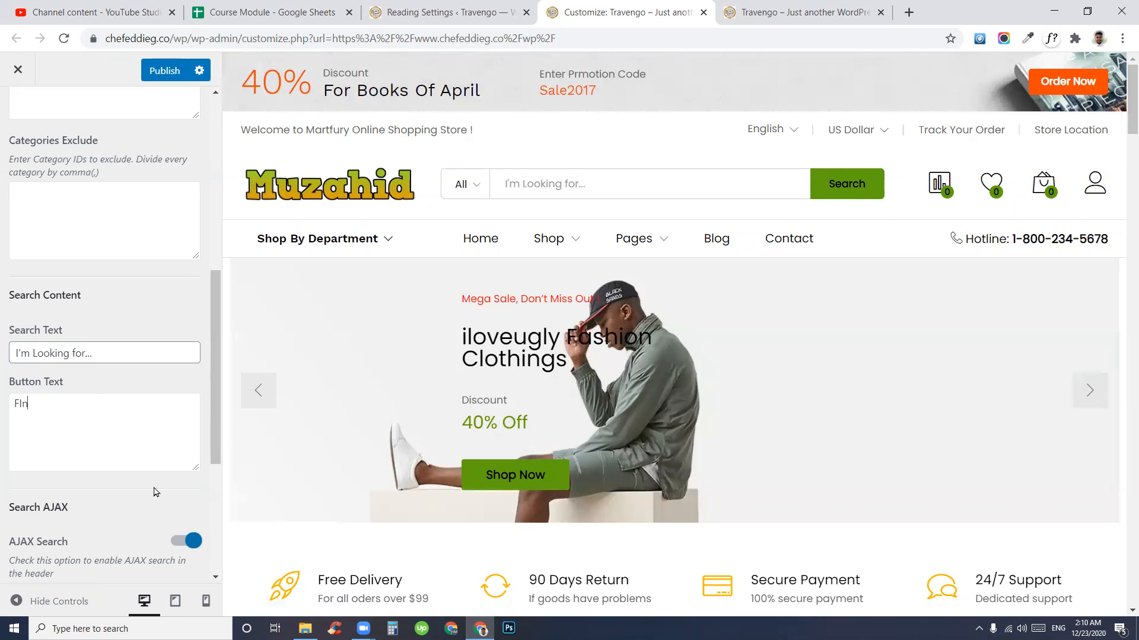
key(BackSpace)
key(BackSpace)
key(BackSpace)
key(BackSpace)
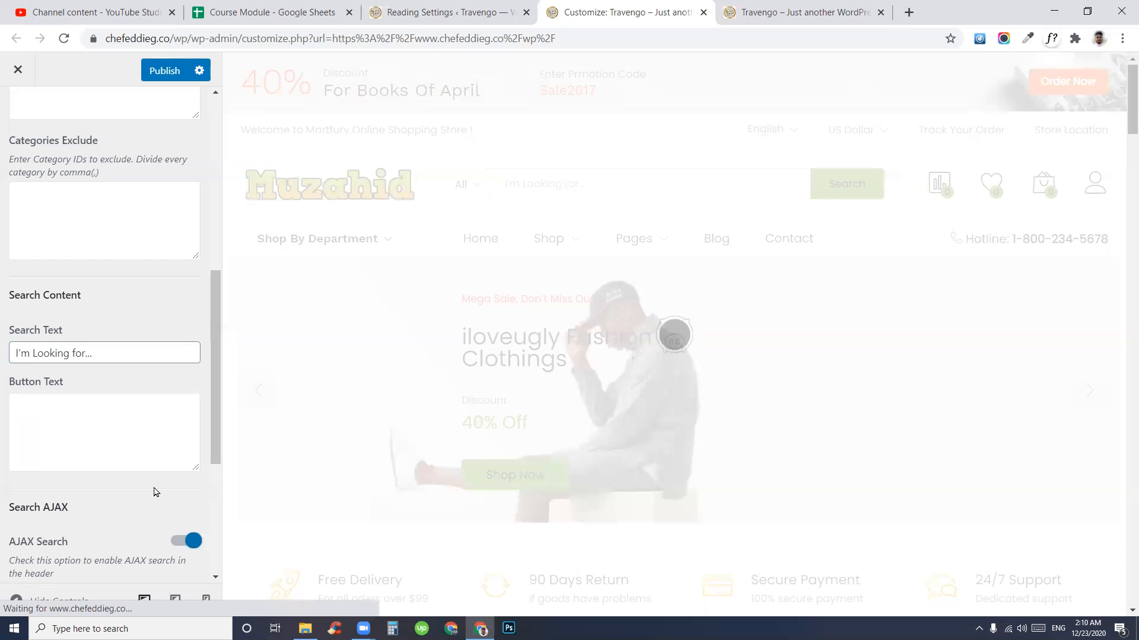
text(Find)
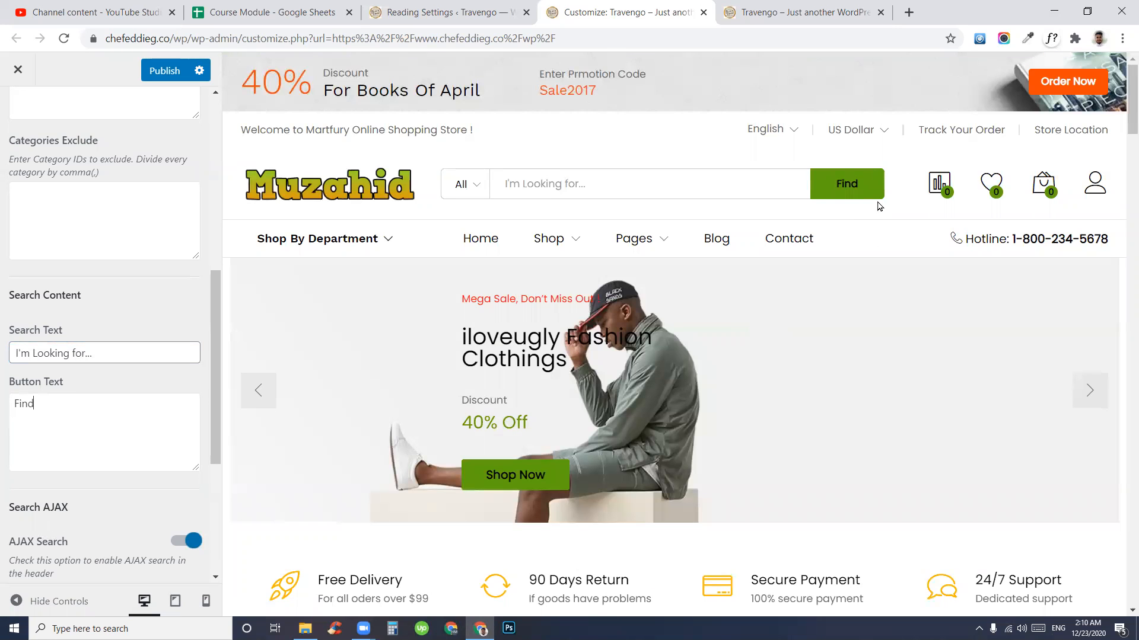
scroll(137, 313, up, 10)
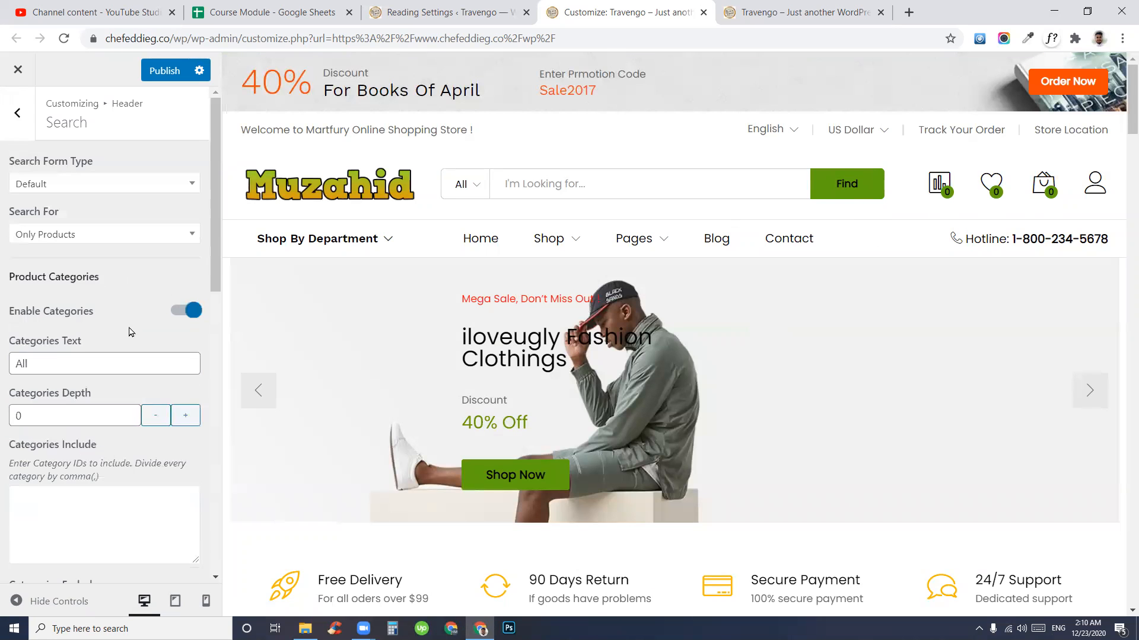
click(10, 128)
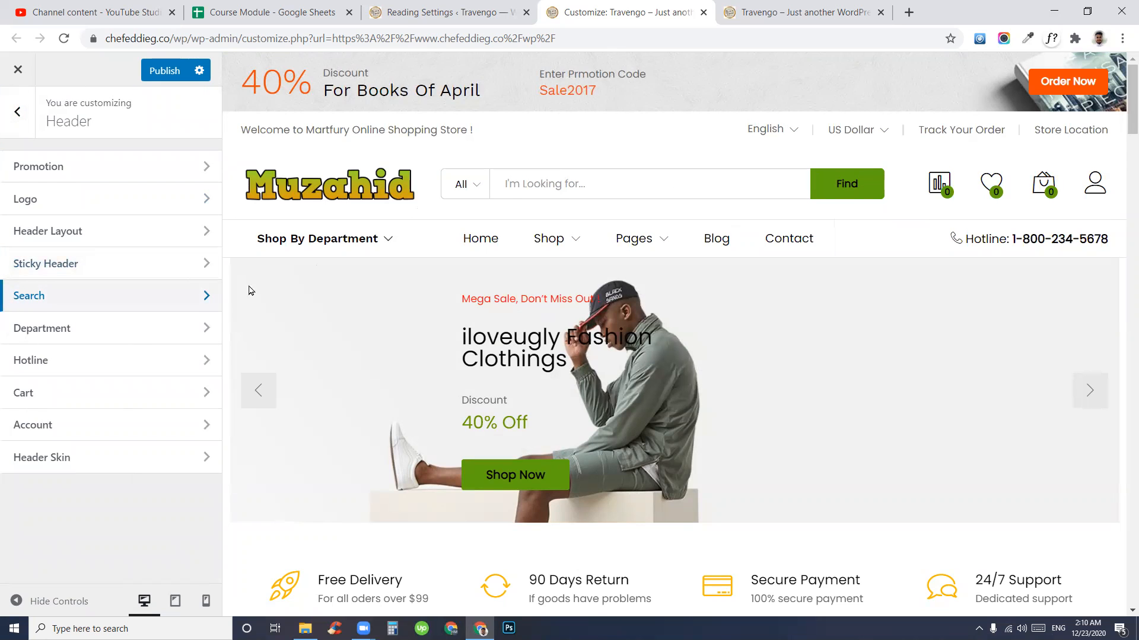
- In the Department settings, change the menu label from 'Shop By Department' to 'Shop By Category'
click(58, 330)
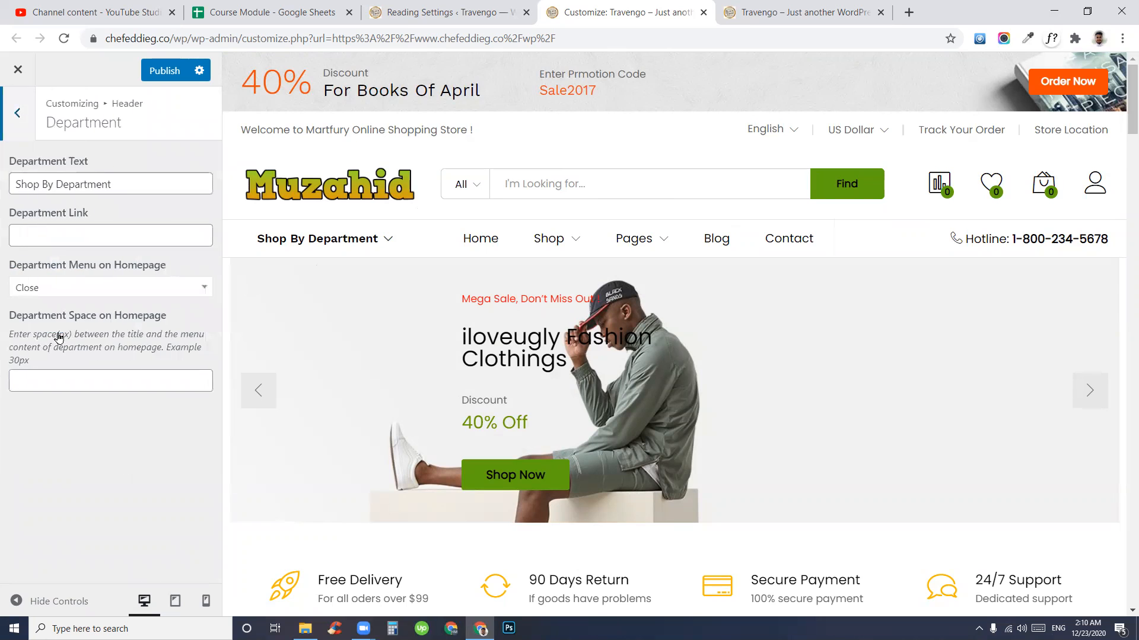
click(141, 488)
mouse_move(288, 247)
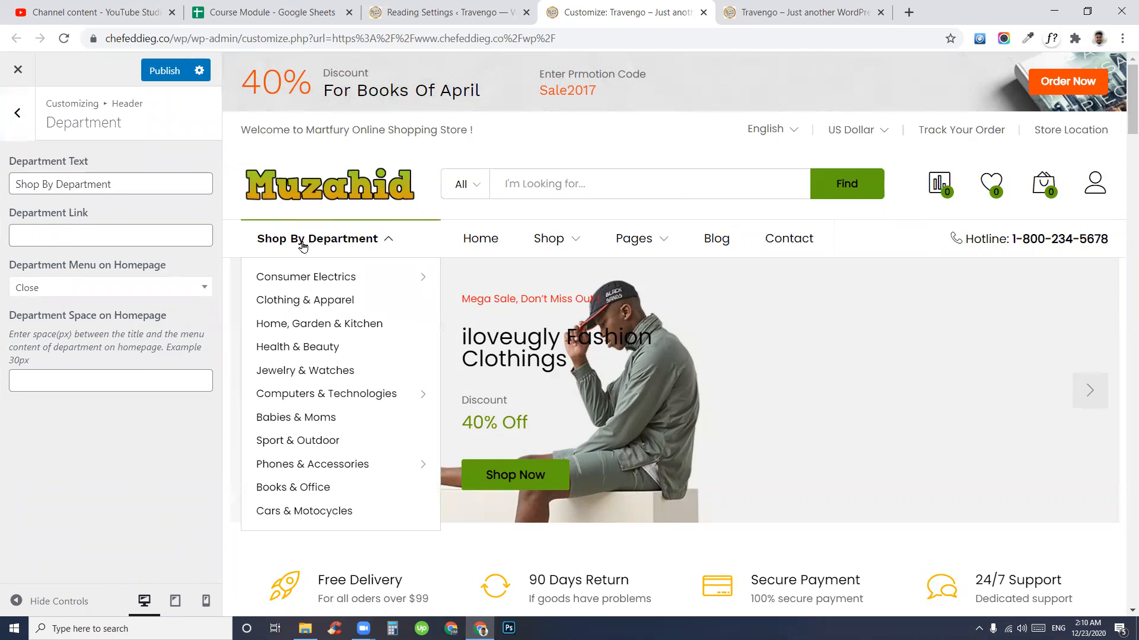
drag(111, 184, 1, 187)
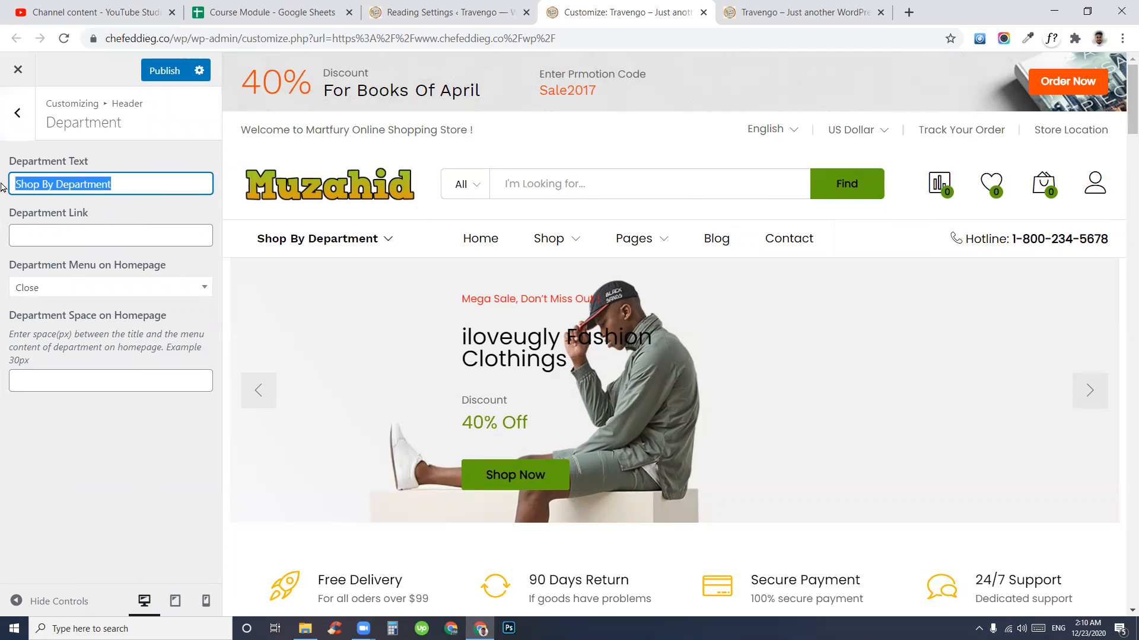
mouse_move(320, 242)
click(125, 200)
drag(150, 185, 66, 179)
click(182, 185)
double_click(84, 183)
text(Categ)
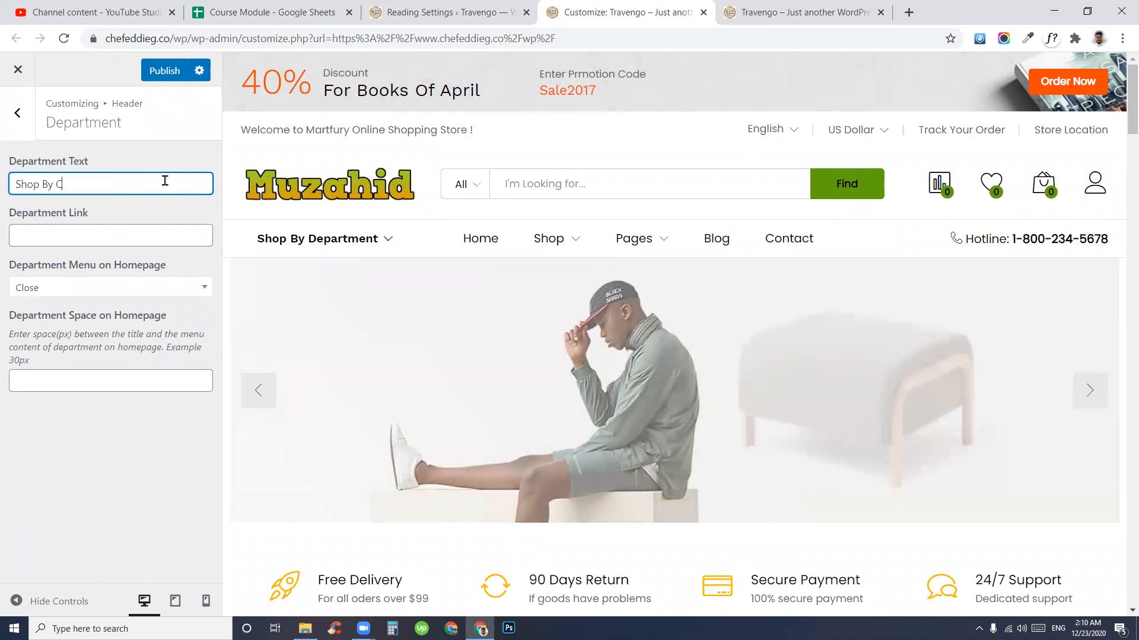
text(ory)
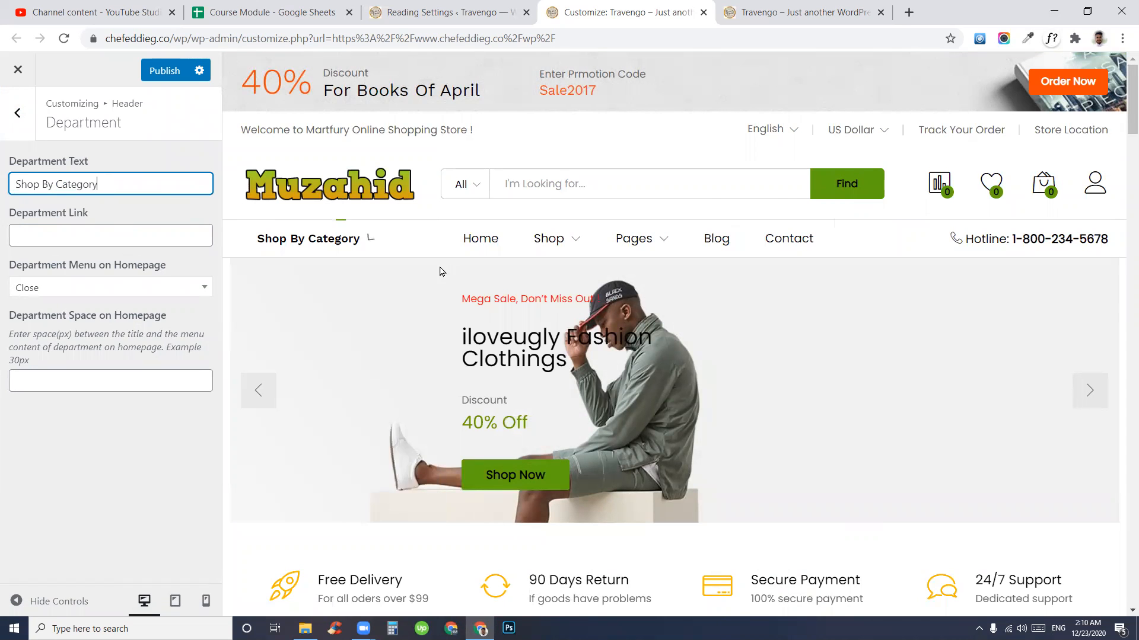
click(18, 113)
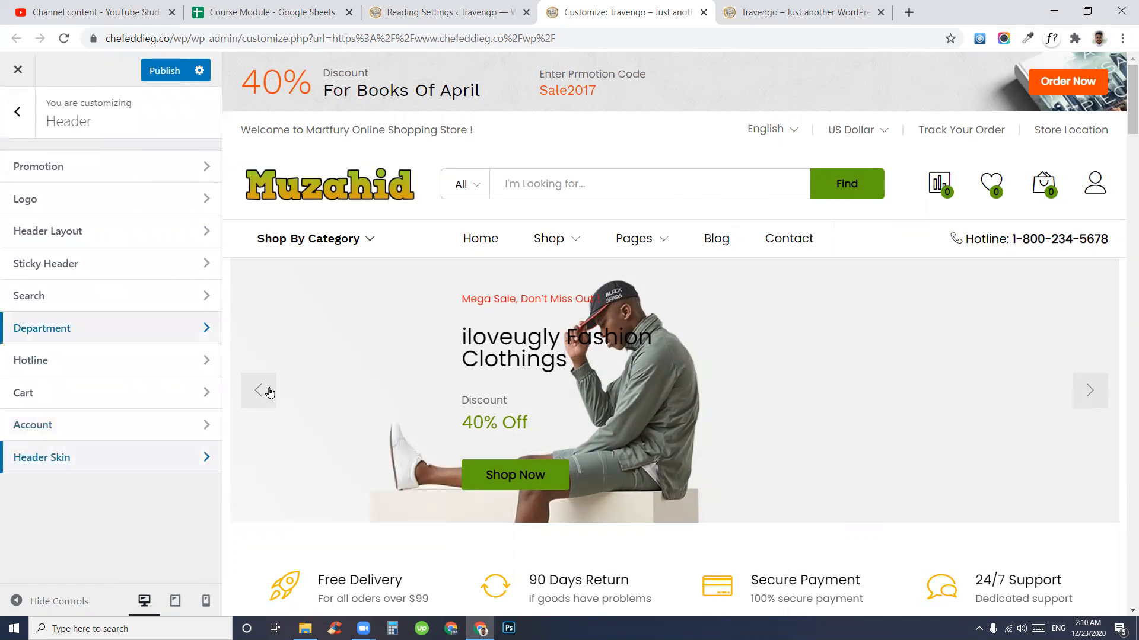
click(40, 361)
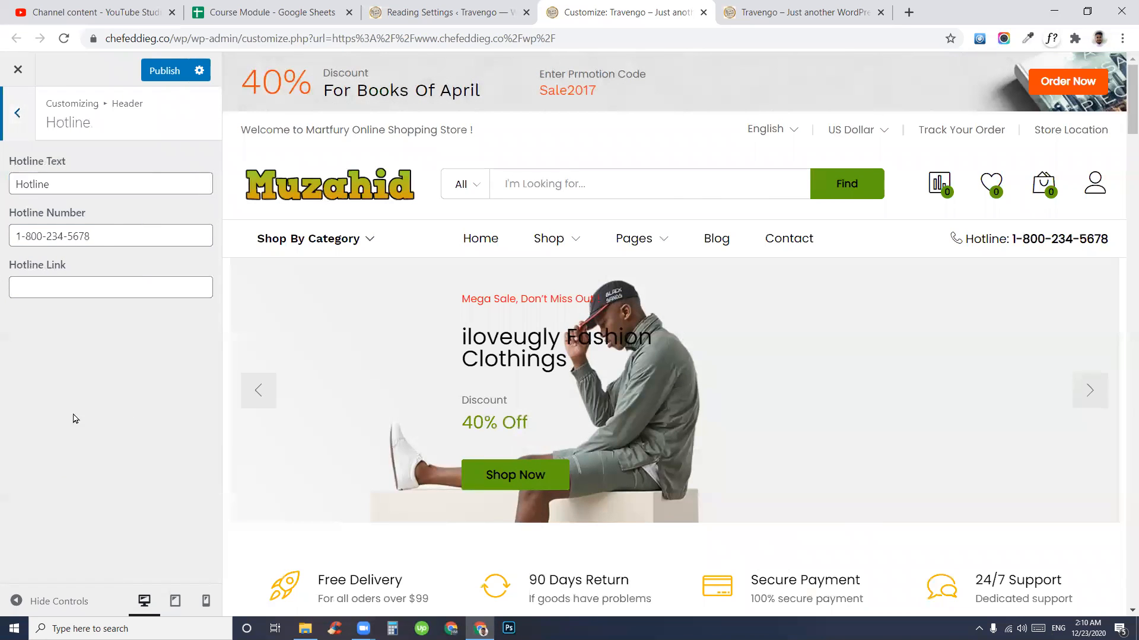
drag(162, 239, 10, 238)
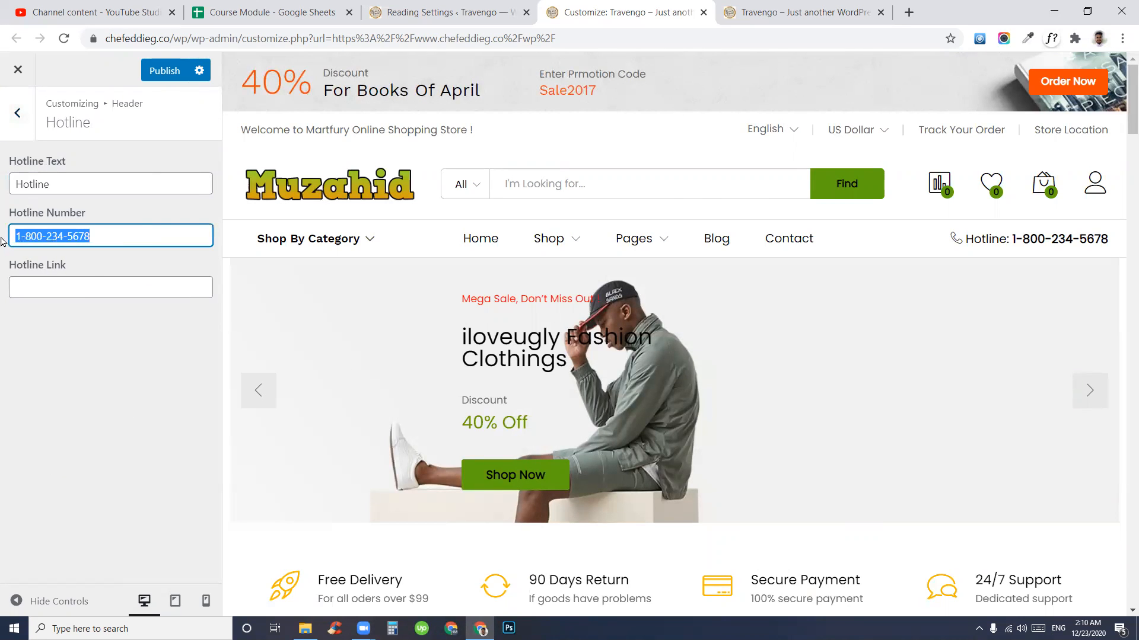
drag(155, 236, 2, 239)
key(BackSpace)
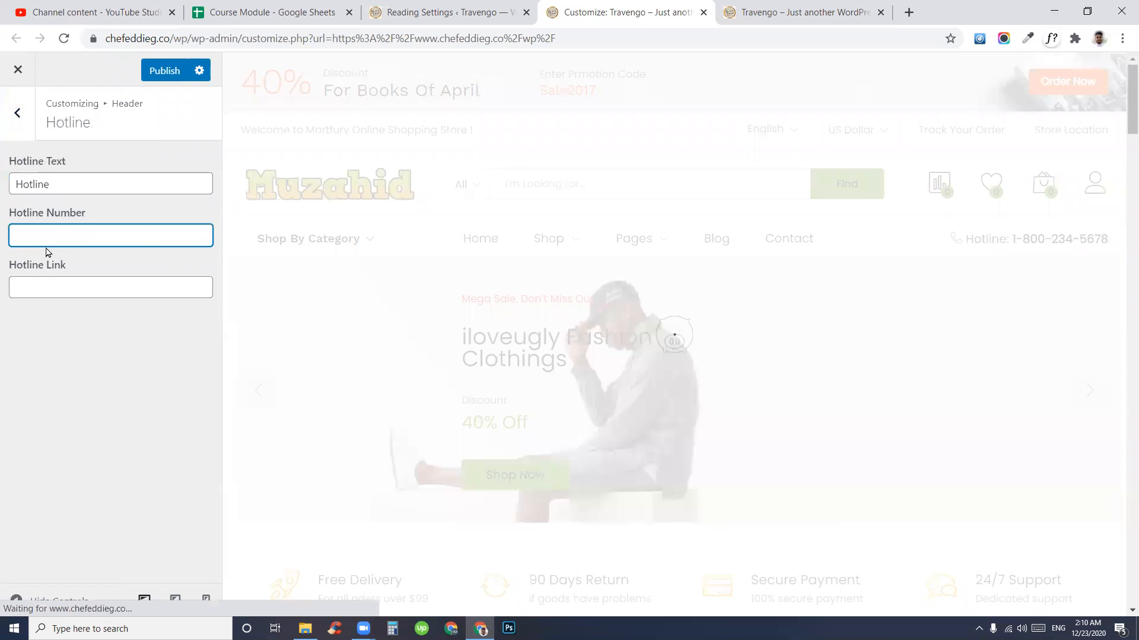
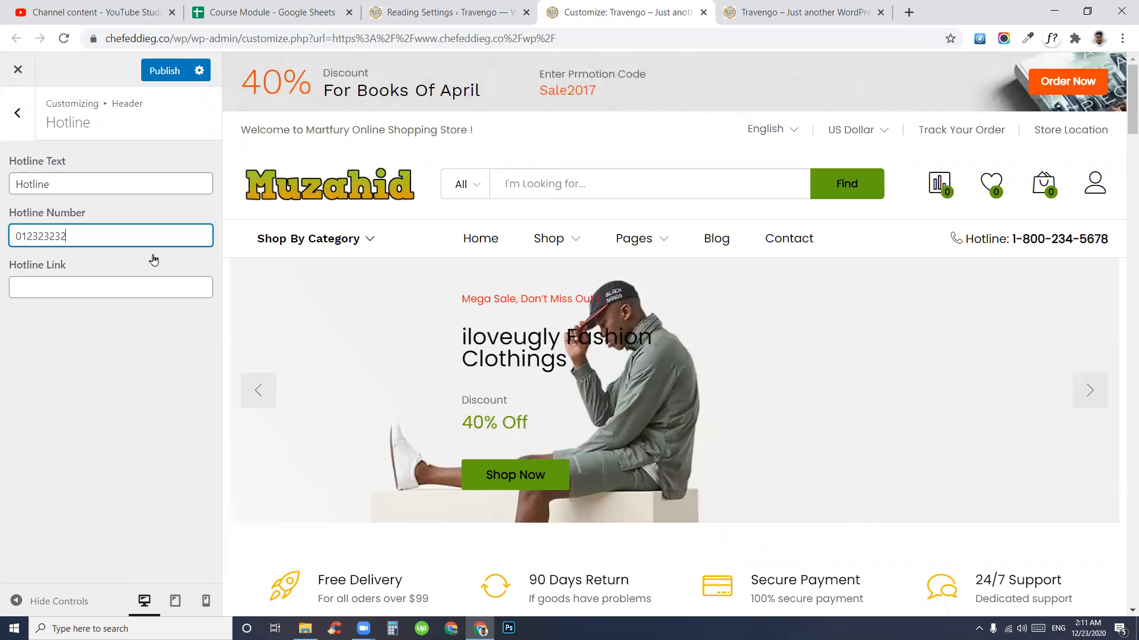
double_click(81, 233)
click(655, 402)
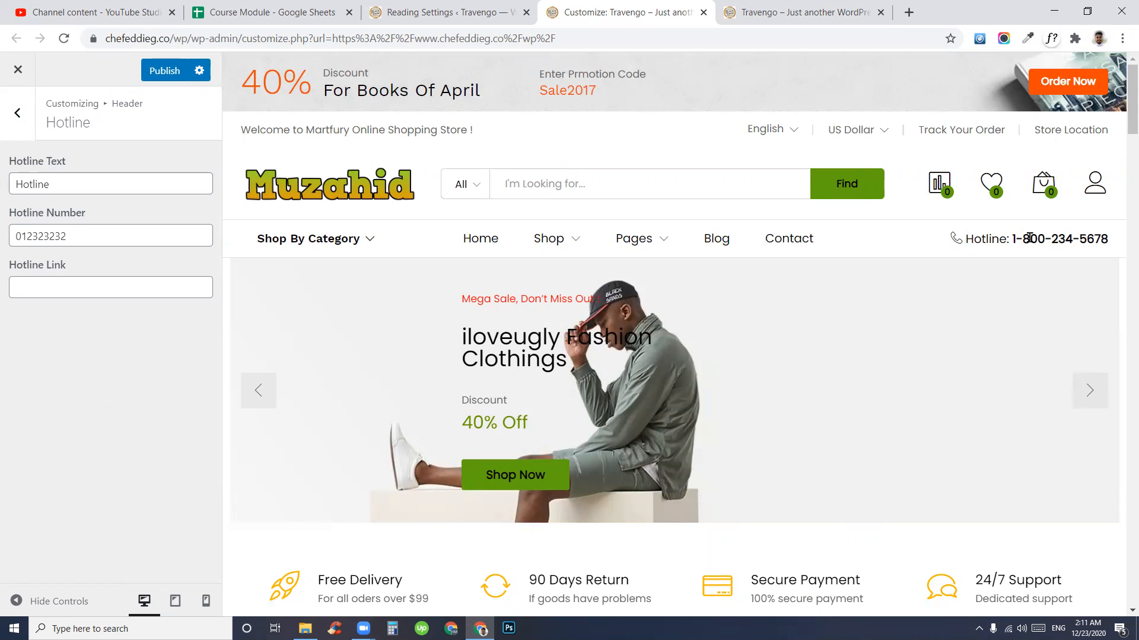
- Check the new hotline number in the header preview and return to the header settings
drag(1019, 241, 1098, 242)
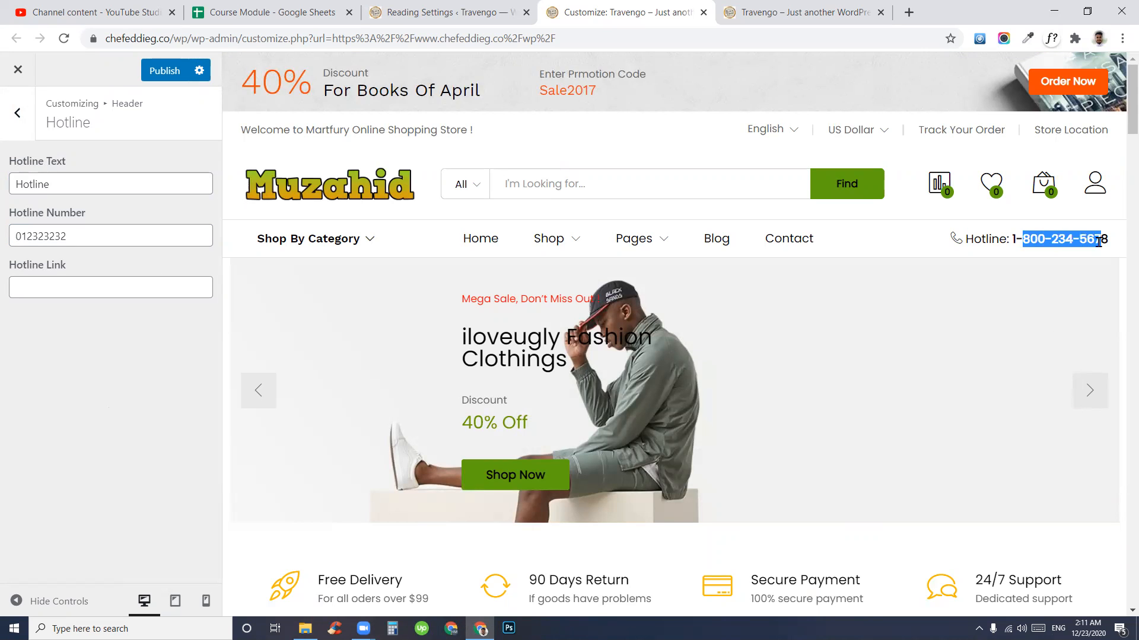
click(1089, 240)
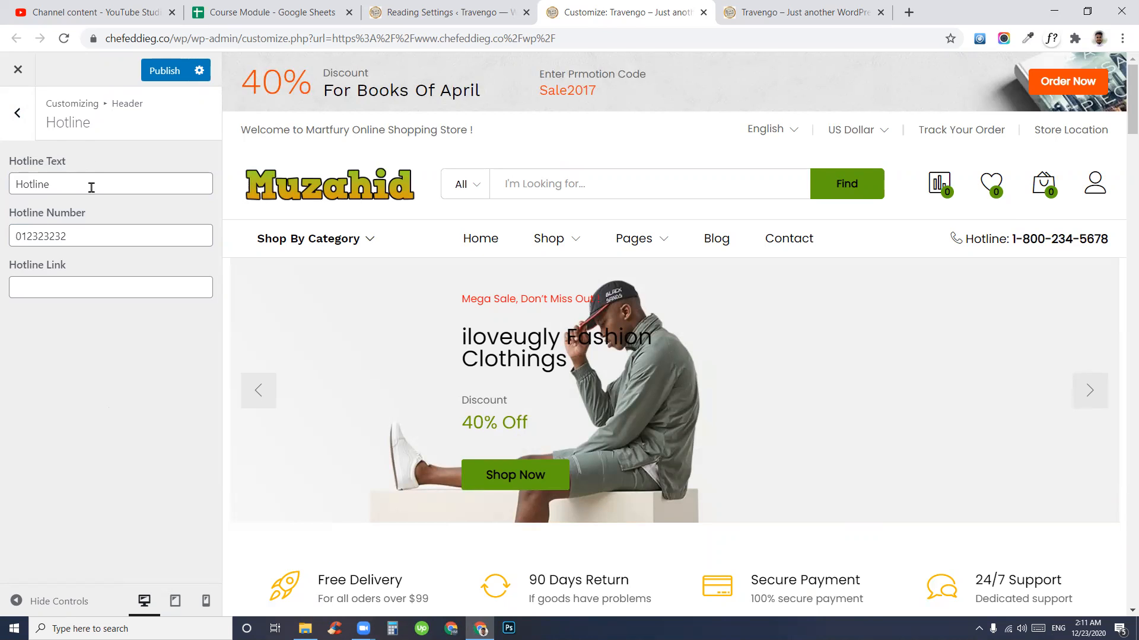
double_click(37, 188)
click(52, 155)
click(10, 242)
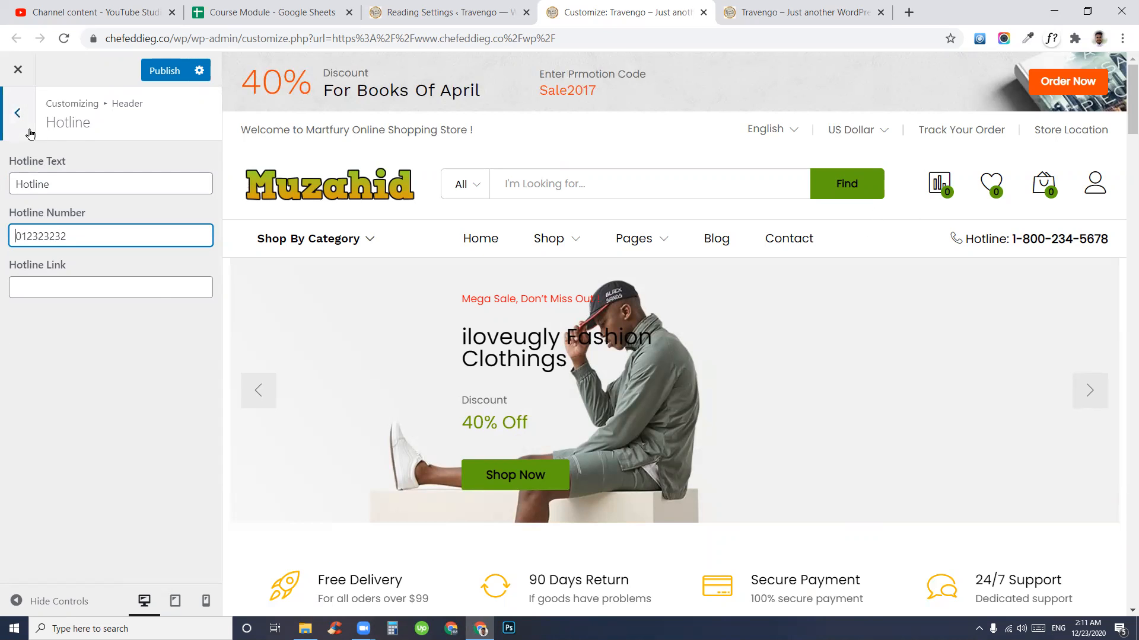
click(19, 114)
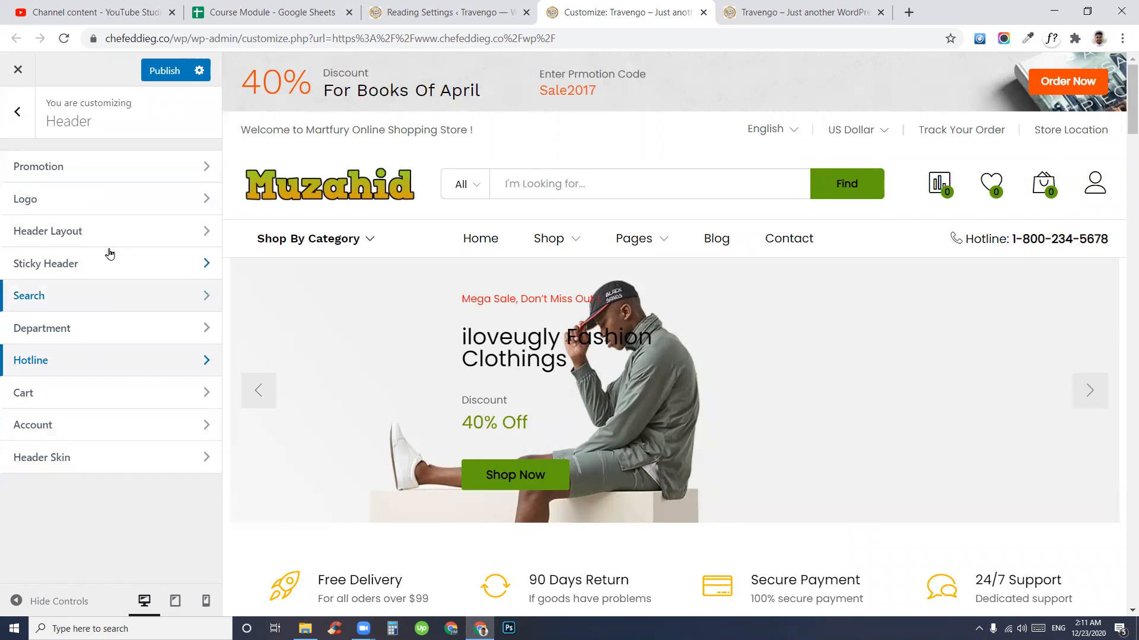
click(17, 111)
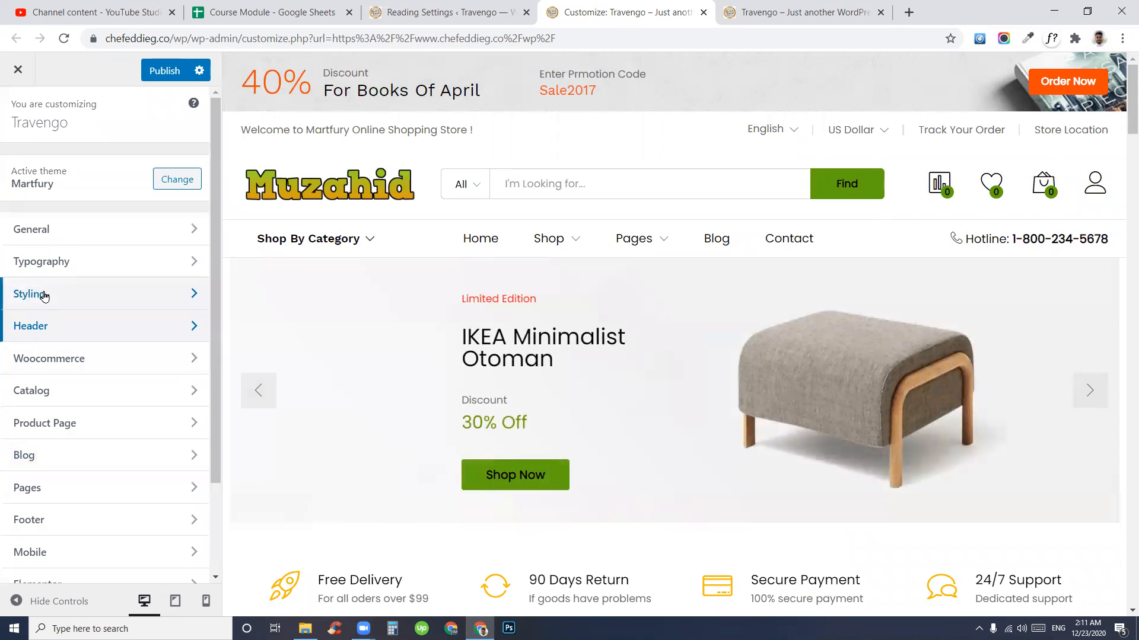
click(51, 328)
click(94, 243)
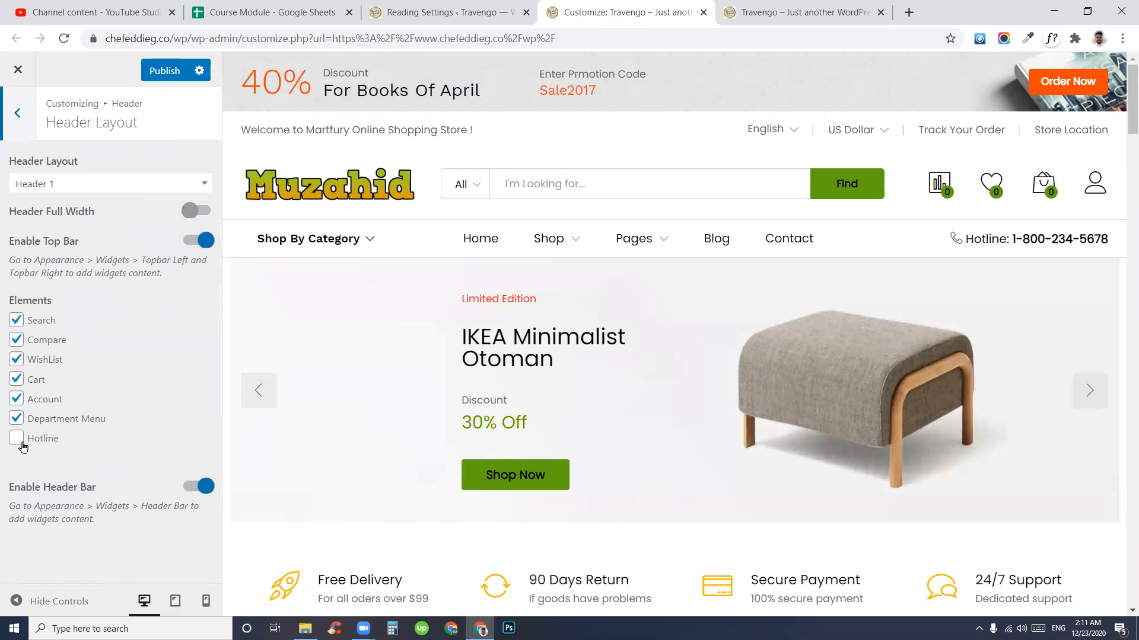
click(17, 442)
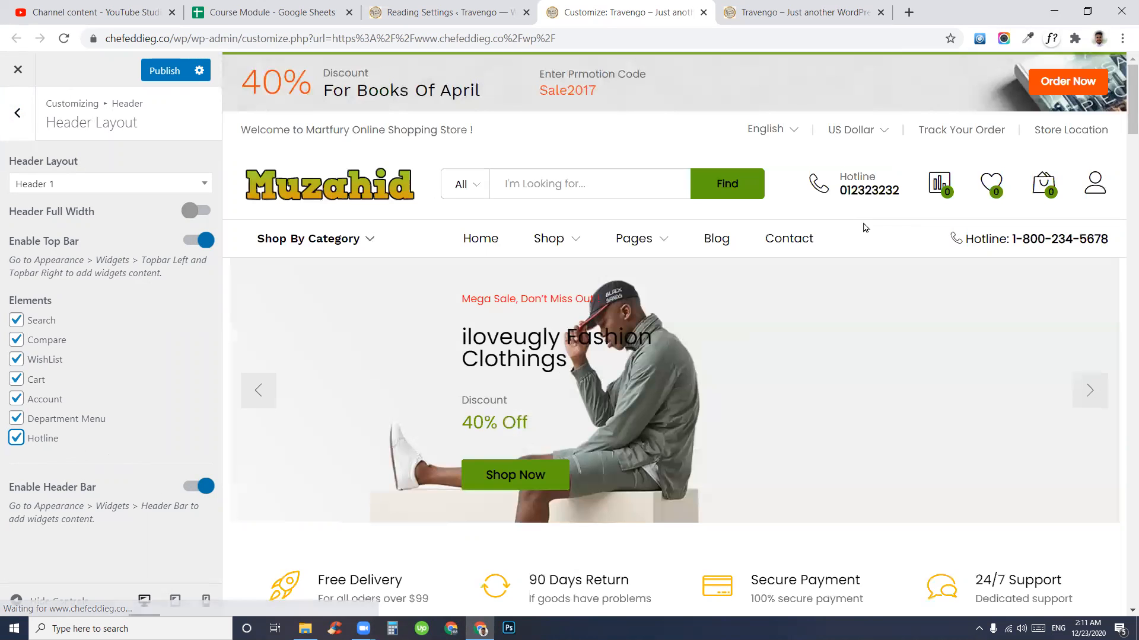
drag(857, 189, 897, 189)
click(35, 444)
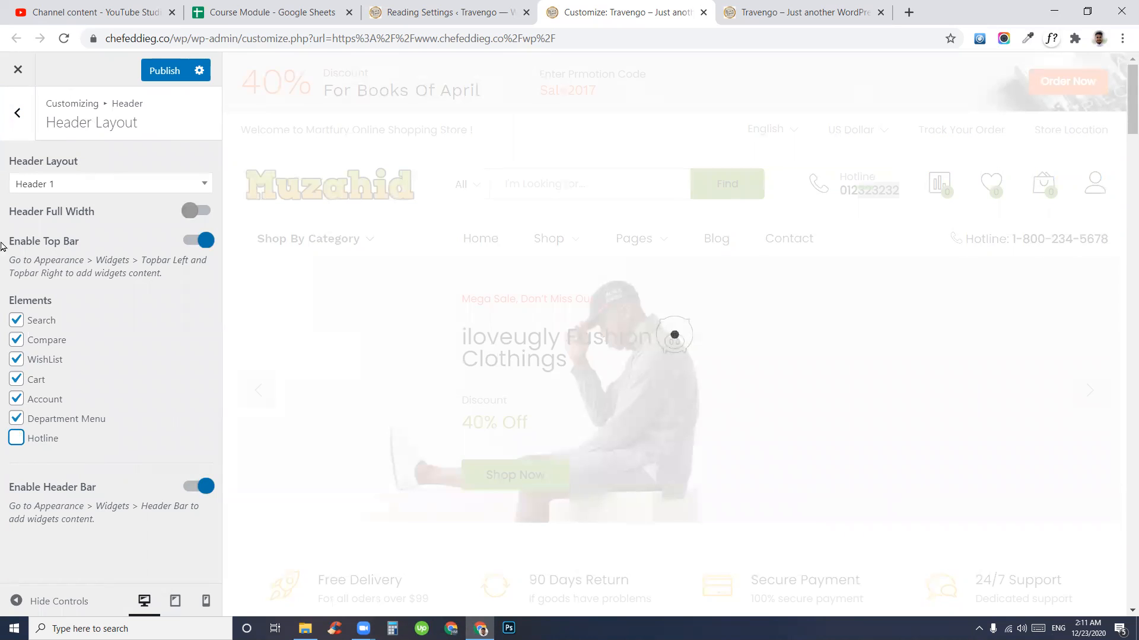
click(18, 116)
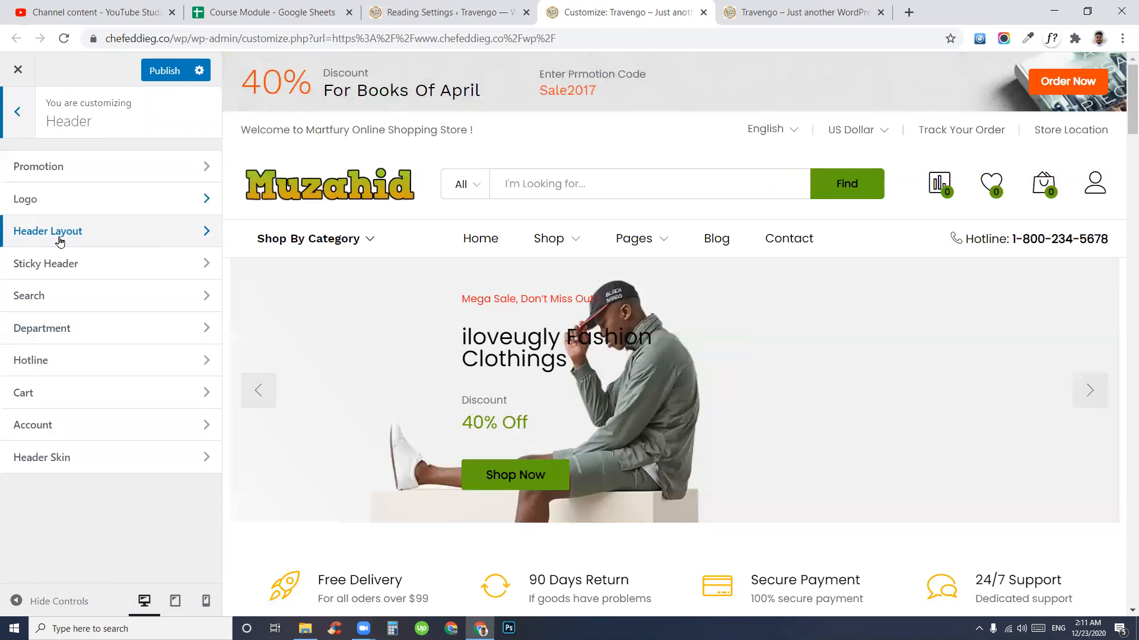
click(68, 327)
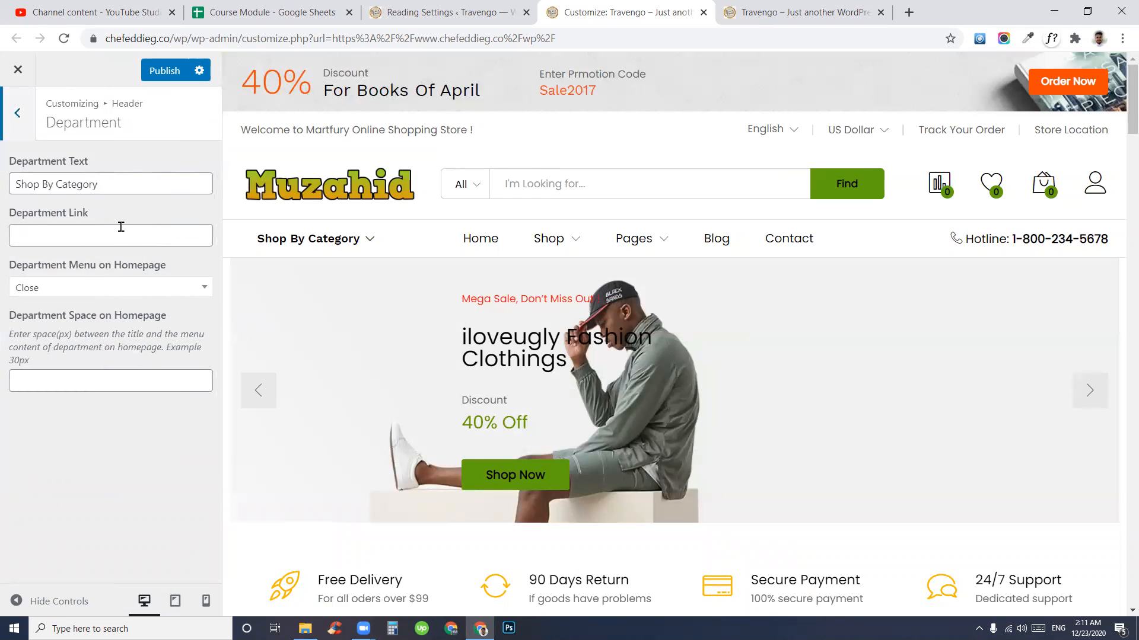
click(17, 113)
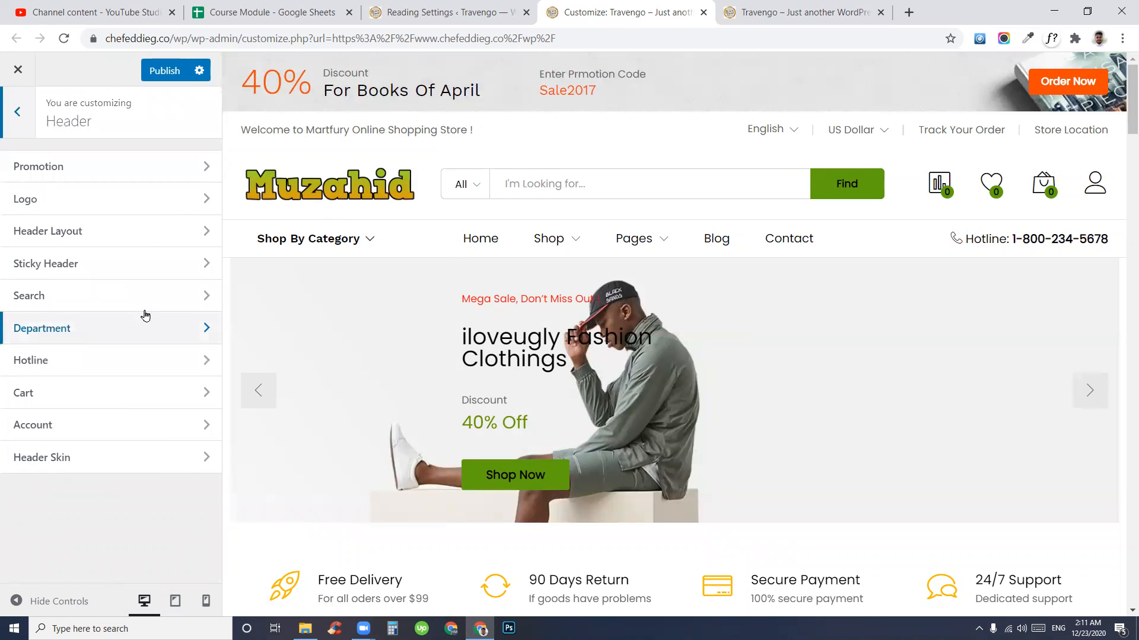
click(54, 397)
click(94, 213)
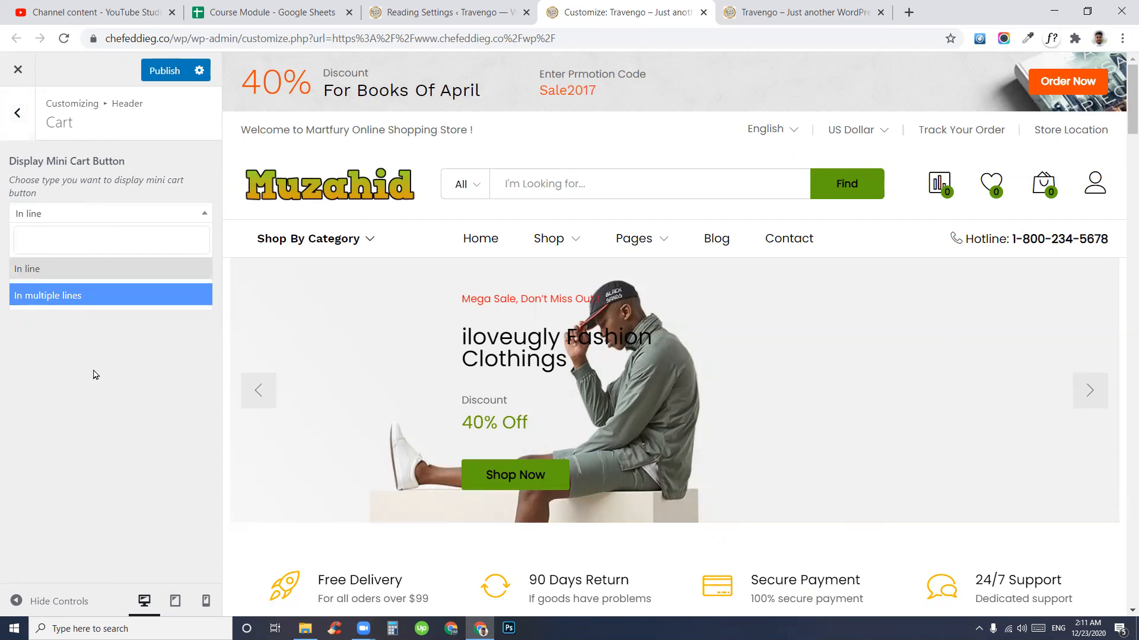
click(79, 215)
click(20, 132)
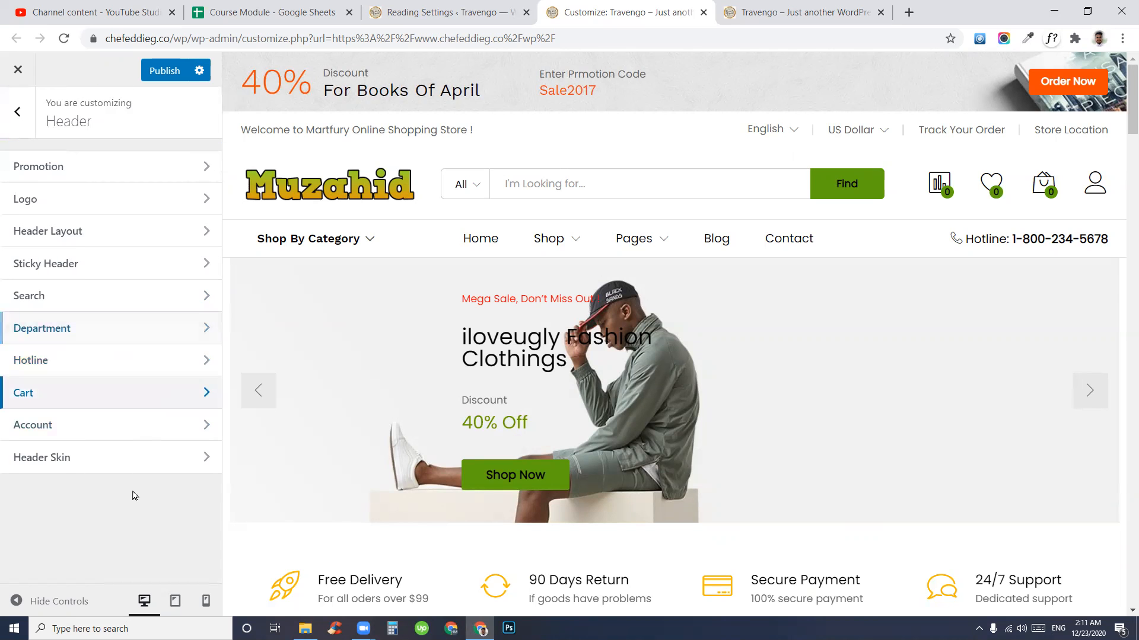
click(62, 431)
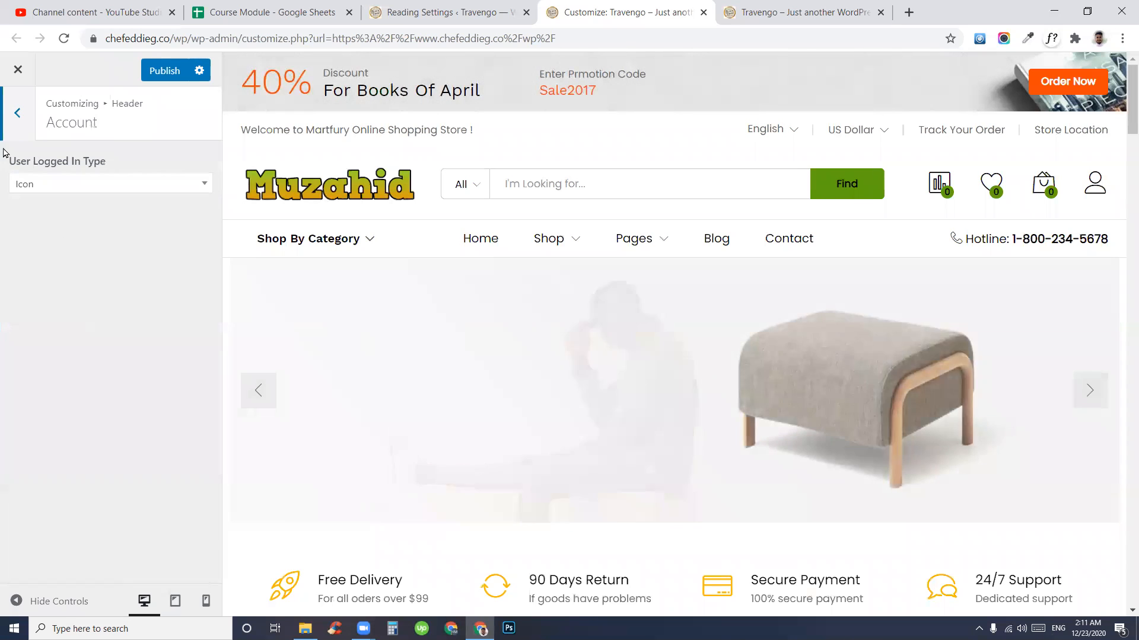
click(81, 182)
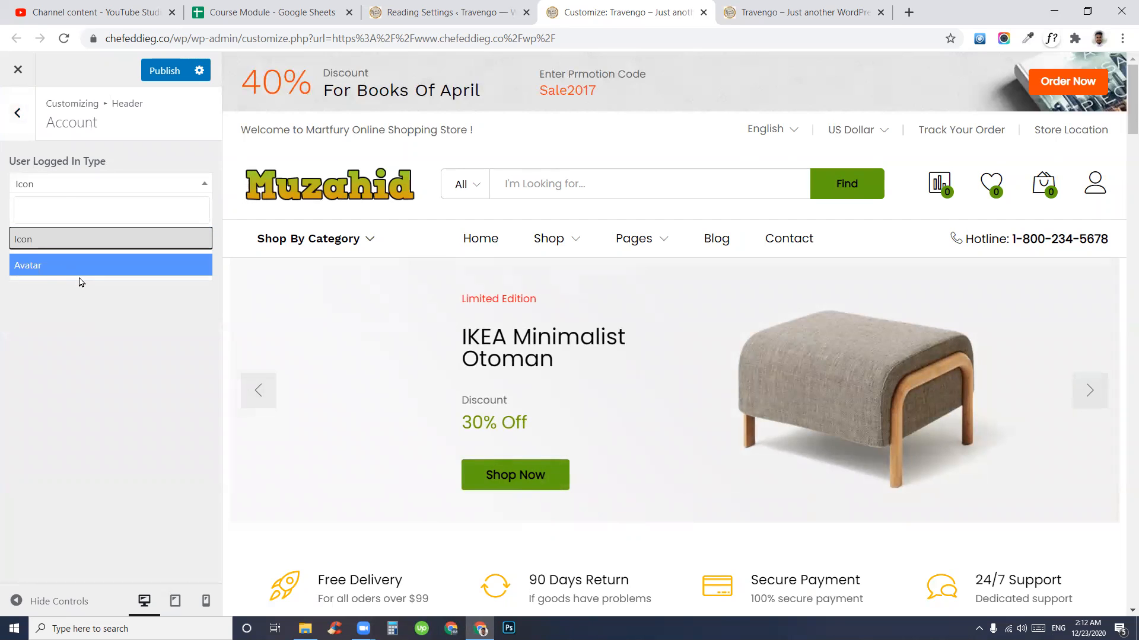
click(28, 170)
click(18, 112)
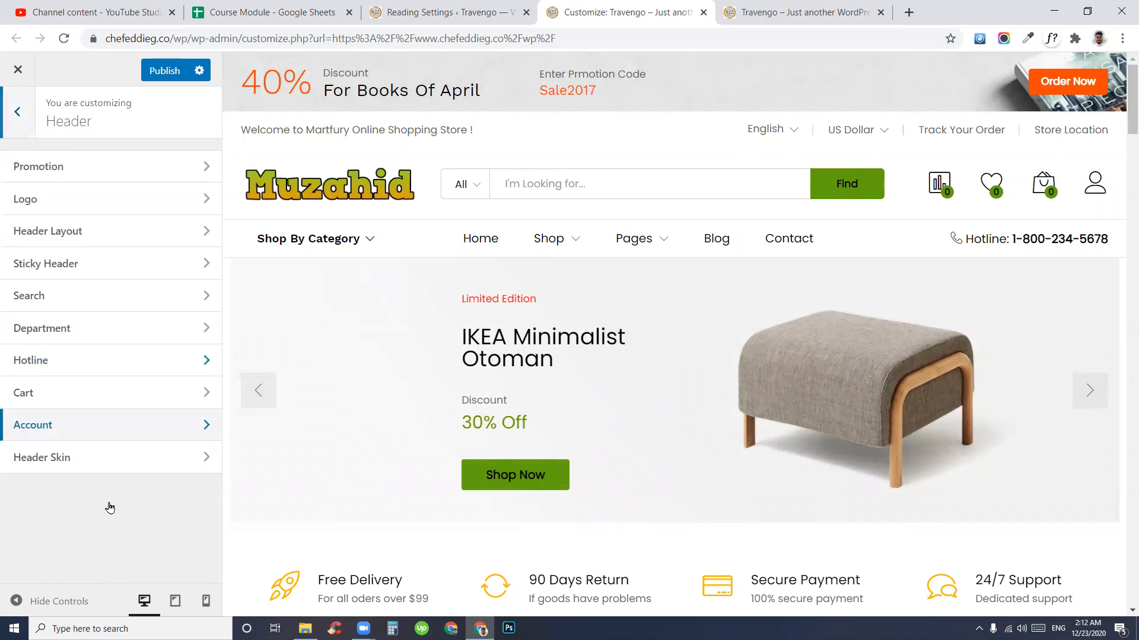
click(53, 458)
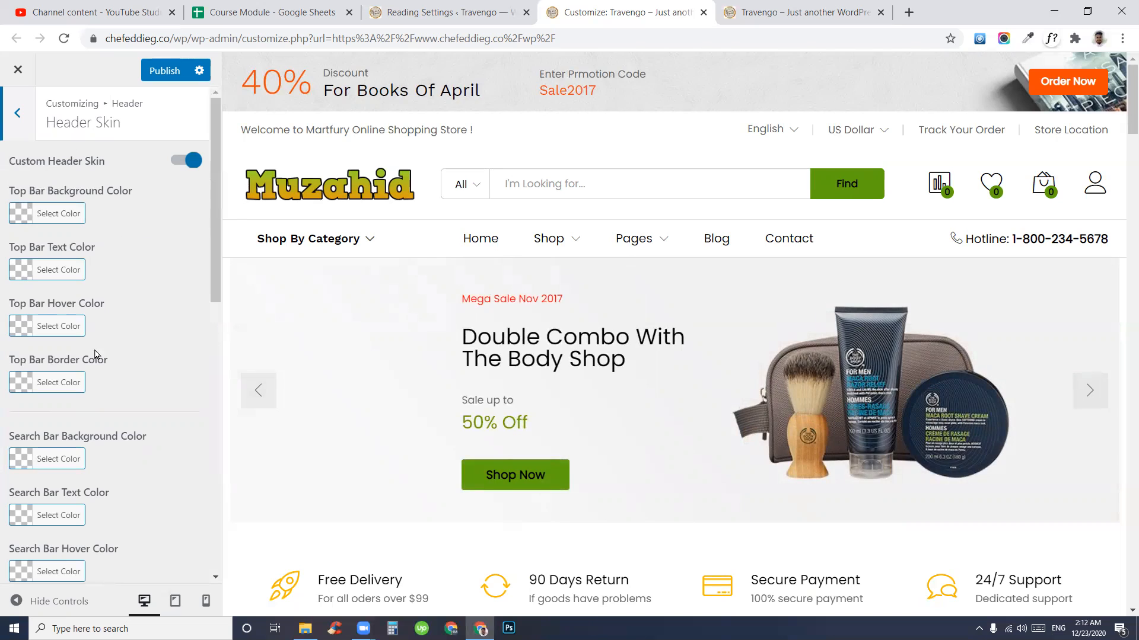
scroll(88, 385, down, 10)
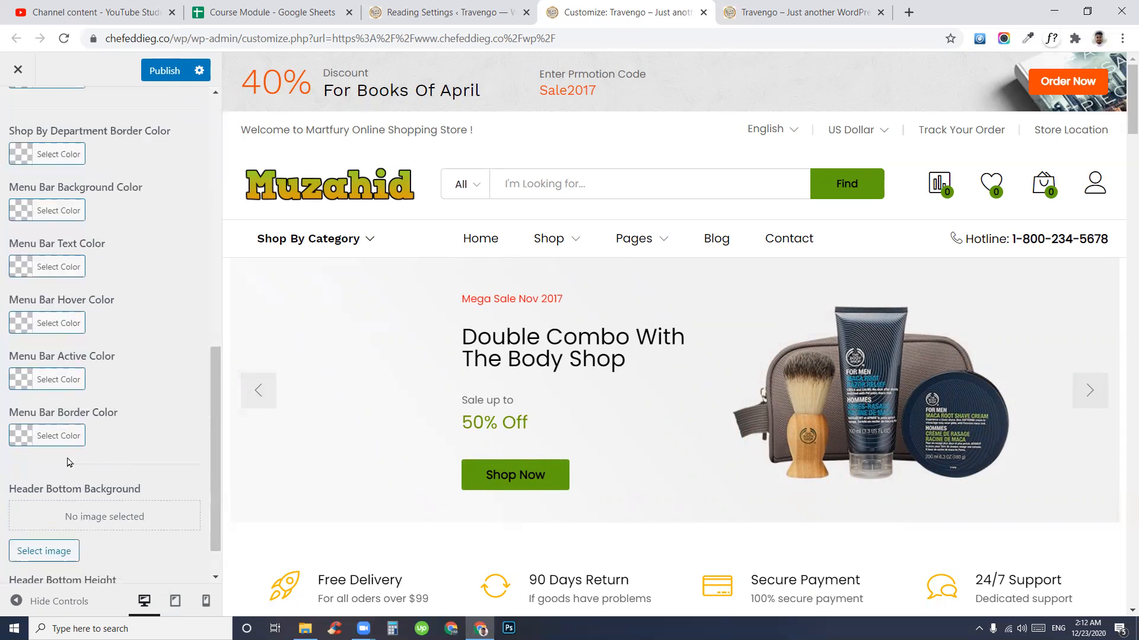
scroll(98, 403, up, 10)
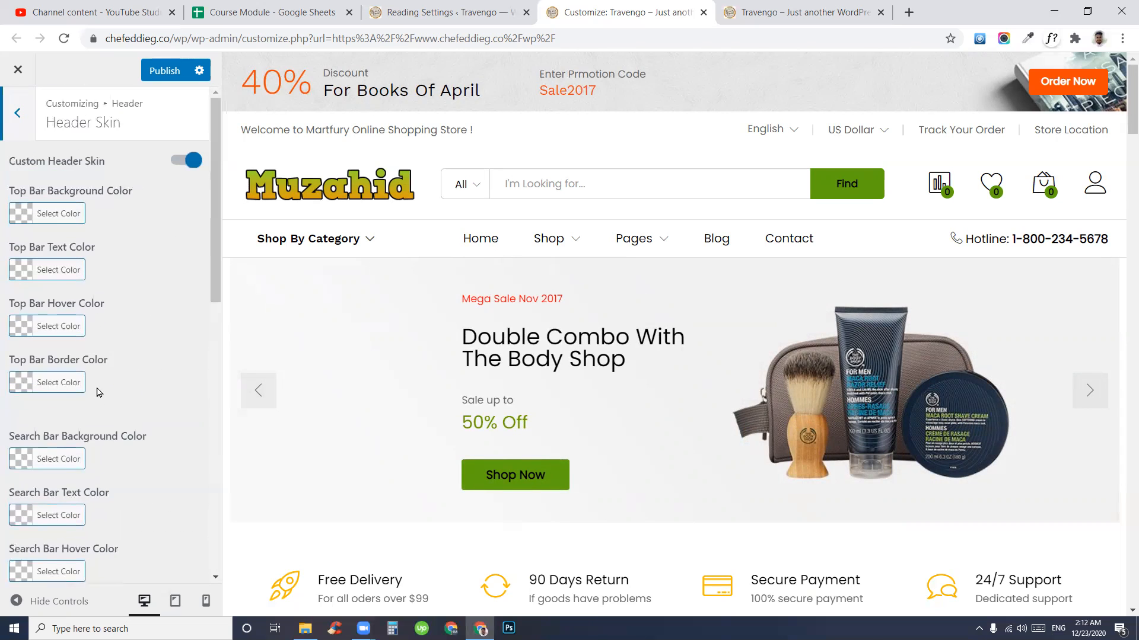
click(5, 125)
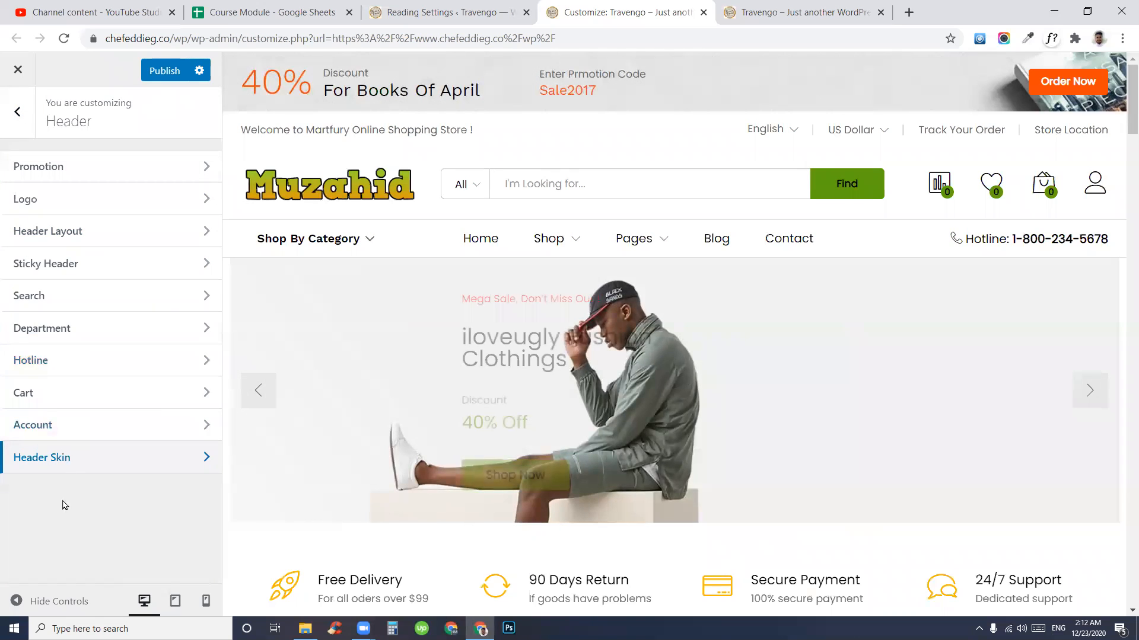
click(9, 127)
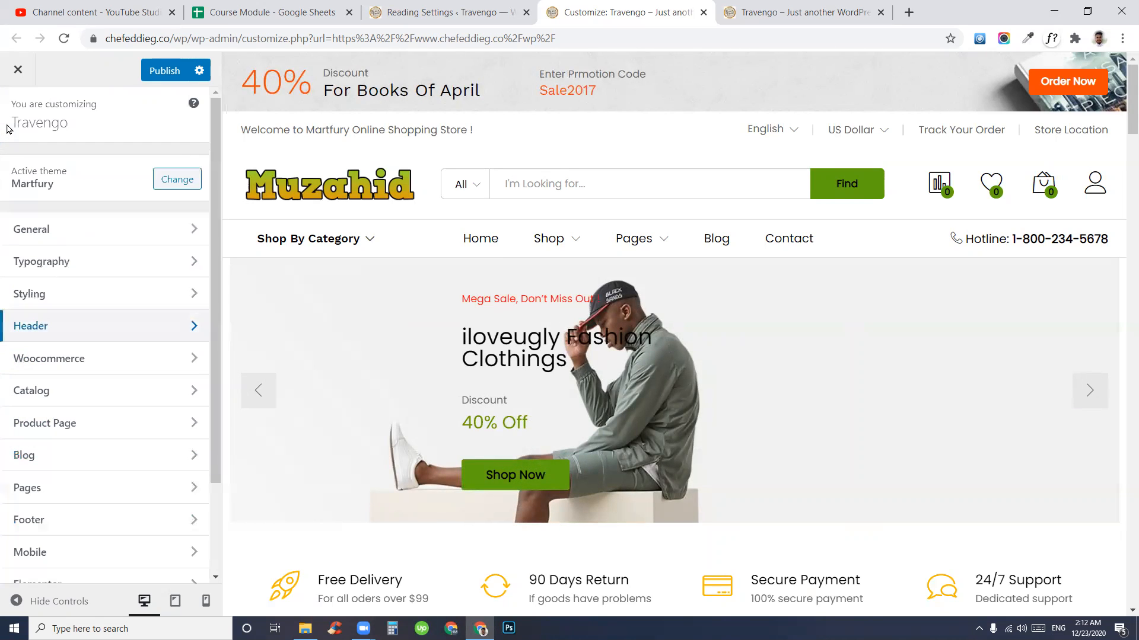
click(57, 334)
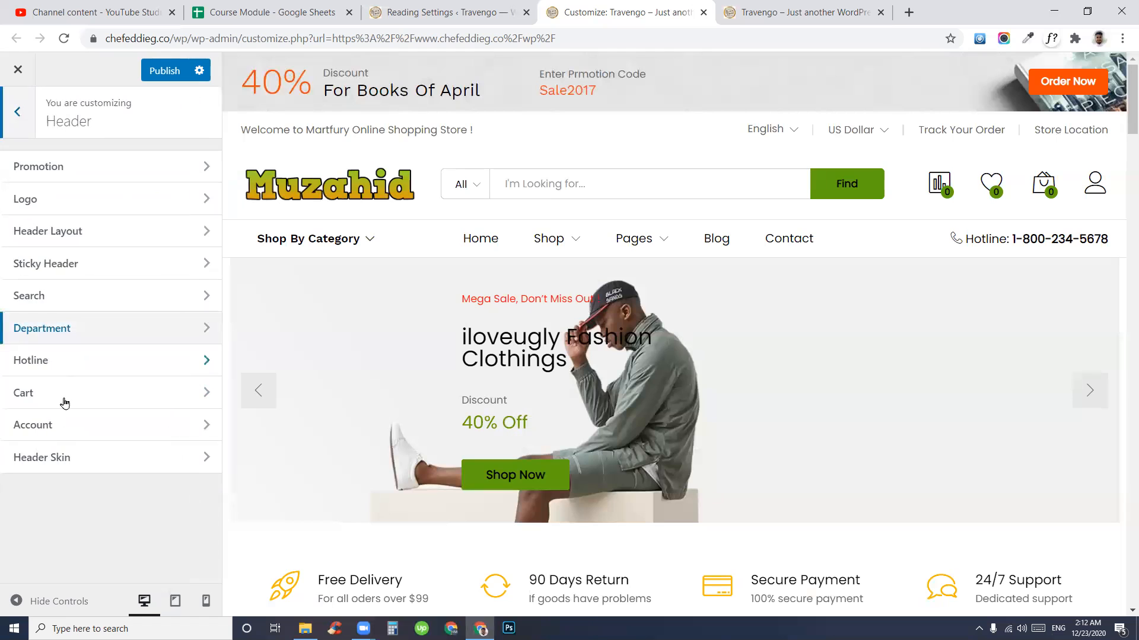
click(66, 462)
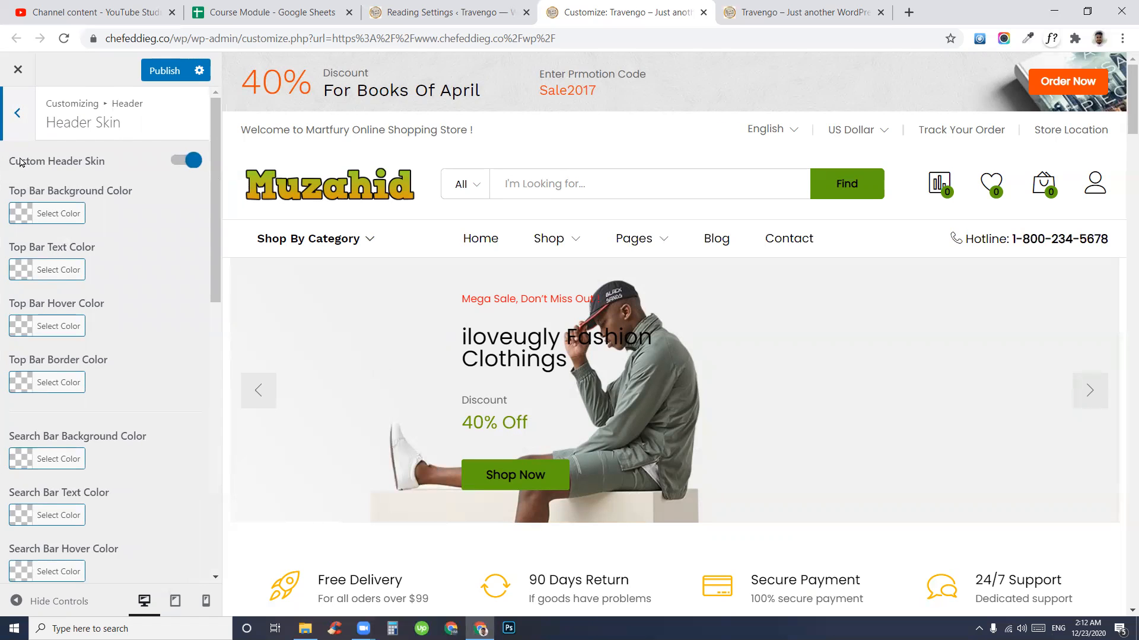
click(9, 125)
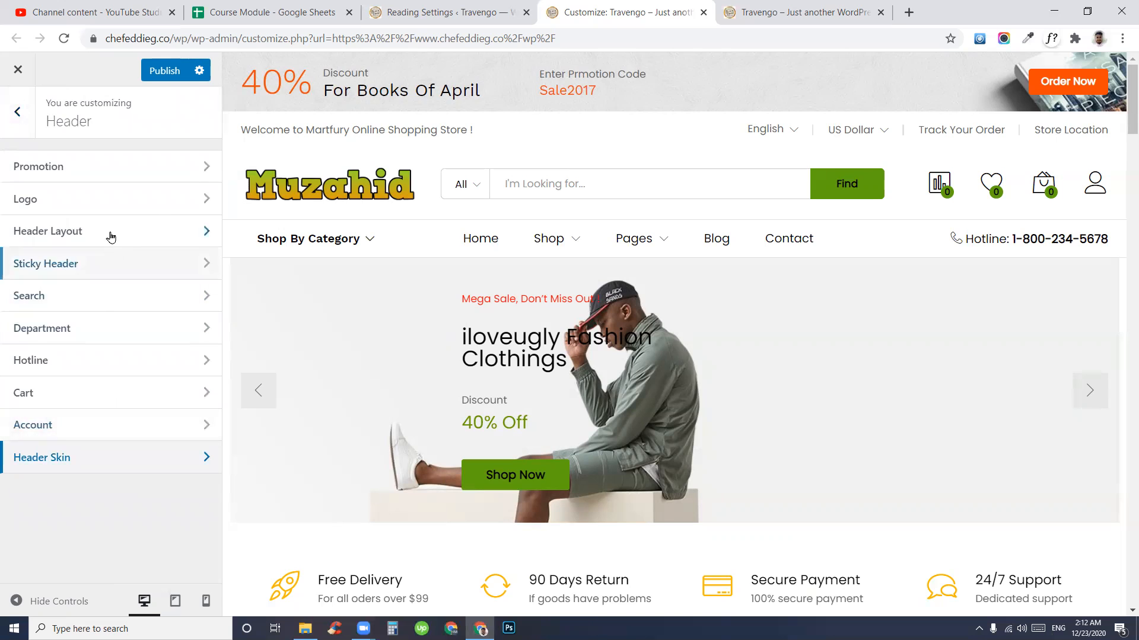
- Publish all the storefront header changes from the main Customizer panel
click(6, 127)
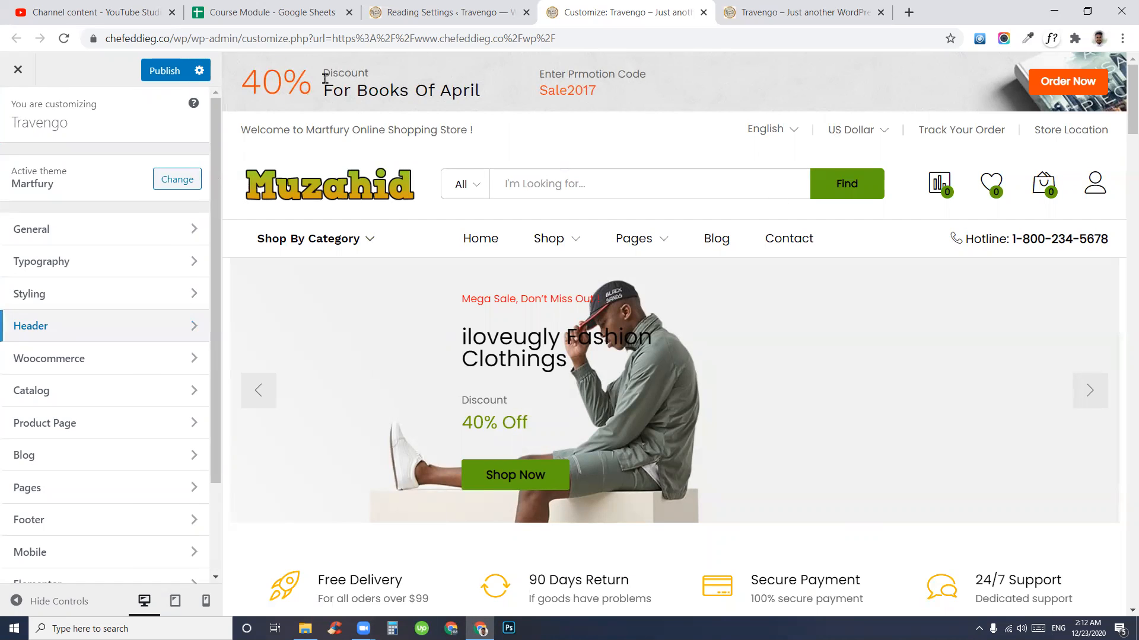
drag(325, 78, 666, 86)
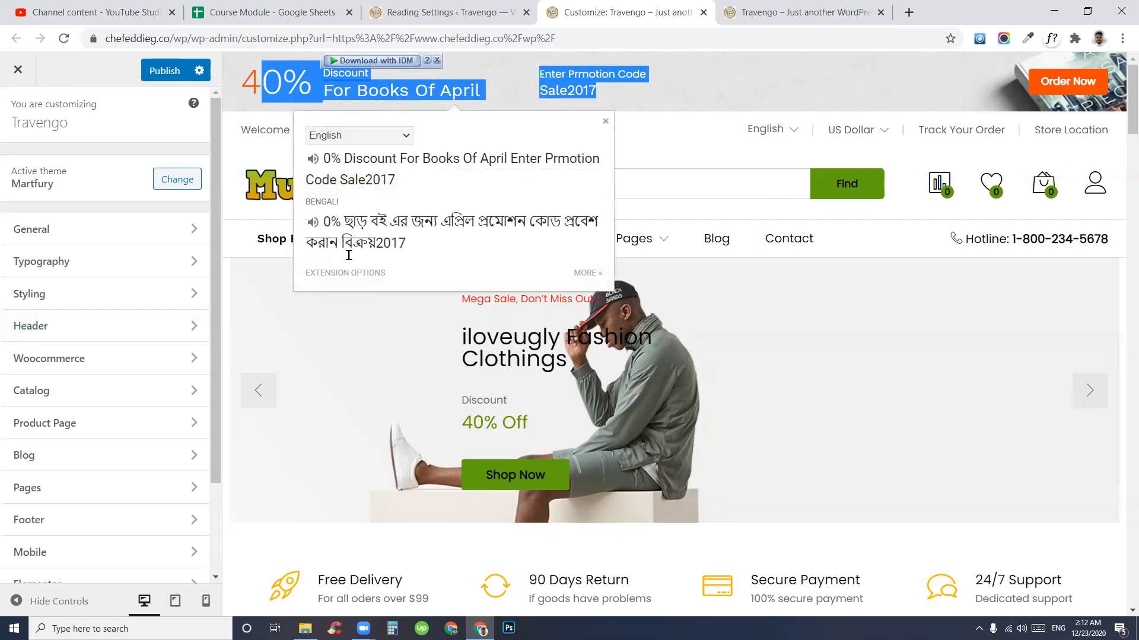
click(884, 223)
drag(658, 234, 633, 136)
click(639, 140)
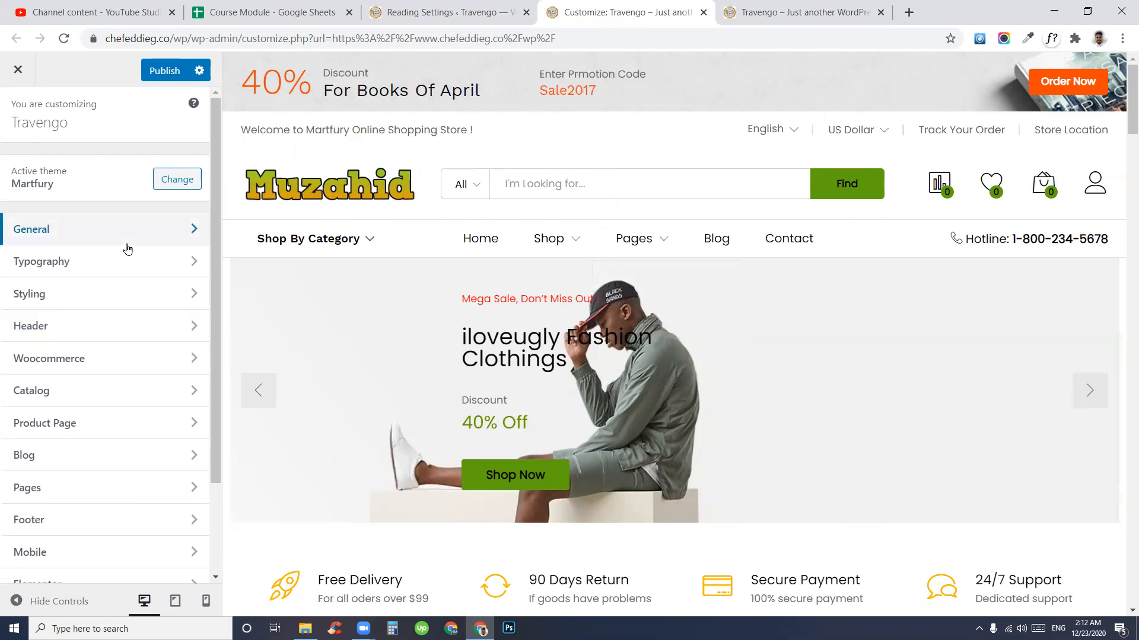
click(156, 79)
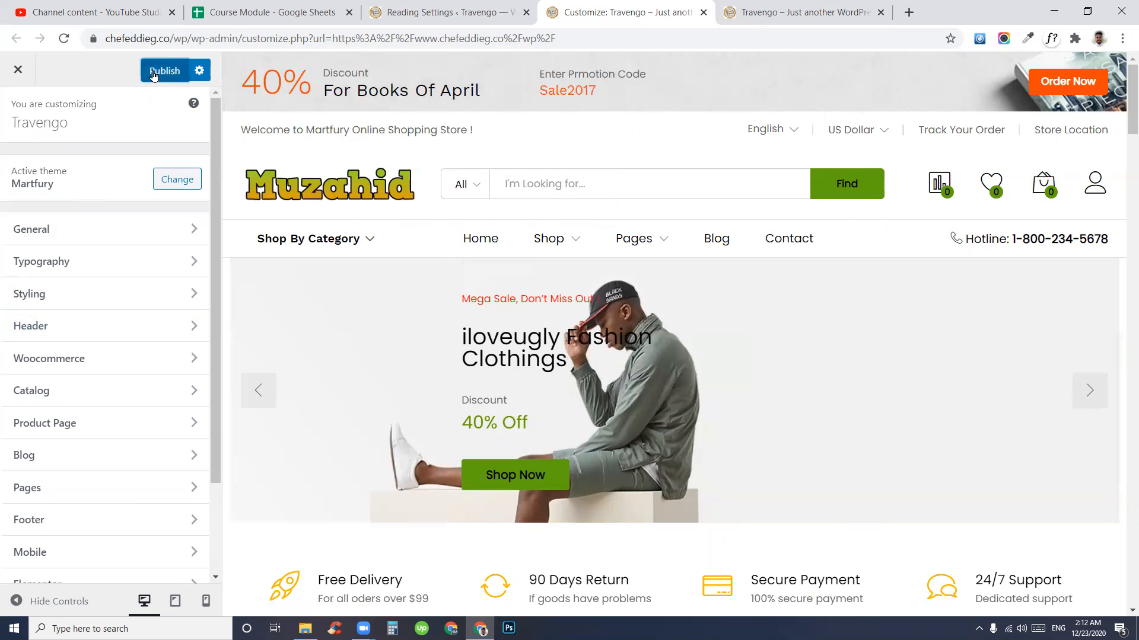
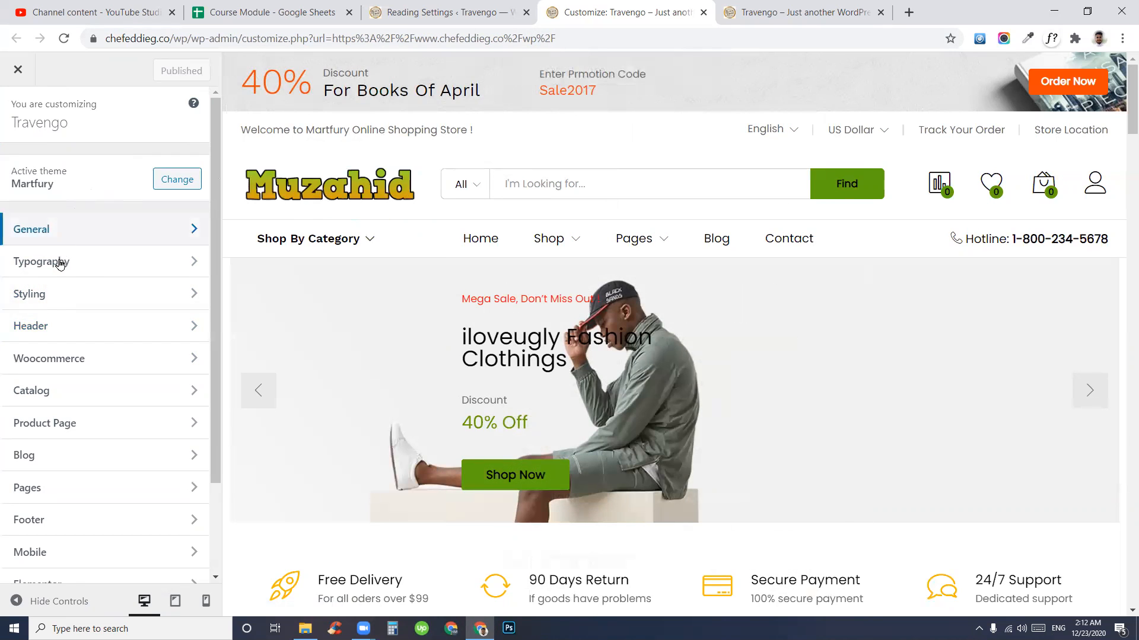
- Switch to the 'Travengo – Just another WordPress' tab to see the live site
click(733, 7)
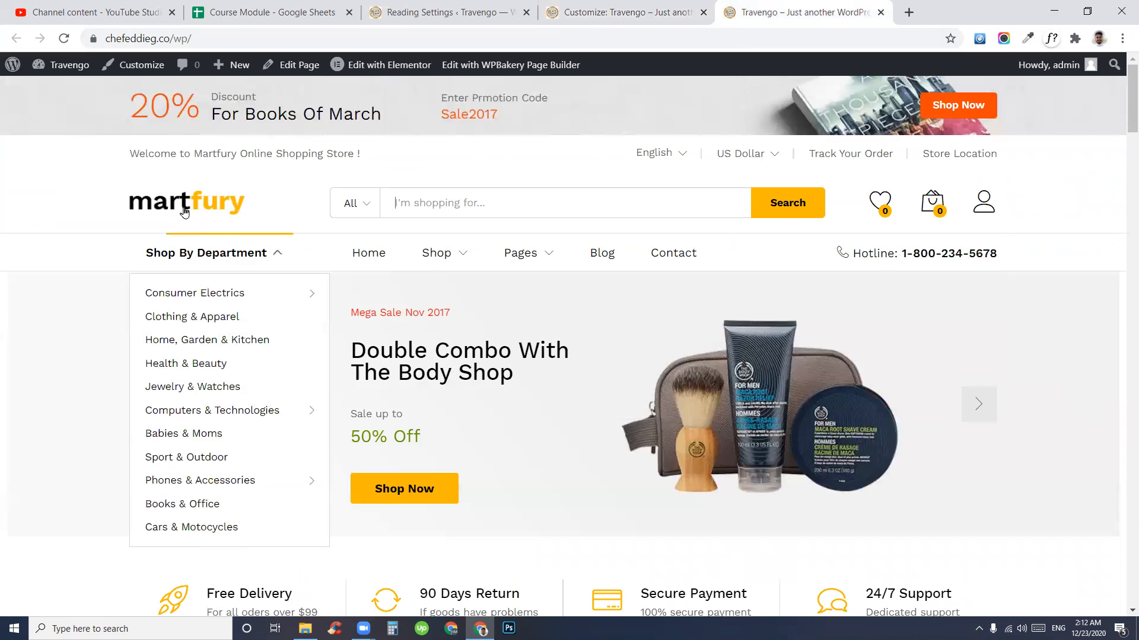
- Reload the storefront and inspect the top-bar welcome message and links
click(64, 39)
mouse_move(569, 261)
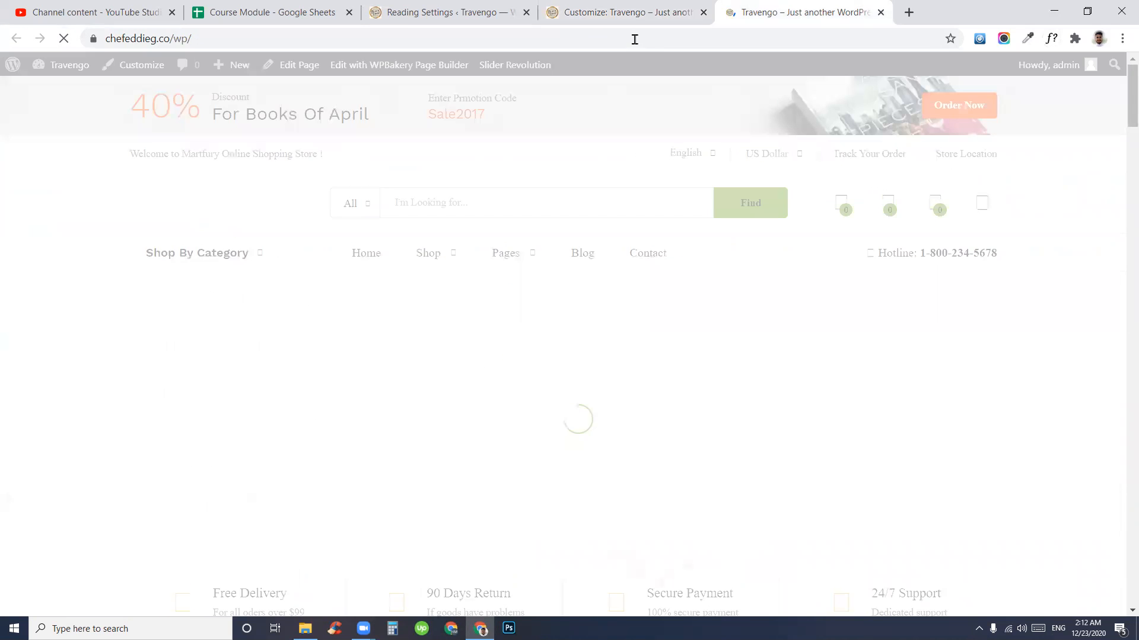
click(775, 37)
click(775, 37)
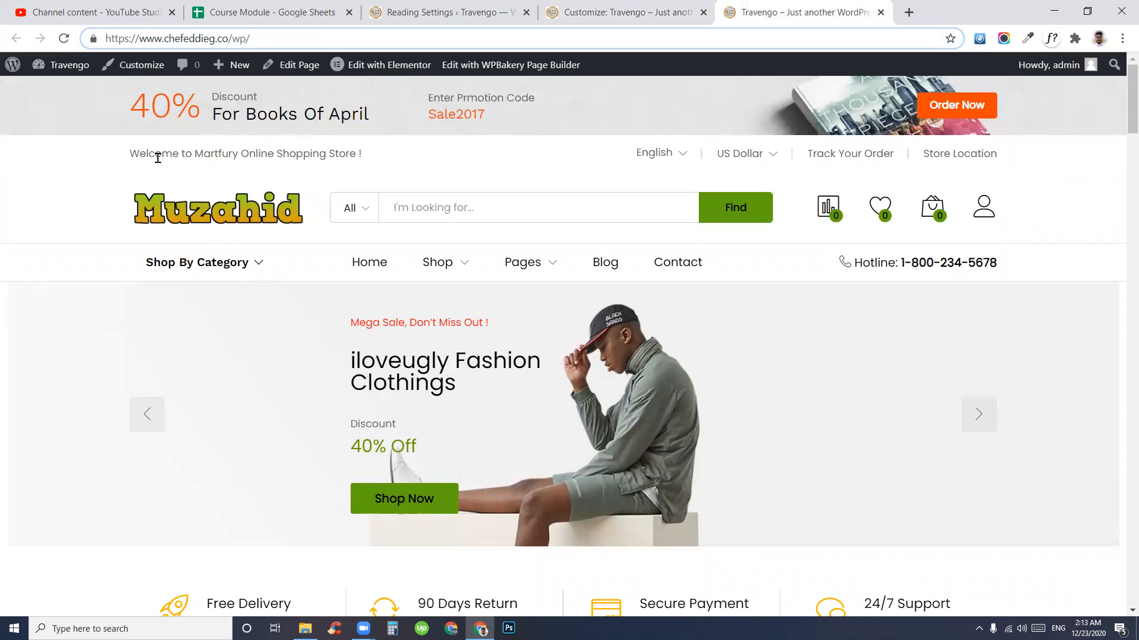
drag(129, 155, 290, 155)
click(376, 160)
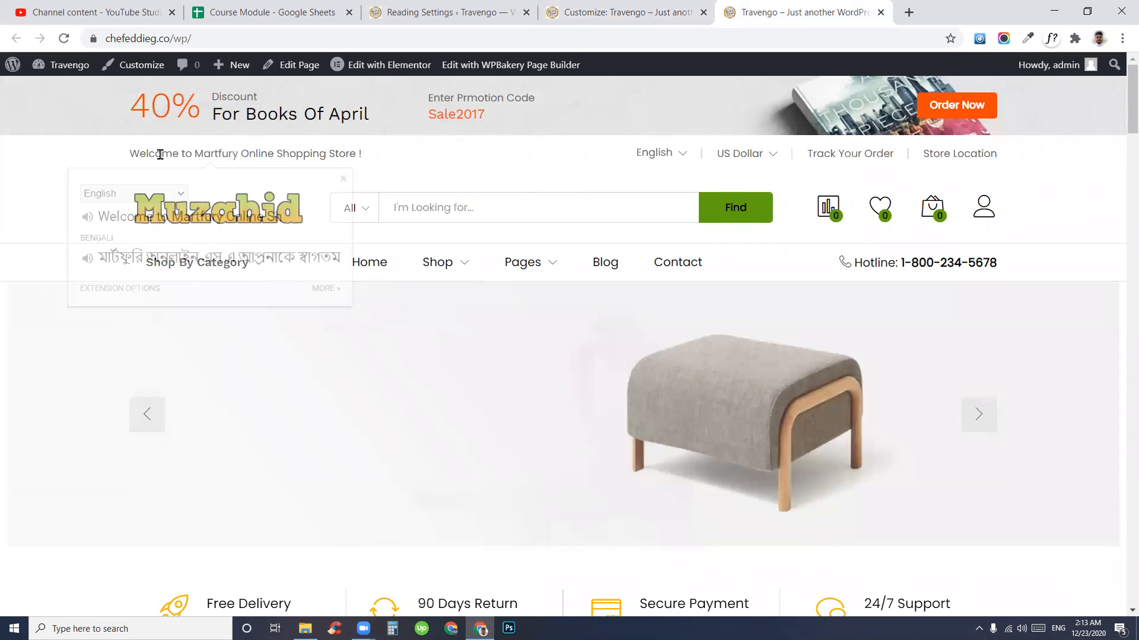
drag(129, 153, 444, 161)
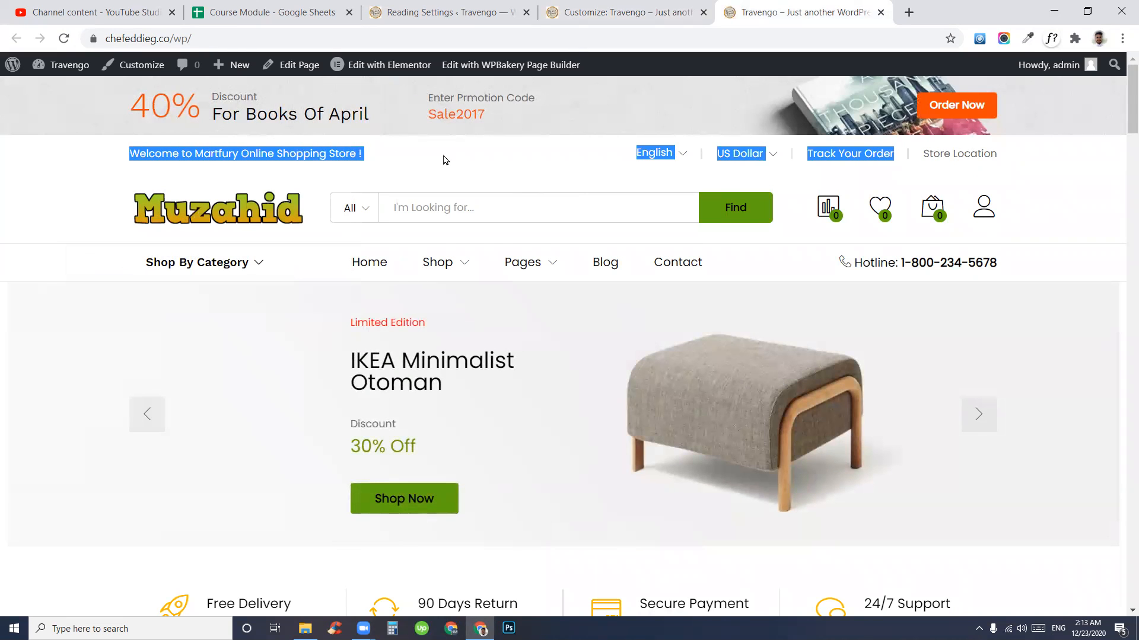
click(653, 173)
- Check the top-bar language choices, then go back to the 'Customize: Travengo' tab
click(688, 155)
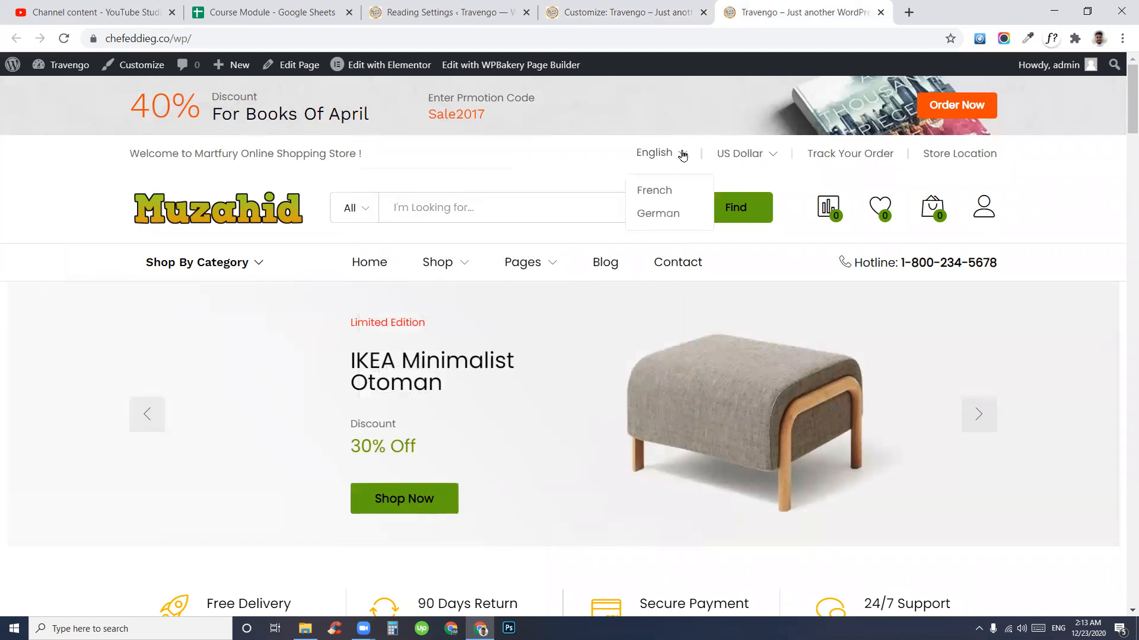
scroll(686, 178, down, 1)
drag(1029, 131, 138, 132)
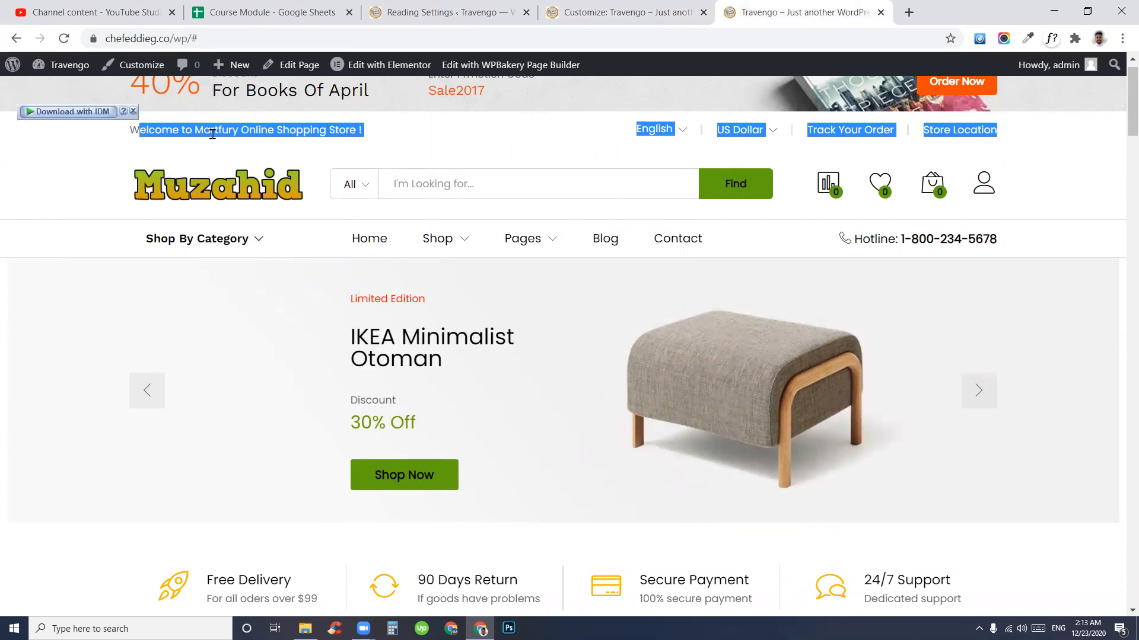
click(419, 125)
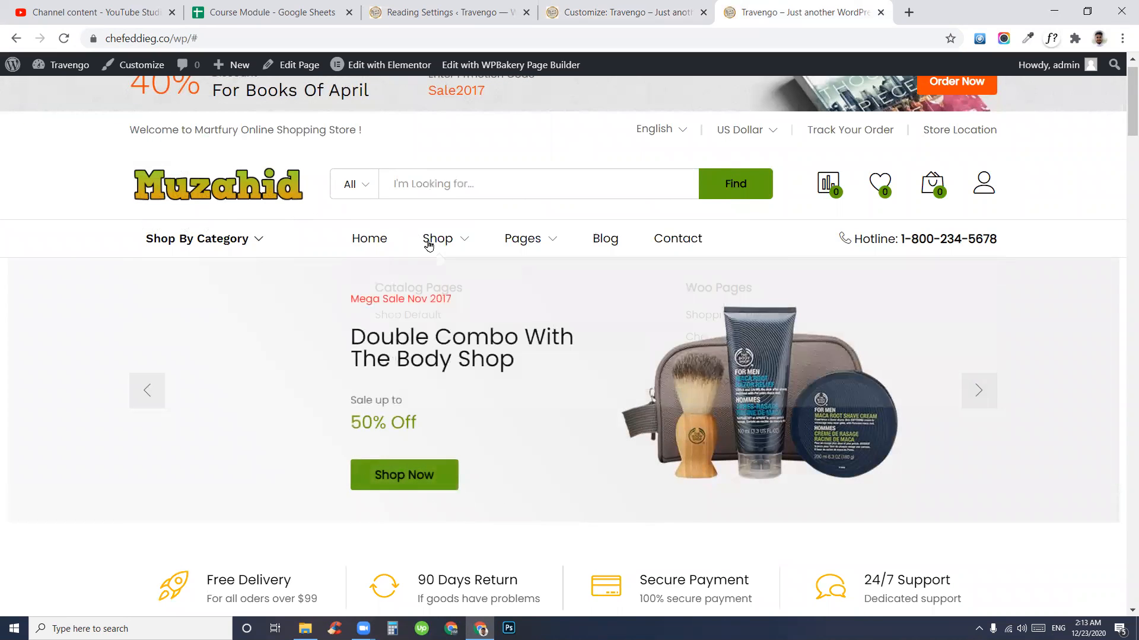
mouse_move(451, 245)
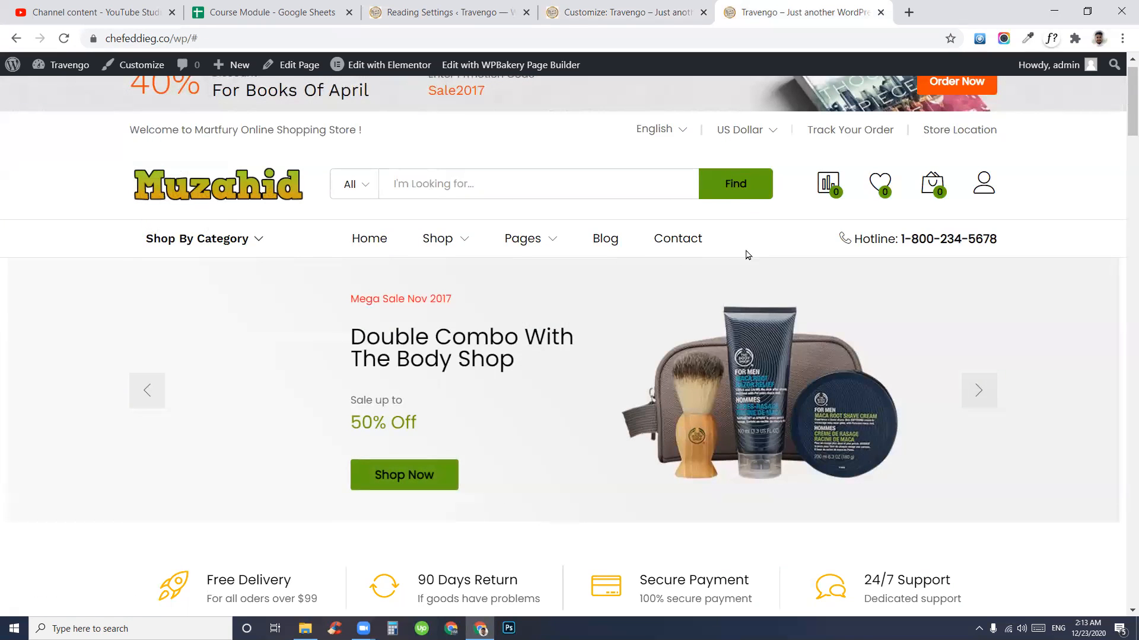
scroll(563, 267, up, 1)
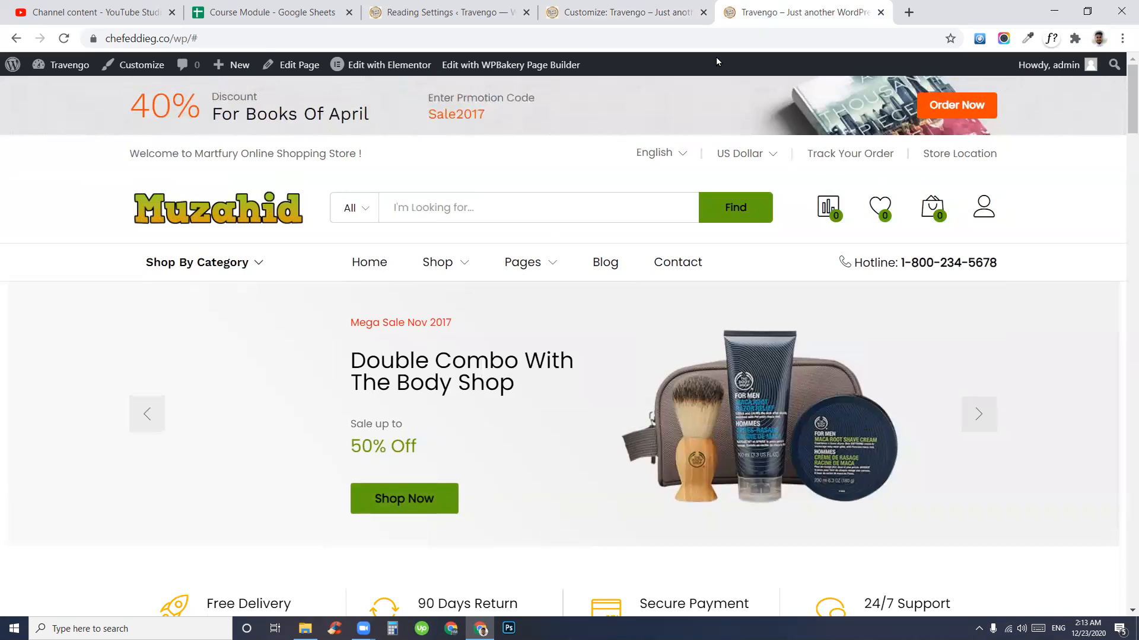
click(712, 9)
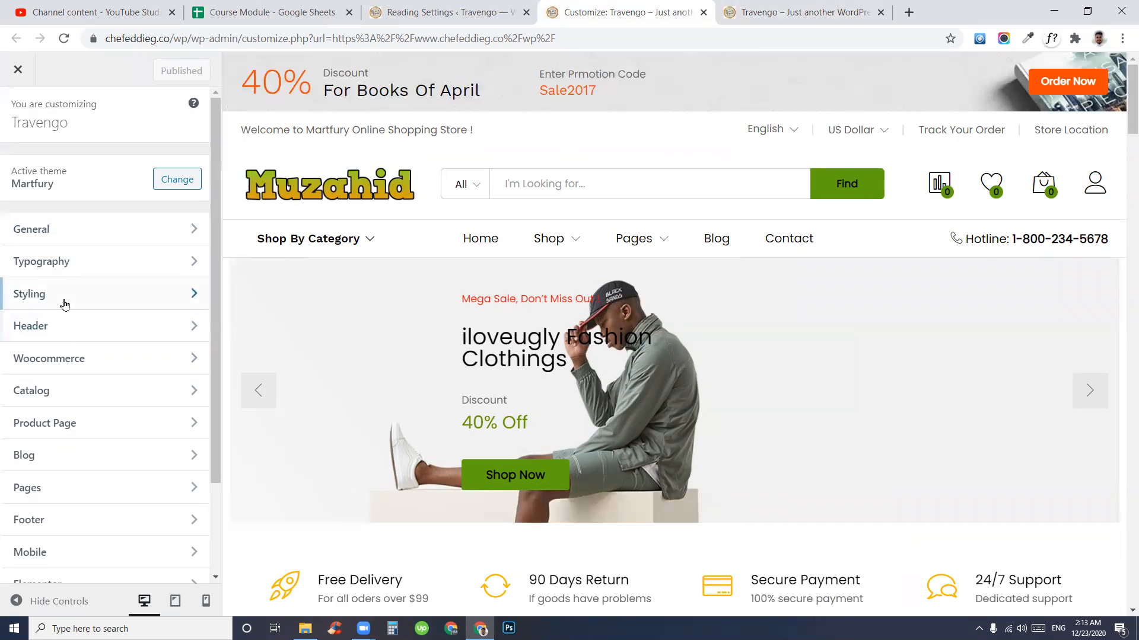
- Move the Customizer tab before Reading Settings and switch to the Reading Settings page
drag(672, 4, 544, 41)
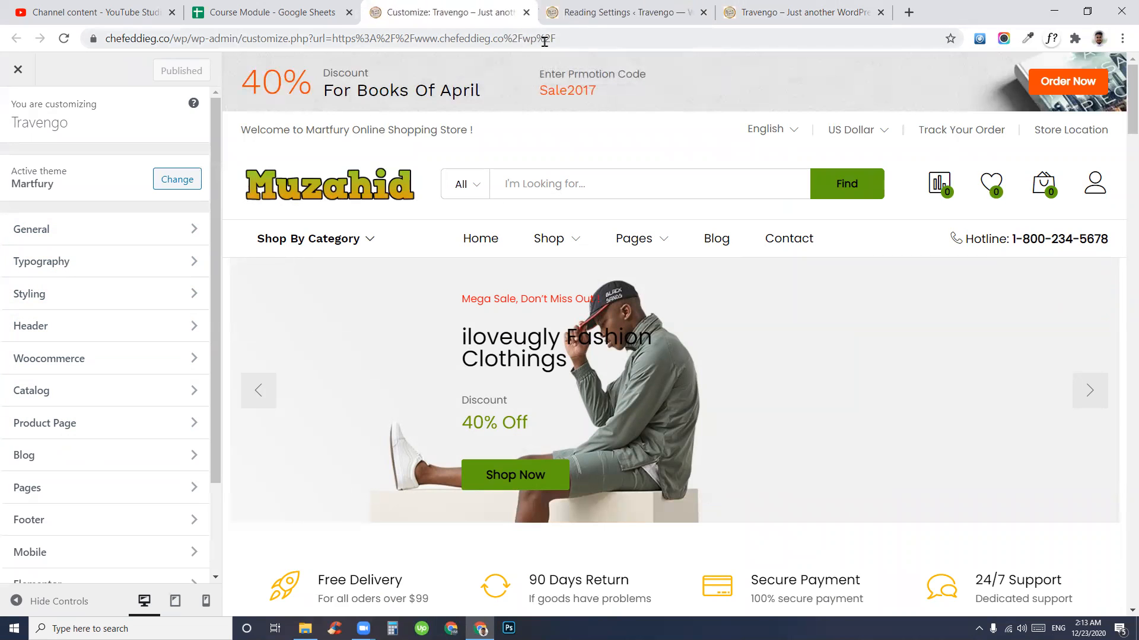
click(608, 12)
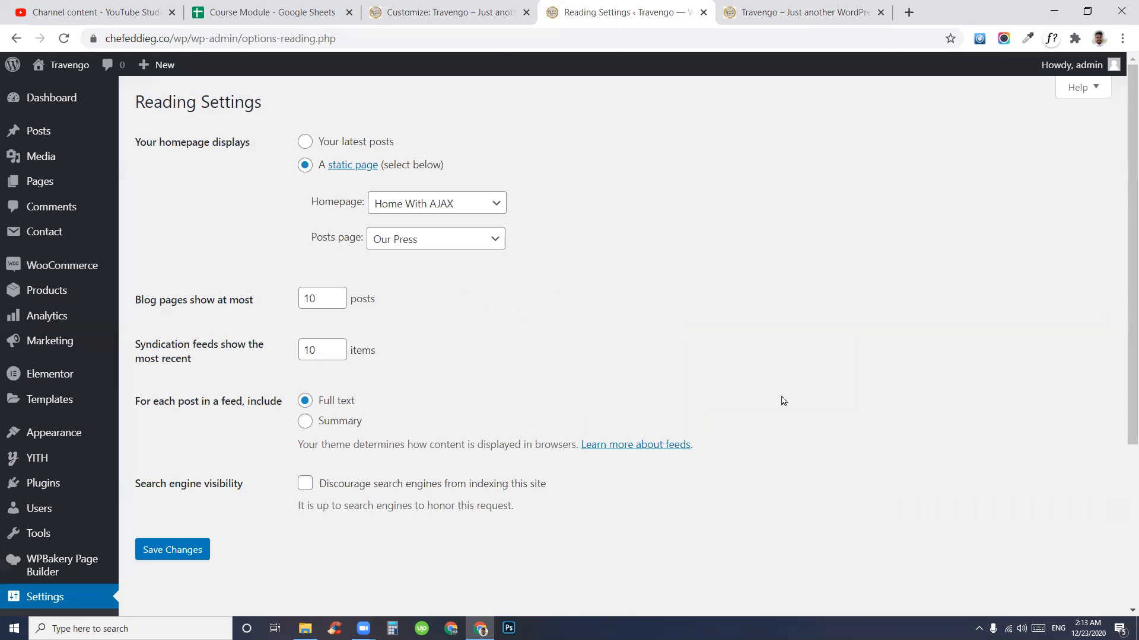
drag(239, 39, 469, 38)
click(713, 343)
- Examine the welcome message line in the storefront's top bar
click(773, 7)
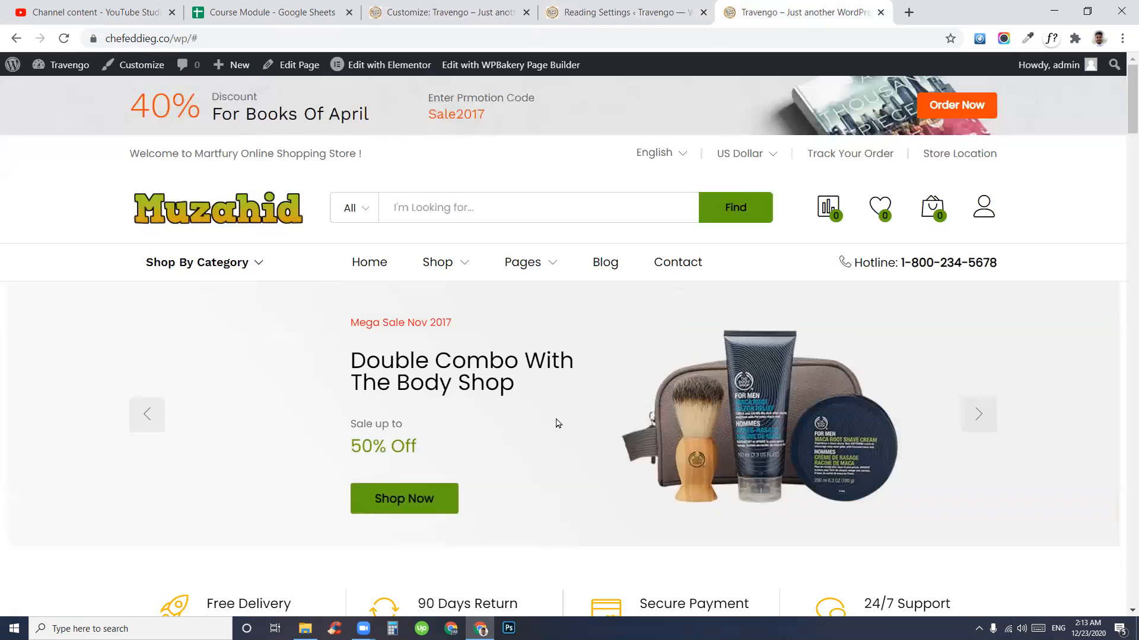
drag(129, 154, 371, 162)
click(318, 158)
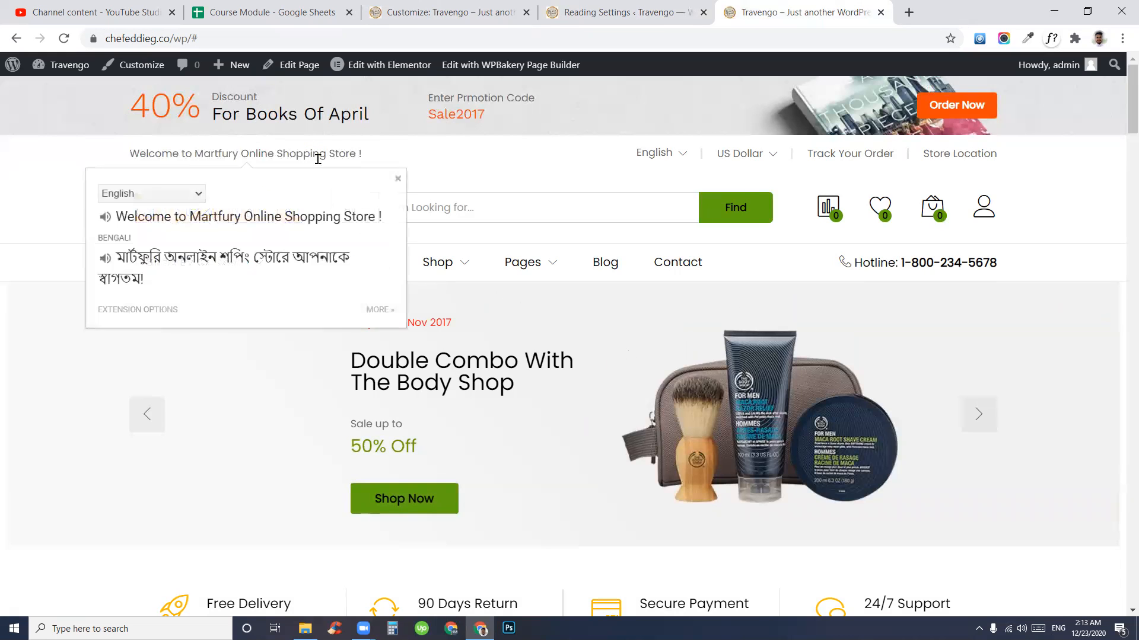
triple_click(319, 159)
- From Reading Settings, go to Appearance > Widgets
click(618, 9)
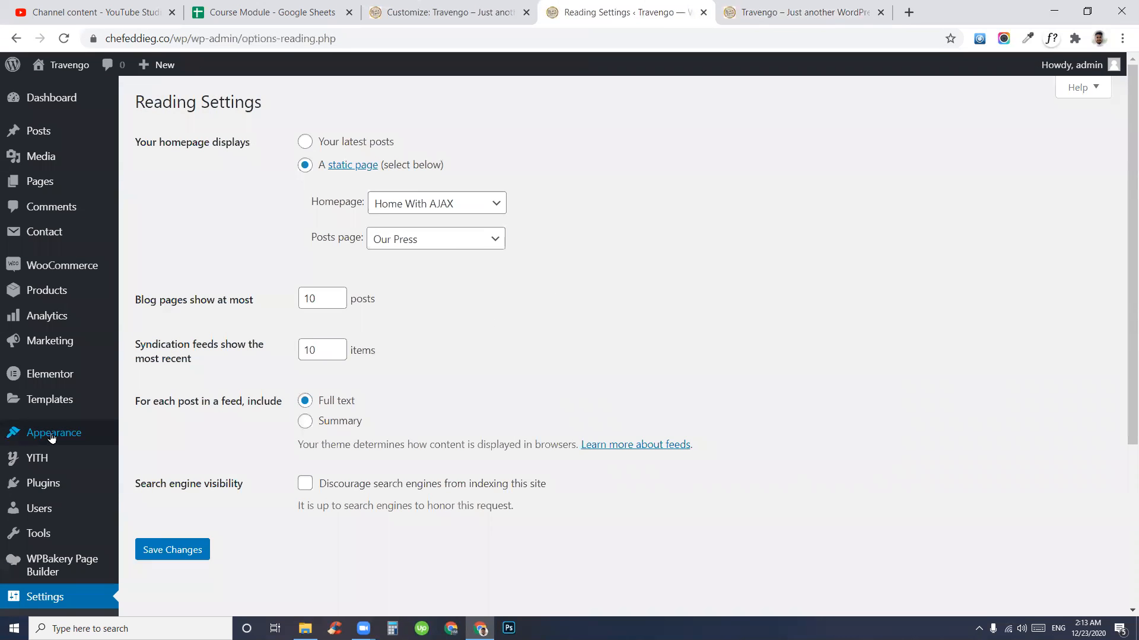
mouse_move(42, 439)
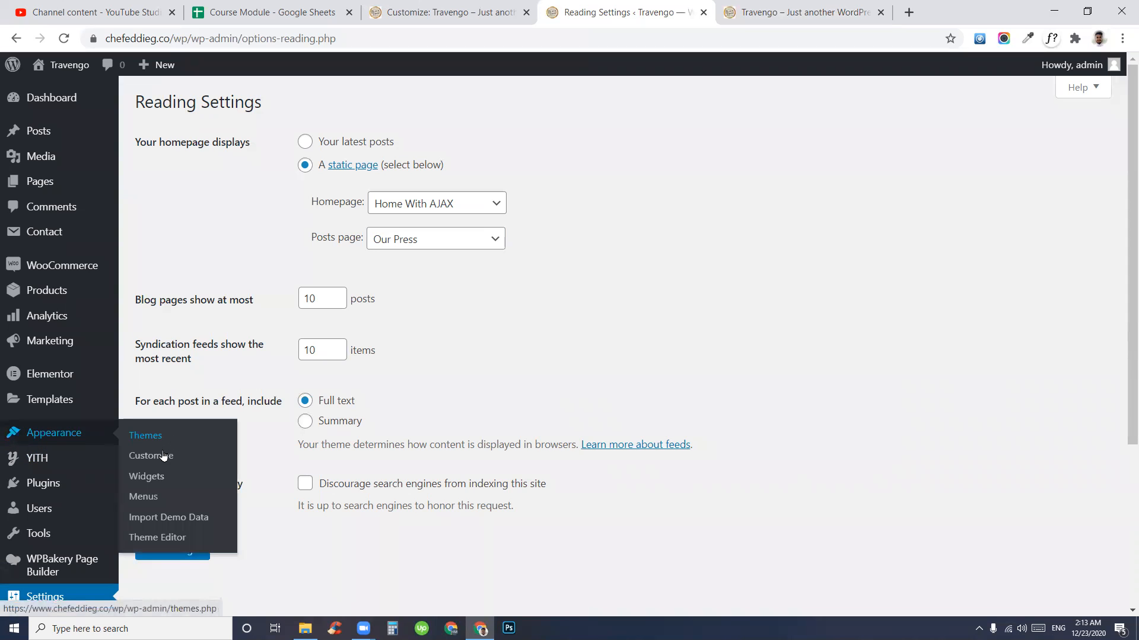
click(149, 483)
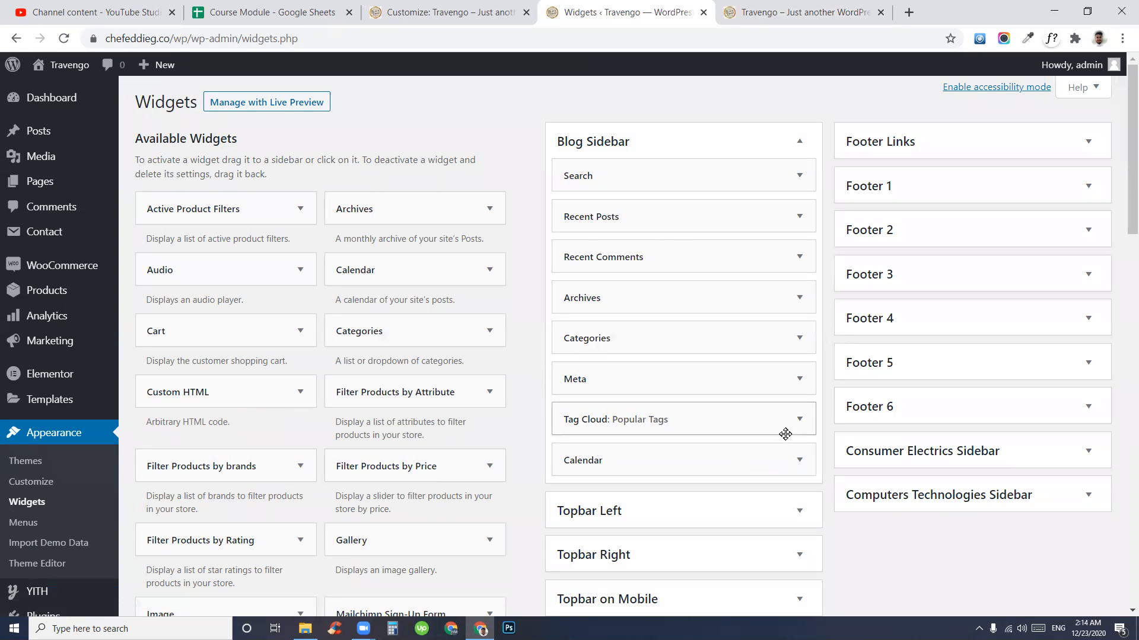
- Review the storefront welcome message, then return to the Widgets page
scroll(780, 446, down, 7)
scroll(779, 446, up, 4)
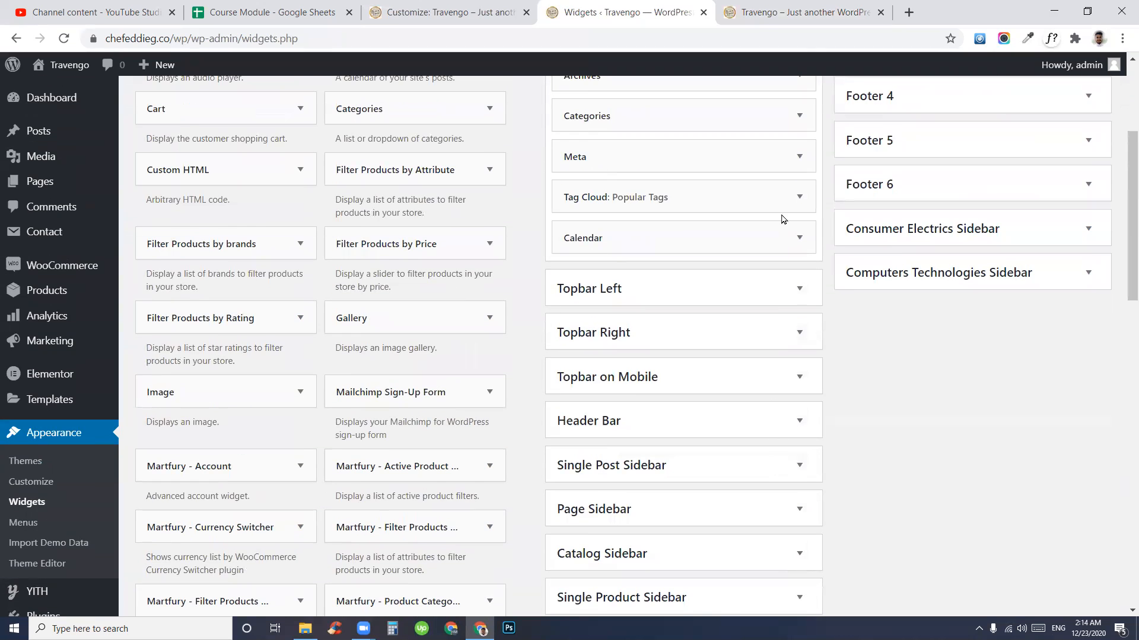
click(795, 11)
click(536, 190)
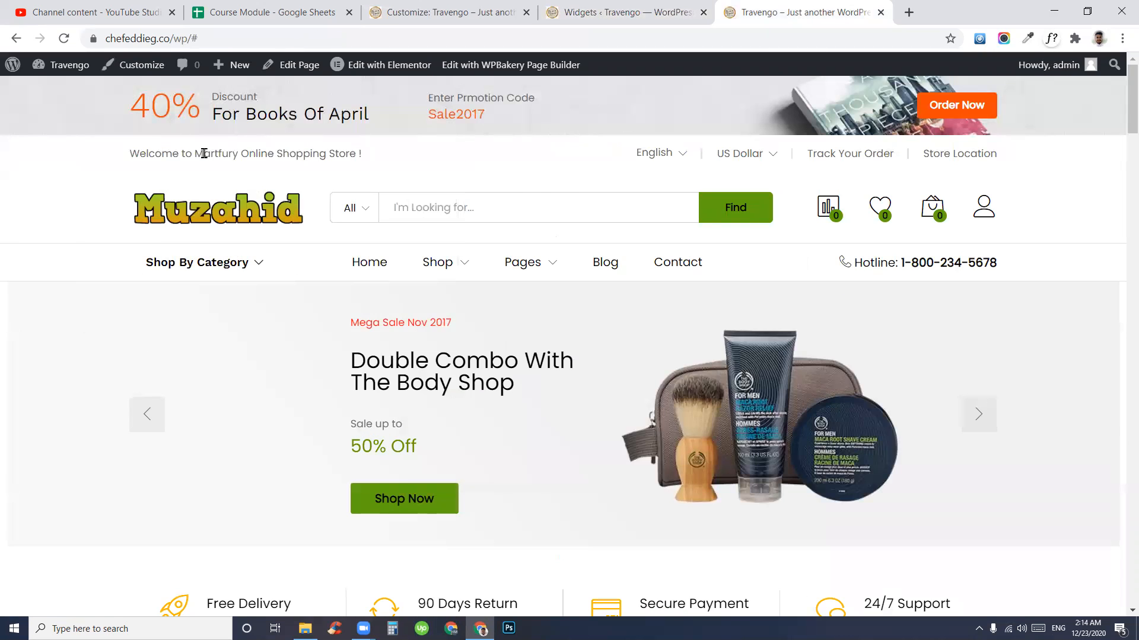
drag(203, 153, 362, 154)
click(616, 12)
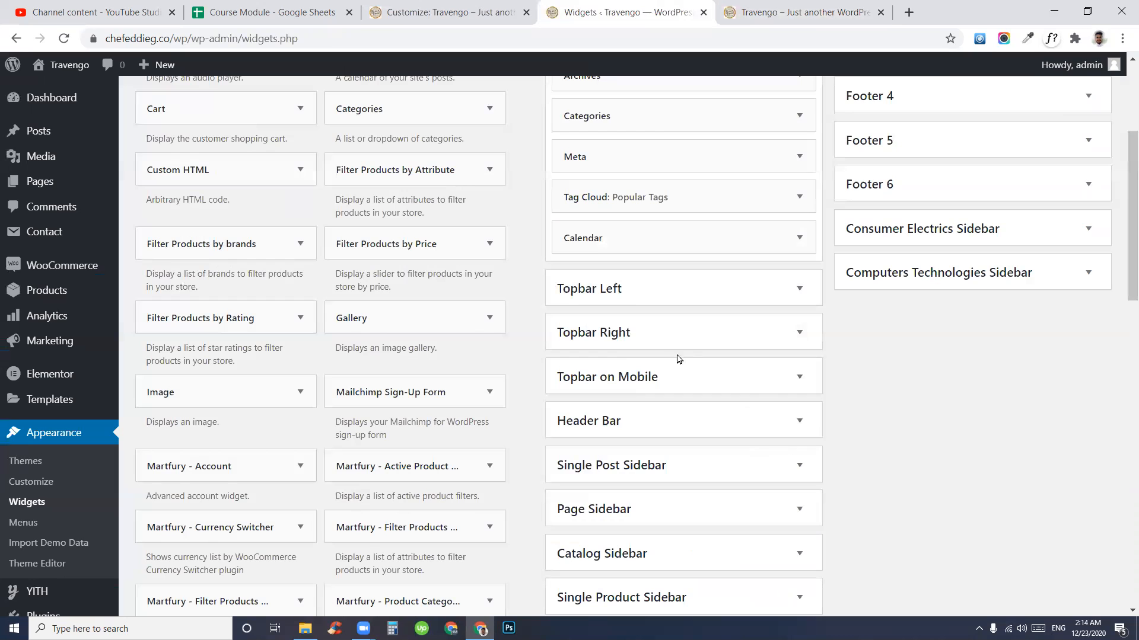
- Briefly expand and collapse the Topbar Left and Topbar Right widget areas
click(742, 291)
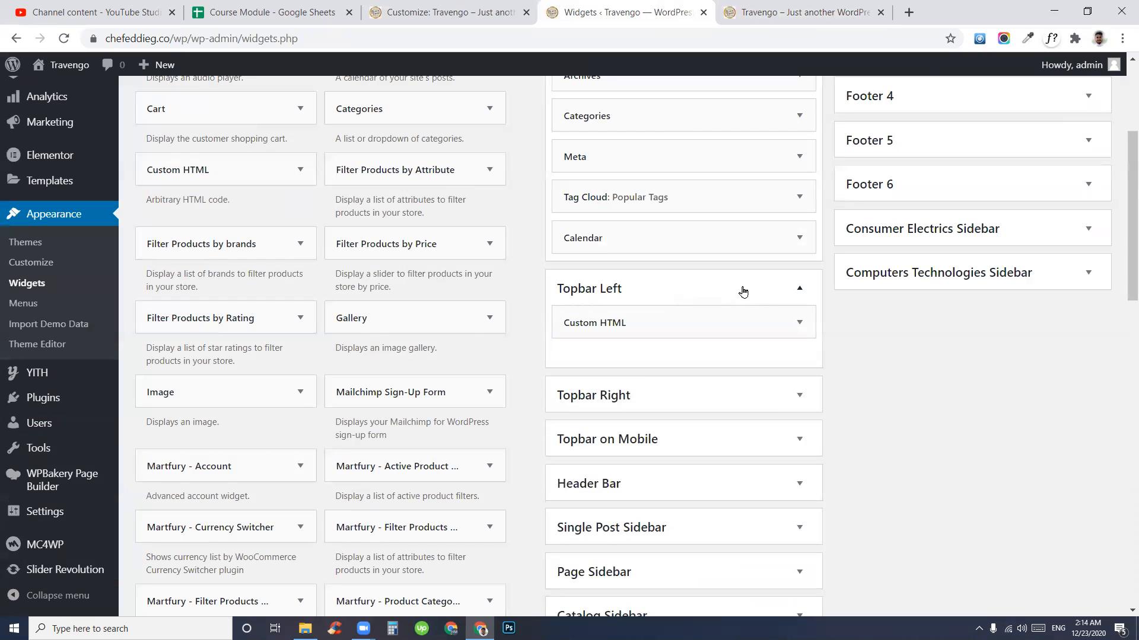
click(710, 295)
click(688, 339)
click(686, 338)
- Compare the storefront's banner and top-bar links, then expand Topbar Left in Widgets
click(801, 12)
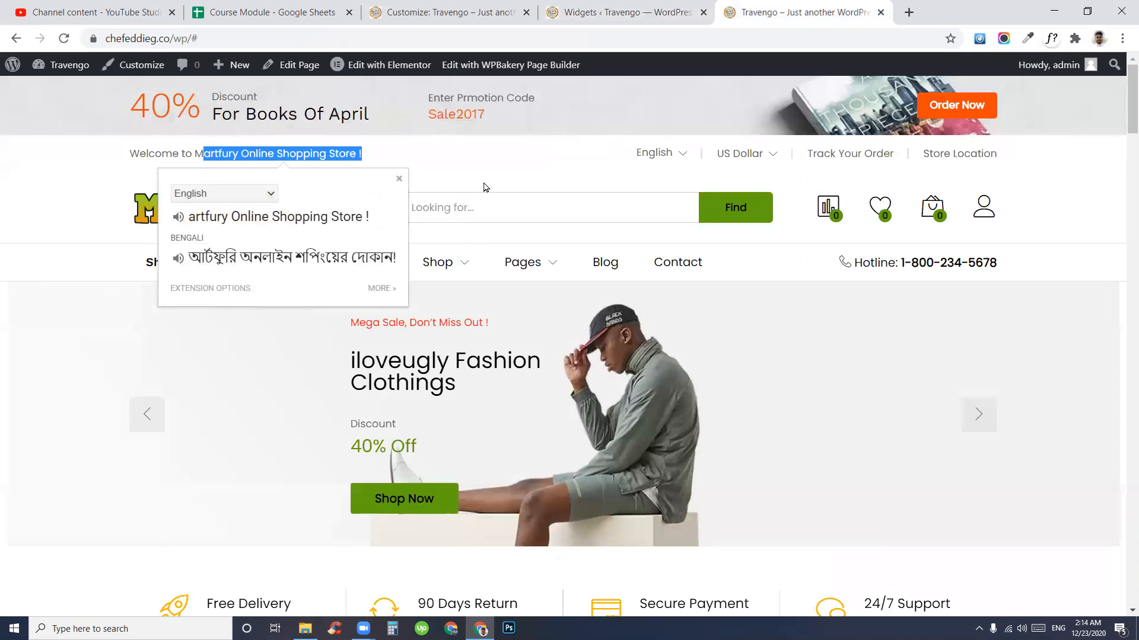
click(493, 165)
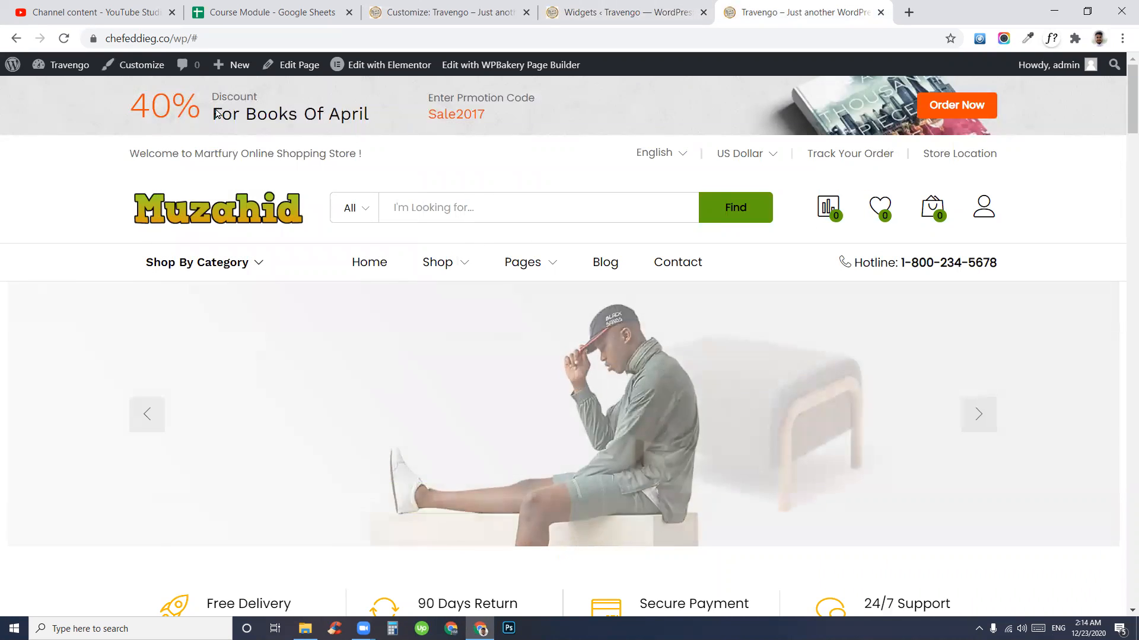
drag(617, 135, 195, 98)
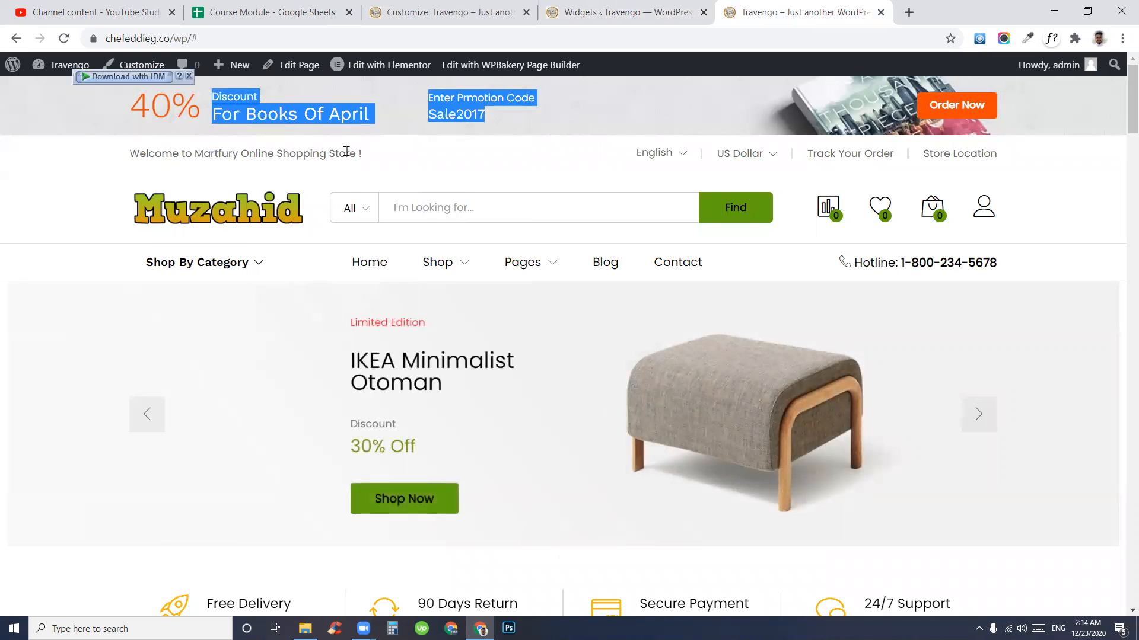
click(499, 152)
click(620, 145)
mouse_move(183, 154)
mouse_down()
mouse_move(384, 159)
mouse_move(162, 153)
mouse_up()
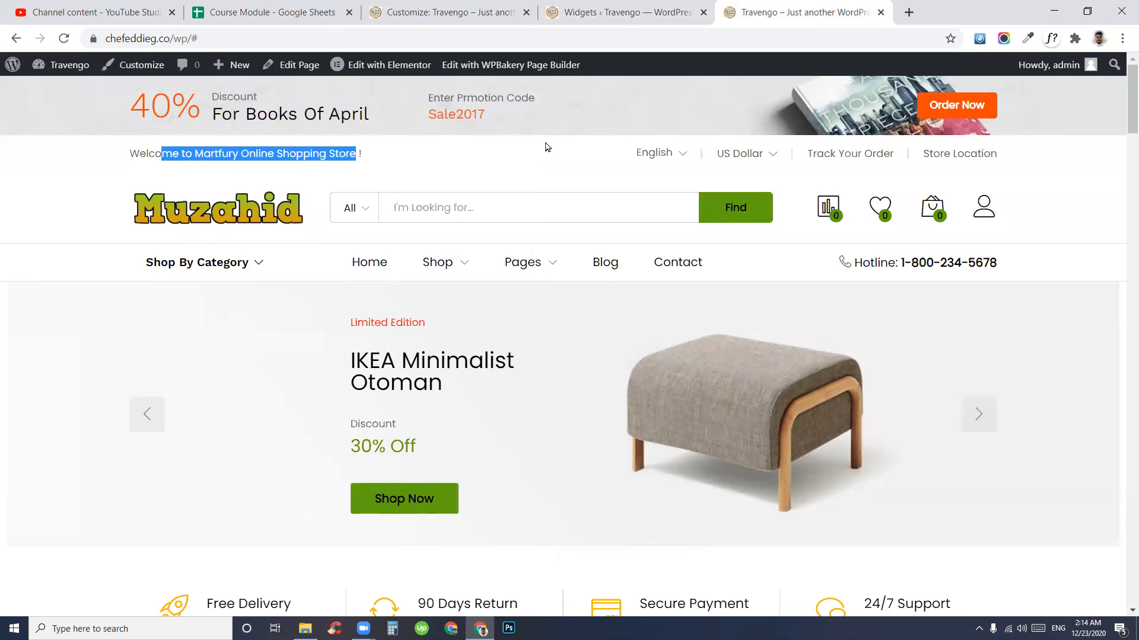
drag(701, 149, 903, 153)
click(409, 170)
click(629, 12)
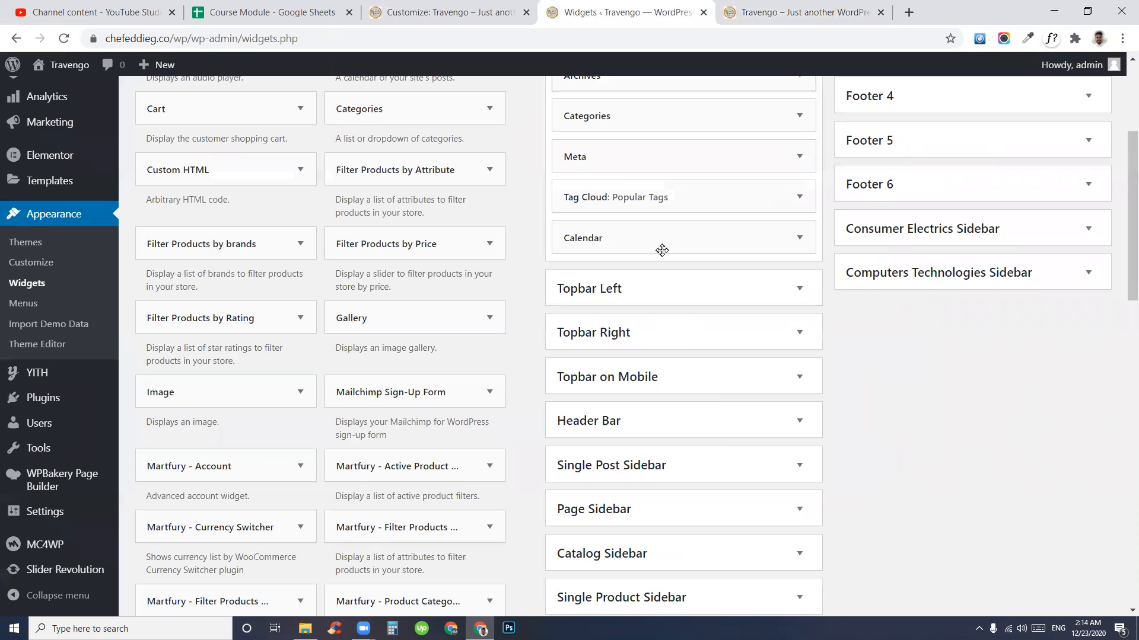
click(675, 296)
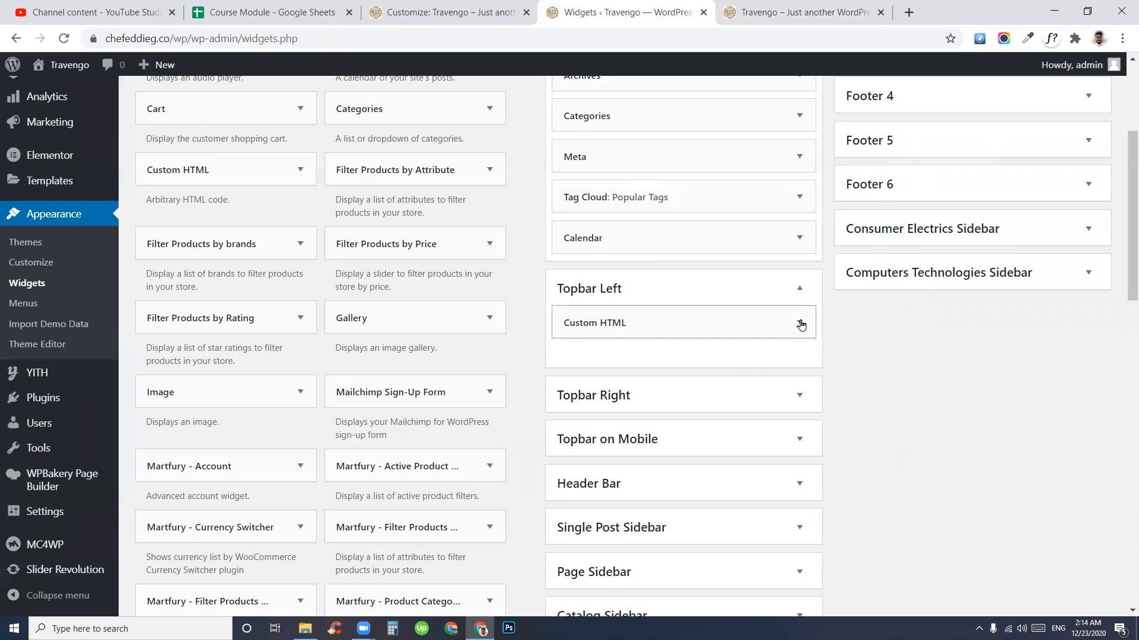
- Replace 'Martfury' with 'Muzahid' in the Topbar Left Custom HTML welcome text
click(799, 322)
scroll(692, 483, down, 3)
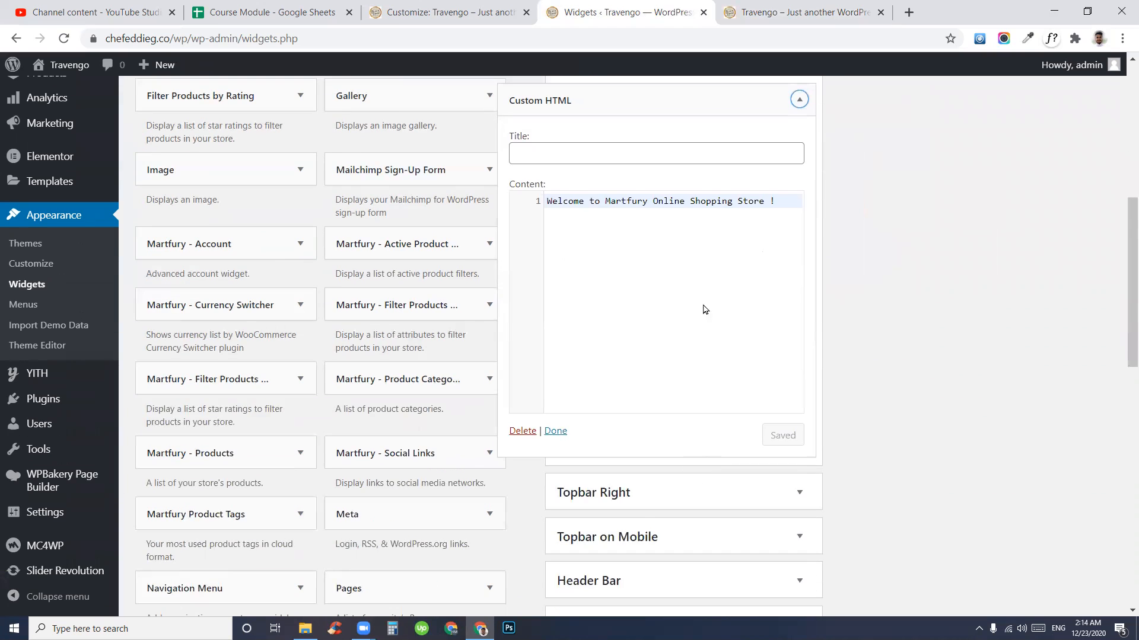
scroll(710, 305, up, 3)
drag(584, 419, 765, 426)
click(624, 427)
double_click(624, 428)
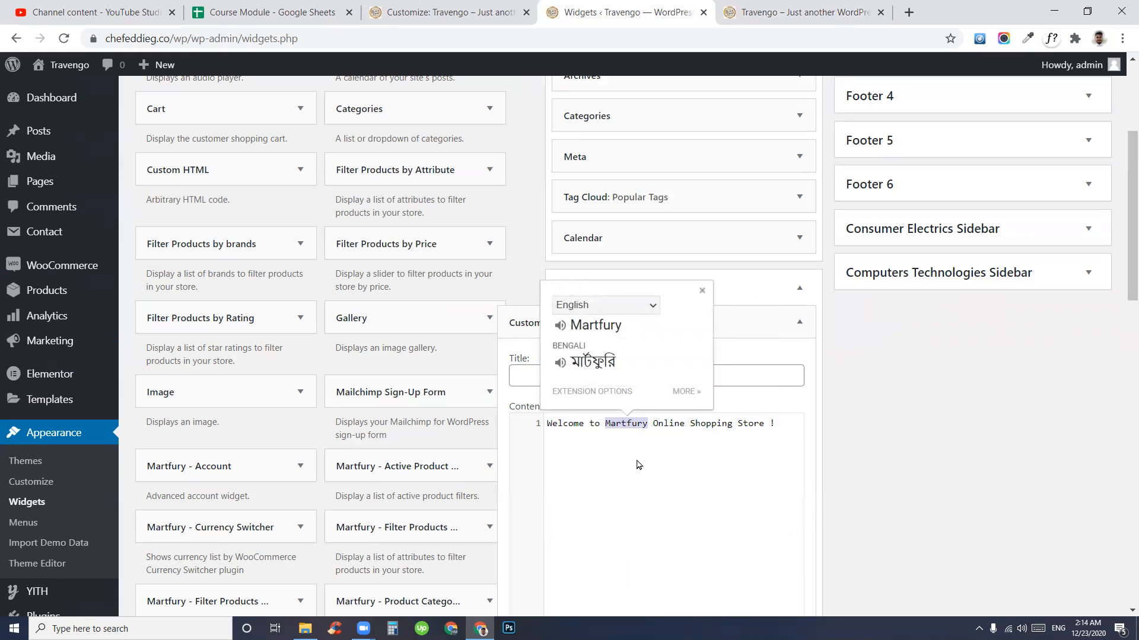
text(Muzh)
key(BackSpace)
text(ahid)
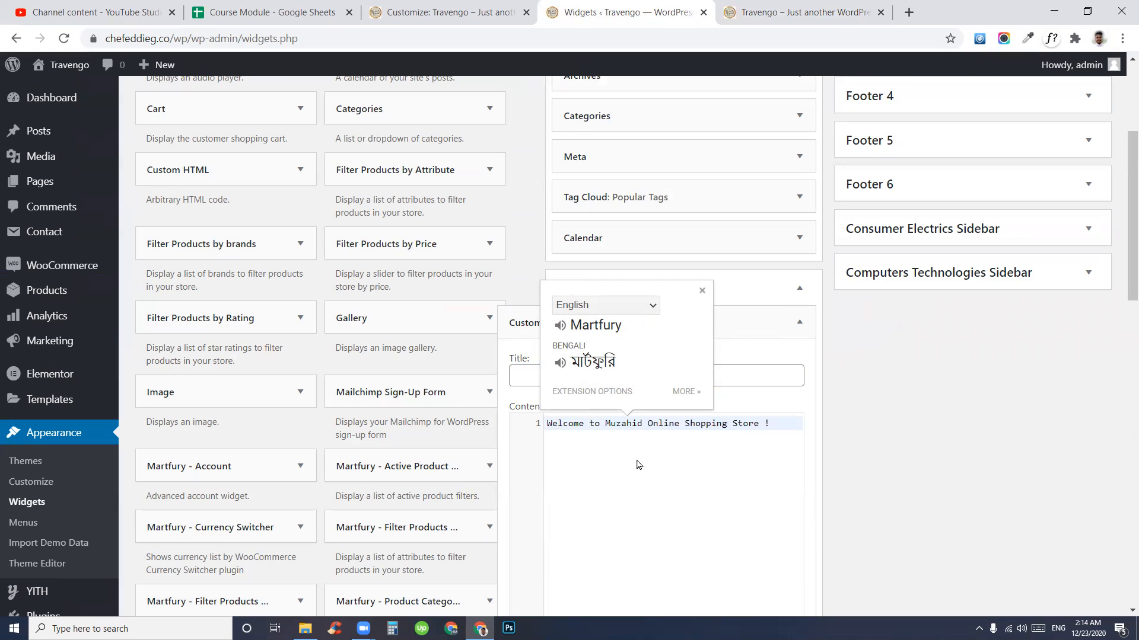
- Save the updated welcome widget and close its panel
click(726, 496)
scroll(747, 474, down, 3)
click(784, 440)
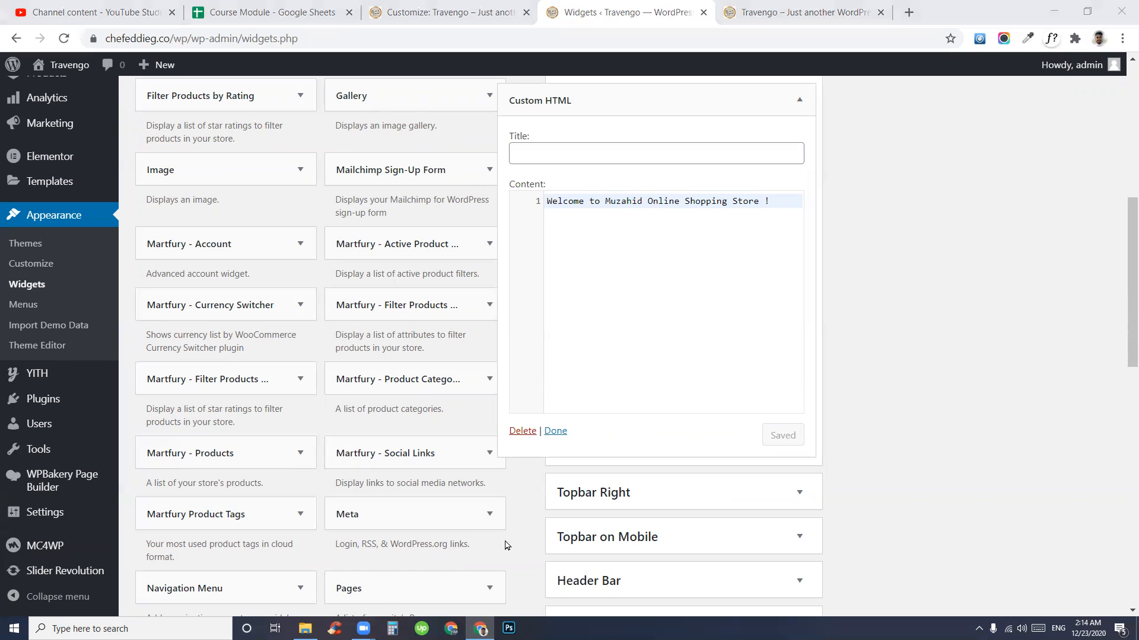
scroll(712, 332, up, 4)
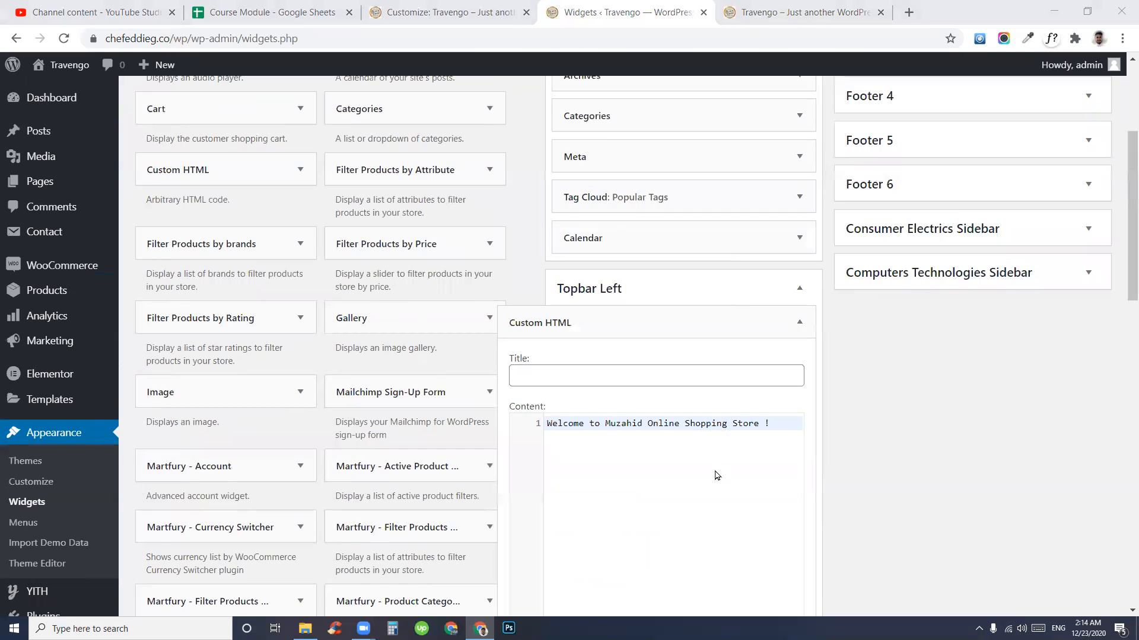
scroll(652, 332, down, 8)
click(550, 209)
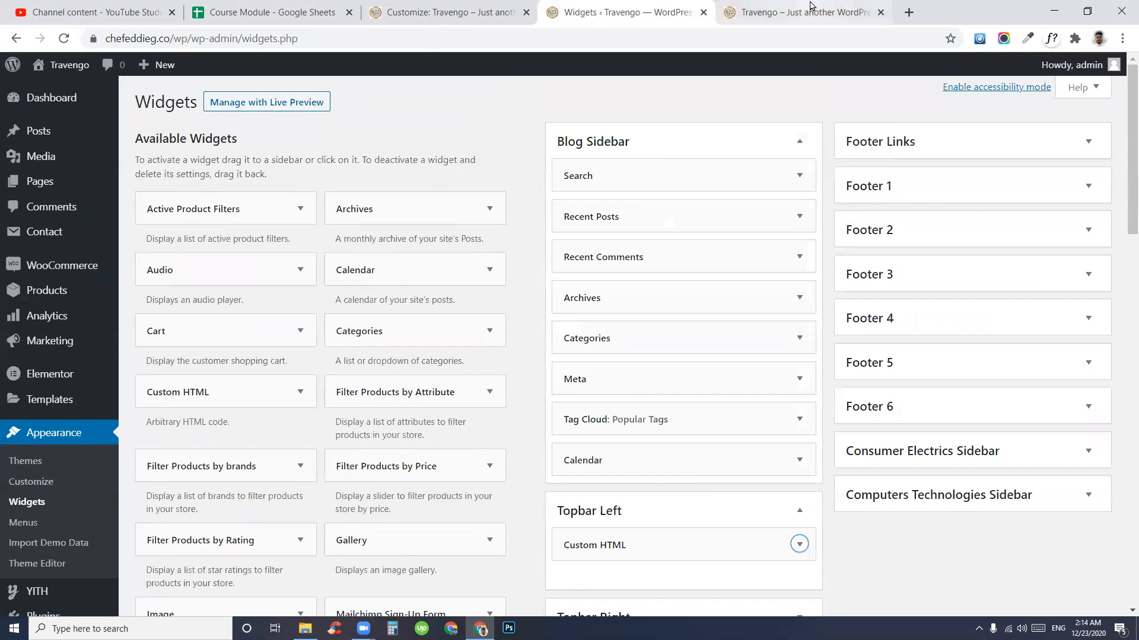
- Reload the storefront and confirm the new Muzahid welcome line and top-bar links
click(798, 12)
click(64, 38)
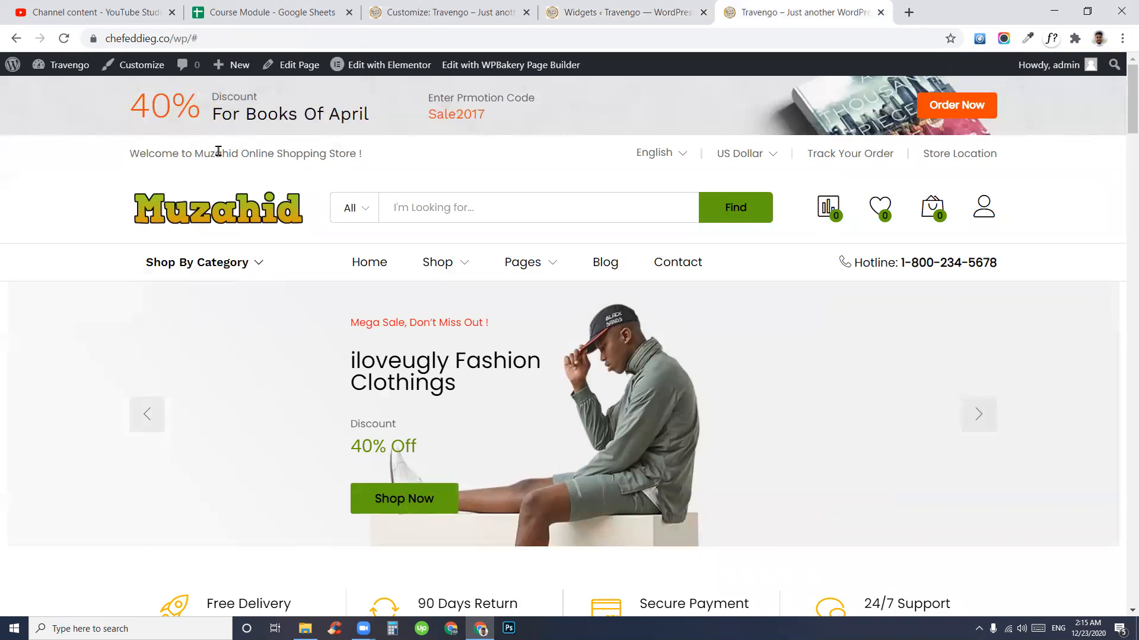
drag(197, 152, 362, 153)
click(261, 155)
mouse_move(130, 153)
mouse_down()
mouse_move(358, 153)
mouse_move(144, 153)
mouse_up()
click(378, 155)
click(678, 185)
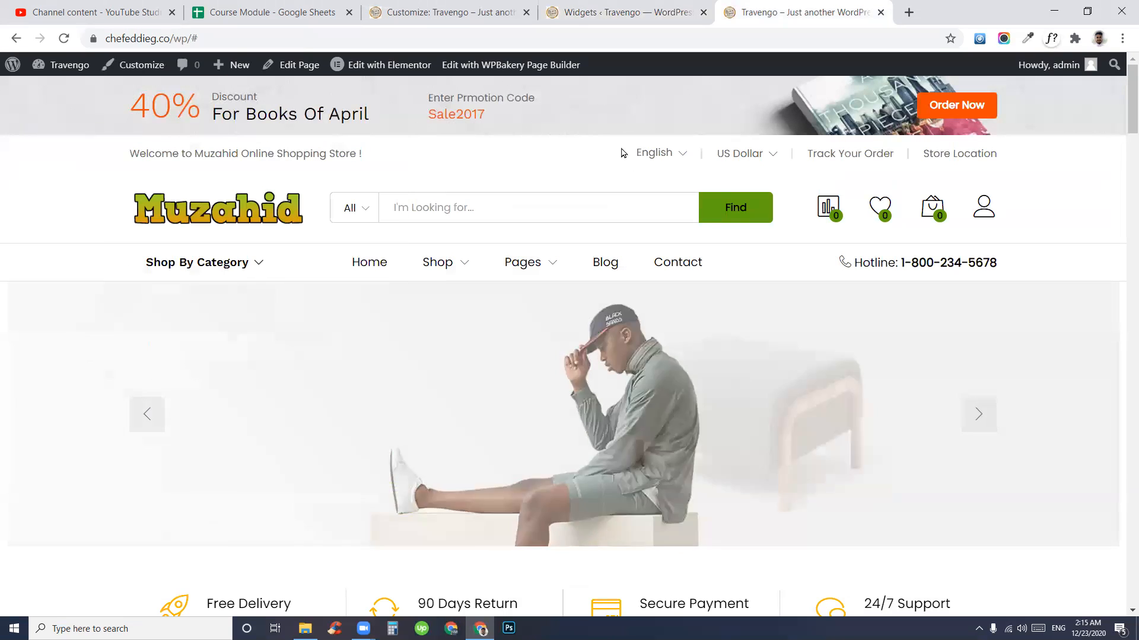
drag(622, 155, 964, 152)
- Expand Topbar Right and compare it with the storefront's language dropdown
click(671, 16)
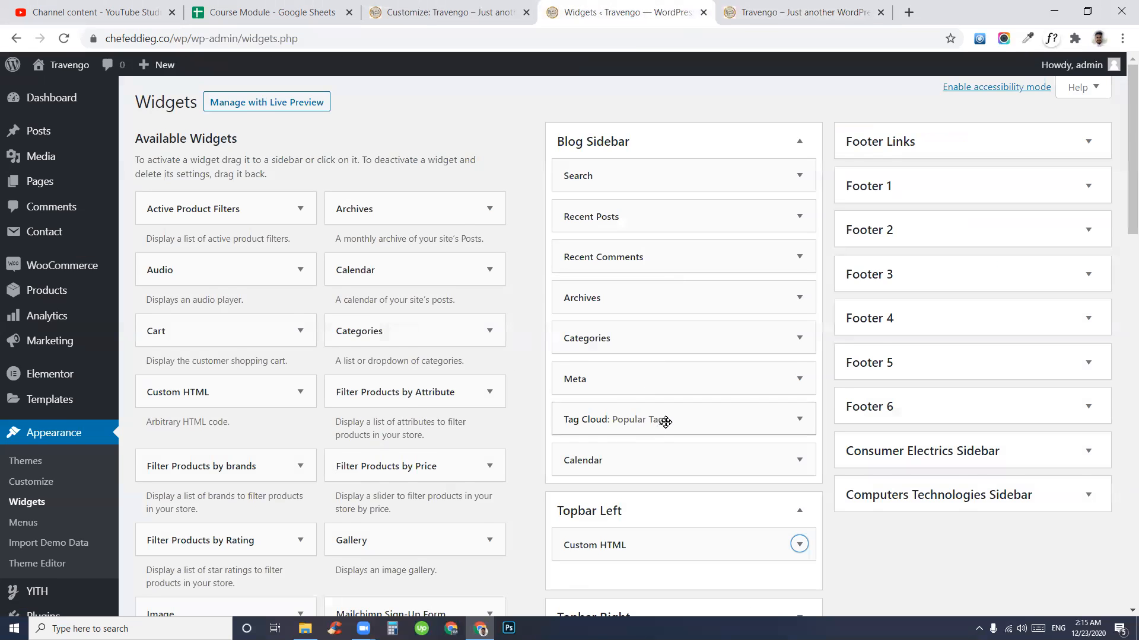
scroll(661, 424, down, 3)
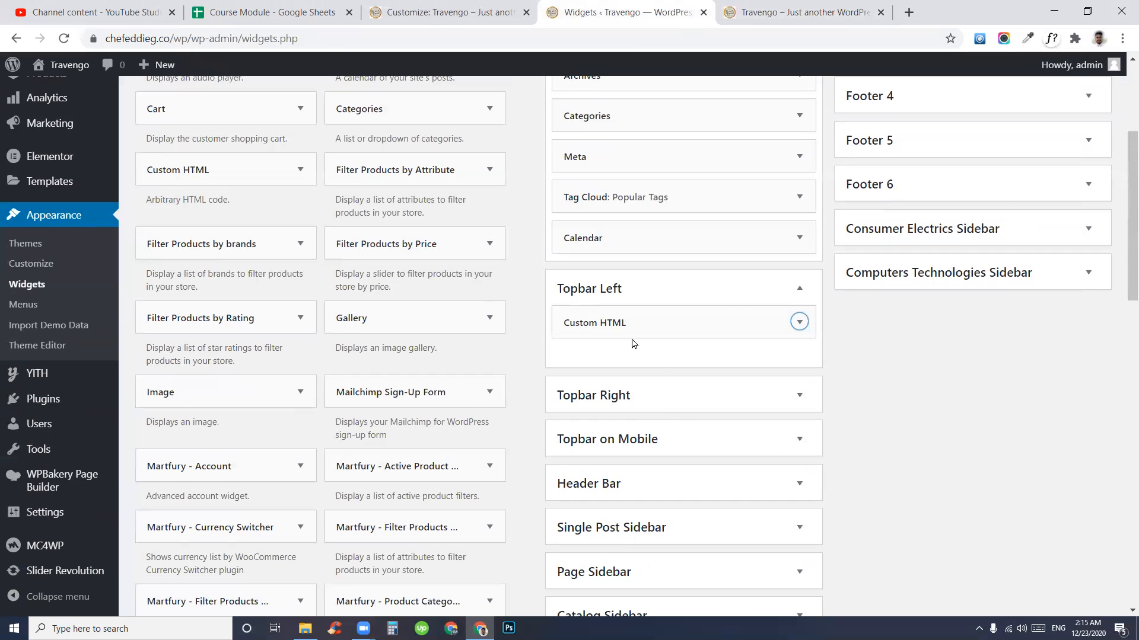
click(611, 396)
scroll(854, 420, down, 3)
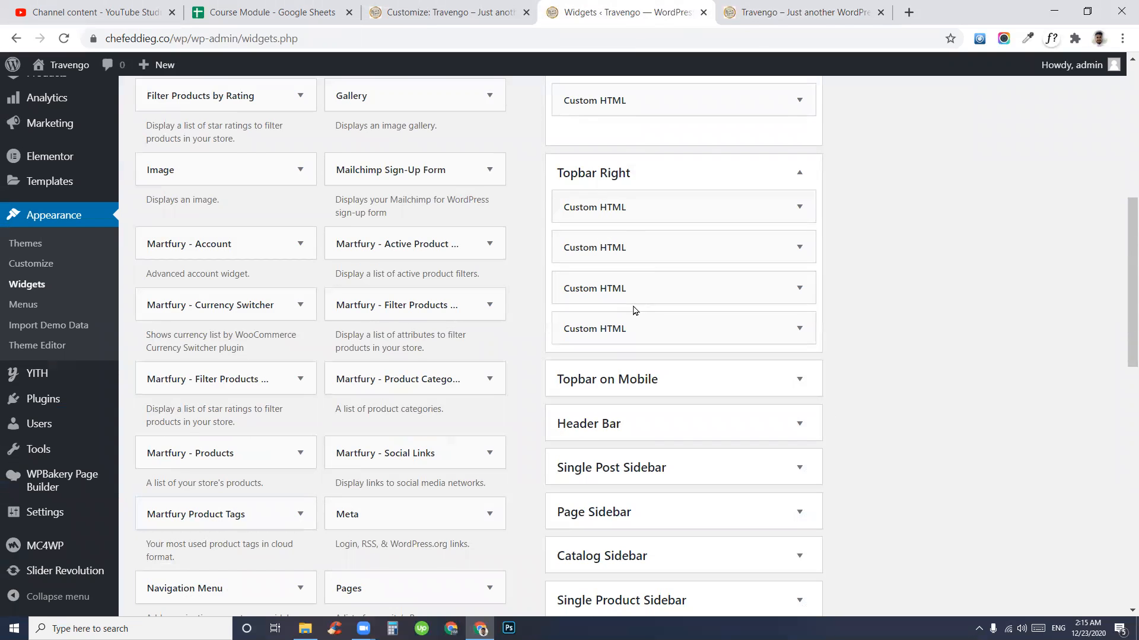
key(ctrl+Tab)
click(667, 156)
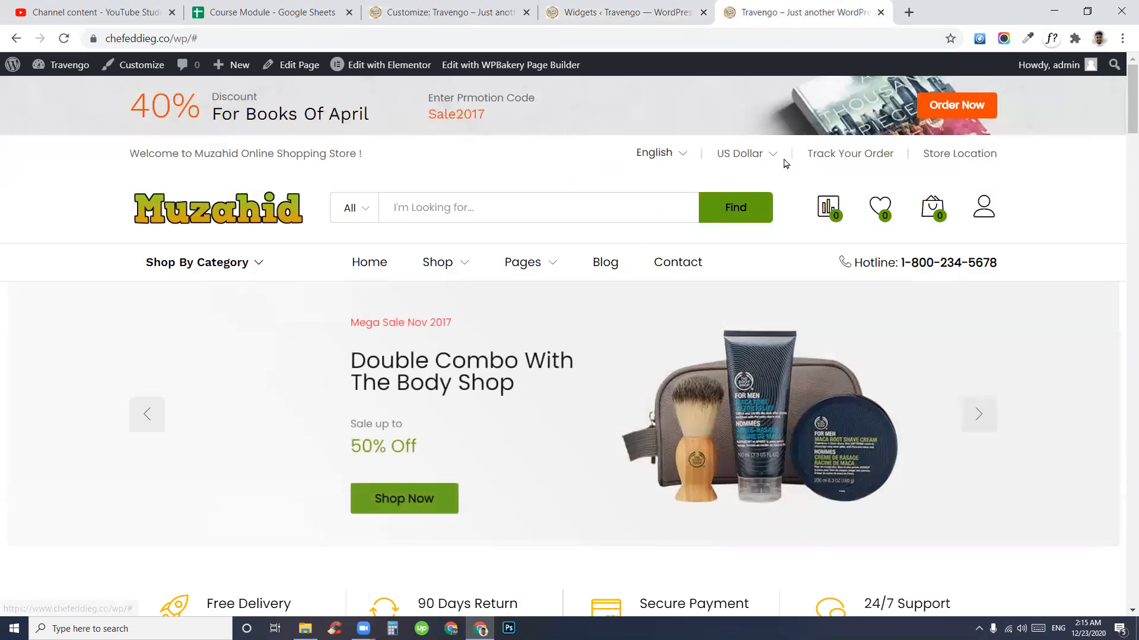
click(640, 8)
- Open the Topbar Right language-selector widget and inspect its English, French and German entries
click(797, 205)
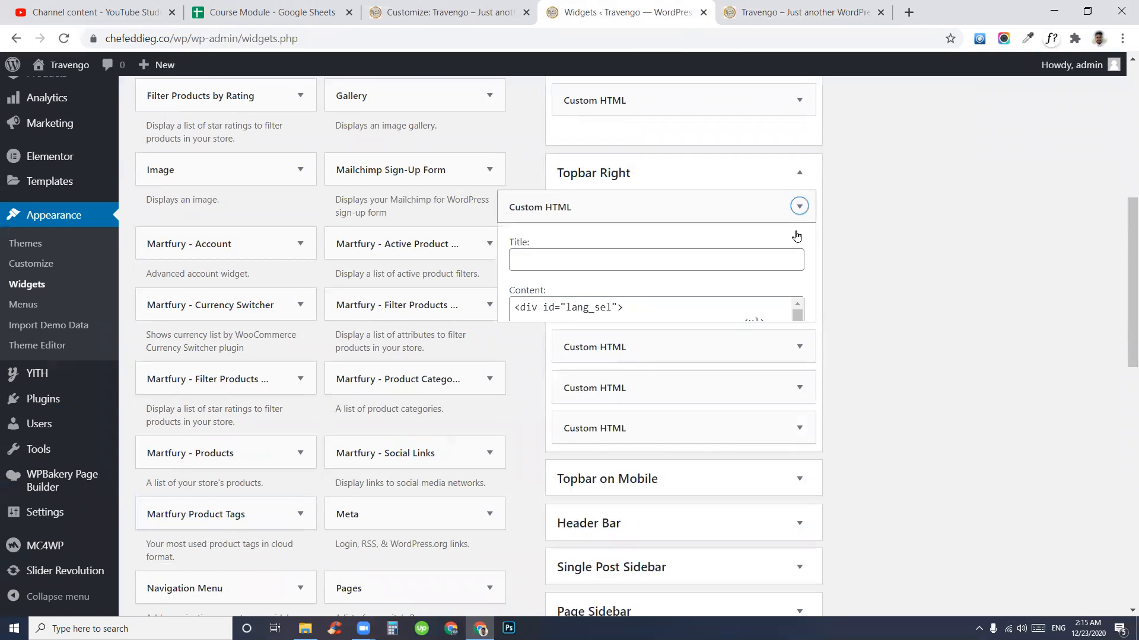
scroll(663, 422, down, 7)
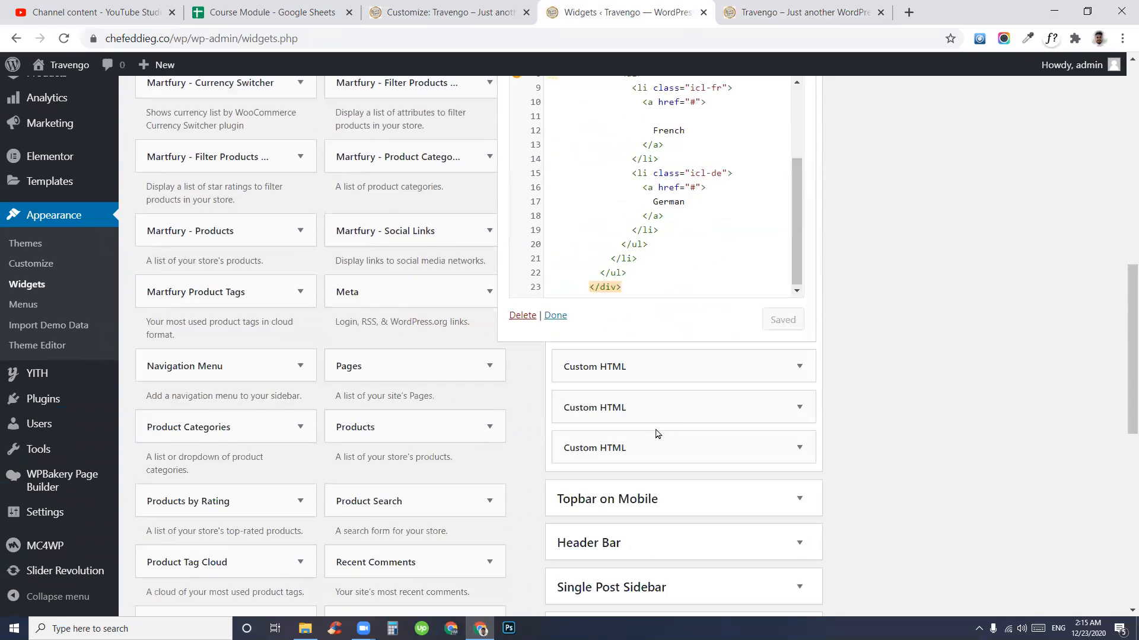
scroll(656, 432, up, 5)
scroll(617, 432, up, 3)
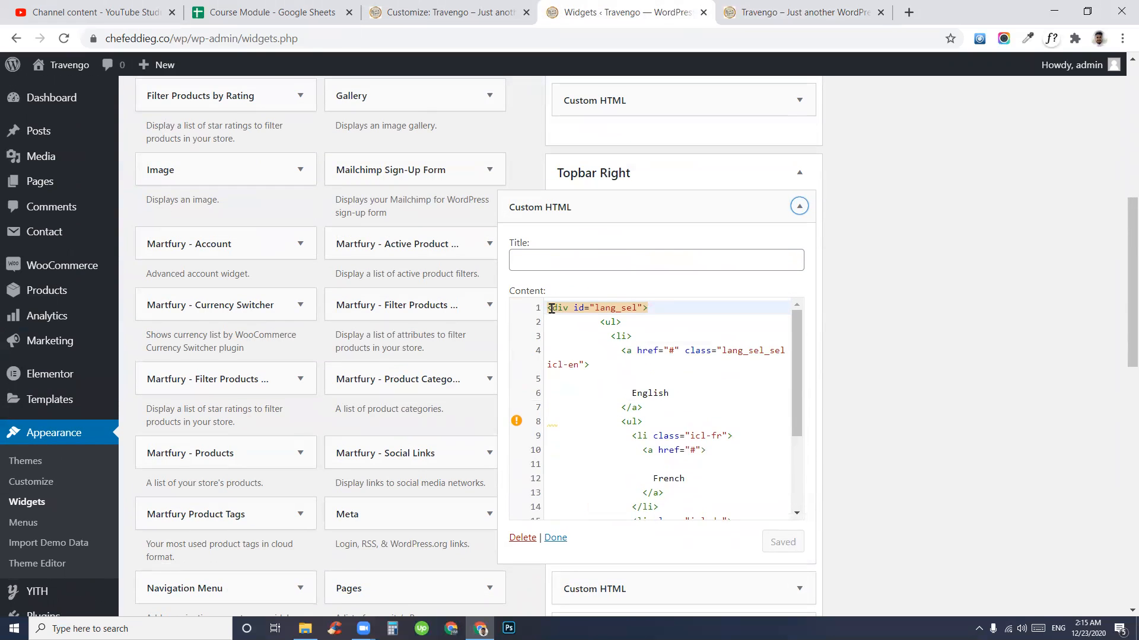
click(677, 327)
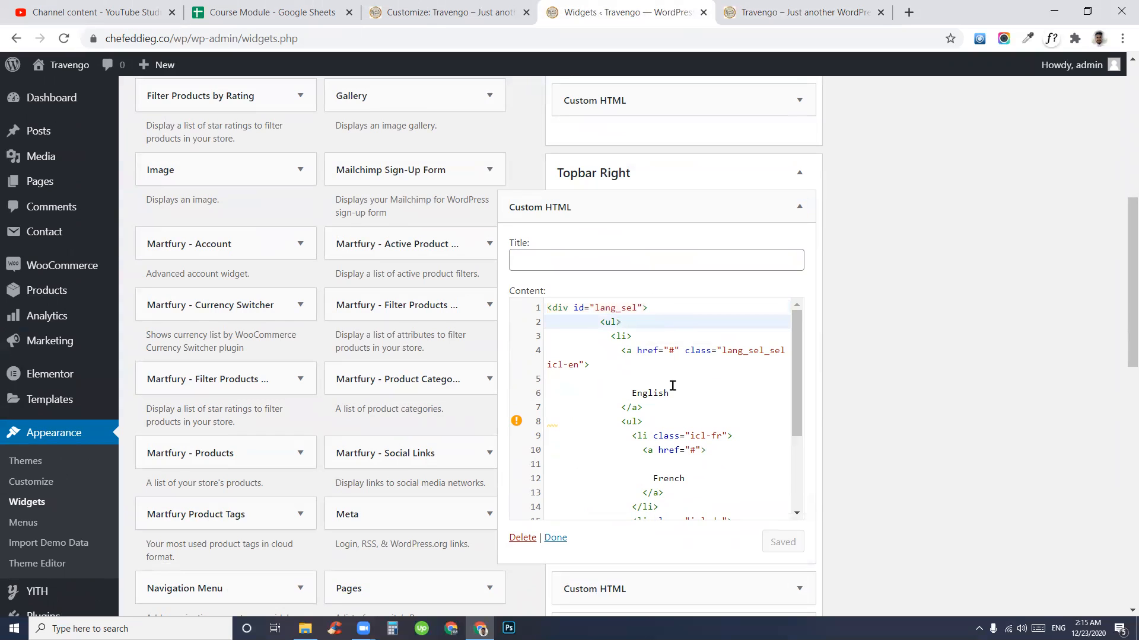
double_click(648, 394)
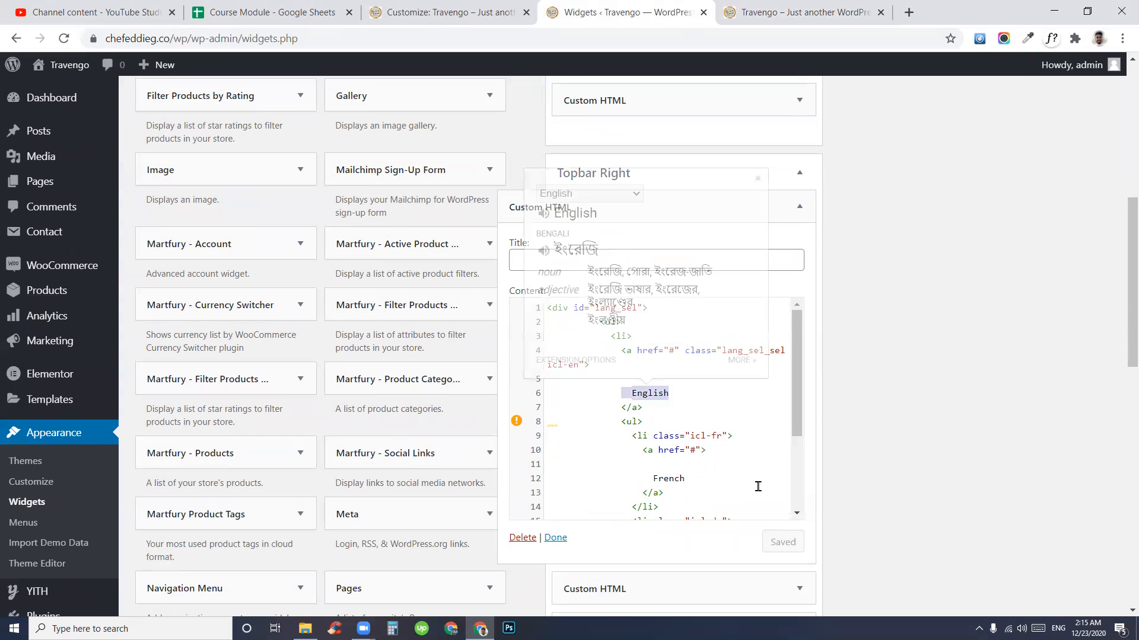
scroll(757, 483, down, 3)
click(740, 466)
double_click(668, 353)
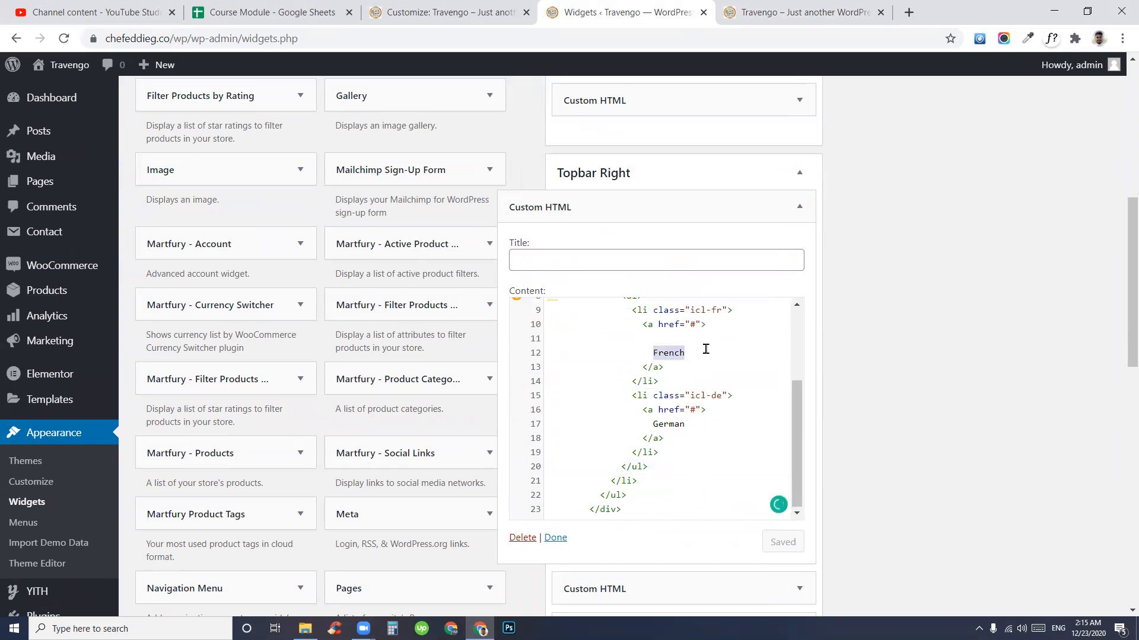
drag(687, 424, 631, 424)
click(805, 12)
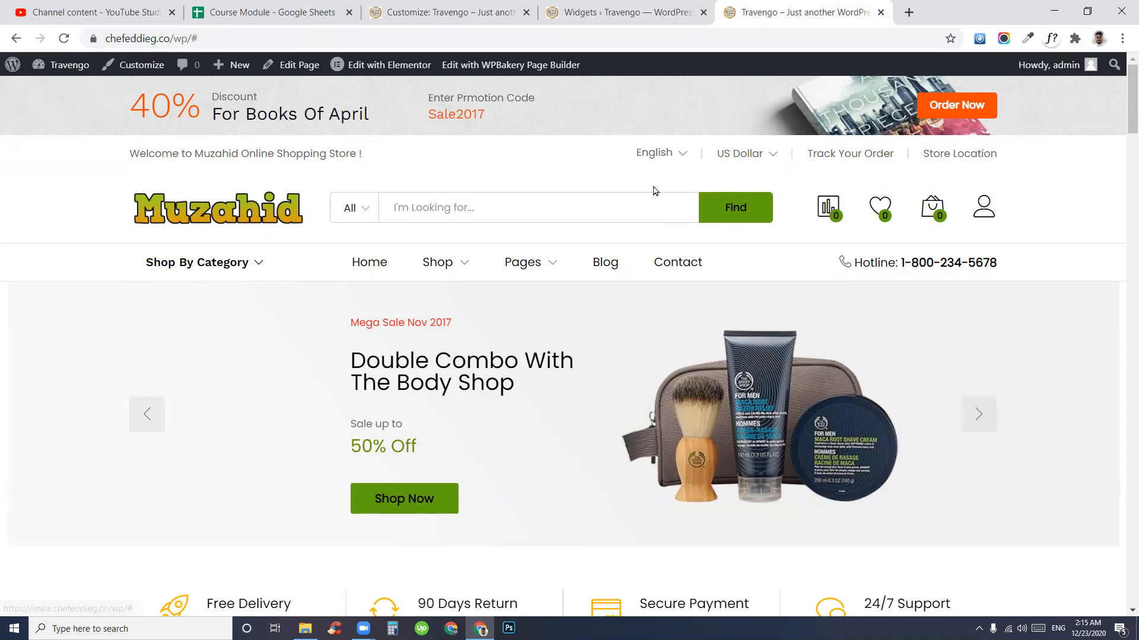
- Match the widget's French and German lines against the storefront's language dropdown
click(619, 6)
drag(664, 439, 638, 322)
click(805, 12)
mouse_move(681, 155)
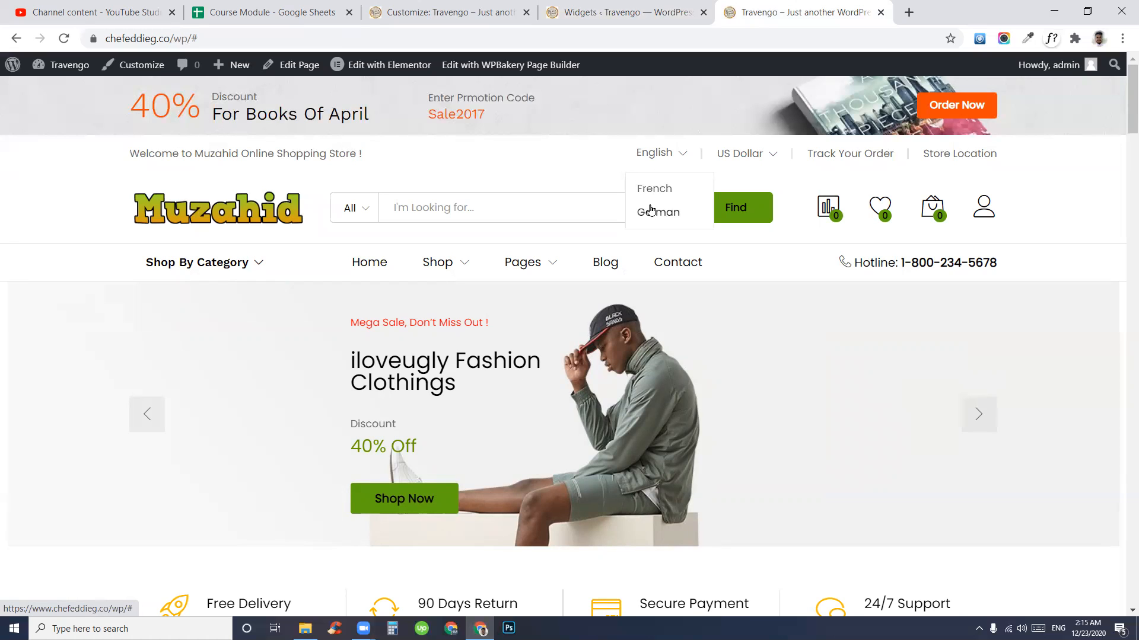
scroll(649, 218, down, 1)
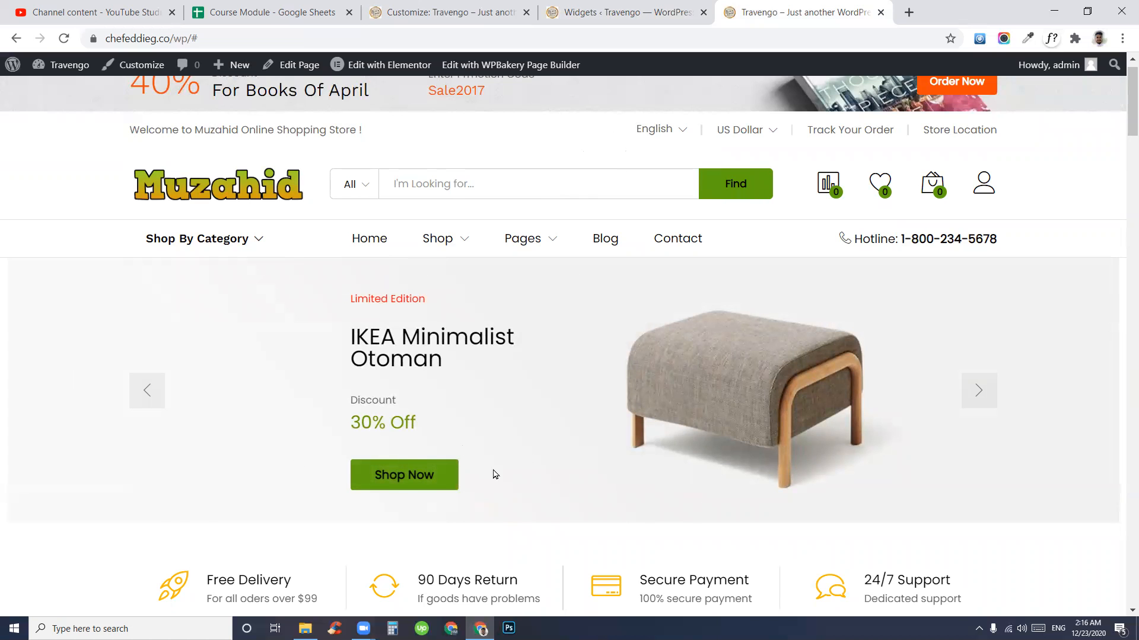
scroll(493, 473, down, 8)
scroll(633, 425, up, 8)
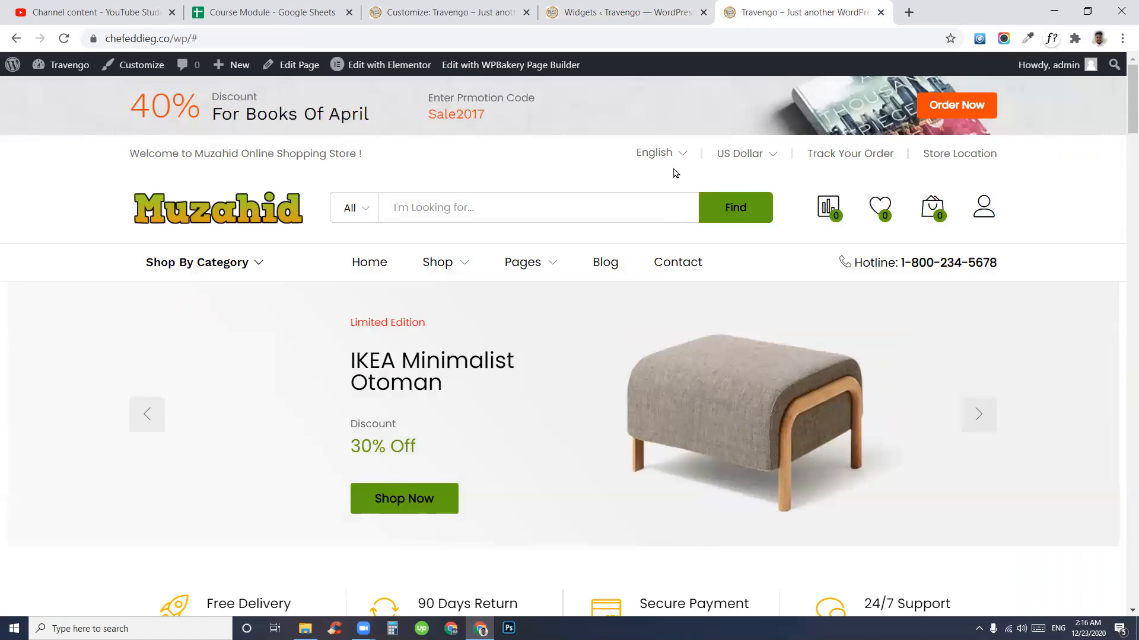
scroll(655, 212, down, 1)
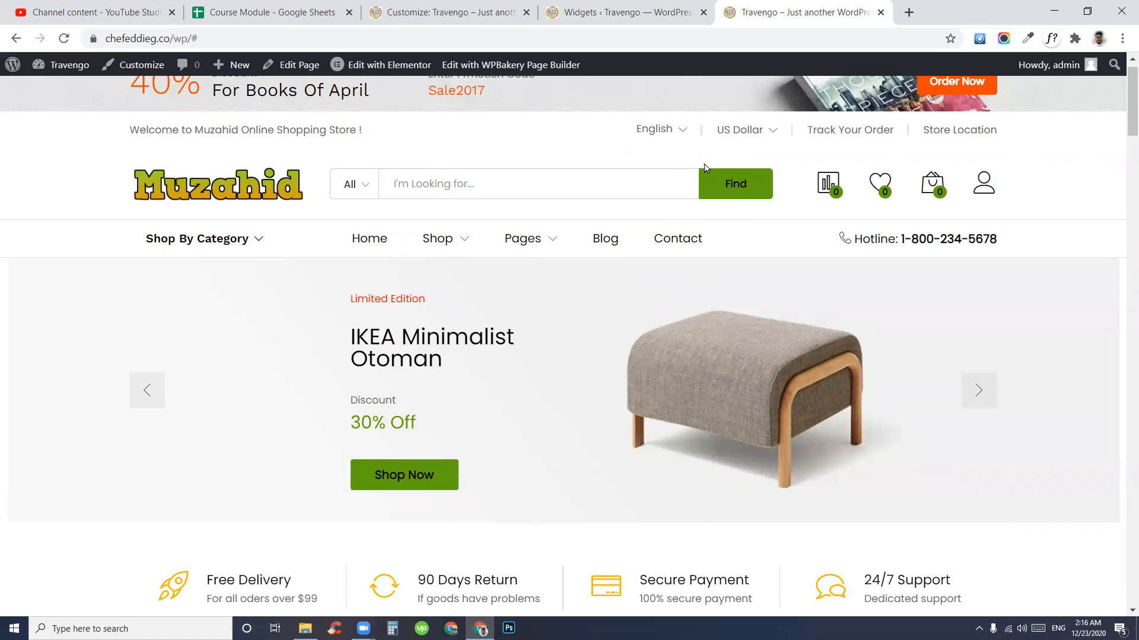
click(650, 6)
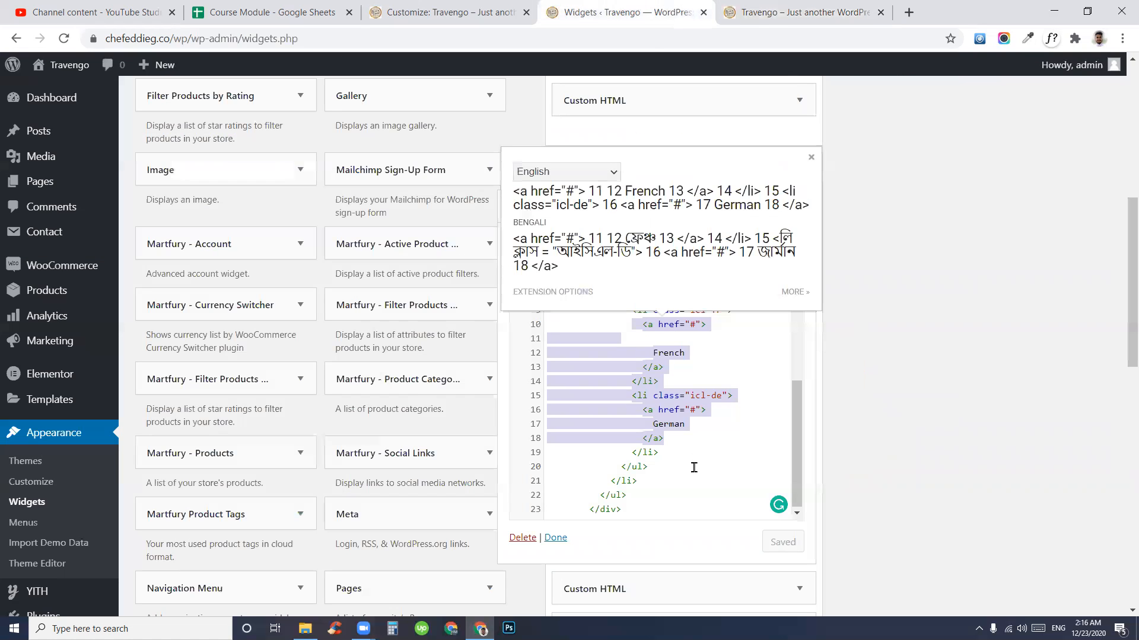
- Look over the French entry, then collapse the language-selector widget
double_click(668, 353)
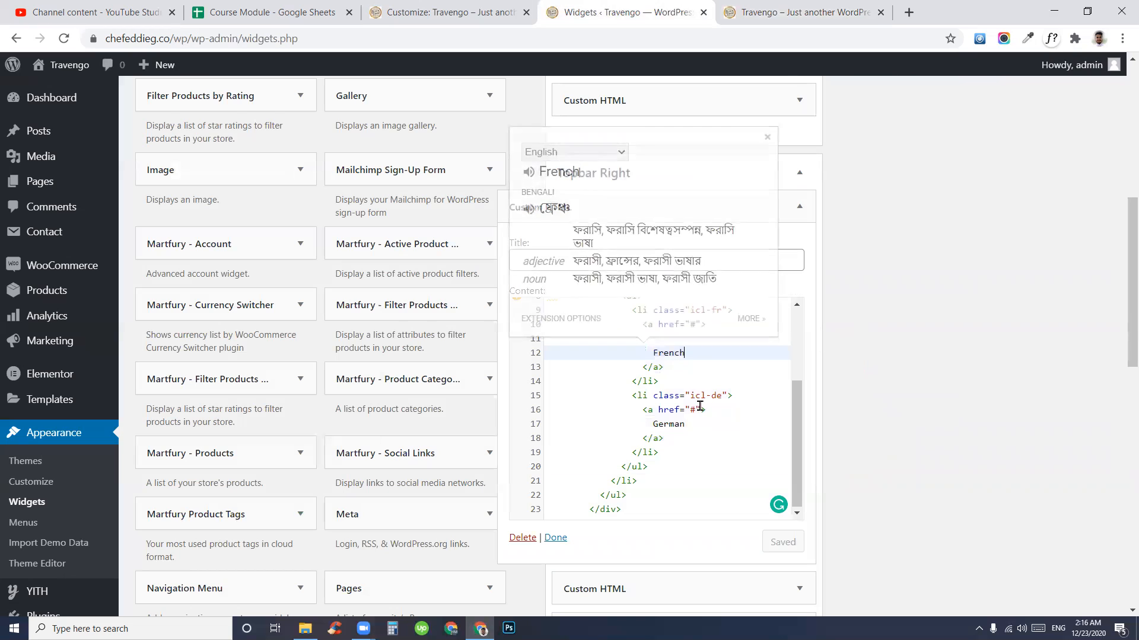
scroll(641, 427, up, 3)
scroll(690, 480, down, 4)
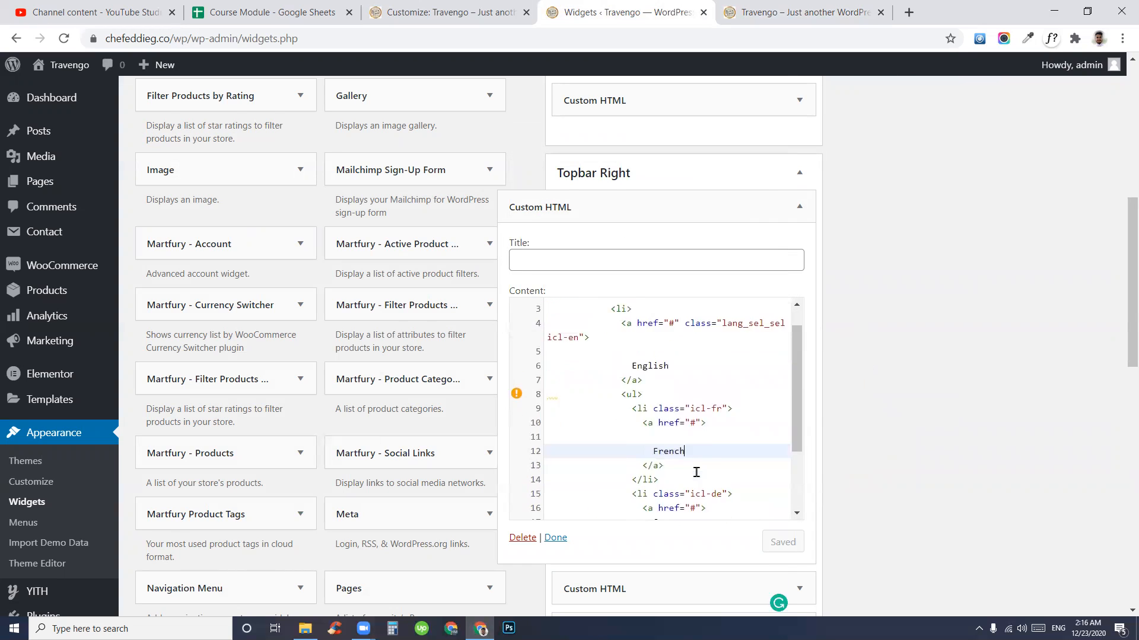
click(799, 207)
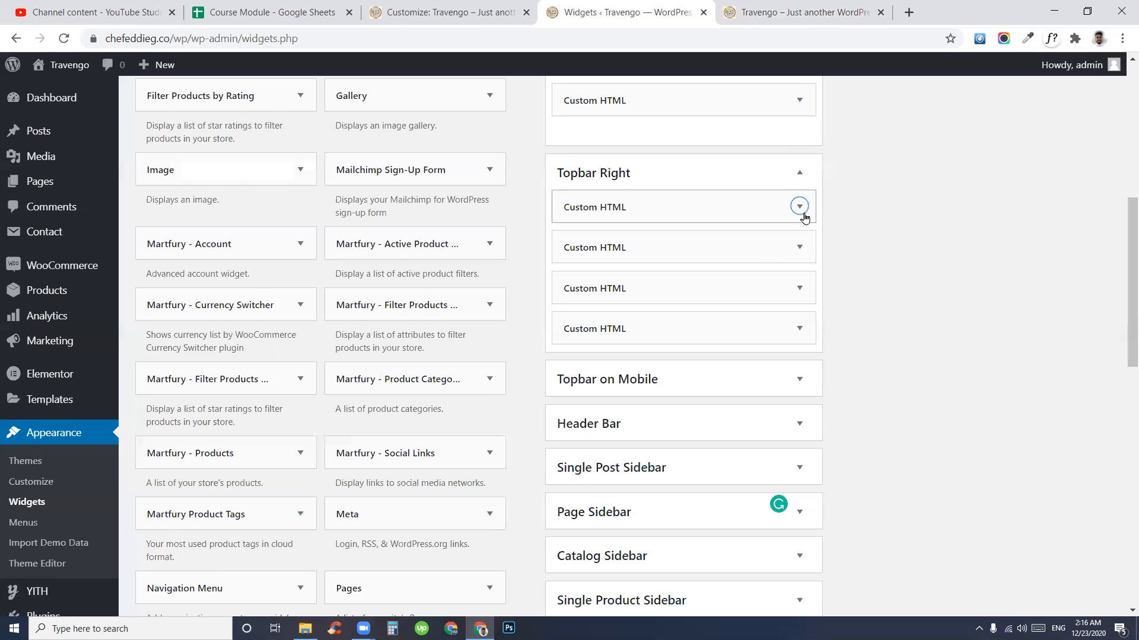
- Inspect the currency widget's US Dollar and Euro code, then collapse it
drag(798, 249, 799, 252)
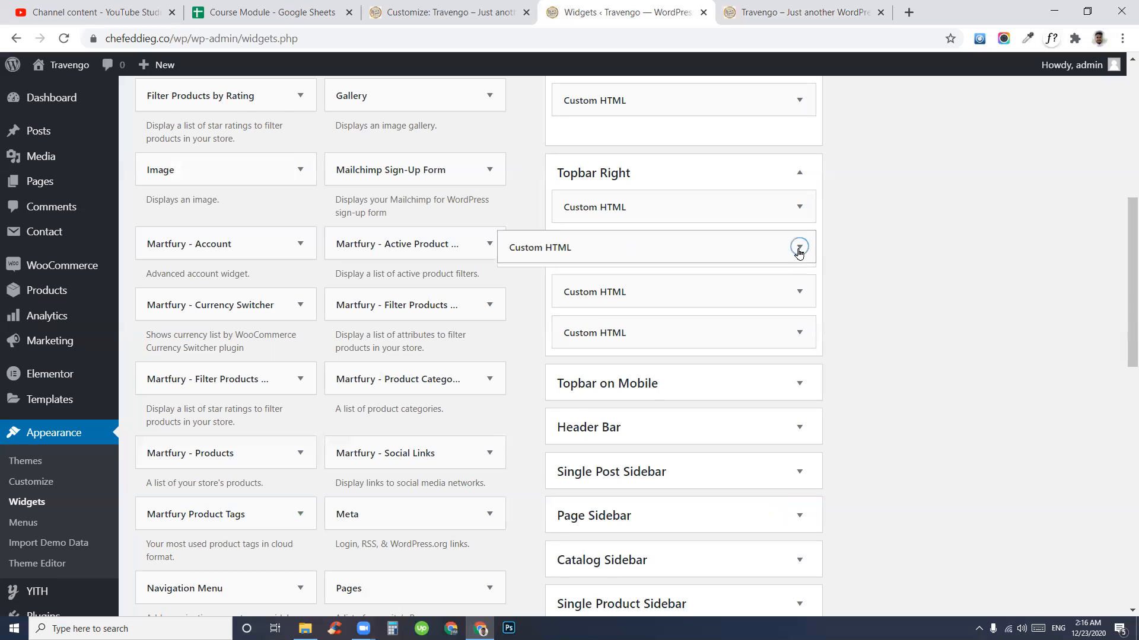
click(708, 492)
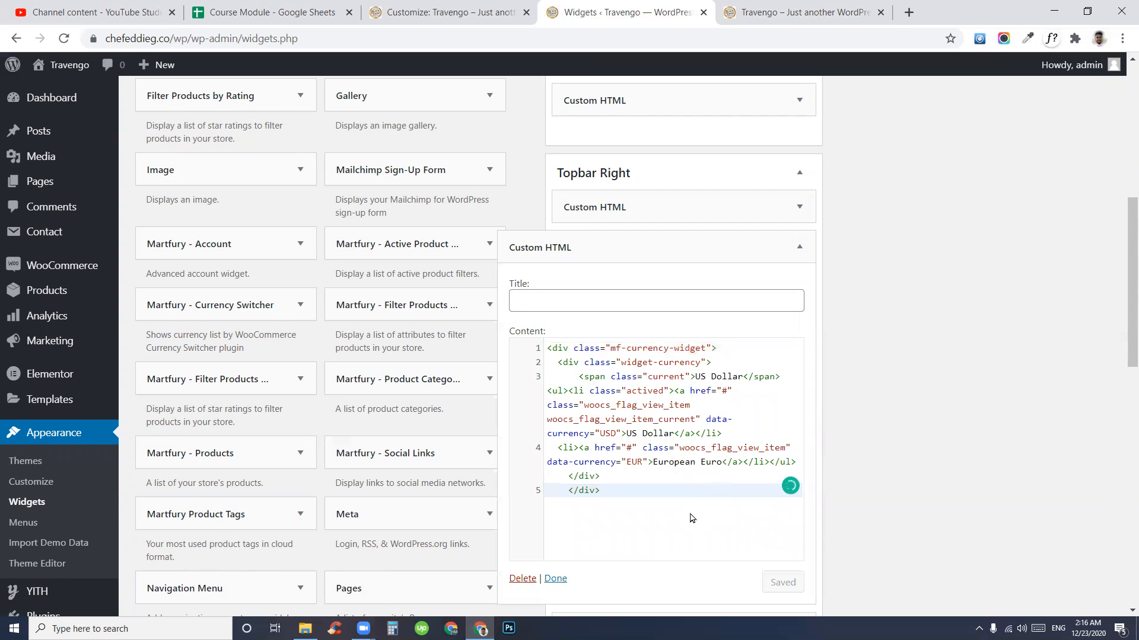
drag(625, 433, 722, 463)
click(653, 491)
click(801, 12)
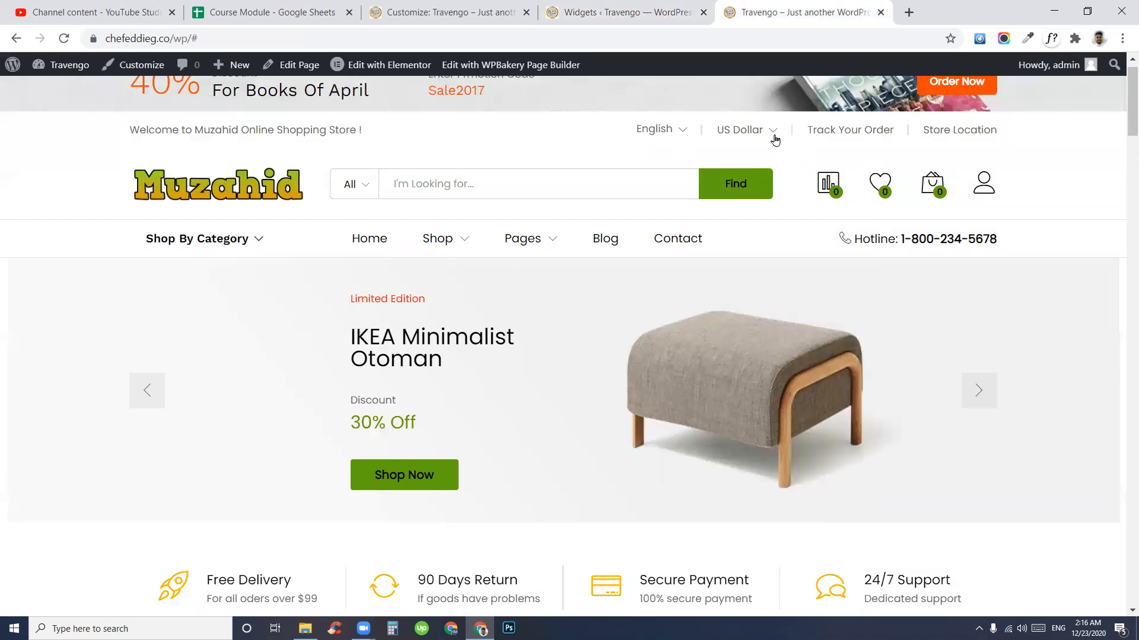
click(646, 5)
click(795, 249)
- Check the Track Your Order widget against the storefront, then reopen the language-list widget
click(762, 6)
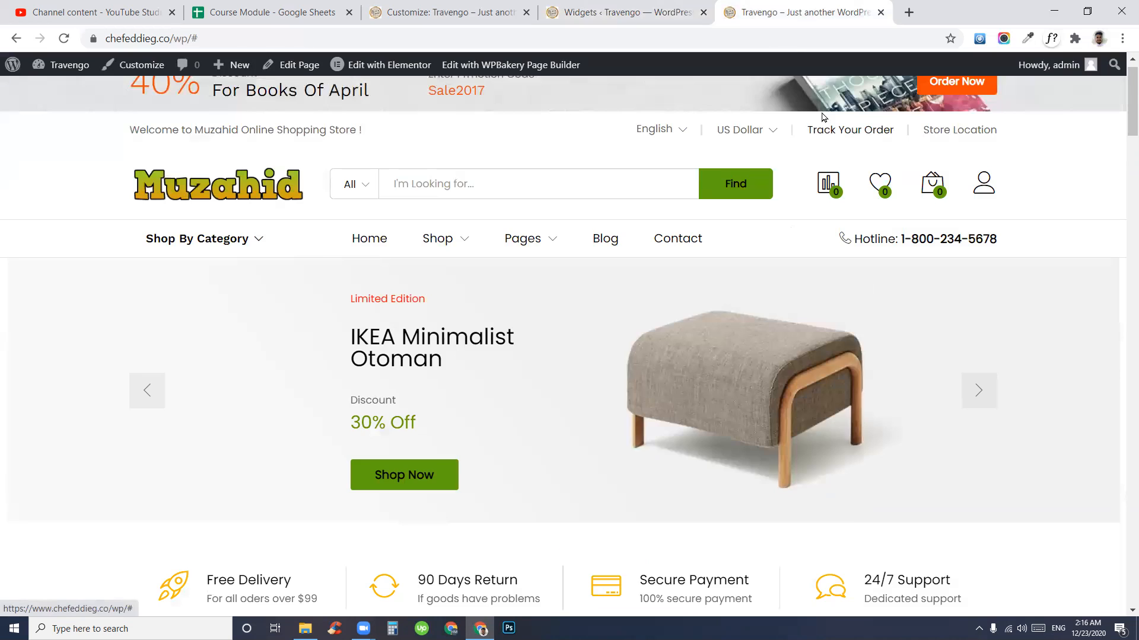
click(624, 12)
click(796, 299)
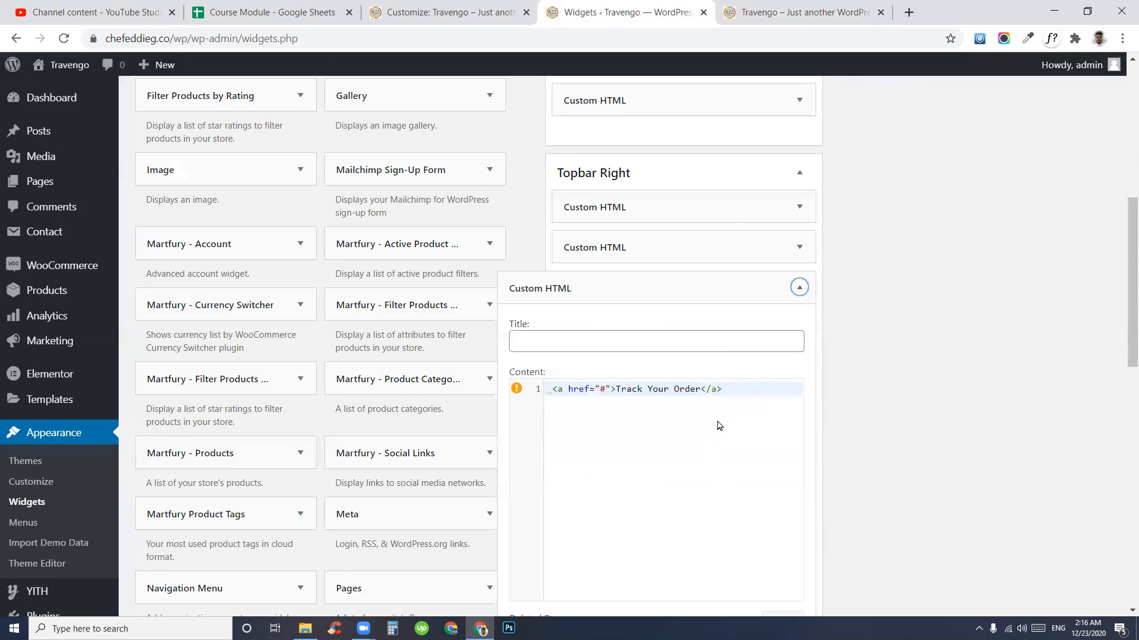
click(798, 288)
key(ctrl+Tab)
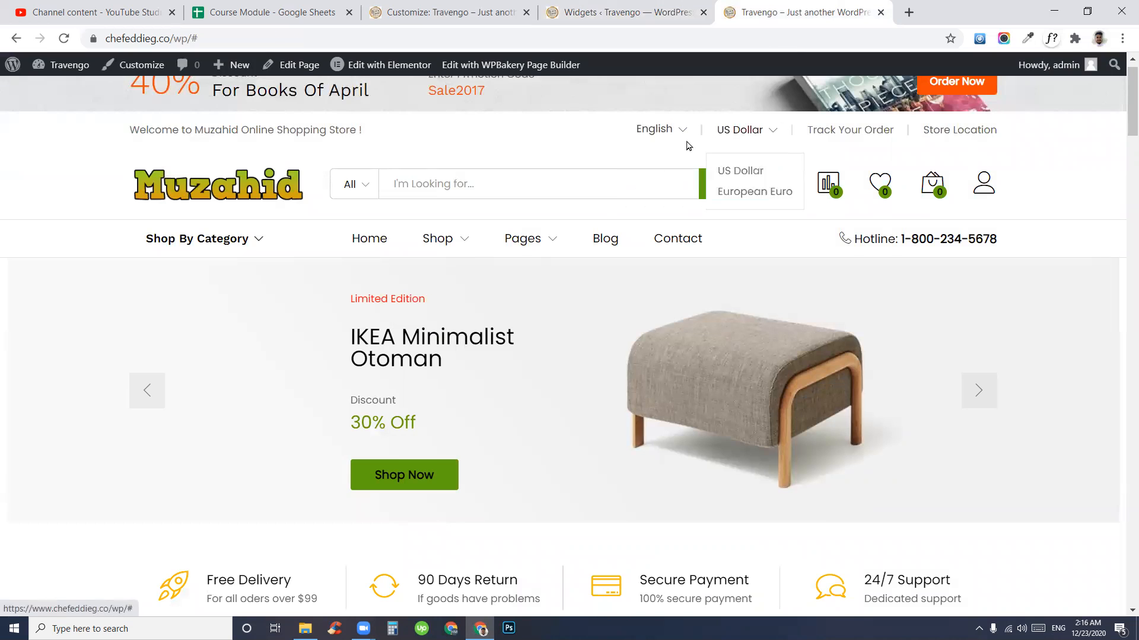
key(ctrl+shift+Tab)
click(799, 207)
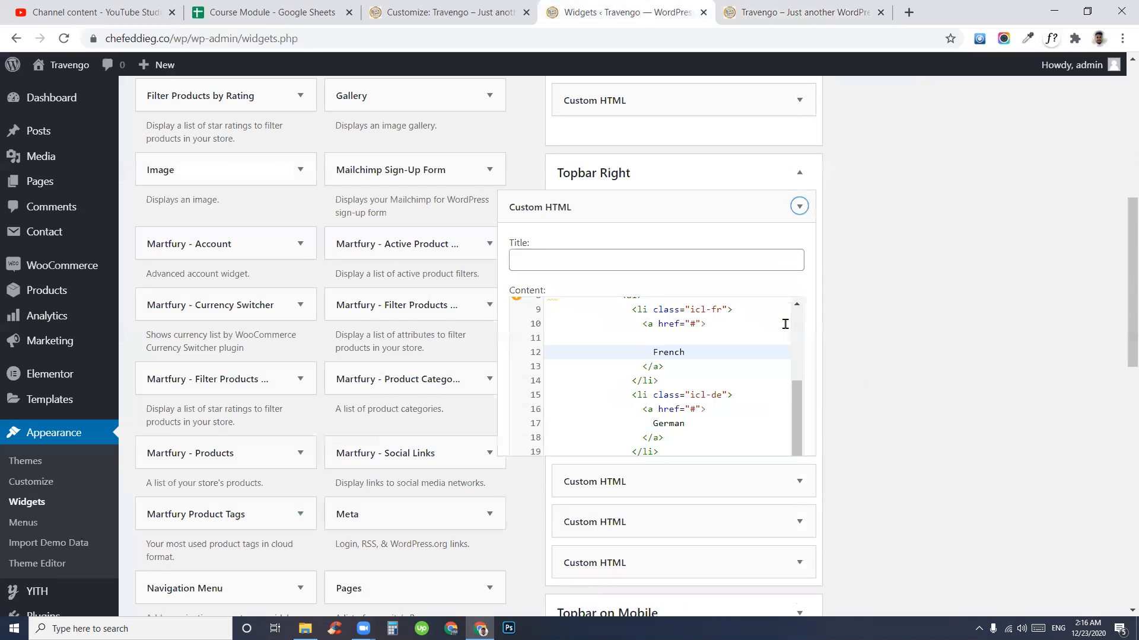
scroll(694, 460, down, 5)
scroll(655, 502, up, 2)
- Delete the language-switcher and currency-switcher Custom HTML widgets from Topbar Right
click(522, 315)
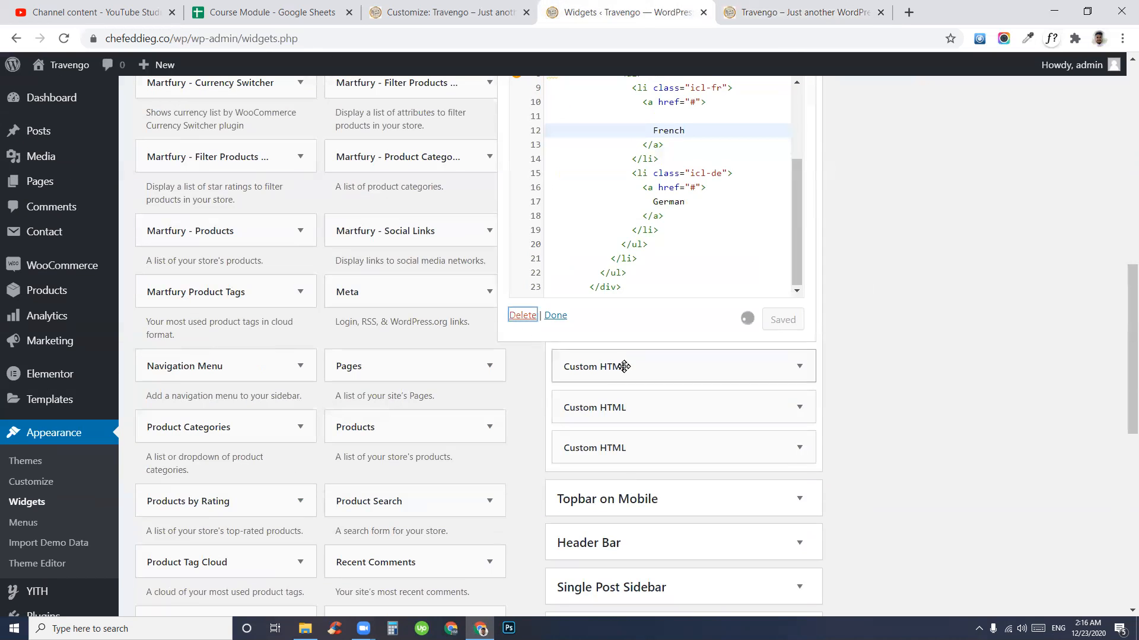
scroll(701, 396, up, 3)
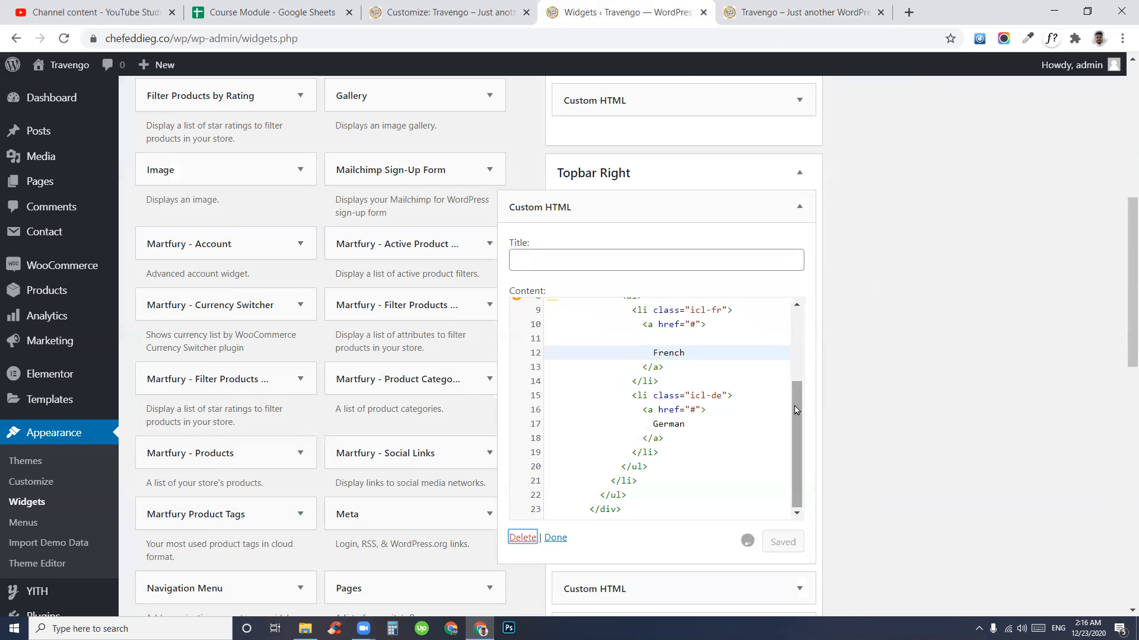
click(799, 205)
click(522, 537)
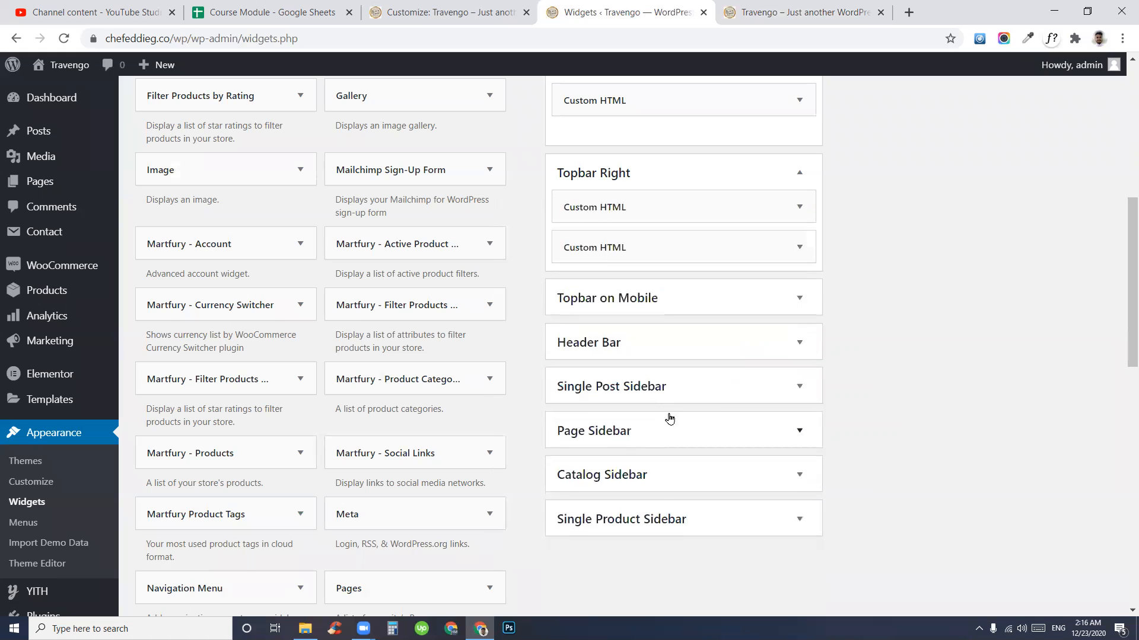
- Verify the storefront top bar shows Track Your Order, then open that widget's settings
click(800, 12)
mouse_move(293, 234)
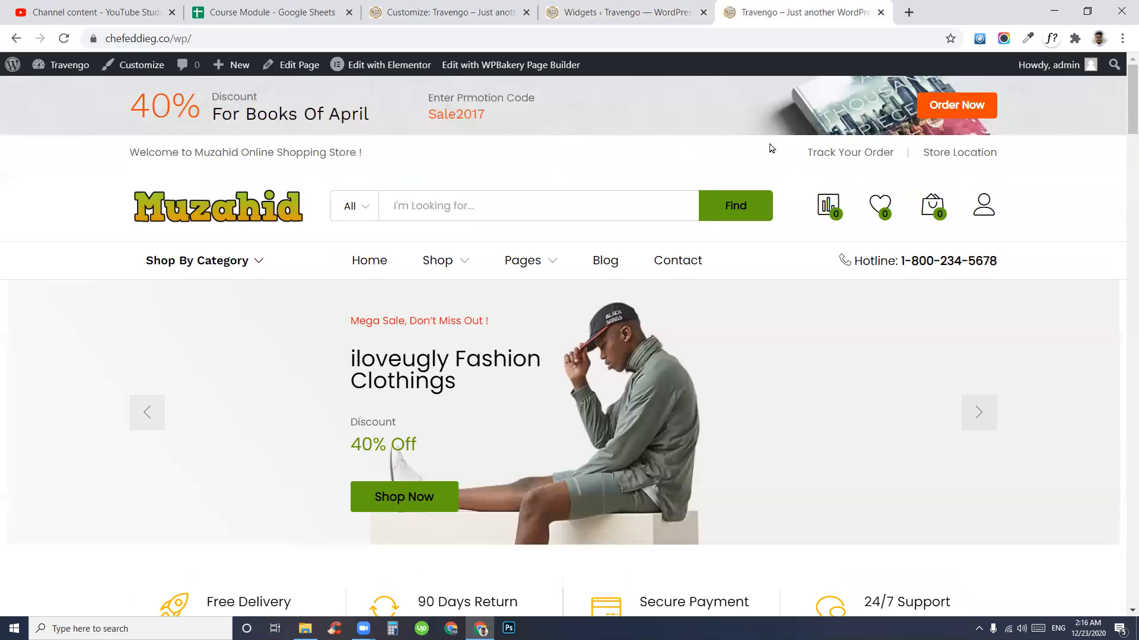
drag(899, 153, 776, 148)
click(752, 158)
drag(996, 152, 886, 151)
click(582, 9)
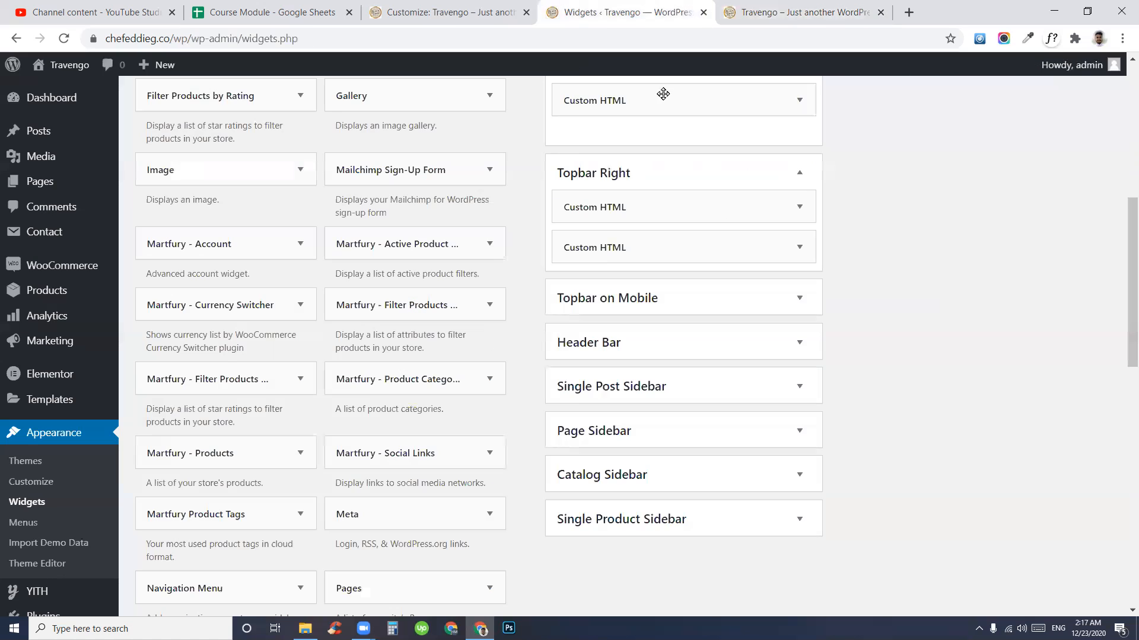
click(741, 205)
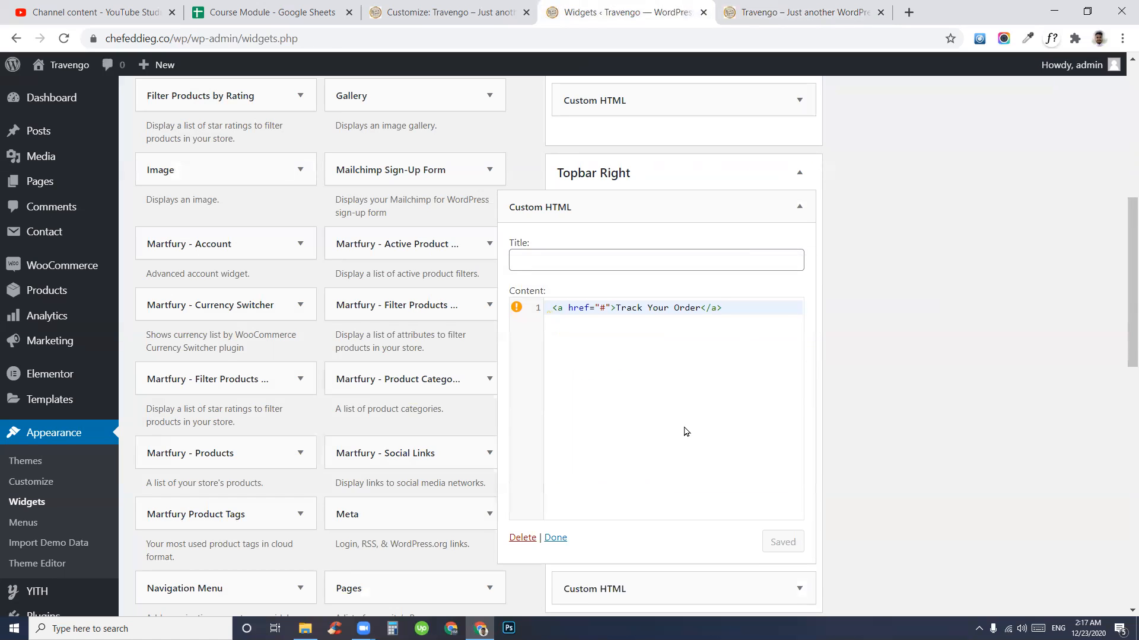
- Replace the Track Your Order href '#' with the copied Contact page URL
double_click(601, 306)
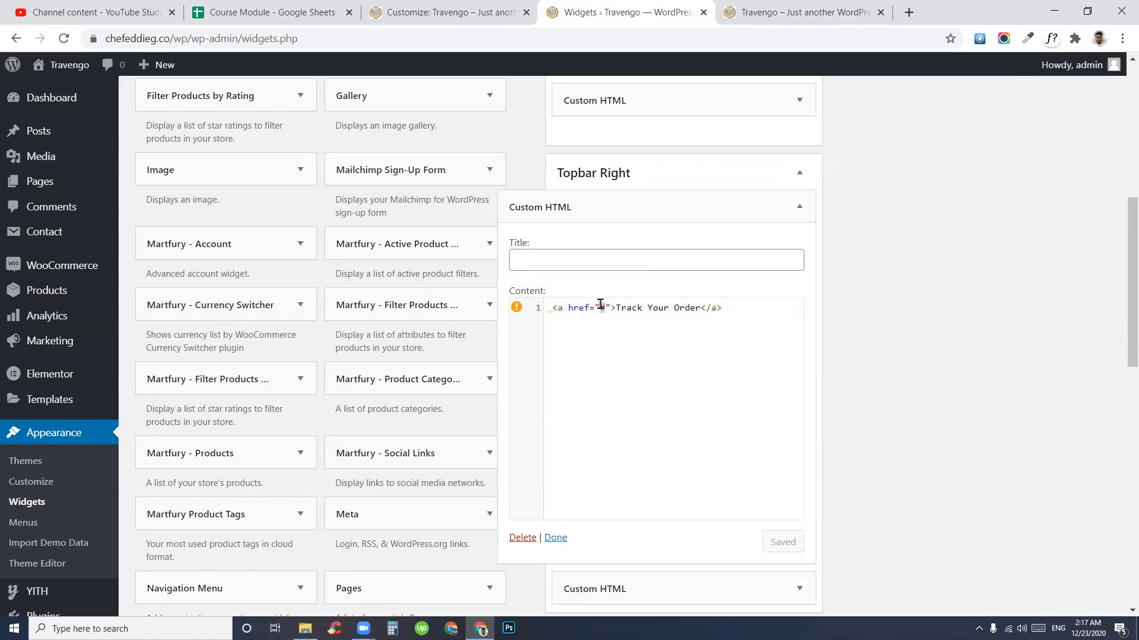
key(BackSpace)
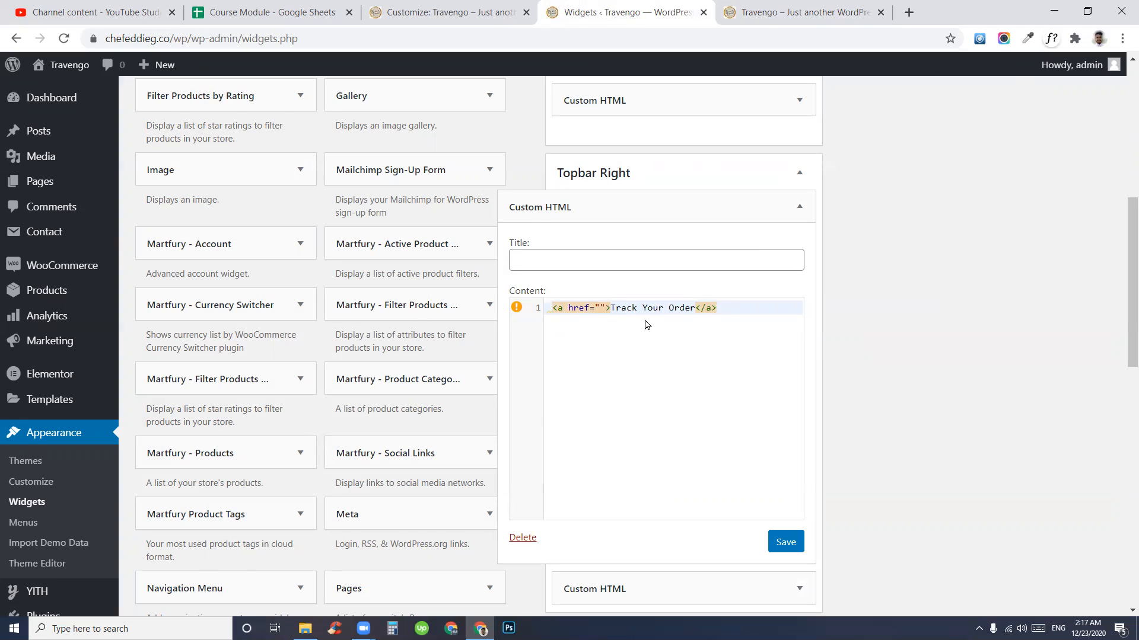
drag(612, 308, 674, 309)
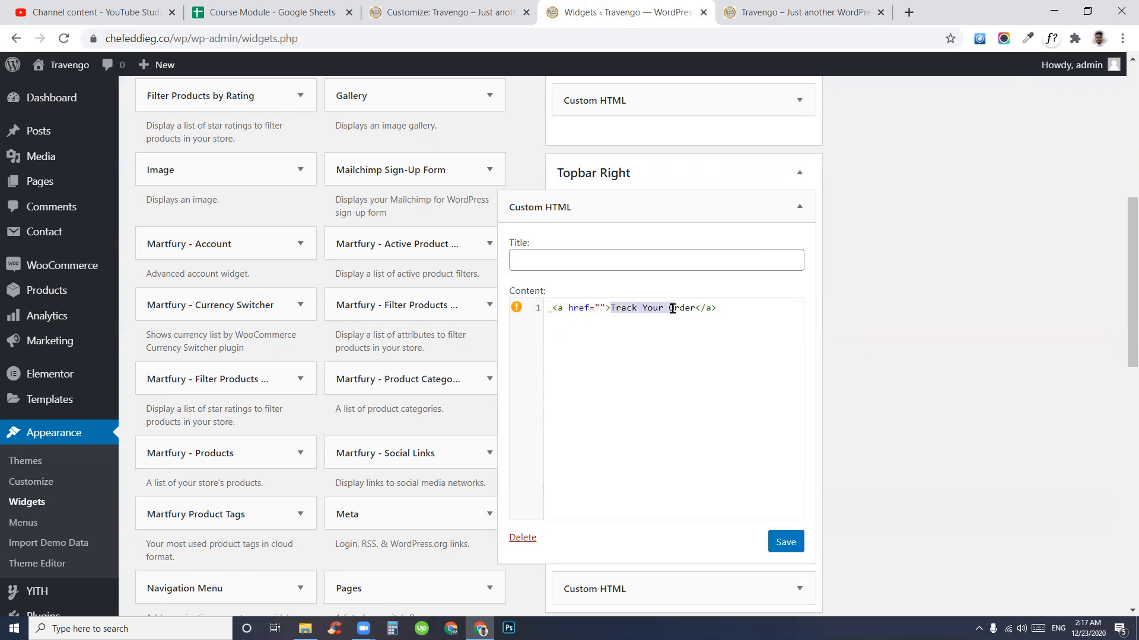
click(600, 307)
key(ctrl+Tab)
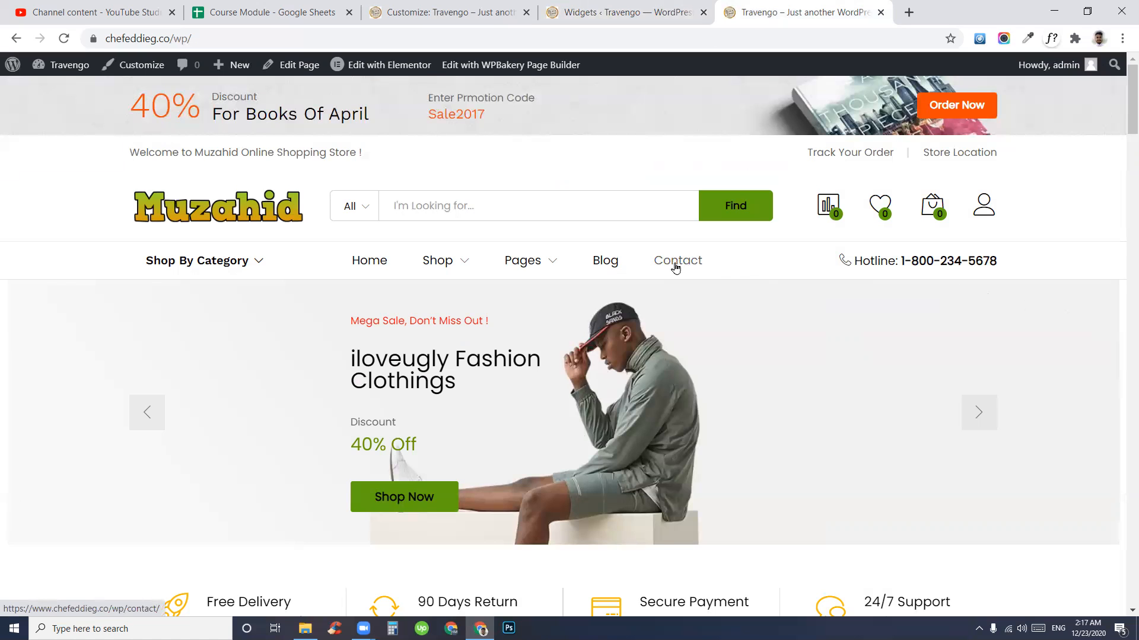
right_click(675, 268)
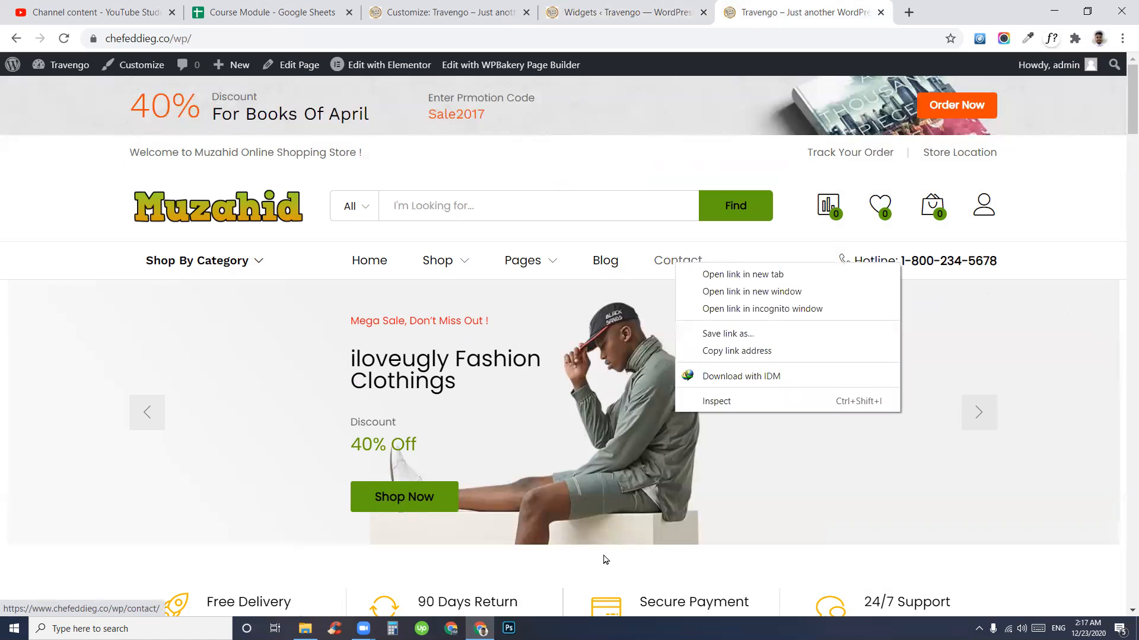
click(723, 351)
click(623, 12)
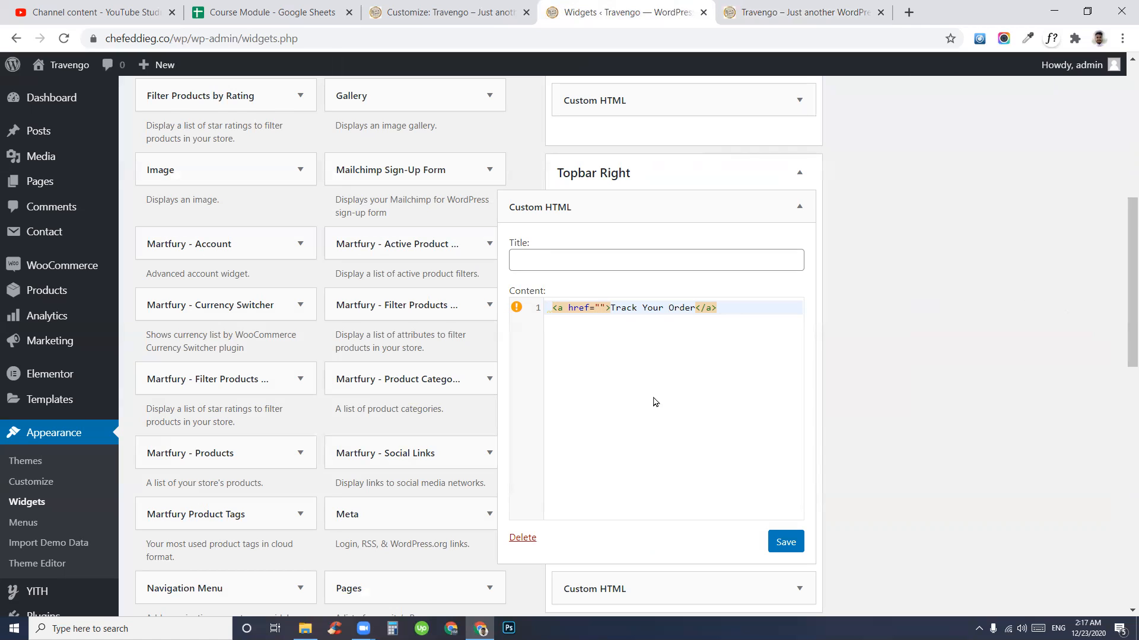
key(ctrl+v)
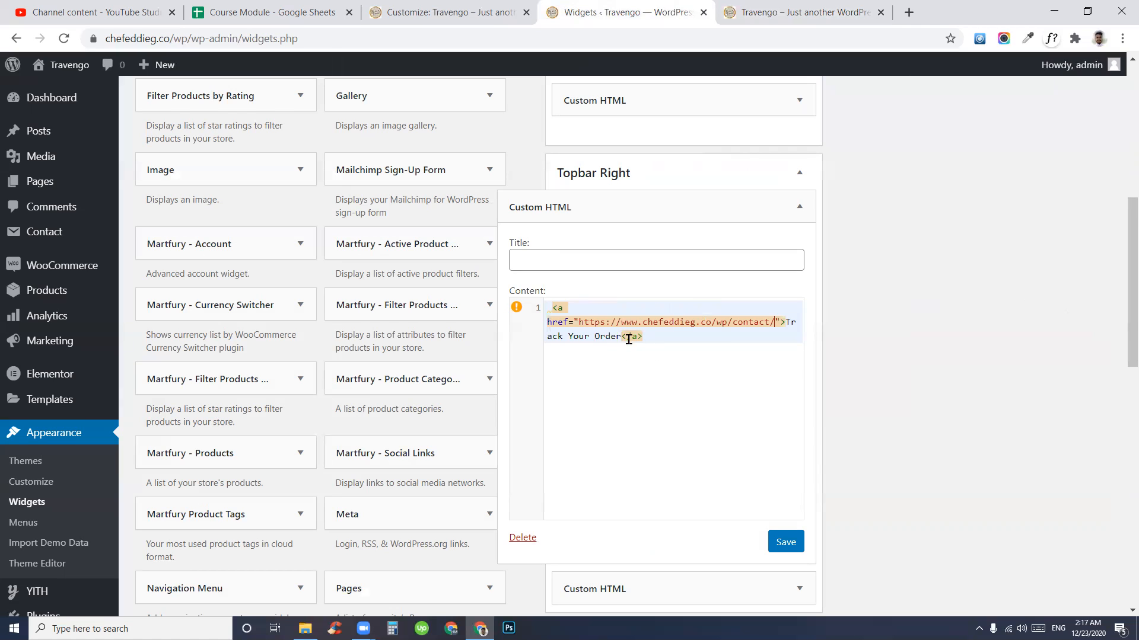
- Save and close the Track Your Order widget, then view the storefront
click(788, 541)
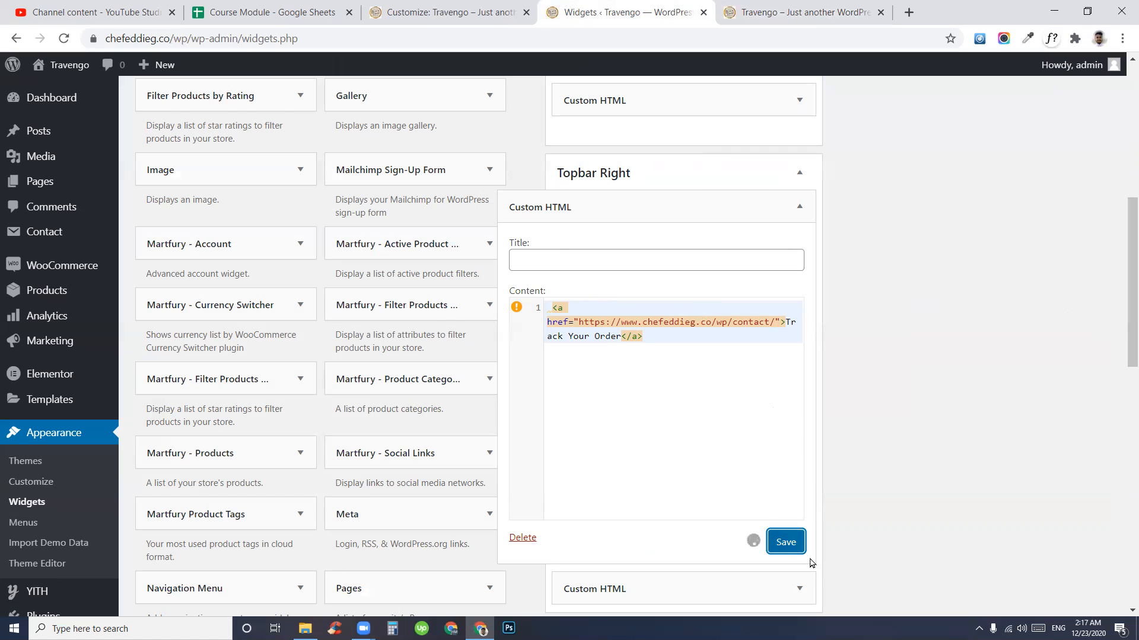
click(556, 541)
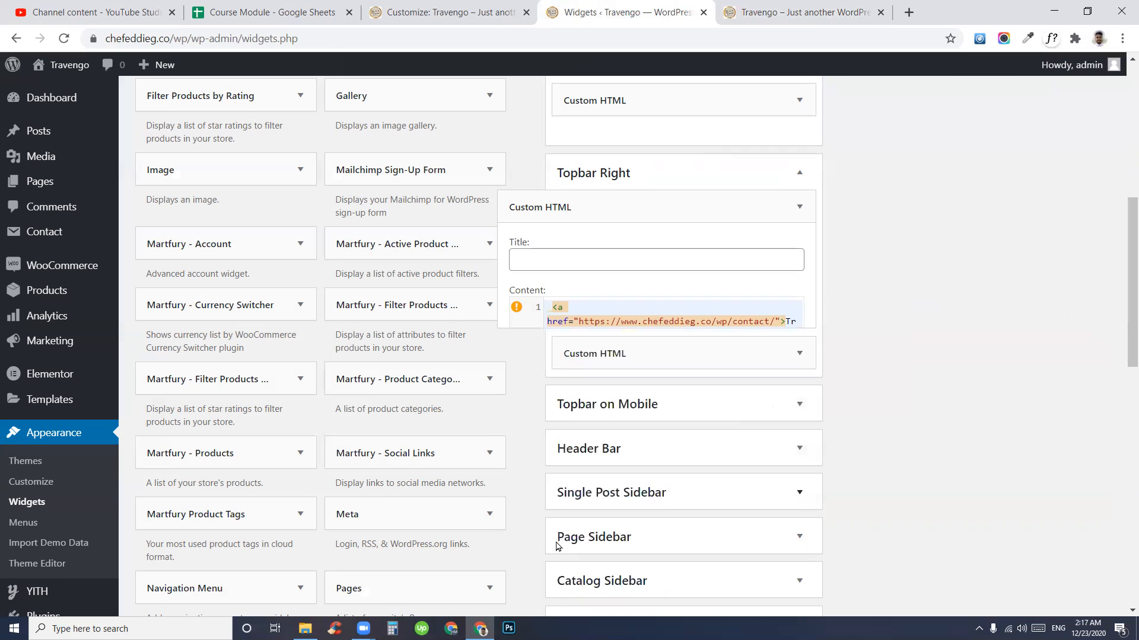
click(772, 5)
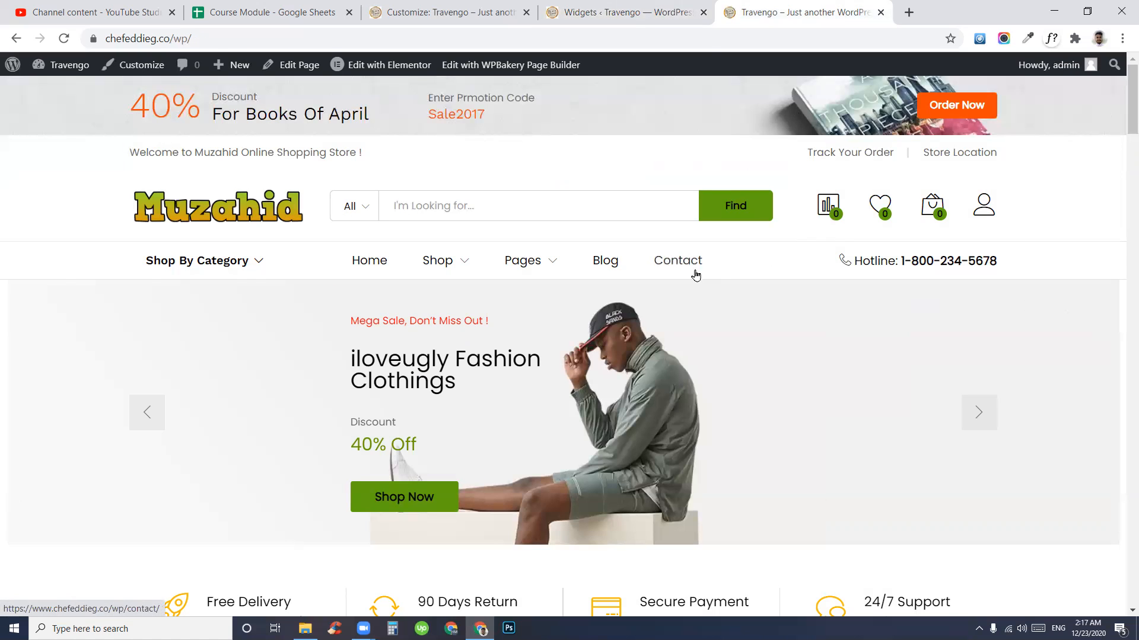
- Check the storefront's top-bar welcome text, then return to the Widgets admin page
click(629, 11)
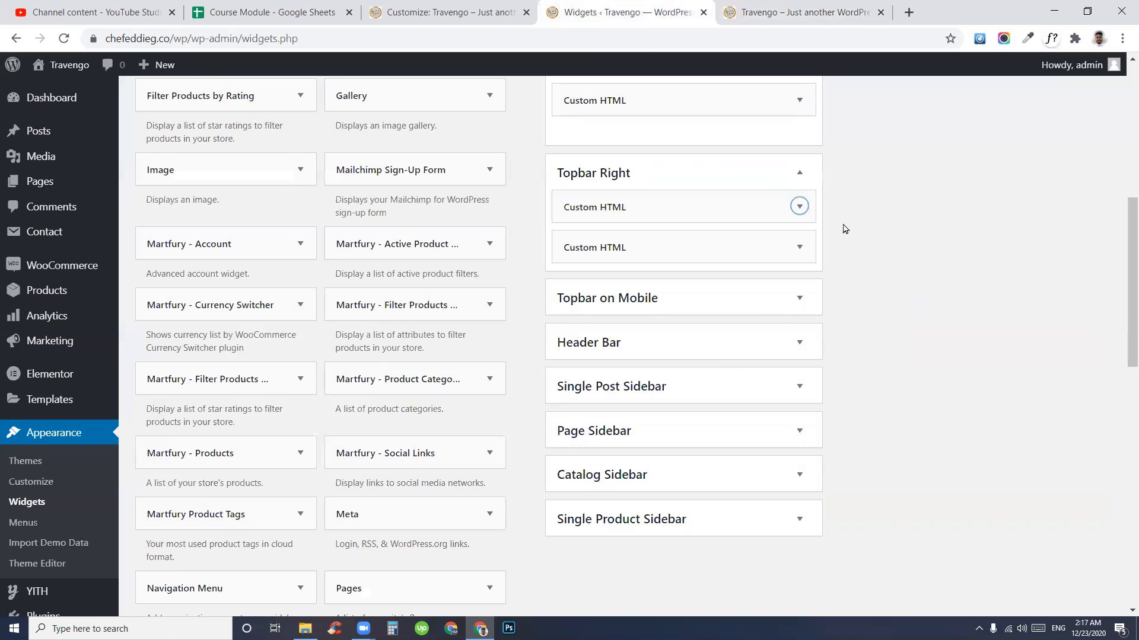
click(812, 9)
drag(152, 148, 521, 151)
click(514, 153)
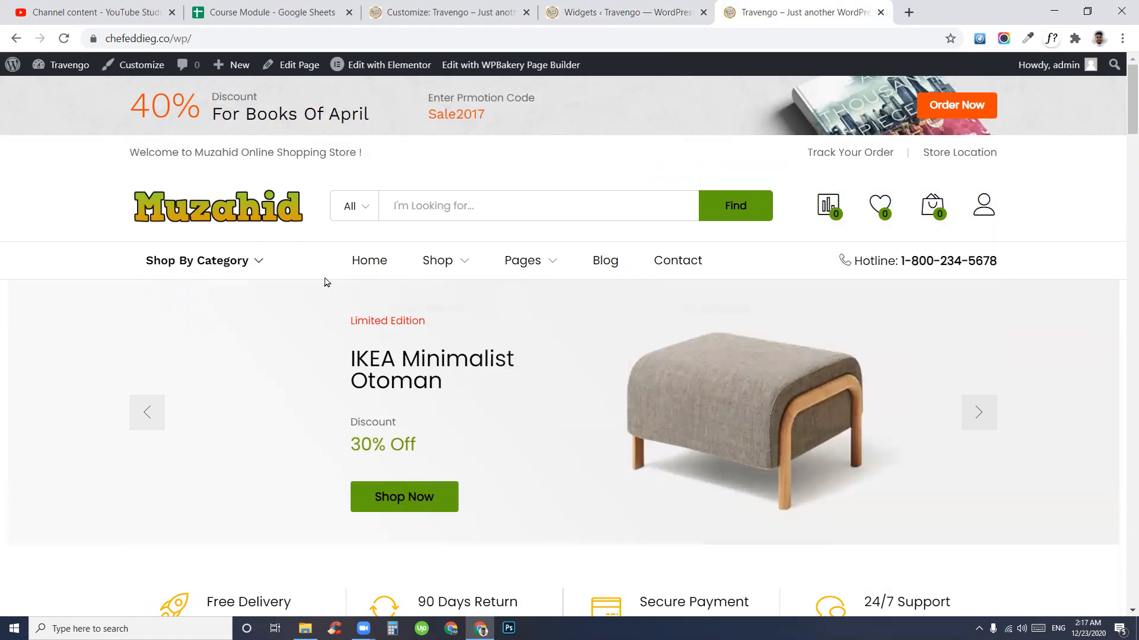
click(622, 12)
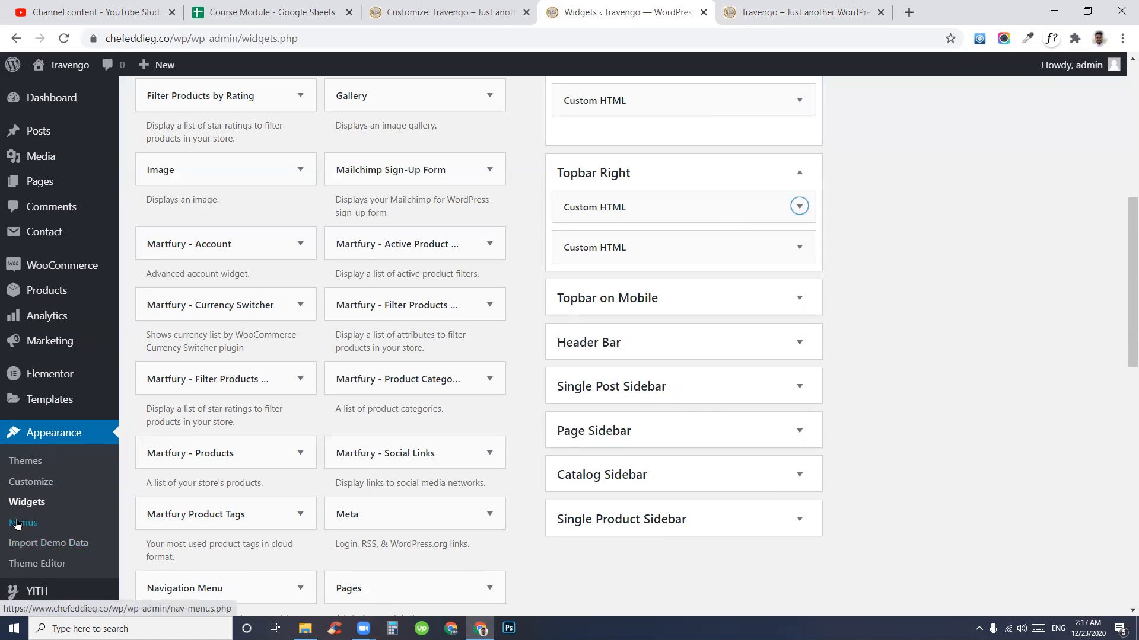
scroll(289, 504, down, 4)
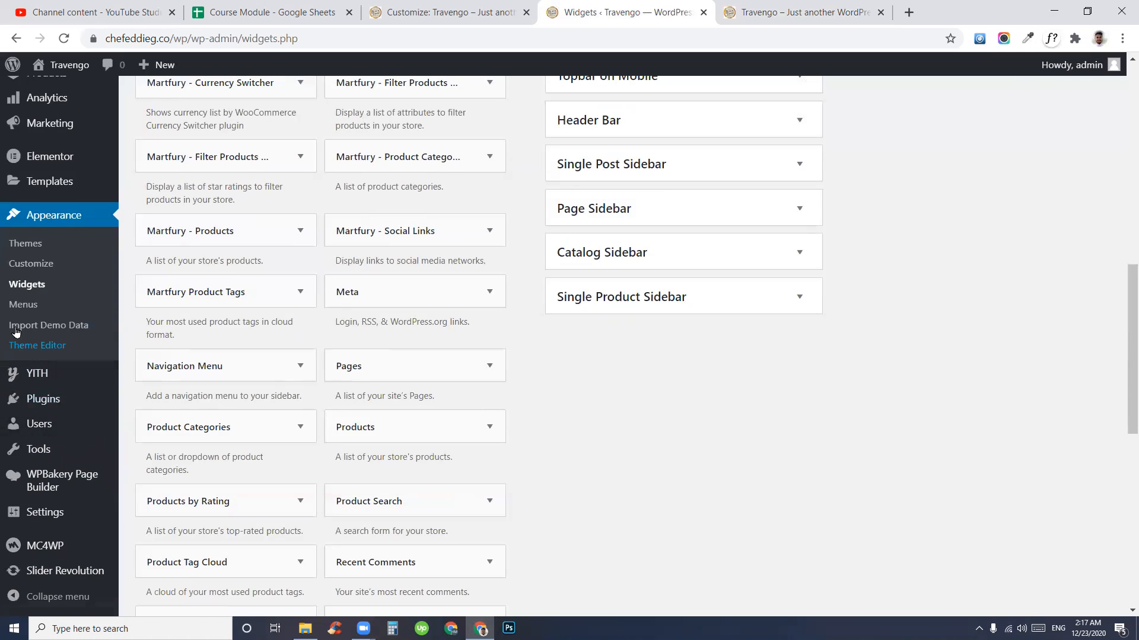
- In Appearance > Menus, compare with the storefront menu, then select and load Primary Menu
click(20, 306)
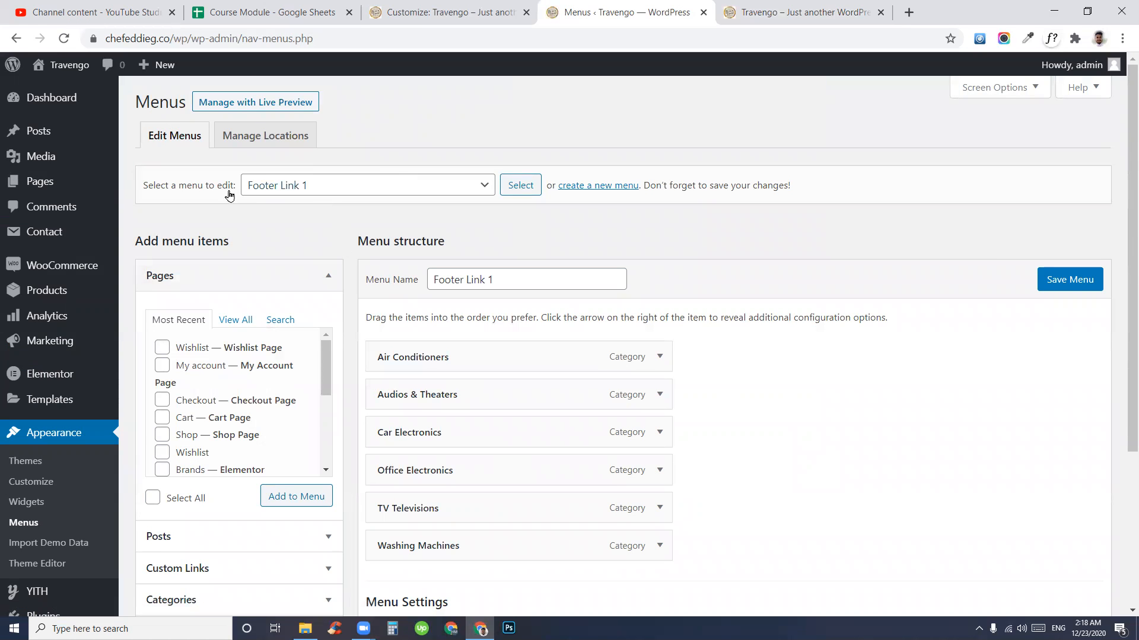
drag(148, 188, 209, 188)
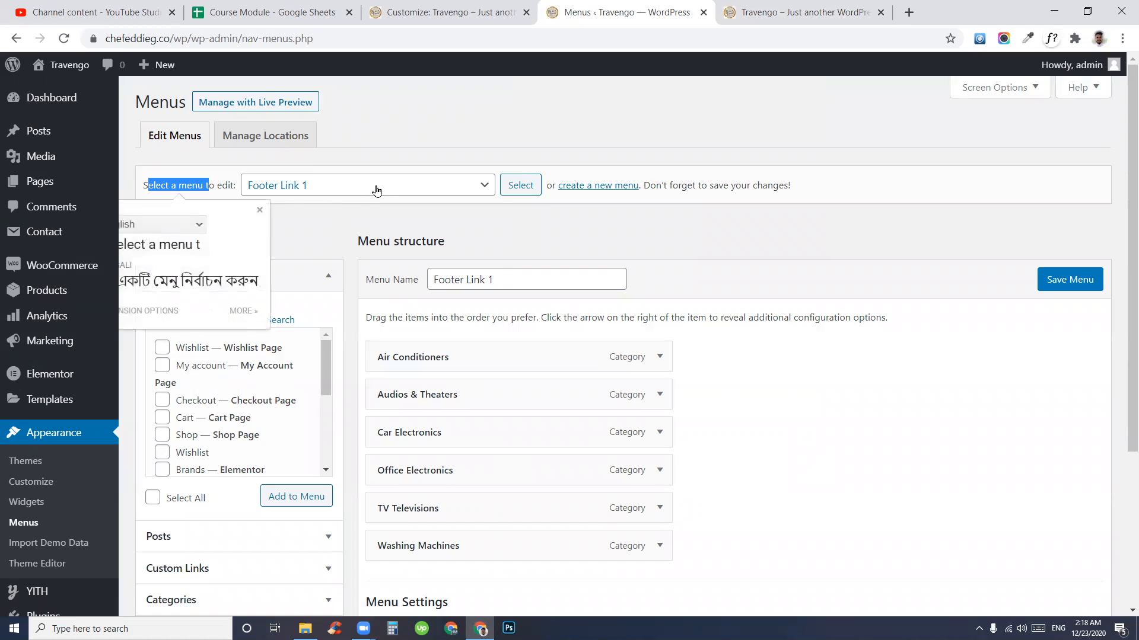
click(375, 190)
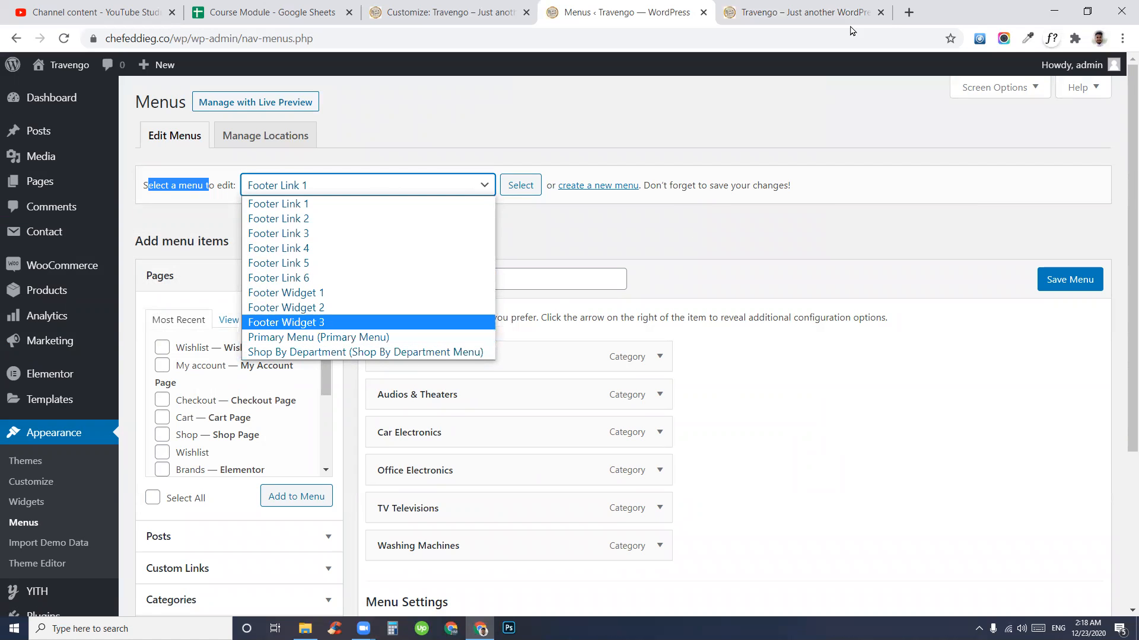
click(797, 13)
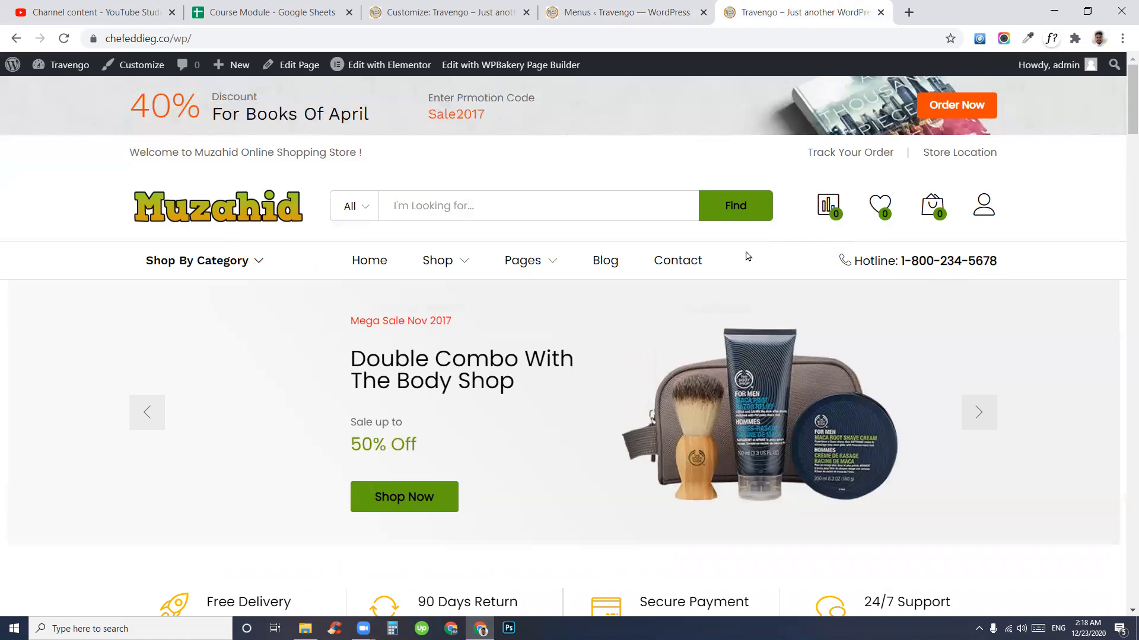
right_click(629, 250)
click(614, 163)
click(590, 7)
click(332, 187)
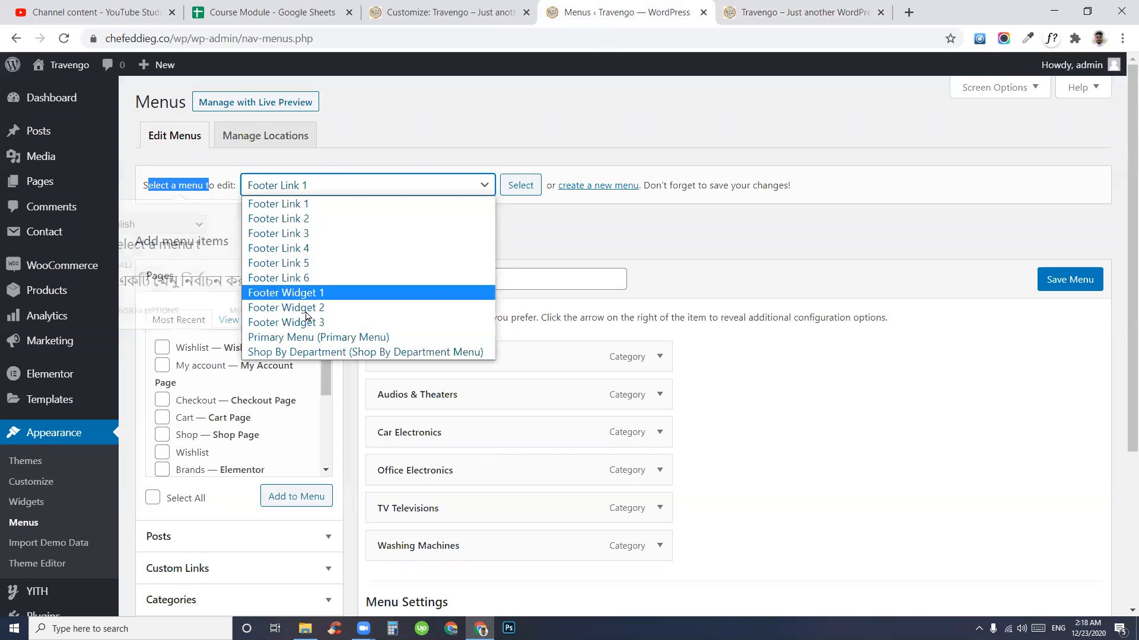
click(324, 343)
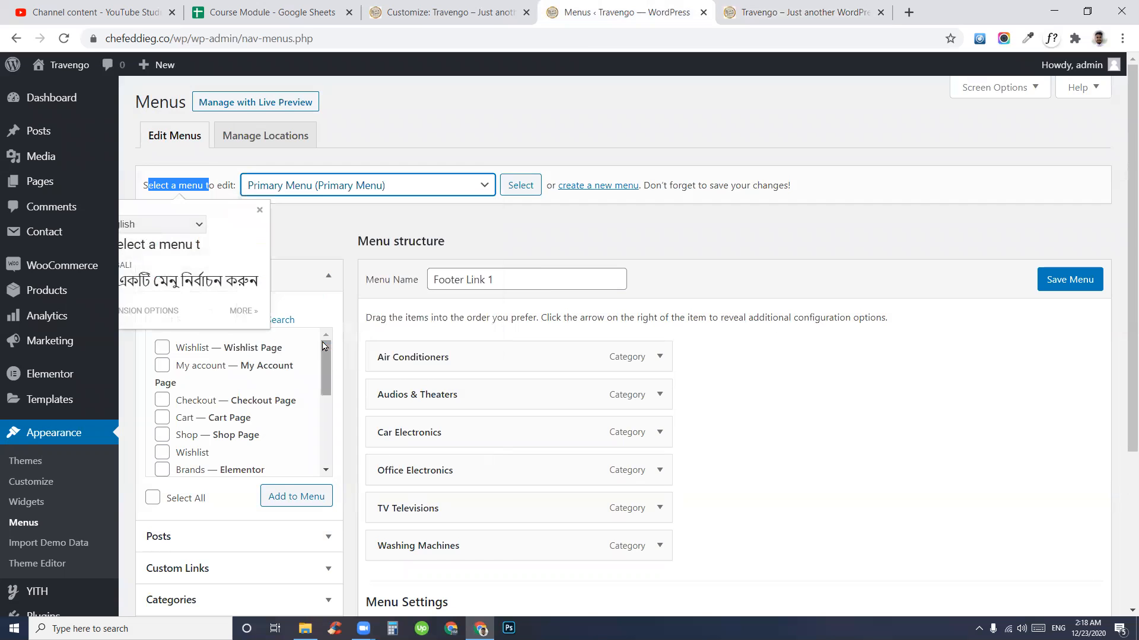
click(519, 186)
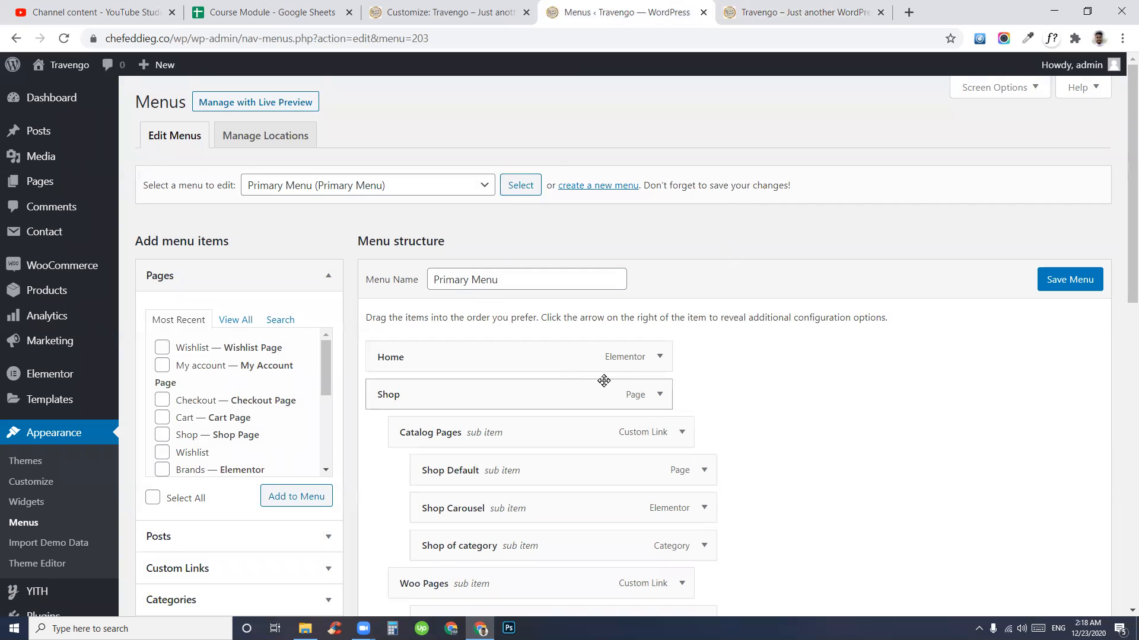
click(784, 10)
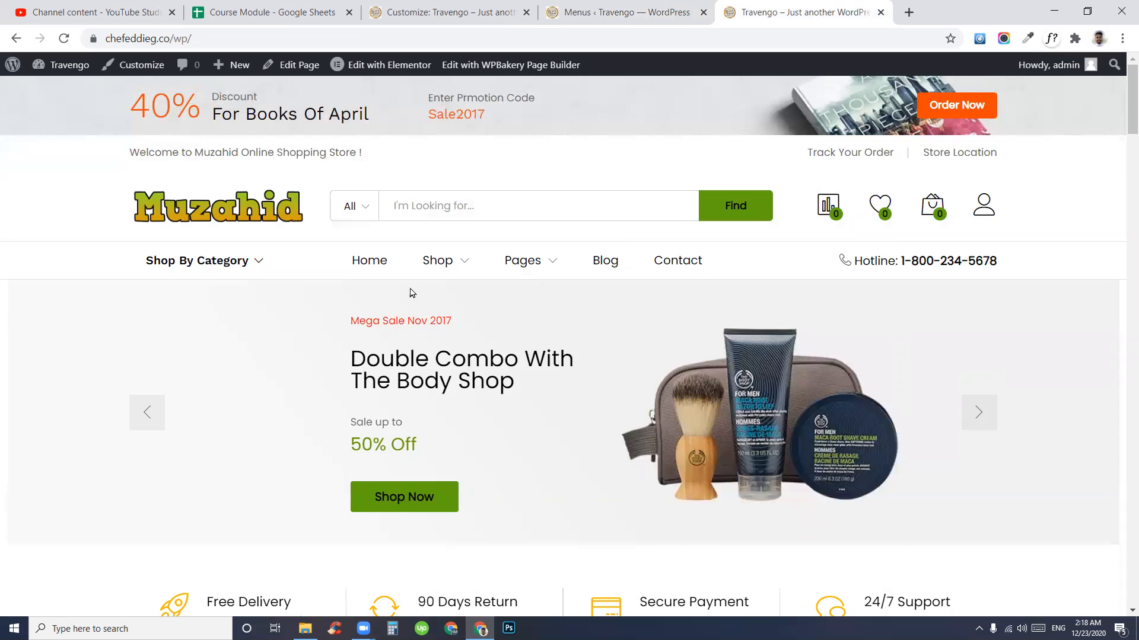
mouse_move(425, 262)
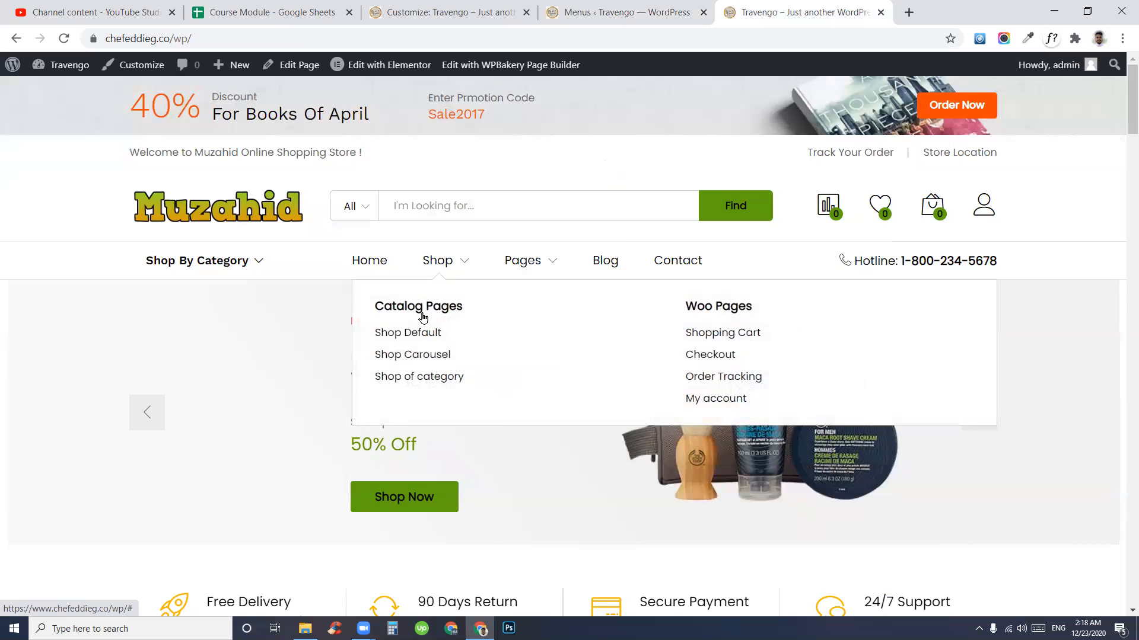
click(590, 11)
scroll(627, 438, down, 3)
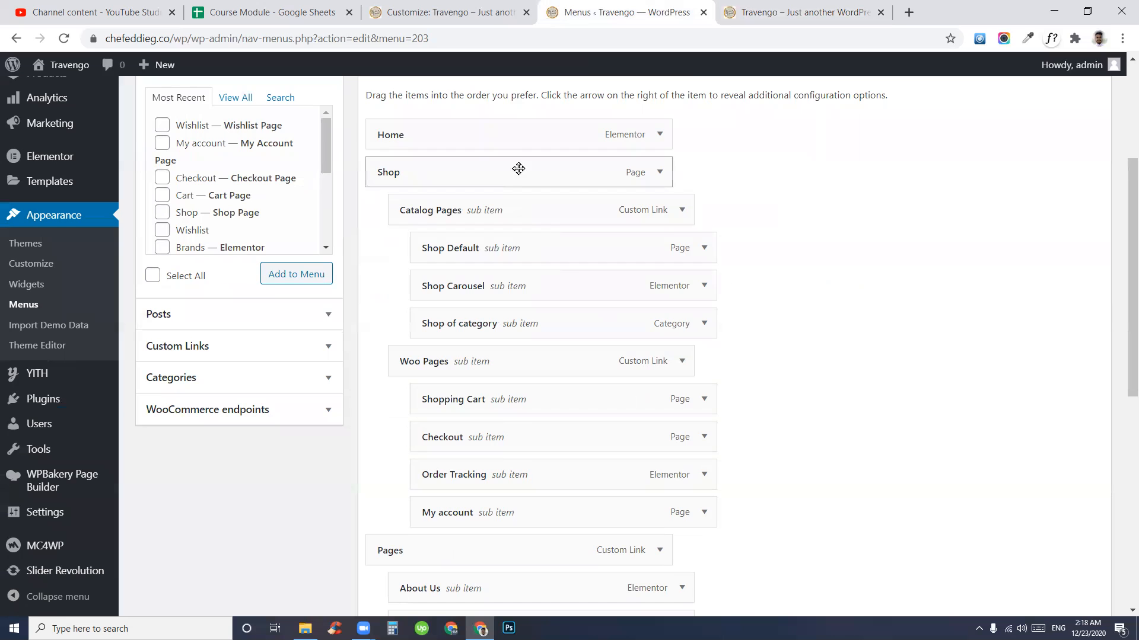
scroll(572, 436, down, 6)
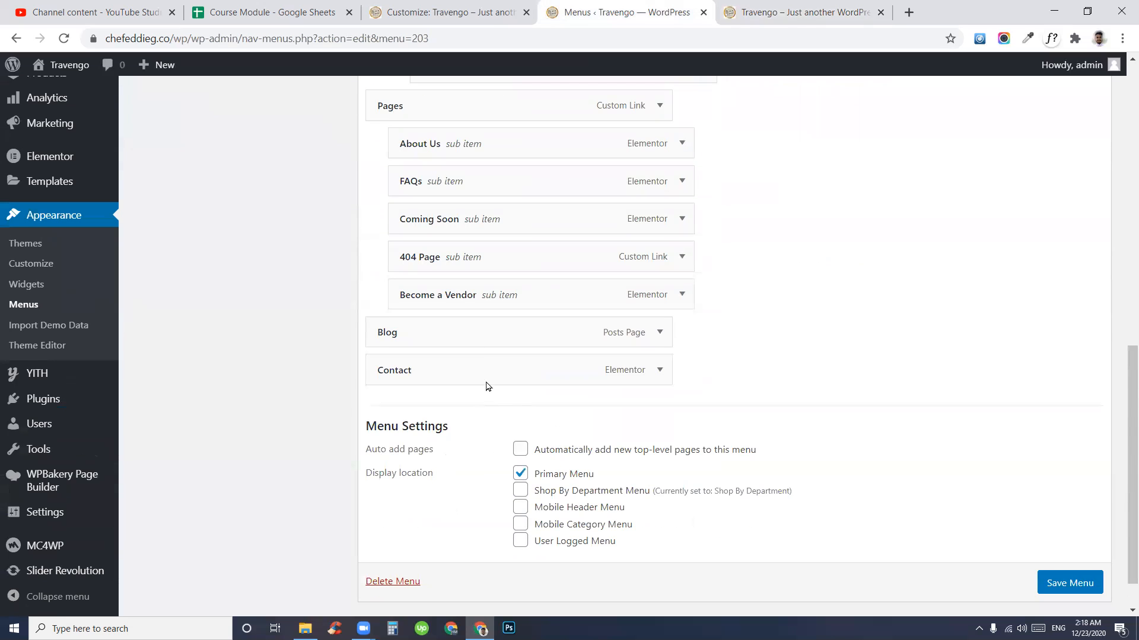
click(801, 12)
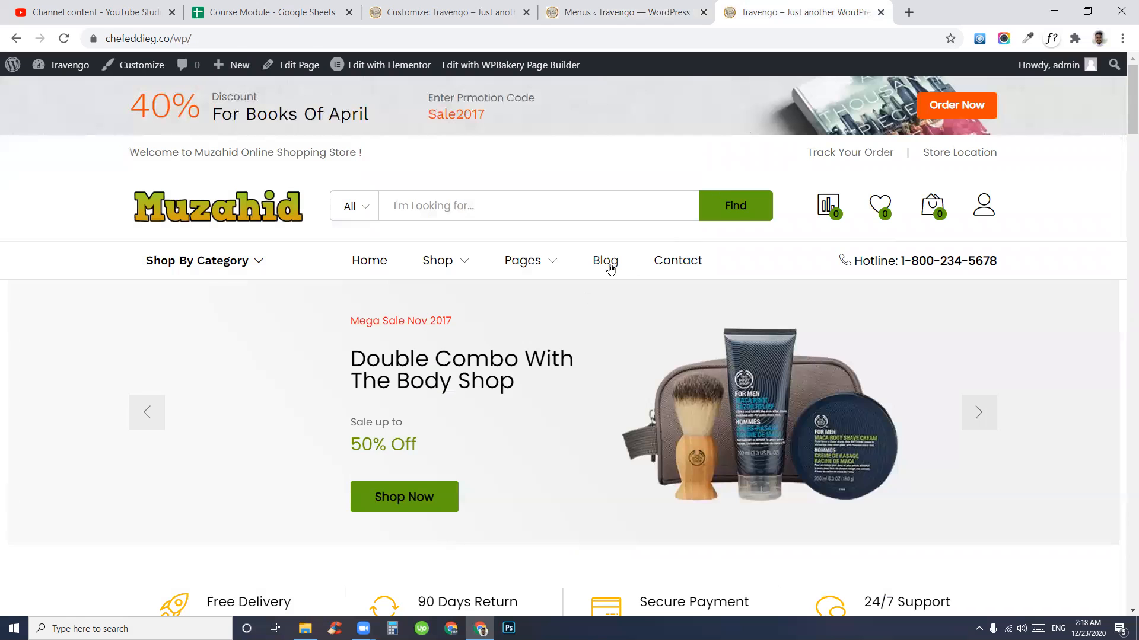
mouse_move(528, 267)
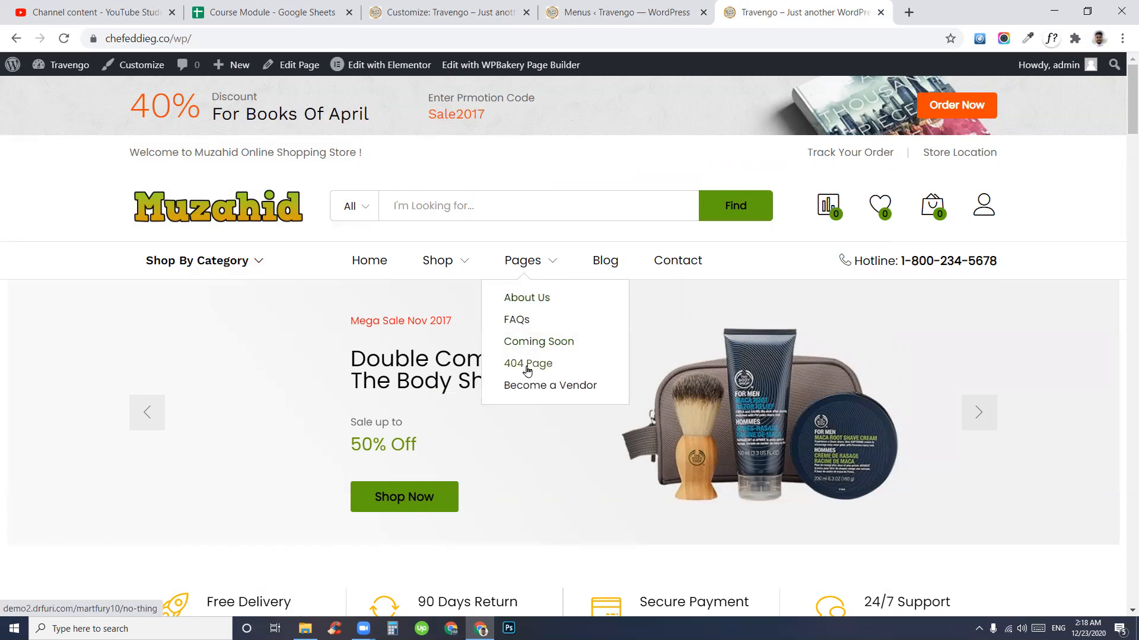
mouse_move(441, 260)
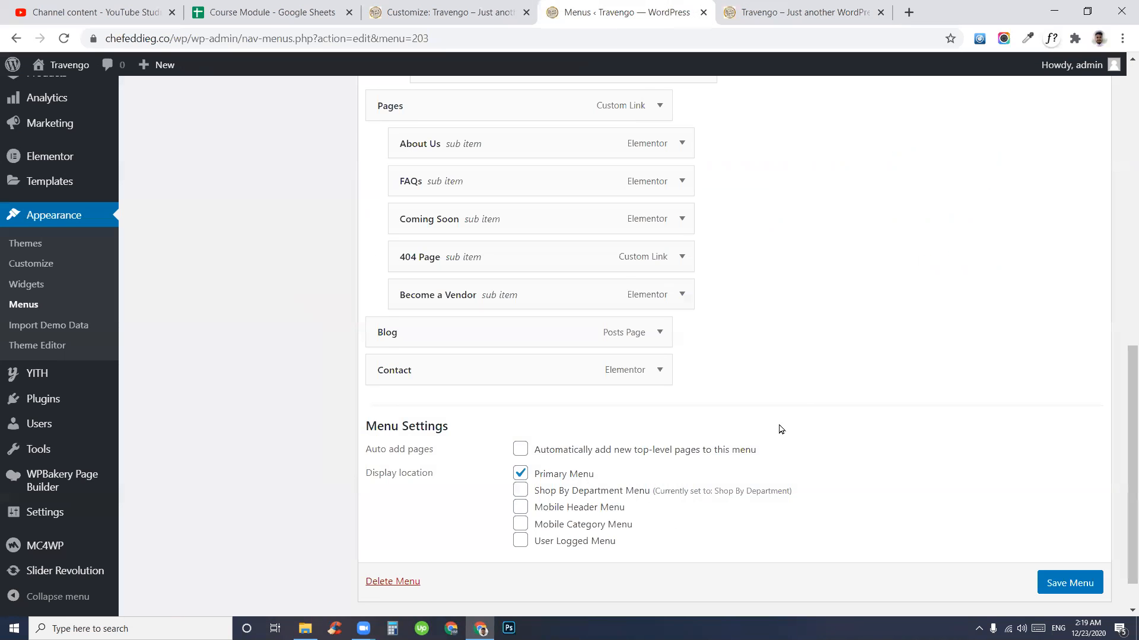
click(629, 13)
scroll(725, 413, up, 4)
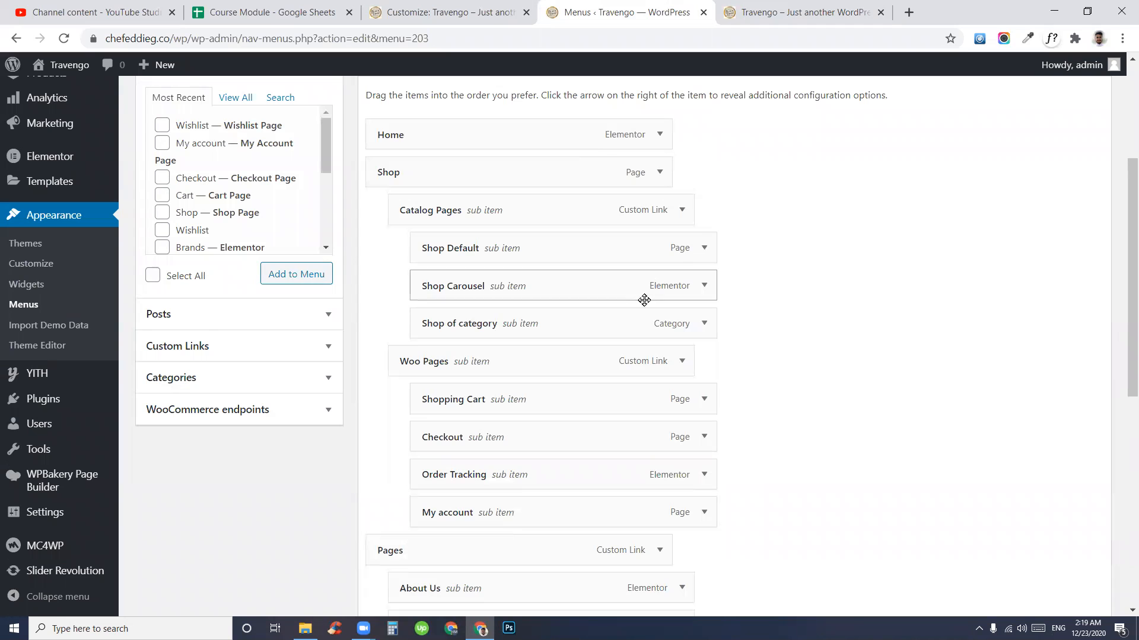
click(682, 210)
click(636, 252)
click(682, 210)
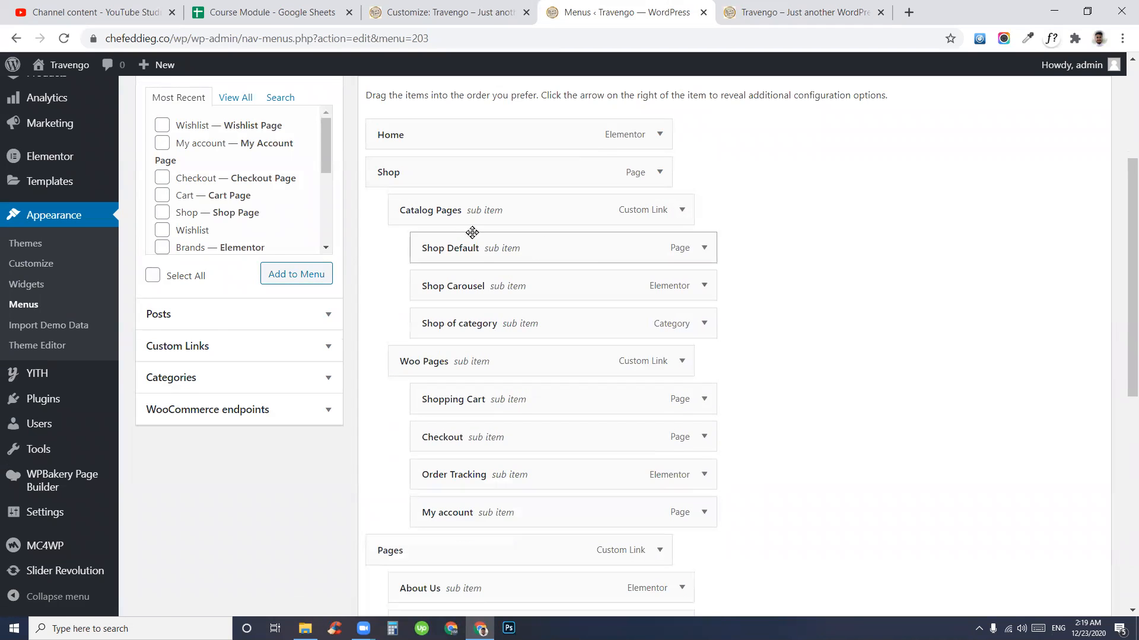
scroll(541, 376, up, 4)
scroll(711, 412, down, 4)
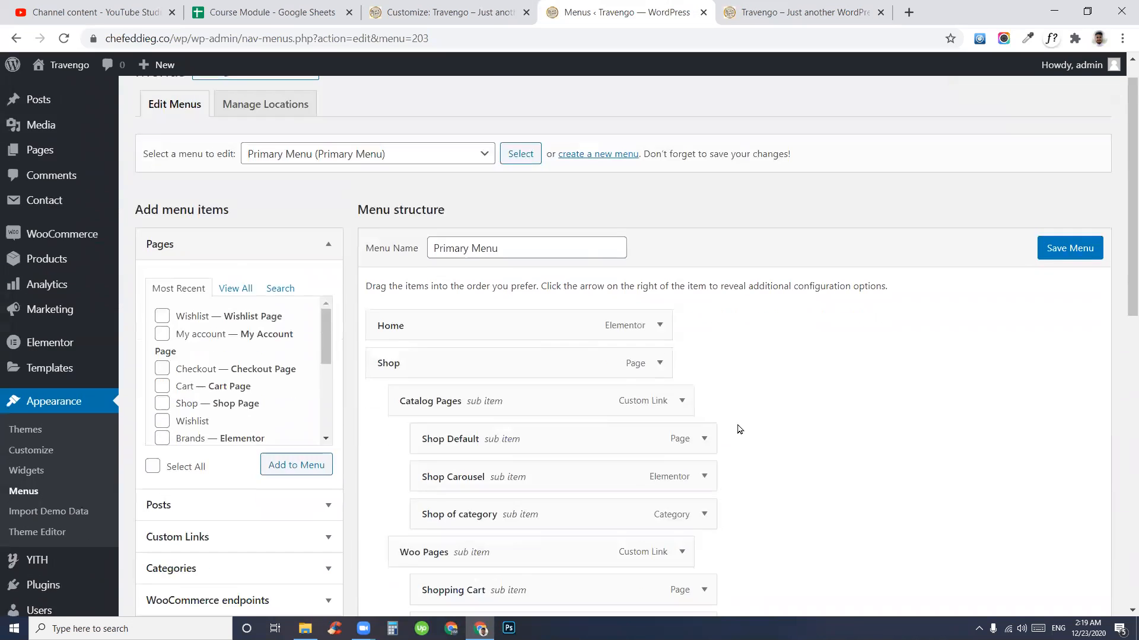
scroll(472, 405, up, 4)
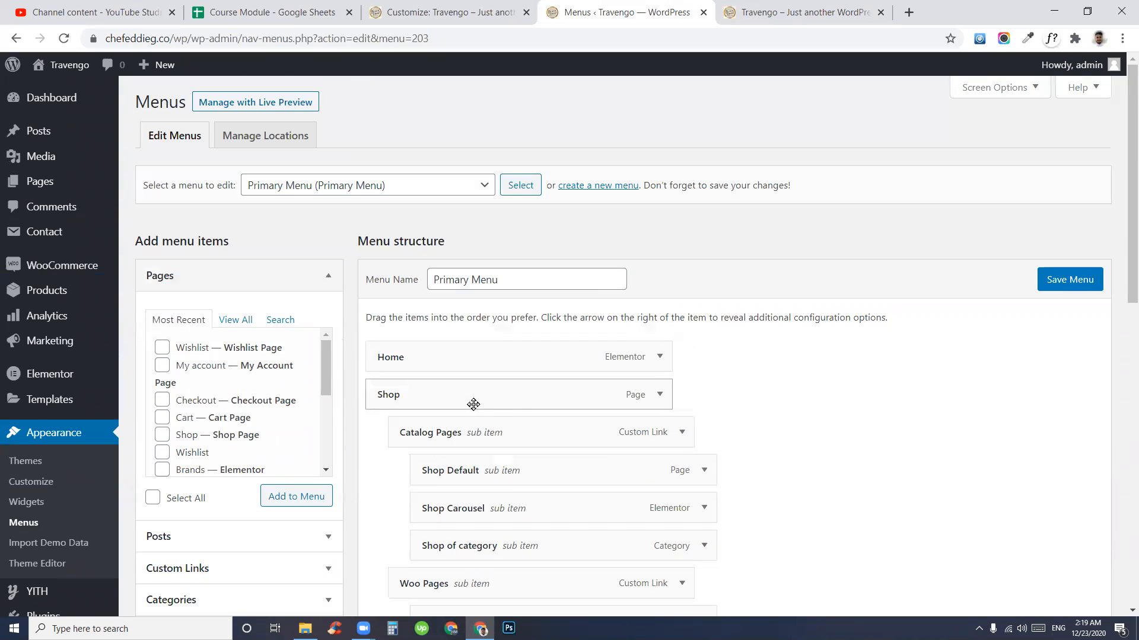
scroll(686, 422, up, 3)
click(287, 287)
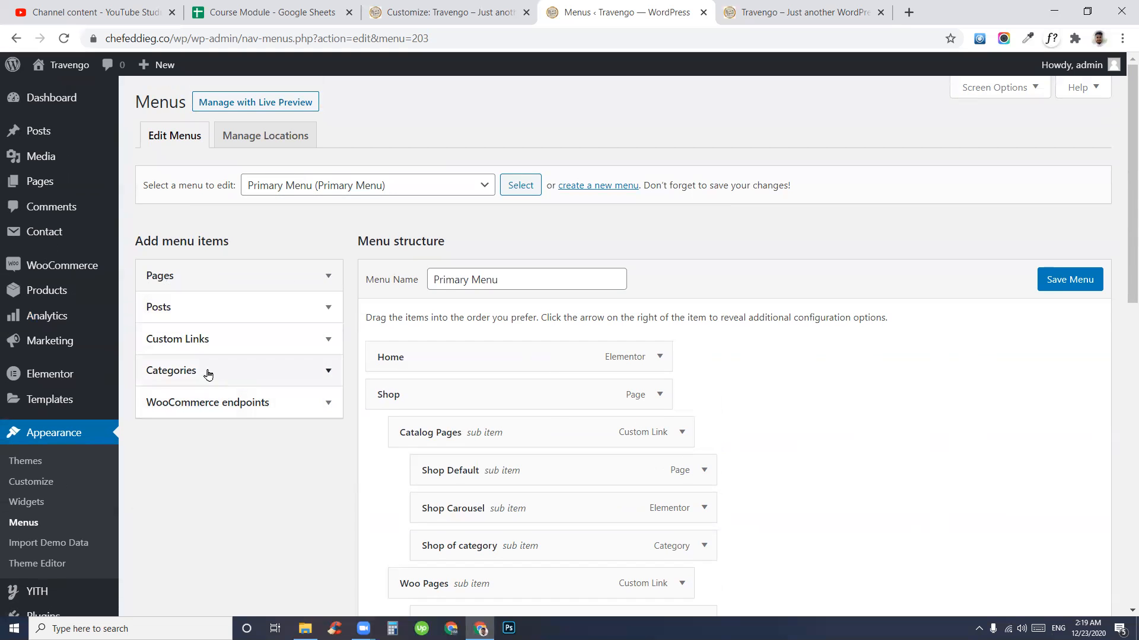
click(206, 277)
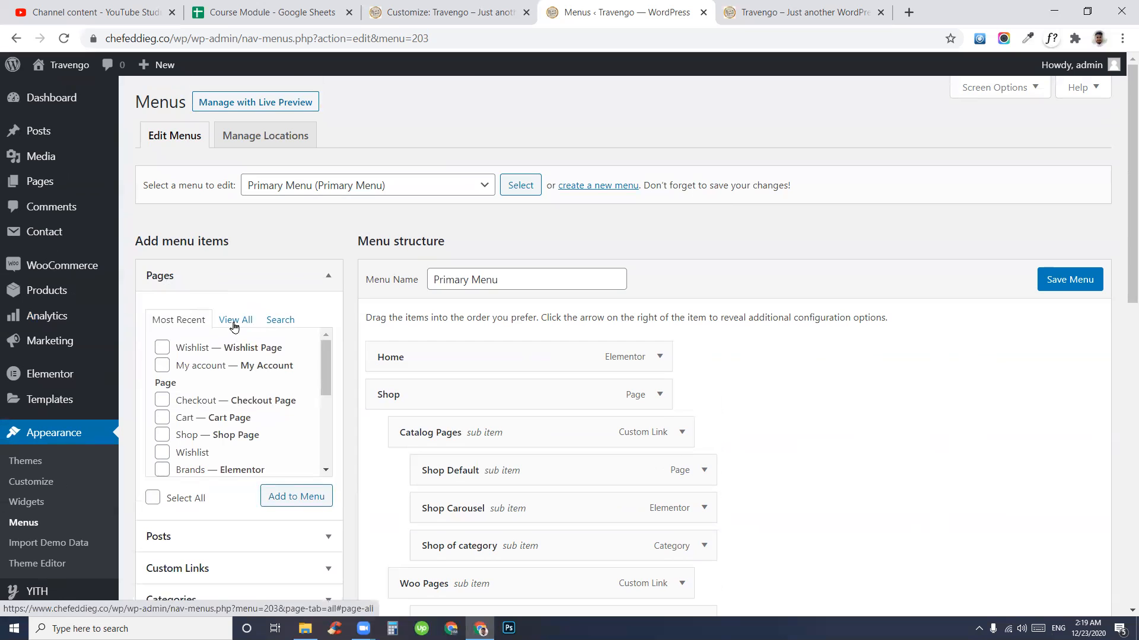
scroll(220, 366, down, 3)
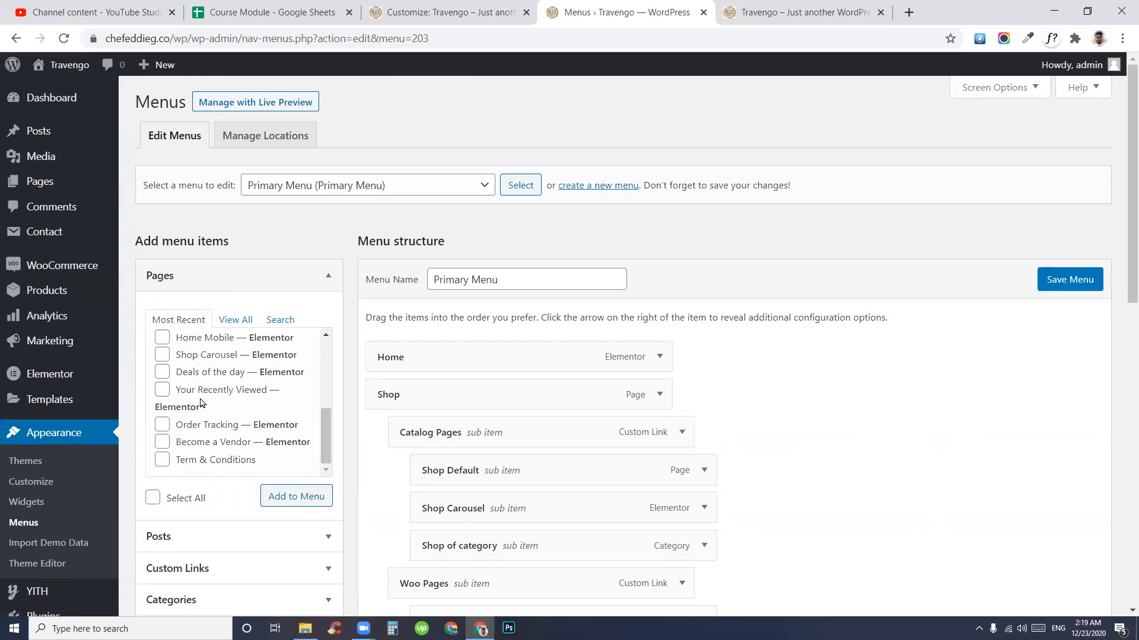
scroll(232, 344, up, 3)
click(236, 320)
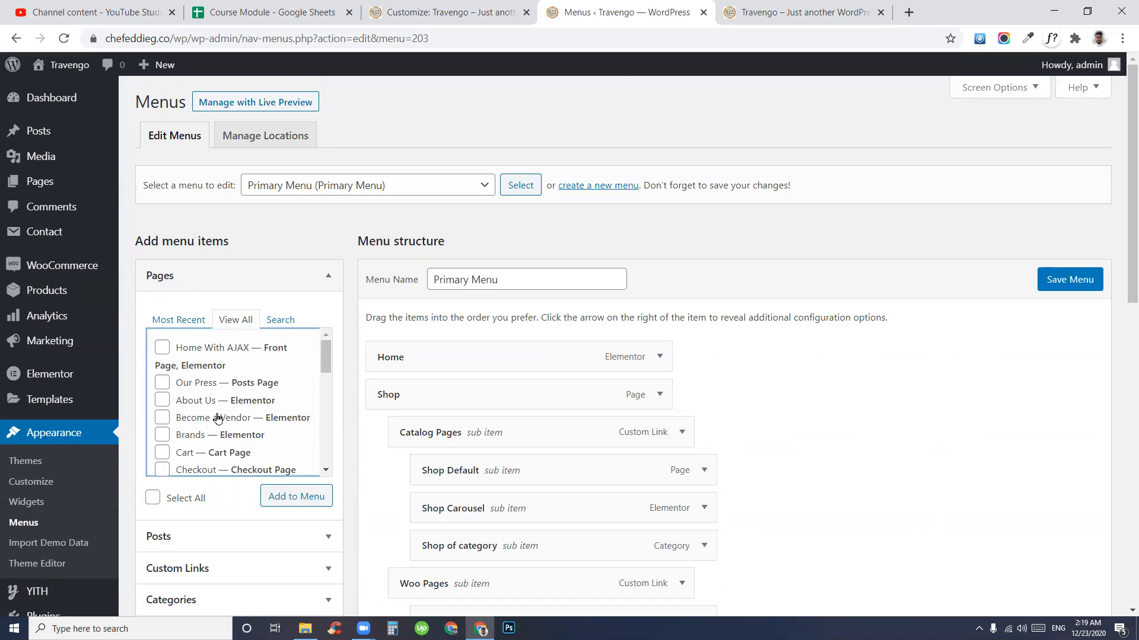
scroll(217, 419, down, 7)
click(250, 287)
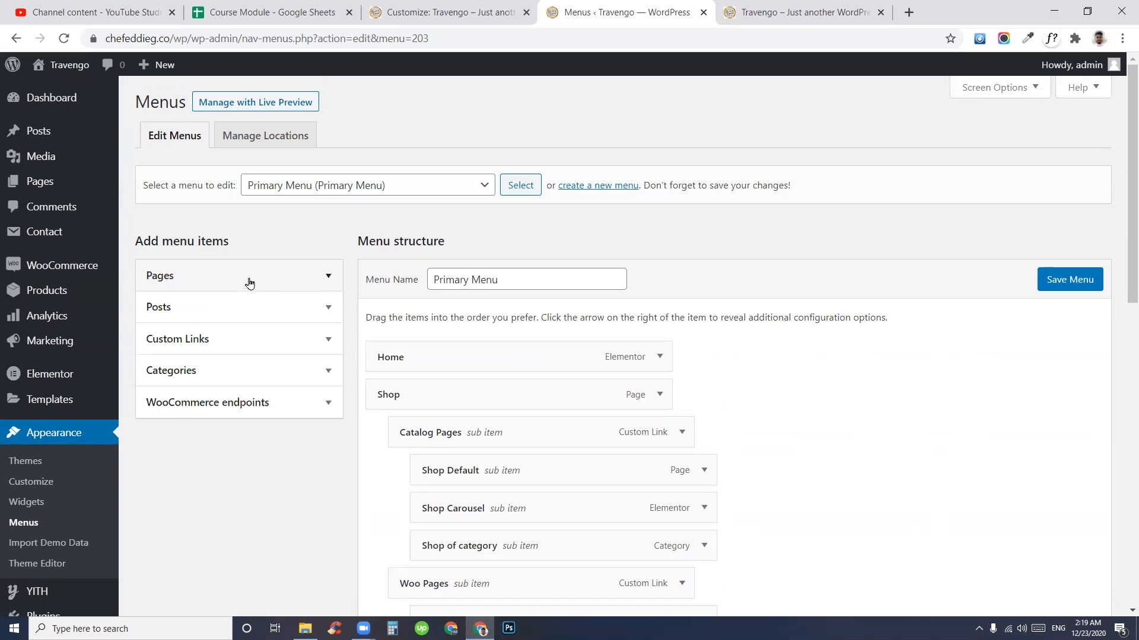
click(229, 308)
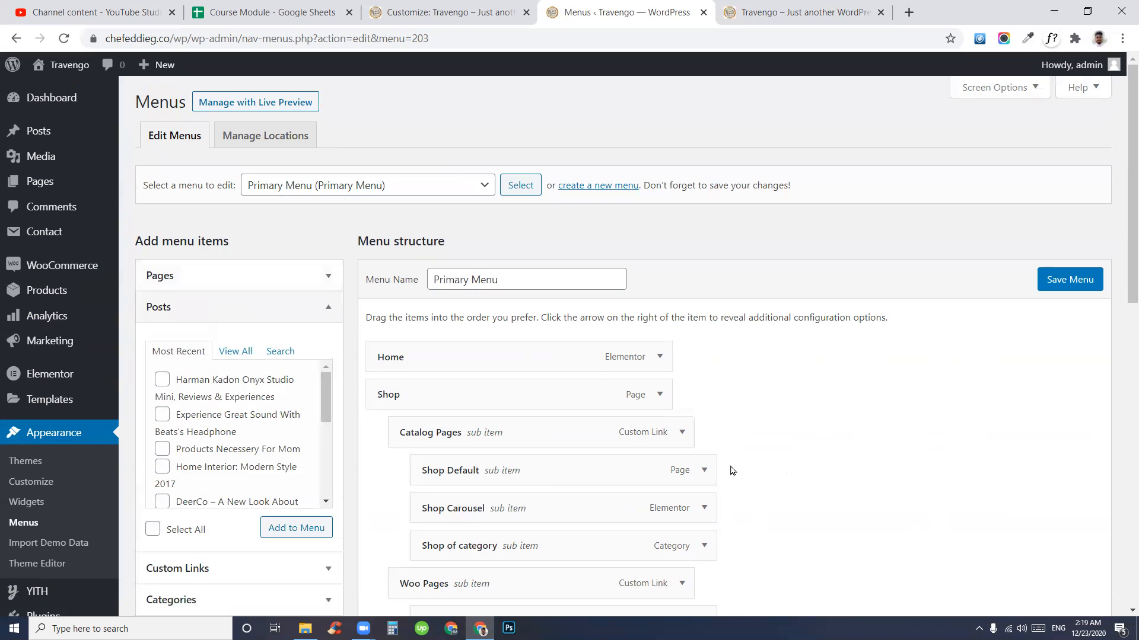
scroll(220, 403, down, 5)
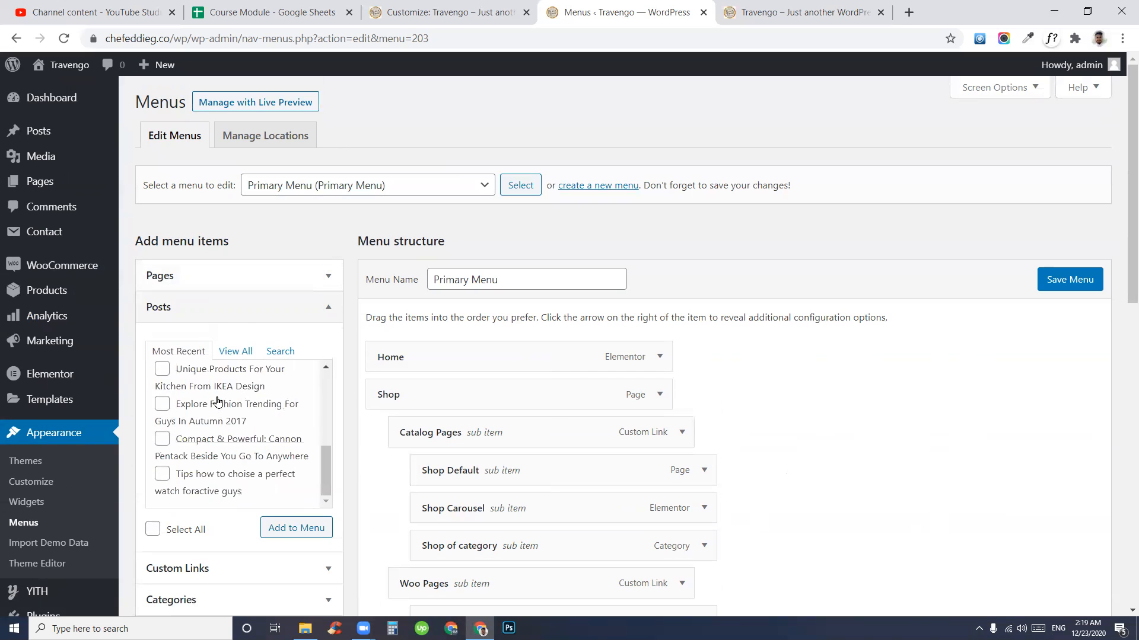
click(274, 314)
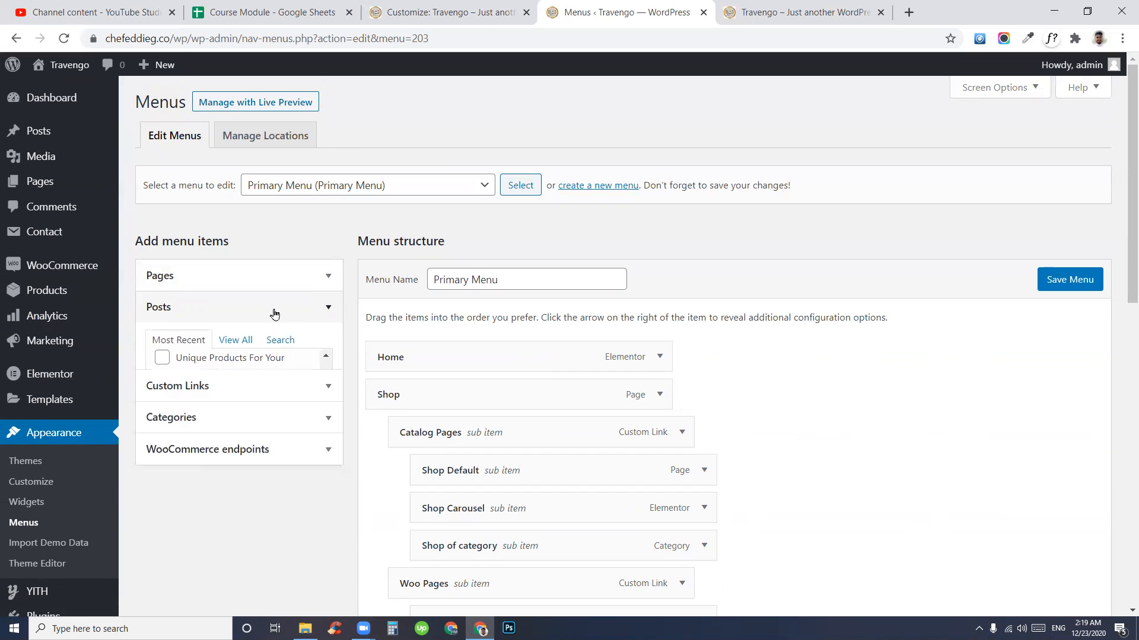
scroll(593, 450, down, 4)
scroll(415, 433, up, 4)
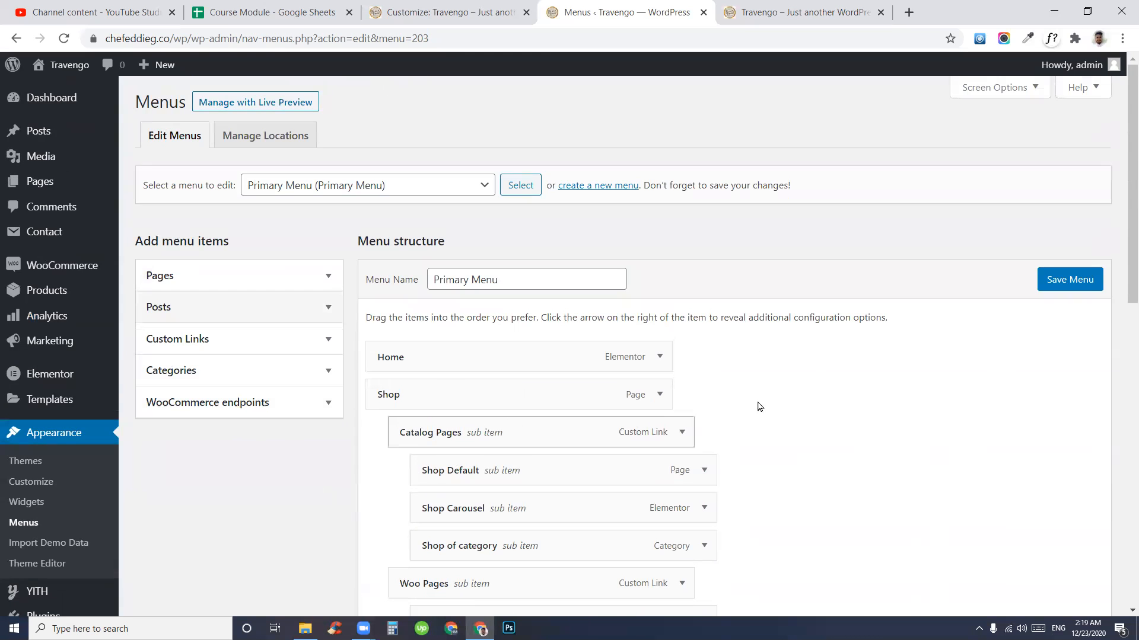
- Enable Products and Product categories in the menu editor's Screen Options
click(989, 90)
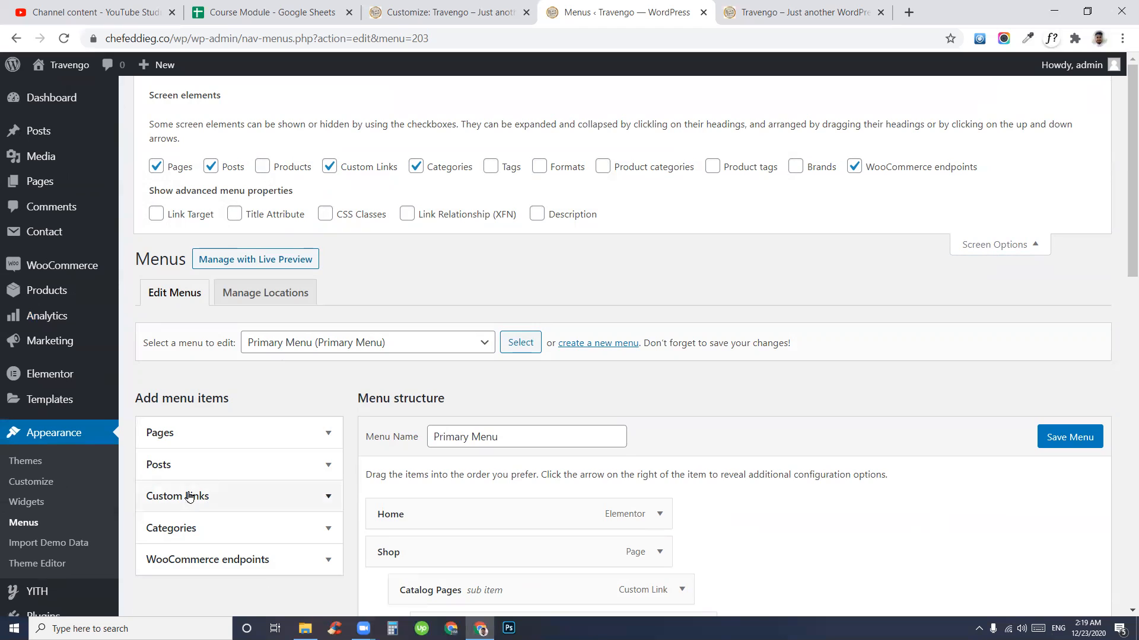
click(263, 168)
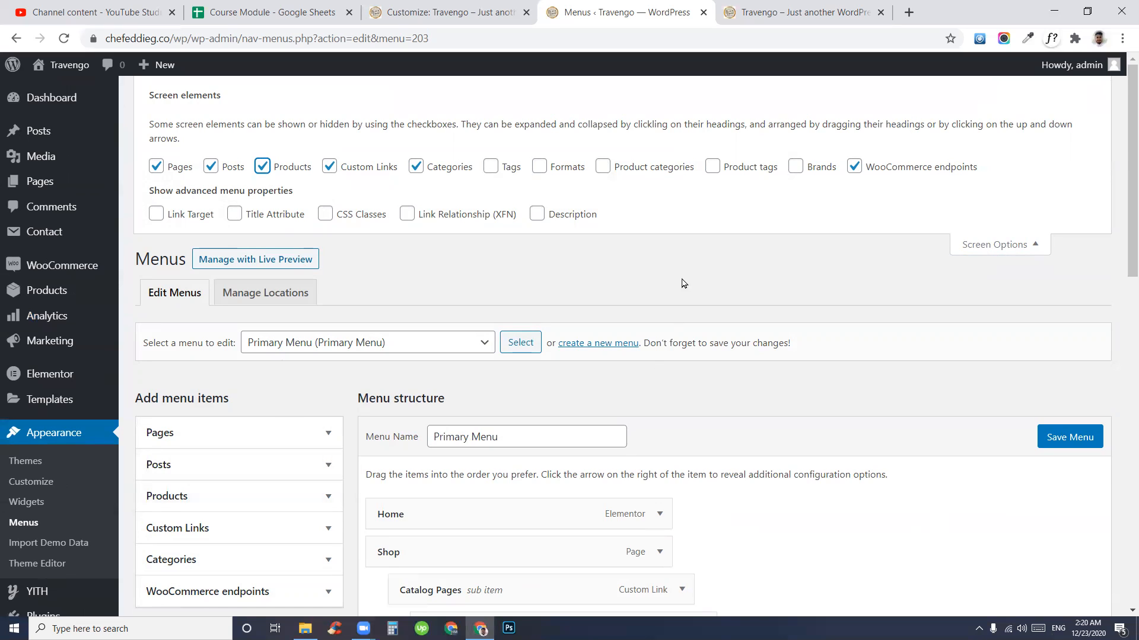
click(603, 167)
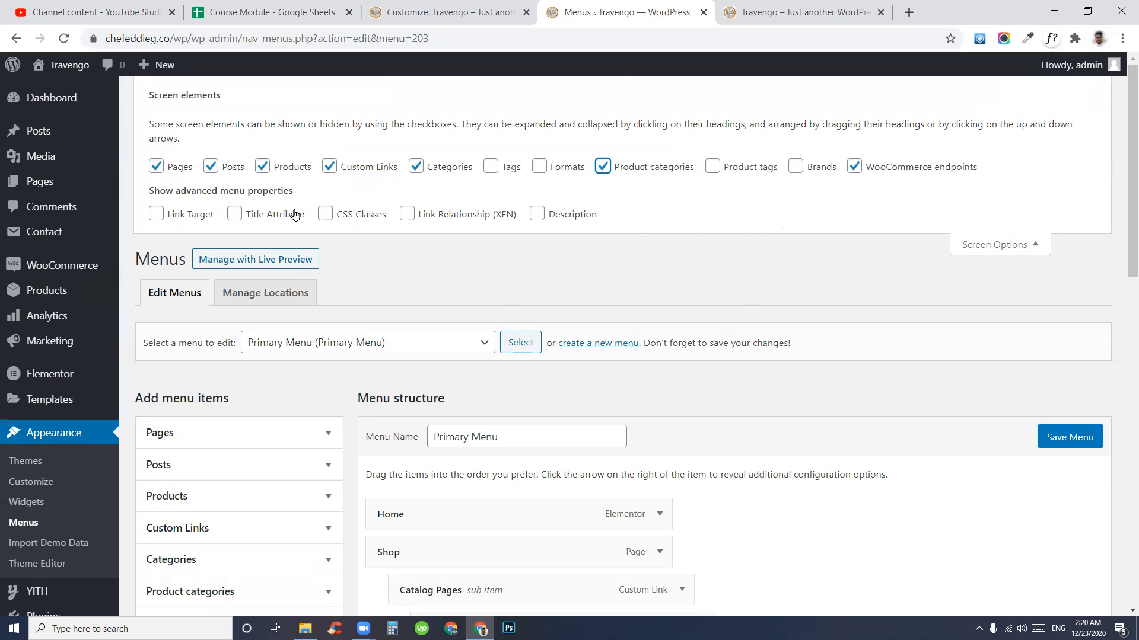
click(984, 246)
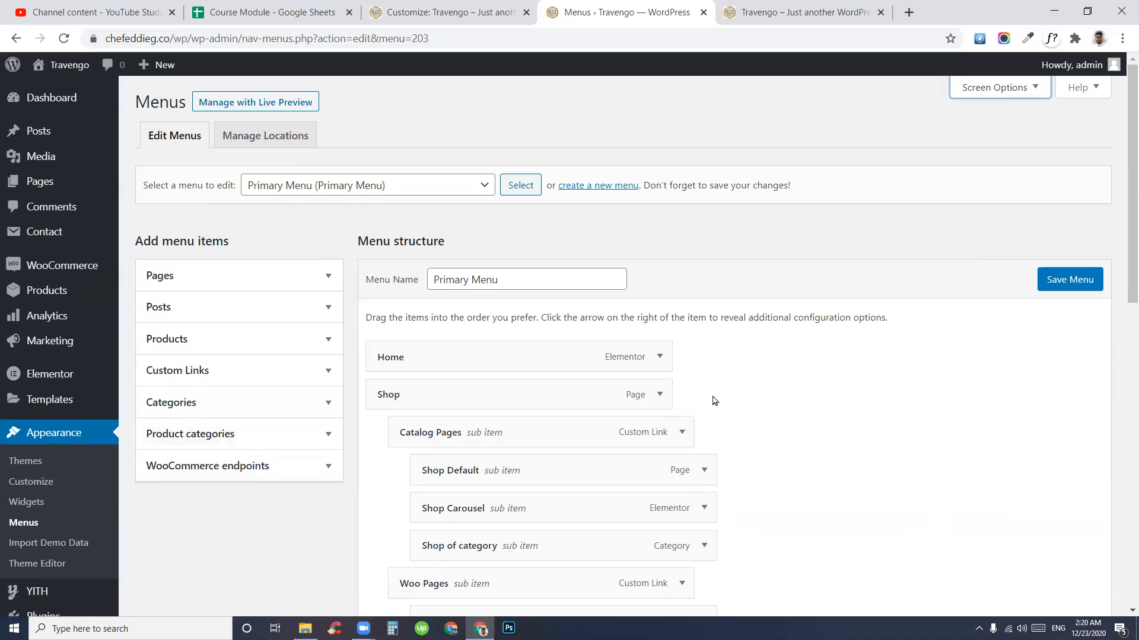
- From View All product categories, add Babies & Moms, Books & Office and Cars & Motocycles to the menu
scroll(691, 459, down, 1)
scroll(691, 459, down, 3)
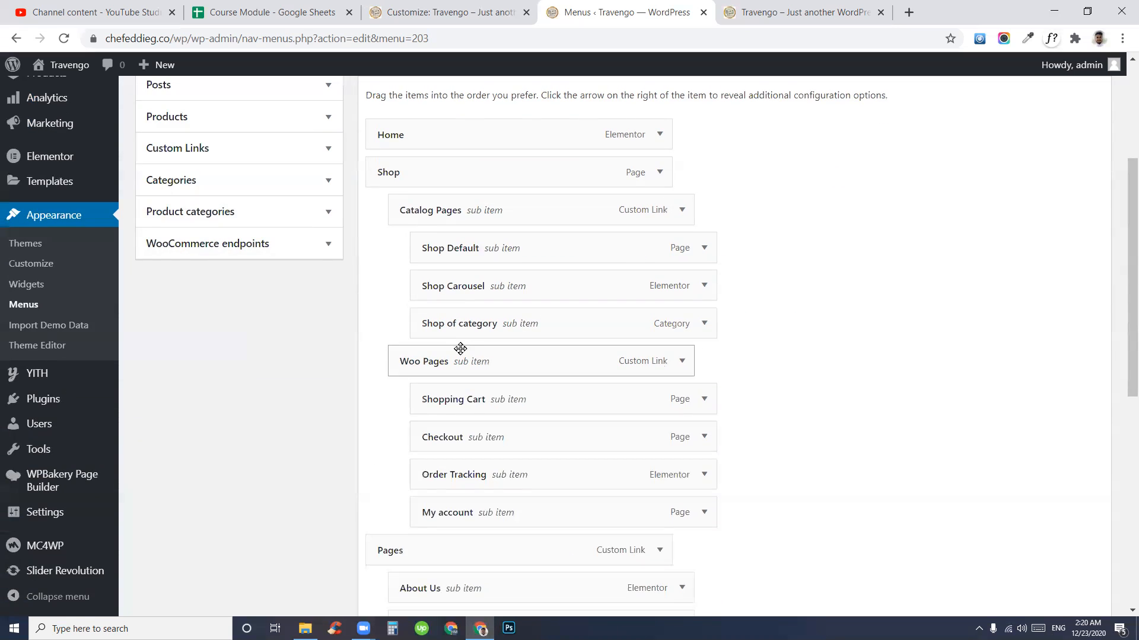
scroll(470, 358, up, 4)
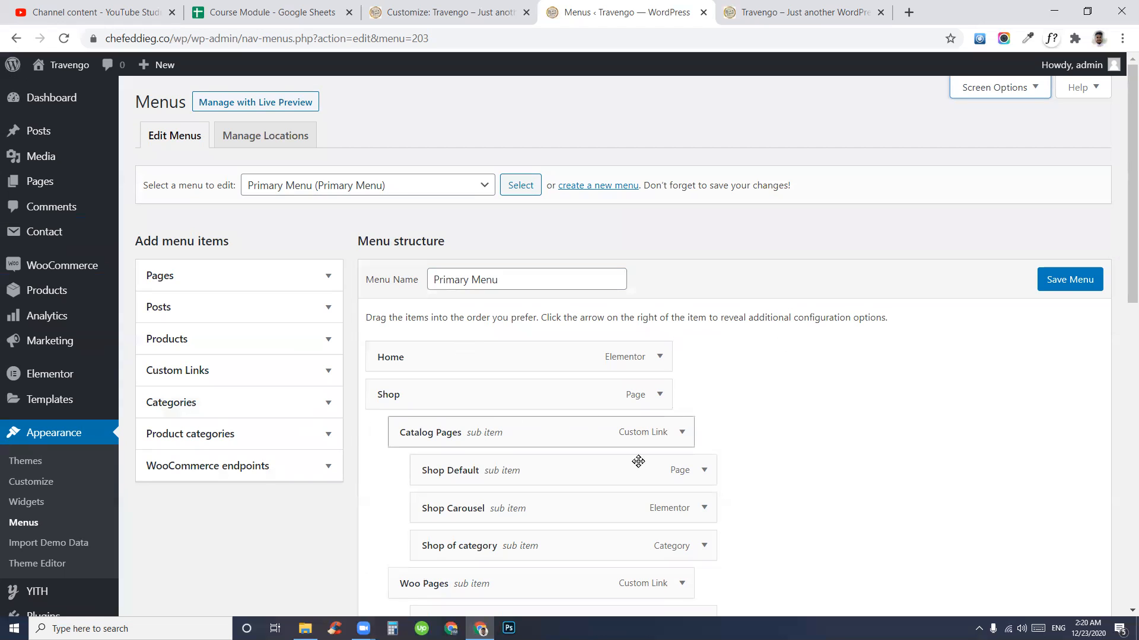
click(215, 444)
scroll(682, 341, down, 4)
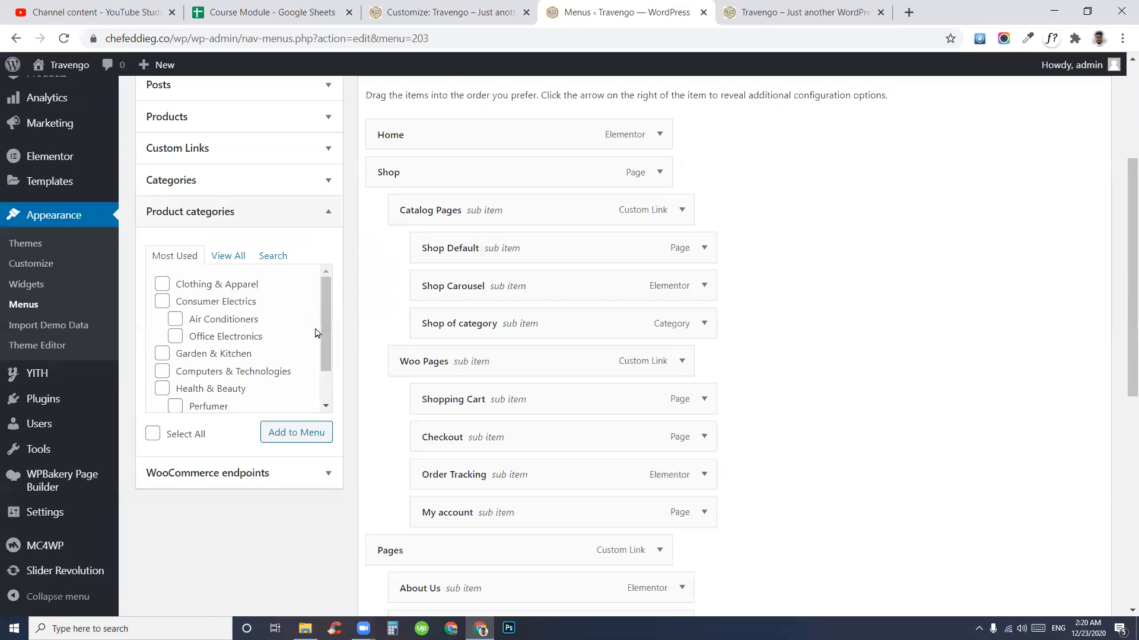
click(229, 258)
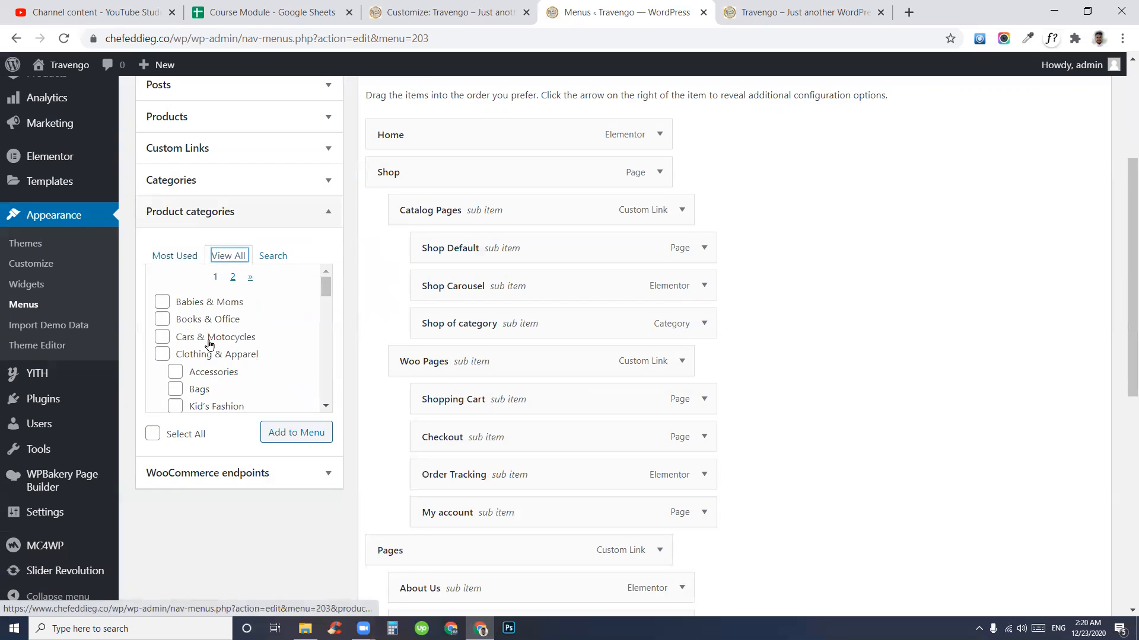
scroll(200, 360, down, 3)
scroll(196, 363, up, 4)
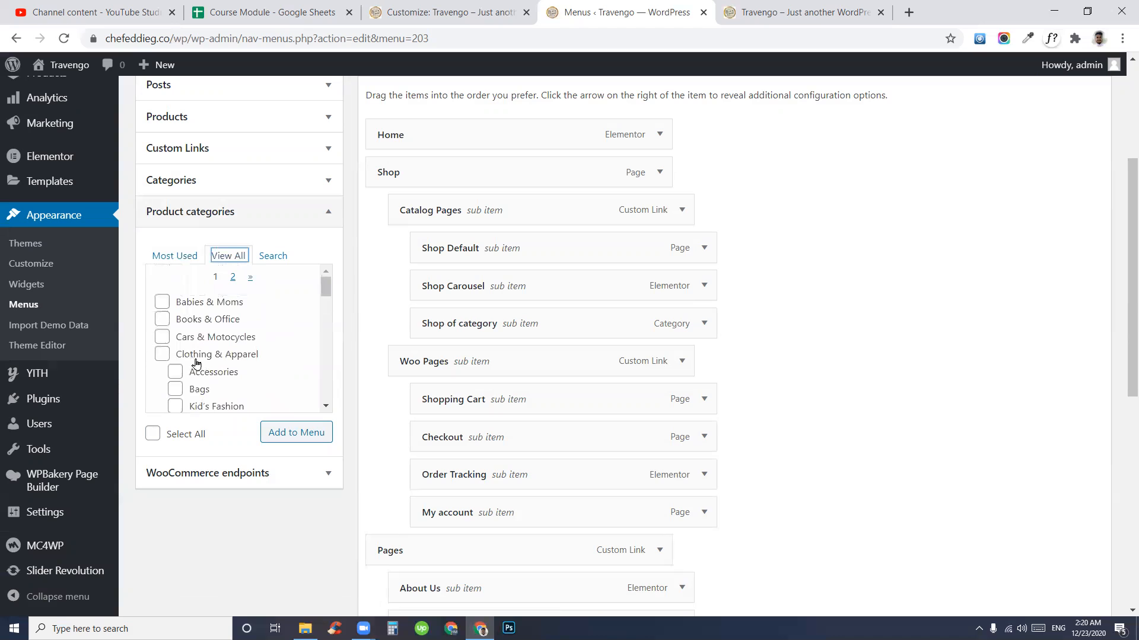
click(162, 303)
click(163, 319)
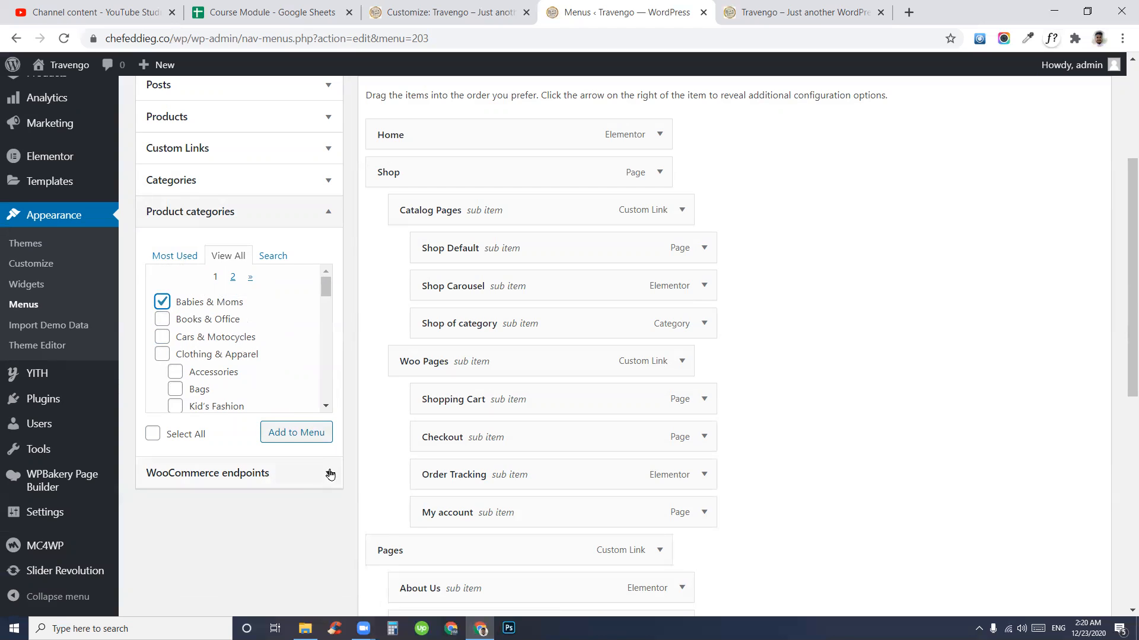
click(166, 325)
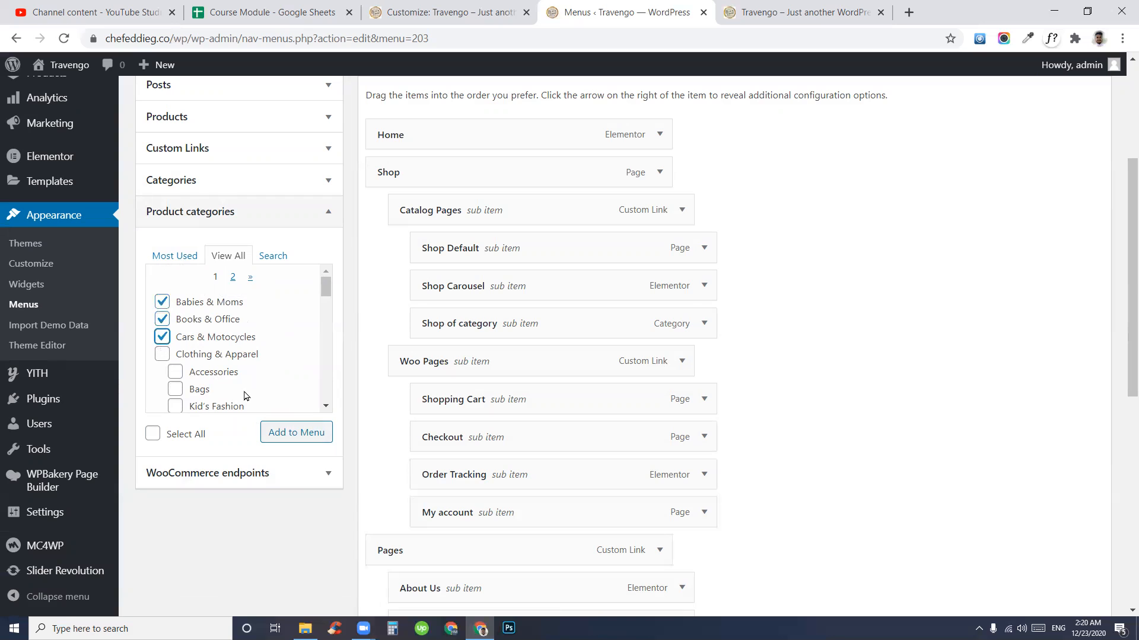
click(287, 435)
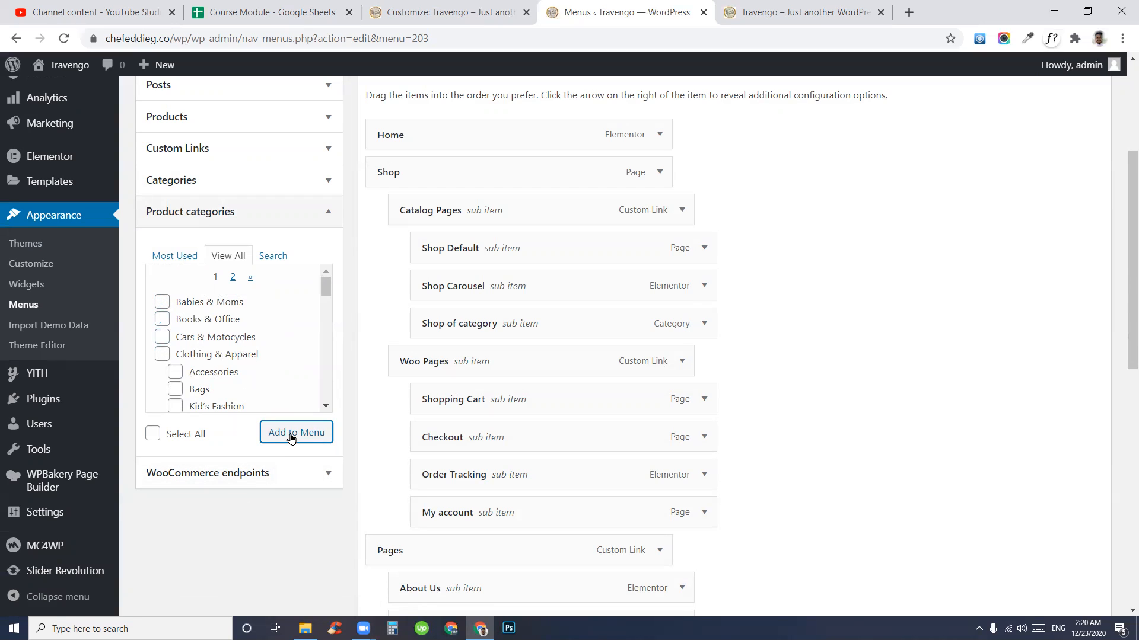
scroll(928, 397, down, 7)
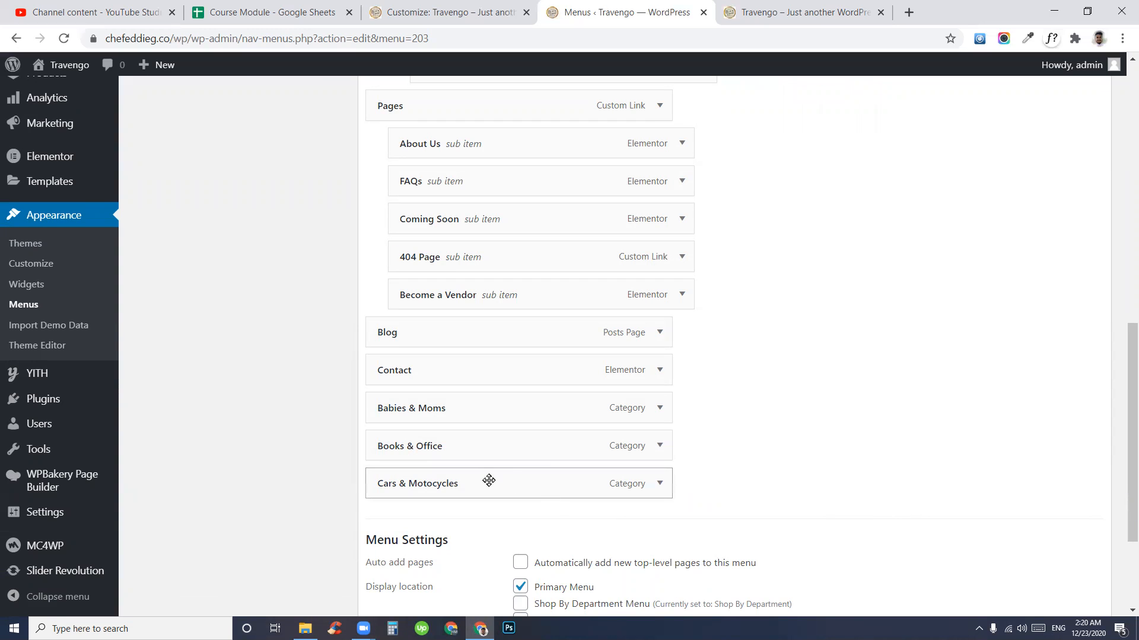
- Drag Babies & Moms, Cars & Motocycles and Books & Office in as sub-items under Catalog Pages
scroll(559, 472, up, 4)
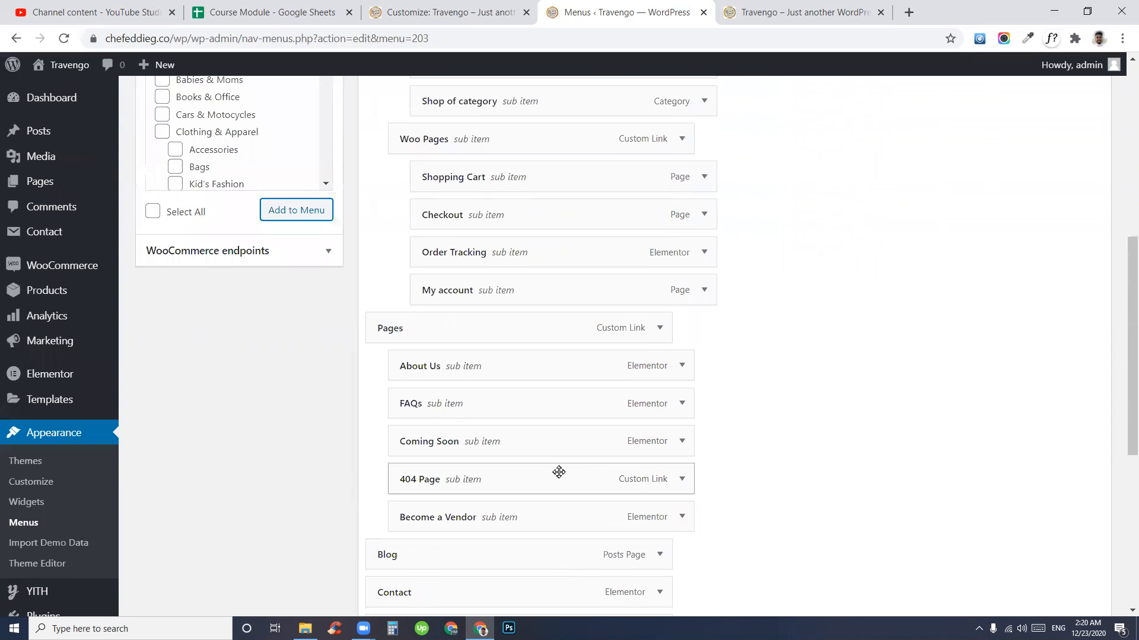
scroll(558, 472, up, 4)
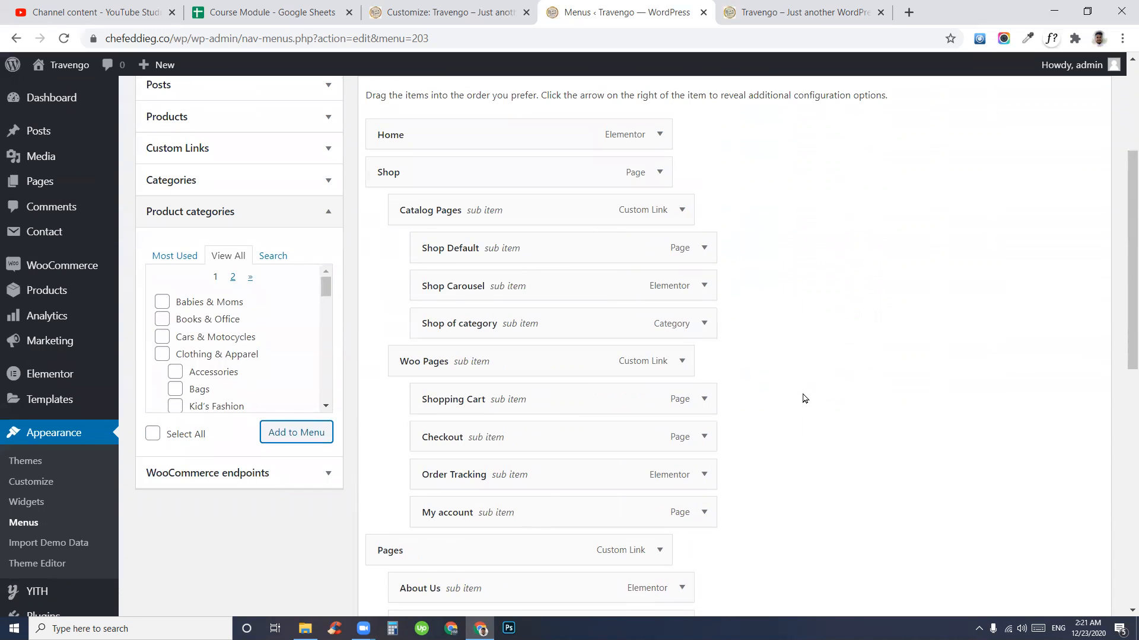
scroll(804, 398, down, 8)
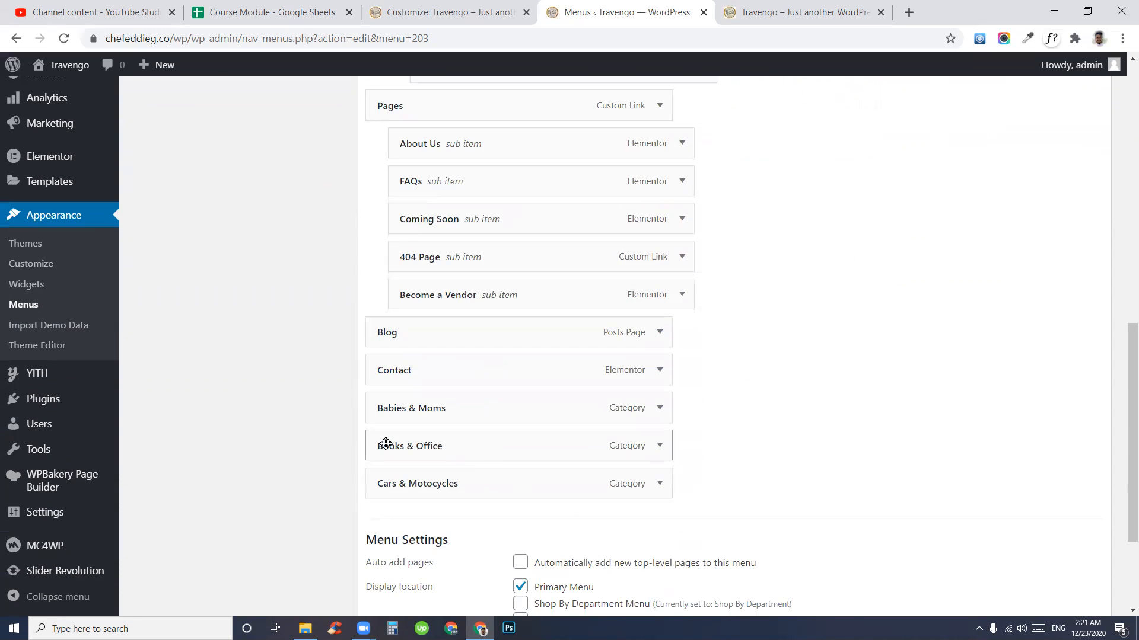
drag(407, 408, 518, 245)
scroll(580, 287, up, 8)
scroll(630, 320, down, 4)
scroll(504, 524, down, 4)
drag(416, 481, 492, 309)
scroll(750, 451, up, 9)
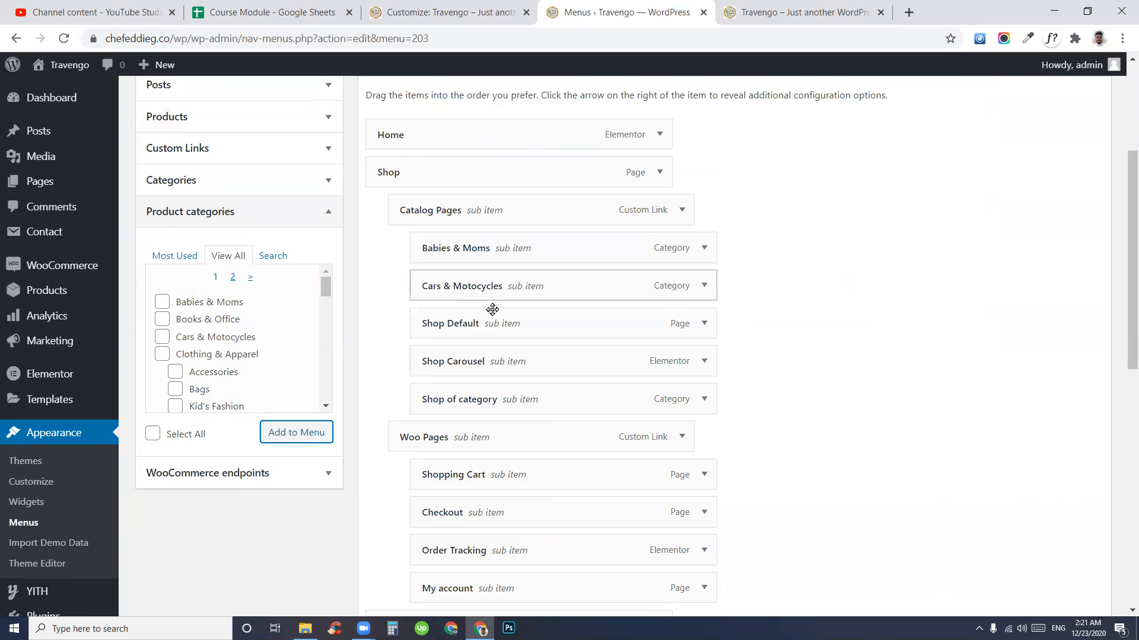
scroll(501, 323, down, 8)
drag(437, 473, 510, 341)
scroll(775, 427, up, 8)
scroll(771, 379, up, 4)
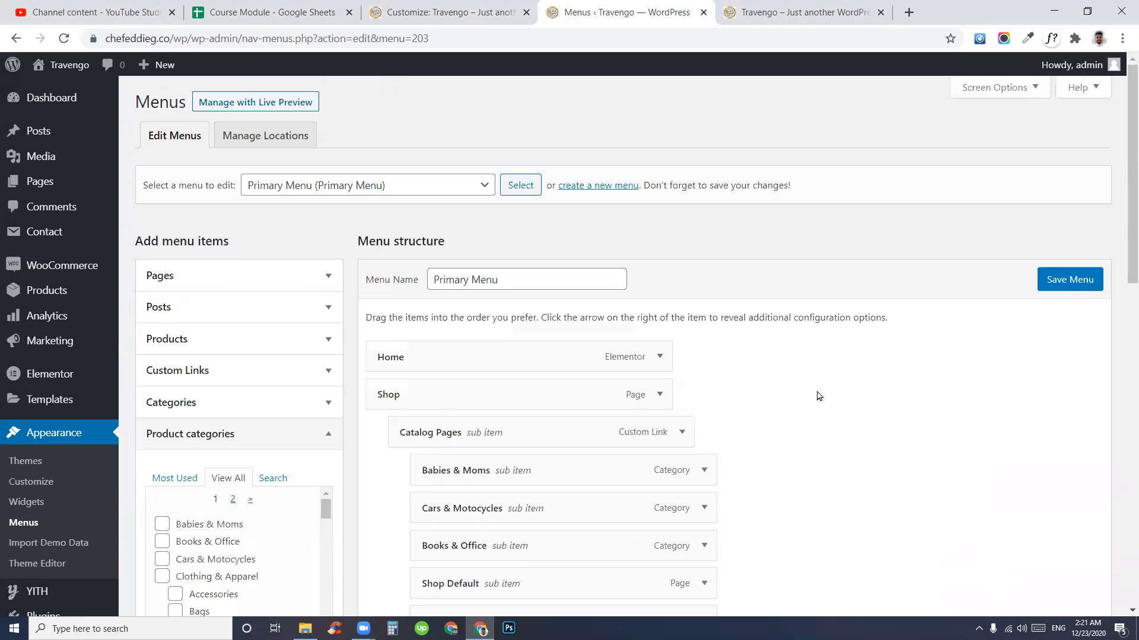
- Save the Primary Menu and reload the storefront to check the new Catalog Pages sub-items
click(1073, 286)
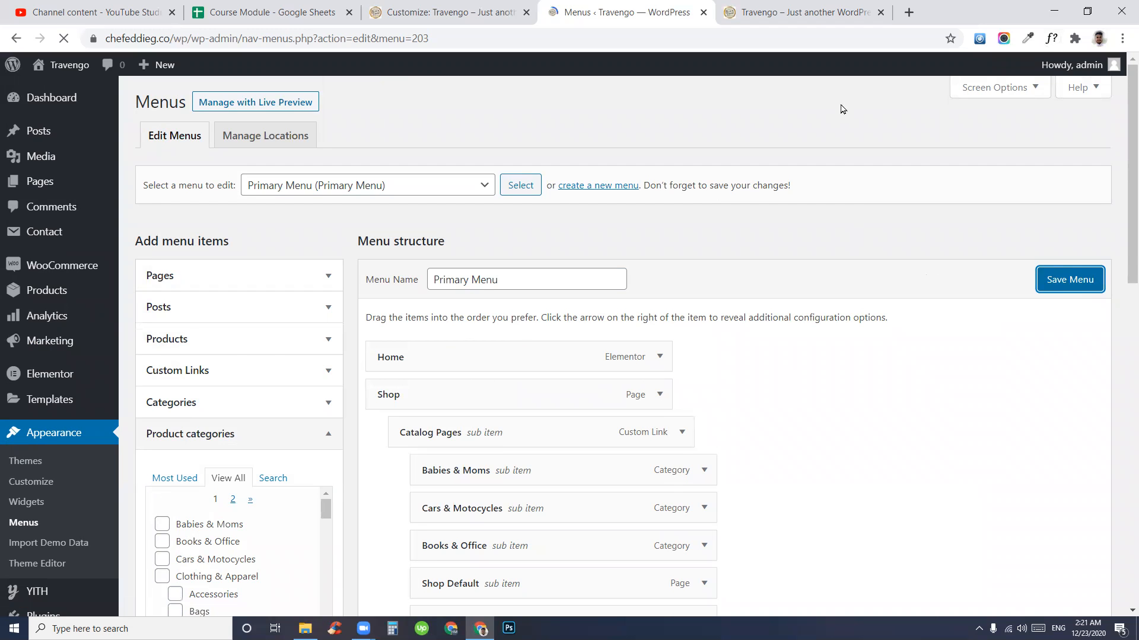
click(796, 8)
click(204, 207)
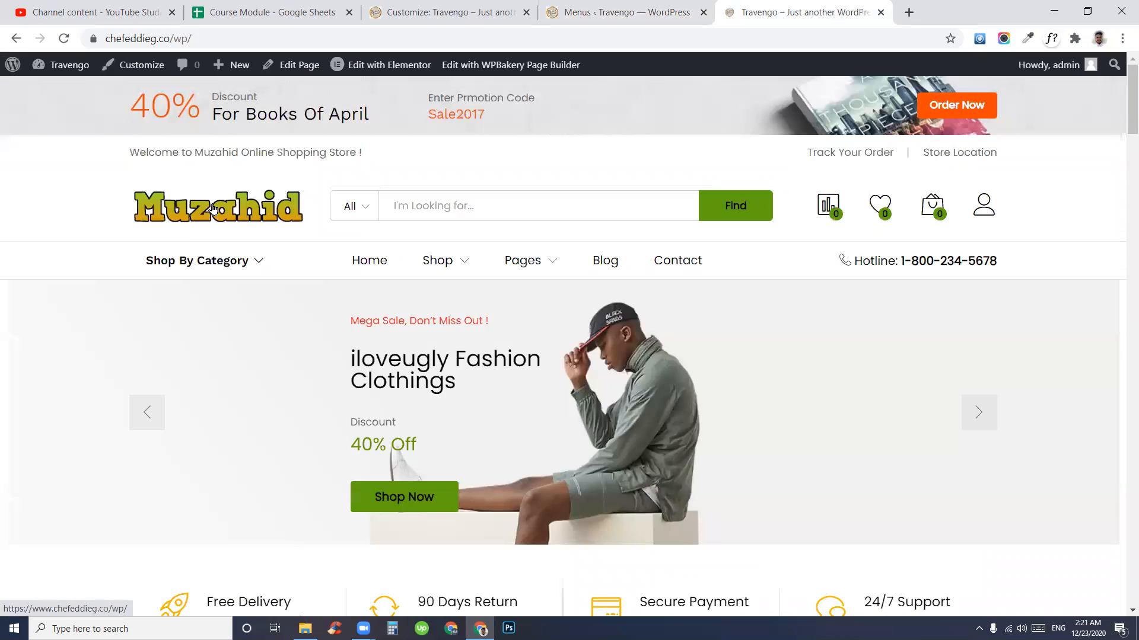
mouse_move(479, 281)
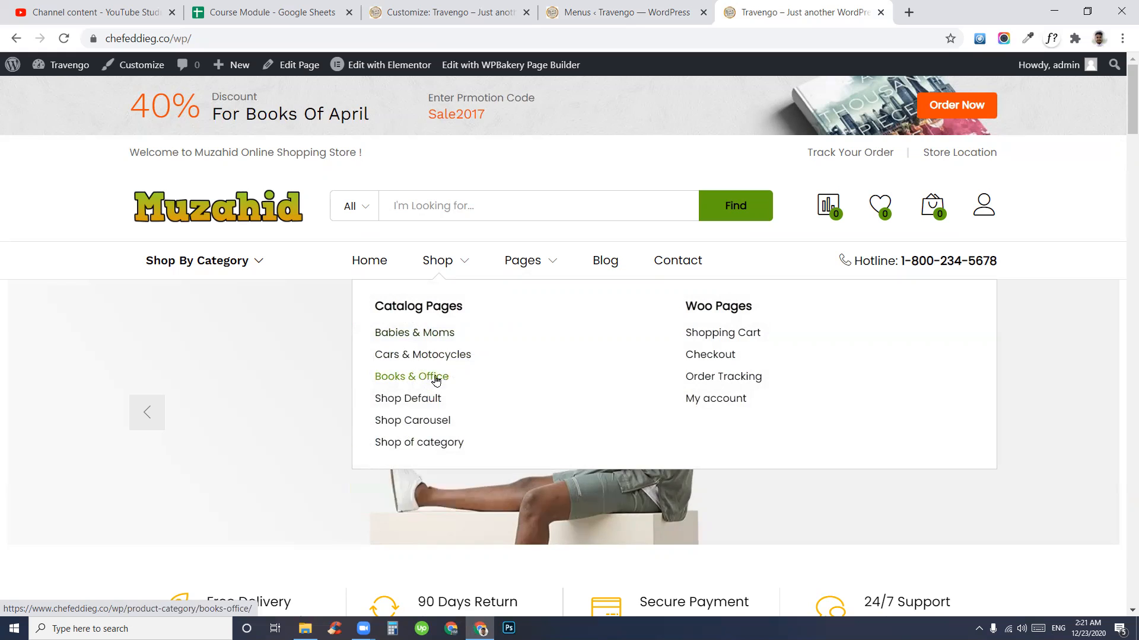
mouse_move(513, 265)
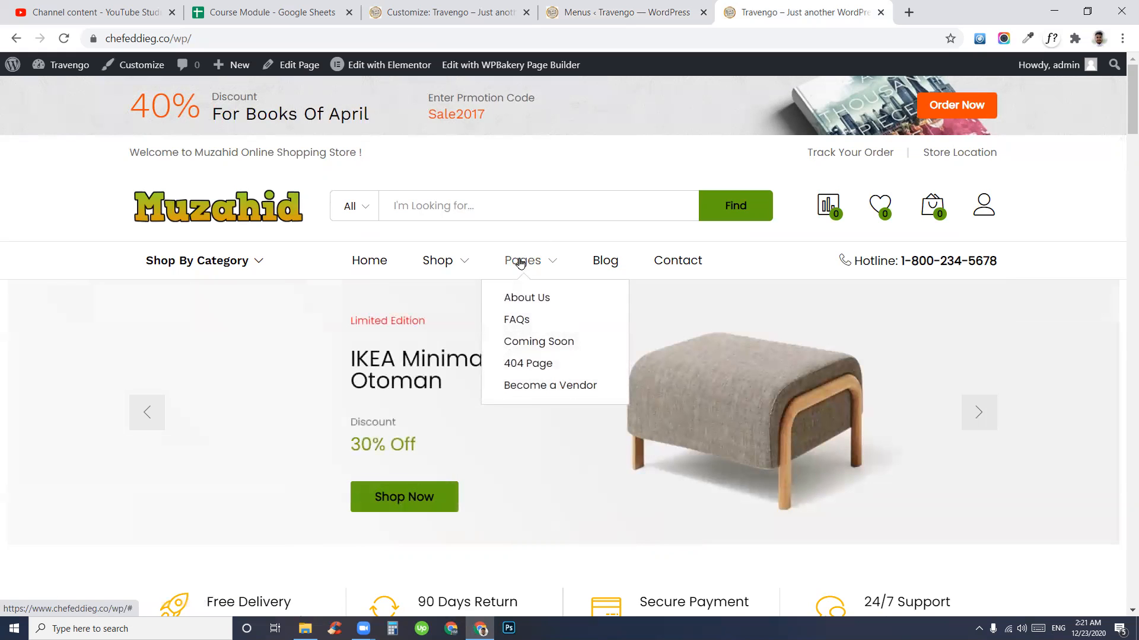
- Remove the Become a Vendor, 404 Page and Coming Soon items from the menu
click(602, 10)
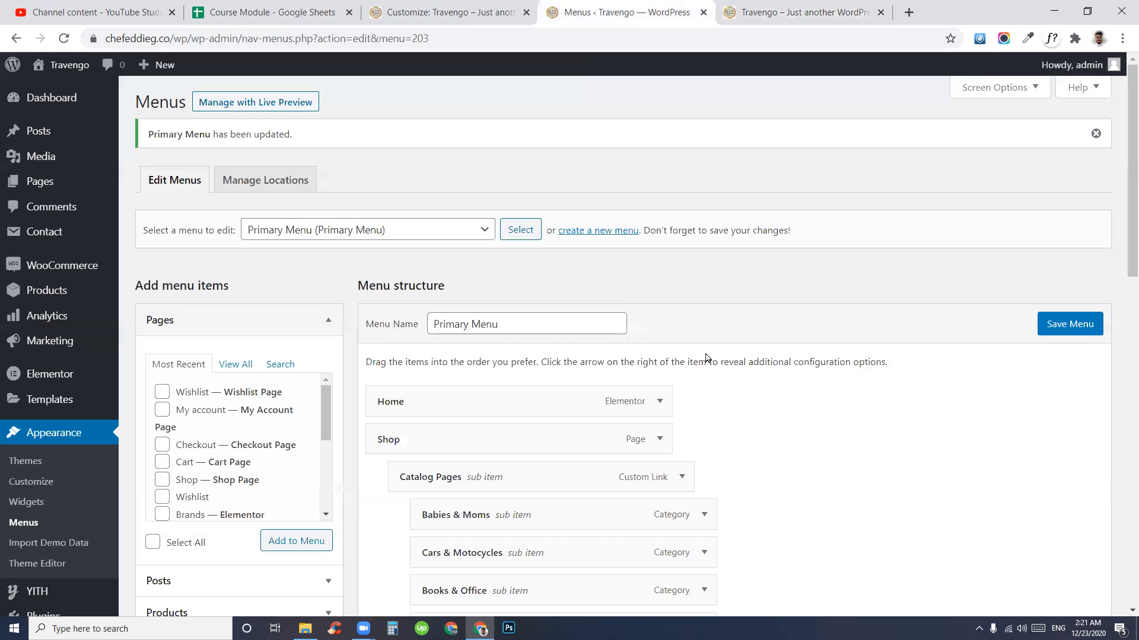
scroll(706, 357, down, 11)
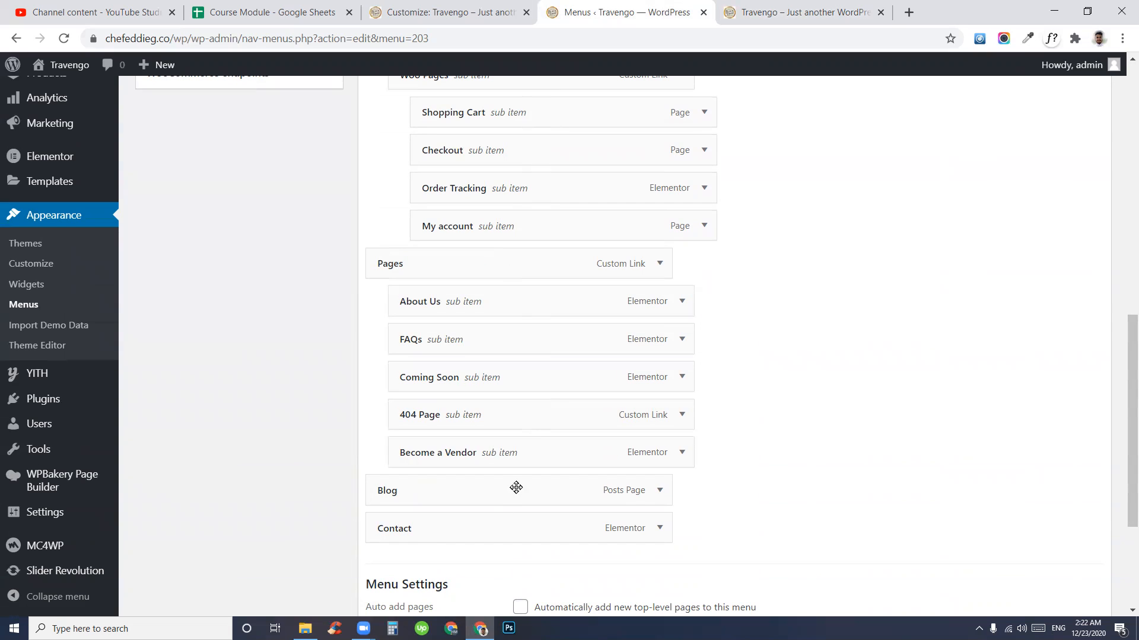
click(682, 452)
scroll(632, 472, down, 4)
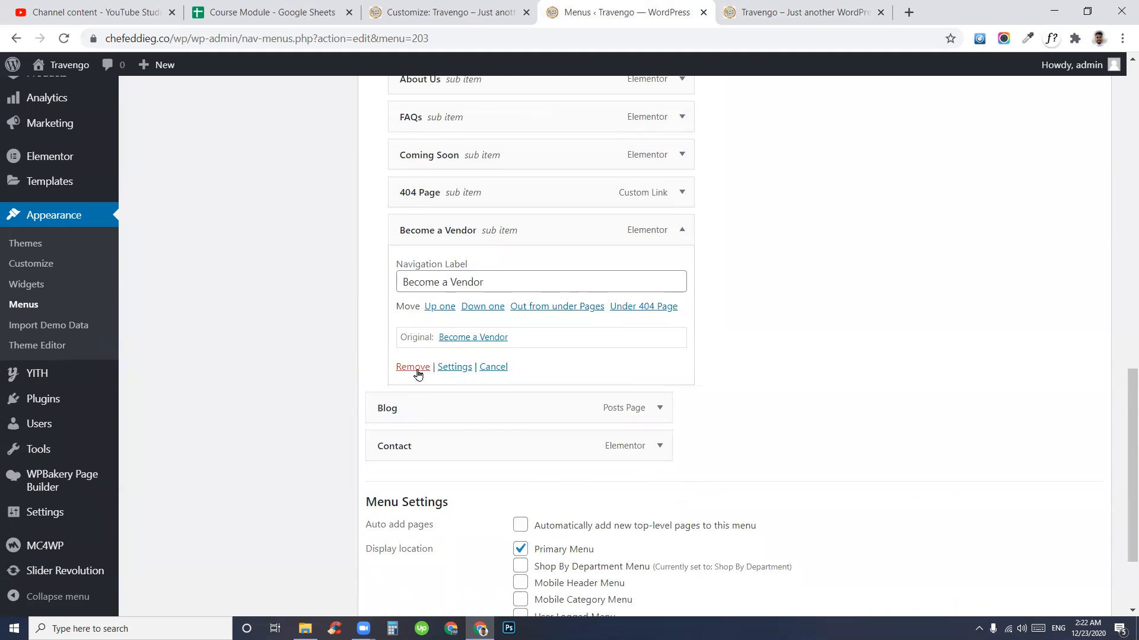
click(415, 374)
click(682, 247)
click(406, 416)
click(682, 246)
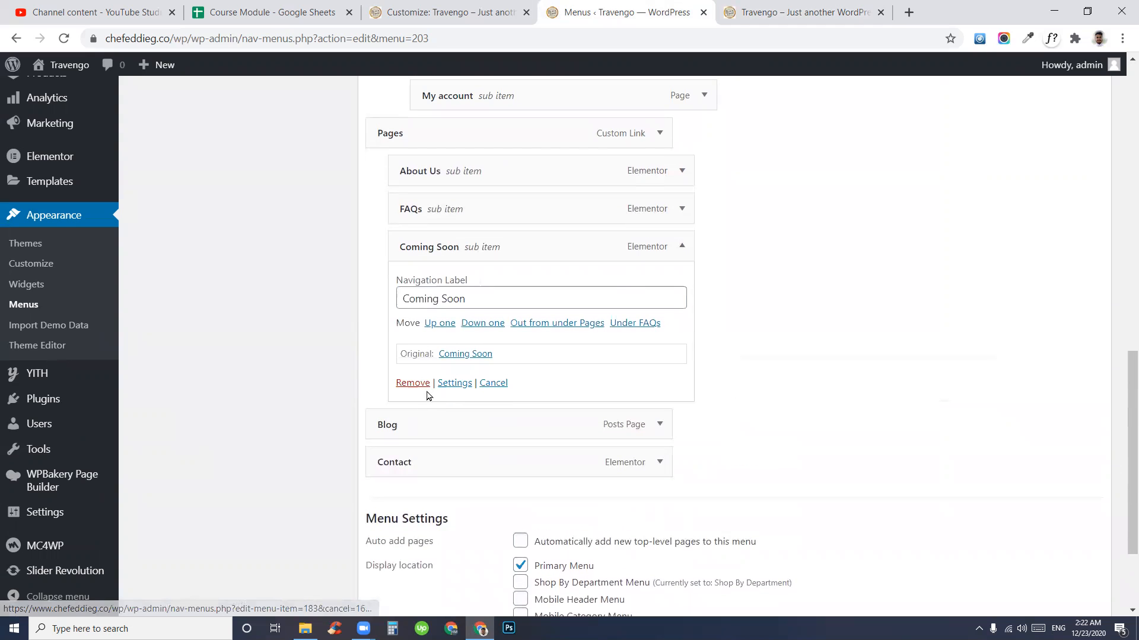
click(412, 383)
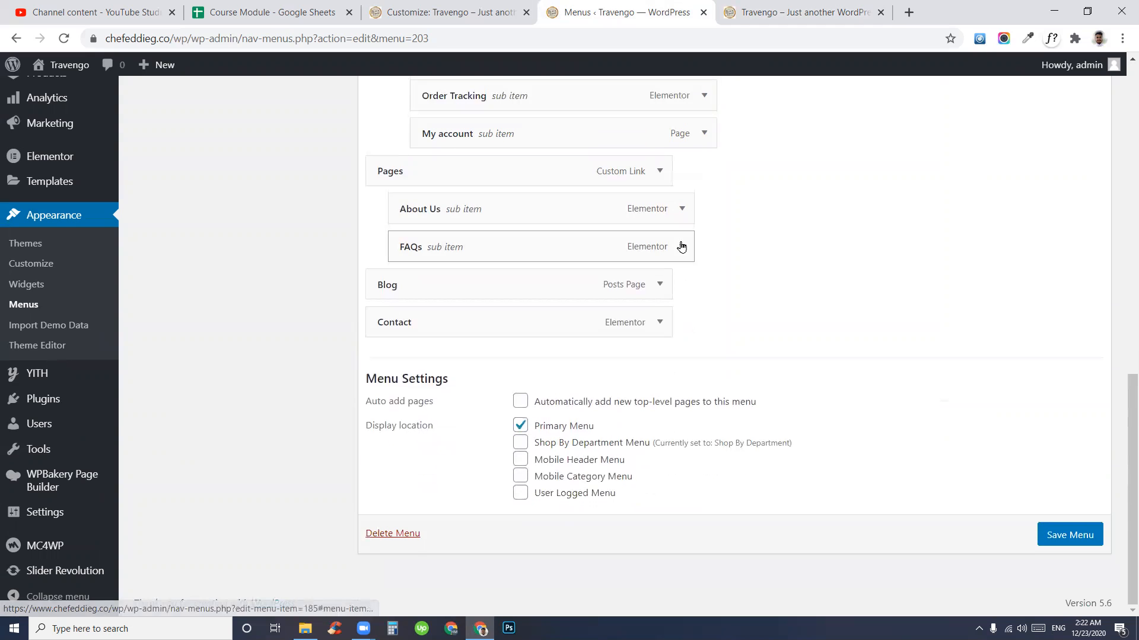
- Remove FAQs, About Us and the parent Pages item from the menu
click(682, 246)
click(412, 382)
click(682, 208)
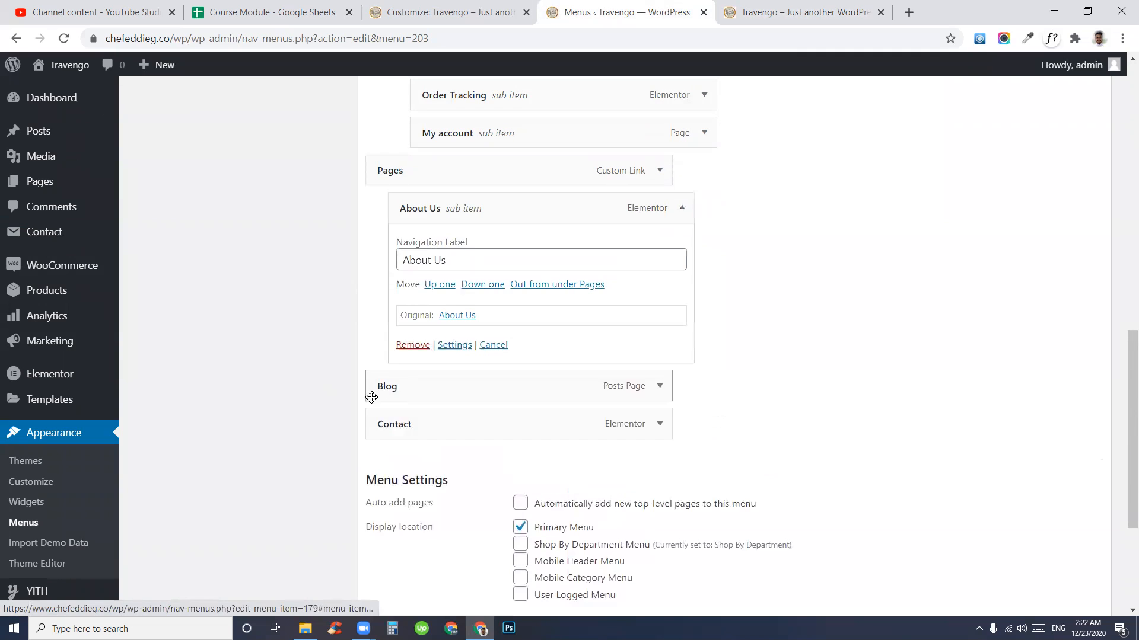
click(410, 348)
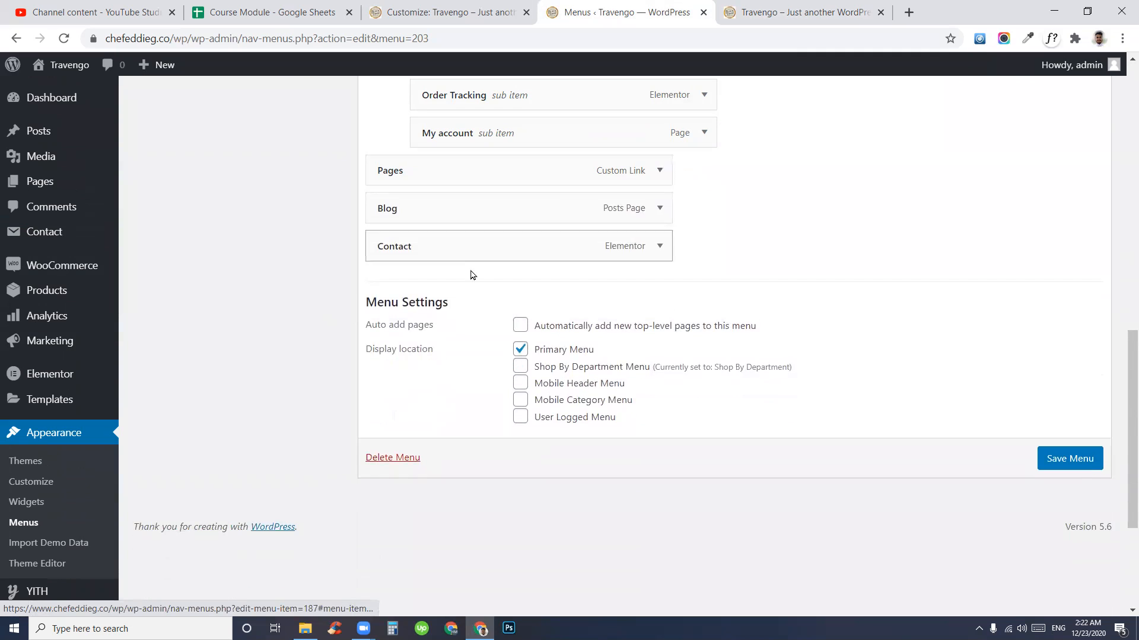
click(662, 171)
click(388, 320)
scroll(623, 412, up, 5)
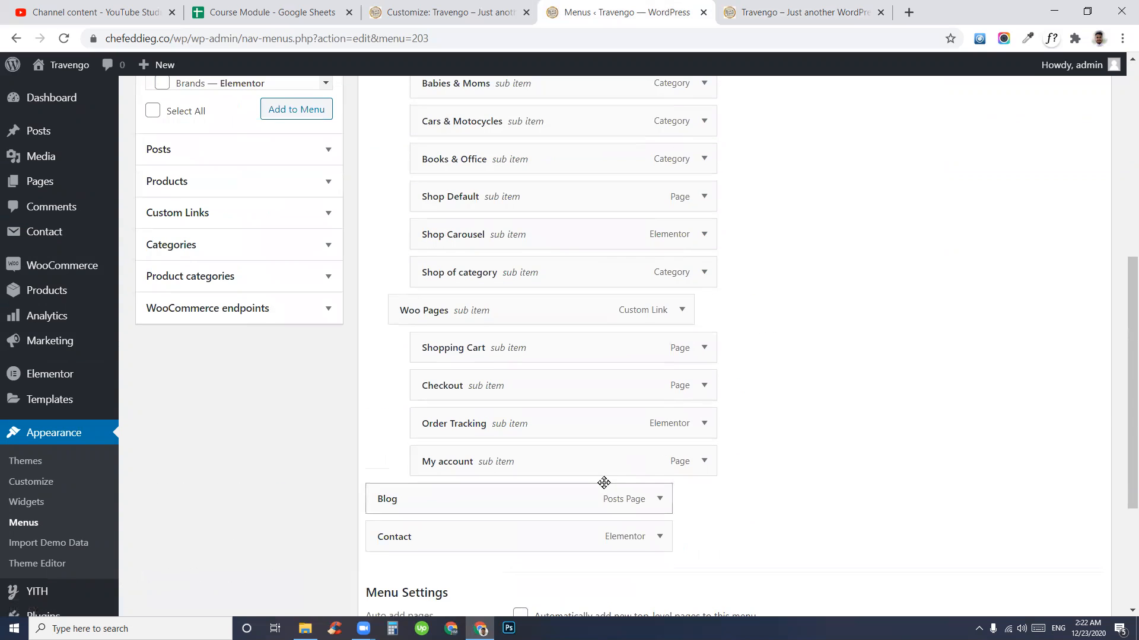
- Add the Computers & Technologies category as a top-level item just before Blog and save the menu
scroll(602, 483, up, 3)
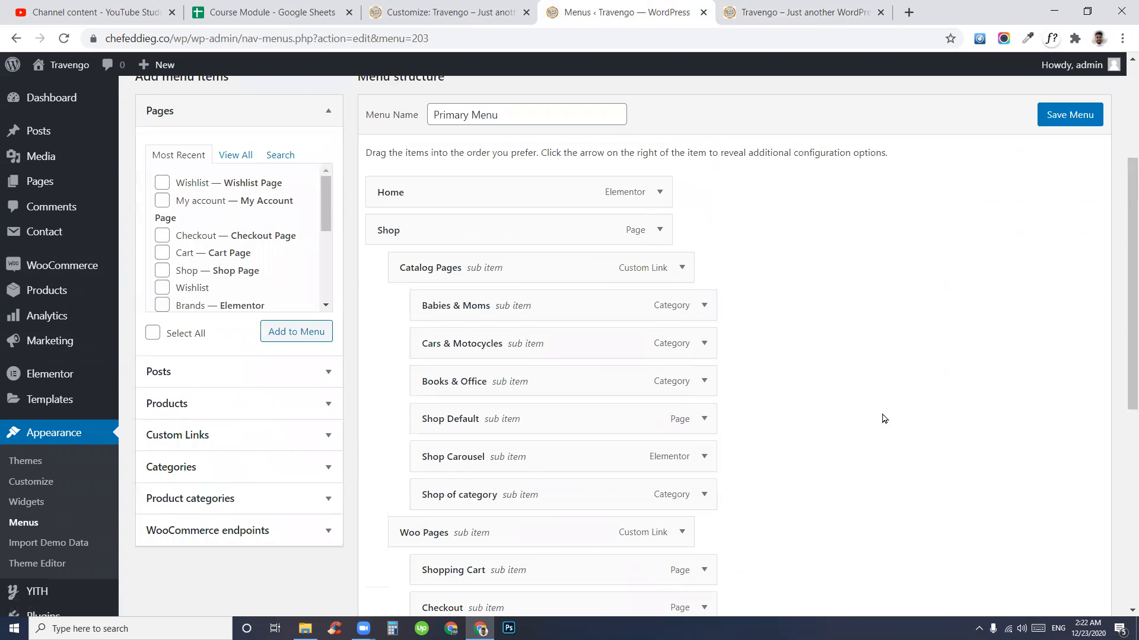
scroll(783, 413, down, 5)
scroll(784, 413, down, 2)
scroll(496, 296, up, 4)
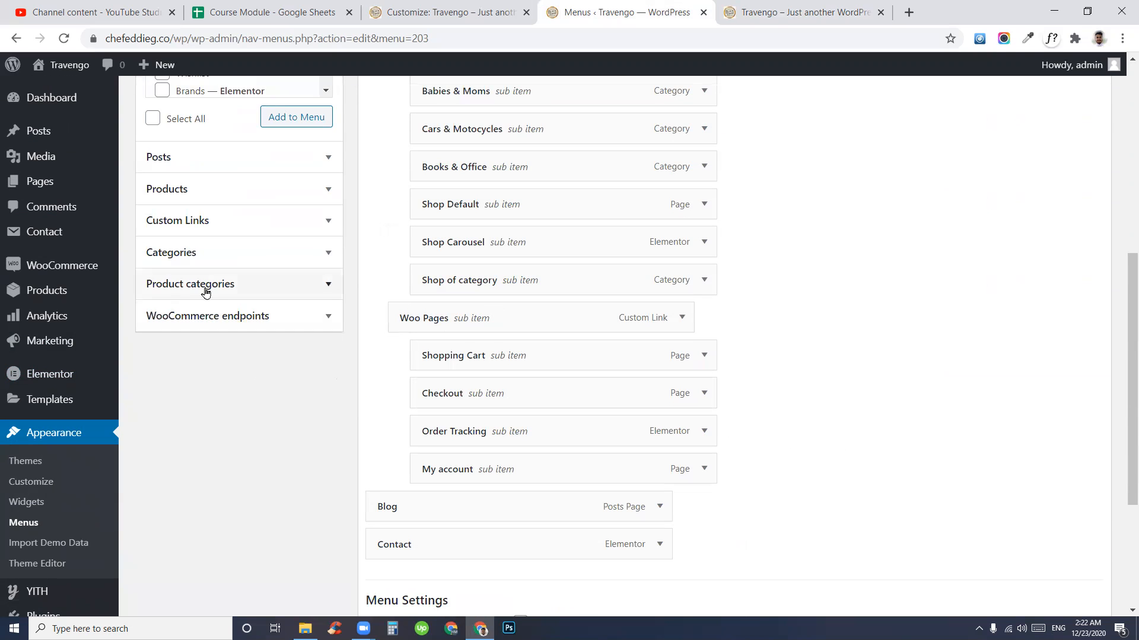
click(202, 297)
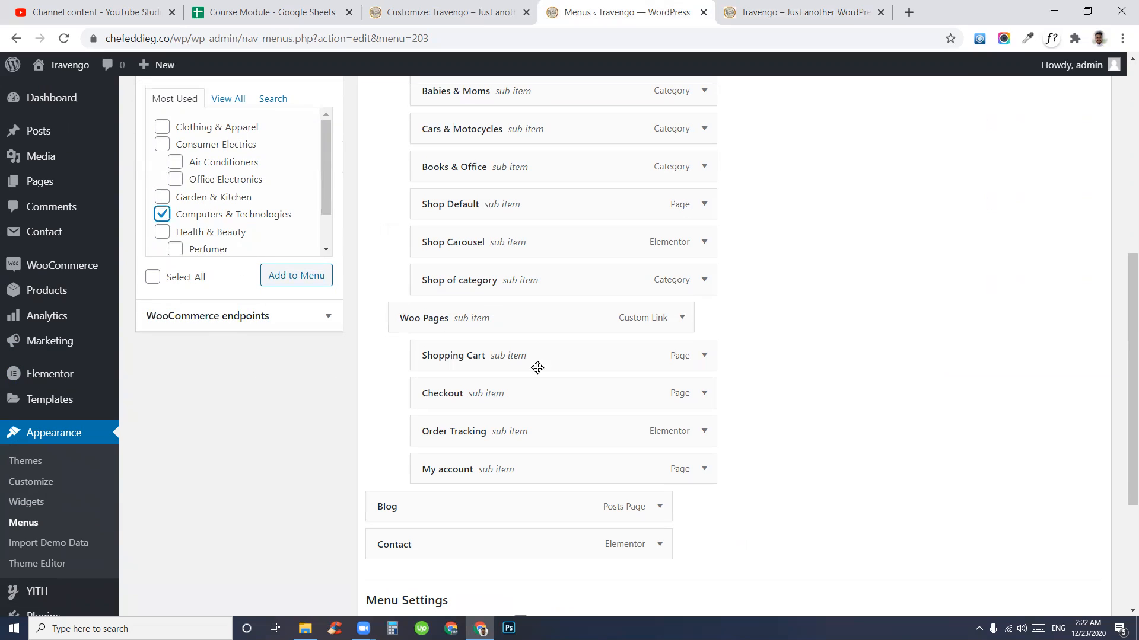
click(279, 277)
scroll(851, 368, down, 4)
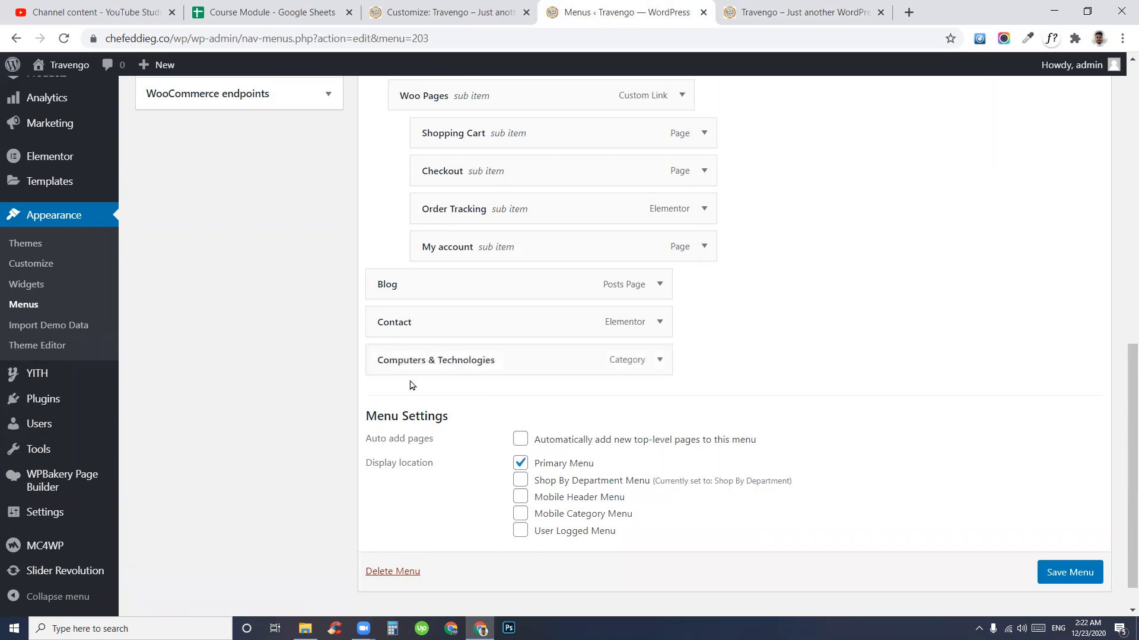
drag(480, 365, 471, 297)
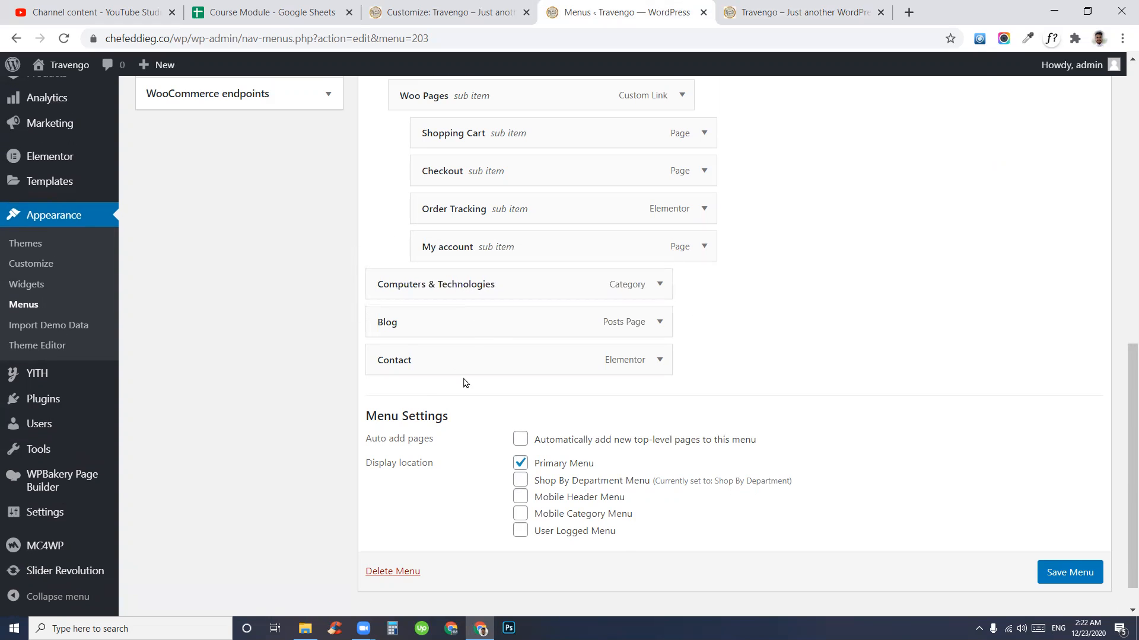
click(1038, 571)
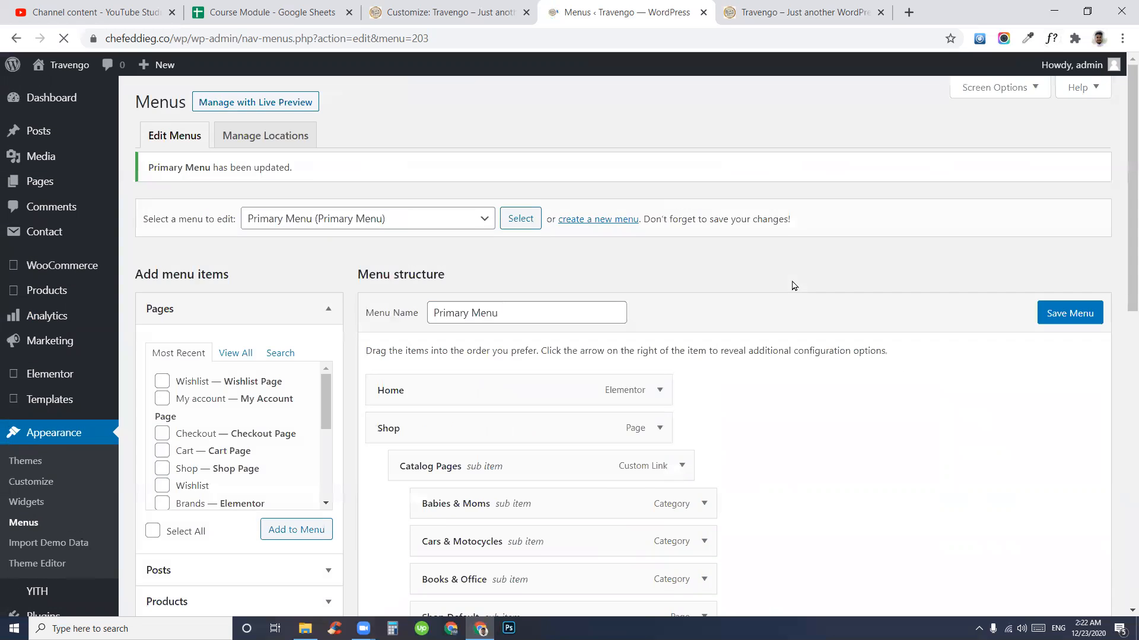
- Reload the storefront and confirm the header reads Home, Shop, Computers & Technologies, Blog, Contact
click(801, 12)
click(187, 207)
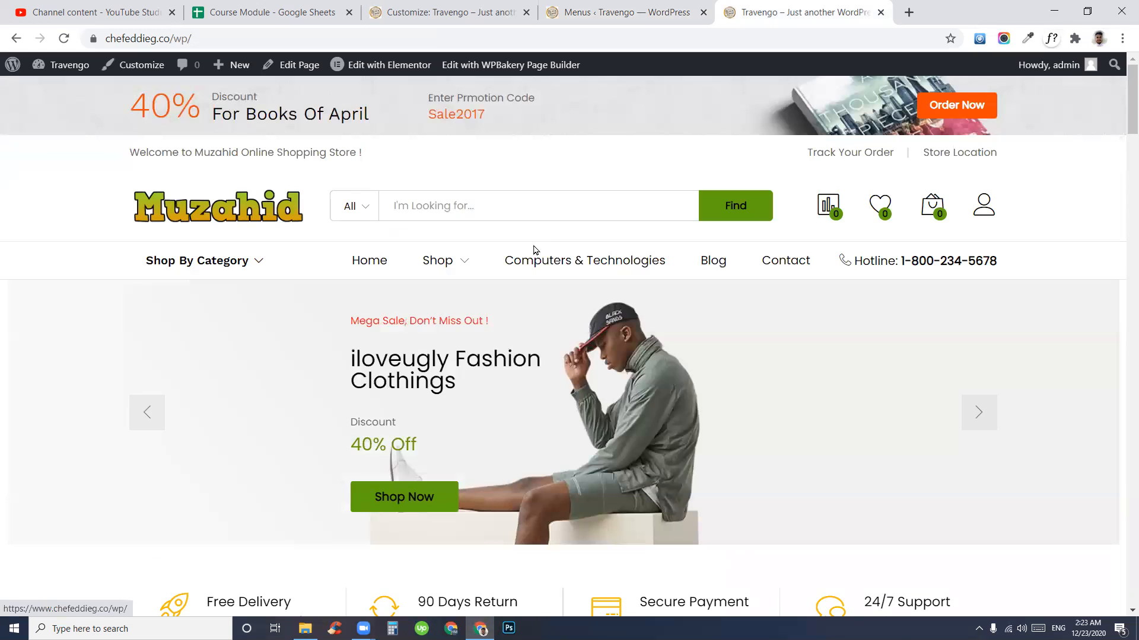
mouse_move(432, 263)
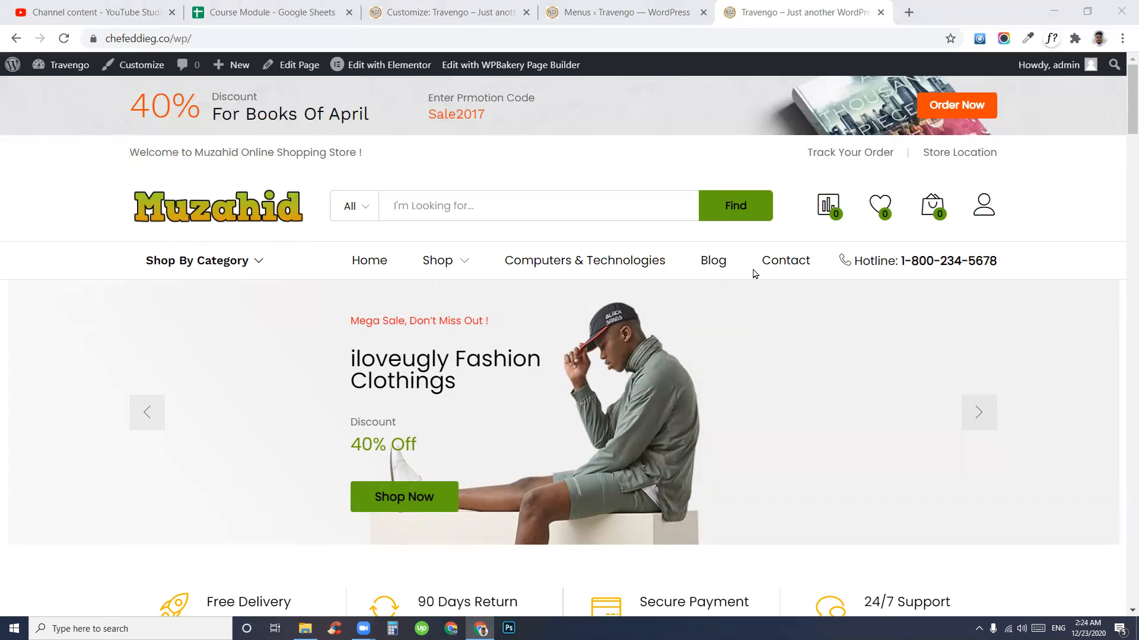
- Compare the saved menu structure with the storefront's Shop By Category list, then return to the editor
click(630, 12)
scroll(611, 410, down, 4)
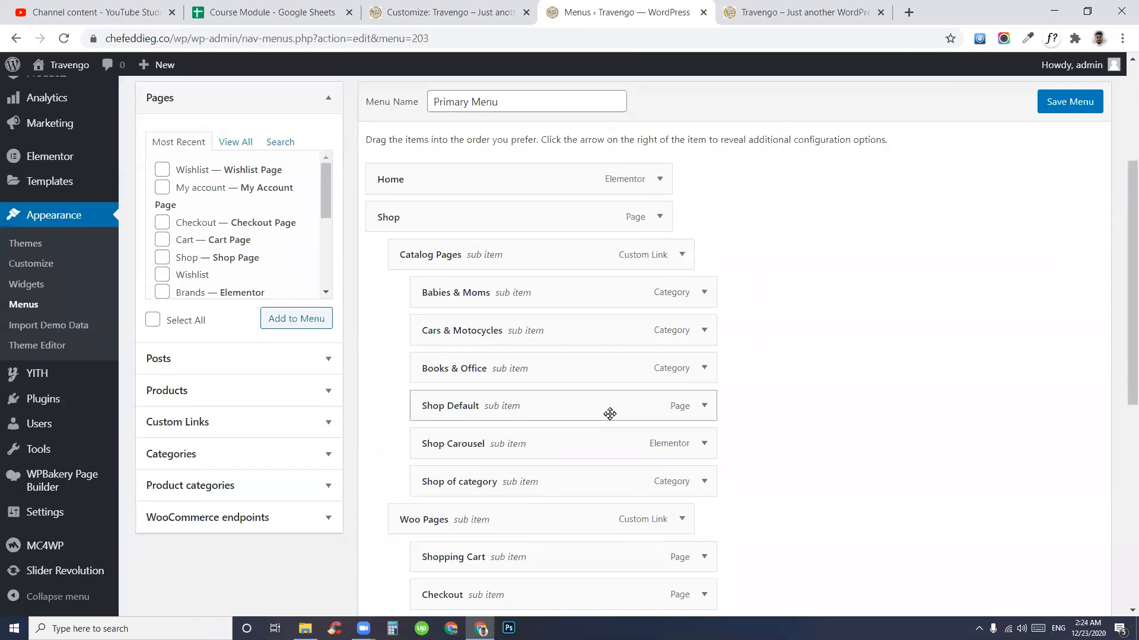
scroll(607, 399, up, 4)
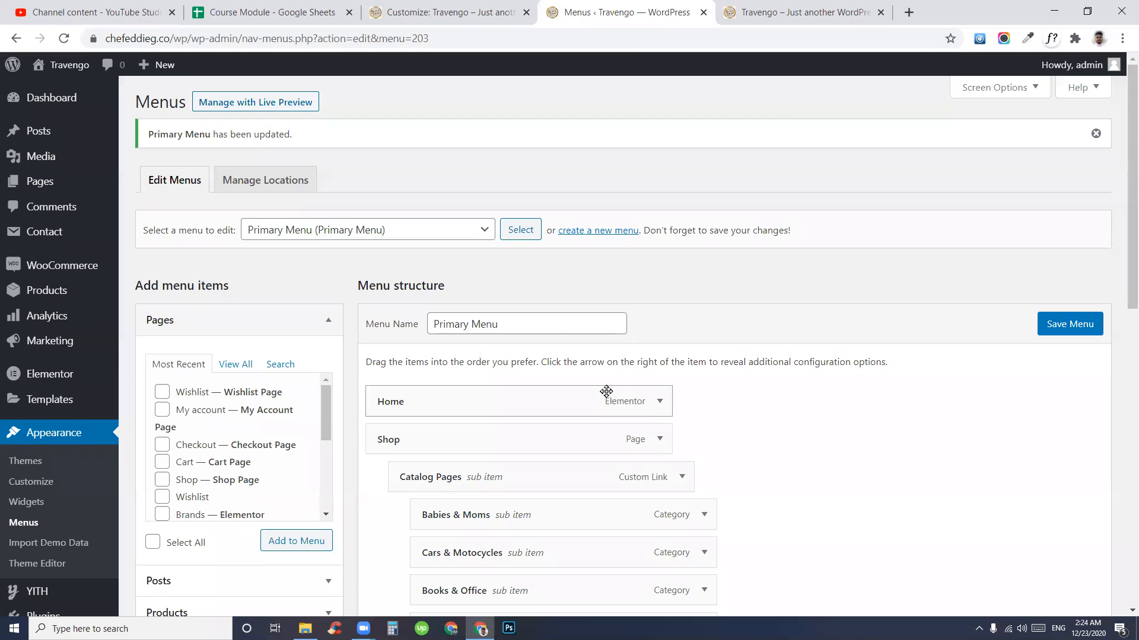
scroll(593, 400, down, 4)
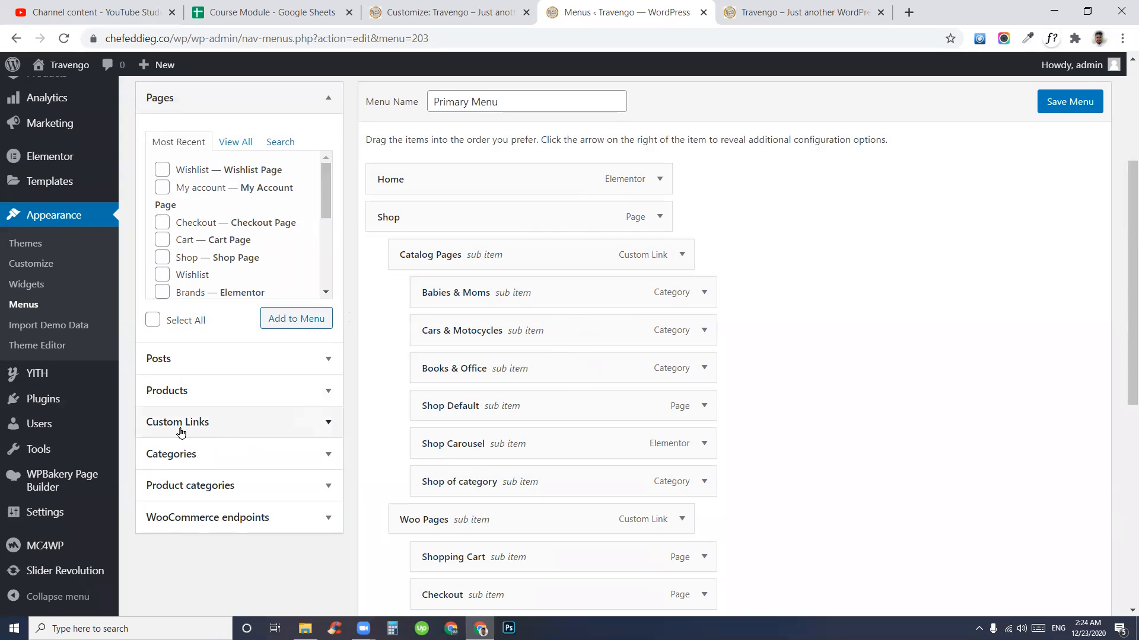
scroll(564, 379, down, 4)
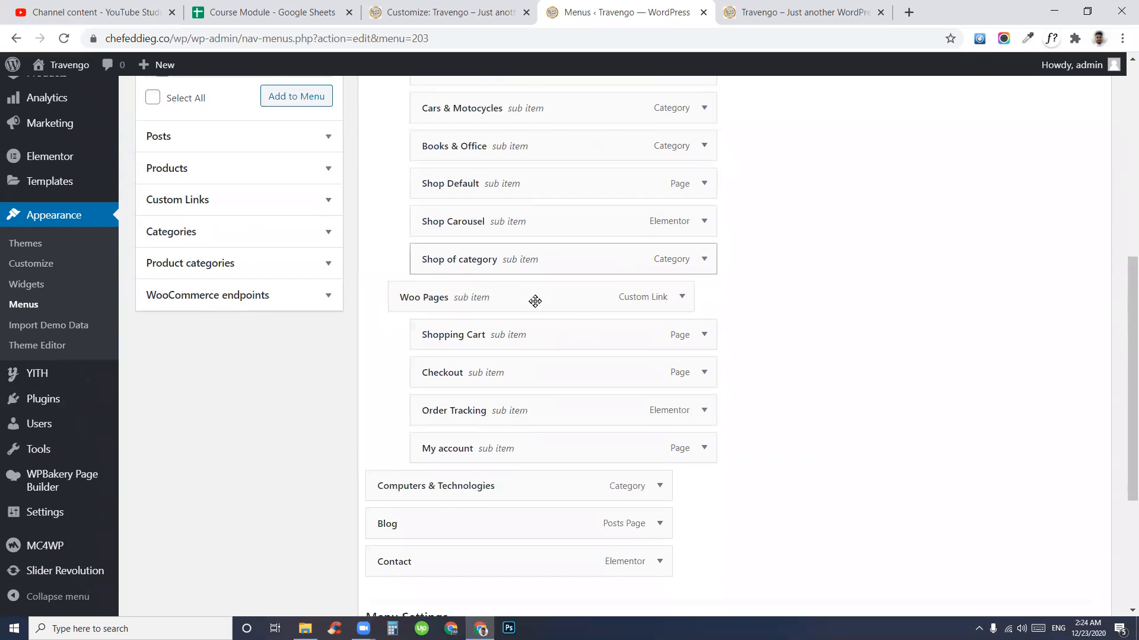
scroll(613, 303, up, 4)
scroll(613, 303, up, 3)
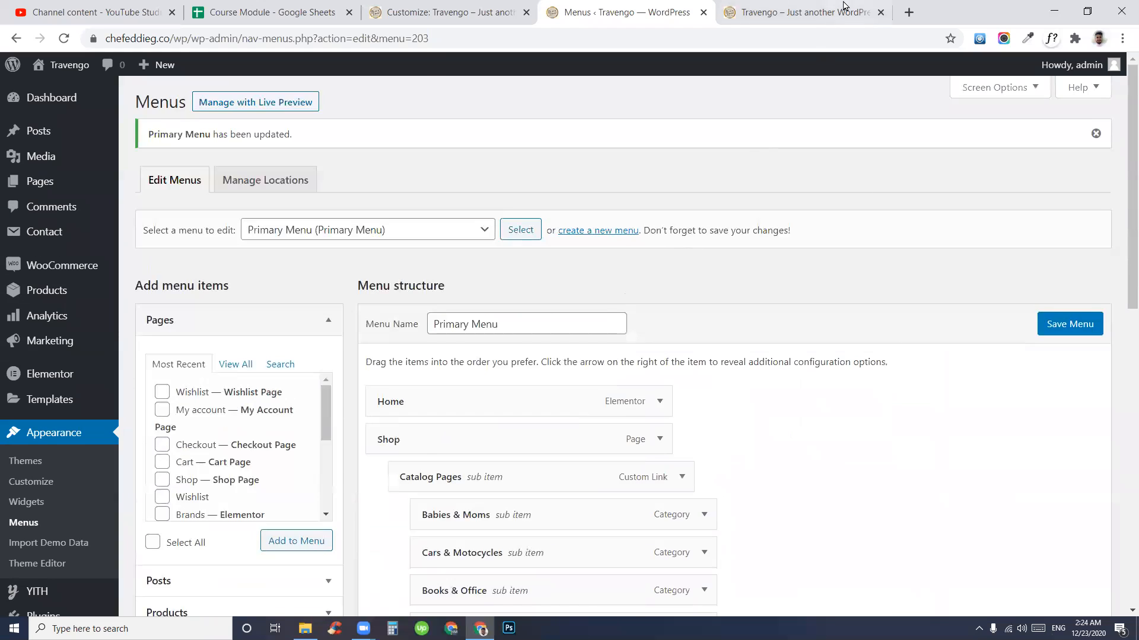
click(799, 9)
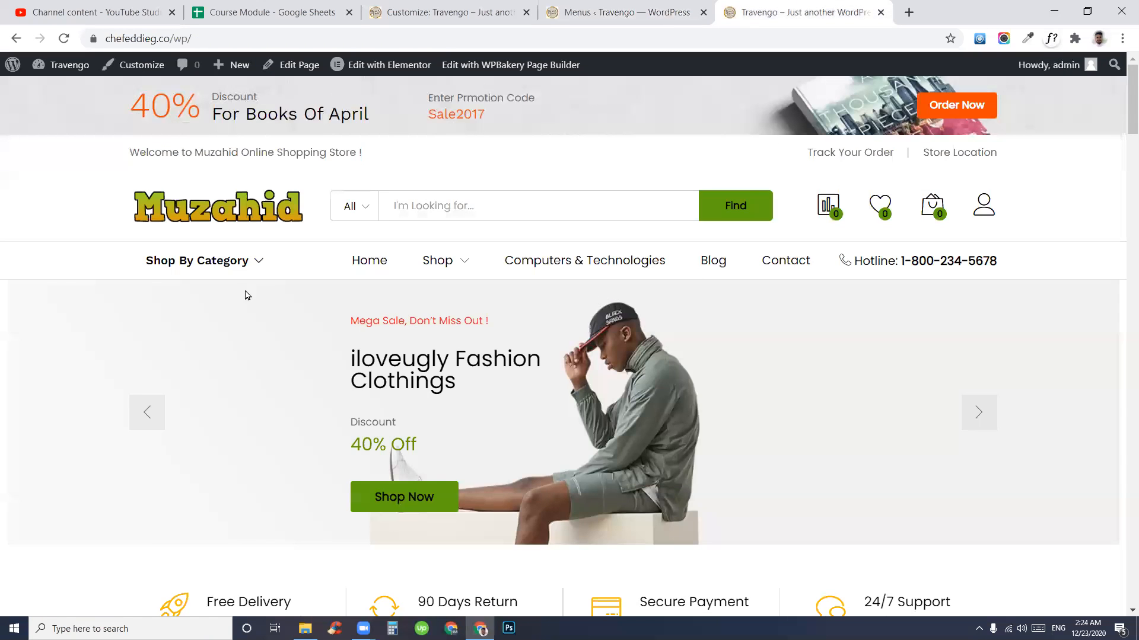
click(153, 273)
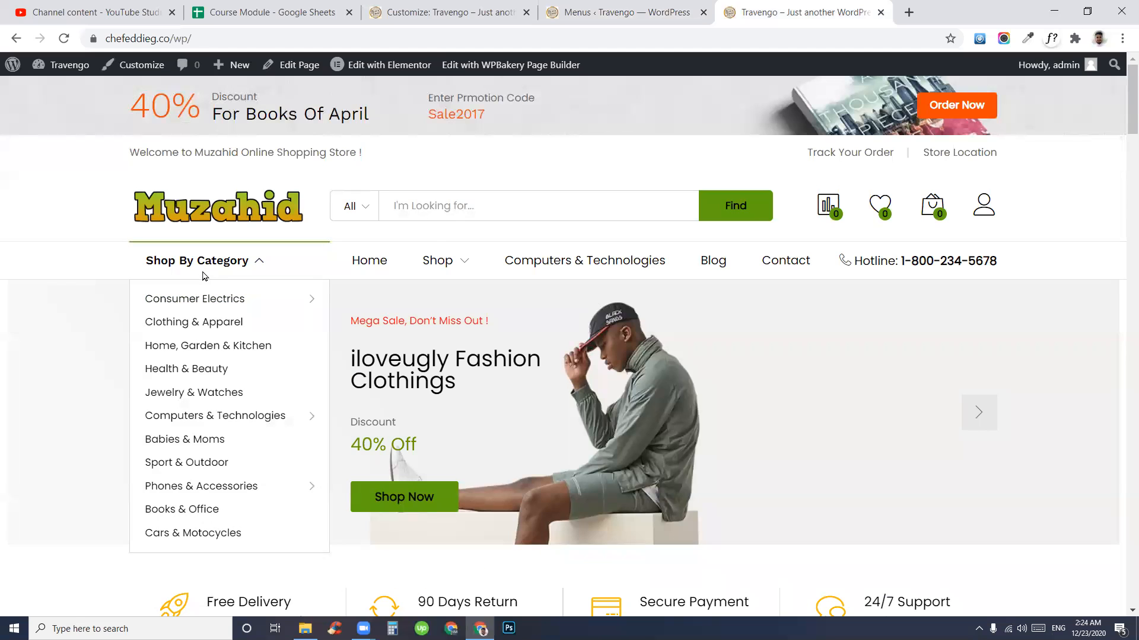
click(628, 12)
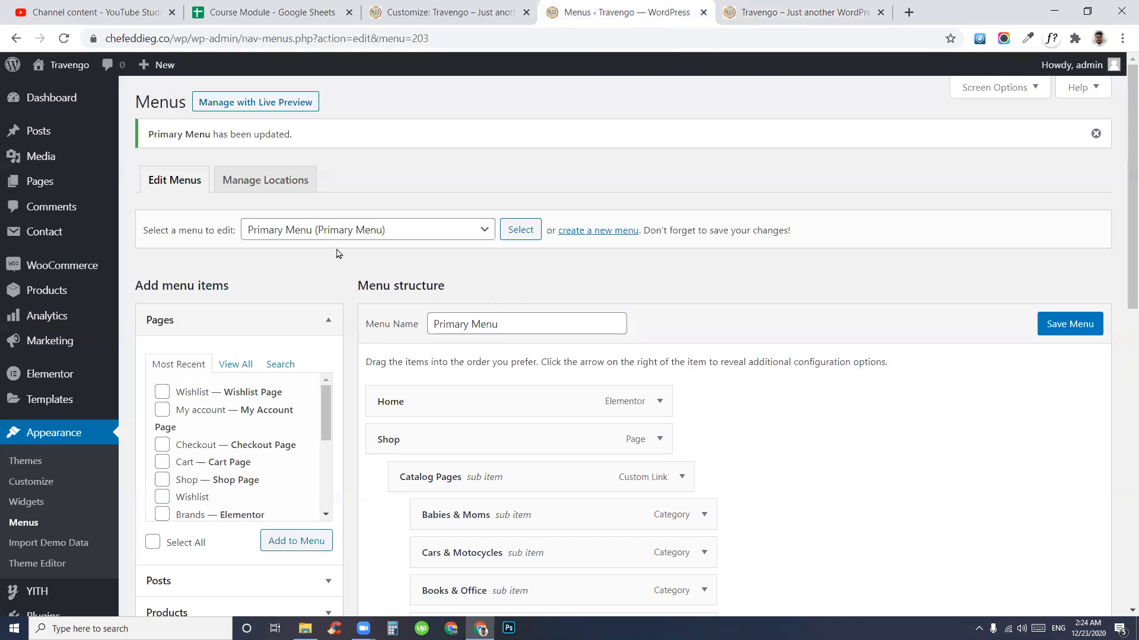
click(320, 233)
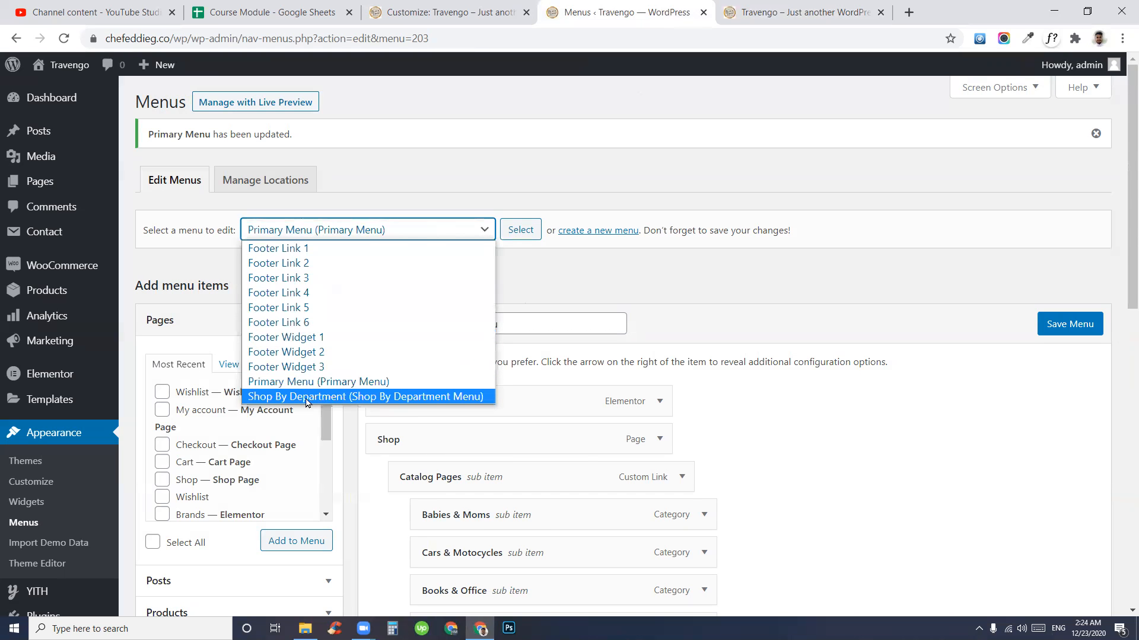
click(306, 401)
key(ctrl+Tab)
mouse_move(159, 279)
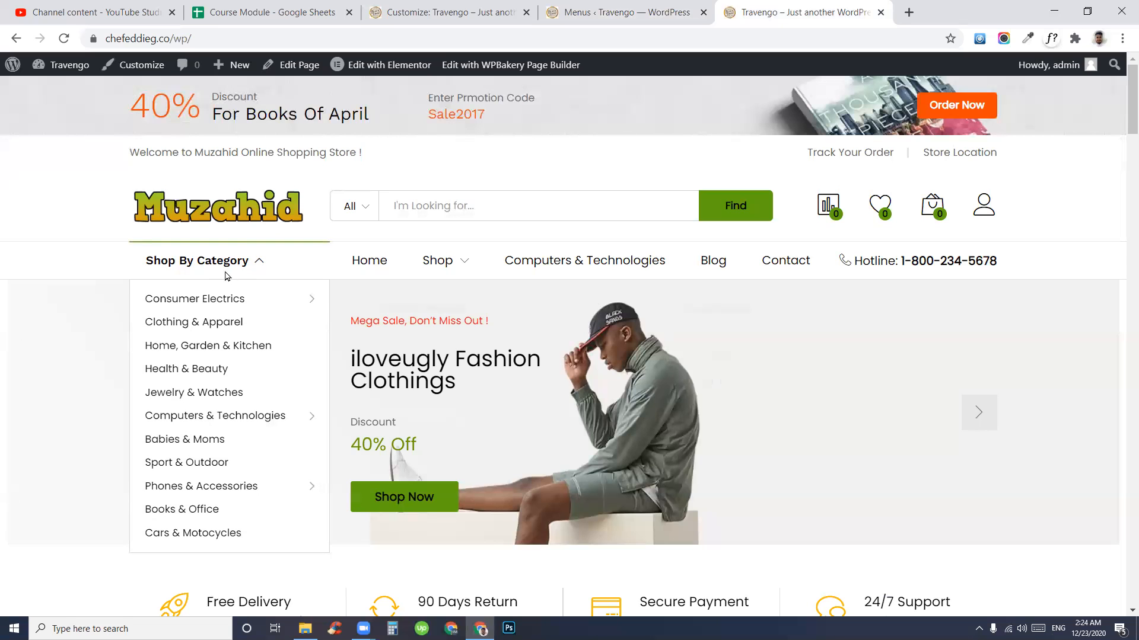
click(660, 7)
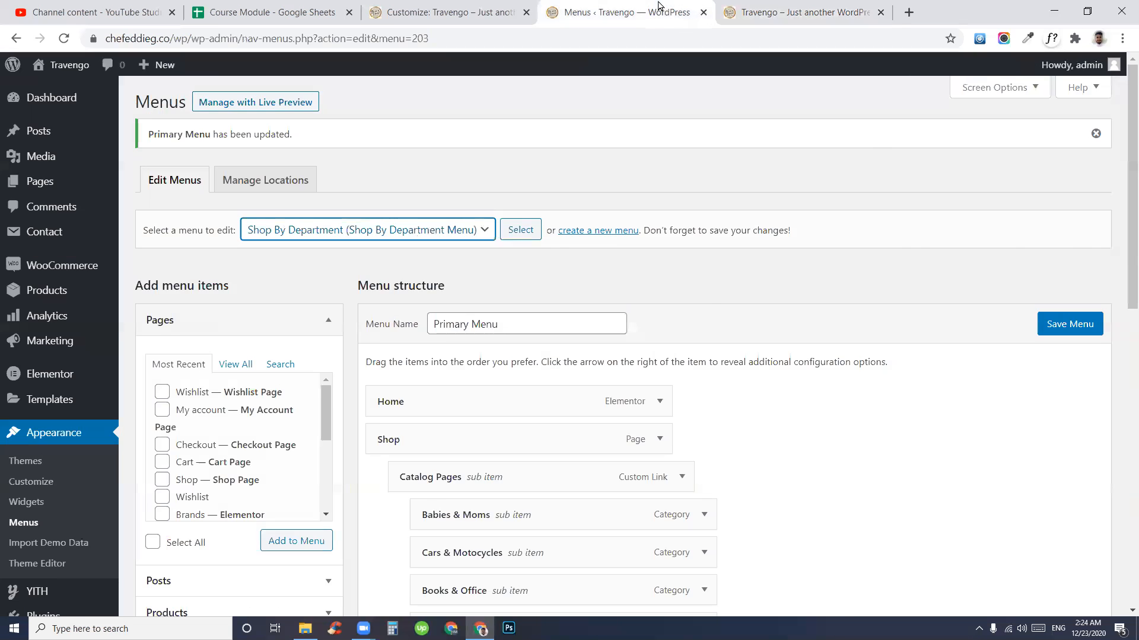
click(764, 7)
click(698, 35)
click(628, 12)
click(320, 235)
click(279, 397)
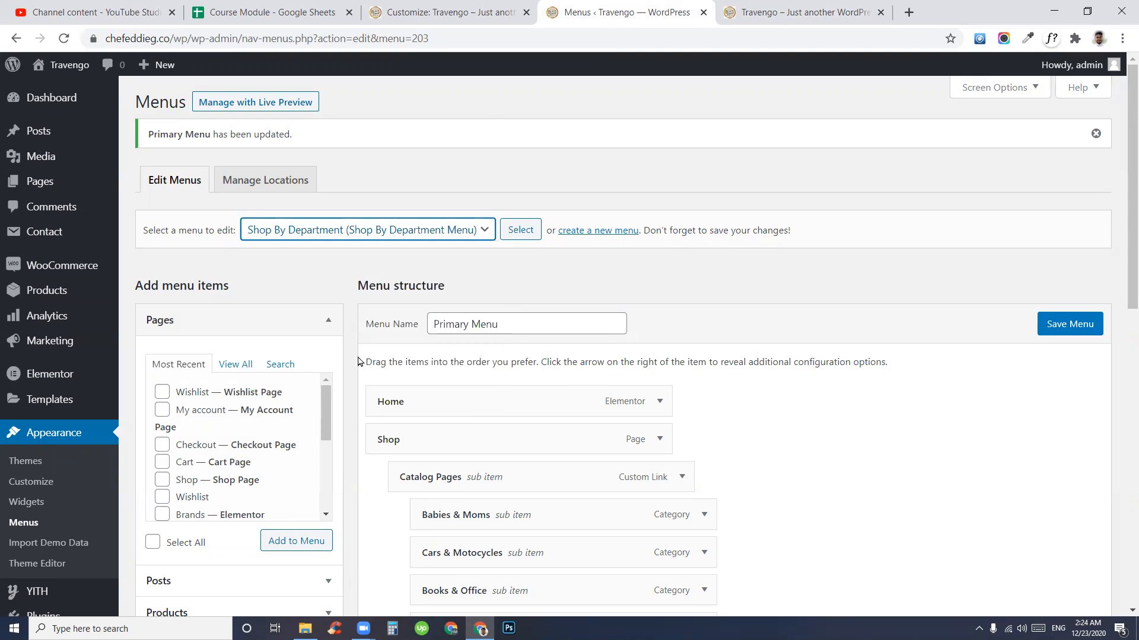
click(532, 235)
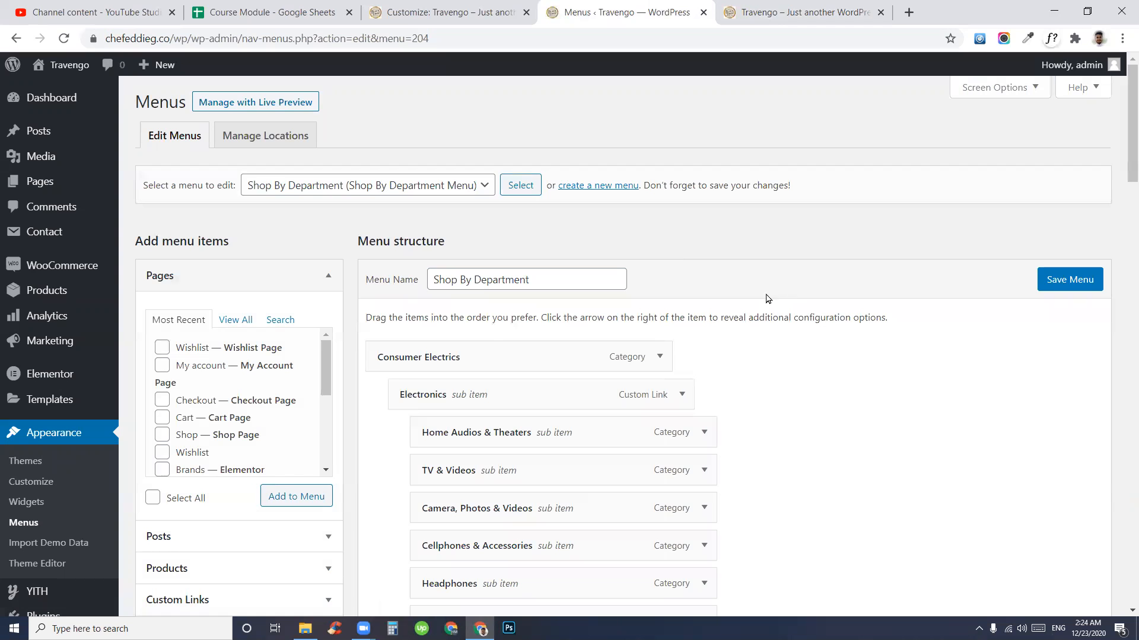
click(800, 11)
click(196, 267)
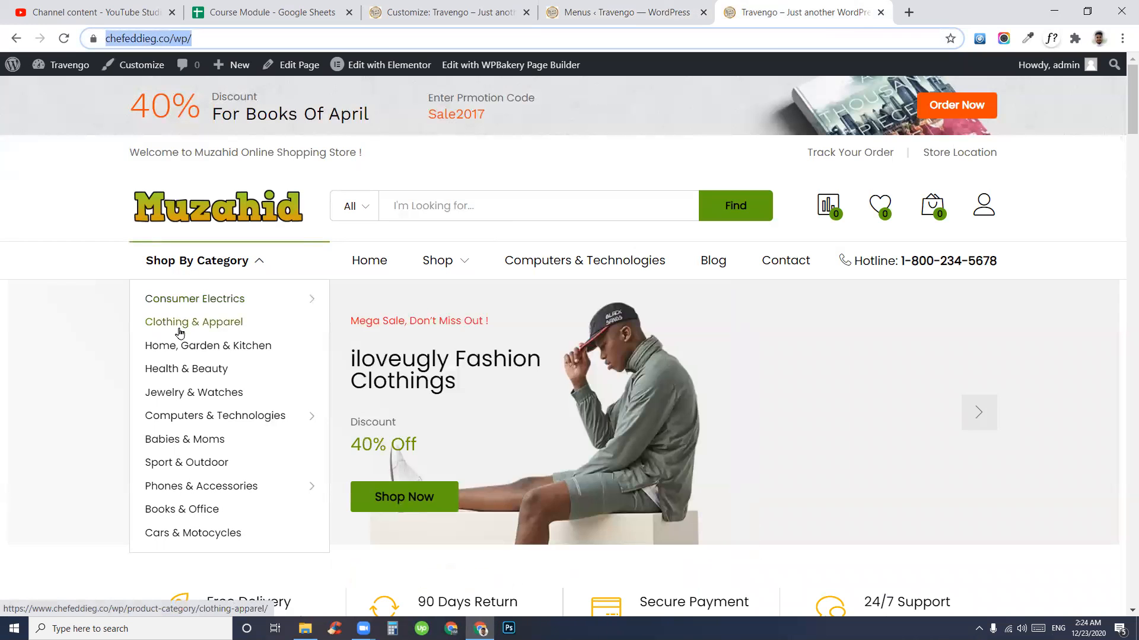
click(652, 13)
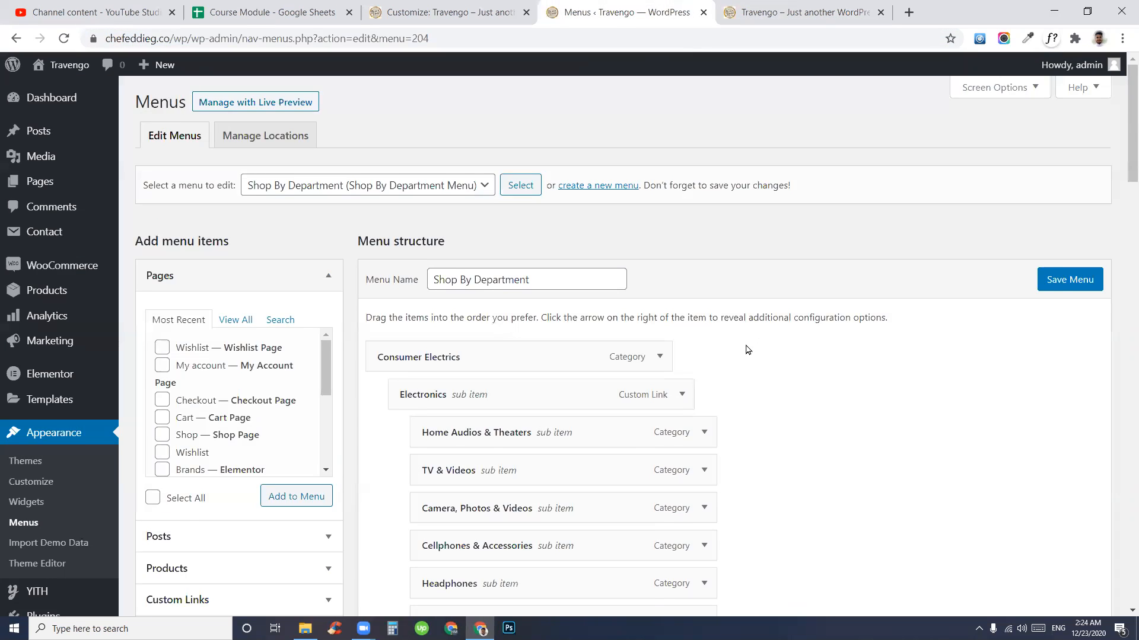
scroll(748, 349, down, 4)
scroll(589, 316, down, 4)
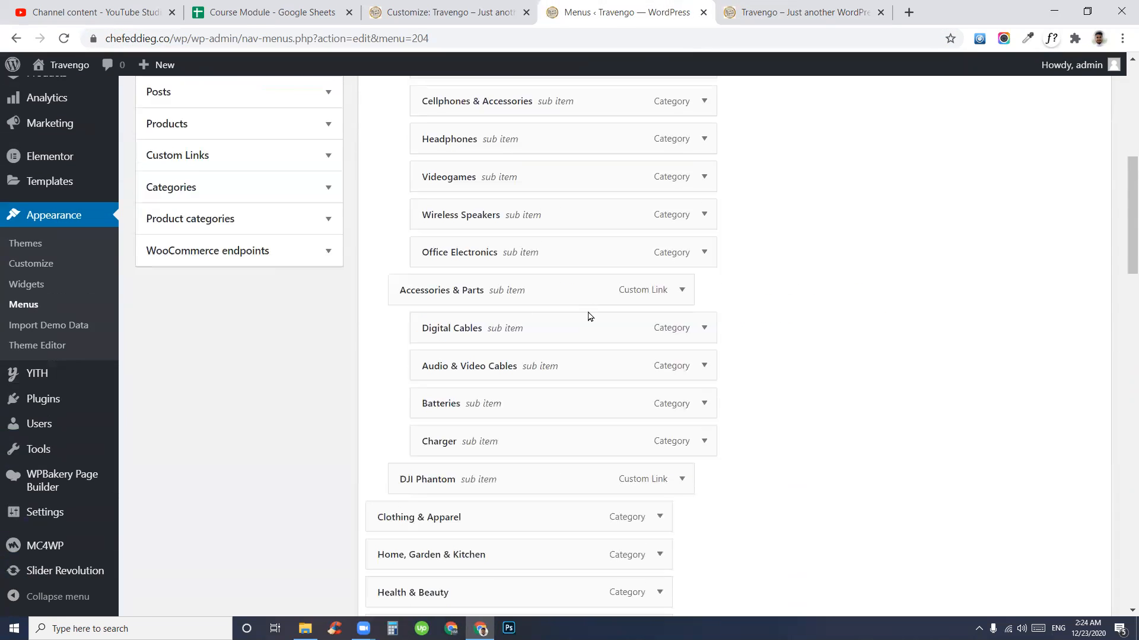
scroll(589, 313, up, 4)
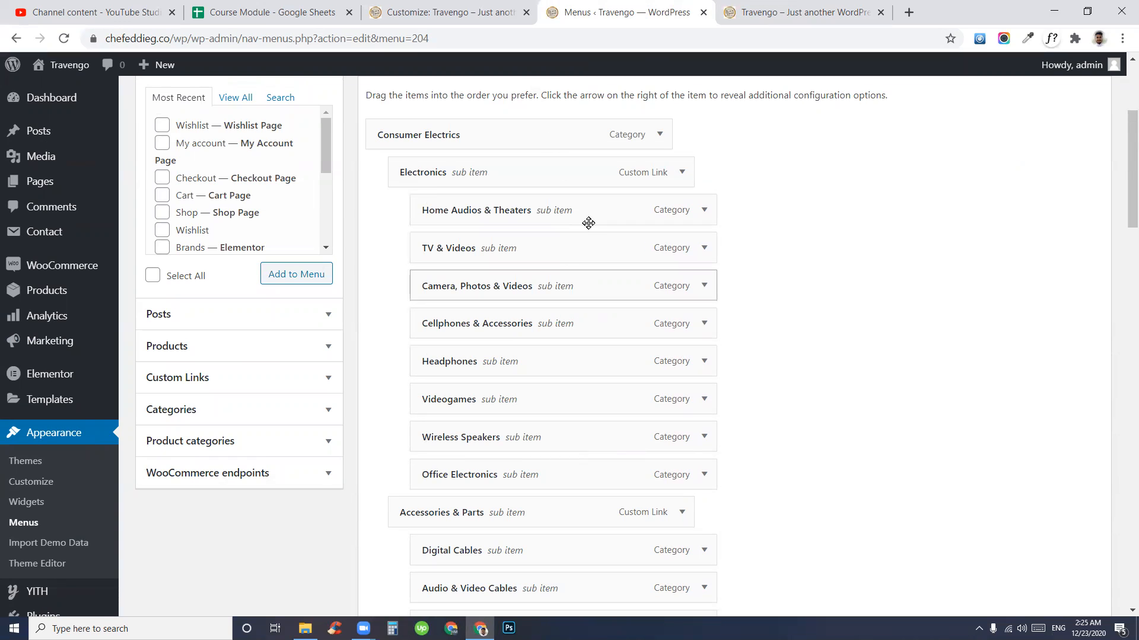
click(211, 442)
click(236, 224)
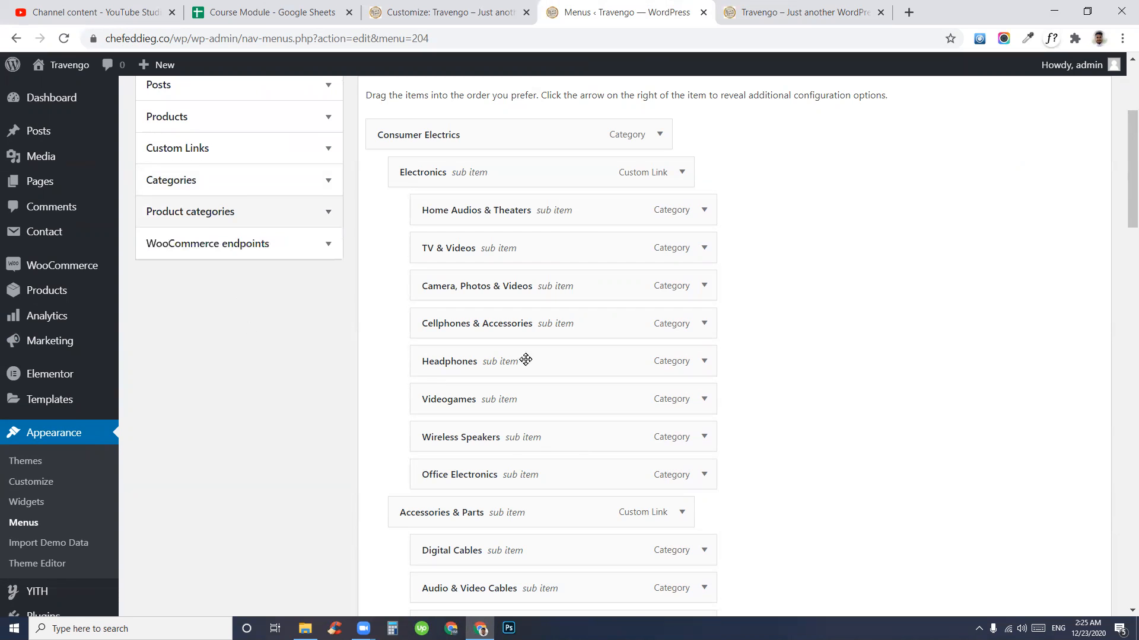
scroll(666, 388, up, 4)
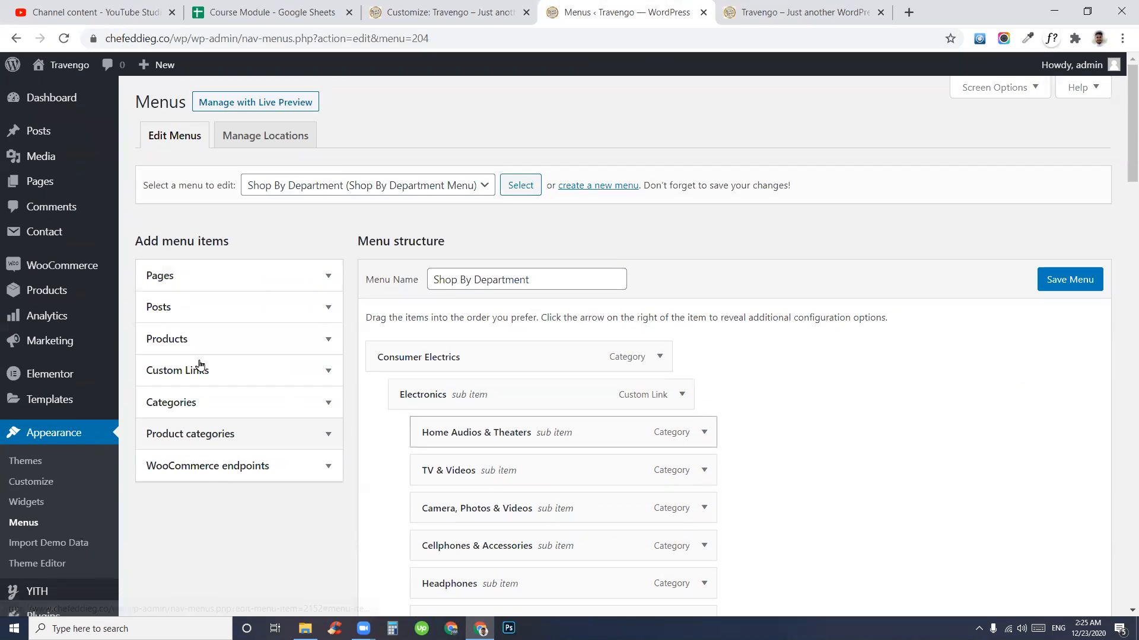
click(216, 276)
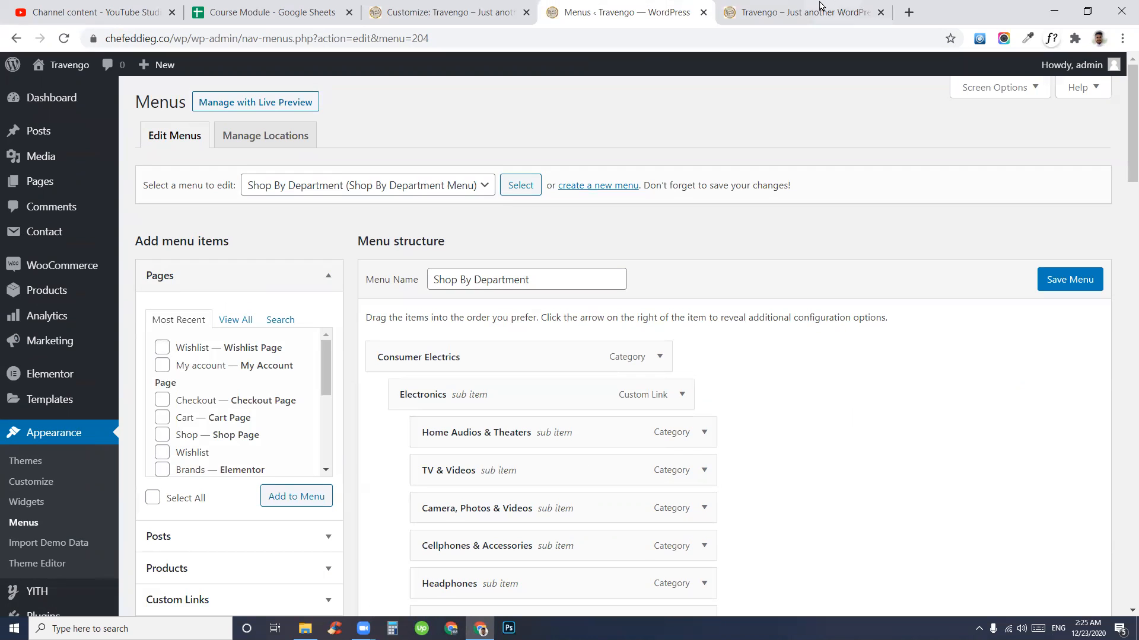
click(800, 12)
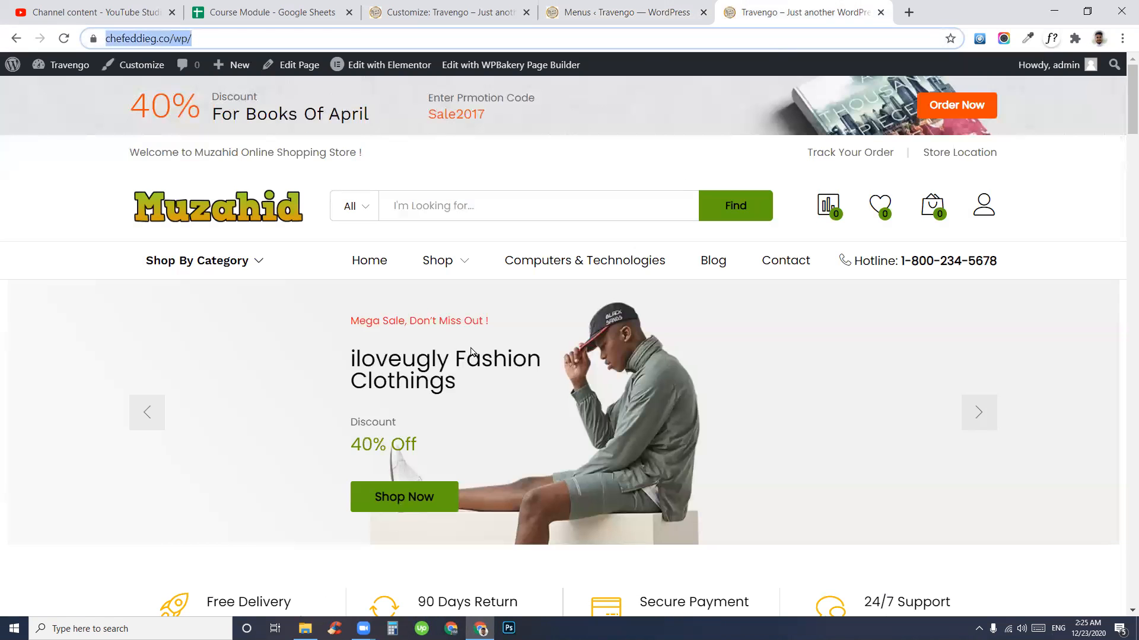
mouse_move(210, 279)
mouse_move(214, 301)
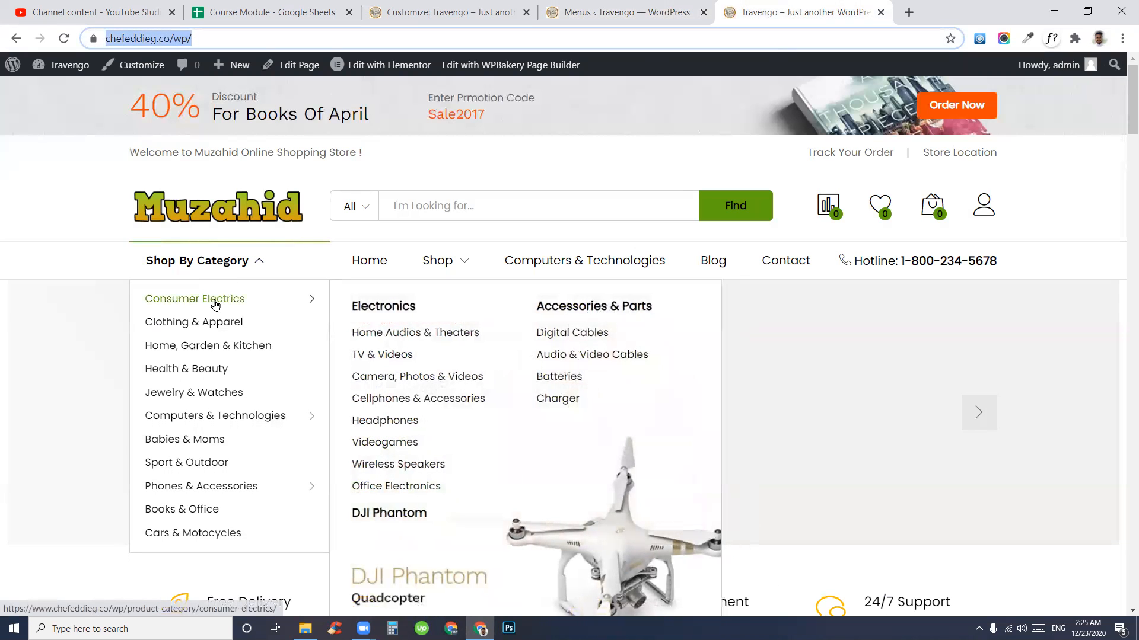
click(664, 7)
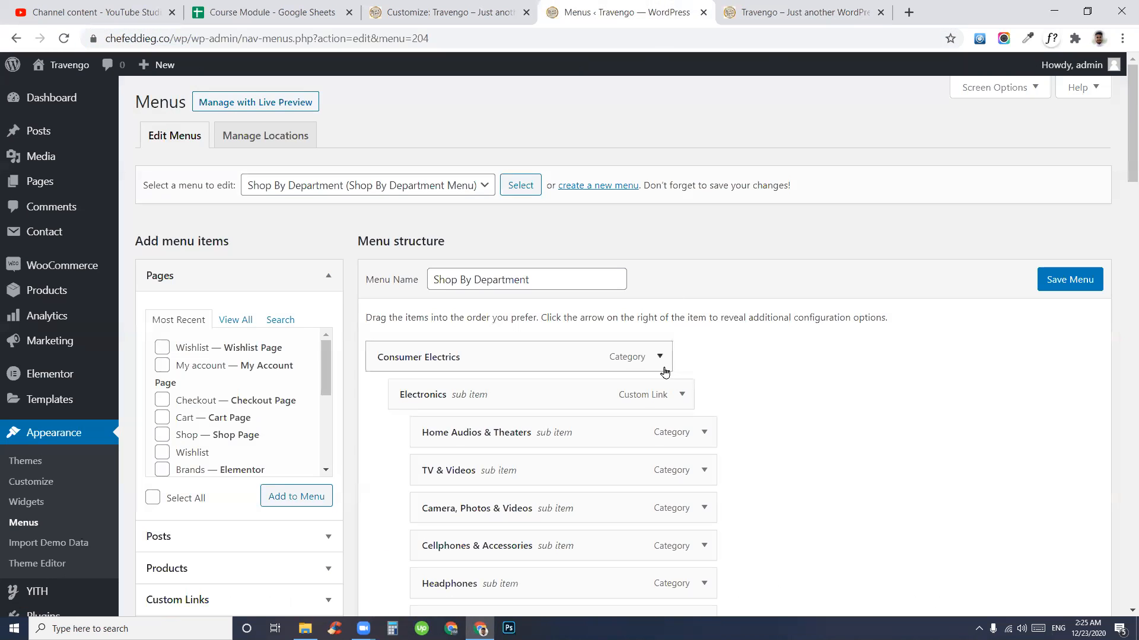
click(664, 361)
click(663, 360)
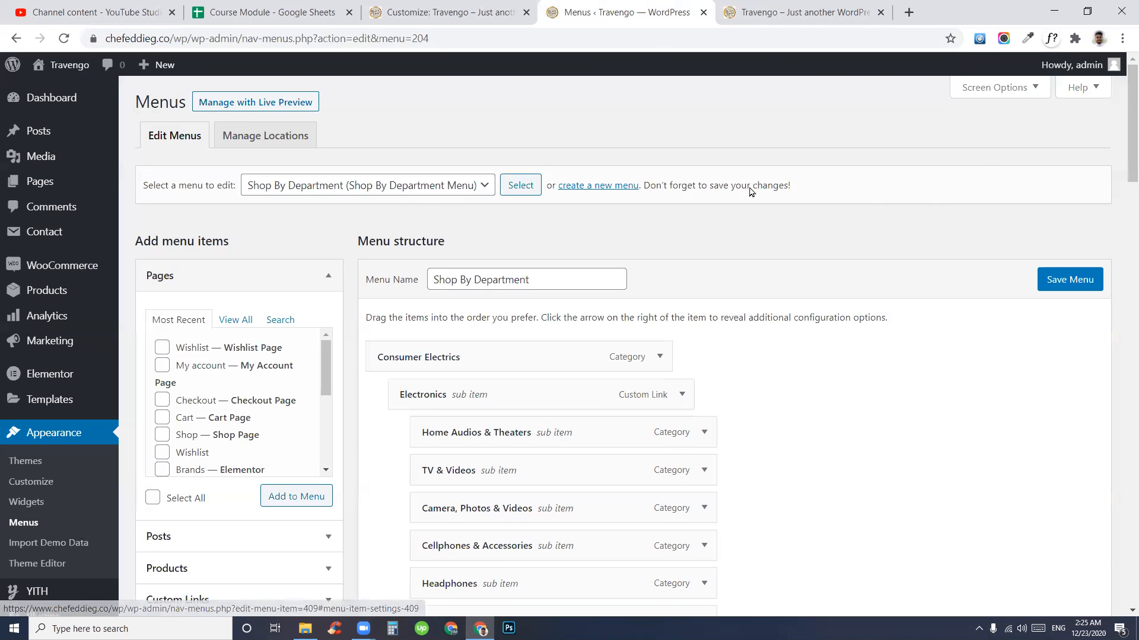
click(804, 7)
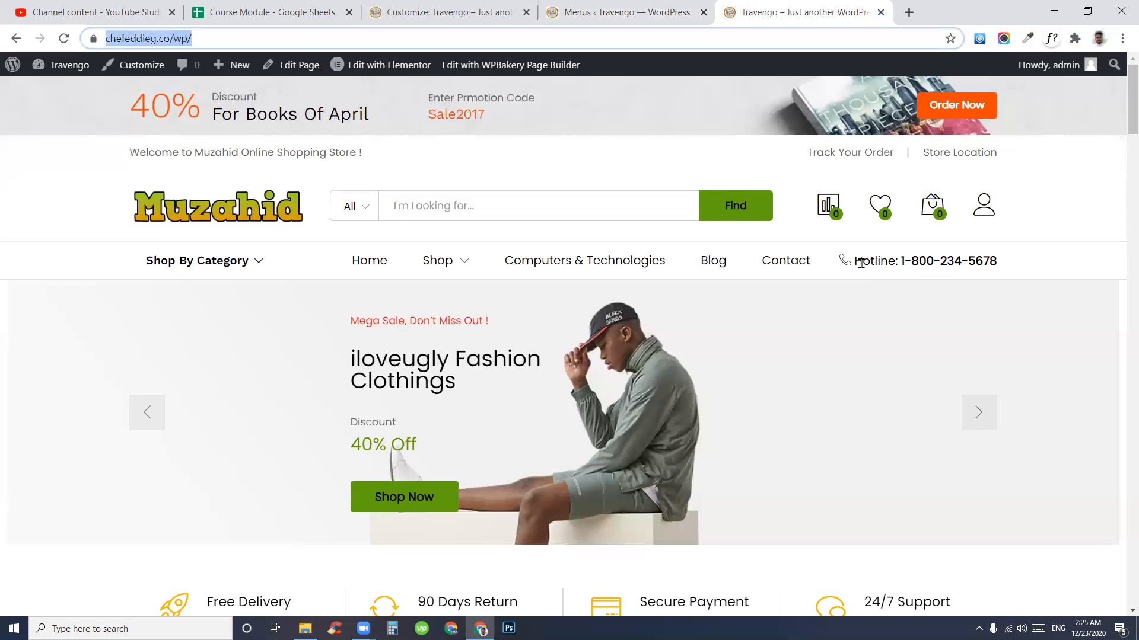
drag(853, 260, 1008, 263)
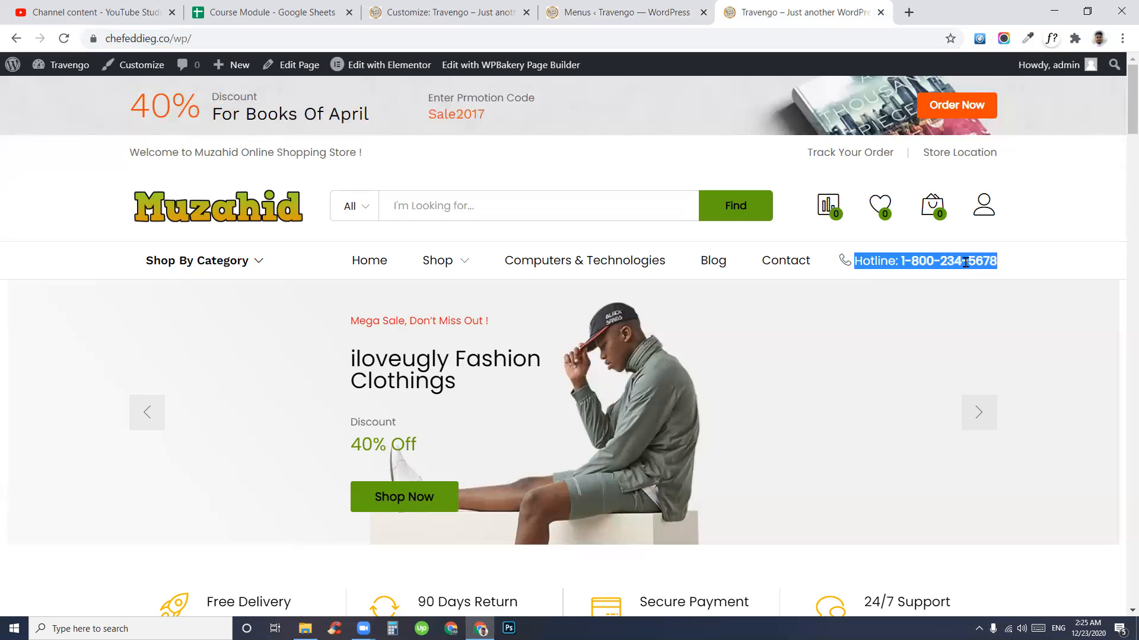
double_click(943, 261)
click(587, 8)
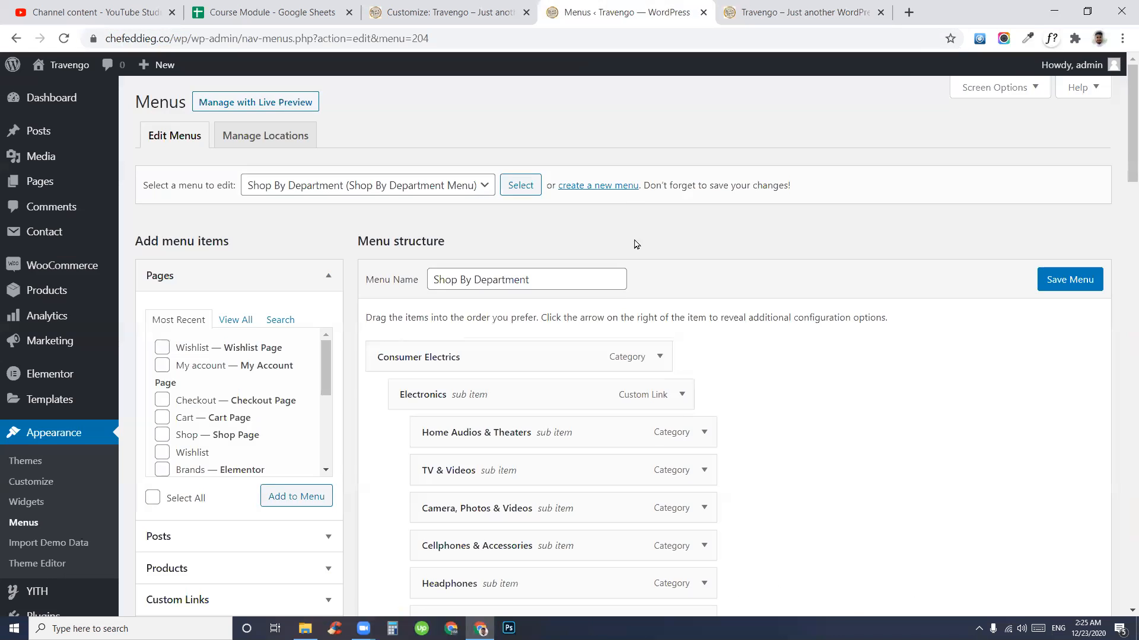
scroll(911, 323, down, 4)
scroll(900, 377, up, 4)
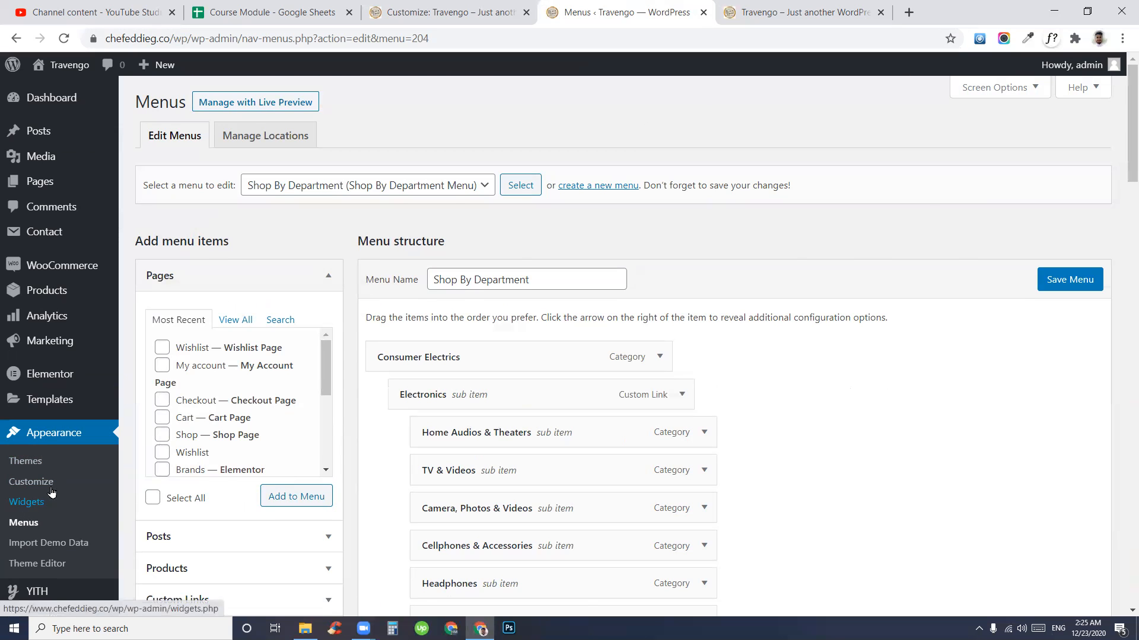
click(818, 7)
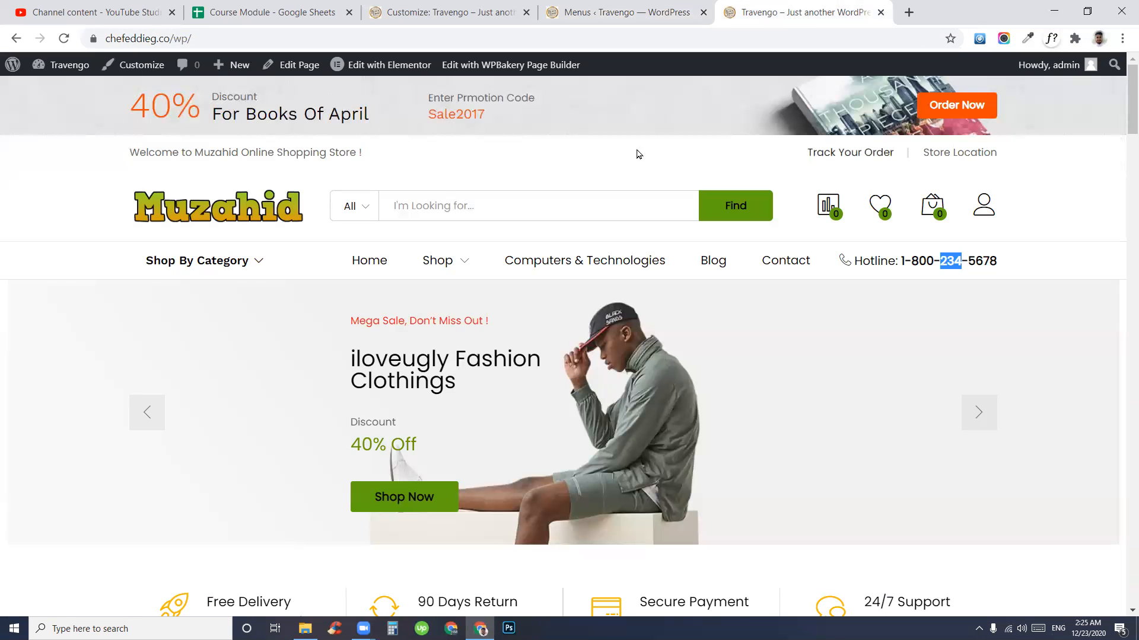
drag(133, 153, 989, 155)
drag(863, 261, 966, 261)
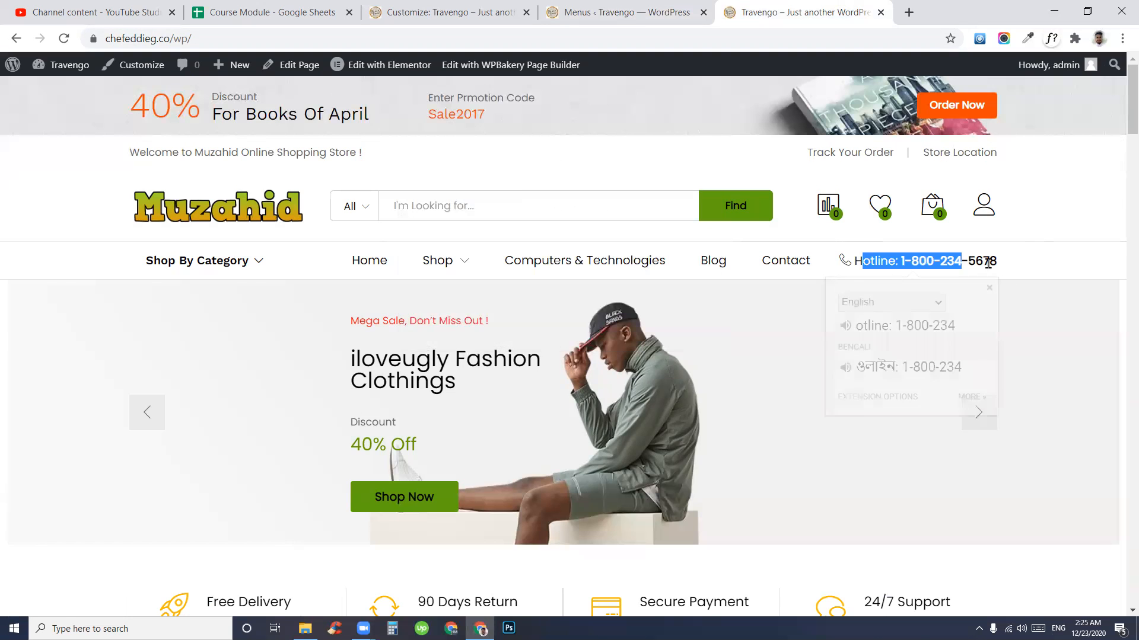
click(683, 16)
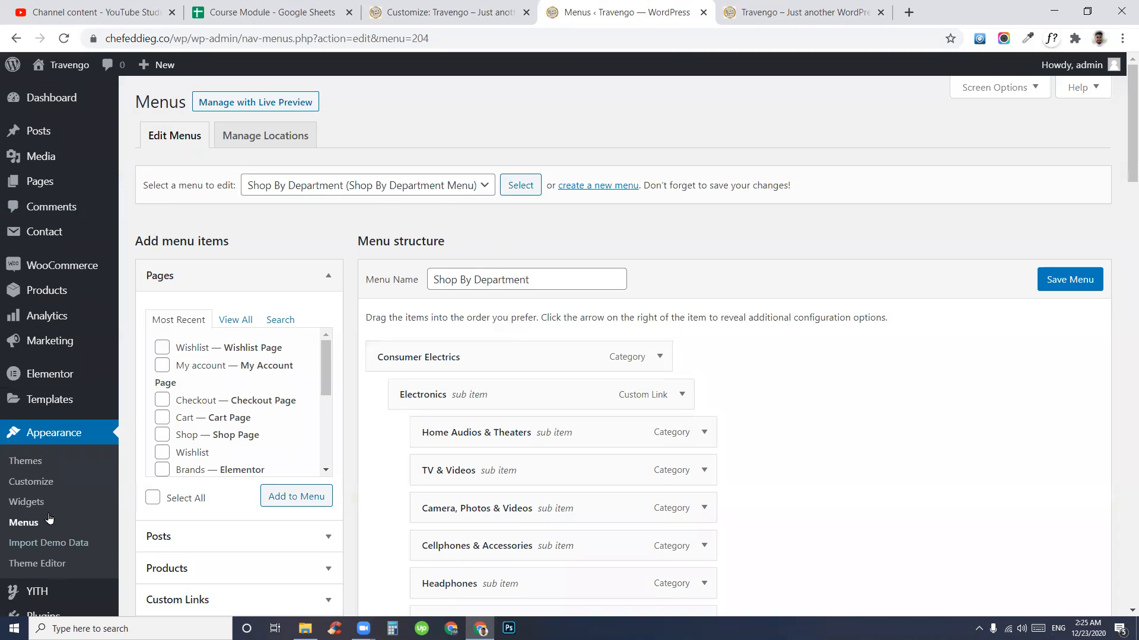
- Expand the Custom HTML widget in the Header Bar area on the Widgets page
click(25, 507)
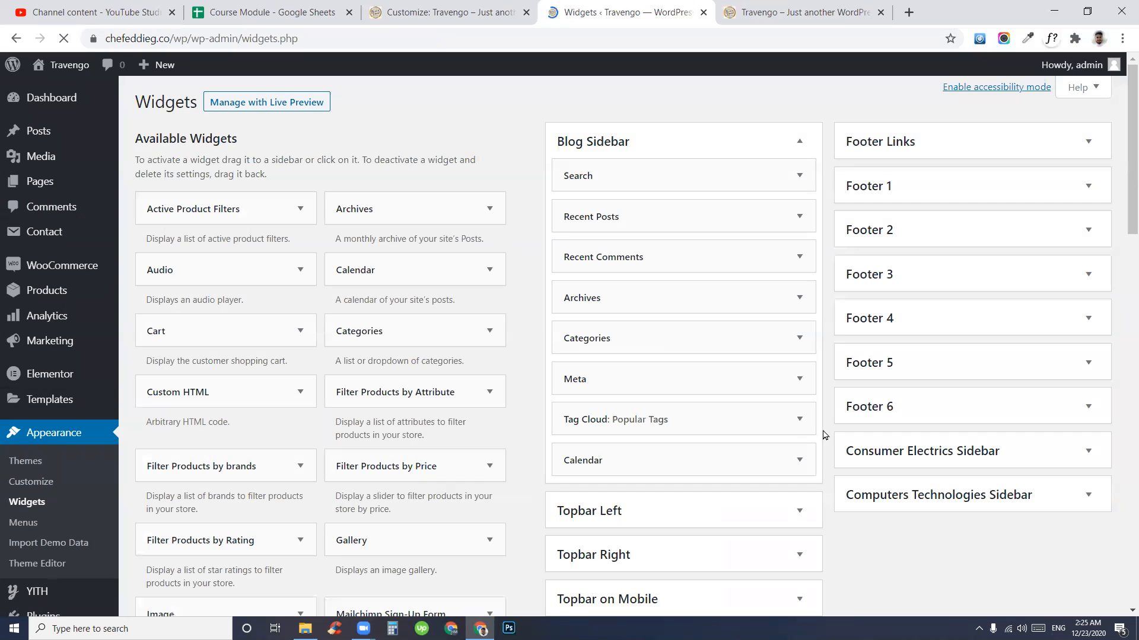
scroll(818, 433, down, 3)
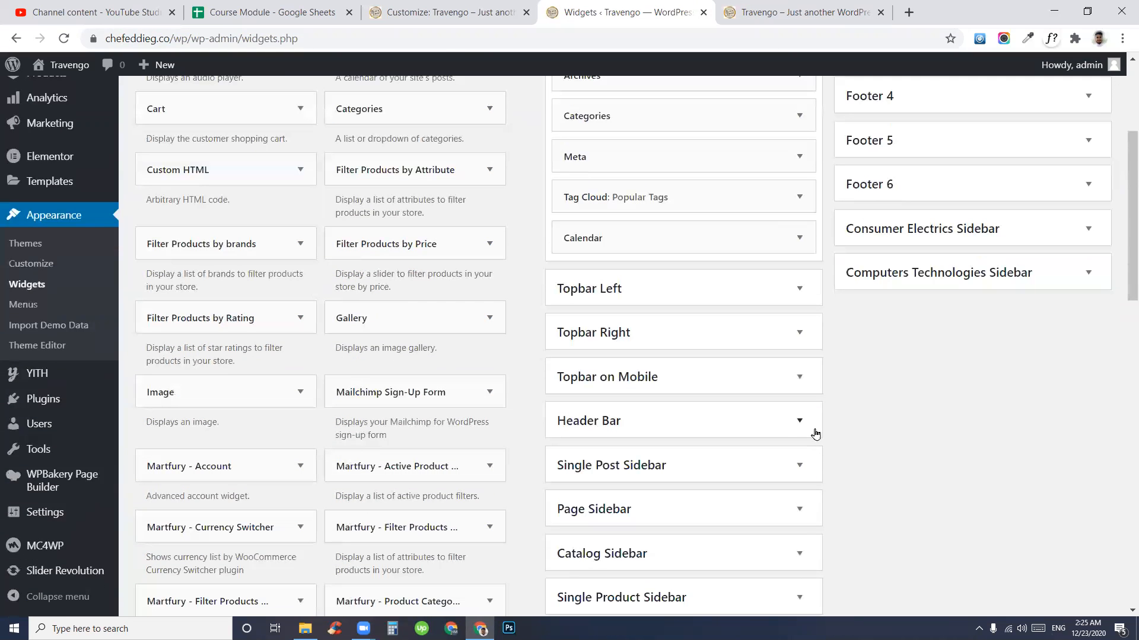
click(623, 432)
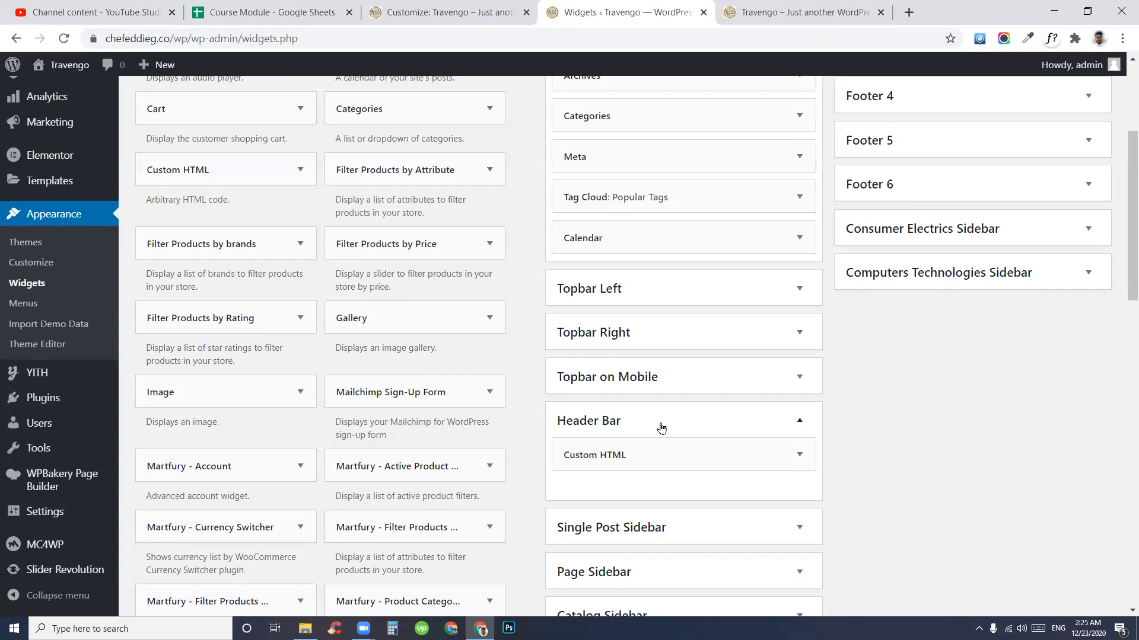
scroll(892, 427, down, 3)
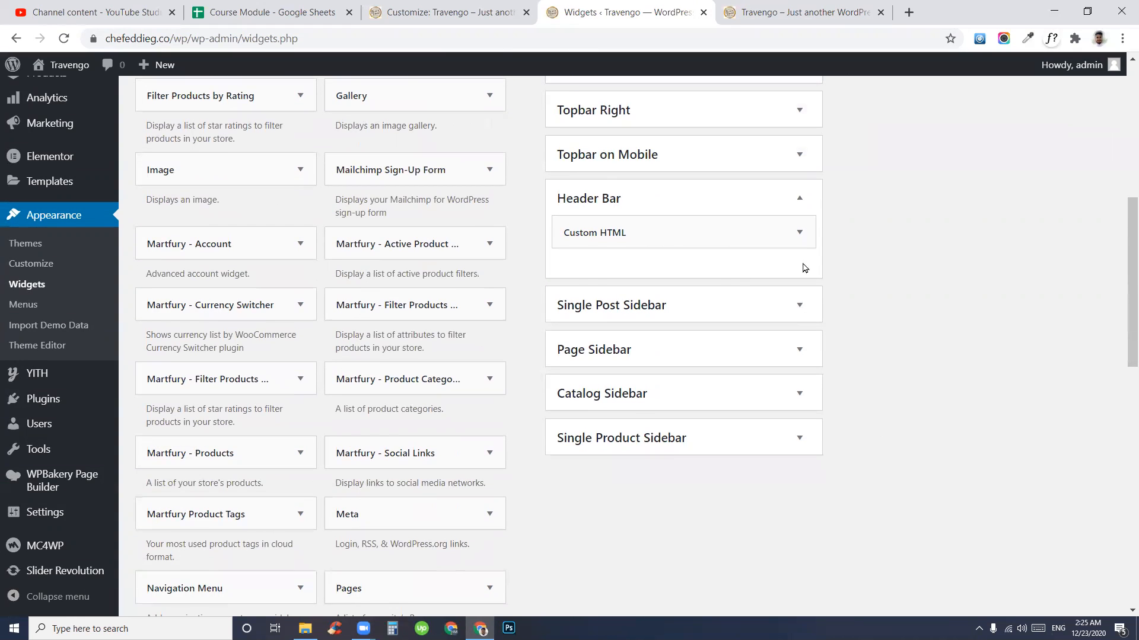
click(800, 232)
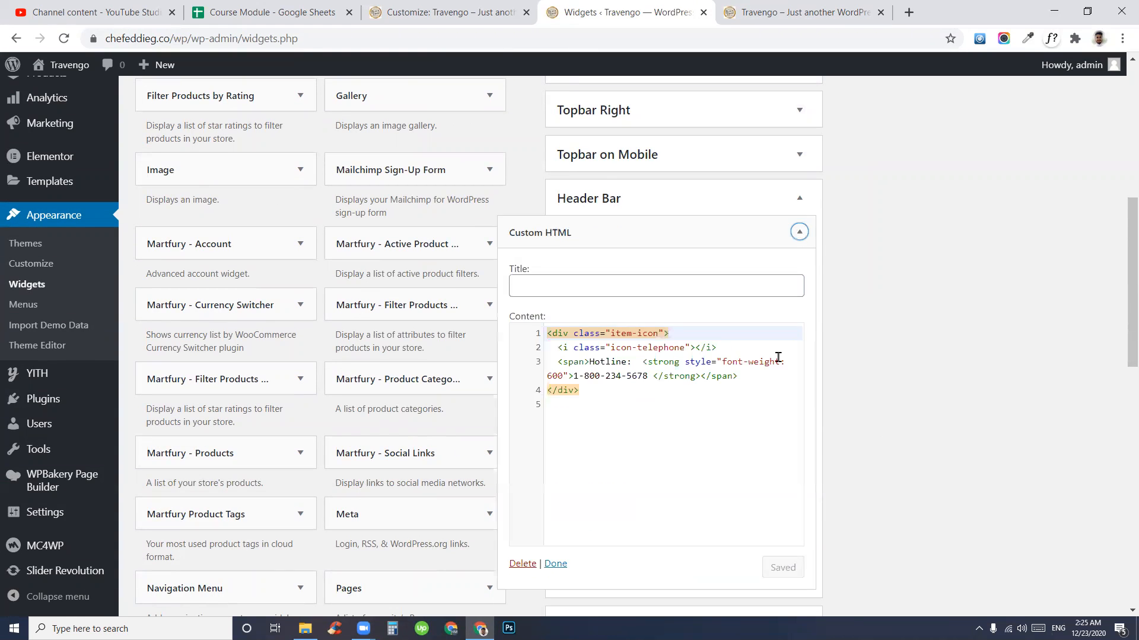
click(691, 440)
drag(573, 375, 643, 374)
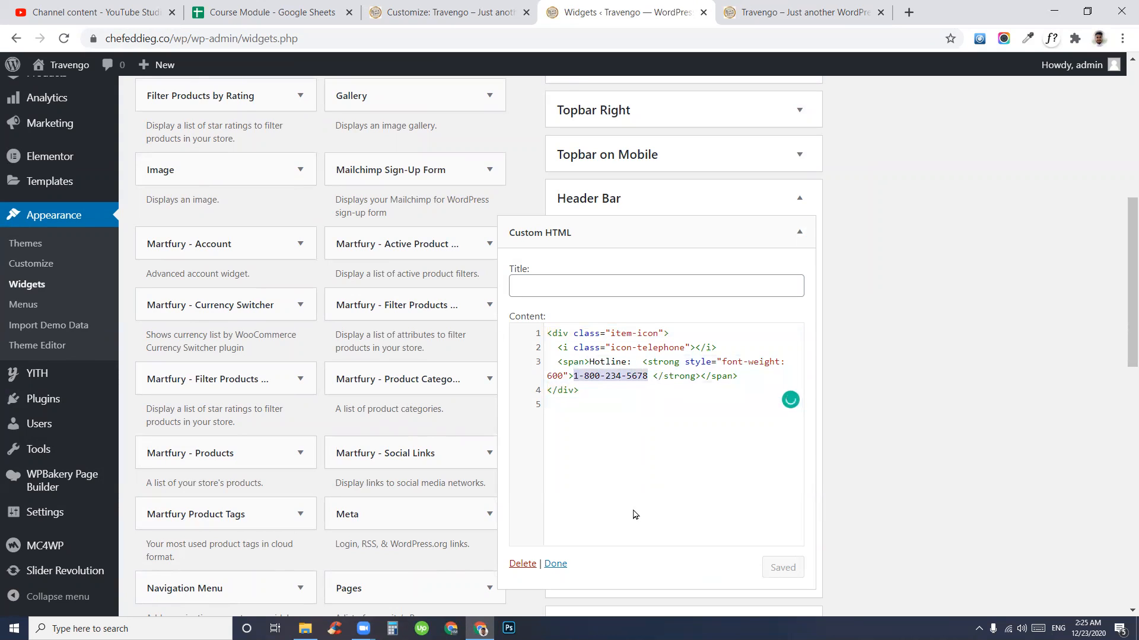
key(BackSpace)
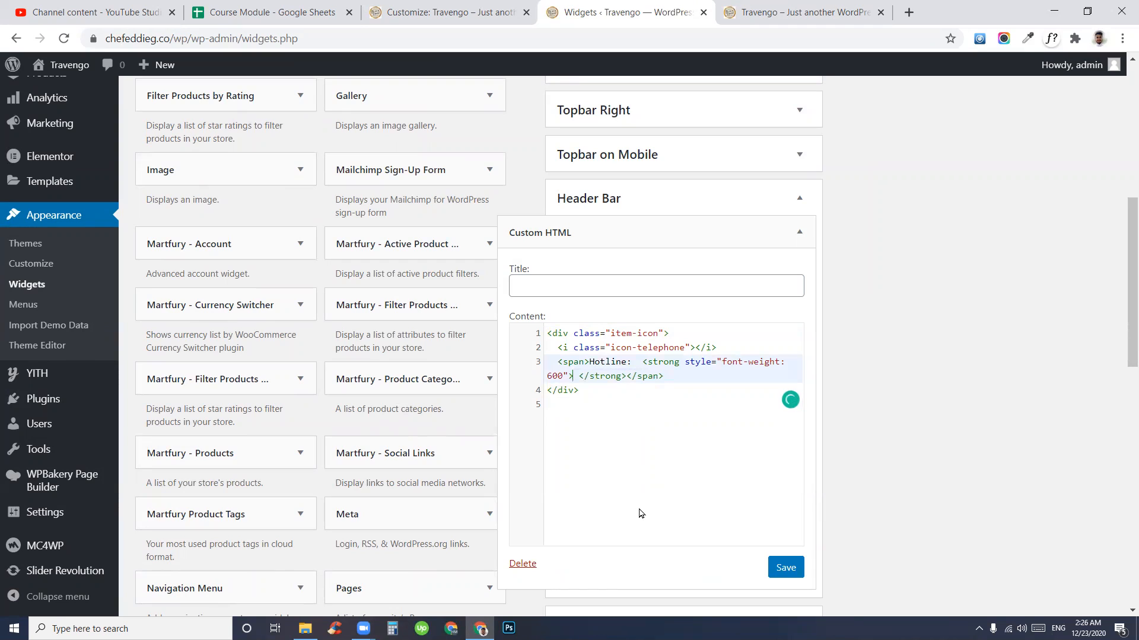
text(1234512345)
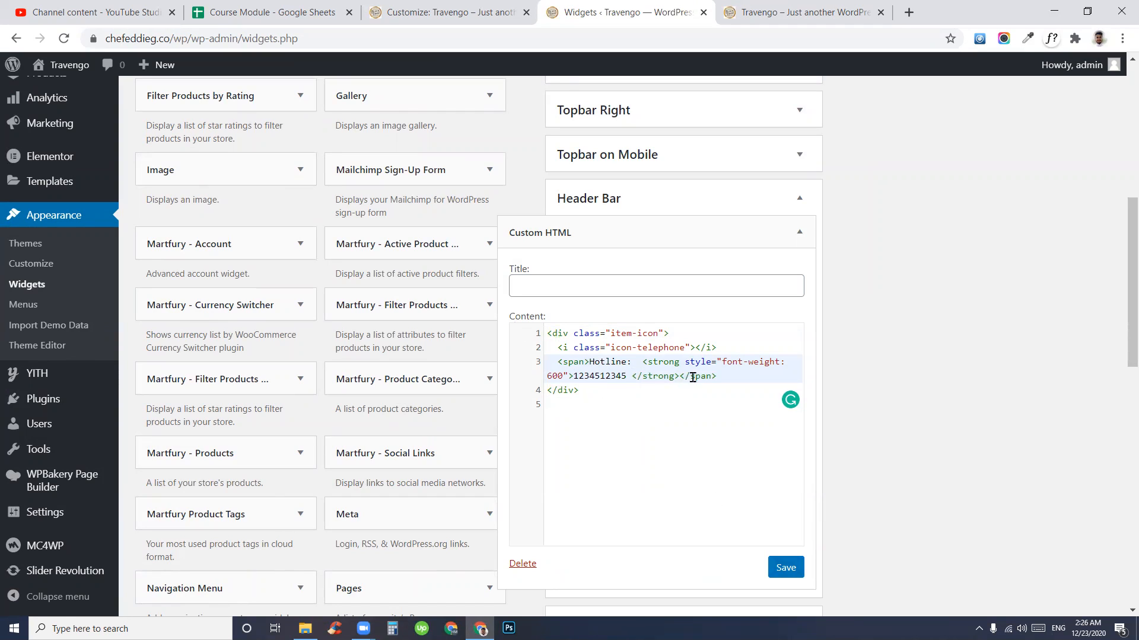
drag(551, 333, 739, 380)
drag(573, 376, 624, 375)
- Change the Hotline label to Call in the widget code and save the widget
click(787, 8)
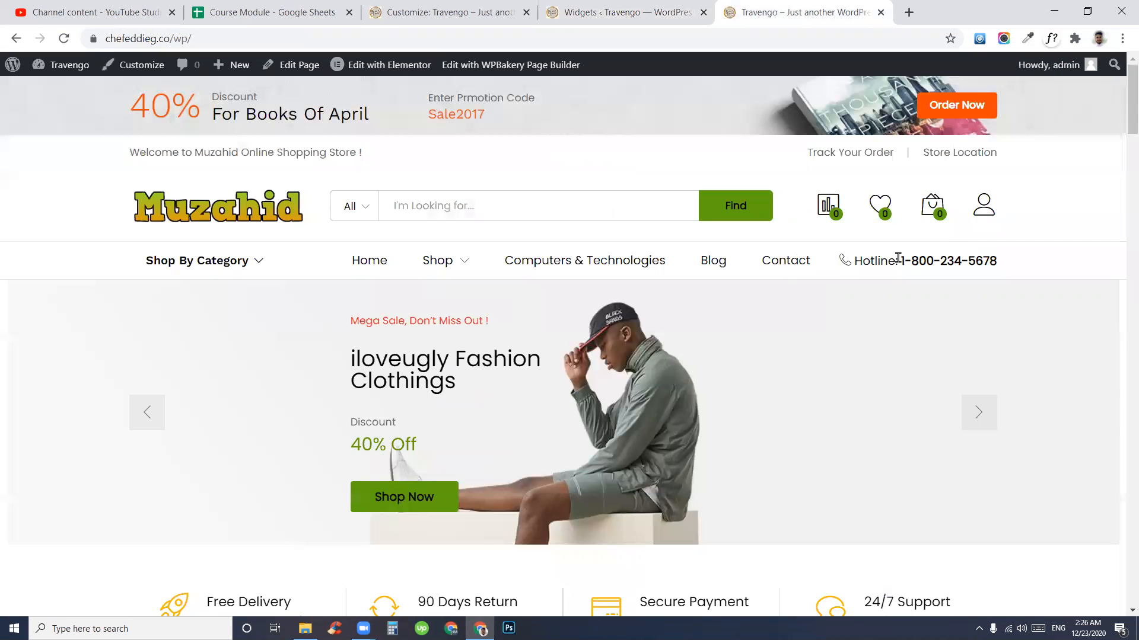
drag(854, 260, 887, 260)
click(658, 12)
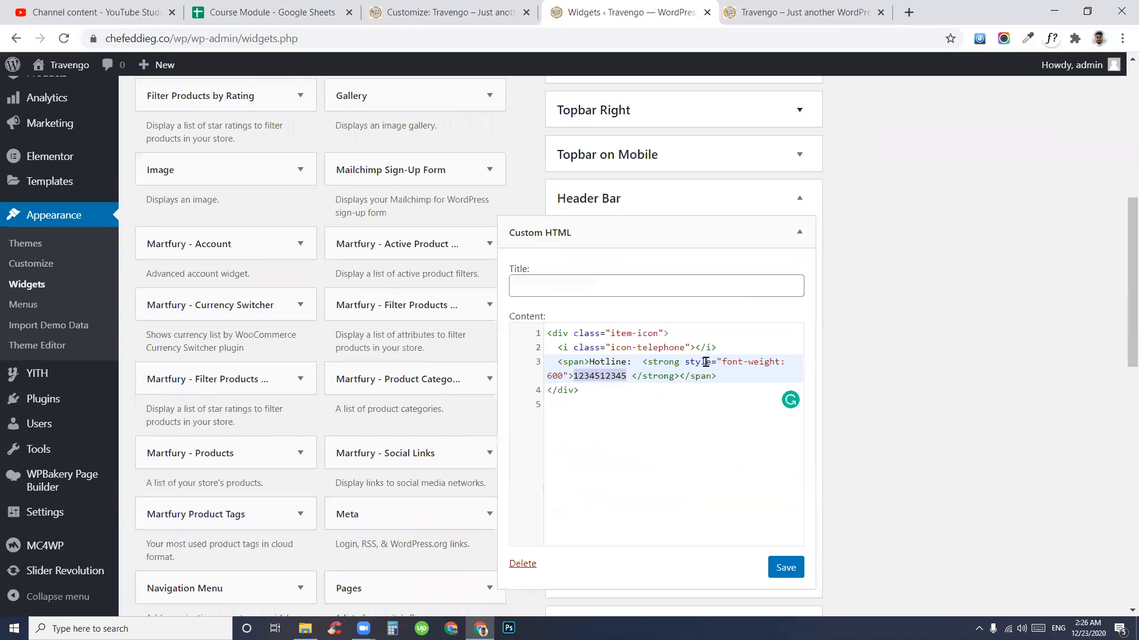
double_click(605, 362)
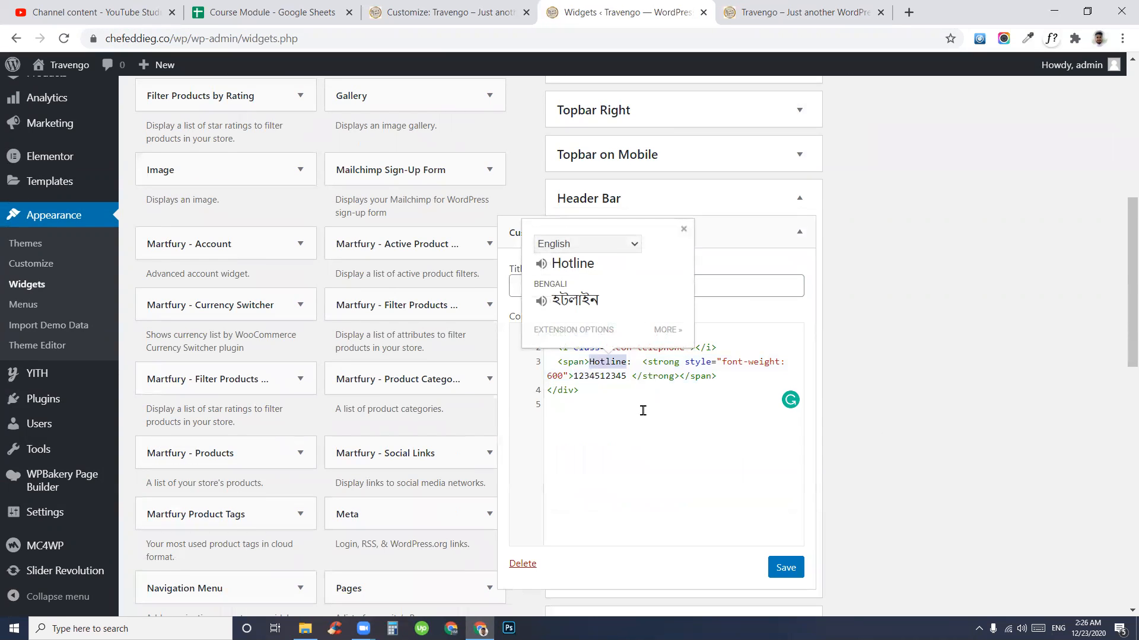
text(Call)
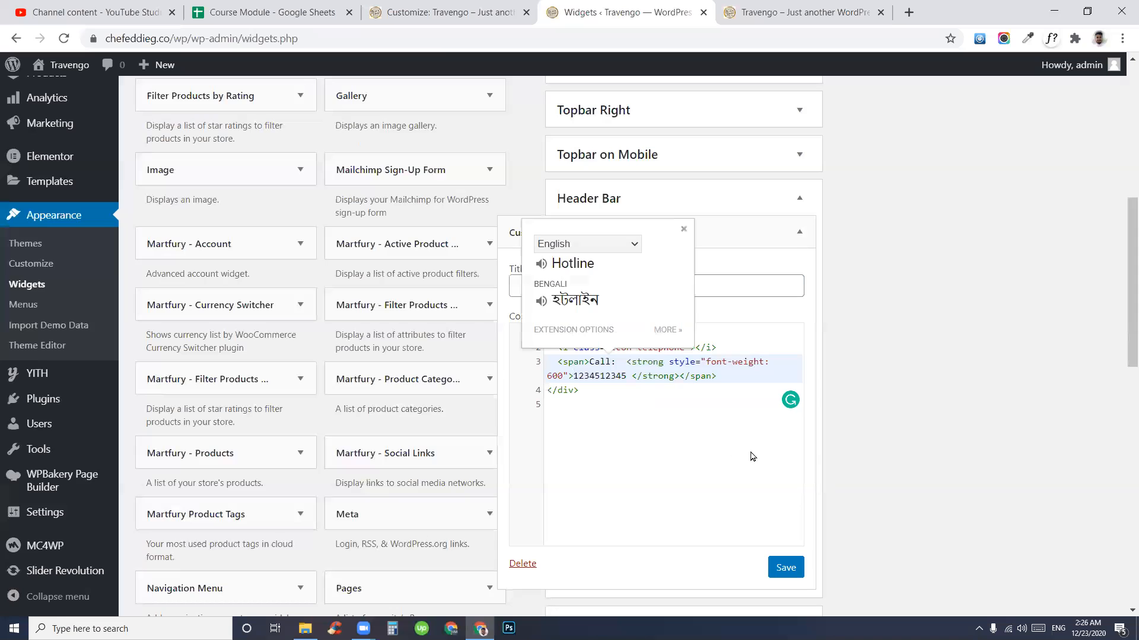
click(697, 457)
click(788, 561)
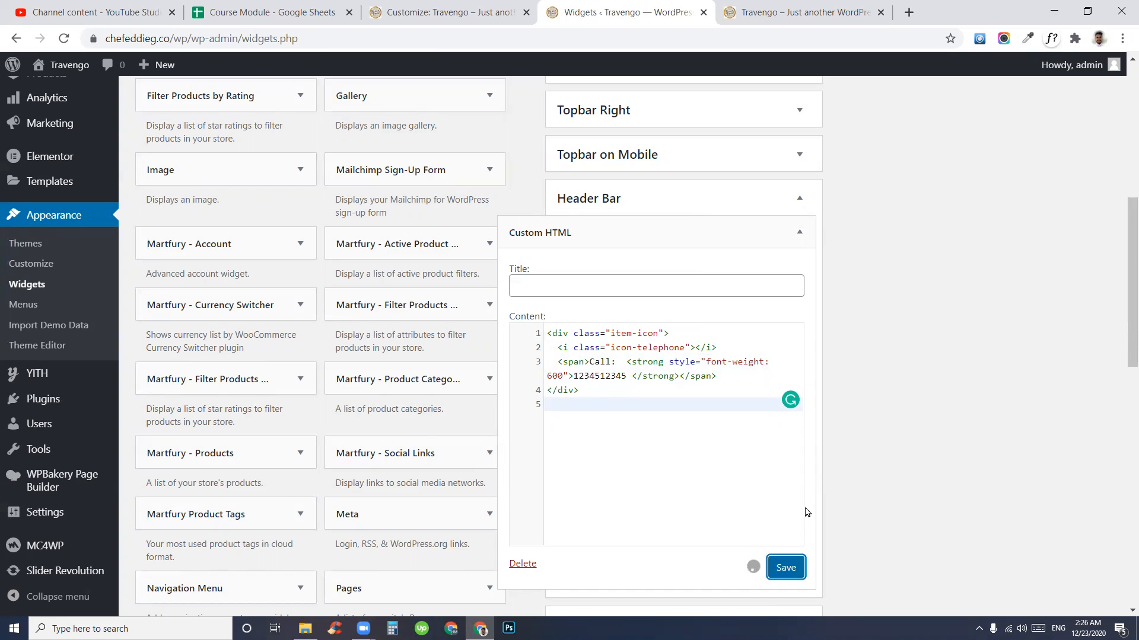
click(789, 12)
click(182, 220)
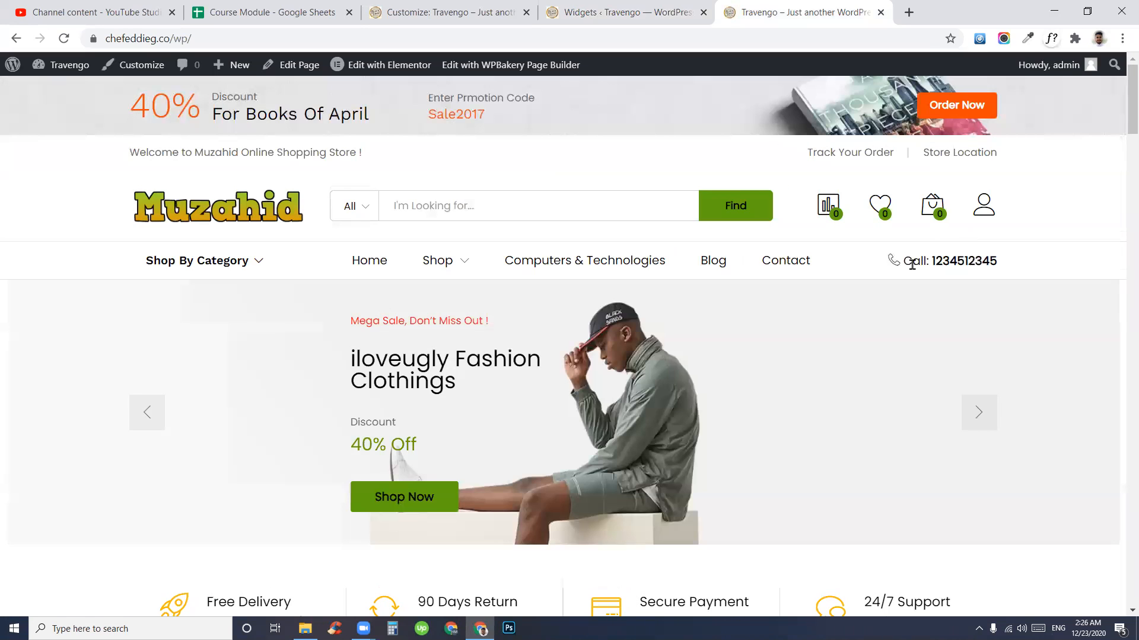
drag(903, 265, 943, 265)
drag(1012, 268, 900, 260)
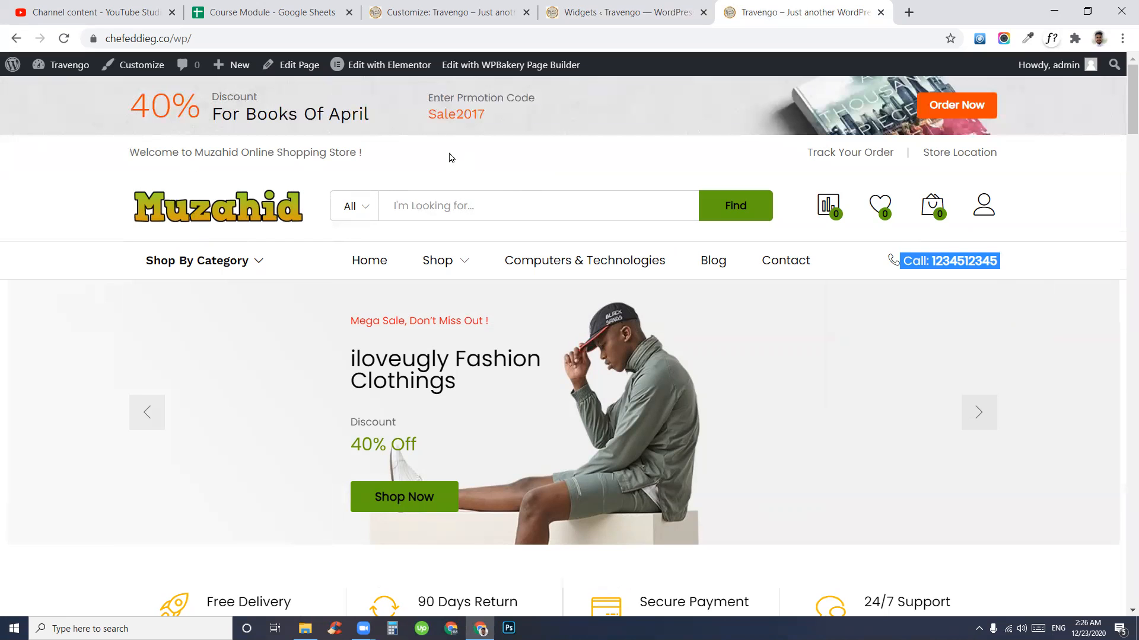
key(Print)
mouse_move(0, 67)
mouse_down()
mouse_move(1021, 458)
mouse_move(1119, 563)
mouse_up()
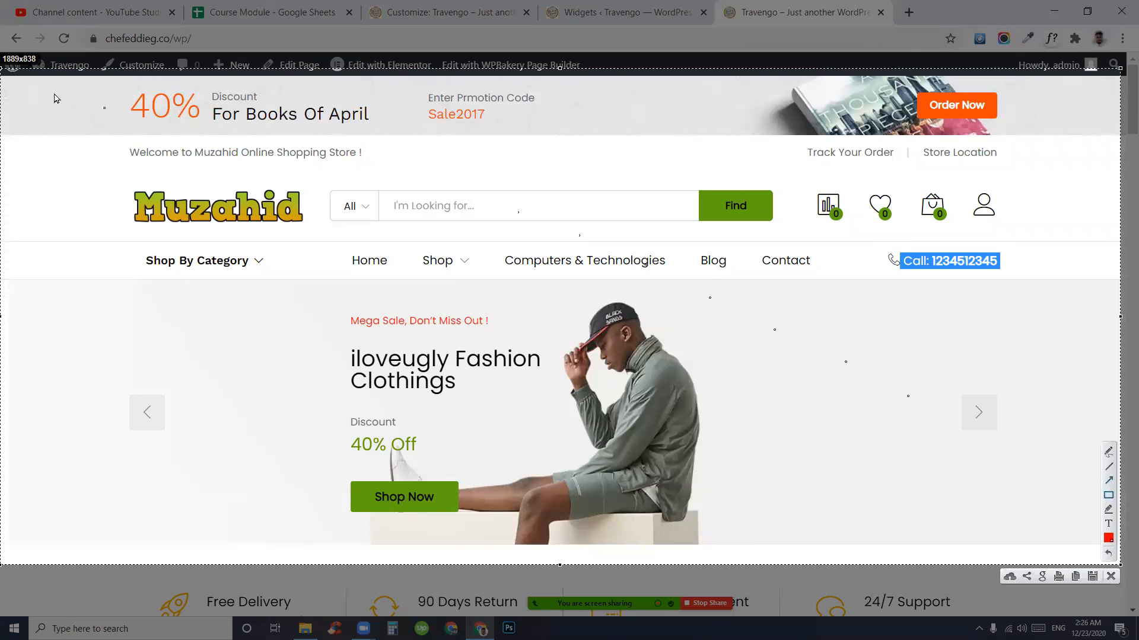
drag(4, 75, 1120, 137)
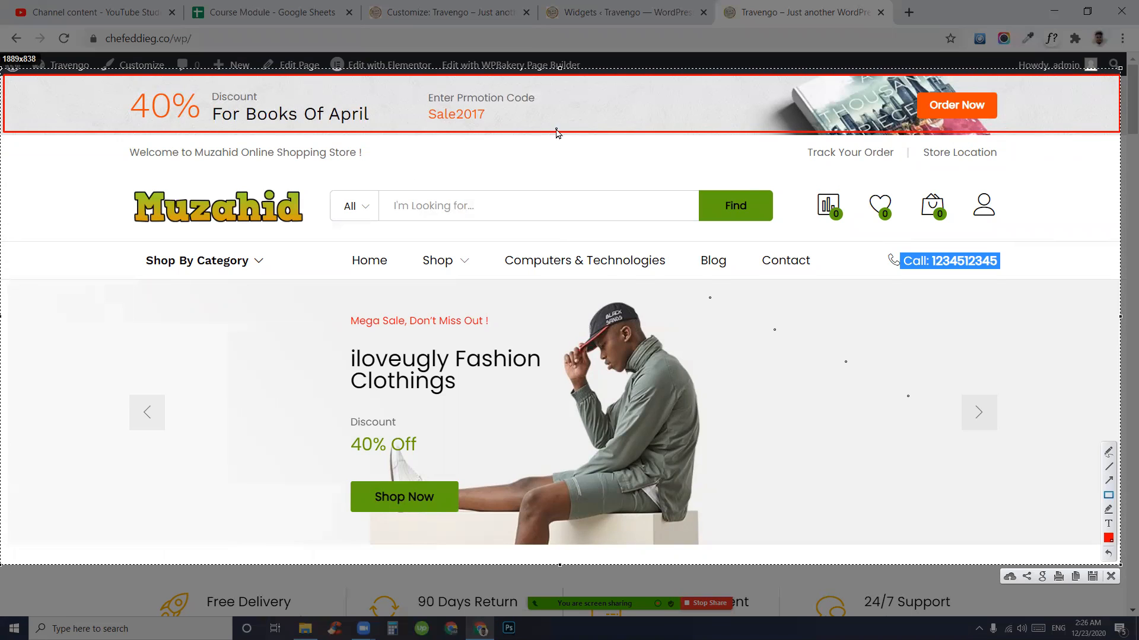
mouse_move(6, 137)
mouse_down()
mouse_move(122, 178)
mouse_move(872, 185)
mouse_up()
drag(942, 187, 1071, 169)
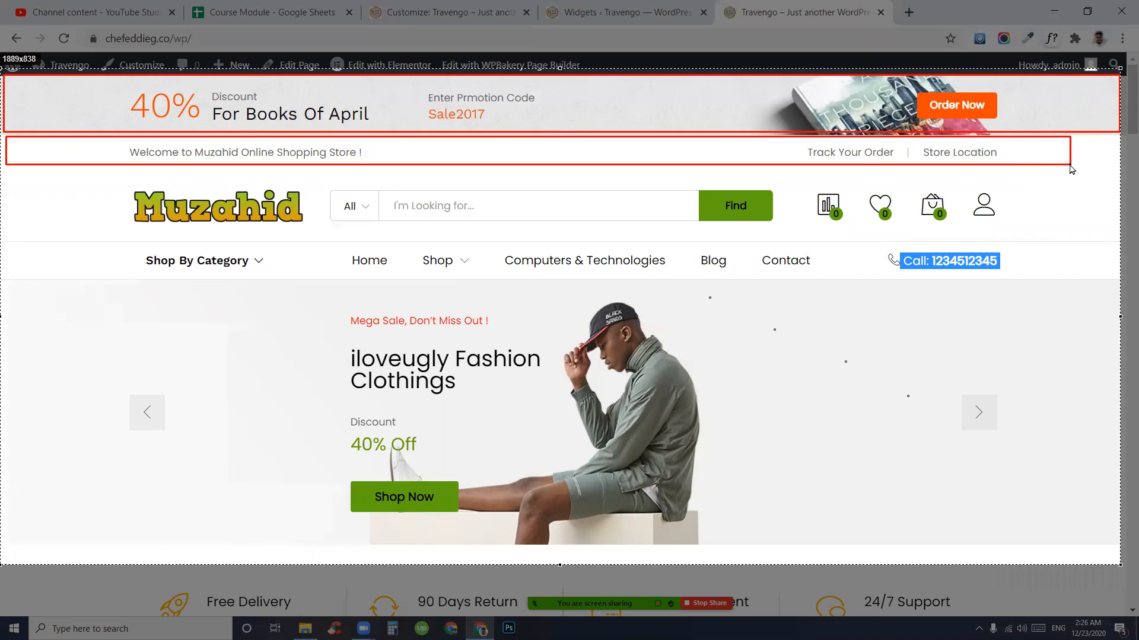
drag(70, 168, 1065, 239)
drag(63, 247, 1078, 294)
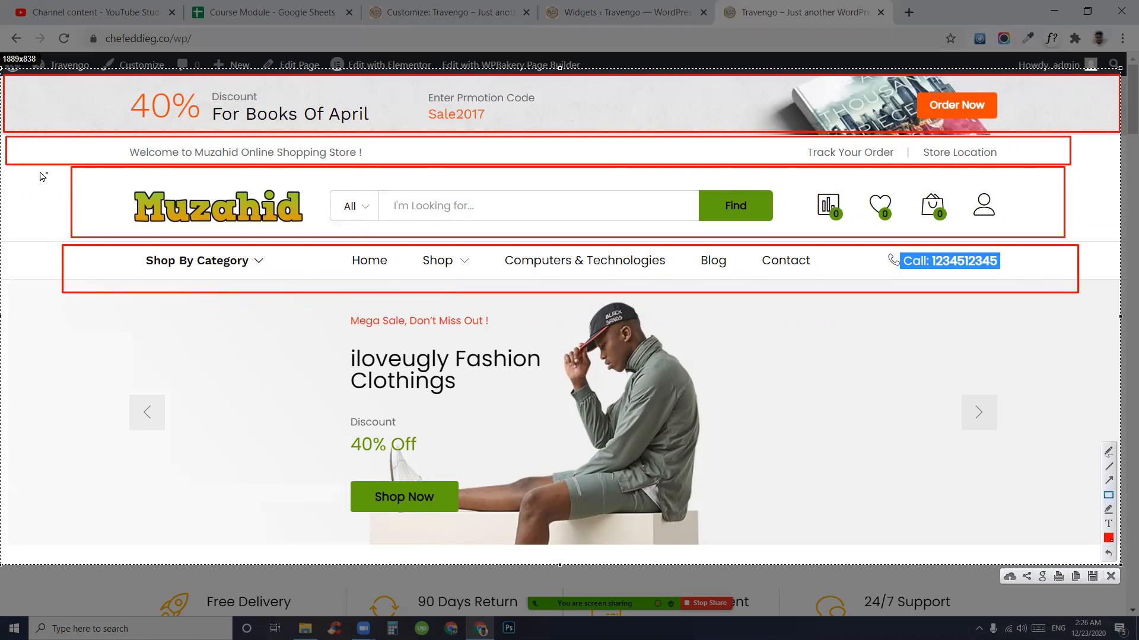
drag(26, 171, 1102, 305)
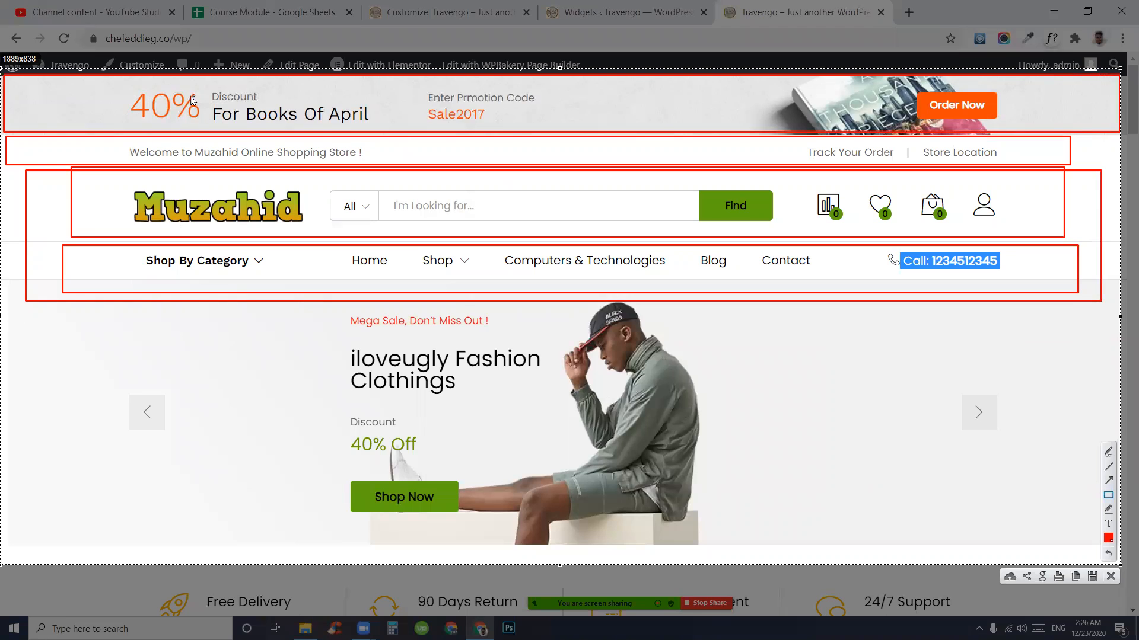
mouse_move(134, 87)
mouse_down()
mouse_move(236, 112)
mouse_move(229, 102)
mouse_move(405, 105)
mouse_up()
drag(302, 152, 388, 154)
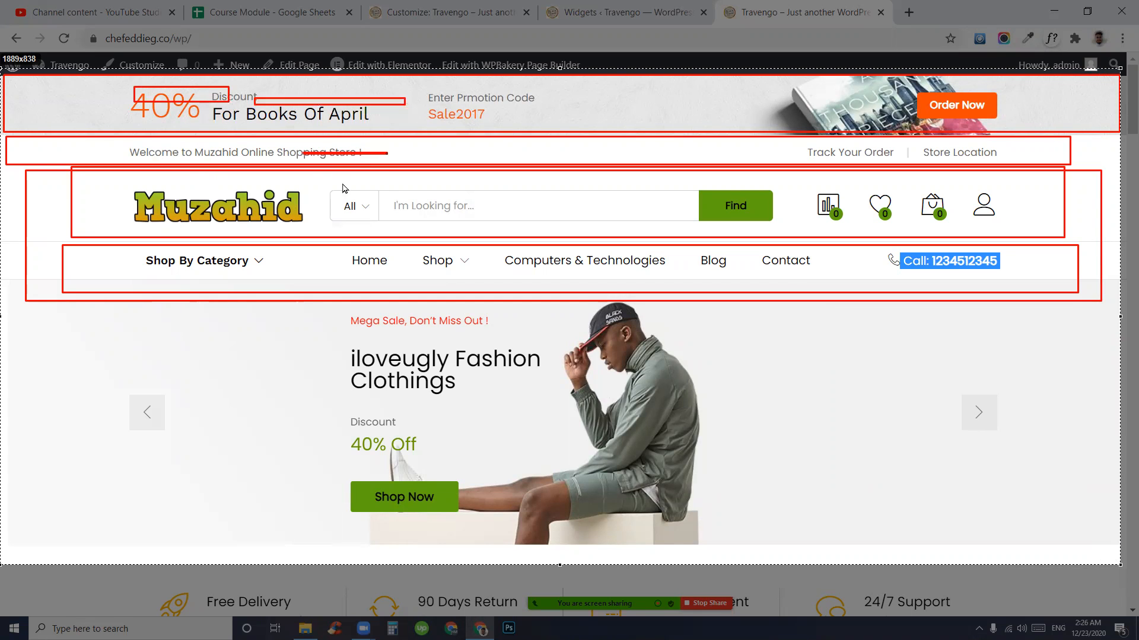
drag(136, 183, 140, 258)
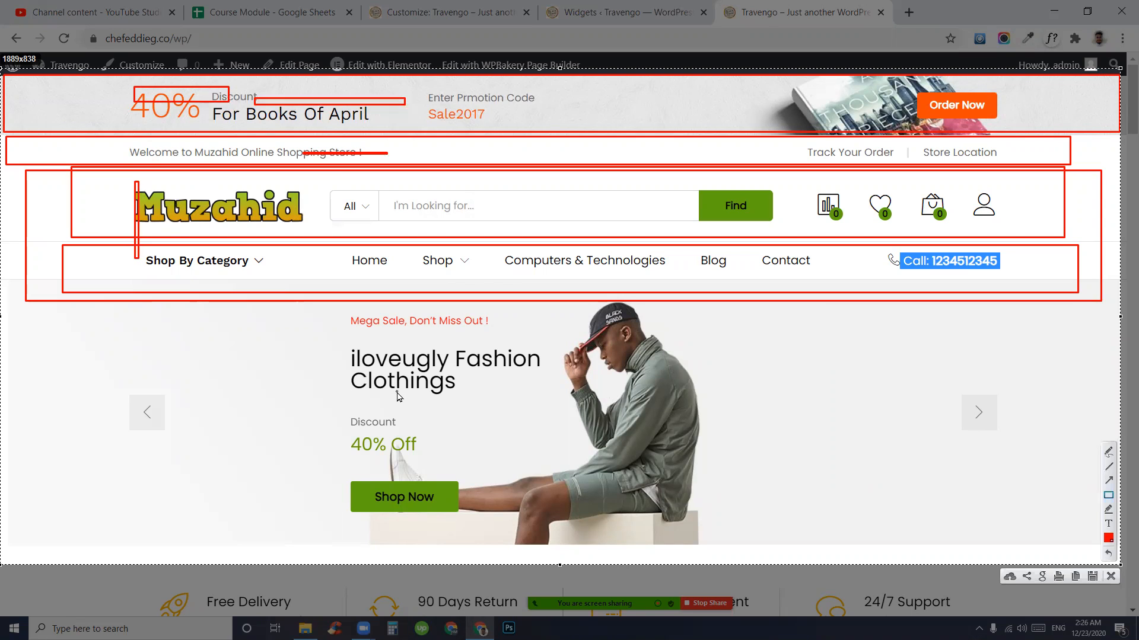
key(Escape)
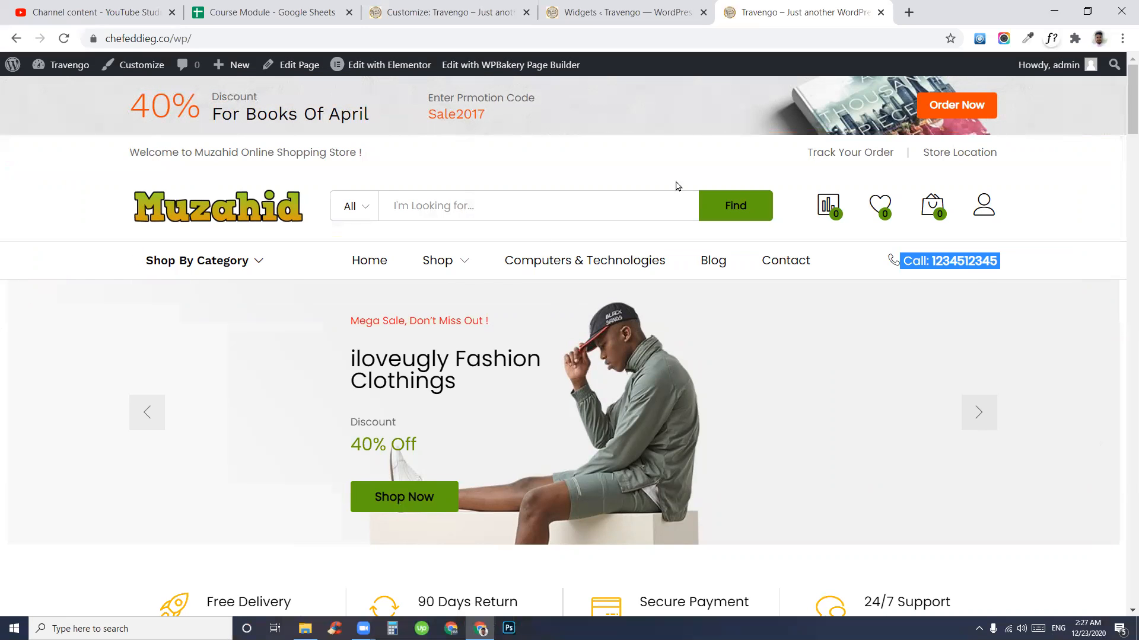